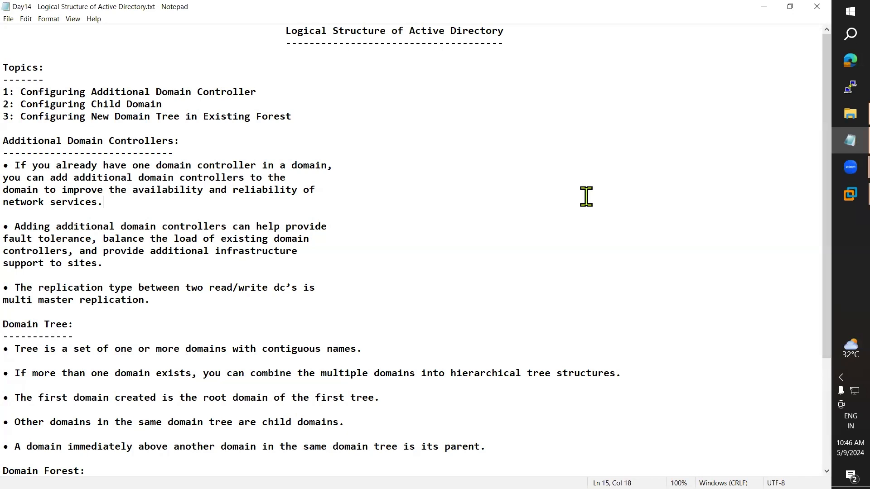
Step: Launch Miro from Windows Search, postpone its update, and highlight the first topic title in the AD notes
left_click(836, 30)
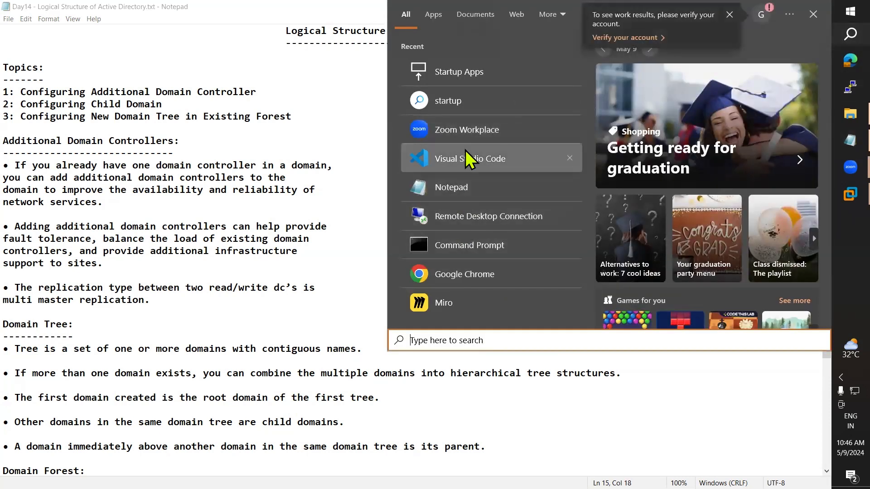
left_click(471, 305)
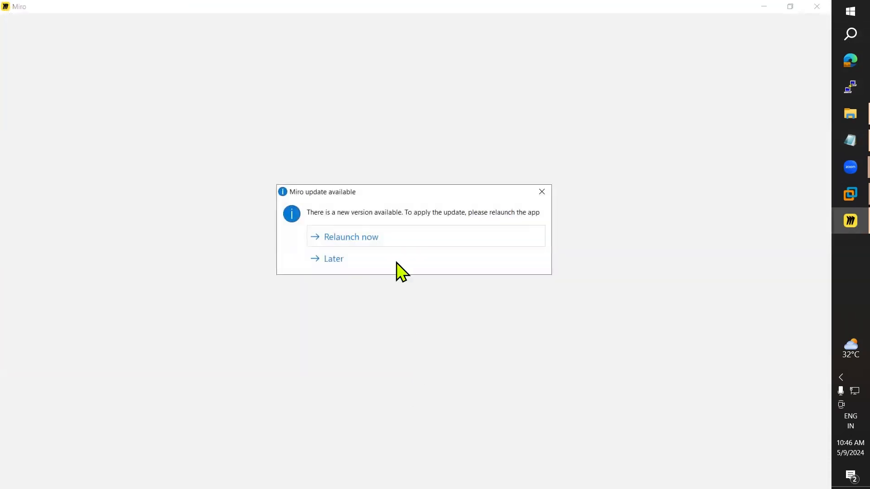
left_click(340, 261)
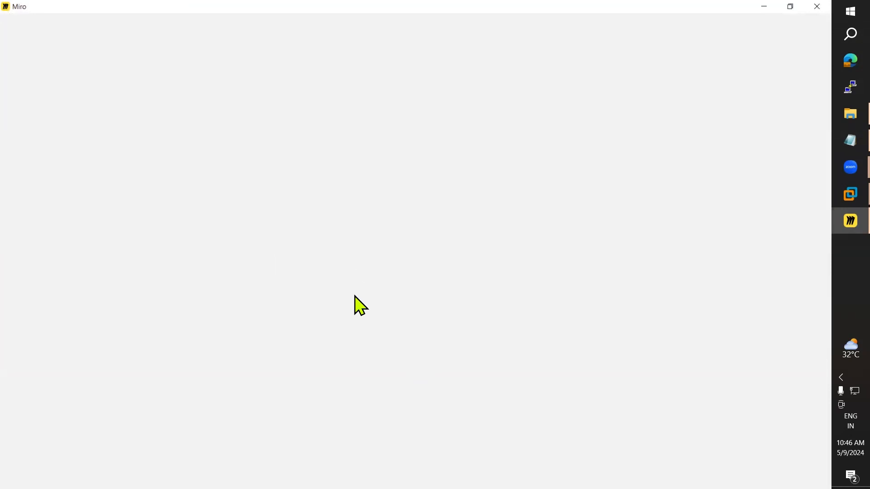
left_click(840, 141)
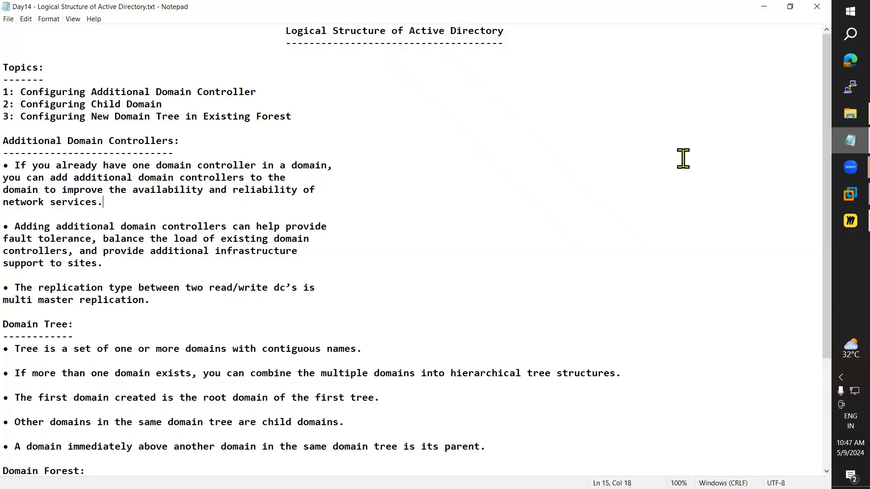
left_click_drag(97, 92, 258, 89)
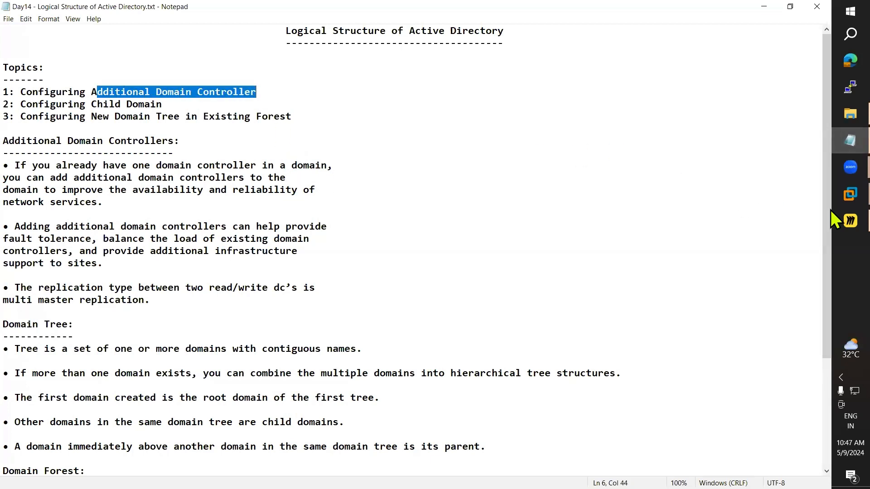
Step: Check the DC, Win7 and MemberServer virtual machine screens in VMware Workstation
mouse_move(850, 194)
left_click(780, 82)
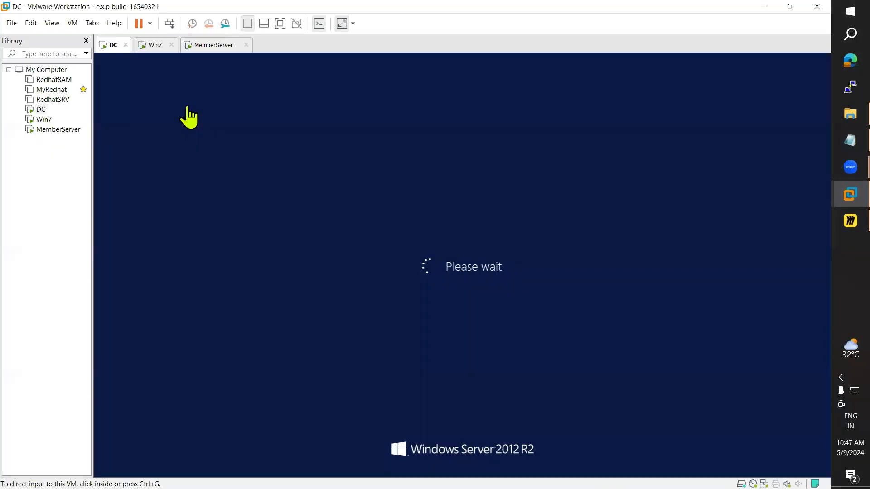
left_click(151, 49)
left_click(113, 51)
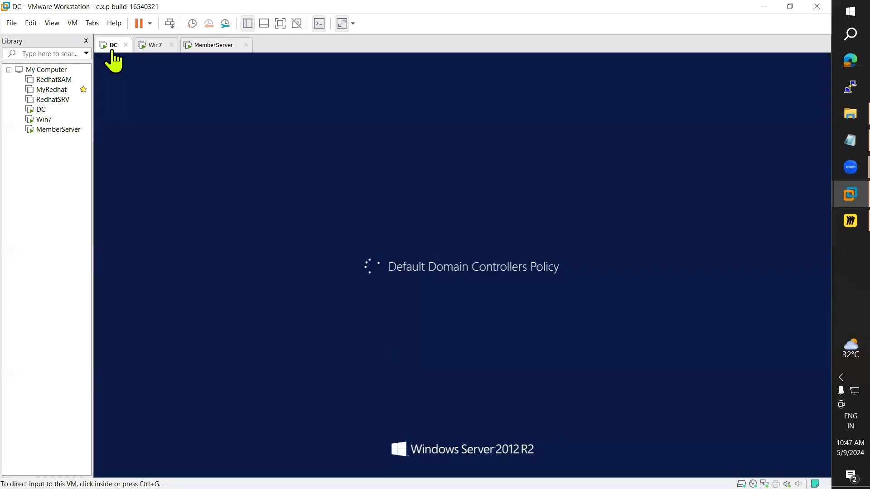
left_click(149, 47)
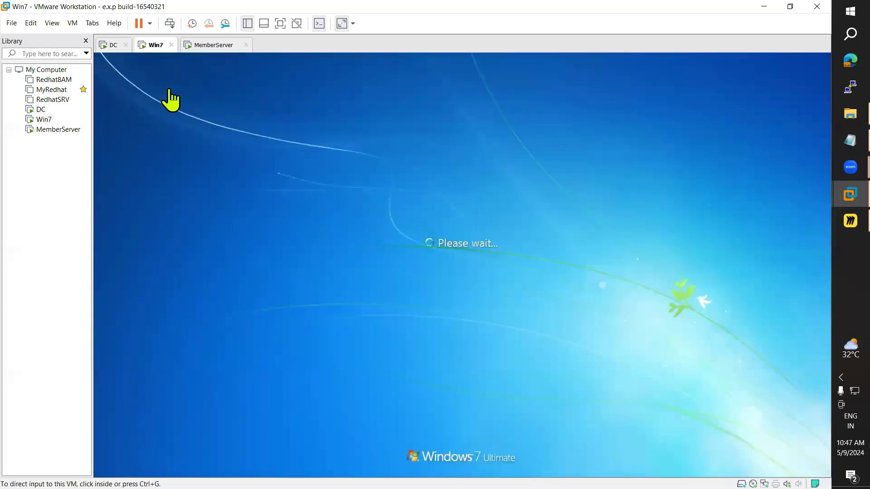
left_click(205, 46)
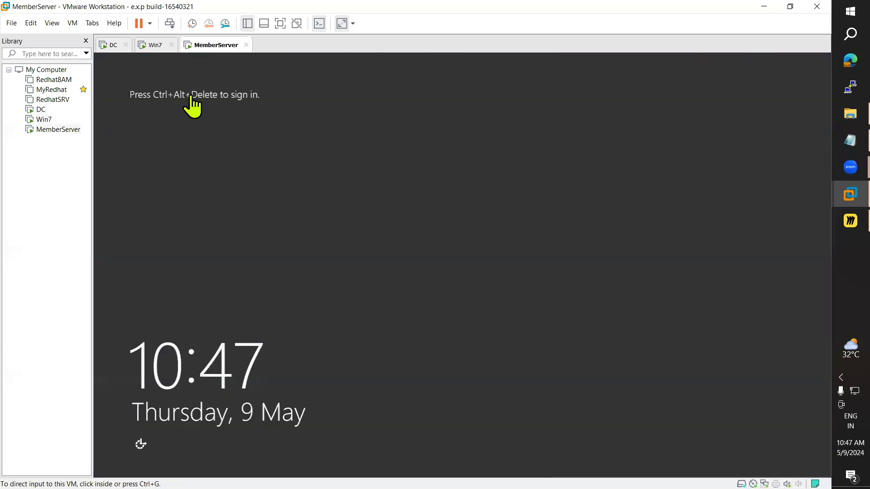
key("alt+Tab")
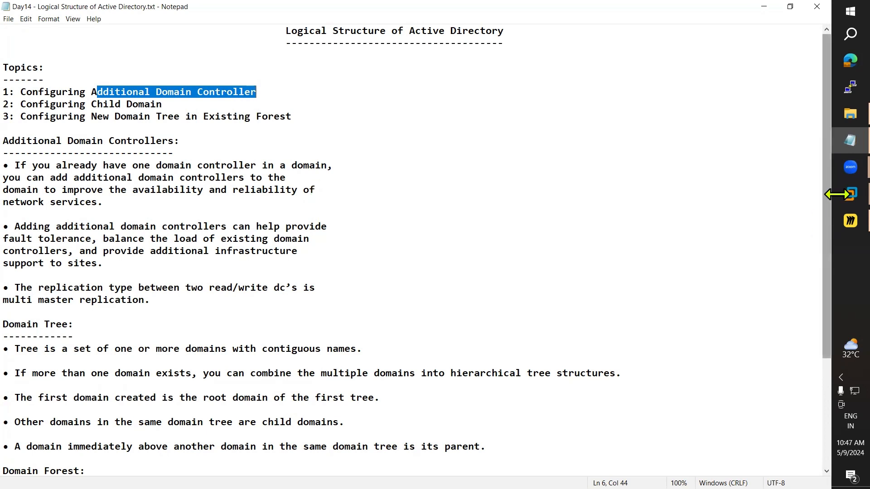
Step: Open the first Untitled Miro board, then show the Win7 machine's logon screen in VMware
mouse_move(836, 192)
left_click(741, 110)
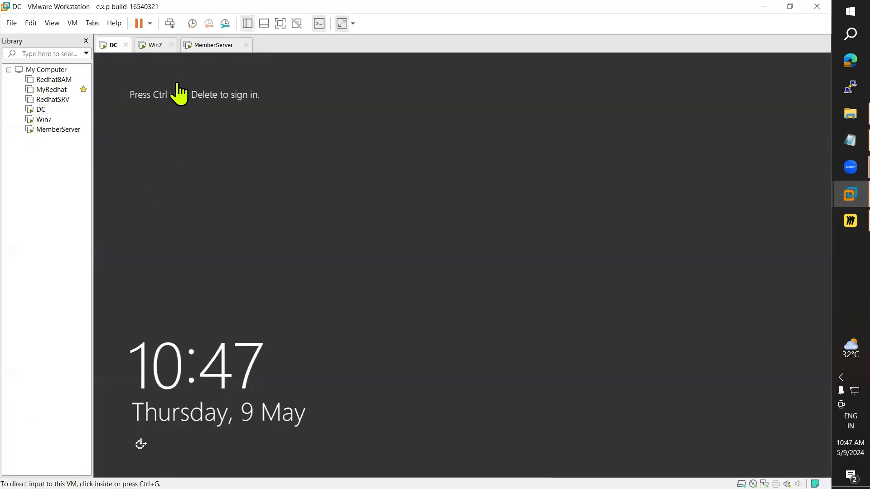
left_click(836, 223)
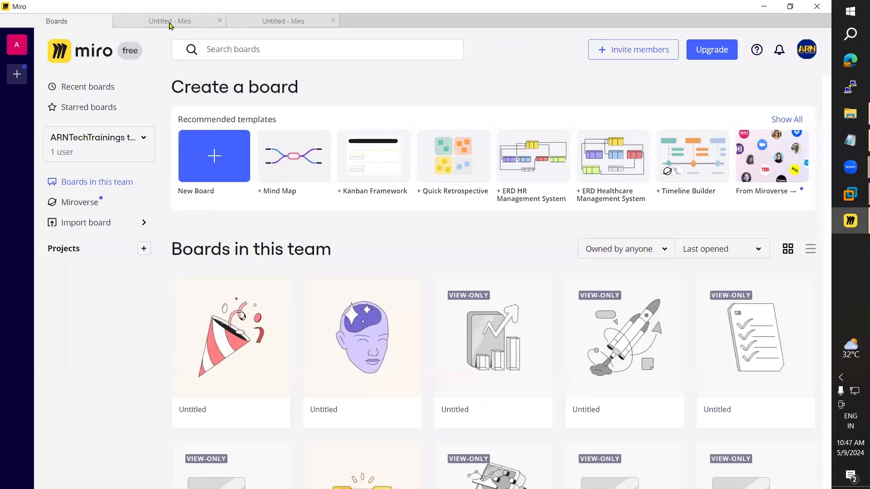
left_click(170, 20)
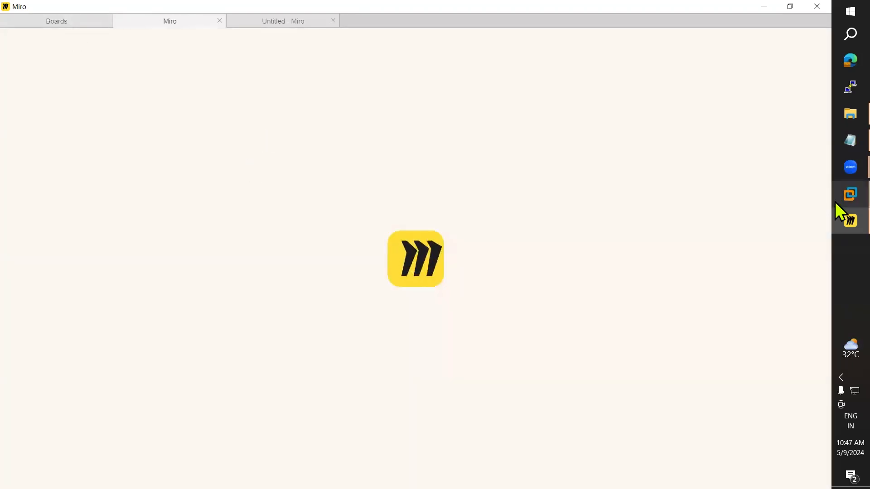
mouse_move(835, 202)
left_click(757, 69)
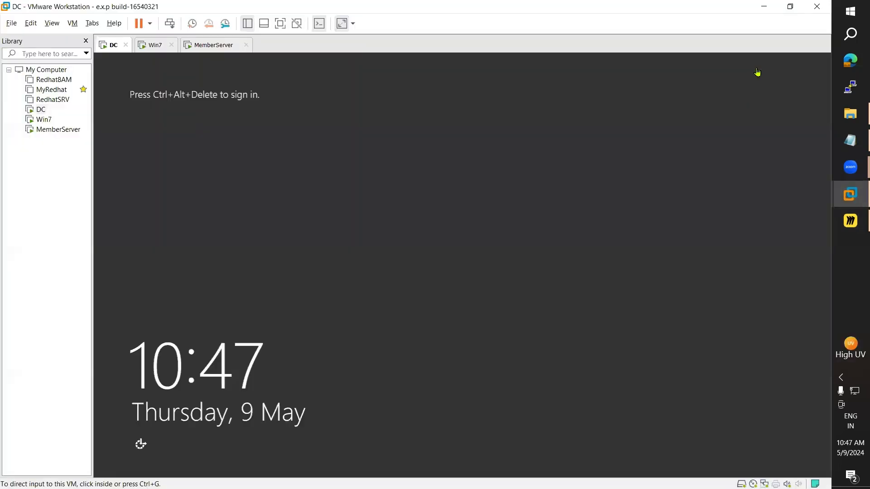
left_click(152, 45)
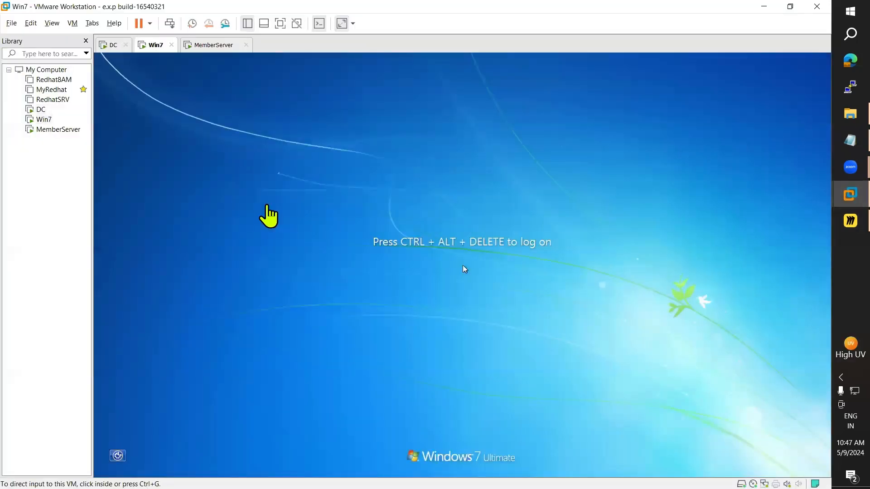
Step: Send Ctrl+Alt+Del to Win7 and bring up the Other User sign-in form, then return to Miro
left_click(71, 23)
left_click(111, 76)
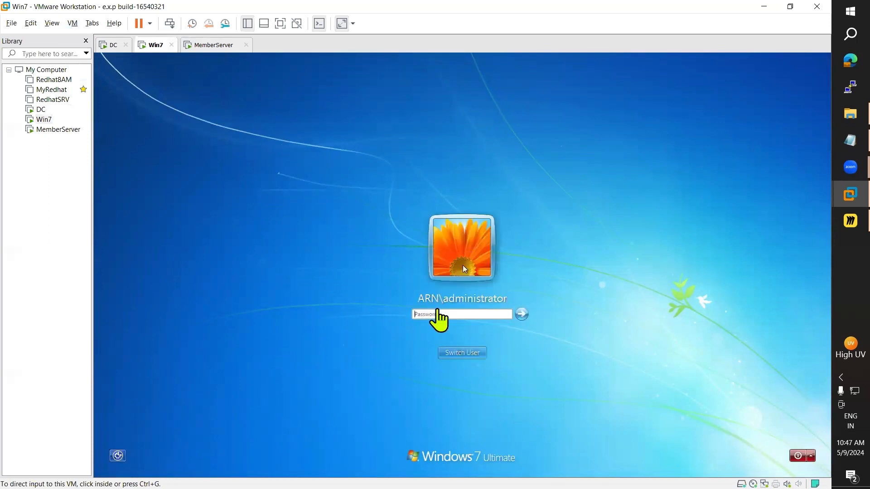
left_click(470, 356)
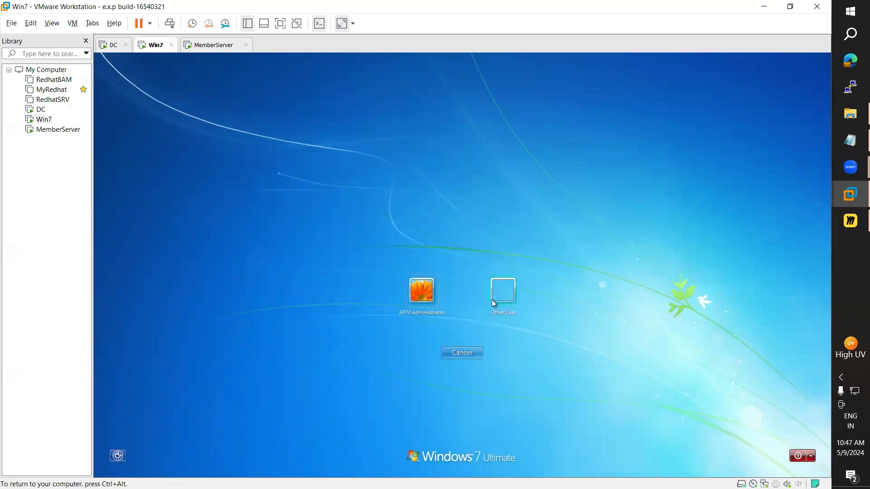
left_click(501, 298)
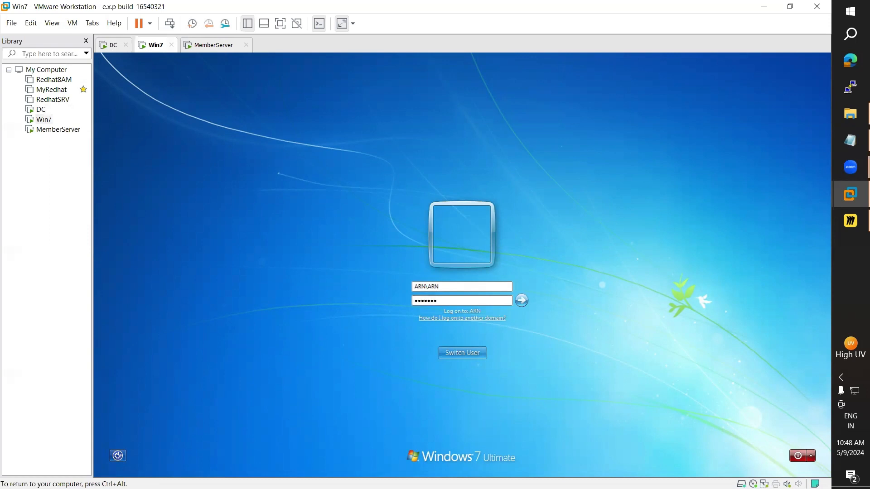
left_click(112, 45)
left_click(149, 45)
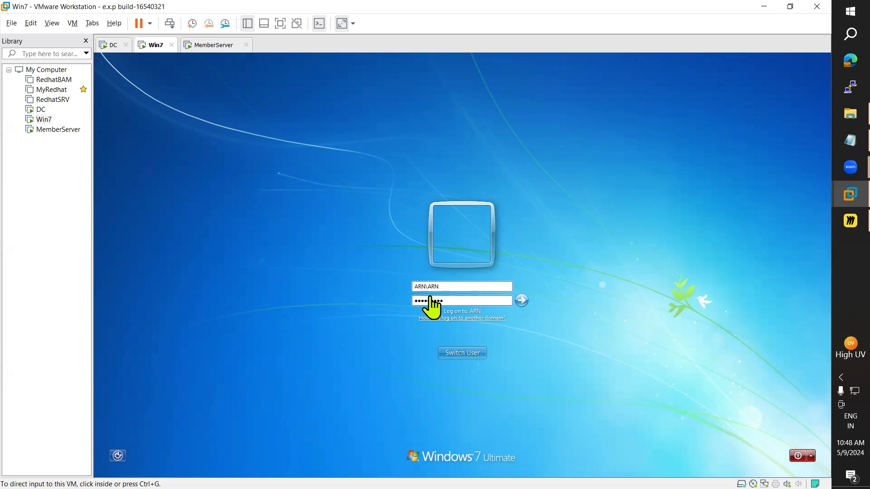
left_click(835, 223)
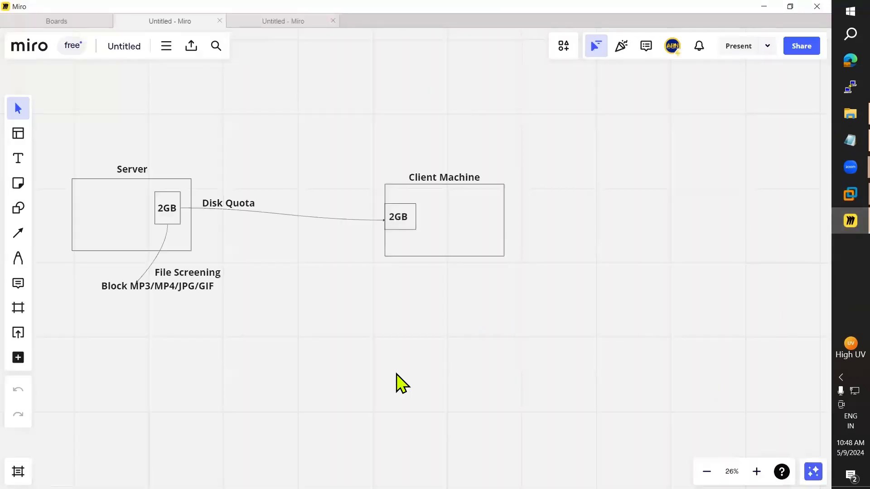
Step: Clear the Miro board and draw a rectangle near its top left
key("ctrl+a")
key("Delete")
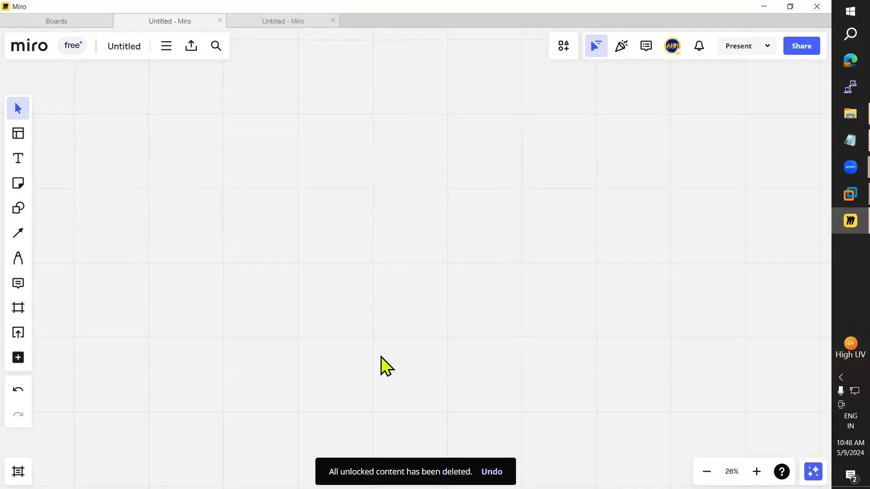
left_click(19, 209)
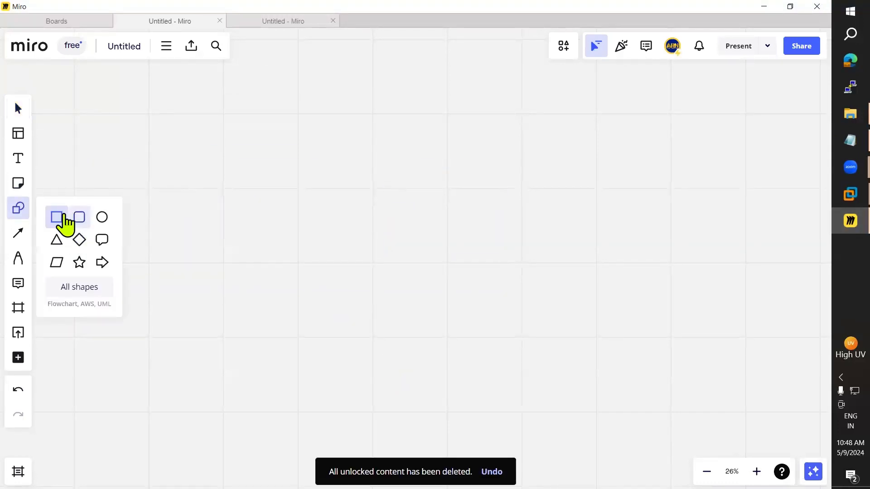
left_click(61, 219)
left_click_drag(76, 159, 195, 224)
left_click(19, 159)
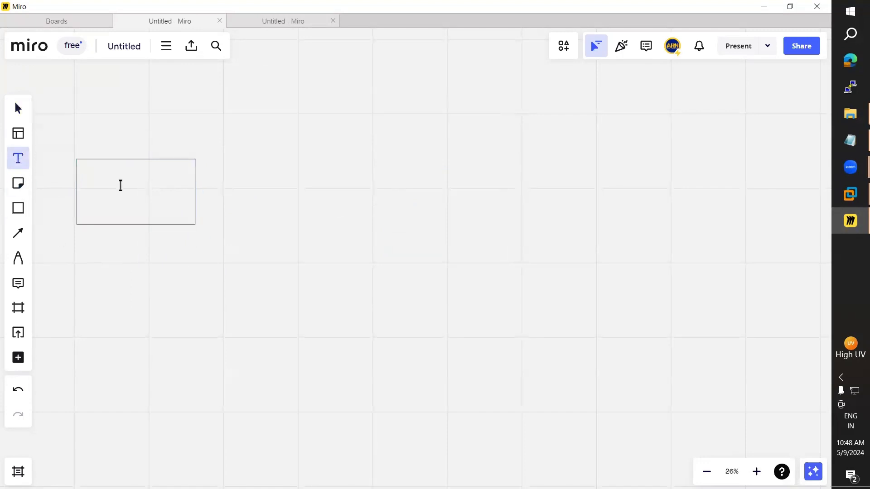
left_click(115, 191)
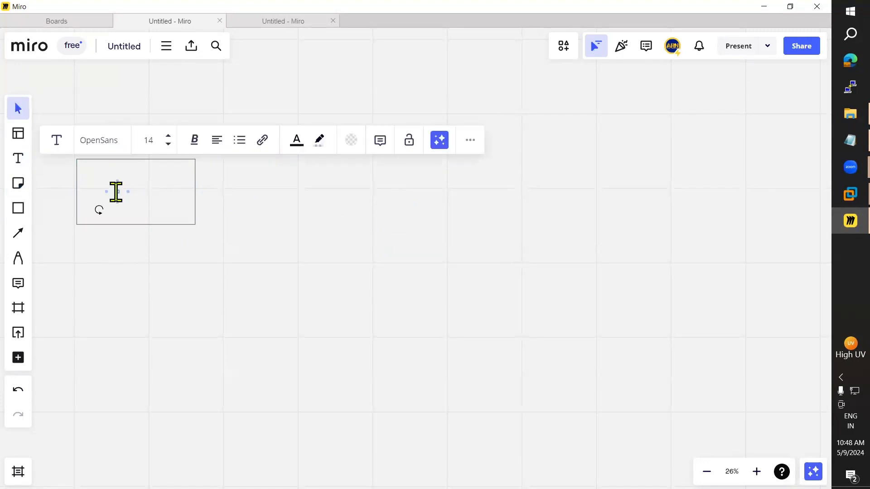
left_click(220, 246)
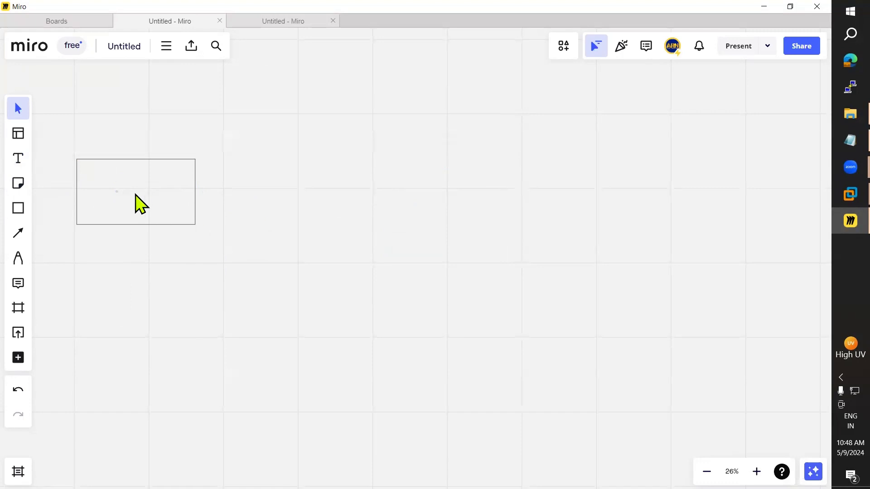
double_click(119, 198)
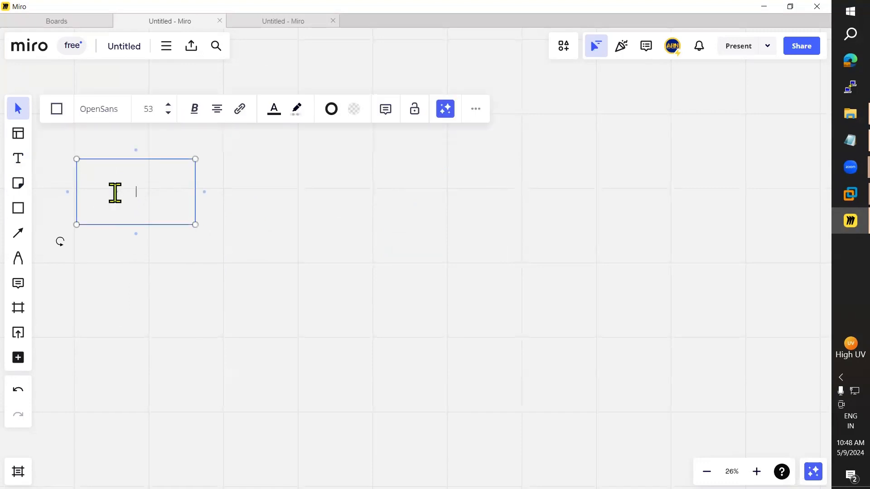
left_click(182, 310)
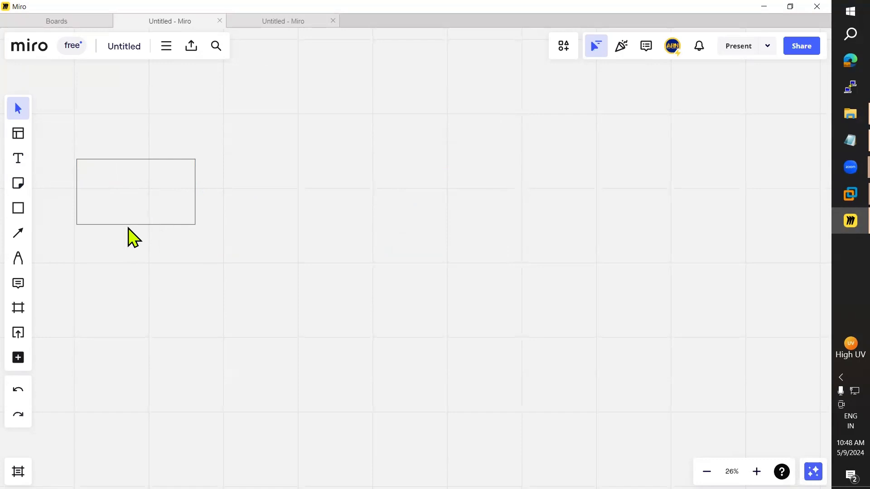
Step: Add a bold, enlarged 'DC' label centred inside the rectangle
left_click(18, 158)
left_click(112, 186)
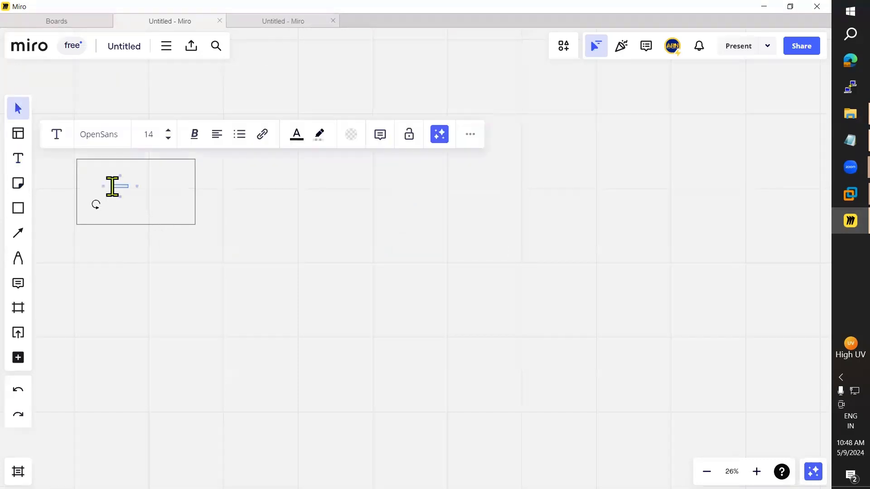
left_click(168, 130)
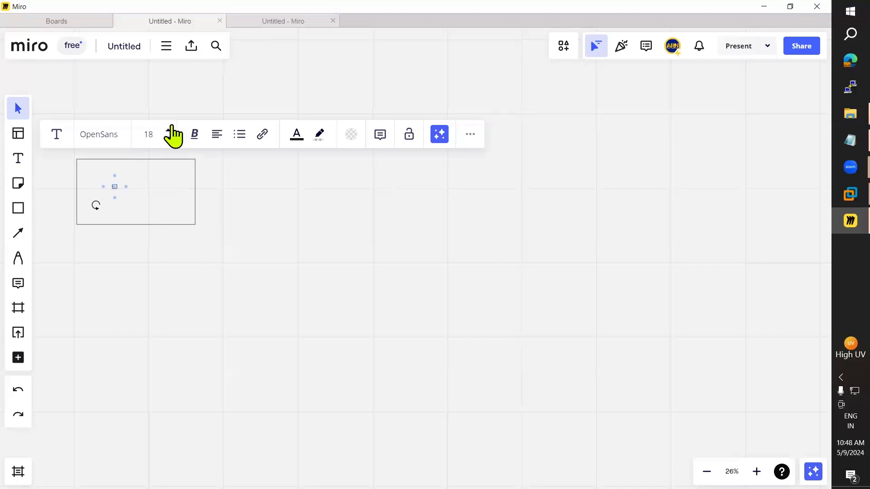
left_click(168, 130)
left_click(168, 129)
left_click(168, 130)
left_click(168, 130)
left_click(144, 298)
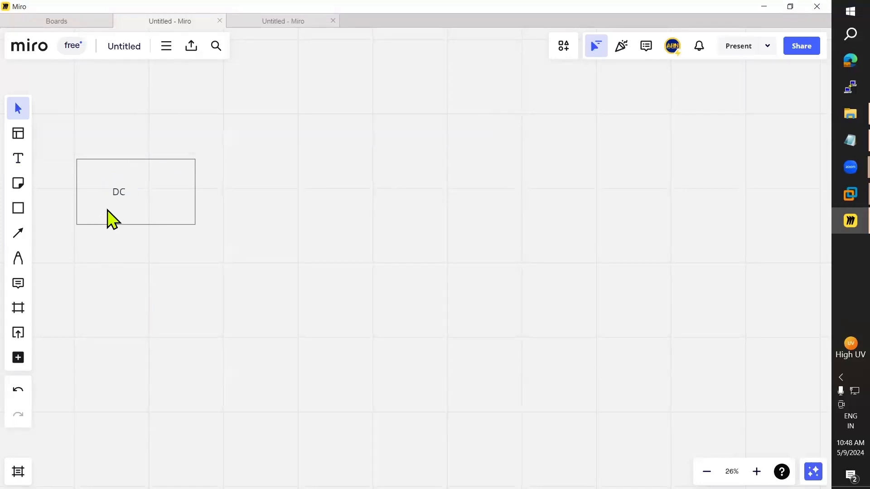
left_click_drag(119, 192, 134, 191)
left_click(137, 199)
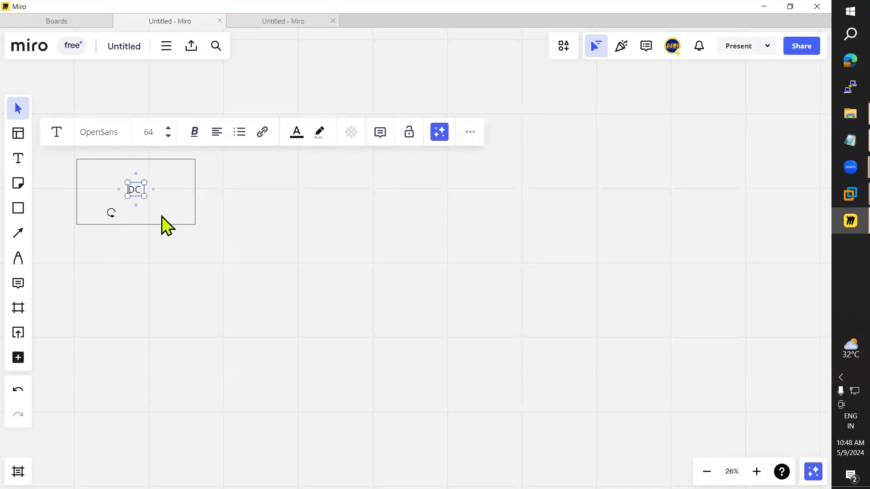
key("ctrl+b")
left_click(192, 308)
left_click_drag(138, 192, 139, 194)
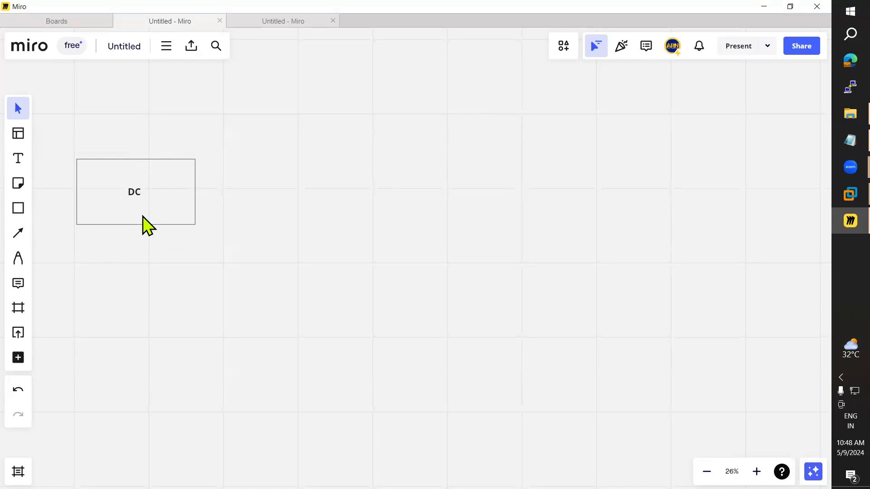
Step: Draw a rectangle below DC, duplicate it into a row of three, and centre DC above them
left_click(20, 209)
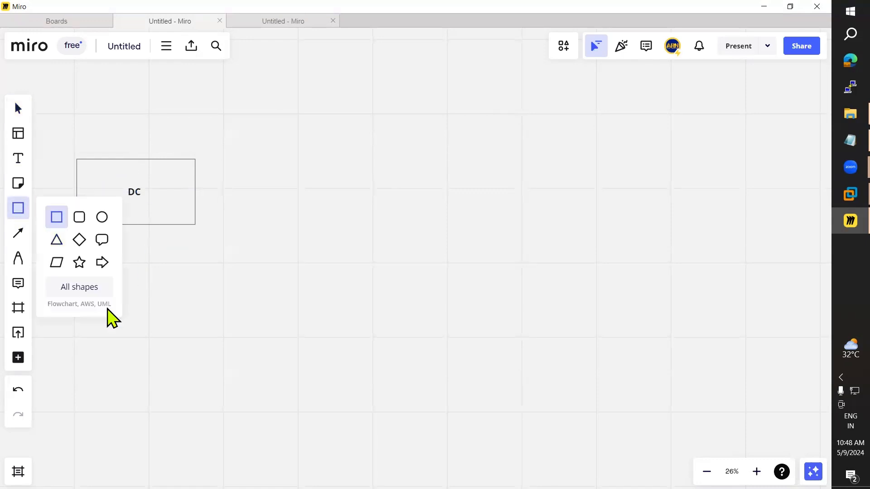
left_click(56, 217)
left_click_drag(67, 283, 131, 327)
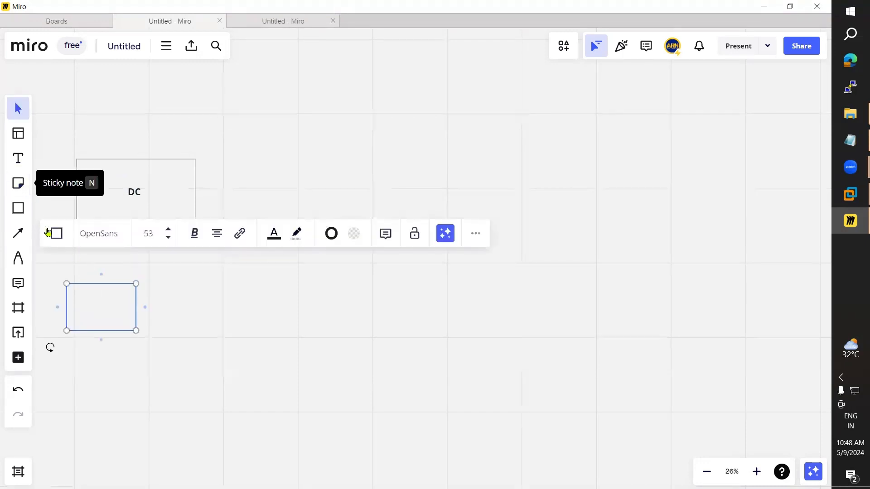
key("Escape")
left_click(104, 314)
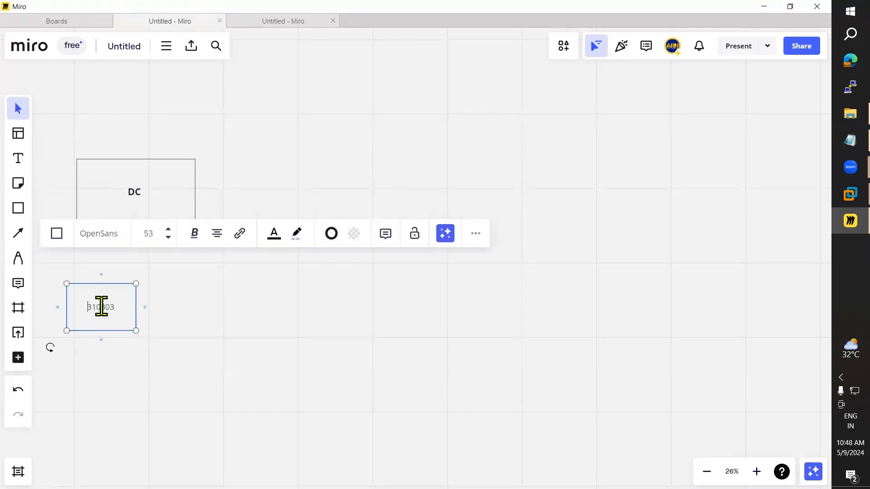
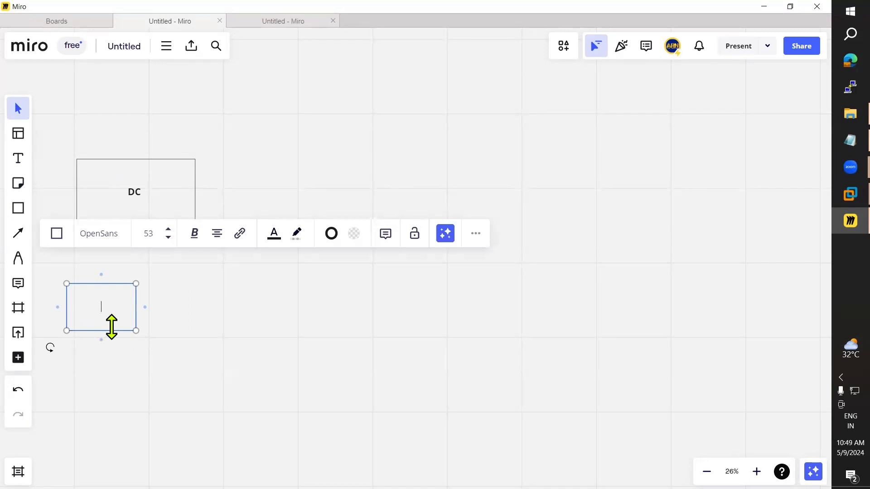
left_click(117, 342)
left_click(111, 319)
left_click_drag(127, 320, 305, 314, "alt")
left_click_drag(171, 215, 201, 200)
left_click_drag(138, 190, 196, 193)
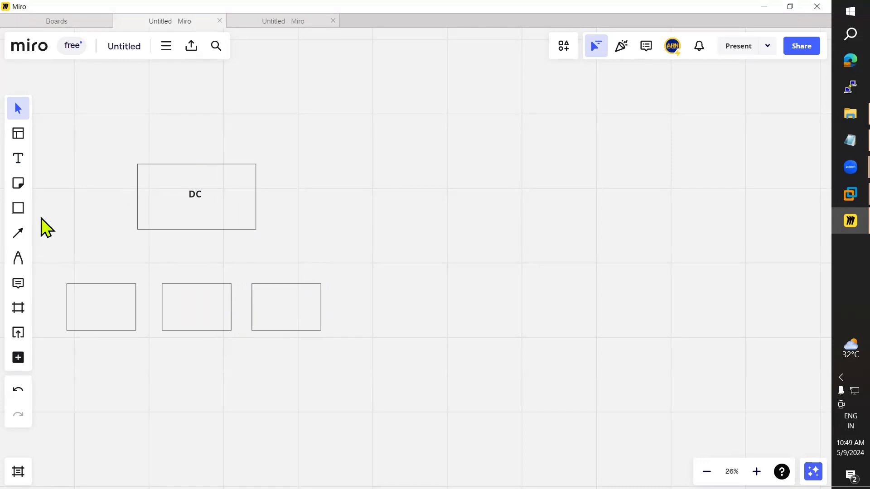
Step: Label all three rectangles 'Workstation' by typing the first label and pasting copies
left_click(18, 235)
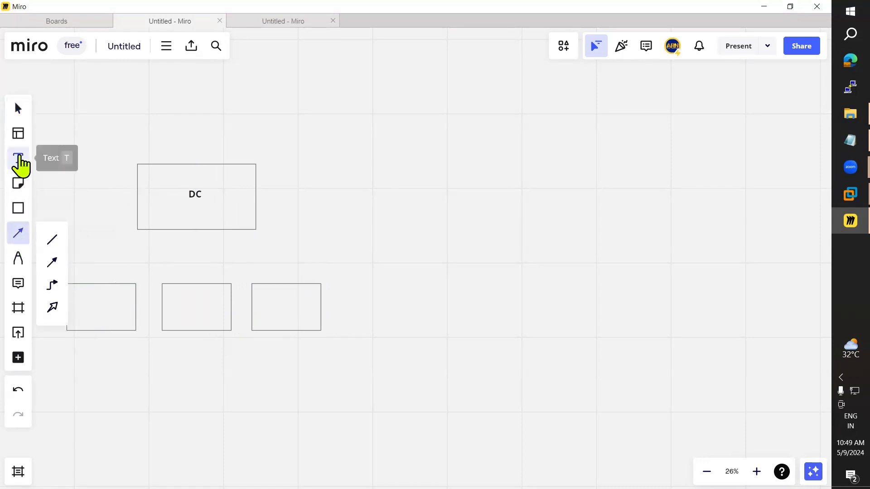
left_click(19, 161)
left_click(84, 308)
type("Wo")
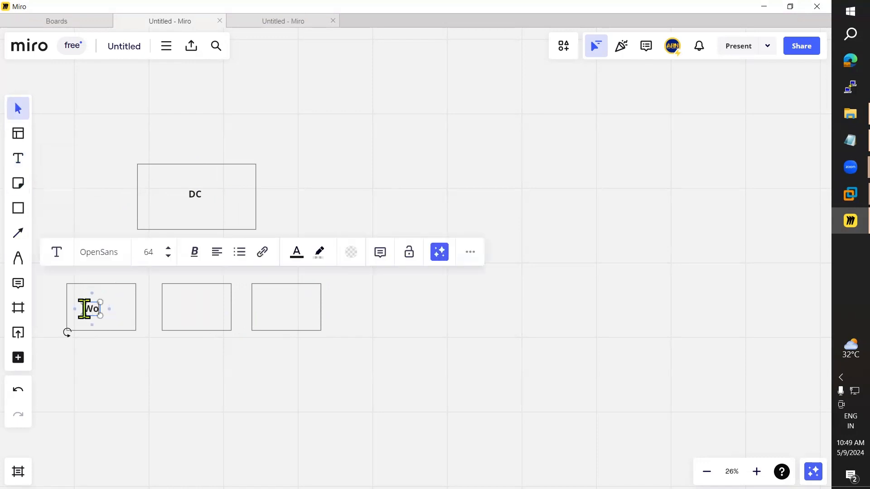
type("rkstat")
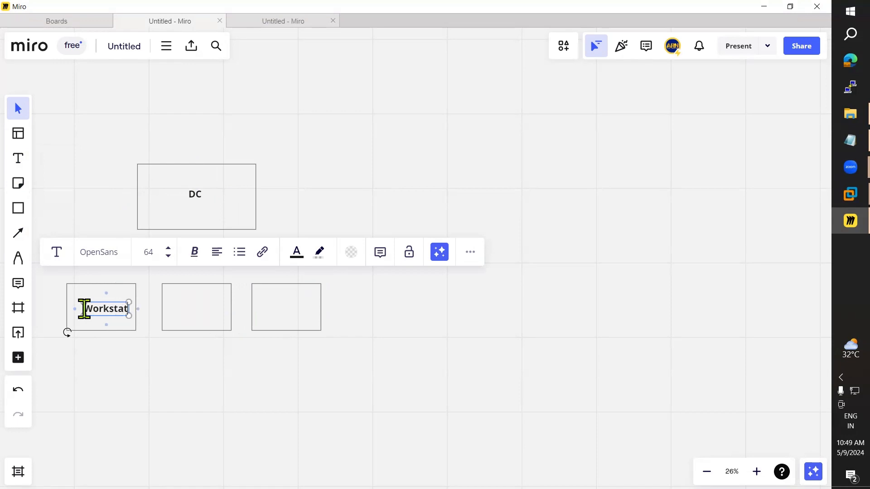
type("ion")
left_click_drag(113, 318, 102, 316)
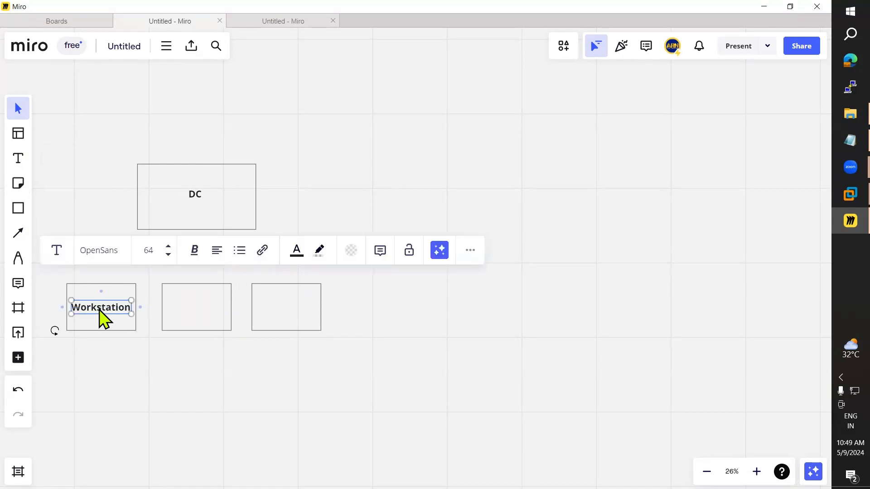
left_click(190, 321)
key("ctrl+v")
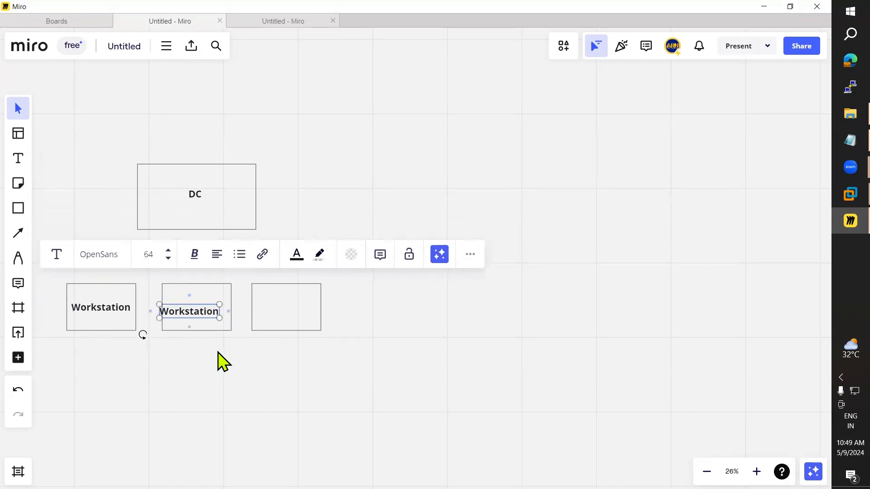
left_click_drag(195, 324, 210, 324)
left_click_drag(206, 313, 202, 312)
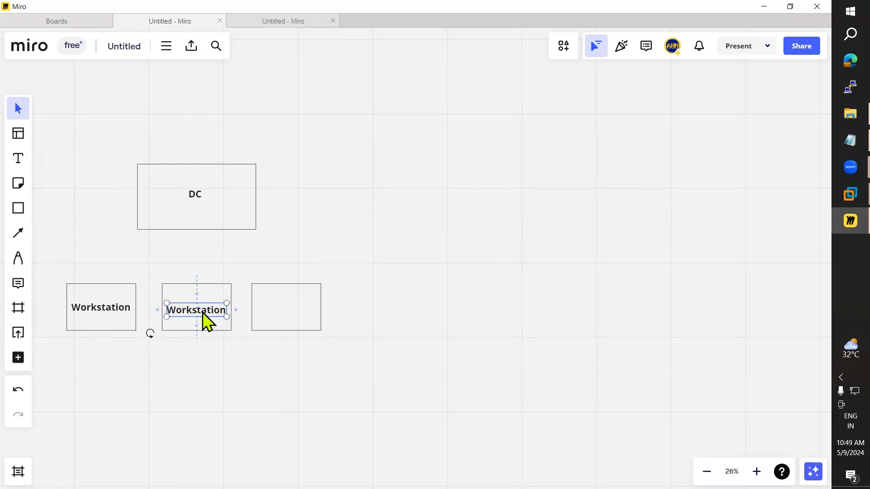
key("ctrl+v")
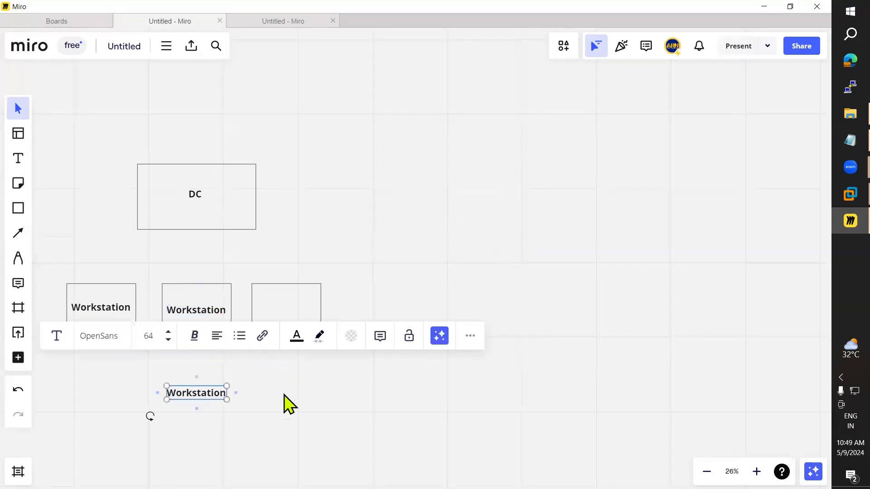
left_click_drag(199, 402, 287, 309)
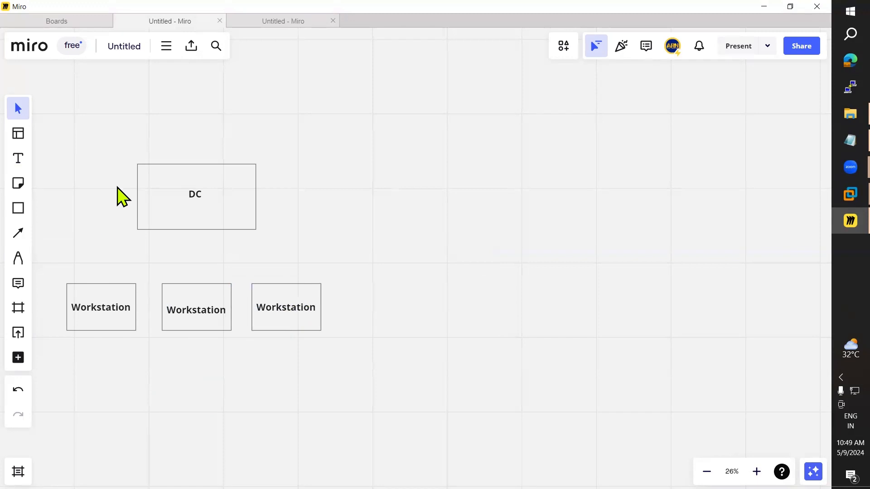
left_click(17, 237)
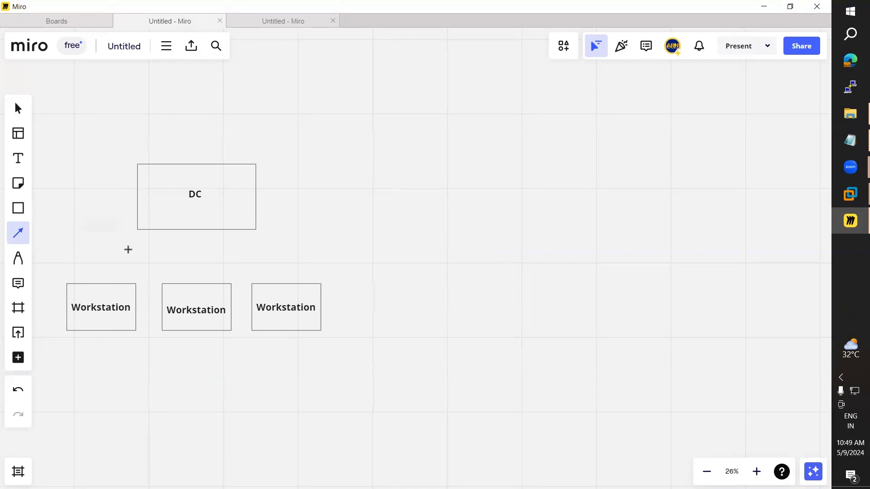
Step: Draw arrow connectors from the left Workstation box up to the DC box
left_click(23, 238)
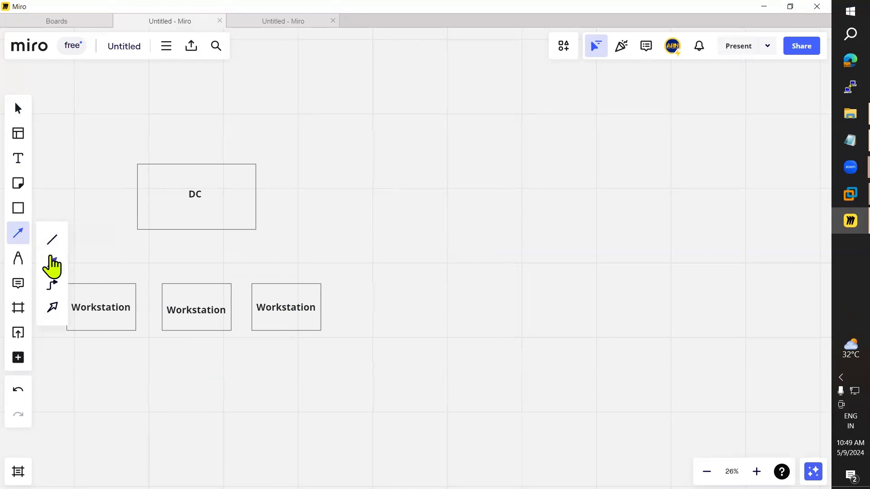
left_click(52, 258)
mouse_move(101, 284)
left_mouse_down()
mouse_move(160, 229)
mouse_move(148, 270)
mouse_move(130, 283)
left_mouse_up()
left_click(23, 237)
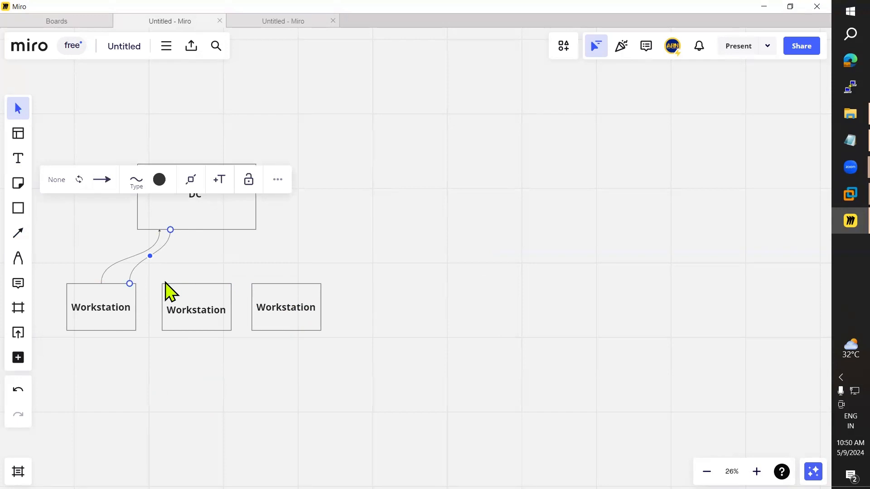
Step: Minimize Miro and skim the Day14, Day13 DFS and Day12 FSRM notes in turn
left_click(764, 6)
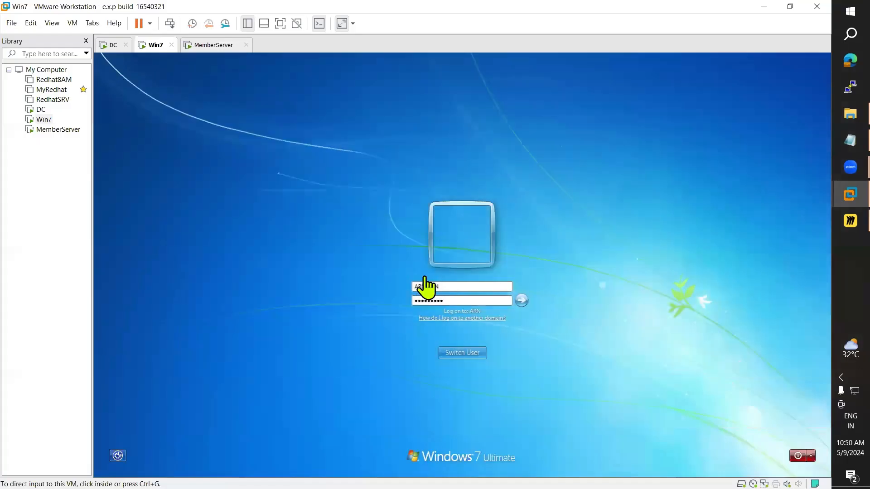
left_click(836, 138)
left_click(836, 117)
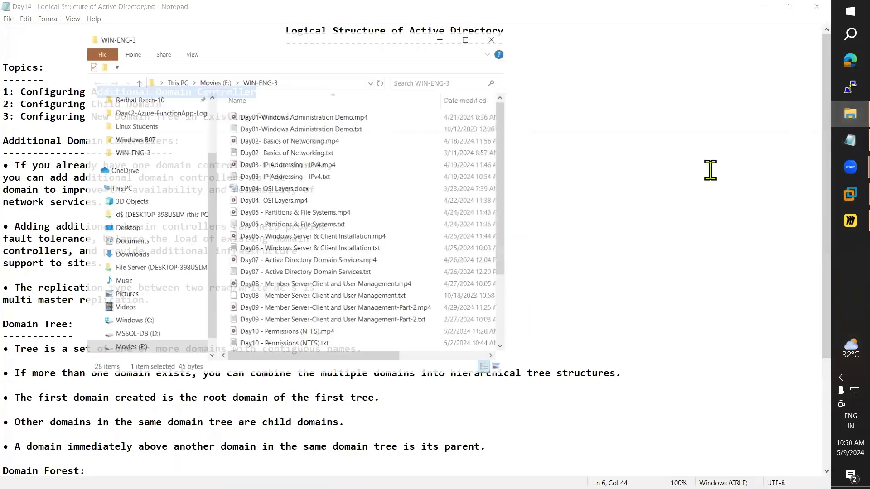
scroll(301, 348, "down", 4)
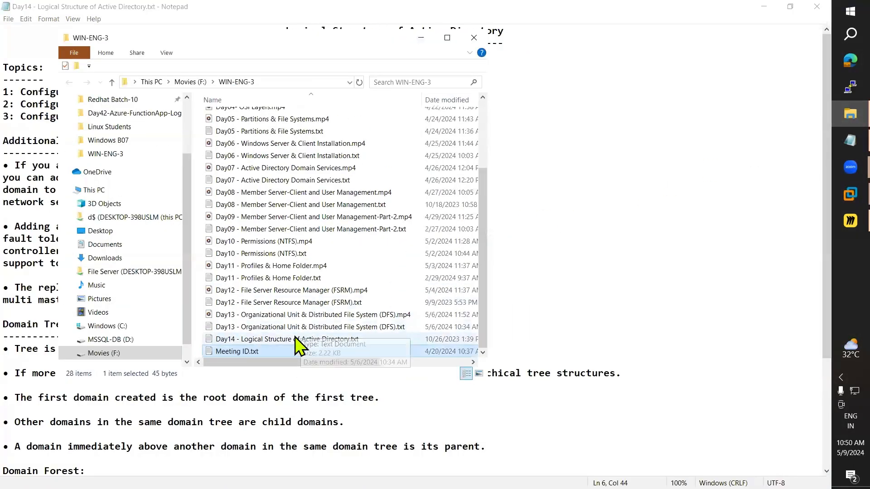
double_click(310, 341)
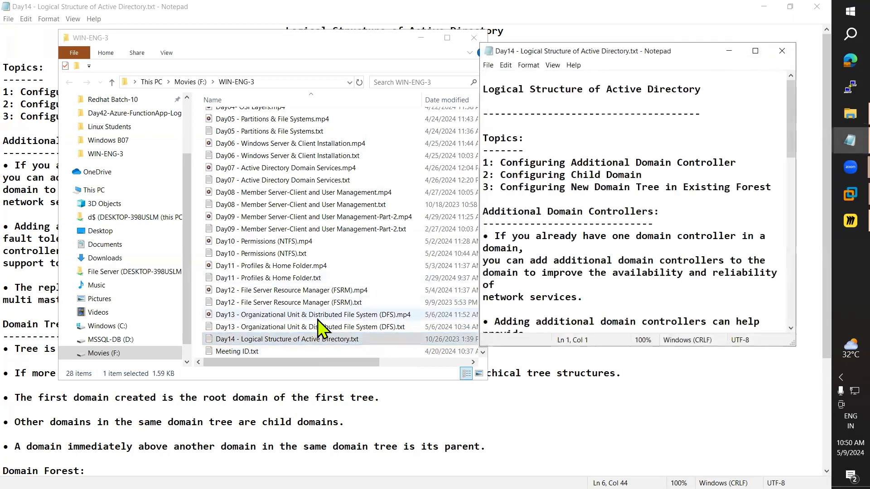
left_click(782, 58)
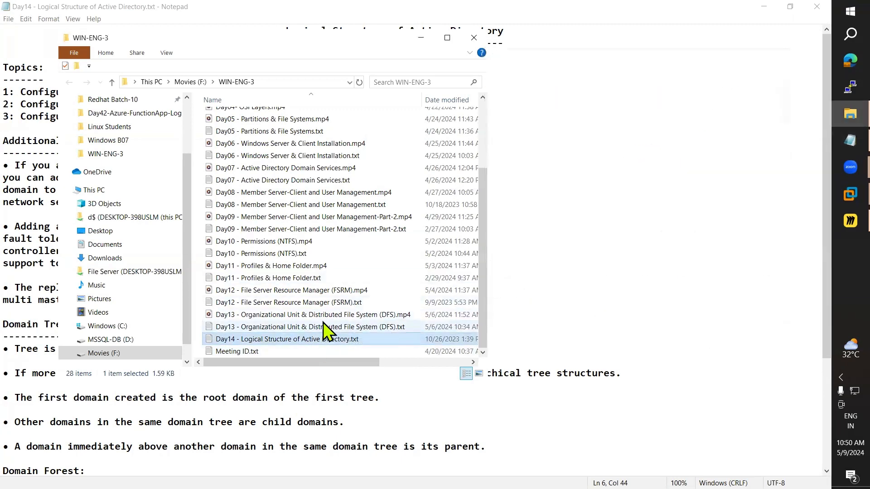
double_click(338, 327)
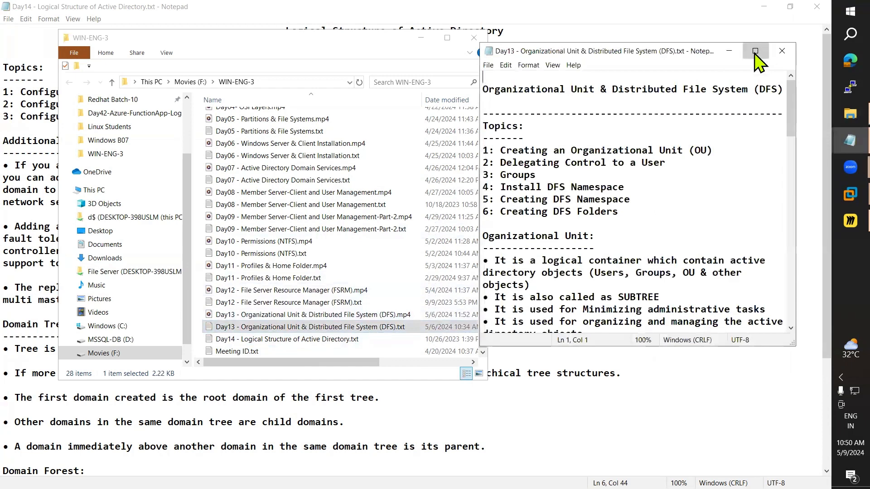
left_click(755, 50)
scroll(568, 190, "down", 8)
left_click(815, 8)
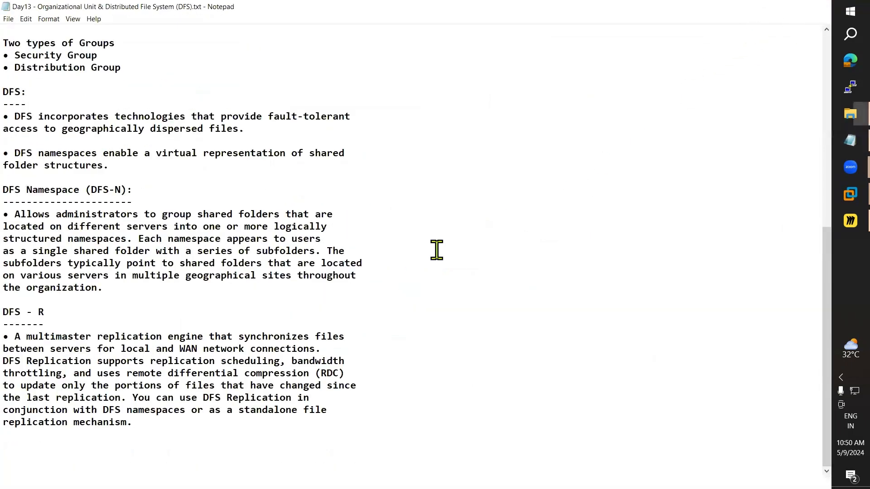
double_click(248, 303)
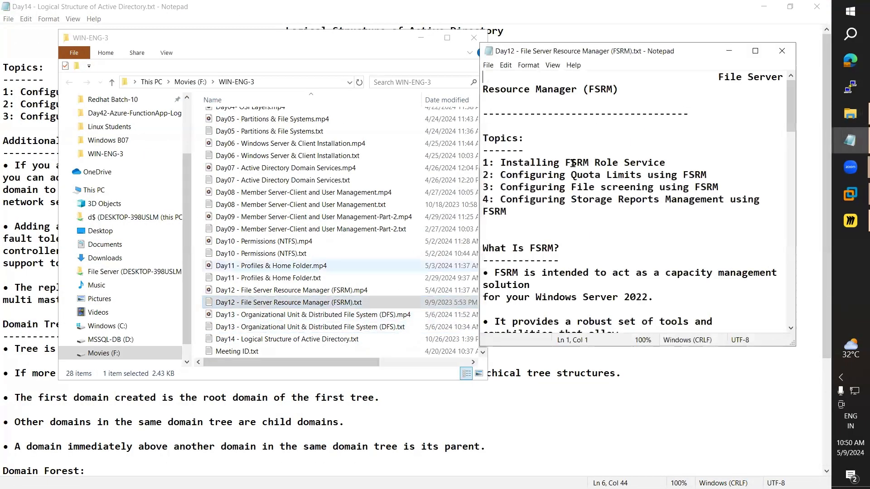
left_click(754, 52)
scroll(671, 203, "down", 7)
scroll(671, 206, "down", 6)
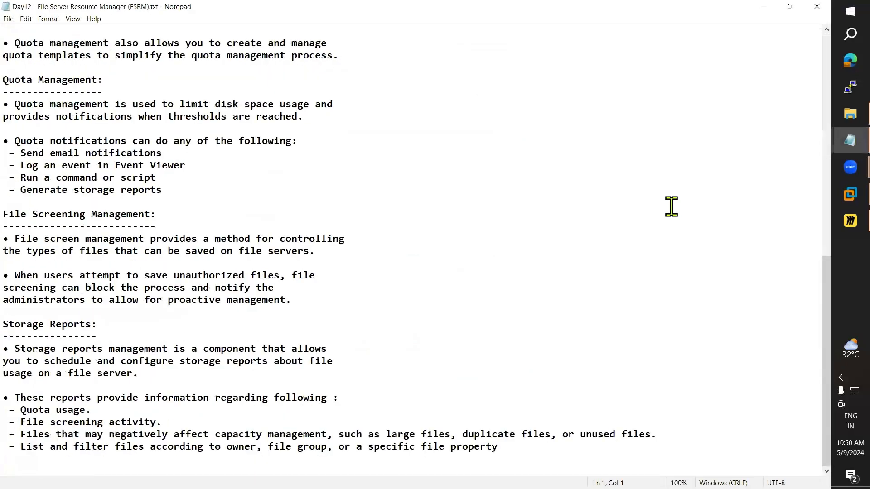
left_click(816, 6)
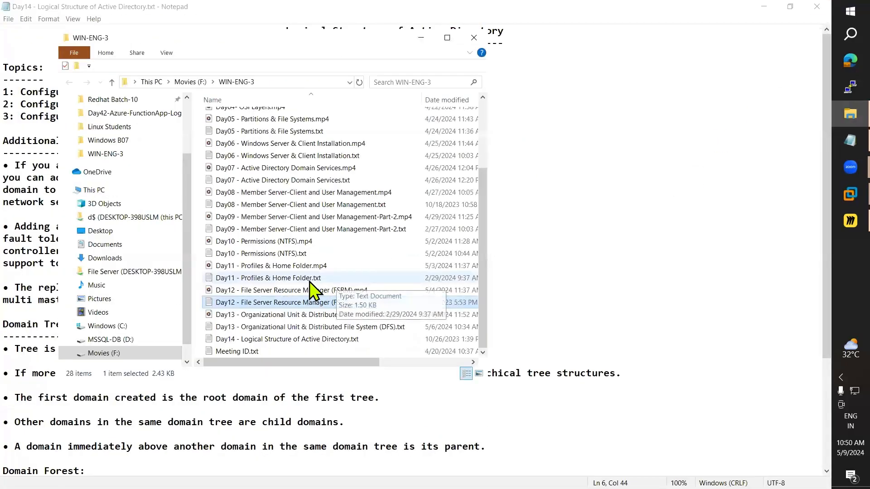
Step: Skim the Day11 Profiles & Home Folder and Day09 member server notes, closing each
double_click(277, 279)
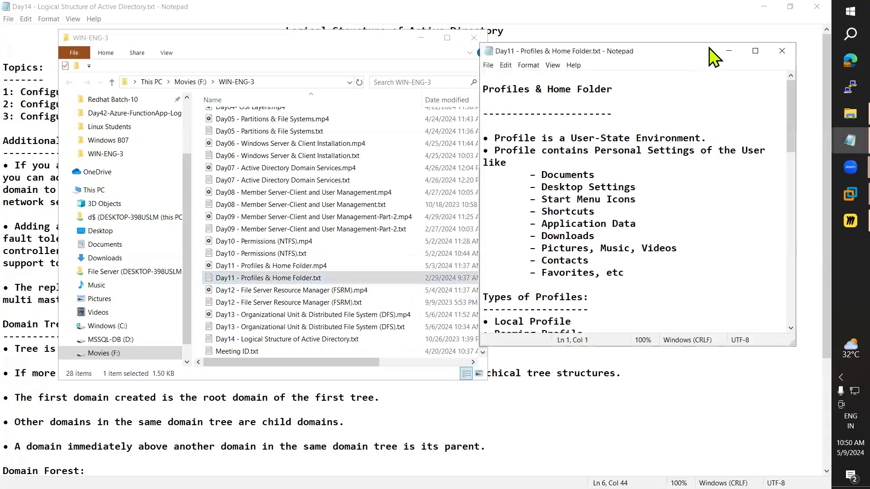
left_click(753, 53)
scroll(631, 213, "down", 7)
scroll(627, 225, "up", 6)
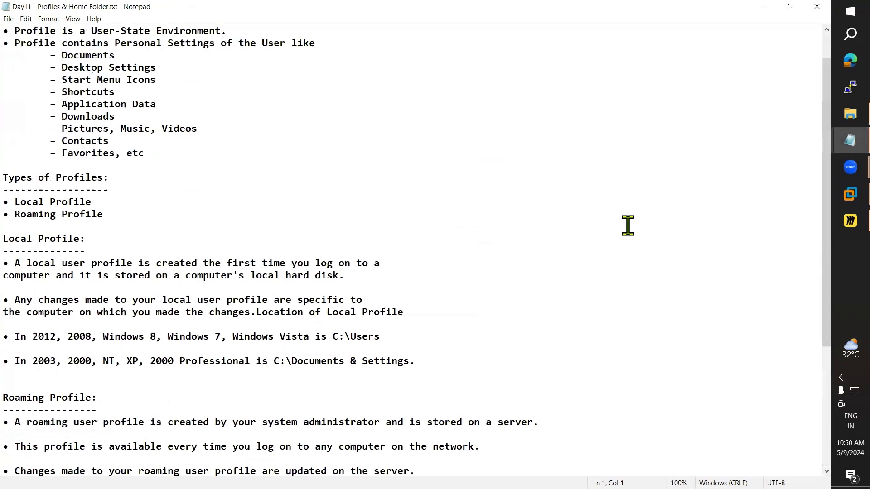
left_click(816, 7)
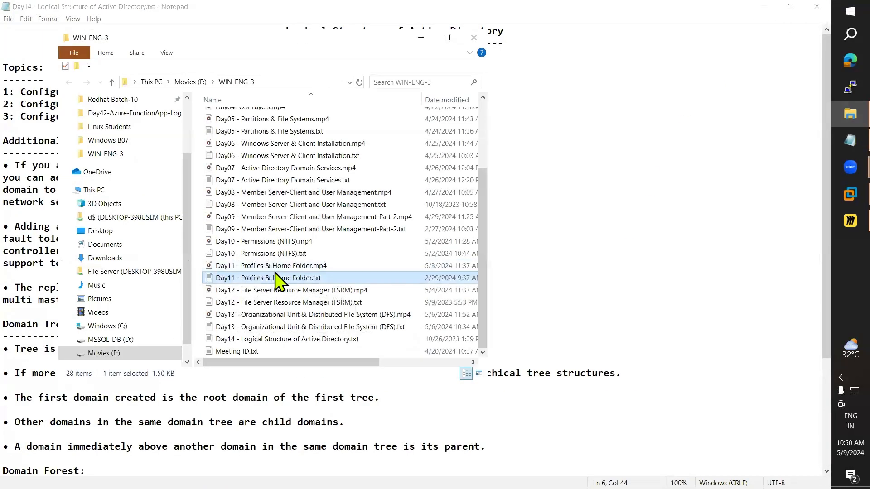
double_click(283, 230)
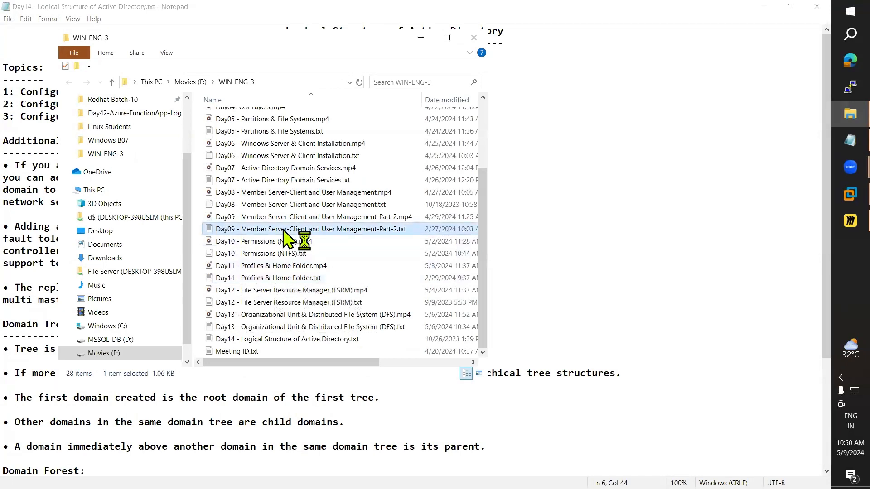
scroll(630, 218, "down", 8)
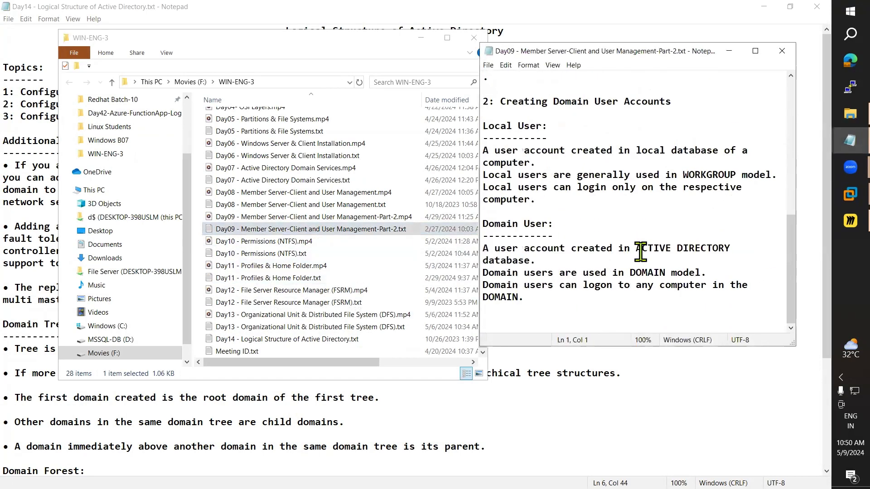
scroll(640, 252, "up", 4)
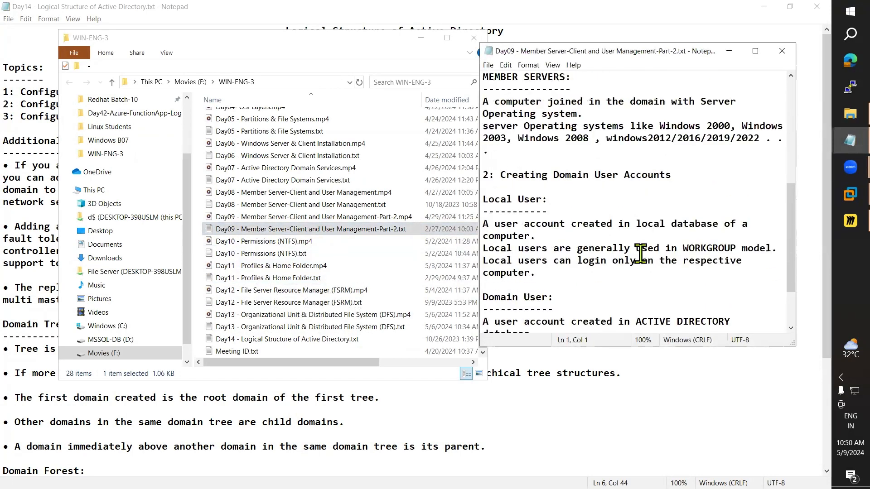
left_click(781, 51)
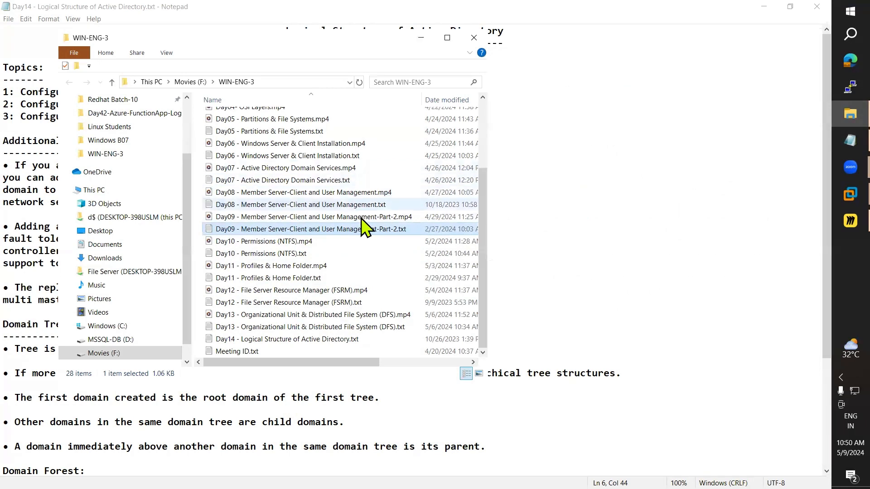
Step: Open the Day07 AD DS notes maximized and select the logon-process heading and first step
left_click(304, 181)
double_click(303, 181)
scroll(695, 222, "down", 10)
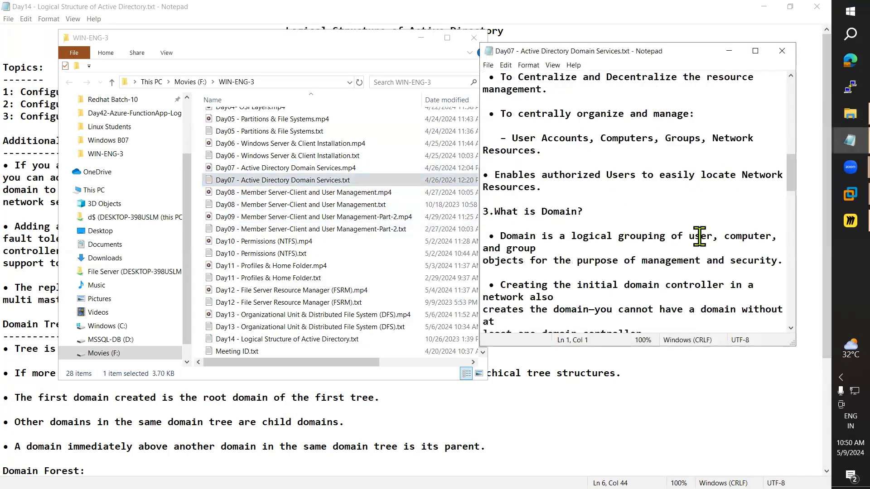
scroll(699, 237, "down", 10)
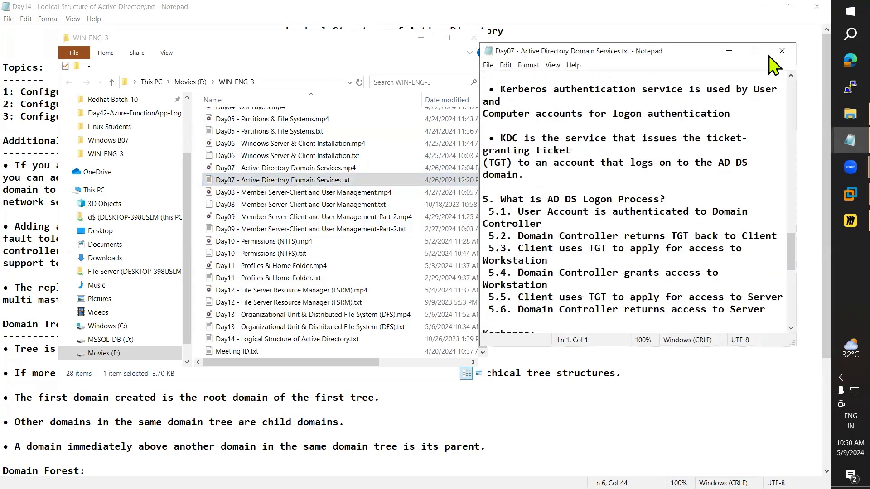
left_click(755, 51)
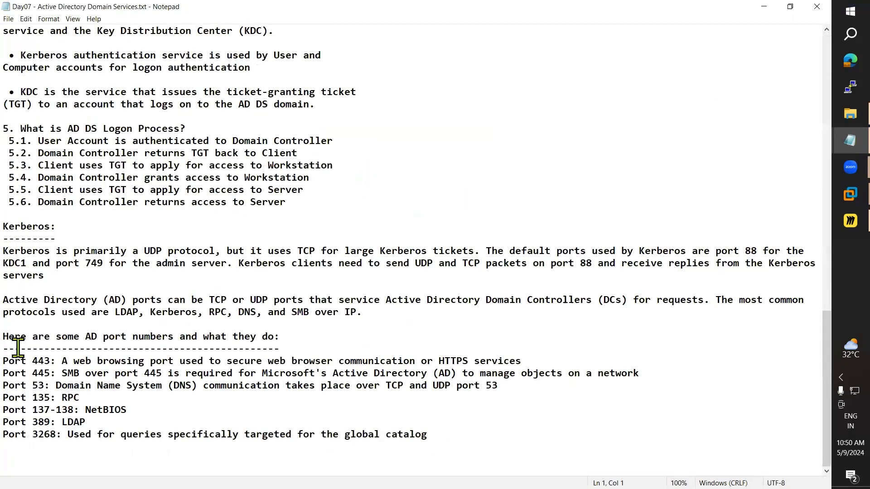
scroll(42, 284, "up", 3)
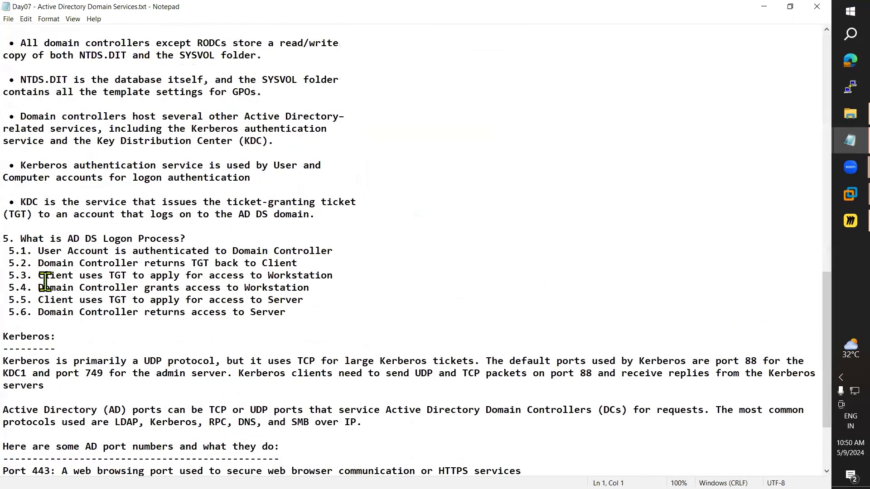
scroll(45, 282, "down", 3)
left_click_drag(20, 202, 186, 201)
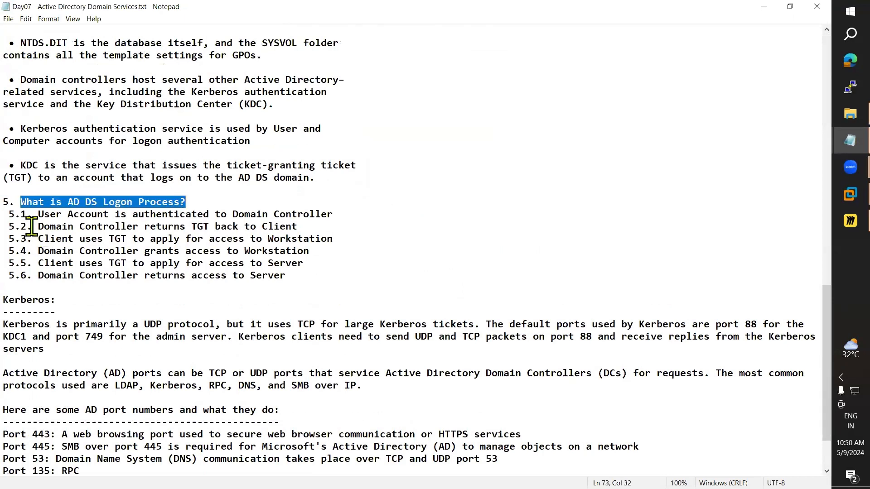
left_click_drag(39, 215, 326, 211)
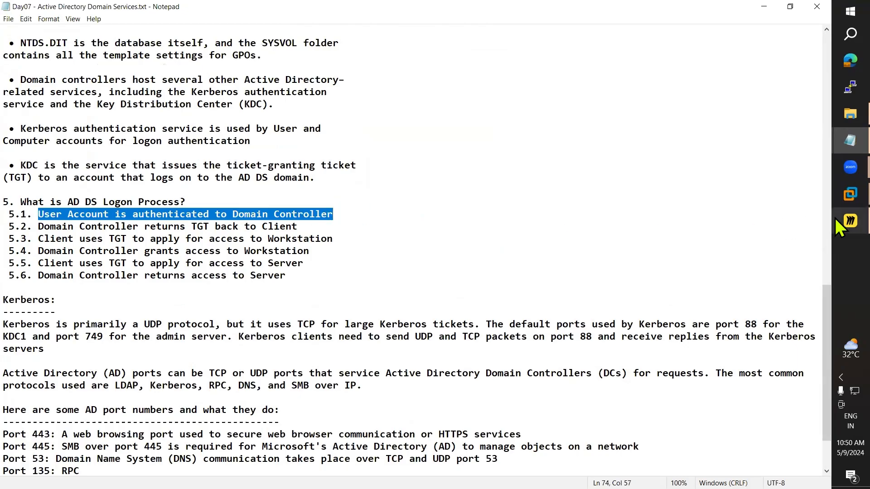
left_click(850, 221)
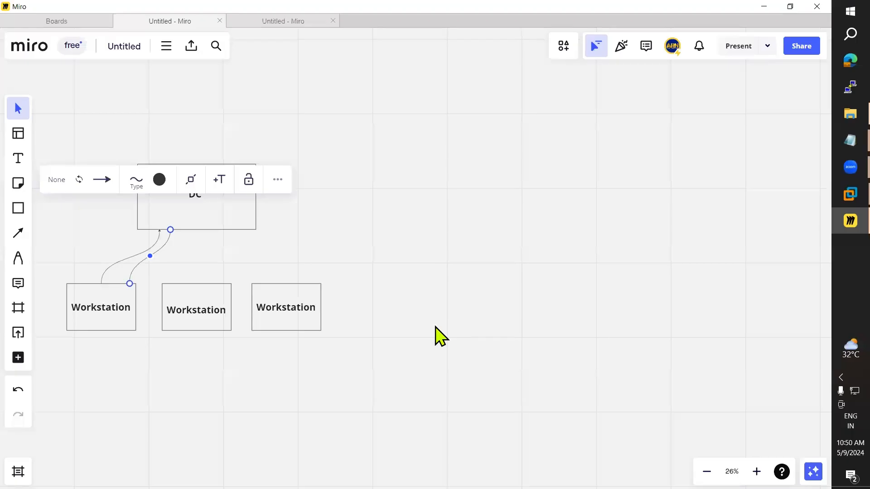
Step: Add a widened two-line 'U:' user name and 'P:' password label under the left Workstation box
left_click(18, 158)
left_click(77, 344)
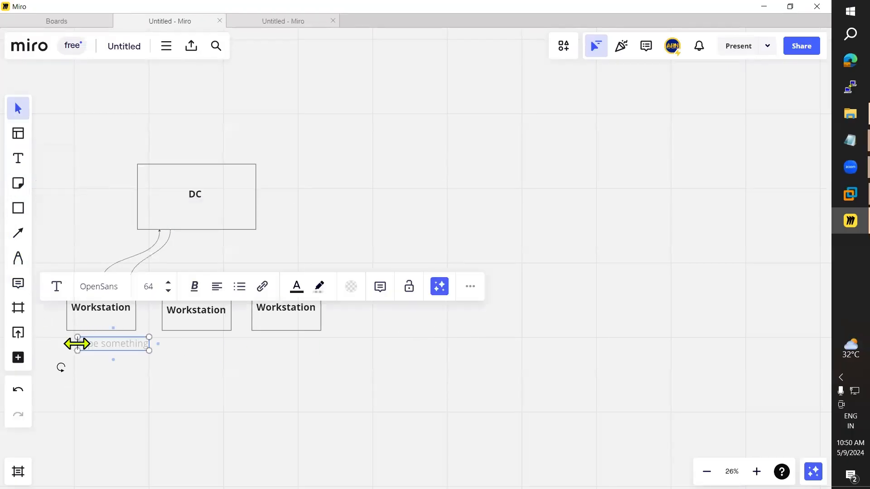
type("Ravi")
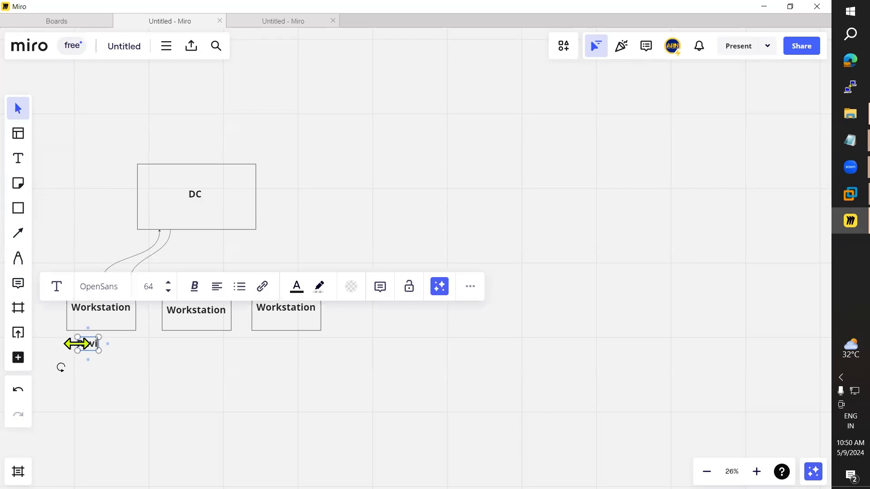
left_click(140, 416)
left_click_drag(88, 344, 93, 341)
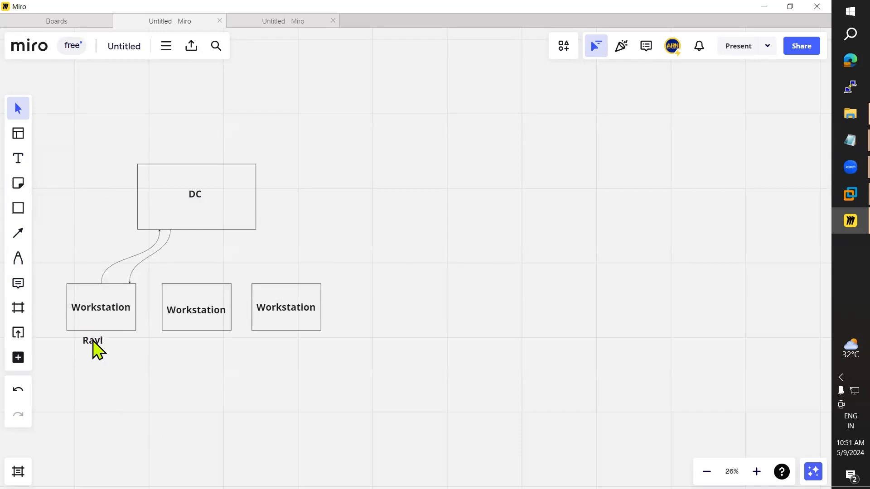
left_click(95, 343)
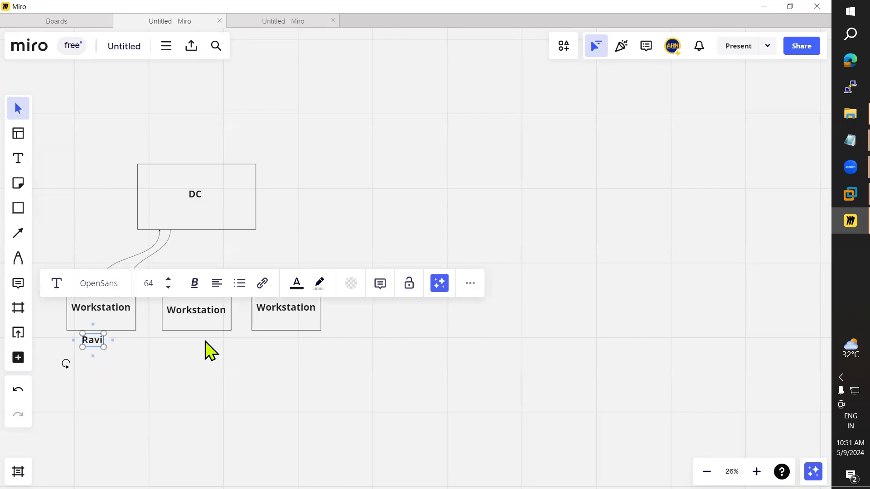
key("Return")
type("U:")
key("Return")
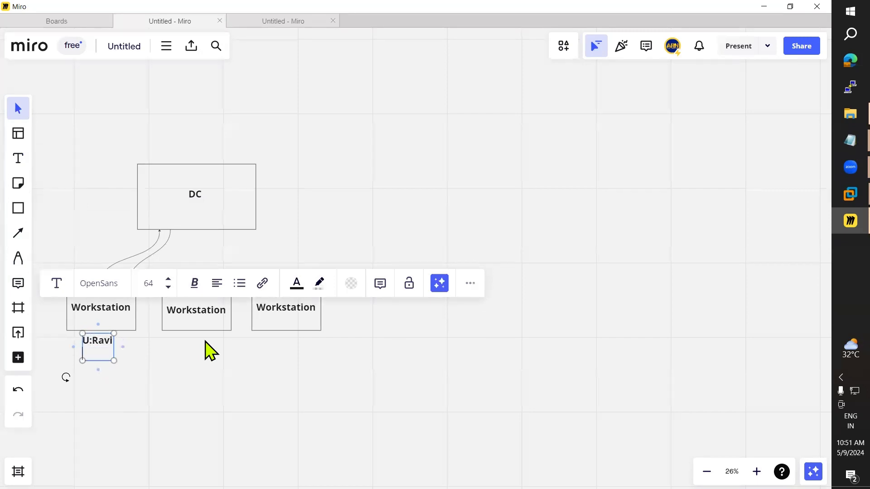
type("P:password")
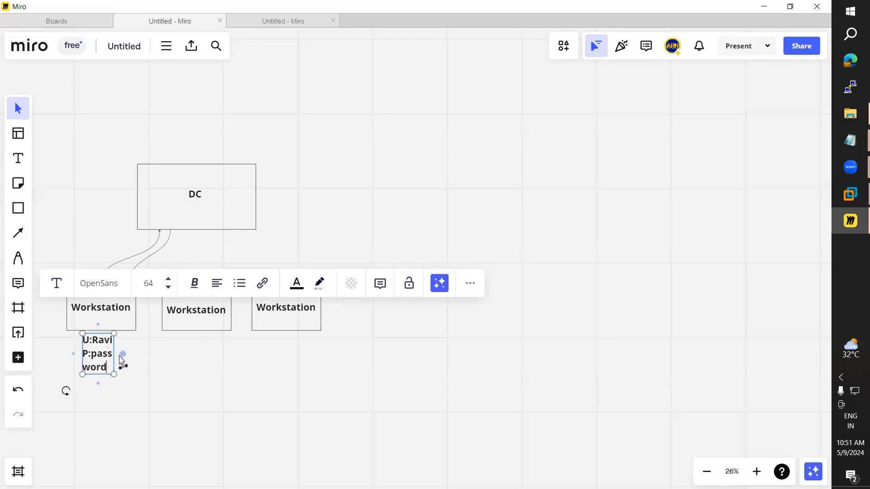
left_click_drag(115, 355, 97, 360)
left_click(120, 402)
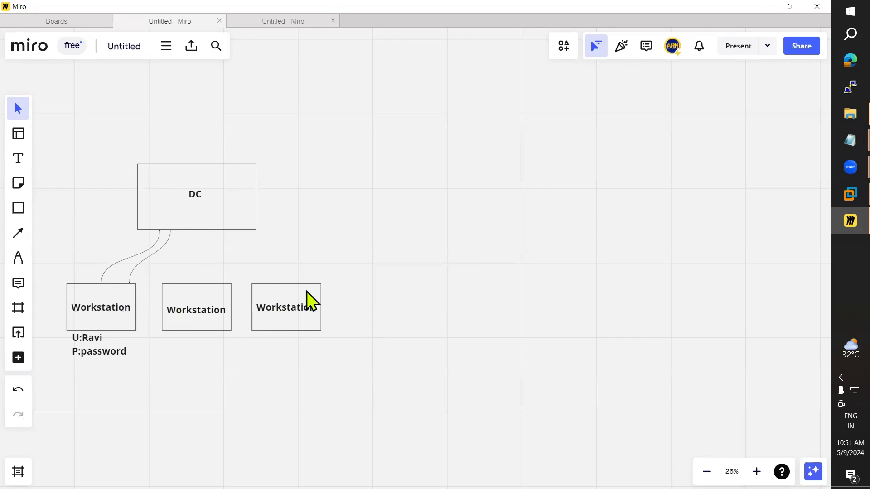
Step: Send Ctrl+Alt+Del to Win7, choose Other User, and submit the domain user's credentials
mouse_move(836, 193)
left_click(754, 181)
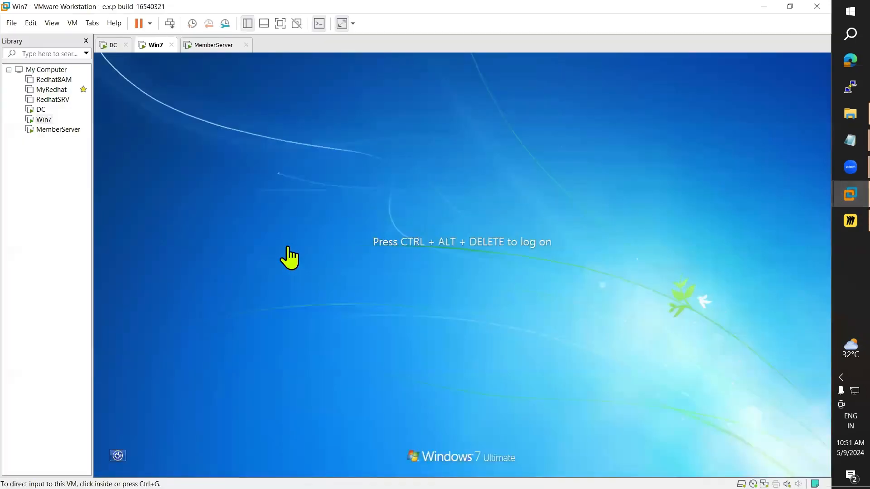
left_click(72, 23)
left_click(136, 74)
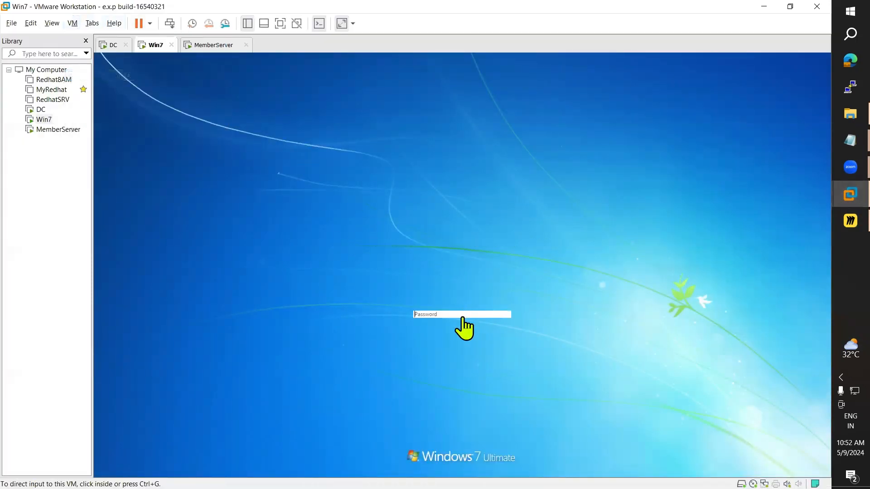
left_click(479, 352)
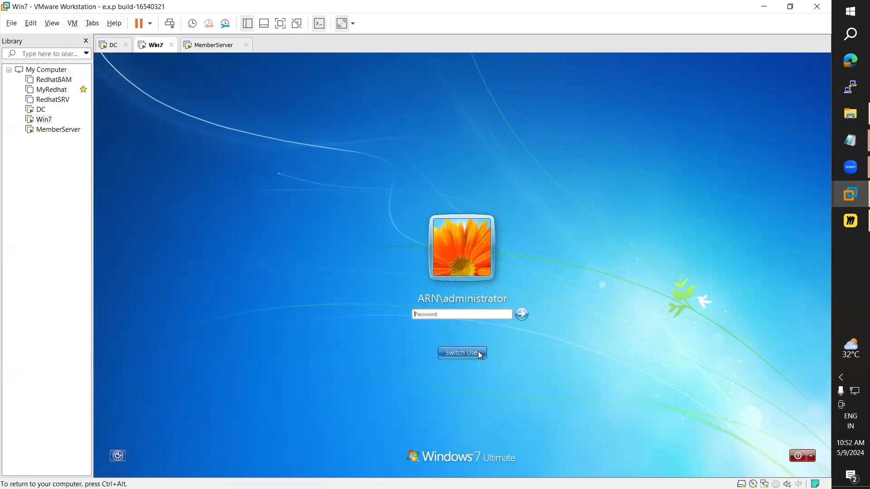
left_click(480, 353)
left_click(498, 297)
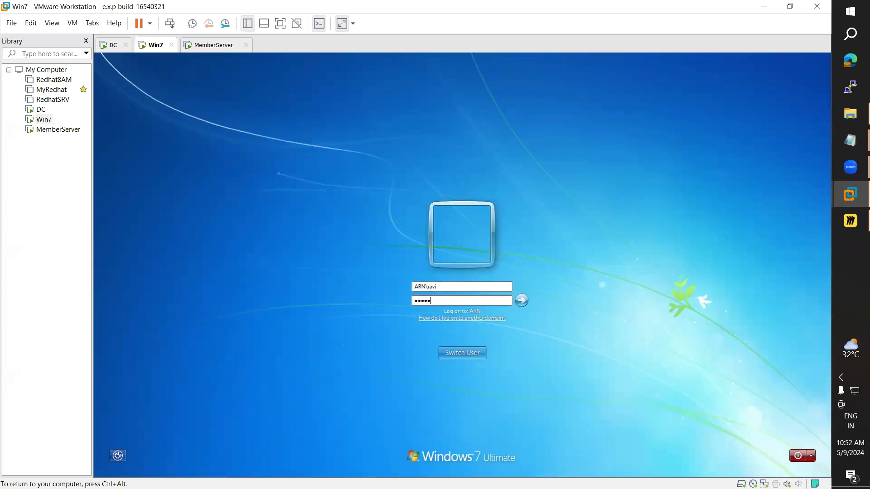
key("Return")
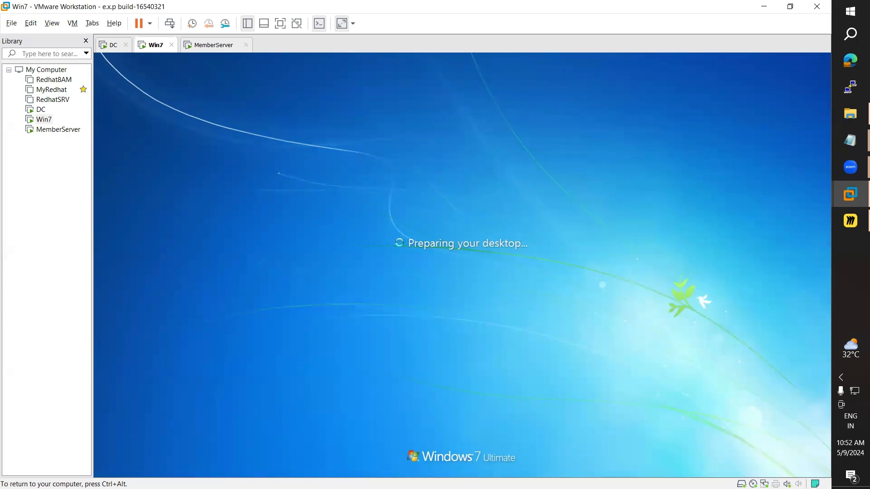
key("ctrl+alt")
left_click(838, 226)
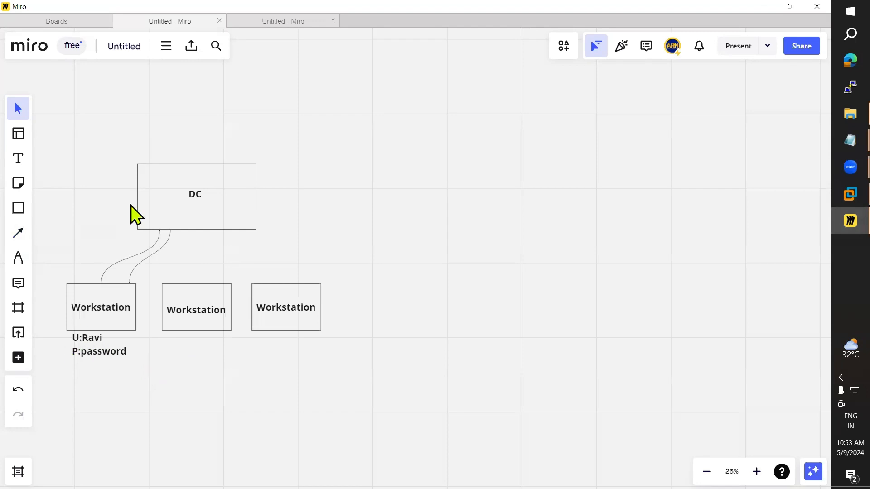
Step: Draw two straight corner-to-corner diagonals across the DC box forming an X
left_click(18, 233)
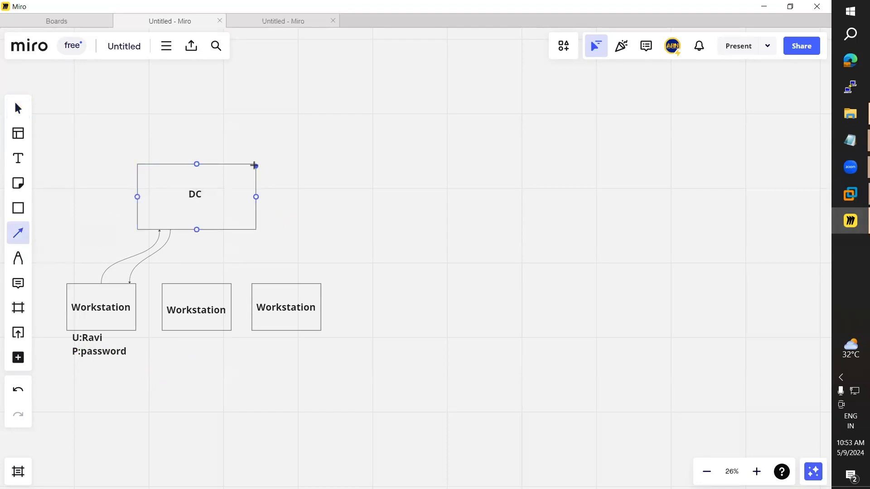
left_click_drag(255, 166, 138, 227)
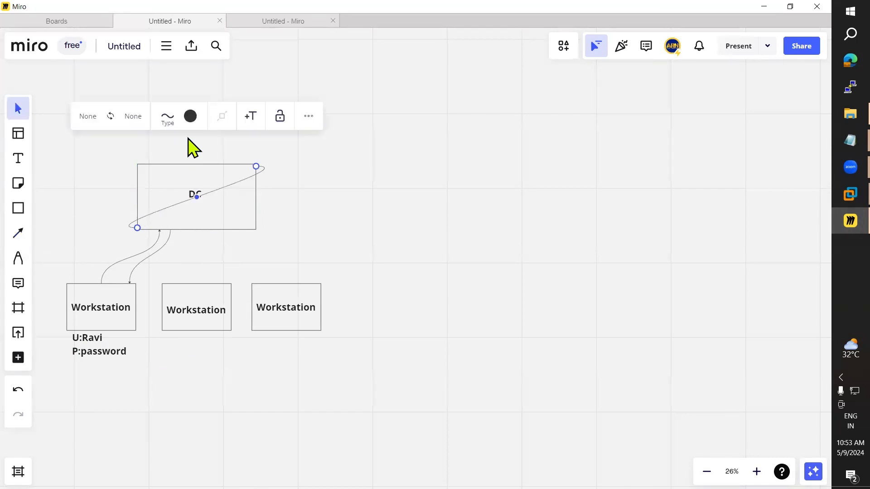
left_click(169, 118)
left_click(157, 184)
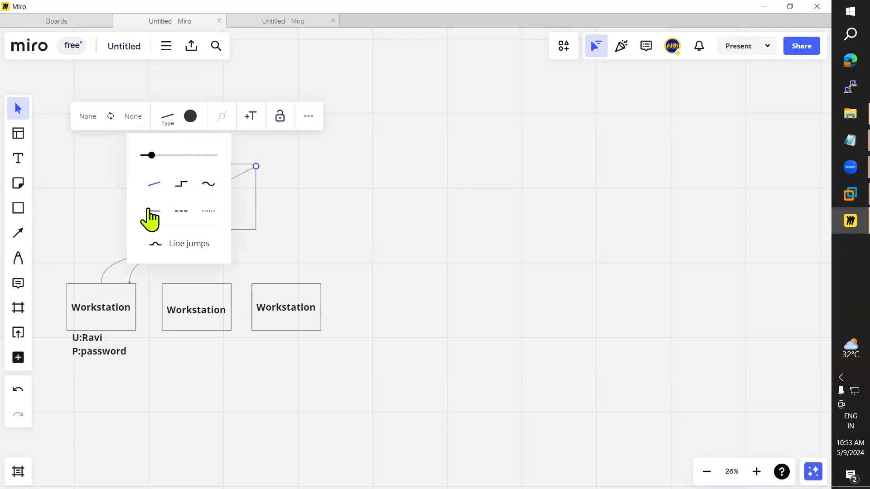
left_click(19, 234)
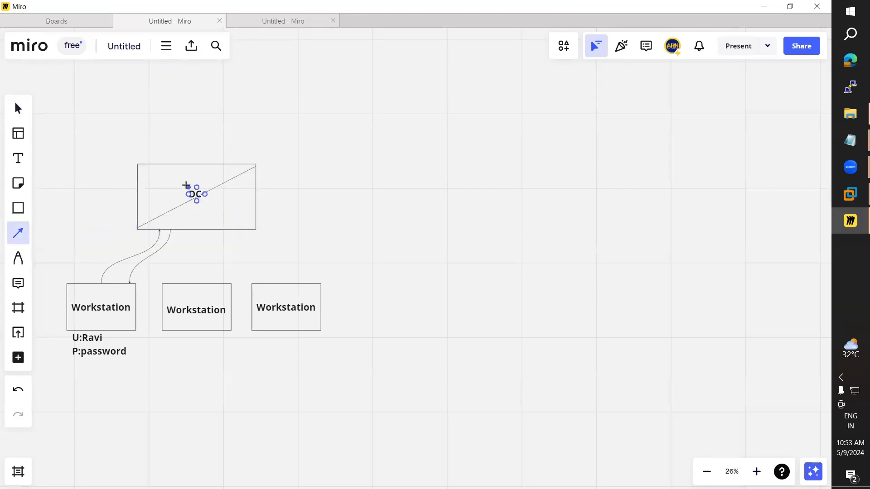
left_click(20, 239)
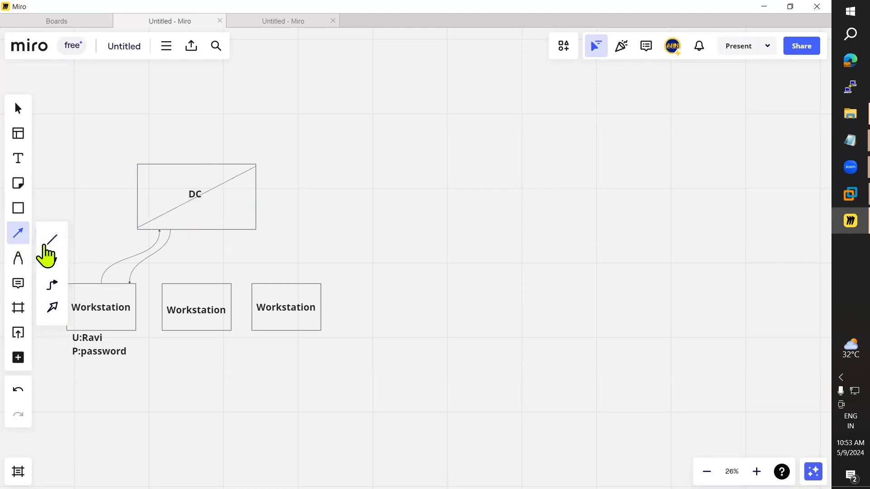
left_click(48, 245)
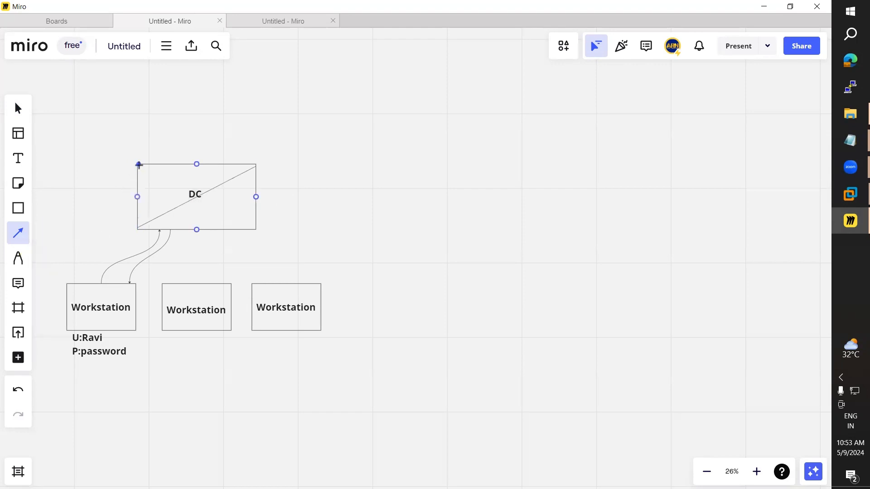
left_click_drag(139, 165, 252, 228)
left_click(439, 218)
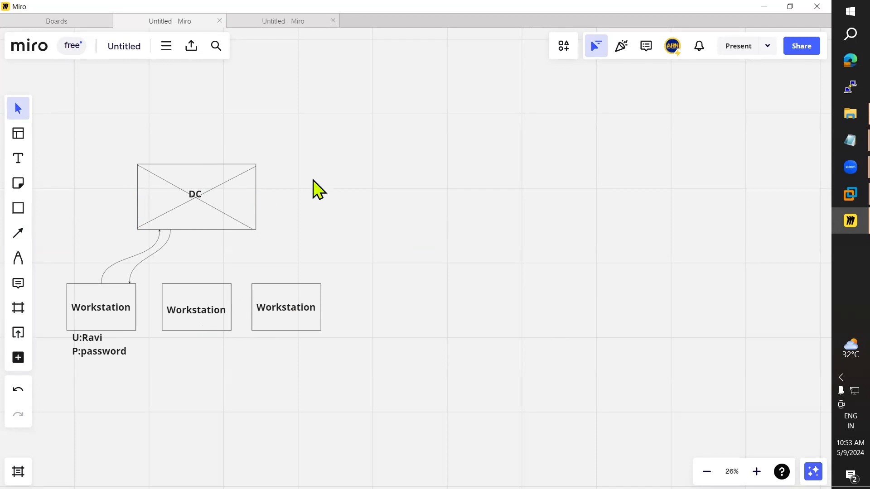
Step: Type a three-line text note '1min', '2min', '3min' to the right of the DC box
left_click(19, 160)
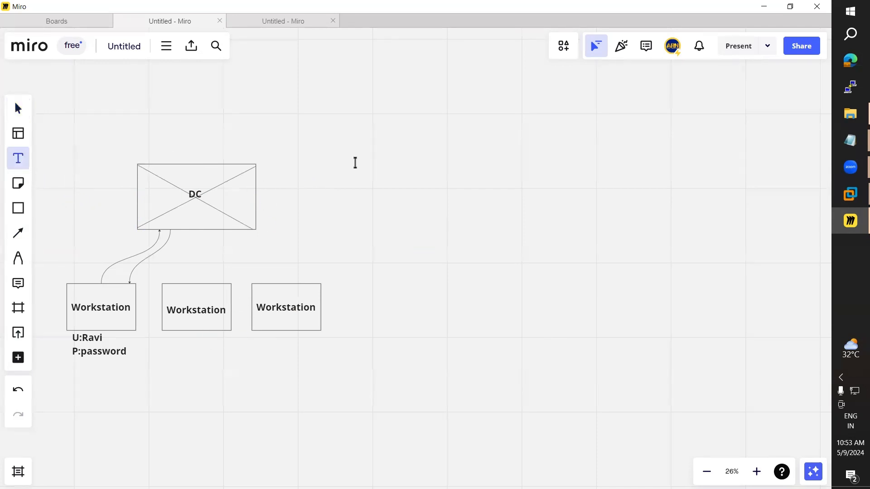
left_click(355, 163)
type("1")
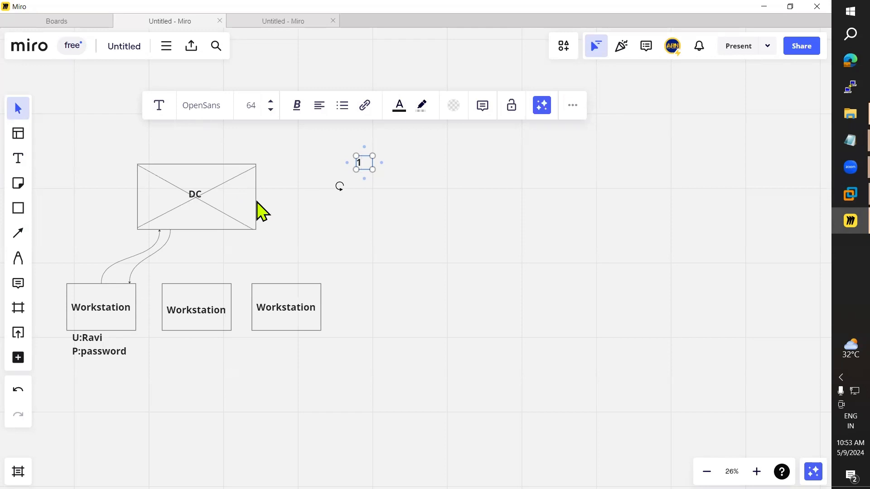
type("min")
type(" 2")
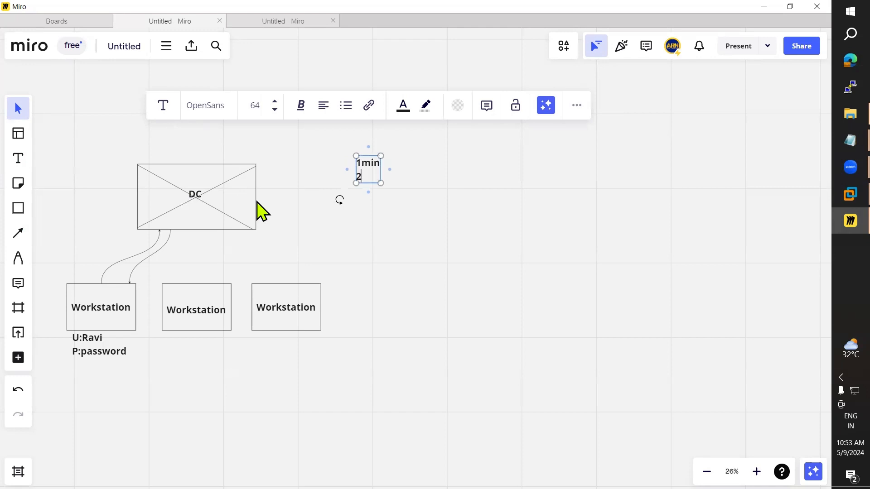
type("min")
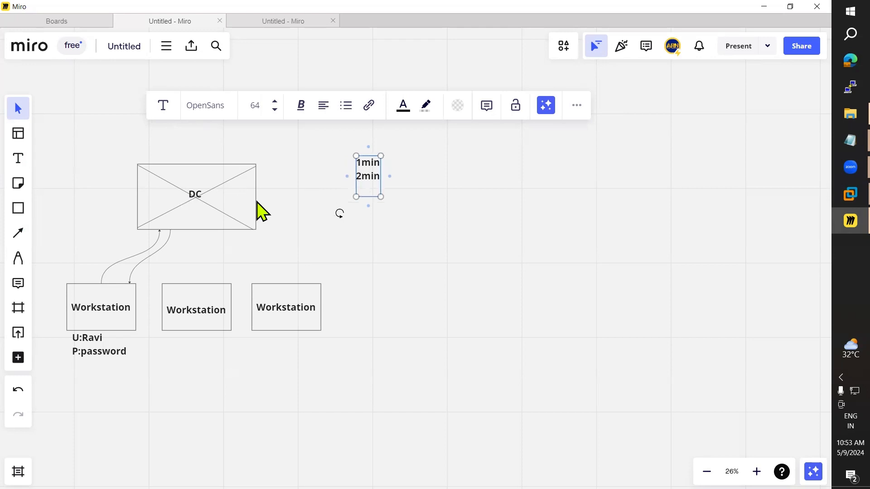
key("BackSpace")
key("Return")
type("3min")
key("Return")
type("s")
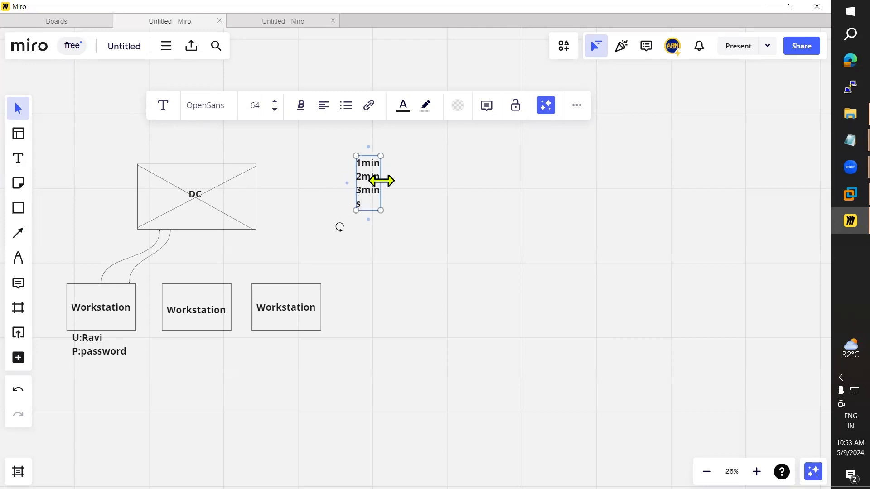
Step: Widen the note and add 's' to each line so it reads 1mins, 2mins, 3mins
left_click_drag(381, 181, 408, 181)
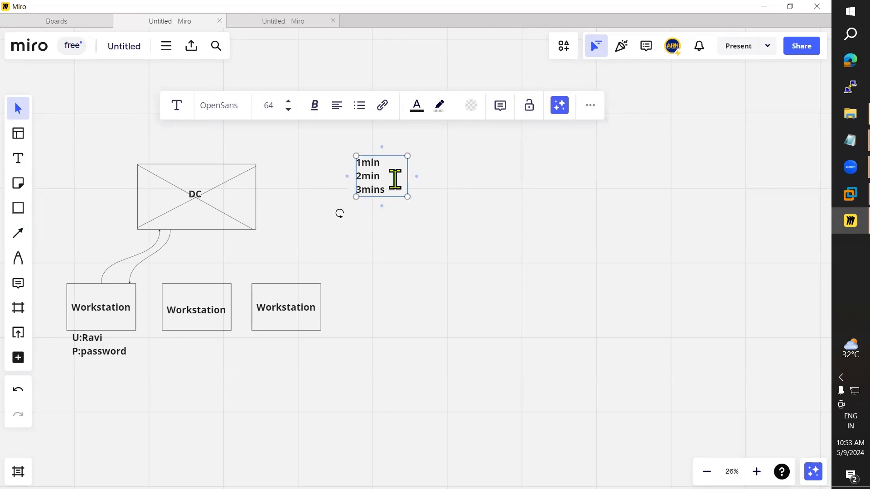
left_click(395, 179)
type("2mins")
left_click(395, 162)
type("s")
left_click(469, 244)
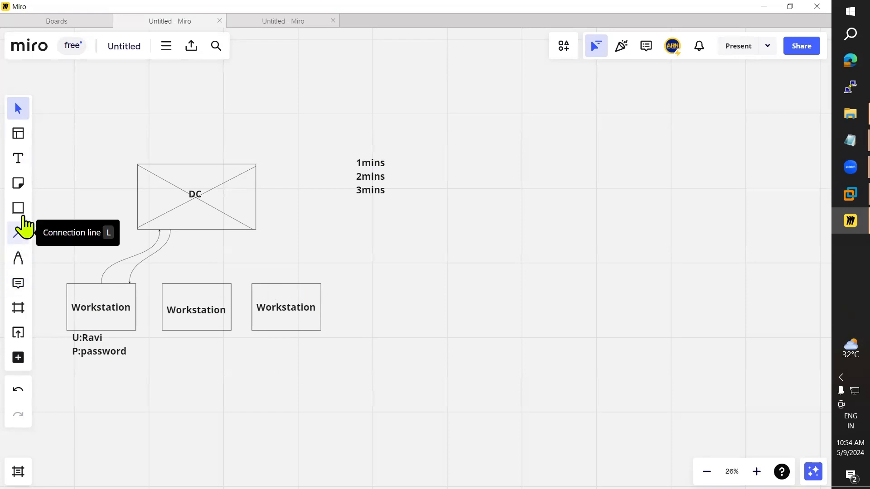
Step: Add a '50 workstations' text note below the timing list
left_click(19, 159)
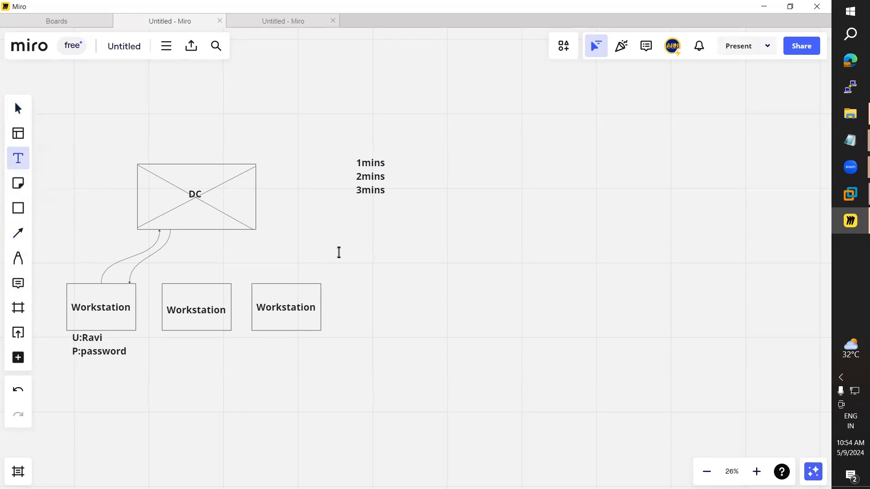
left_click(339, 252)
type("50")
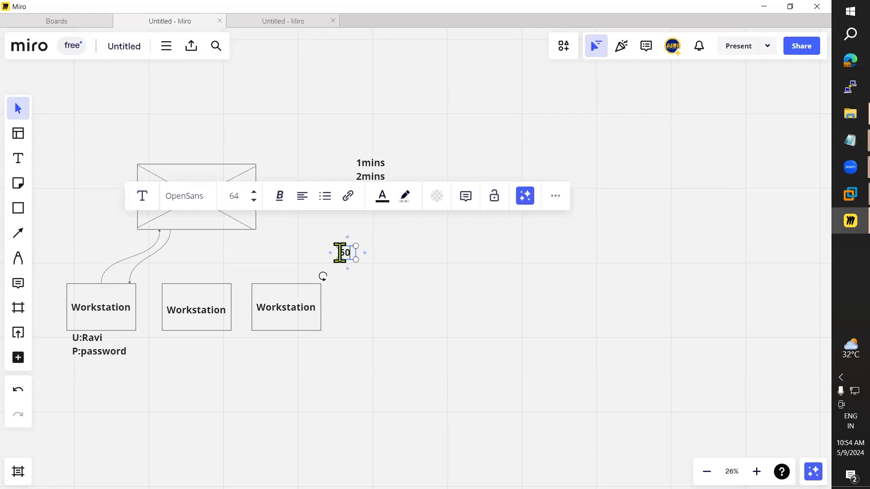
type(" wor")
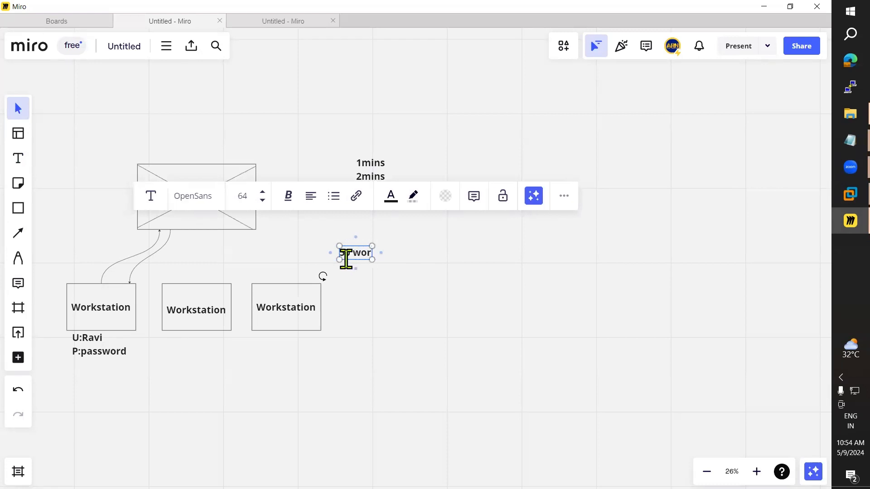
type("ksta")
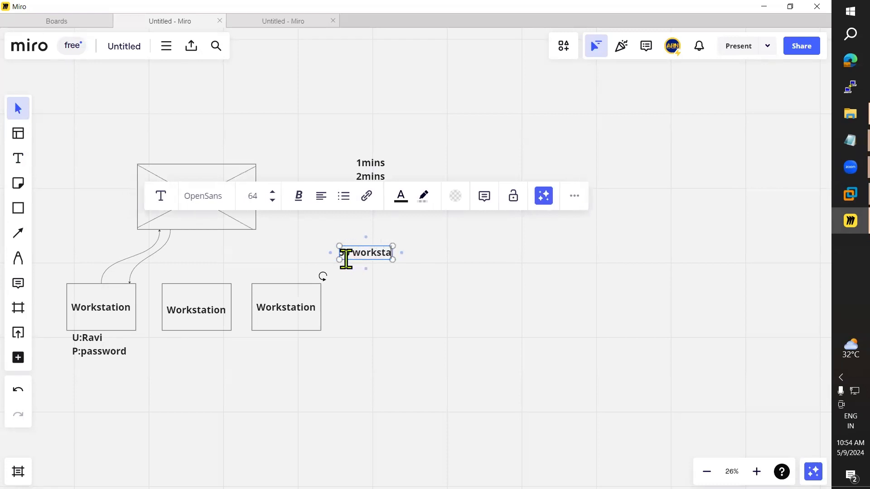
type("tions")
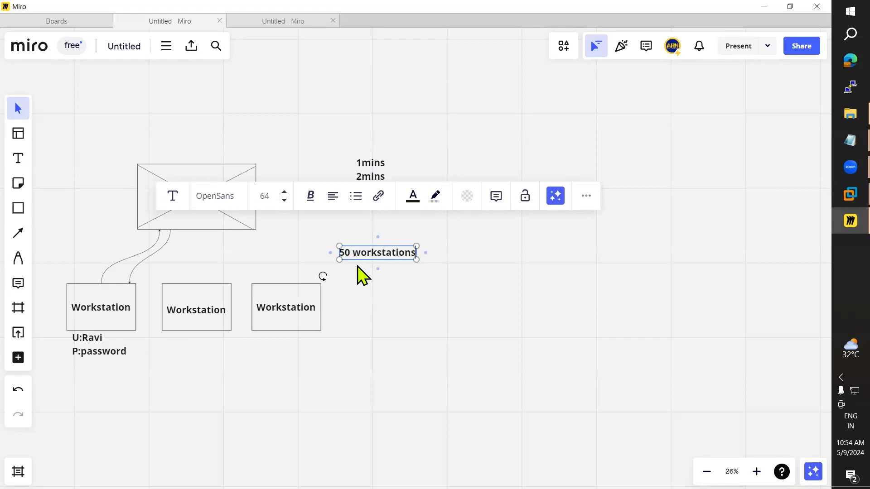
left_click(372, 310)
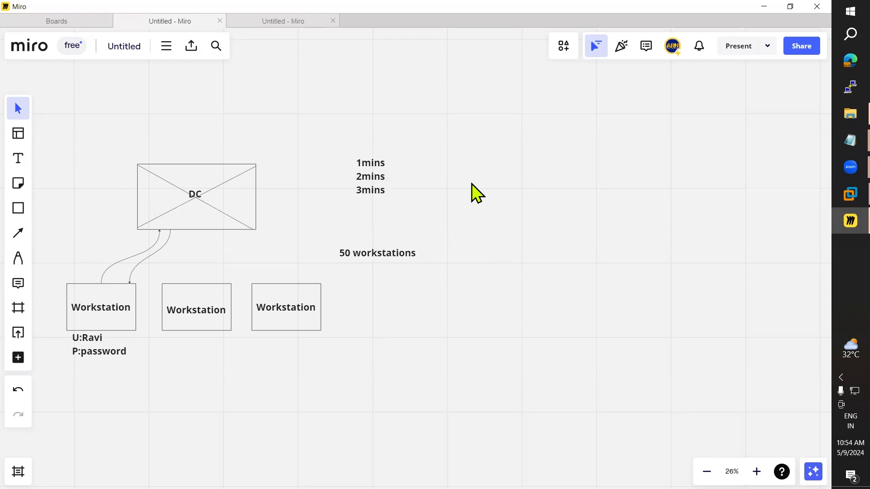
Step: Add a '150 mins is non-production' text note to the right of the timing list
left_click(17, 160)
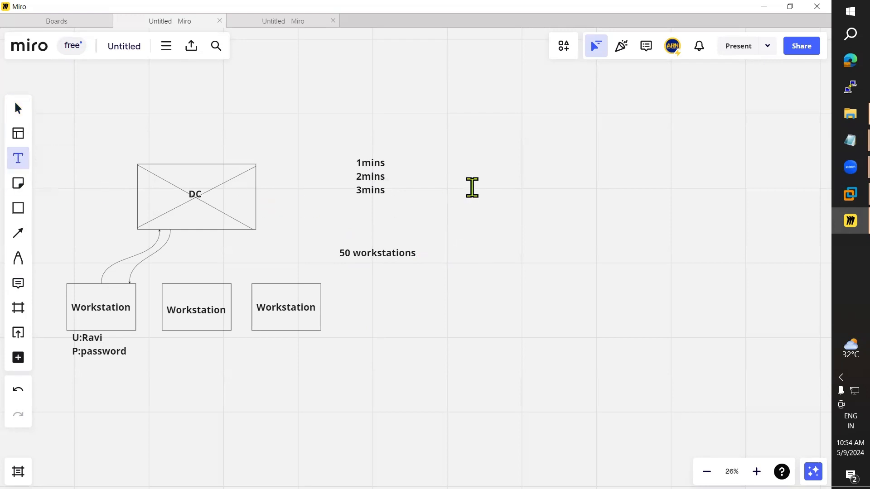
left_click(470, 188)
type("150")
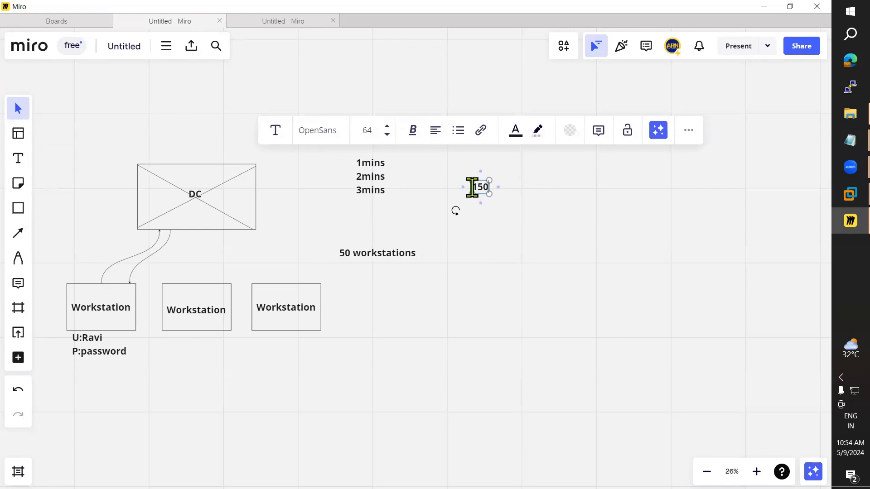
type(" mins")
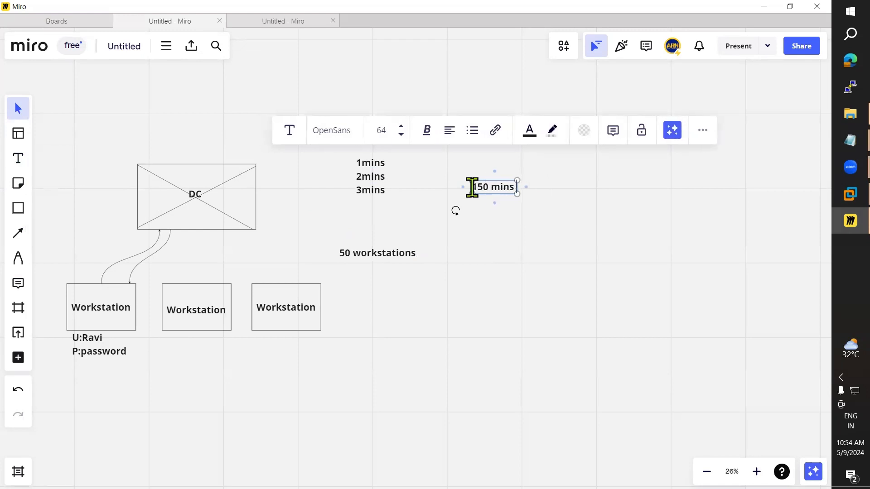
type(" is non")
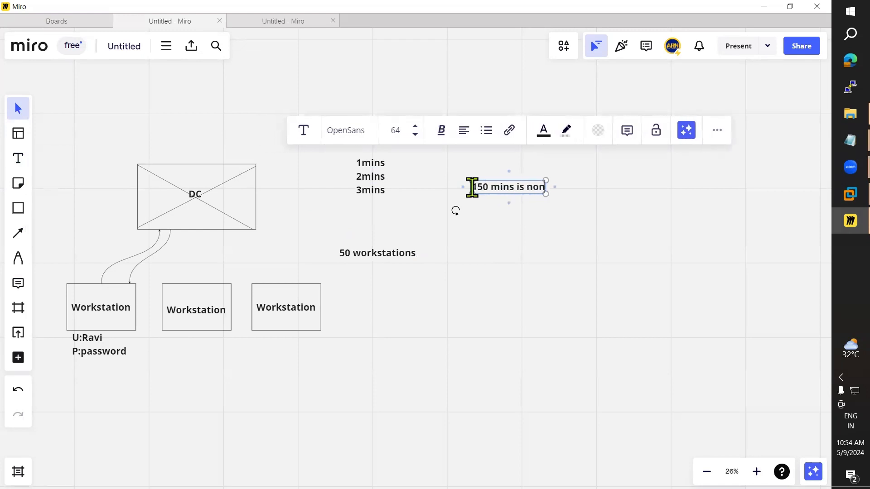
type("-pr")
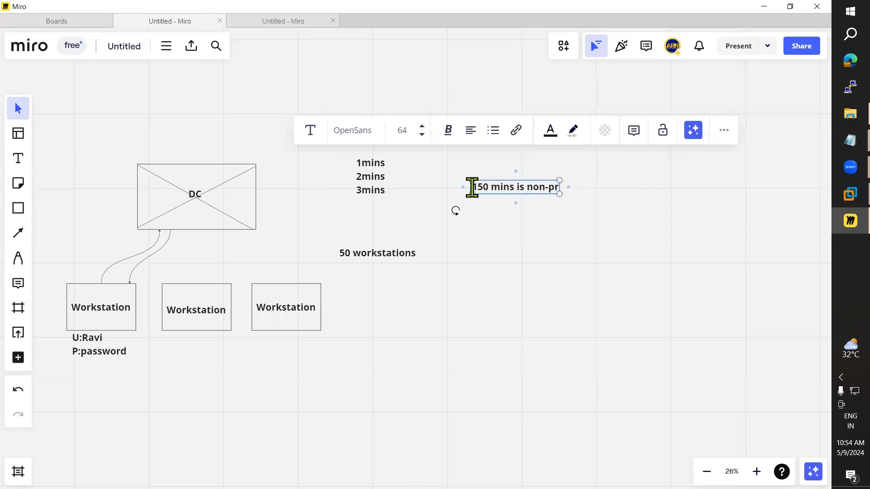
type("o")
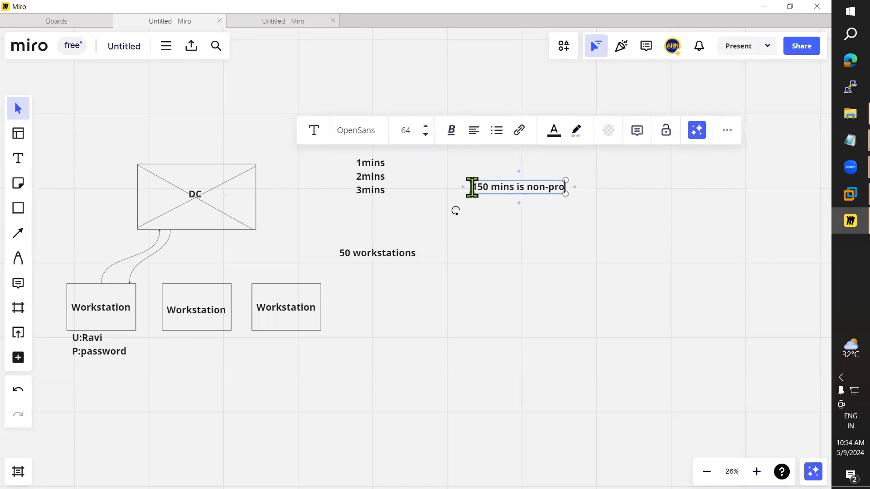
type("duction")
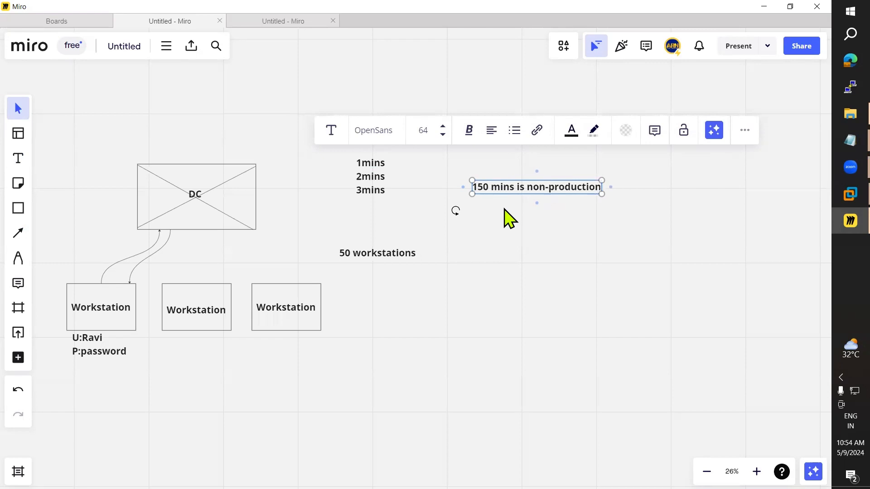
left_click_drag(491, 186, 472, 187)
left_click(494, 186)
left_click_drag(494, 186, 472, 186)
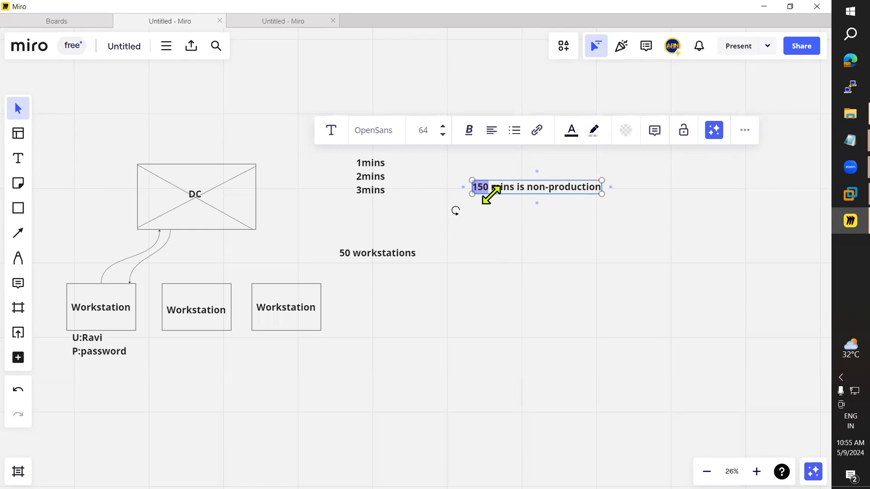
type("50")
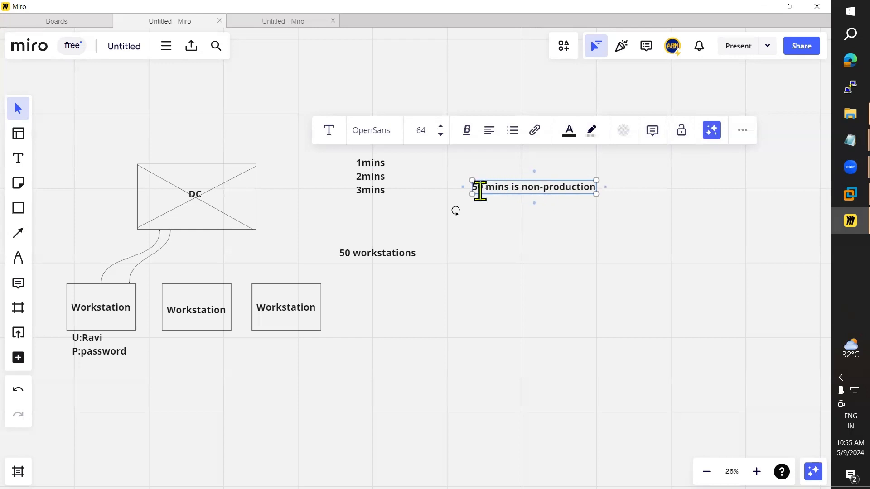
type("1")
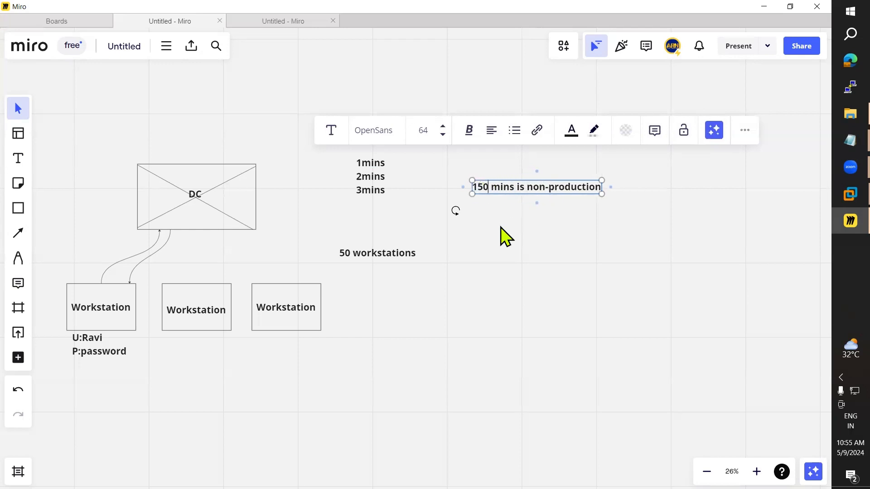
left_click(502, 213)
left_click(508, 189)
left_click_drag(473, 187, 602, 187)
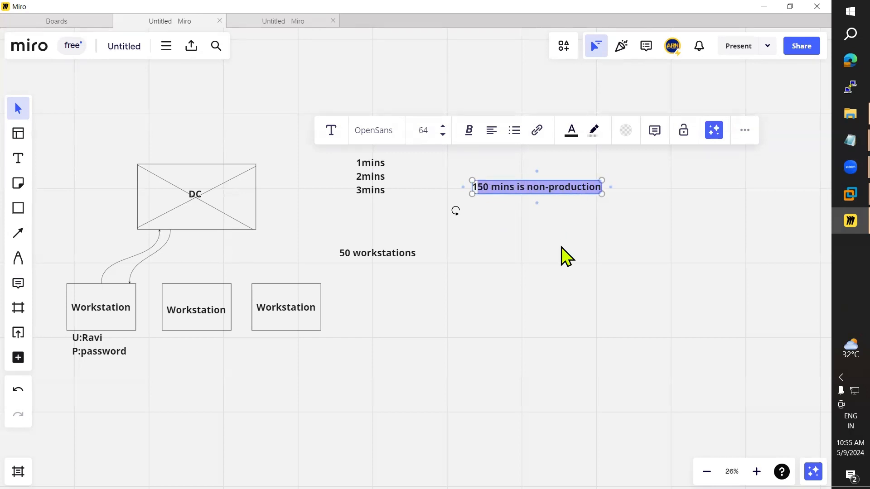
left_click(541, 290)
mouse_move(850, 141)
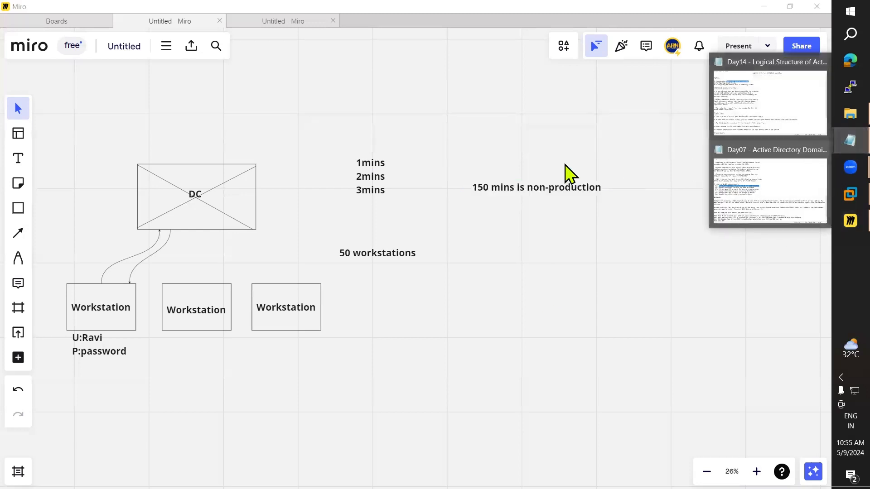
Step: Close the Day07 notes and highlight the Configuring Additional Domain Controller topic in Day14
left_click(761, 181)
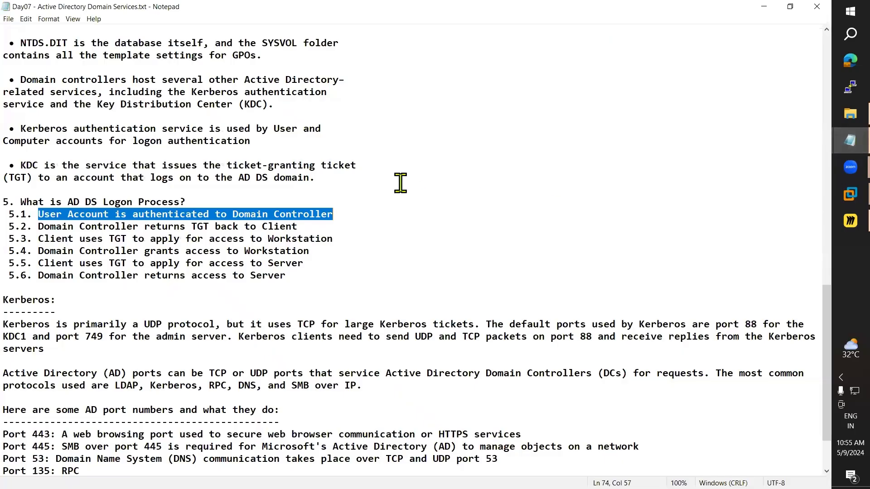
left_click(817, 7)
left_click(847, 141)
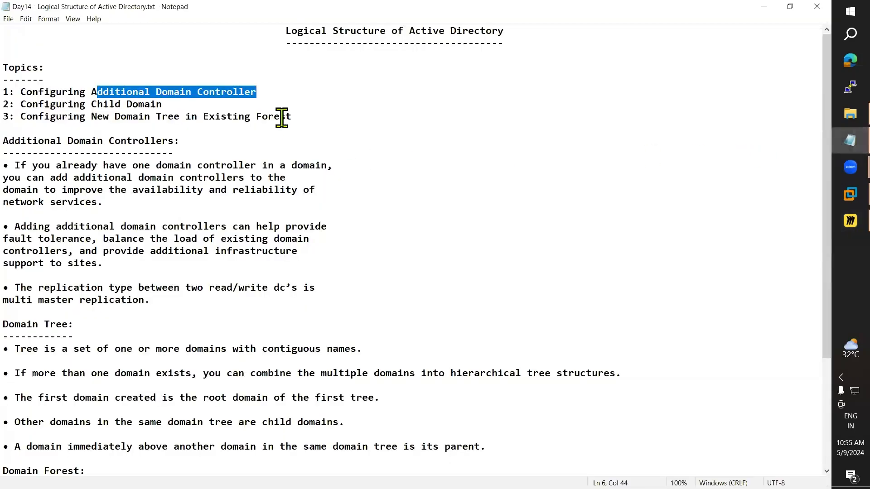
left_click_drag(291, 92, 21, 95)
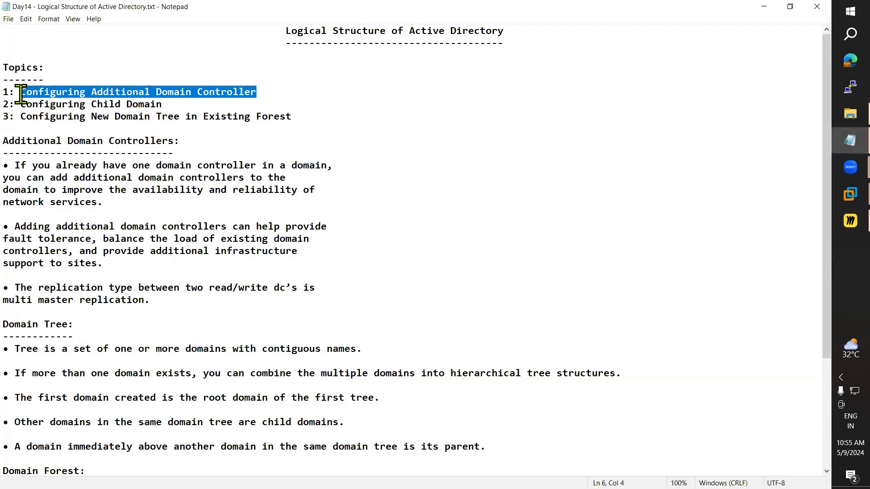
key("alt+Tab")
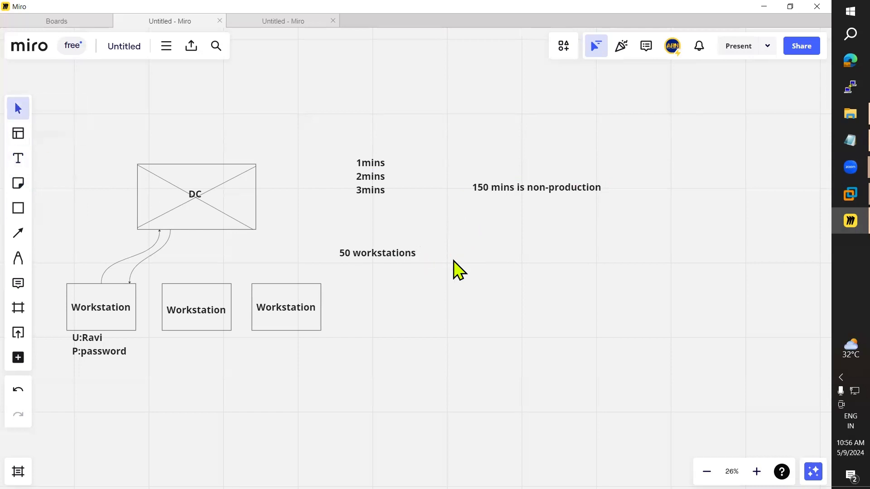
Step: Marquee-select the timing list, 50 workstations and 150 mins notes and delete them
left_click_drag(475, 259, 366, 174)
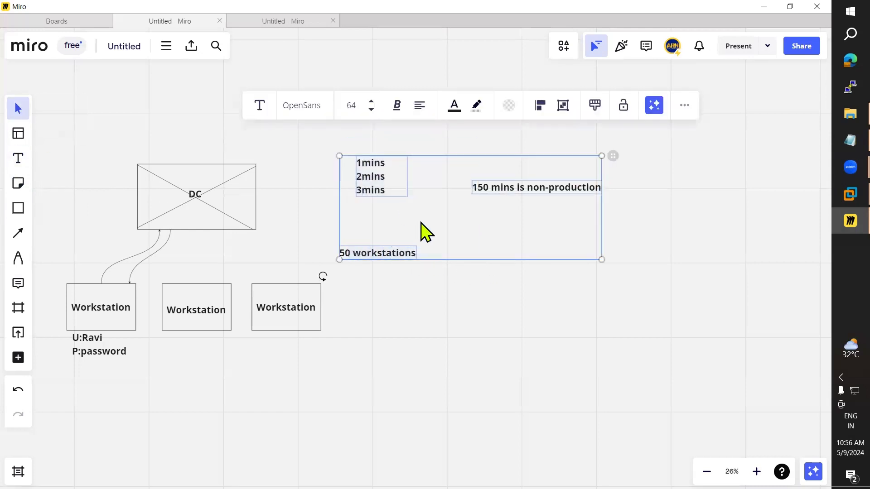
key("Delete")
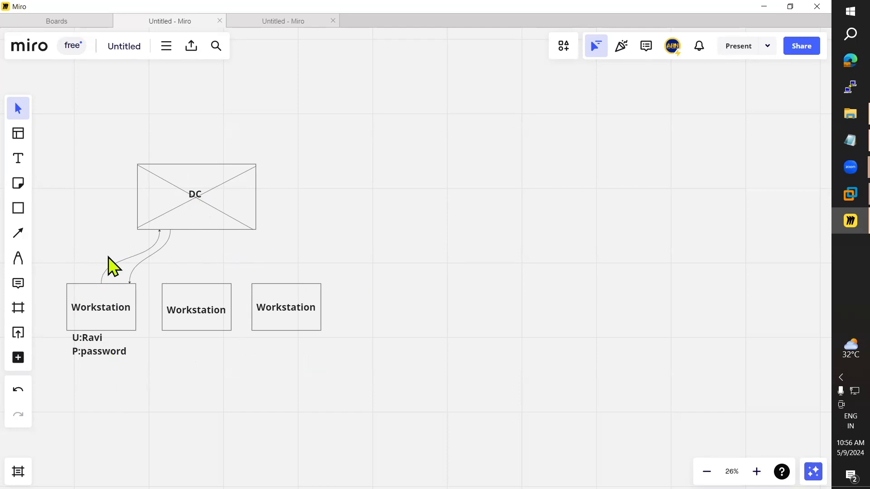
Step: Draw a rectangle to the right of DC, aligned with DC's centre
left_click(22, 212)
left_click_drag(357, 160, 470, 224)
mouse_move(426, 202)
left_mouse_down()
mouse_move(324, 196)
mouse_move(430, 201)
left_mouse_up()
Step: Label the new rectangle 'ADC' and centre the text in the box
left_click(18, 159)
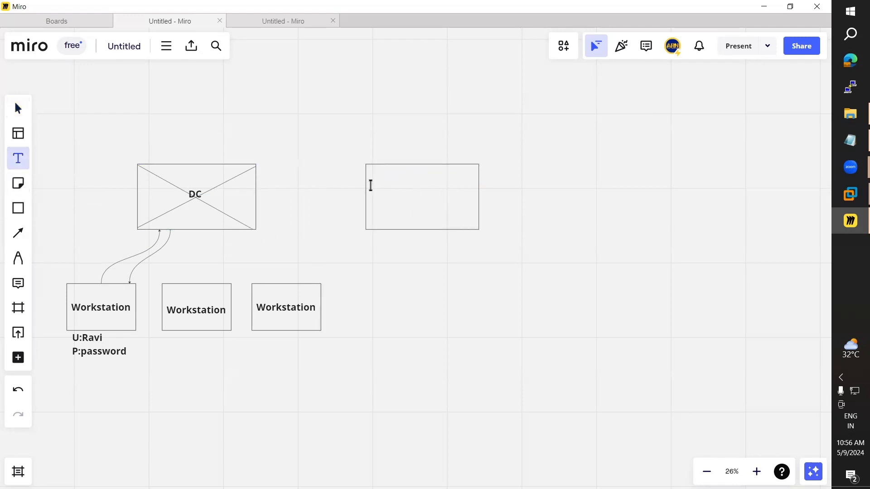
left_click(396, 196)
type("ADC")
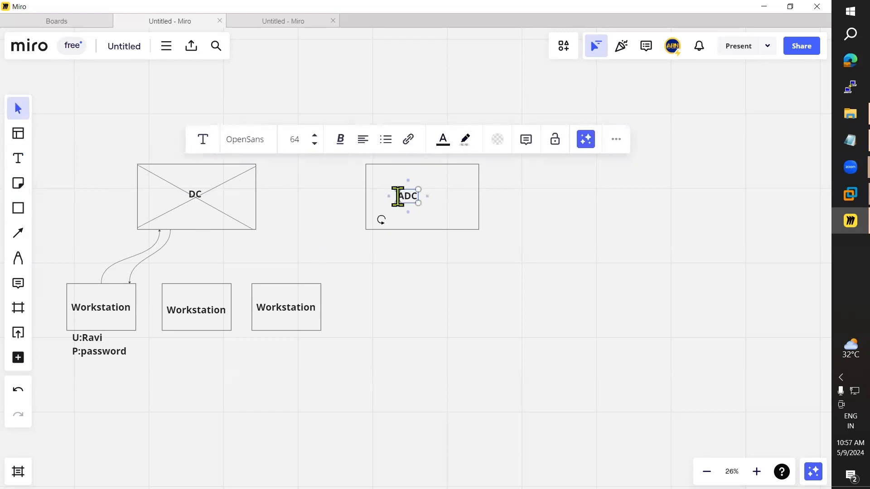
left_click(416, 312)
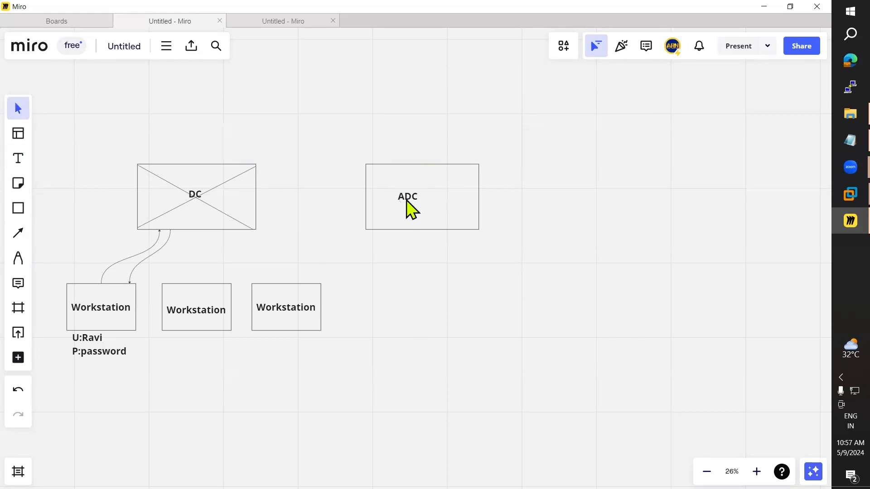
left_click_drag(407, 202, 426, 199)
Step: Draw an arrow connector from DC to ADC, replacing the plain line first drawn
left_click(21, 232)
left_click_drag(256, 197, 366, 196)
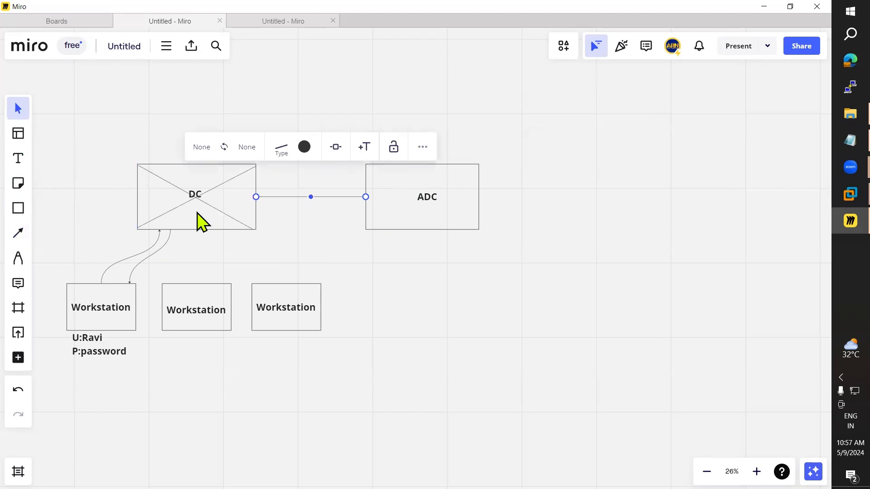
key("ctrl+z")
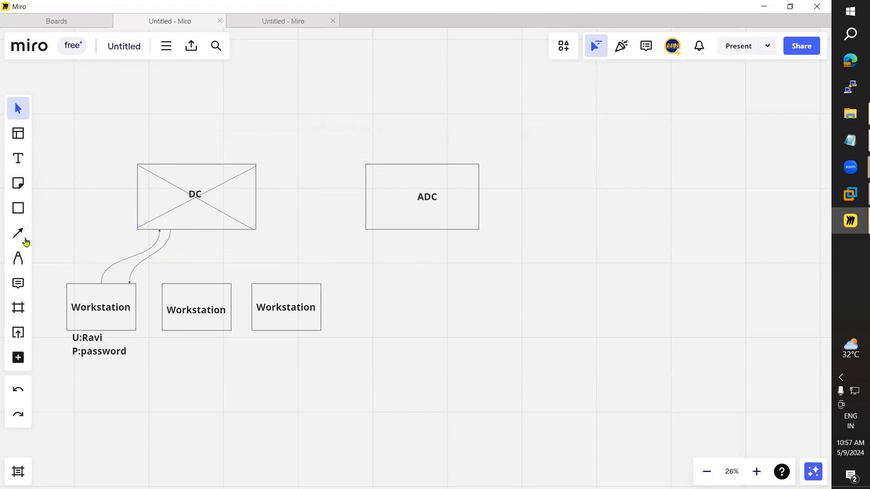
left_click(21, 233)
left_click(53, 263)
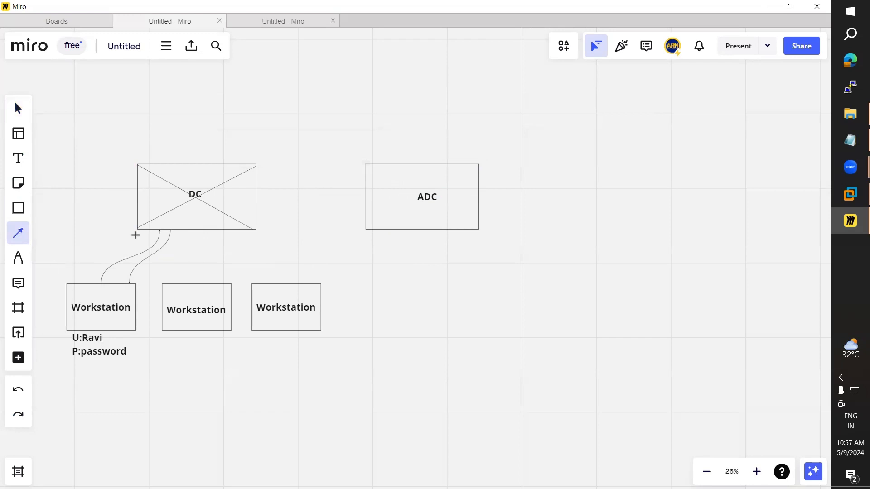
left_click_drag(359, 196, 366, 197)
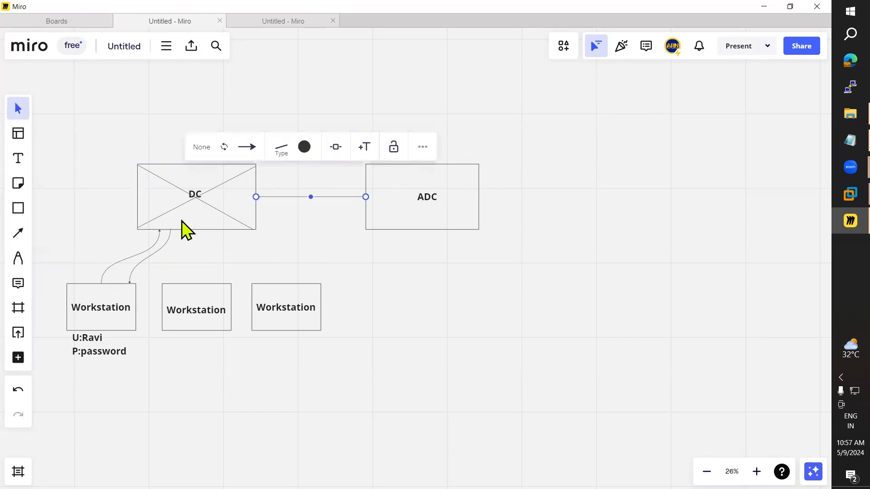
Step: Draw a return arrow from ADC back to DC and re-centre the ADC label
left_click(19, 233)
left_click_drag(364, 209, 258, 211)
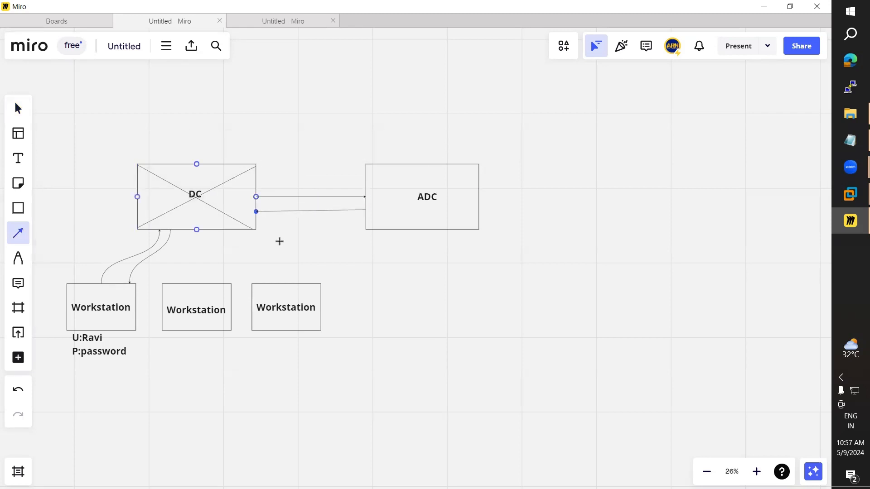
left_click(397, 294)
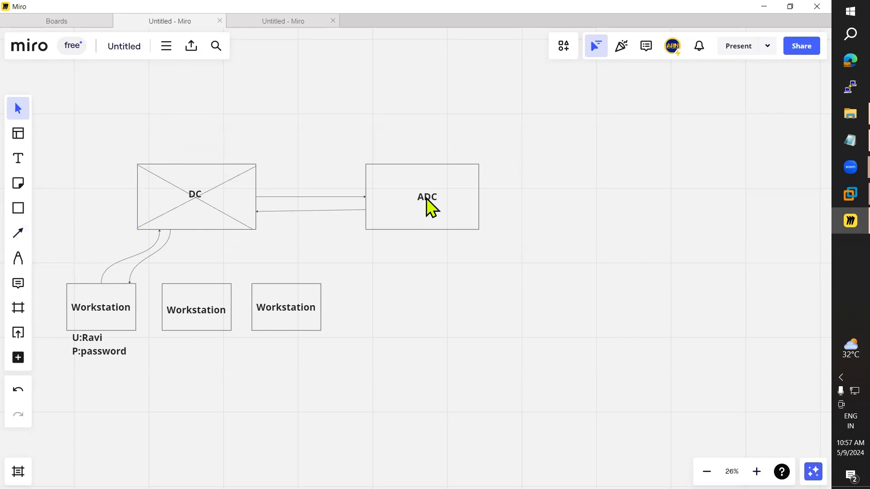
left_click_drag(426, 196, 420, 194)
left_click(838, 141)
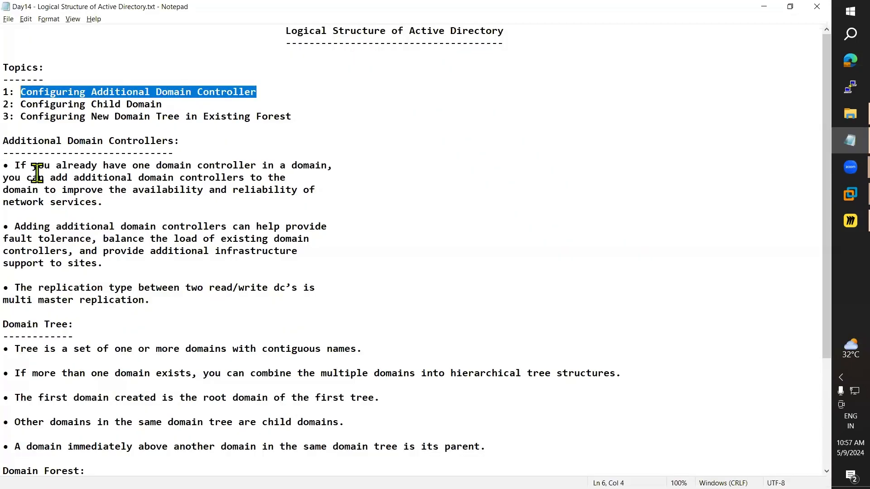
left_click(37, 172)
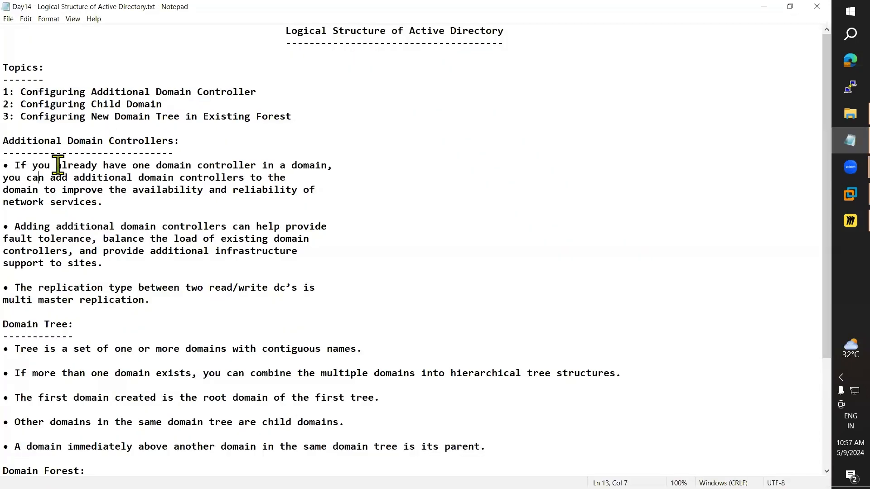
left_click_drag(15, 165, 152, 166)
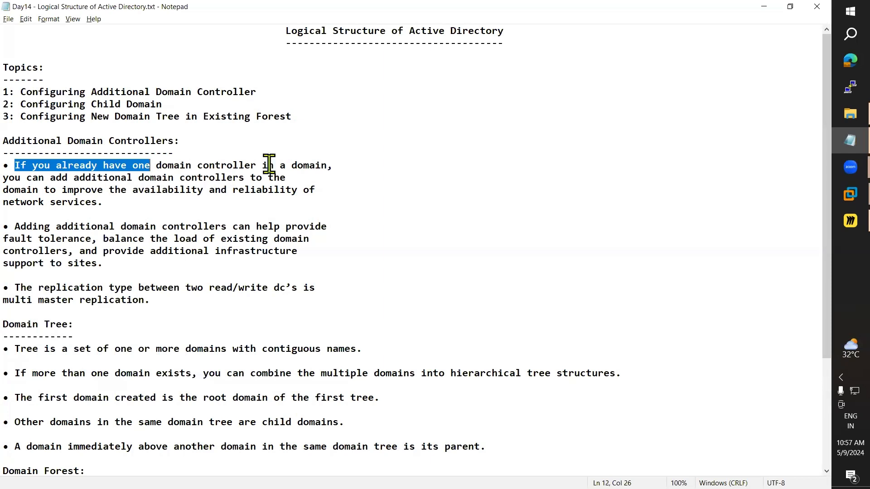
left_click(325, 165, "shift")
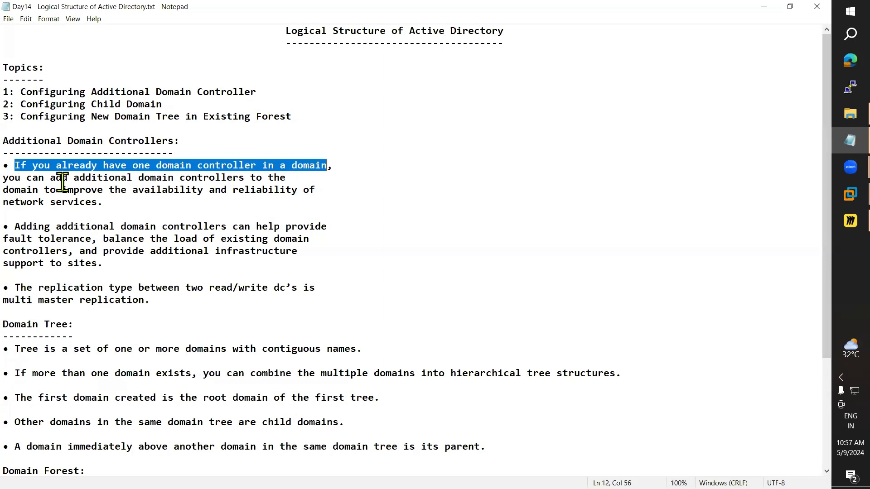
left_click_drag(3, 177, 281, 175)
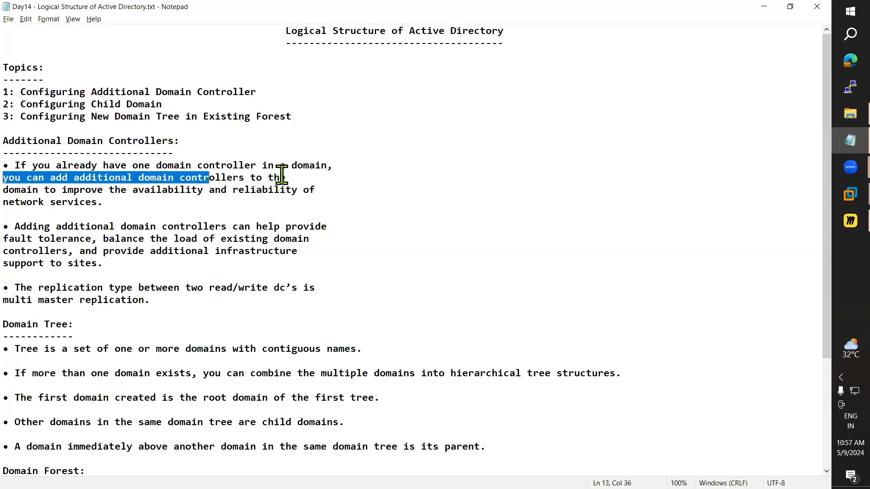
left_click_drag(9, 193, 328, 192)
key("shift+Down")
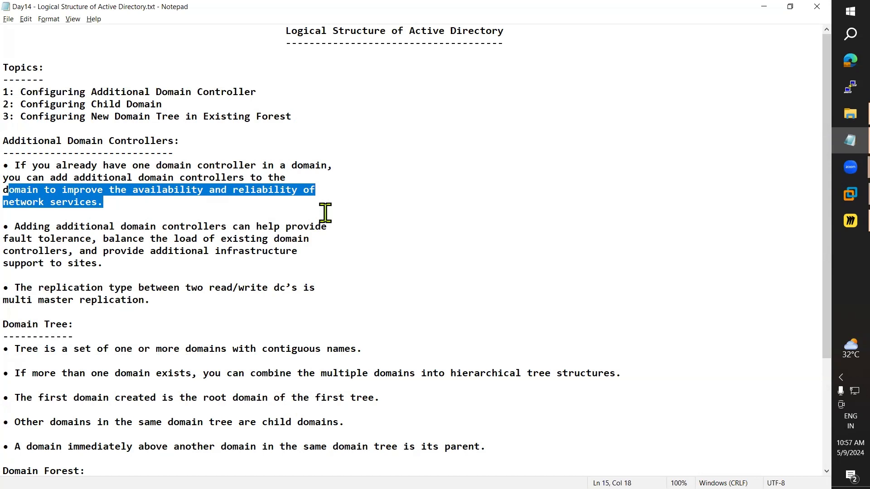
key("alt+Tab")
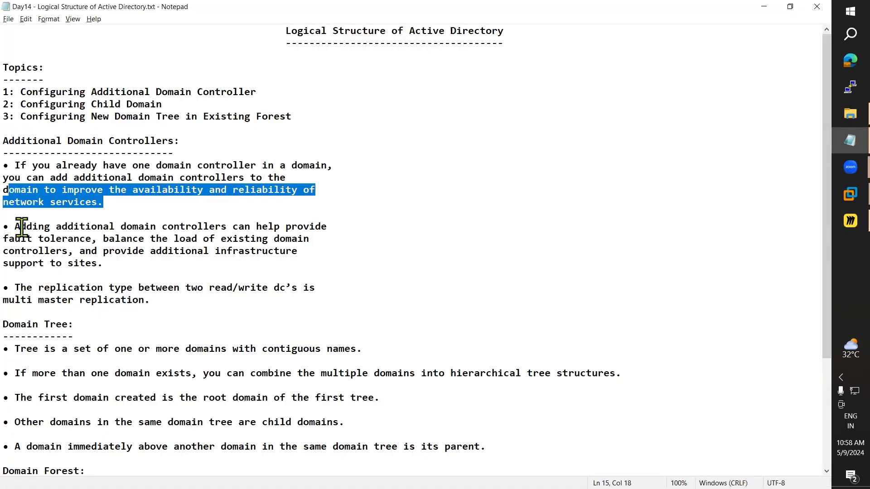
left_click(17, 227)
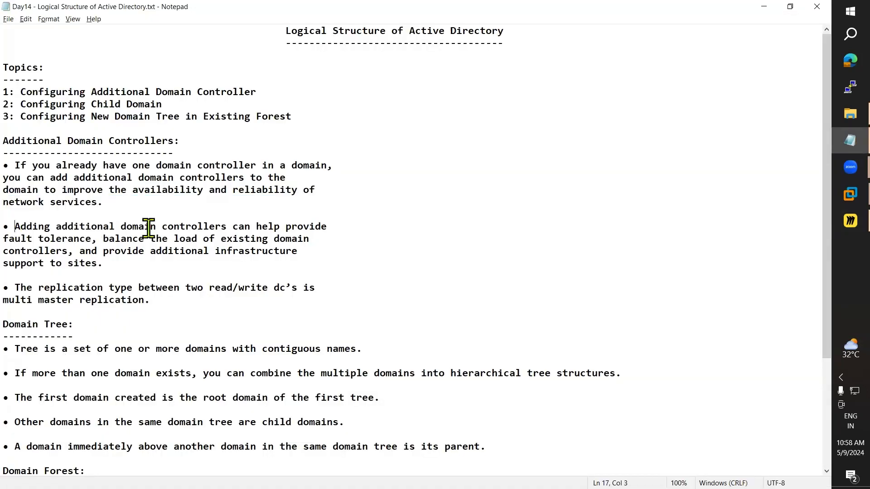
left_click_drag(216, 227, 315, 227)
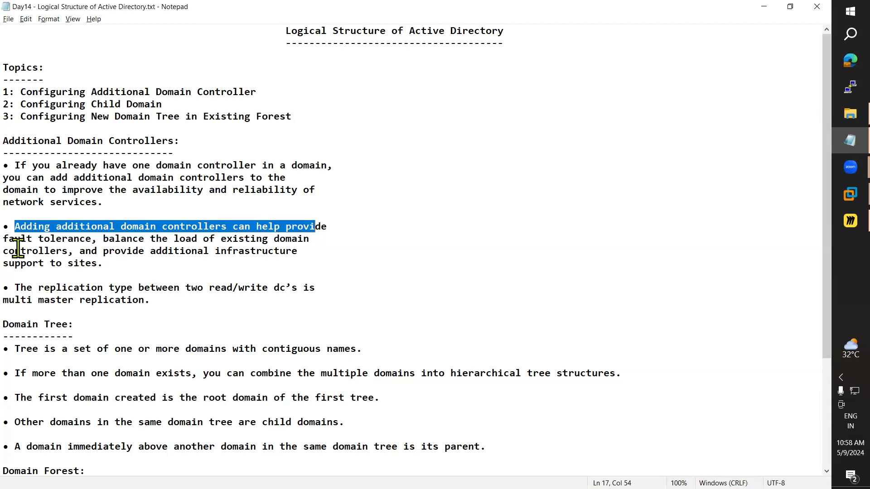
left_click(11, 240)
left_click(92, 240, "shift")
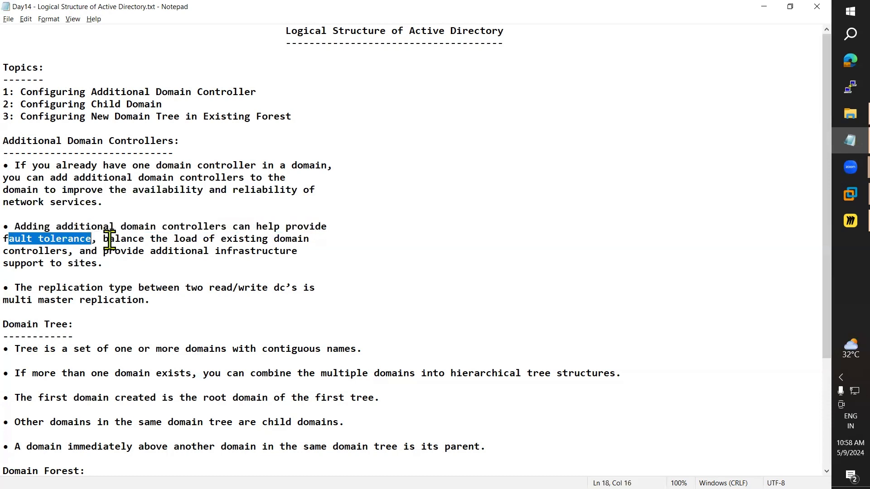
left_click_drag(108, 239, 312, 252)
left_click(160, 257)
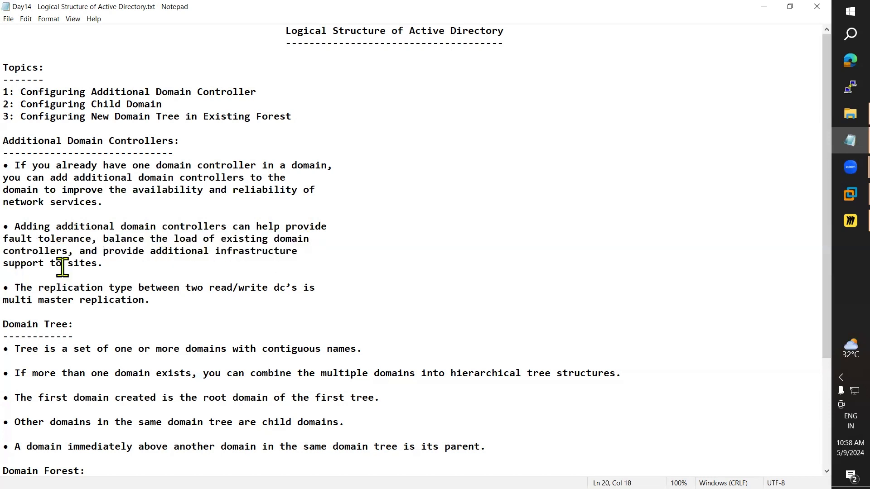
key("alt+Tab")
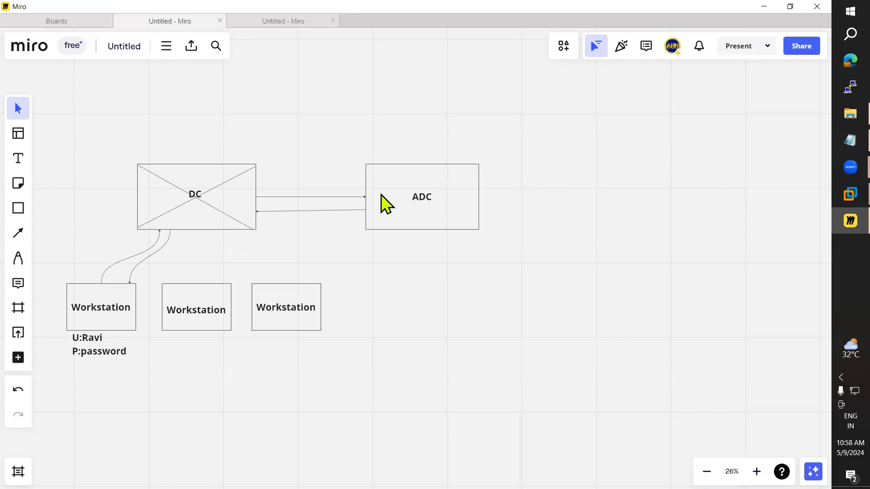
Step: Delete the two diagonal lines crossing out the DC box
left_click(212, 205)
key("Delete")
left_click(166, 217)
key("Delete")
Step: Add a '150 Workstation' label above the third workstation, correcting the typed count
key("t")
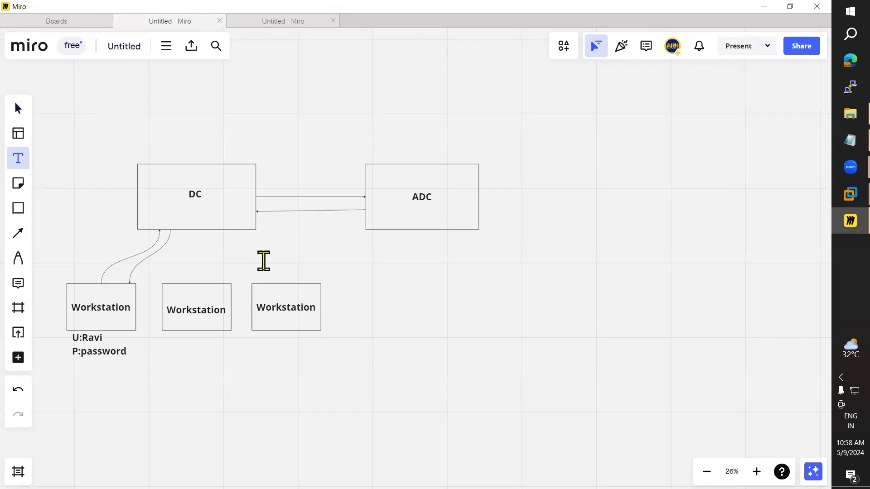
left_click(263, 260)
type("50")
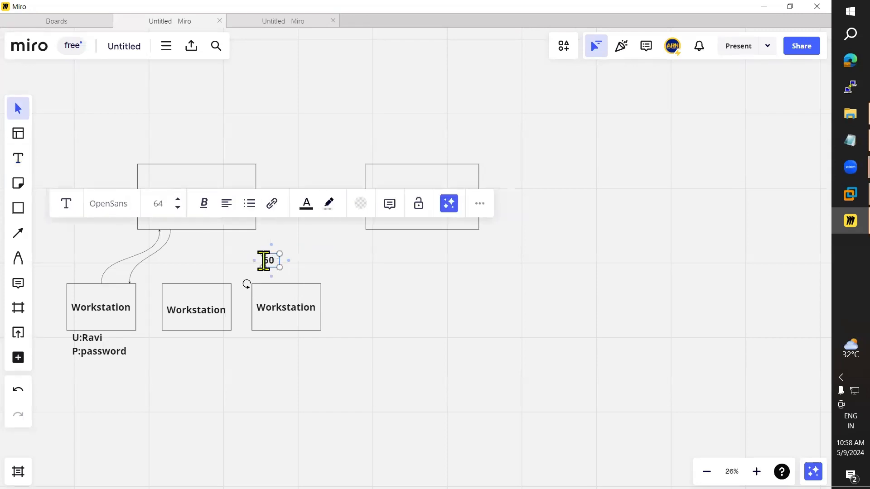
type("50")
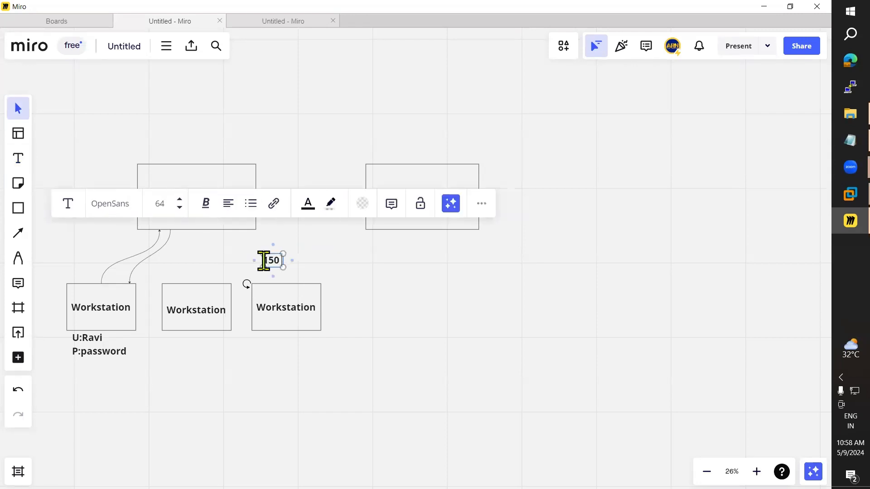
type(" Worksta")
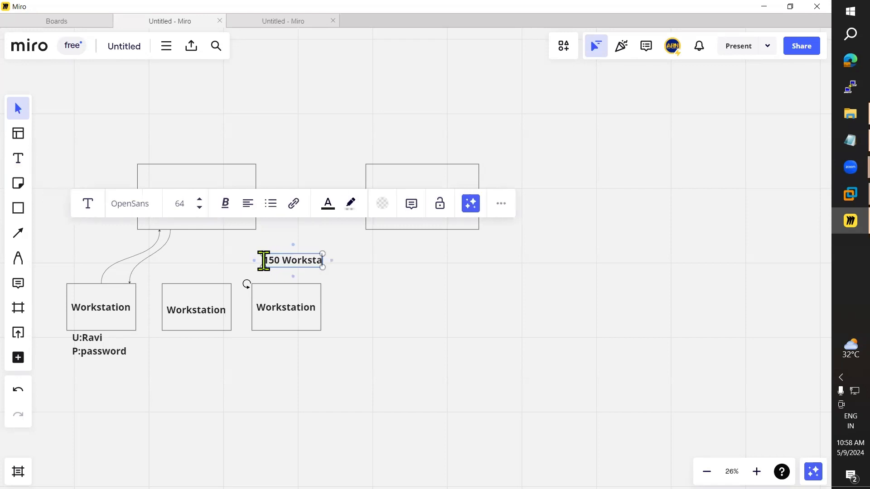
type("tion")
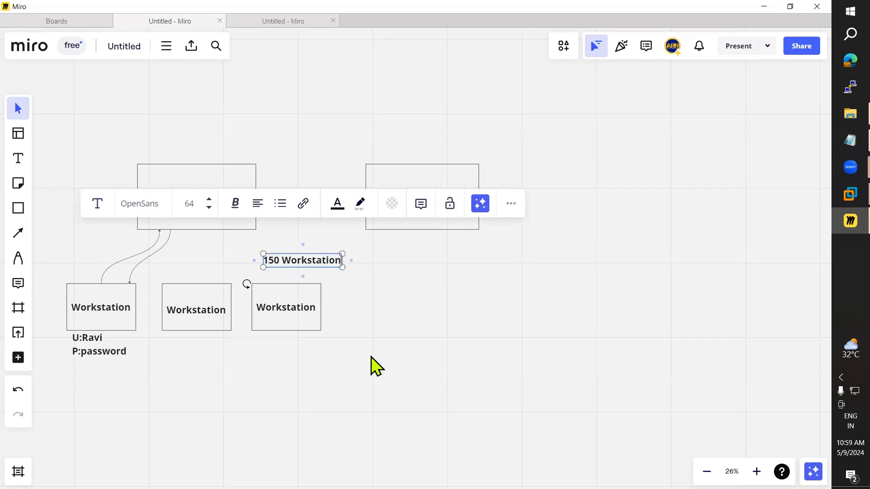
key("Escape")
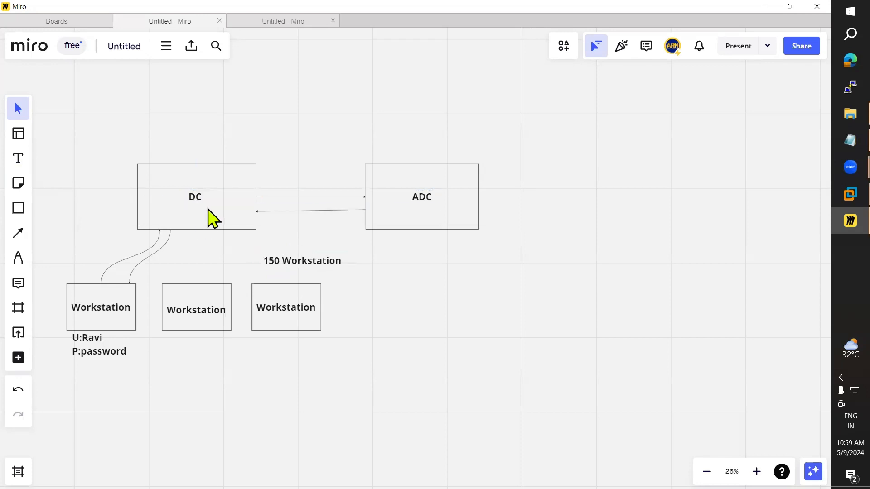
key("Escape")
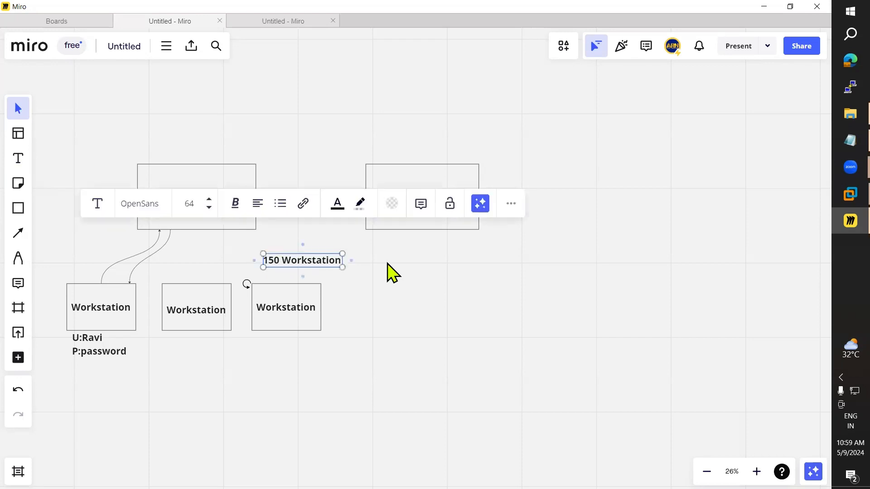
key("BackSpace")
type("0")
left_click(403, 320)
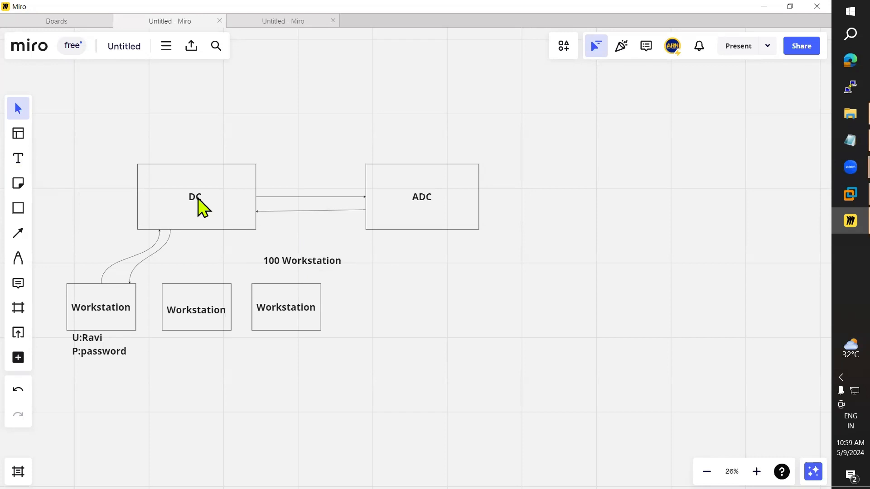
left_click(288, 260)
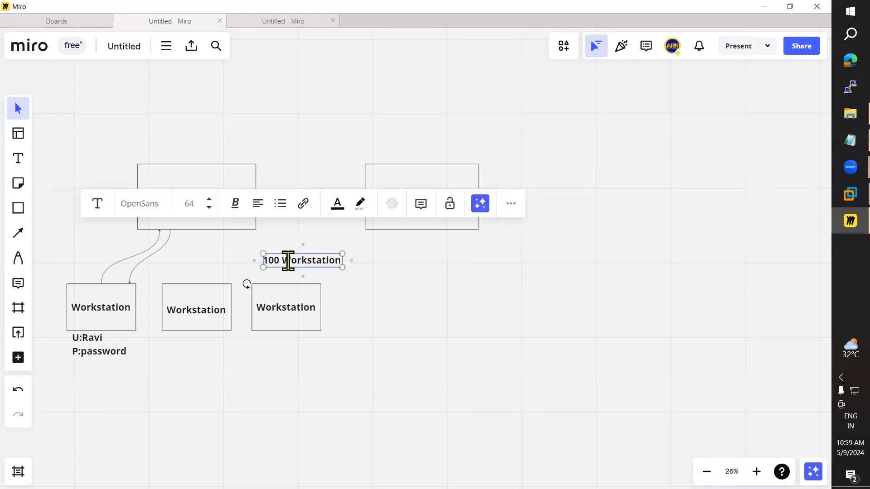
key("BackSpace")
type("5")
left_click(441, 323)
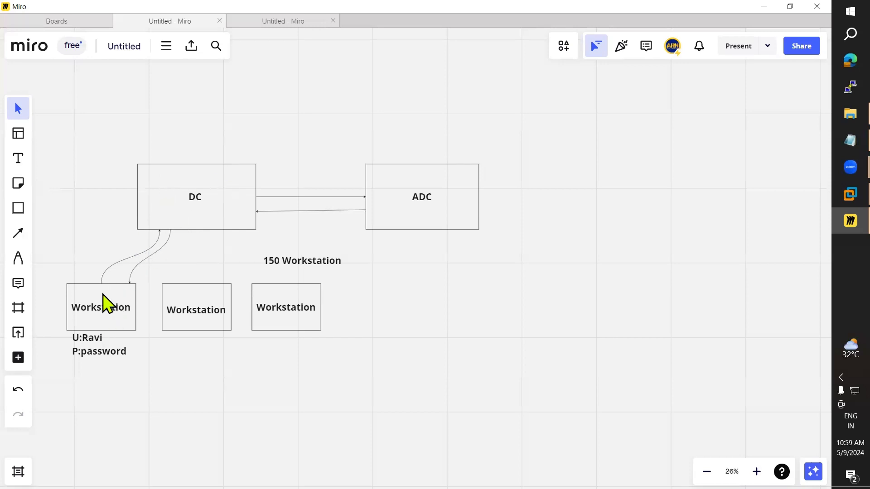
mouse_move(837, 197)
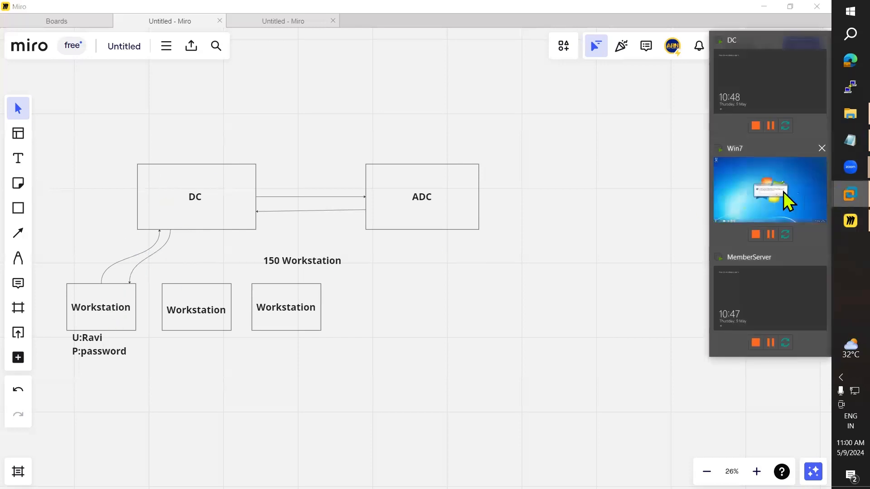
left_click(784, 192)
left_click(834, 200)
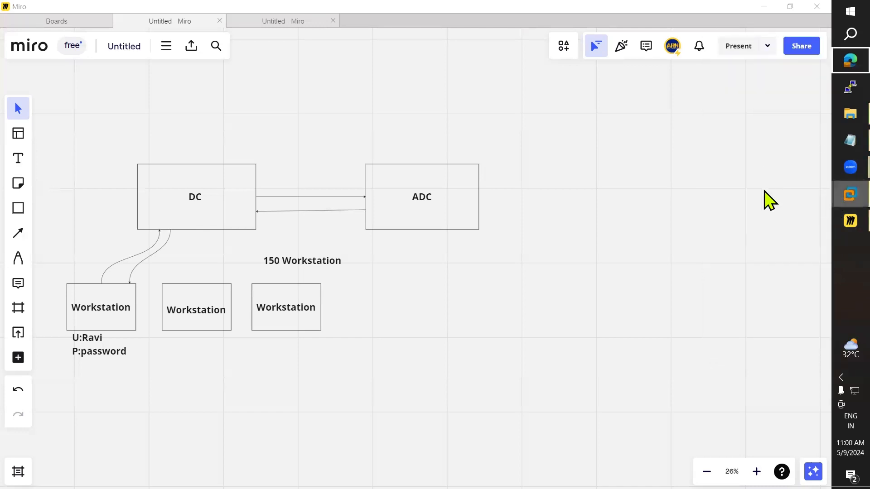
left_click(757, 186)
left_click(835, 191)
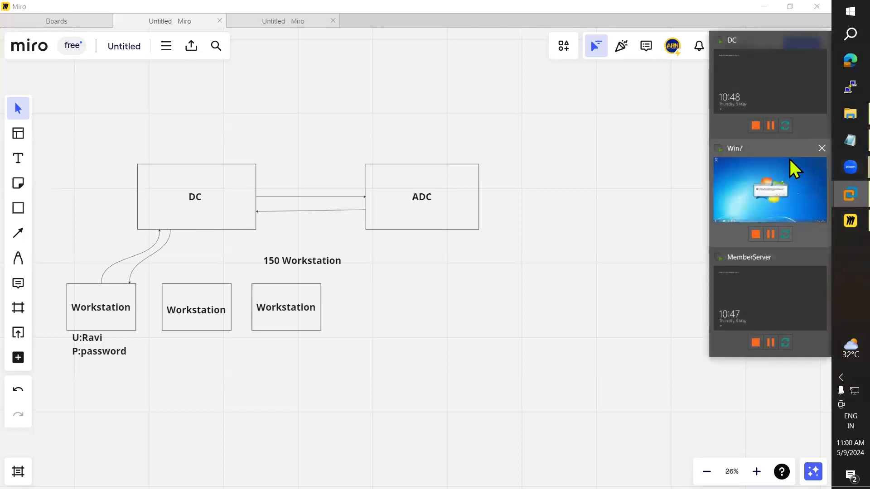
left_click(744, 86)
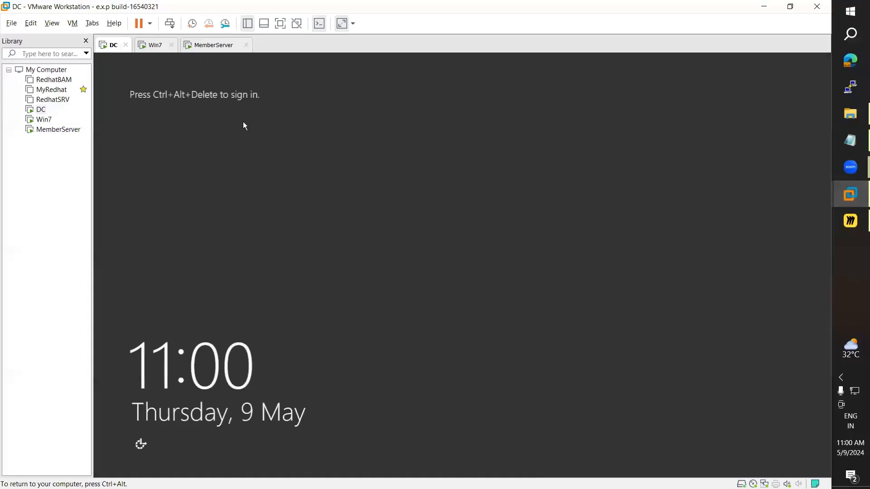
left_click(763, 7)
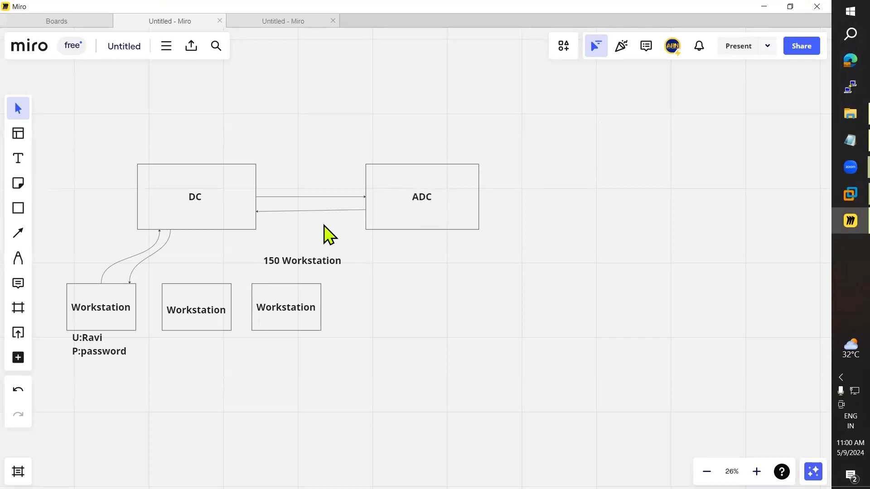
Step: Label the link between DC and ADC 'Load Balancer'
left_click(18, 158)
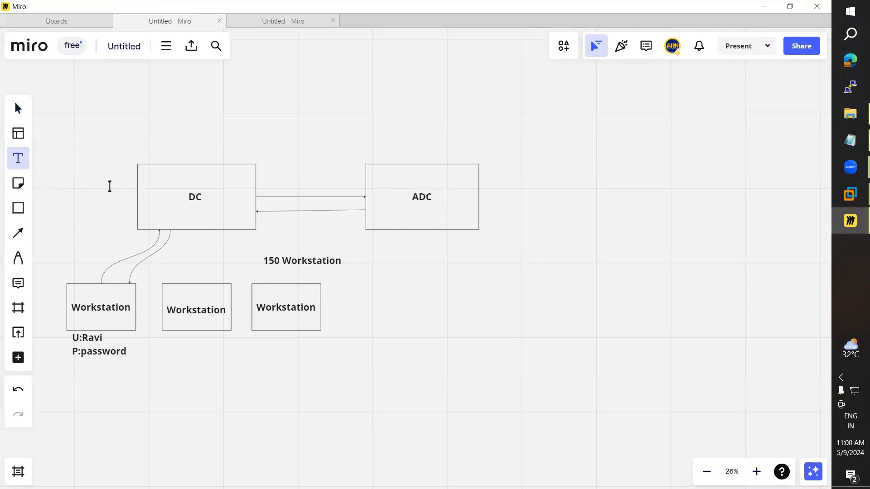
left_click(270, 186)
type("Load")
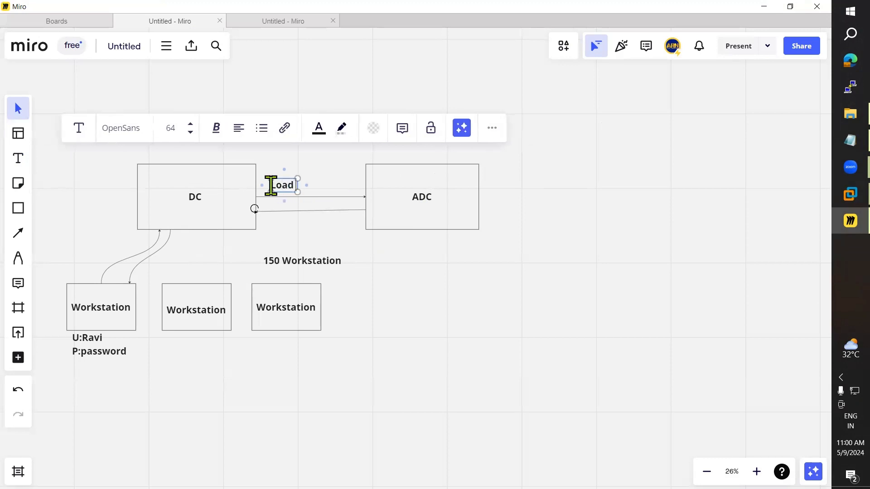
type(" Balancer")
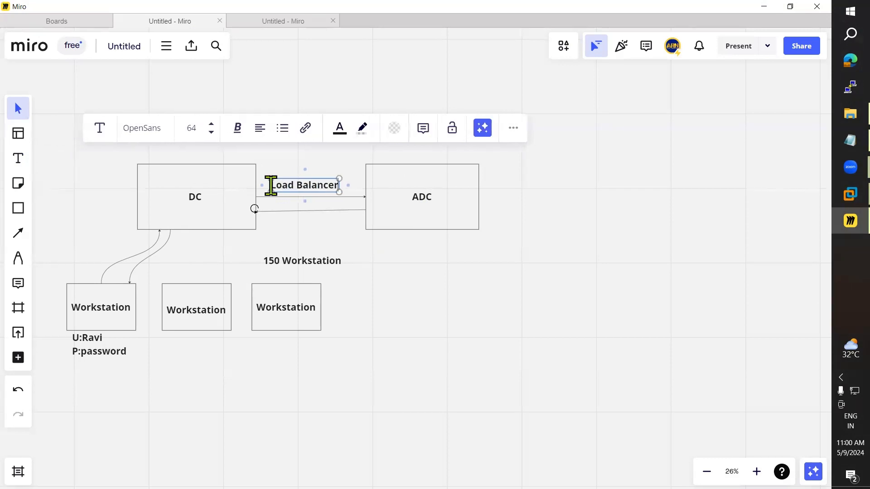
left_click(418, 262)
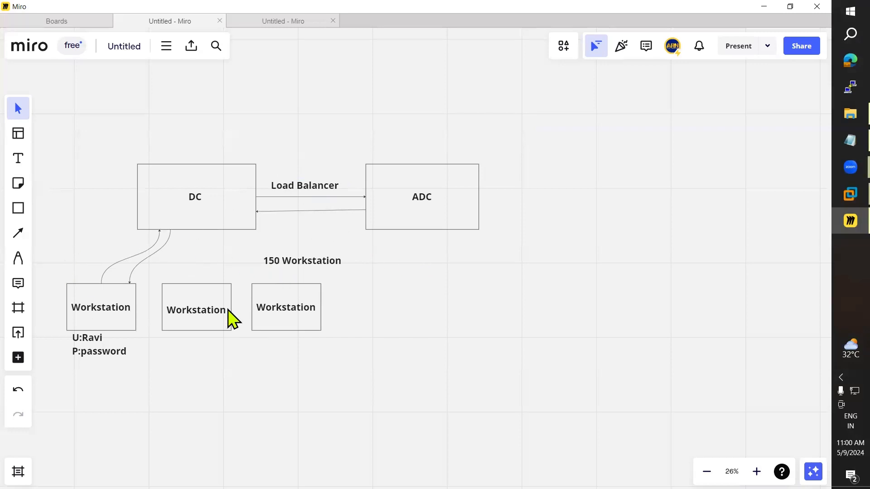
Step: Add a 50% label in DC, copy it into ADC, and centre both
left_click(18, 159)
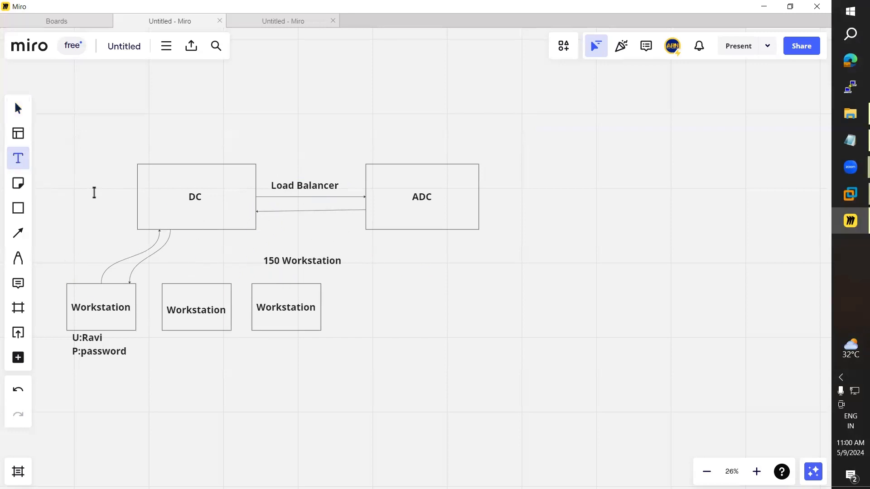
left_click(200, 216)
type("S")
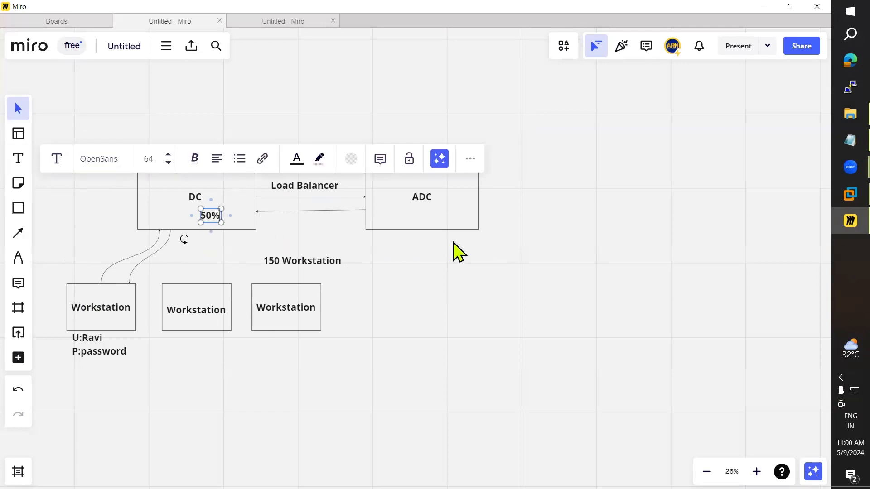
left_click(399, 247)
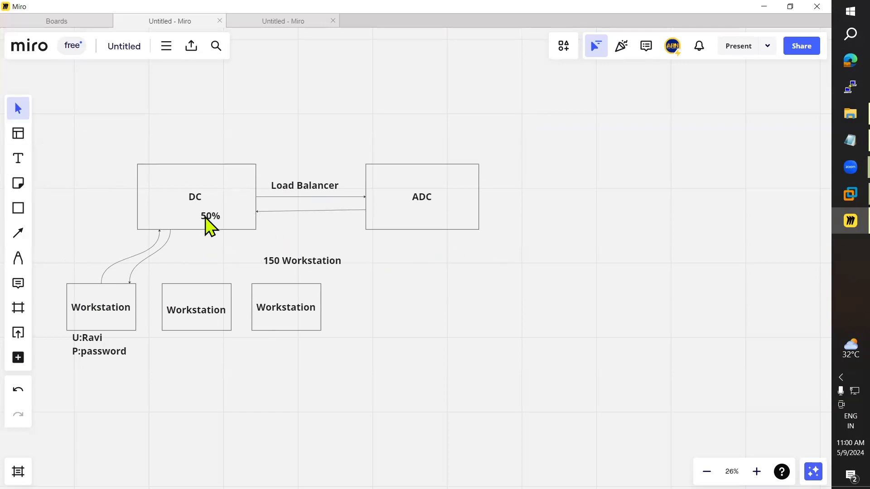
left_click(205, 216)
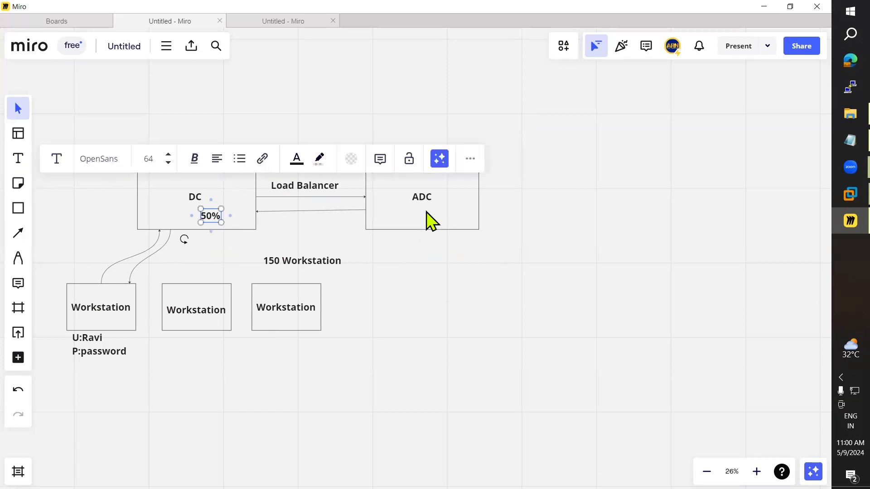
type("50%")
left_click(428, 238)
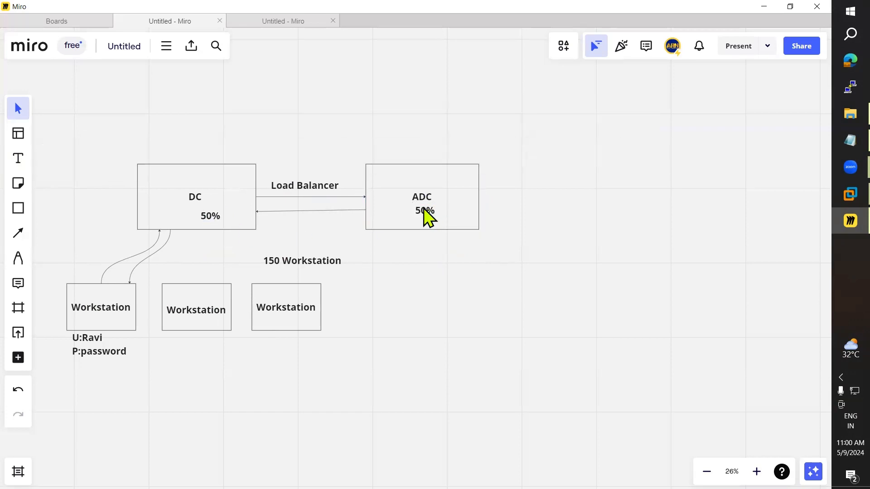
left_click_drag(426, 216, 423, 222)
left_click_drag(211, 217, 196, 217)
Step: Highlight the additional domain controller bullet points in the Active Directory notes
left_click(836, 137)
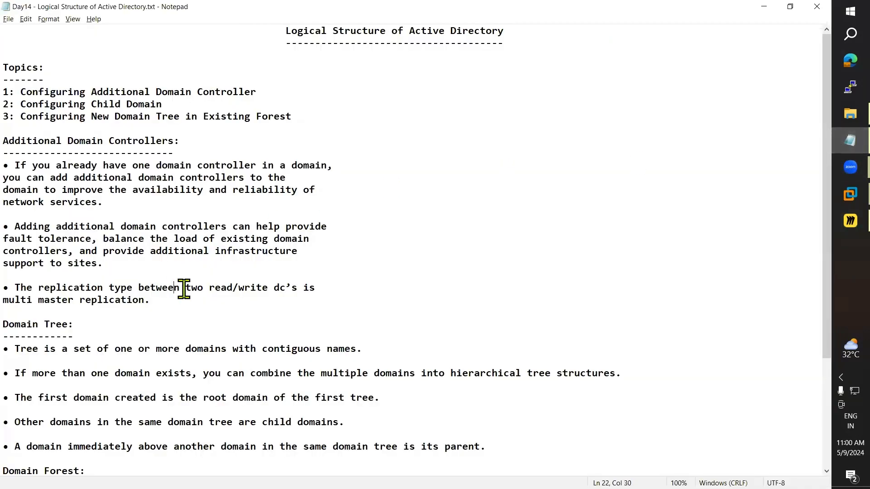
left_click_drag(229, 302, 18, 165)
scroll(155, 255, "down", 4)
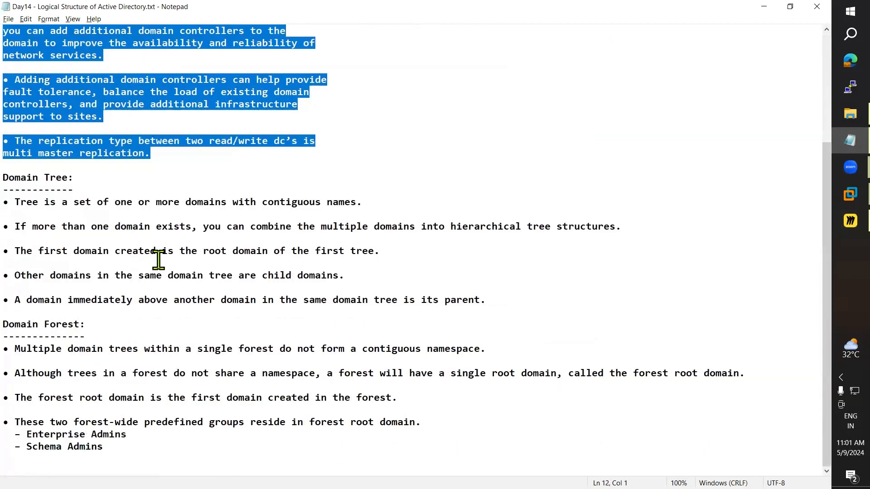
left_click(158, 254)
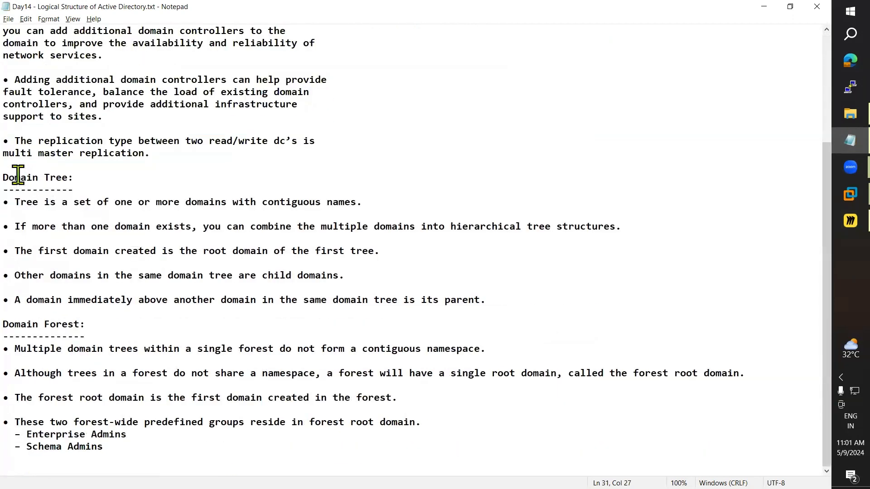
Step: Highlight the Domain Tree section and the definition of a tree, then hide the notes
left_click_drag(18, 176, 556, 308)
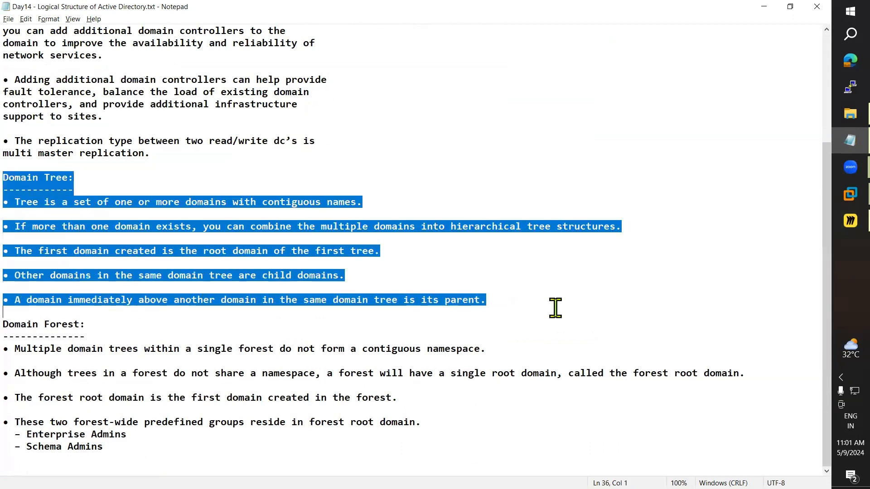
left_click(229, 253)
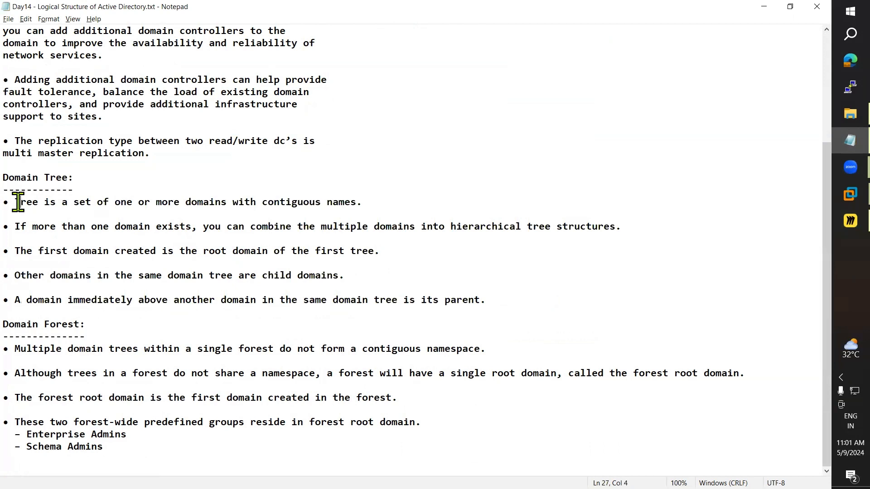
left_click_drag(18, 202, 345, 206)
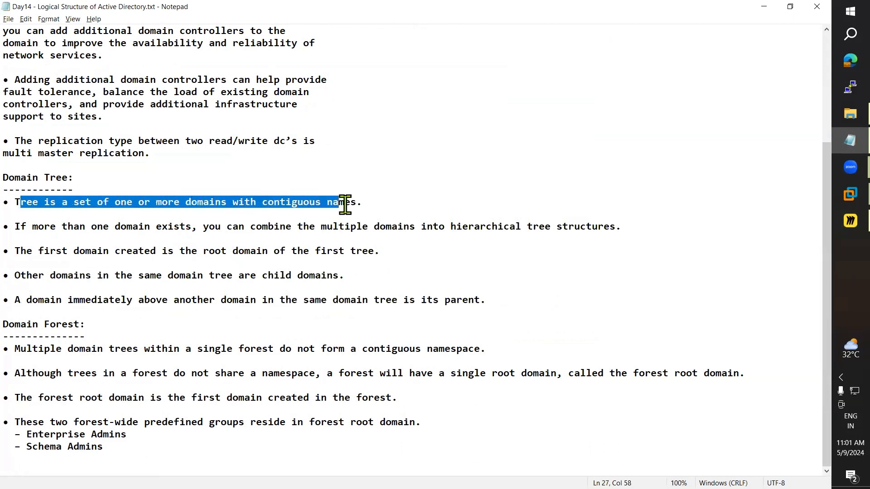
left_click(230, 259)
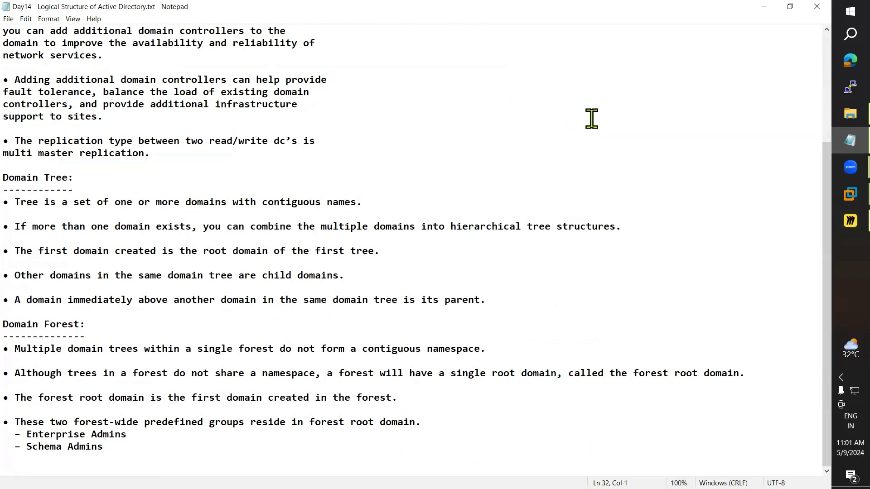
left_click(764, 6)
Step: Select everything on the board and move the whole diagram slightly left
key("ctrl+a")
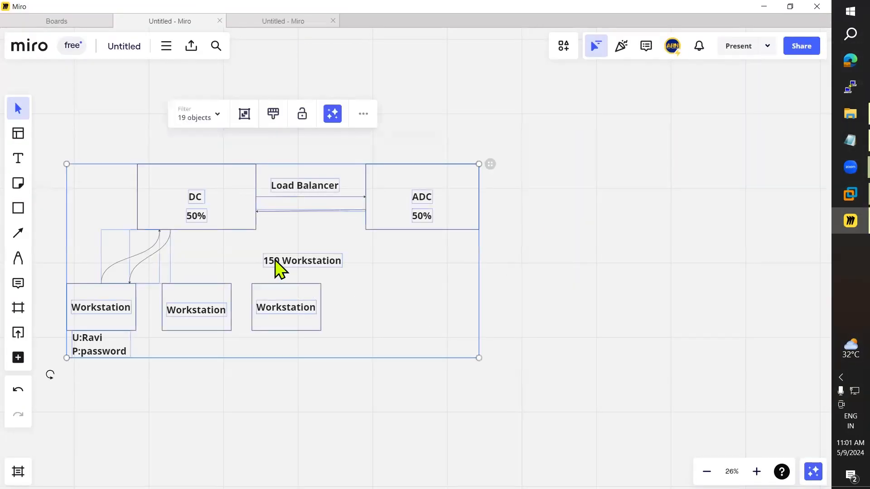
left_click_drag(275, 262, 247, 261)
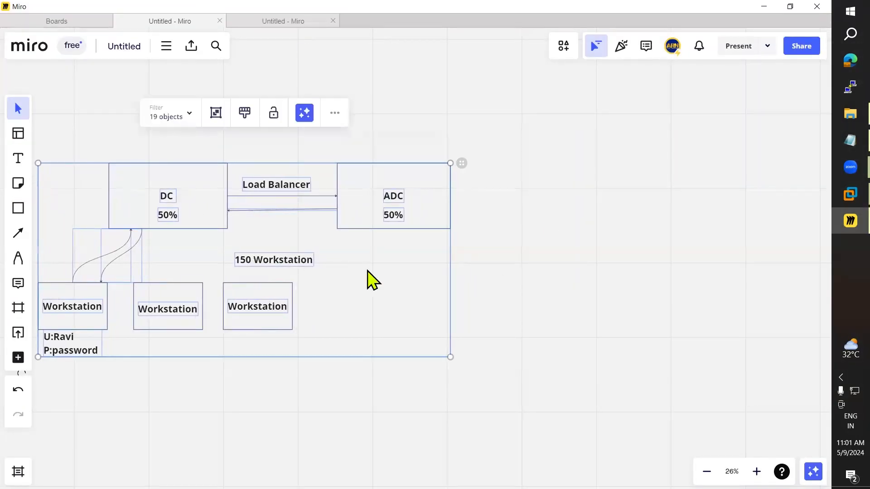
left_click(701, 315)
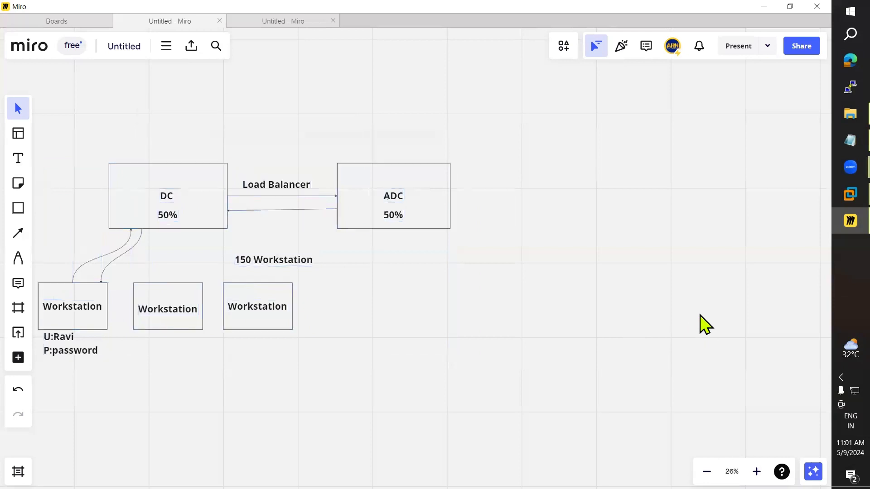
Step: Draw and enlarge a triangle right of the diagram, then show the desktop and open the browser
left_click(24, 209)
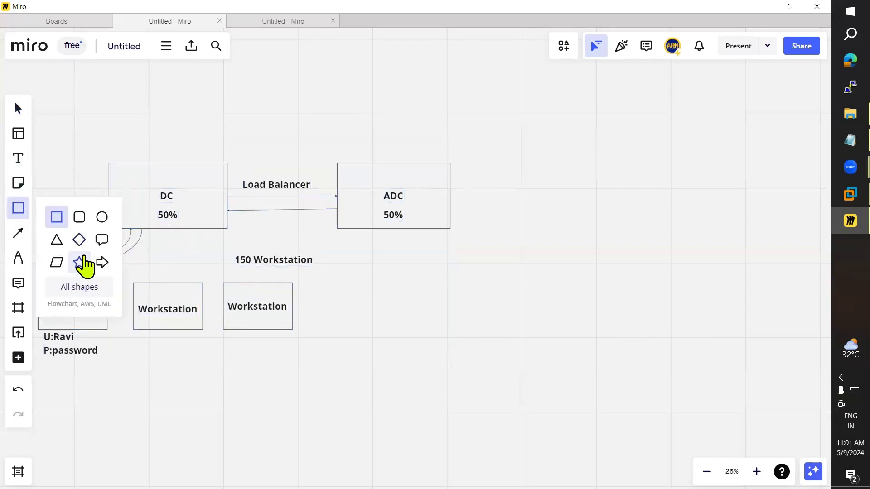
left_click(57, 240)
left_click_drag(551, 142, 715, 299)
left_click(539, 384)
left_click_drag(643, 243, 613, 213)
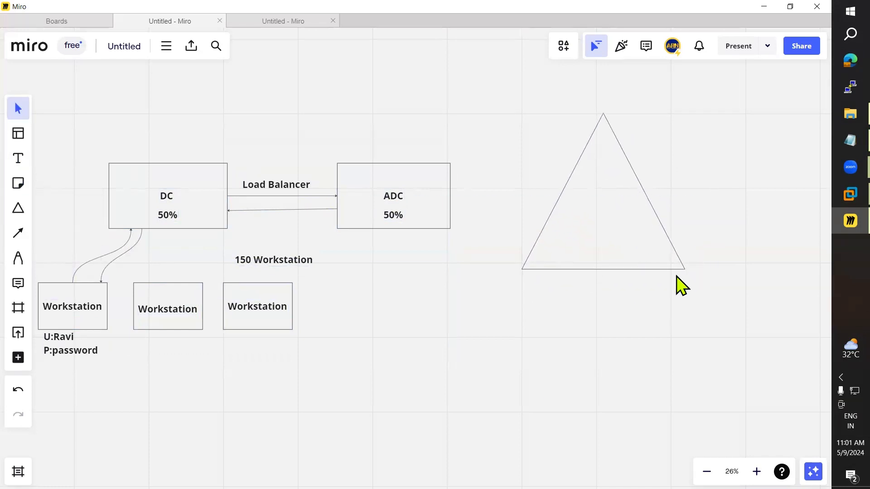
left_click(661, 269)
left_click_drag(685, 270, 749, 303)
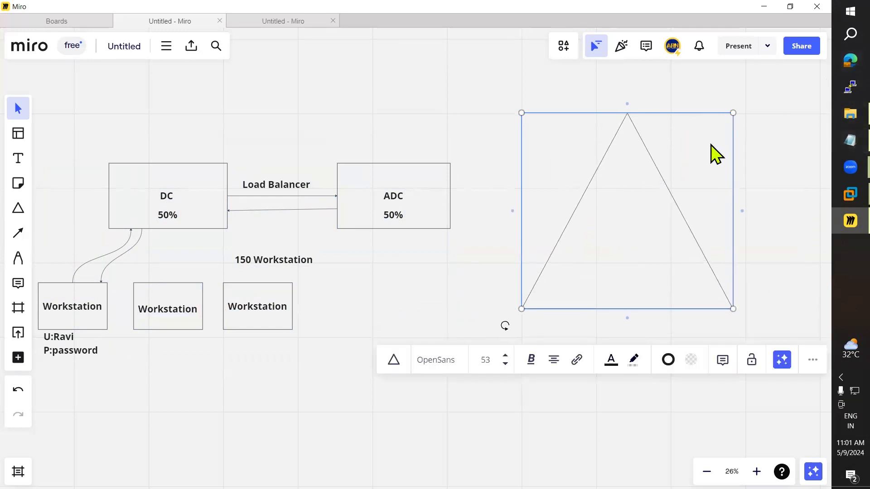
key("super+d")
double_click(457, 125)
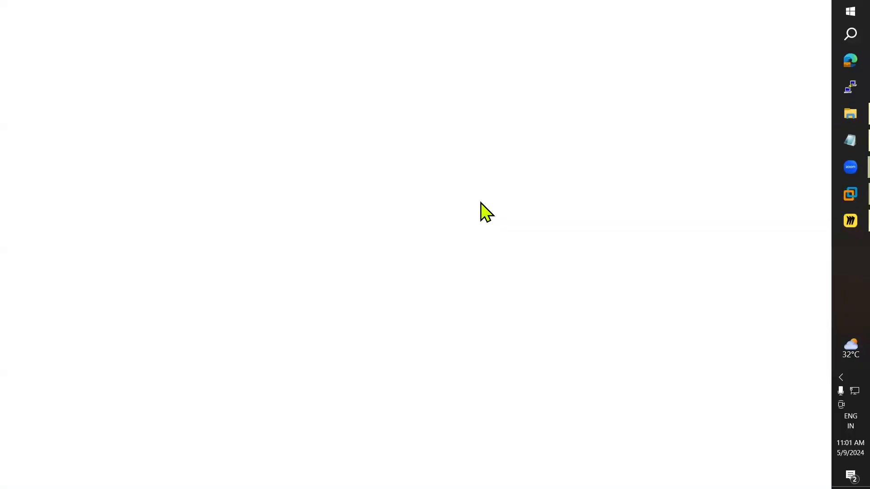
Step: Google 'tata business' and expand the 'People also search for' companies list for Tata Group
type("t")
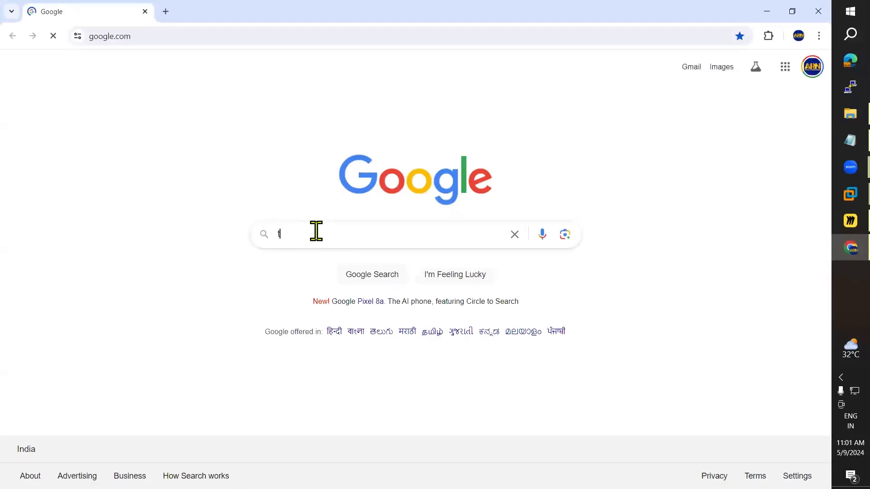
type("ata ")
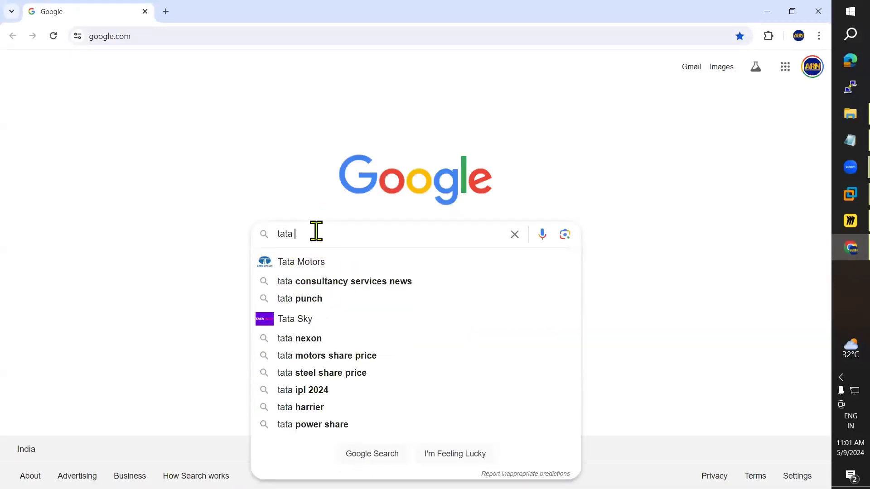
type("business")
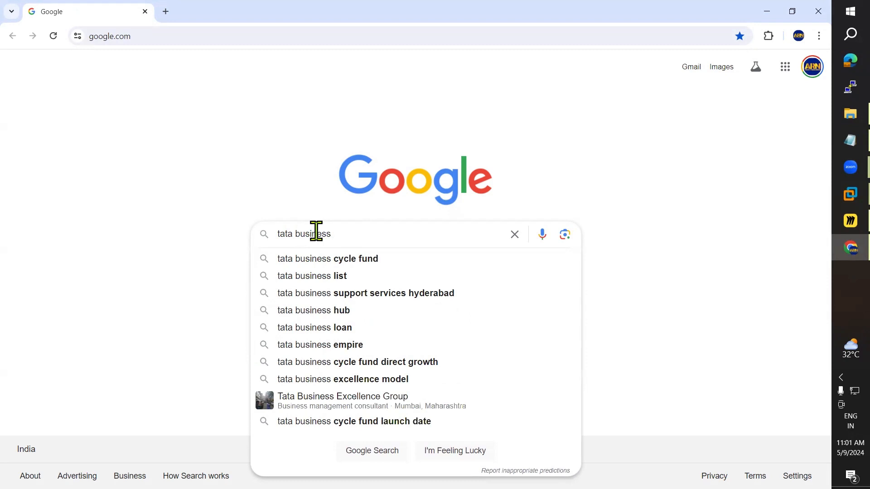
key("Return")
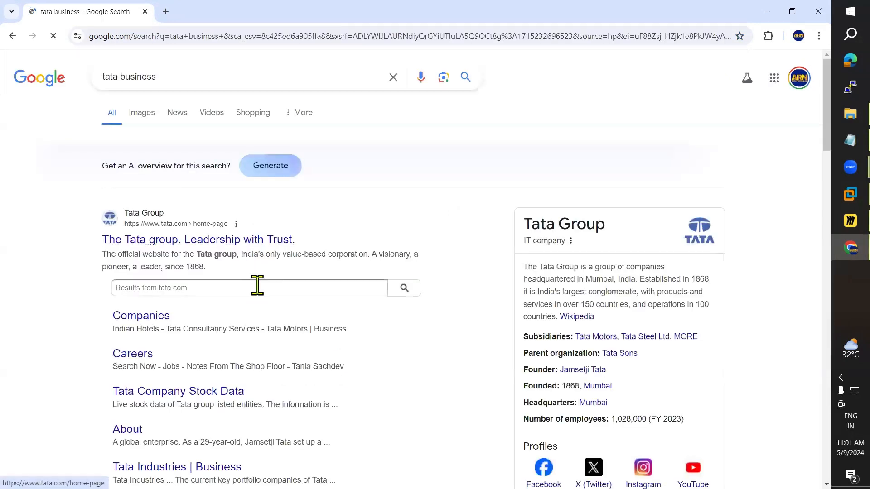
scroll(256, 285, "down", 2)
scroll(258, 290, "down", 7)
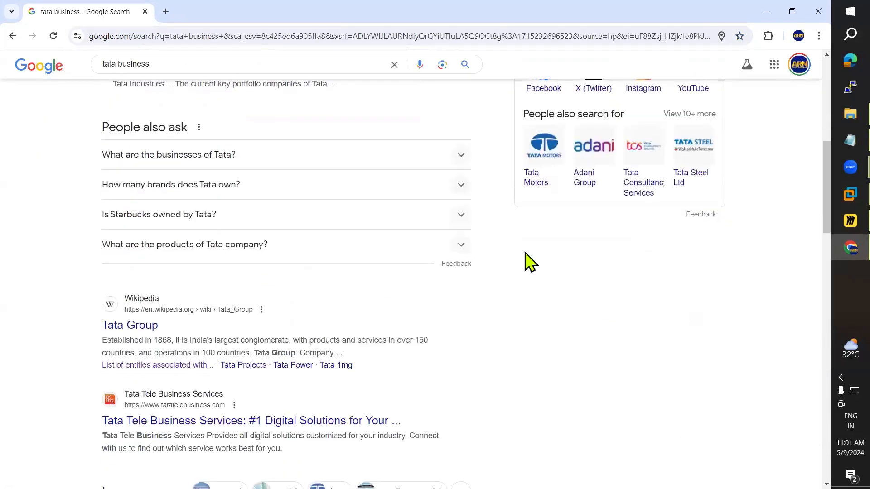
scroll(640, 281, "up", 4)
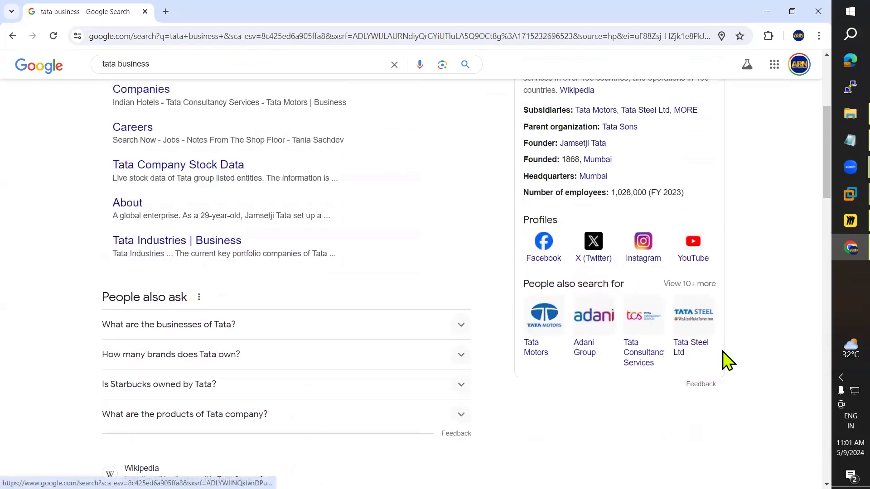
left_click(679, 285)
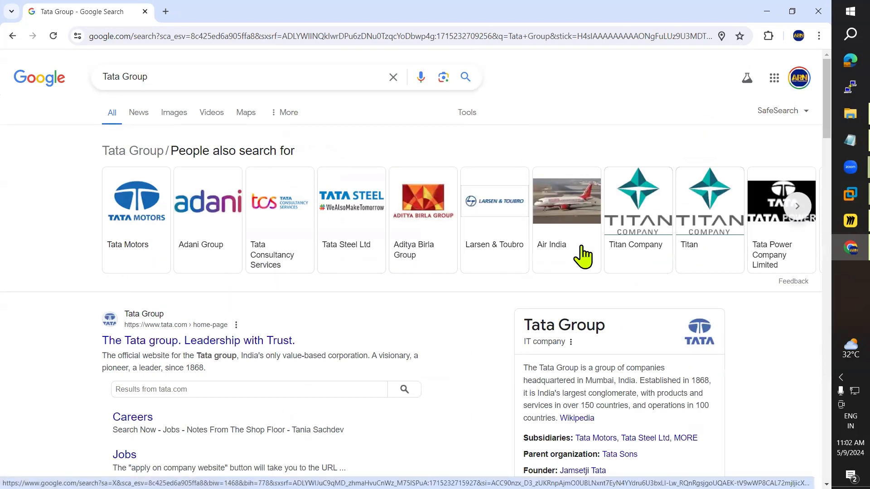
Step: Browse further related Tata companies and briefly visit the Tata Company Stock Data page
left_click(799, 208)
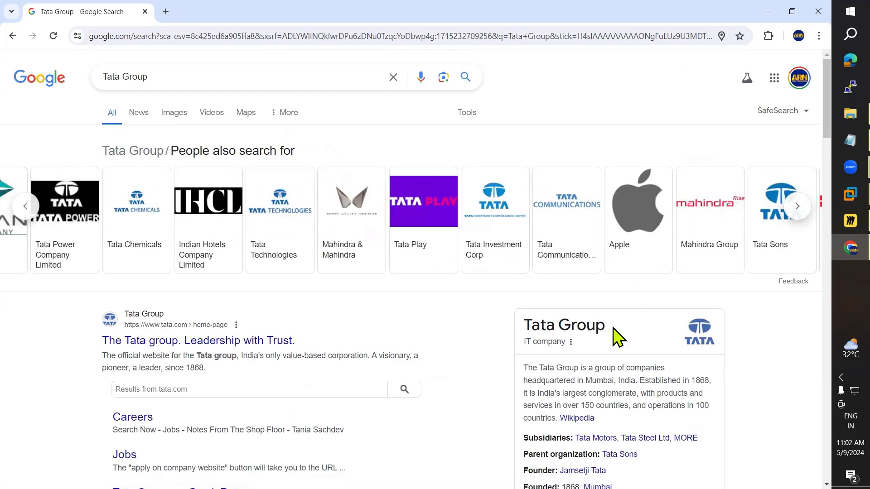
scroll(418, 340, "down", 3)
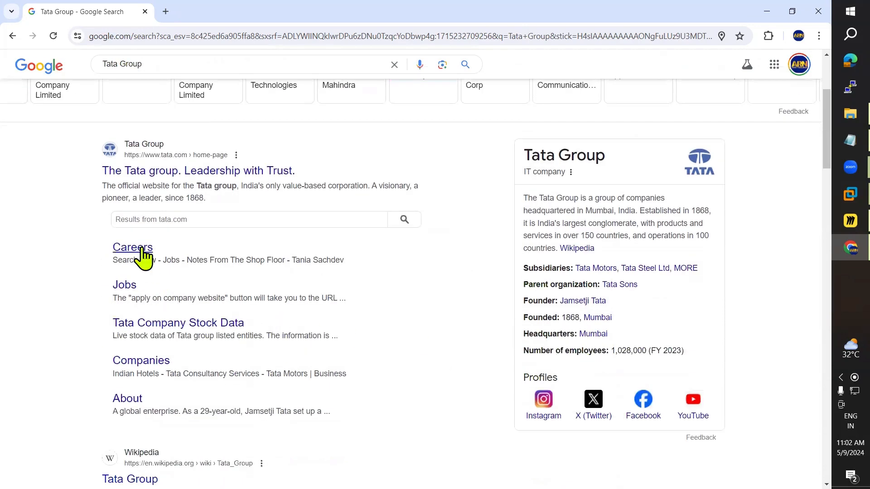
scroll(152, 382, "down", 1)
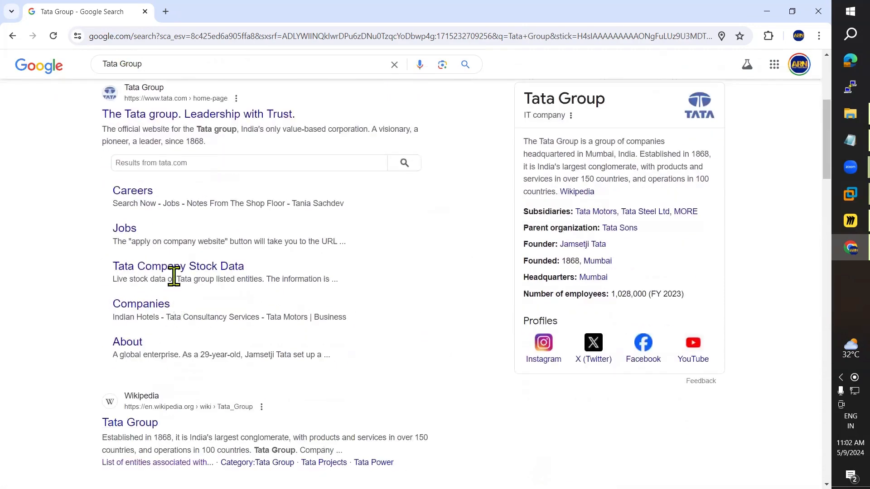
left_click(177, 268)
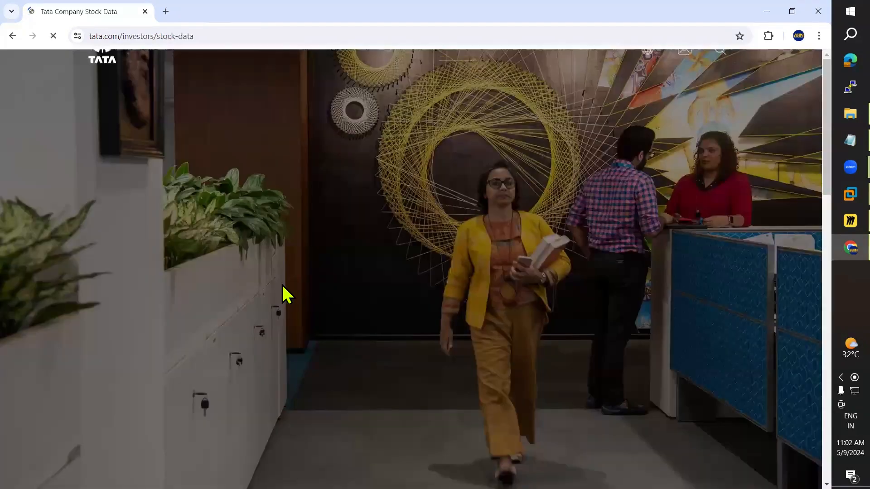
left_click(12, 36)
Step: Open the Tata Group article on Wikipedia from the search results
scroll(252, 388, "down", 5)
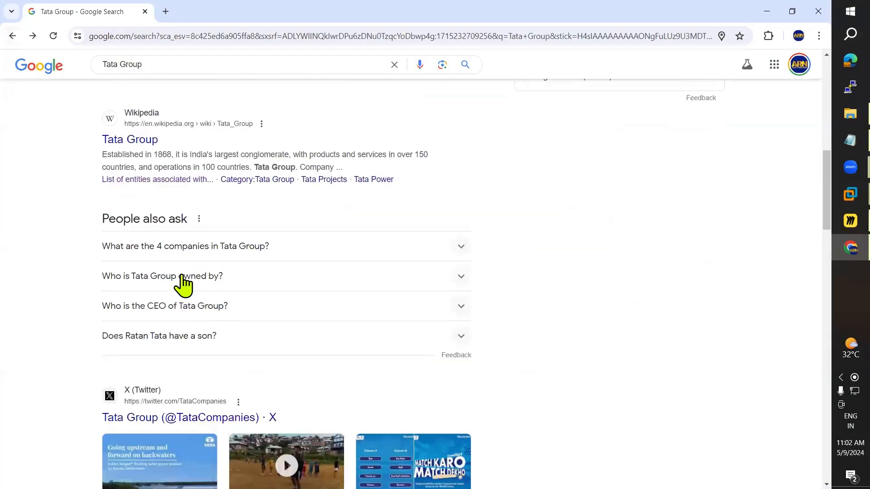
scroll(184, 284, "up", 1)
left_click(136, 200)
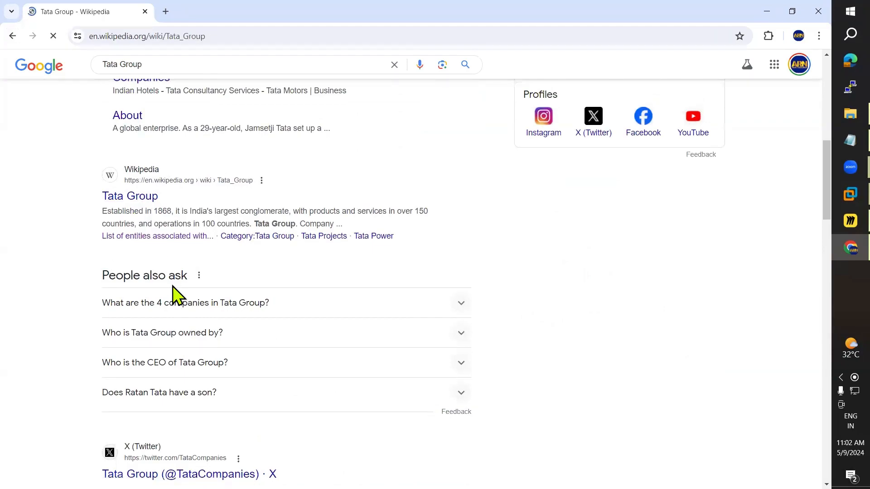
Step: Scroll through the Wikipedia Affiliated companies table, then switch back to the Miro board
scroll(330, 290, "down", 15)
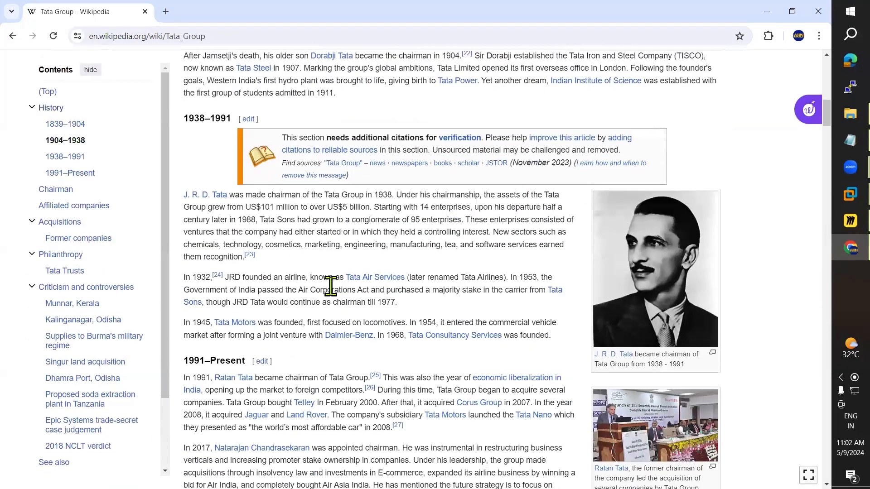
scroll(330, 285, "down", 15)
scroll(335, 294, "up", 4)
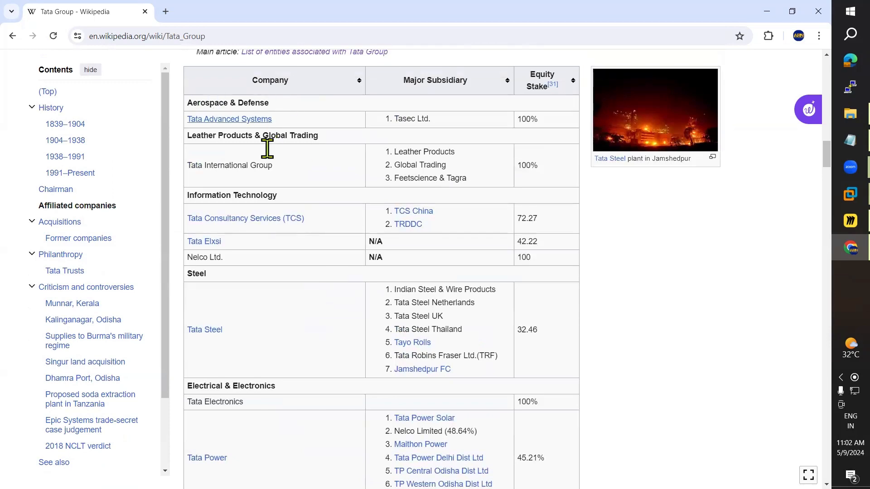
scroll(271, 305, "down", 8)
scroll(268, 304, "down", 20)
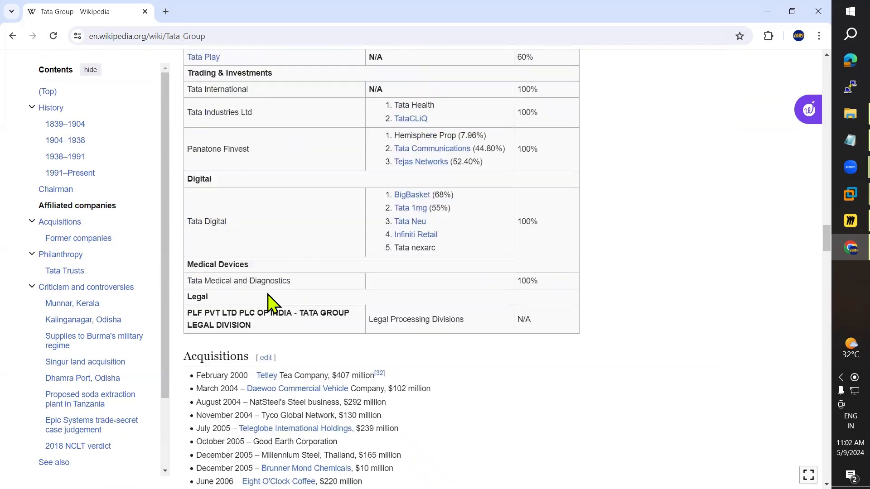
scroll(269, 301, "up", 12)
scroll(271, 300, "up", 10)
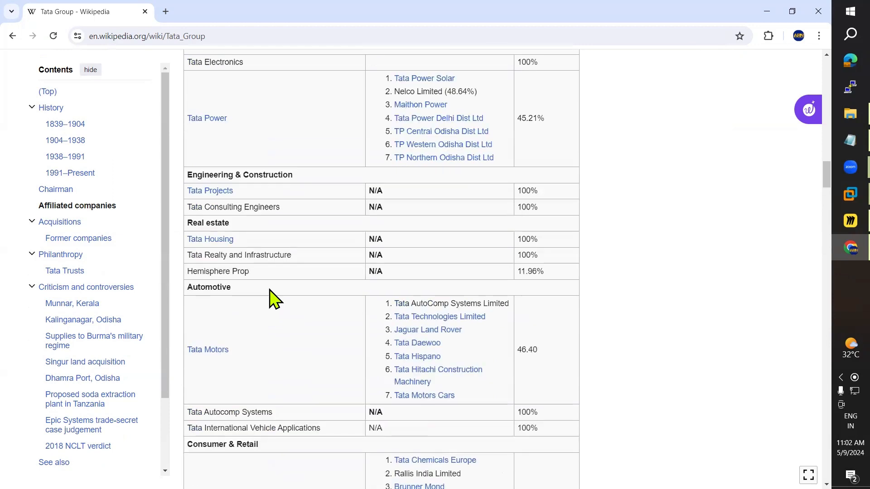
key("alt+Tab")
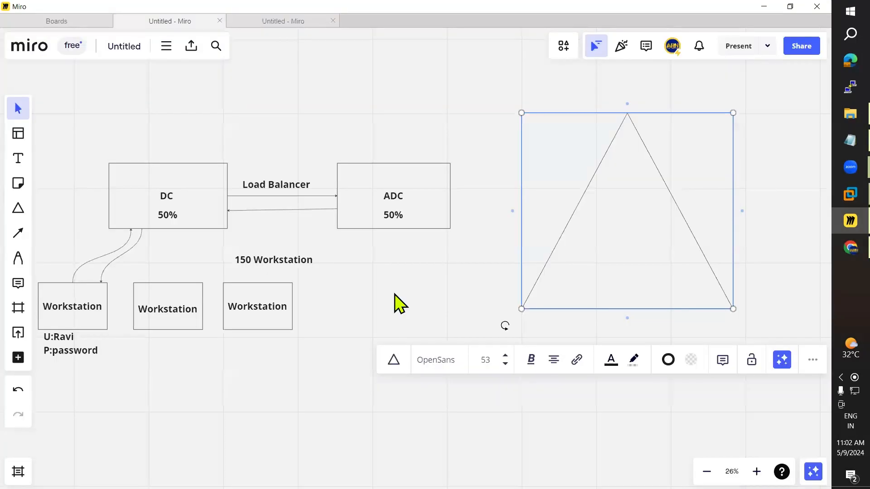
Step: Deselect the triangle and highlight the 'Domain Tree' heading in the Notepad Active Directory notes
left_click(457, 270)
left_click(835, 144)
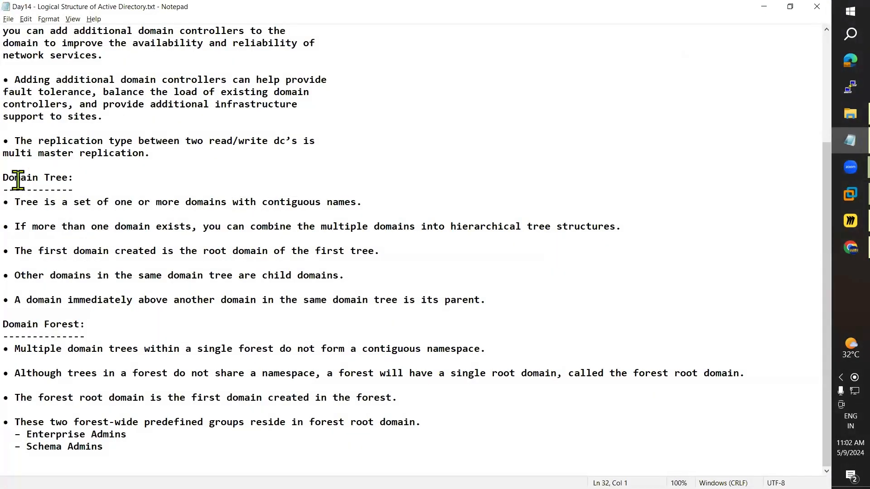
left_click_drag(3, 178, 65, 177)
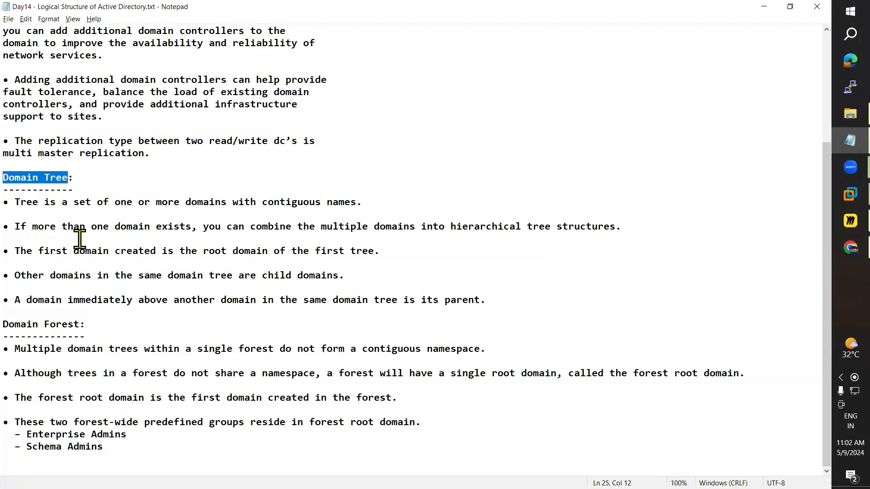
key("alt+Tab")
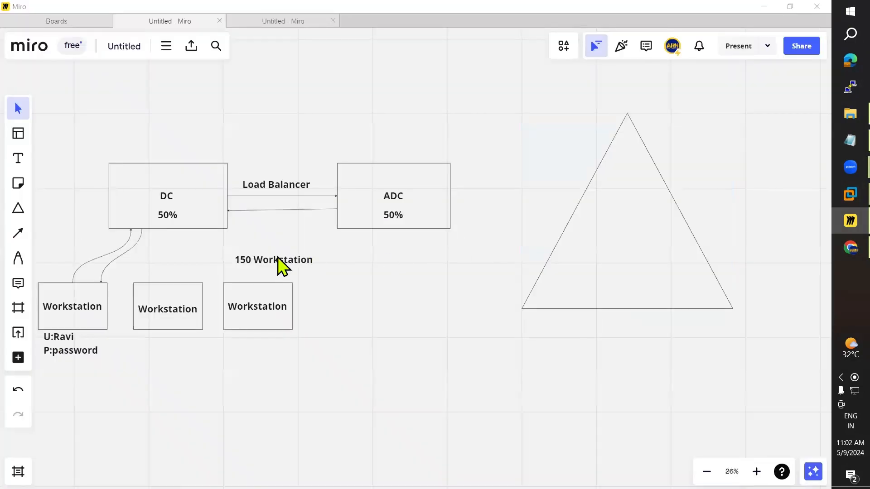
Step: Highlight the first Domain Tree bullet line in the Notepad notes
key("alt+Tab")
left_click_drag(16, 202, 357, 202)
key("alt+Tab")
Step: Nudge the large triangle down-left and add a centred 'TATA' label above its apex
left_click_drag(642, 221, 624, 242)
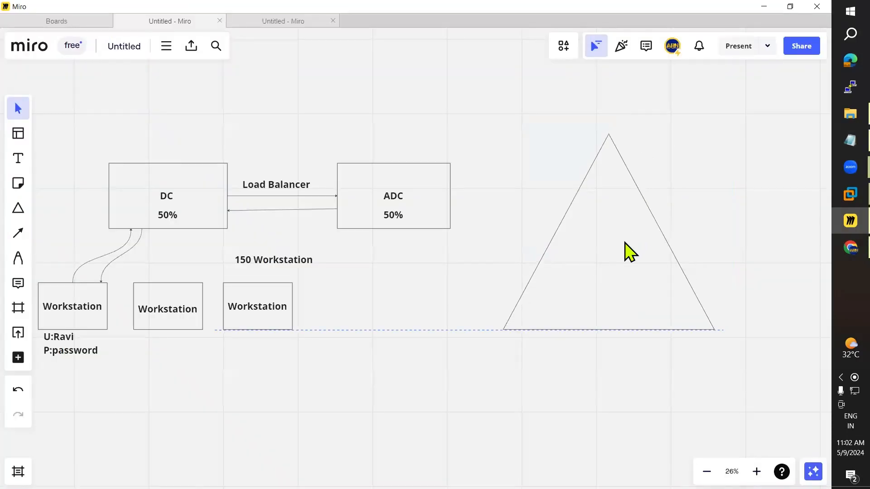
left_click(20, 159)
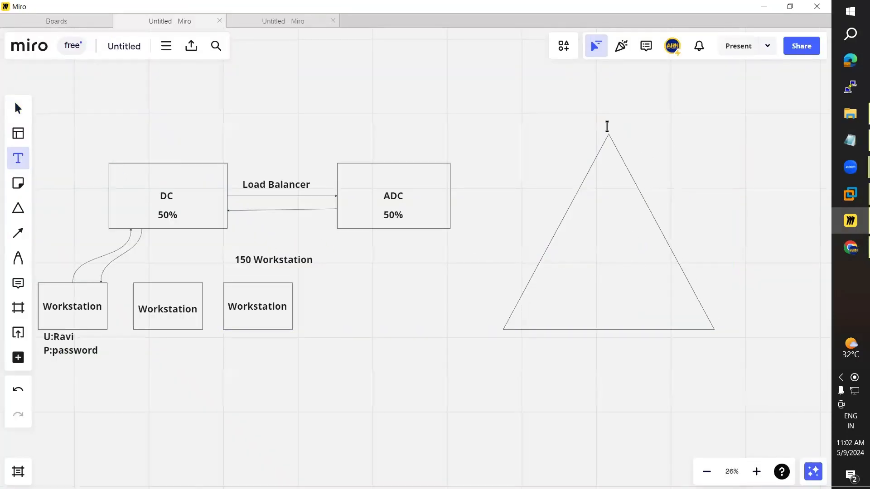
left_click(607, 127)
type("TATA")
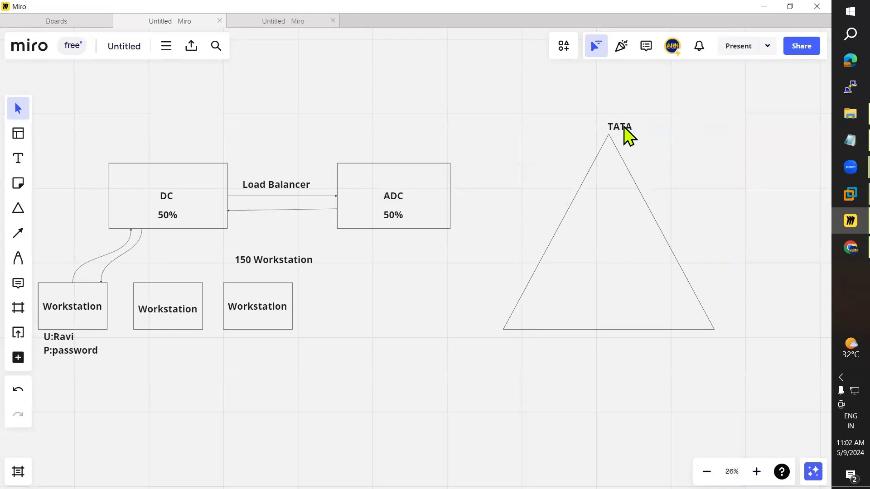
left_click_drag(624, 128, 614, 125)
Step: Draw a small triangle inside the large one, centred just below the TATA label
left_click(18, 208)
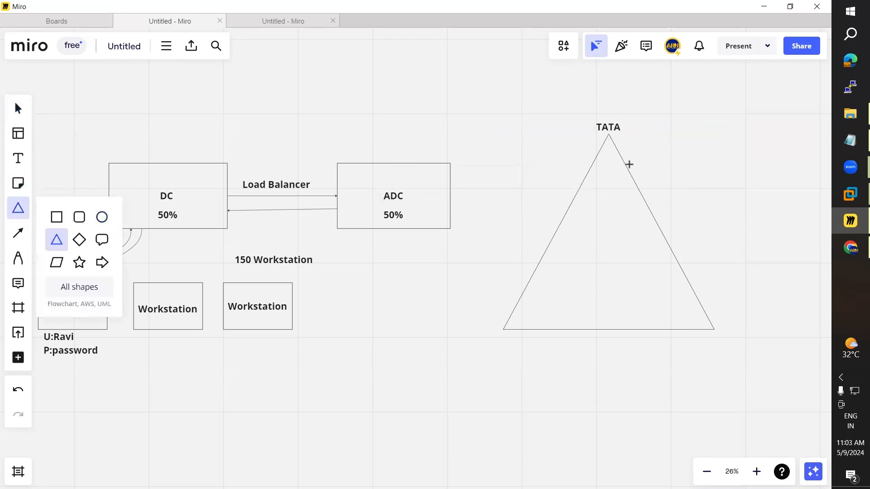
left_click_drag(598, 159, 610, 177)
left_click(737, 171)
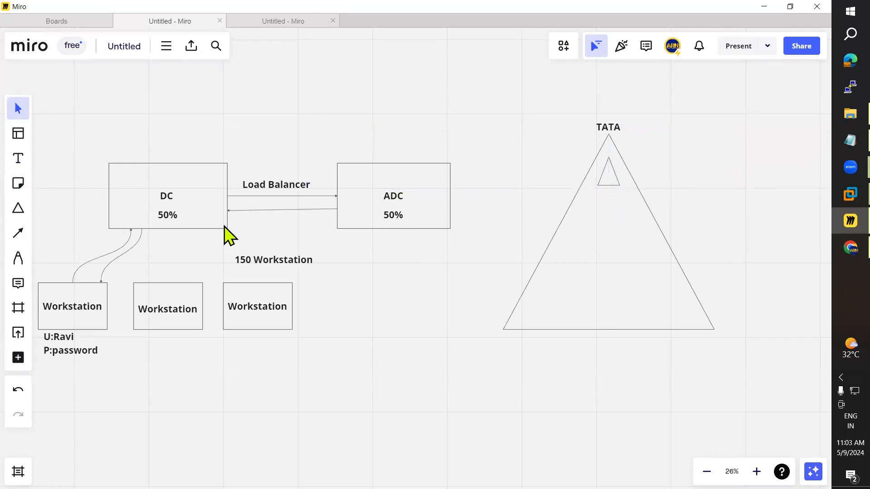
left_click(34, 215)
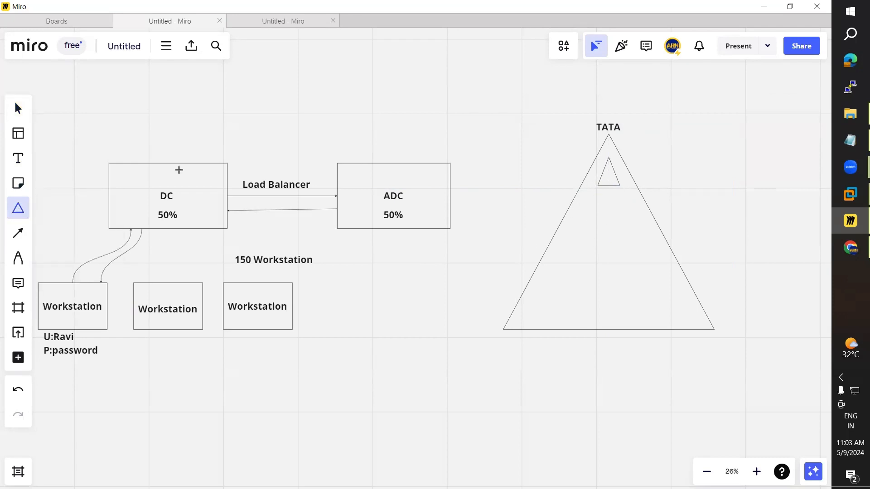
left_click(18, 110)
left_click(610, 180)
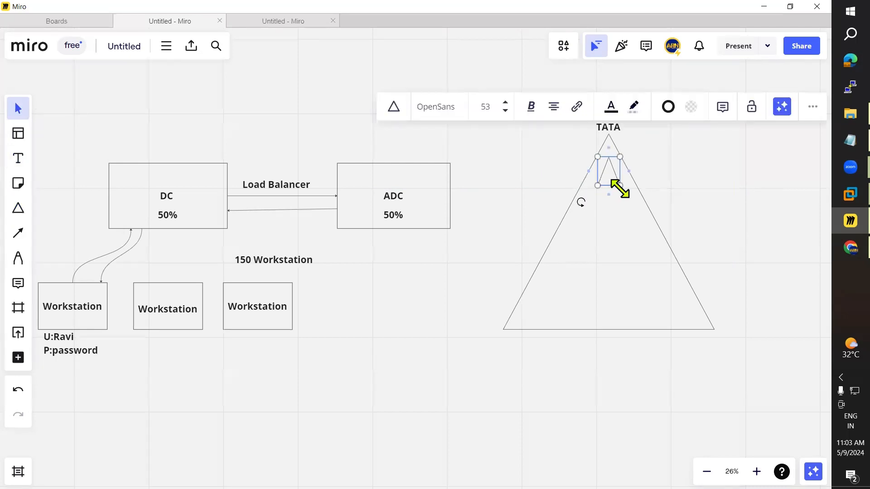
left_click(604, 196)
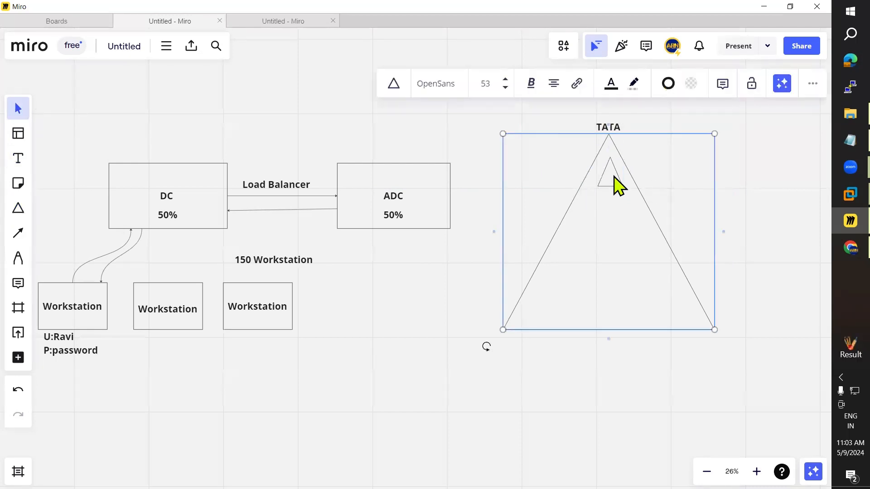
left_click_drag(613, 177, 613, 172)
Step: Copy the small triangle into rows of one, two and three inside the large triangle
left_click(703, 169)
left_click(628, 168)
left_click(611, 168)
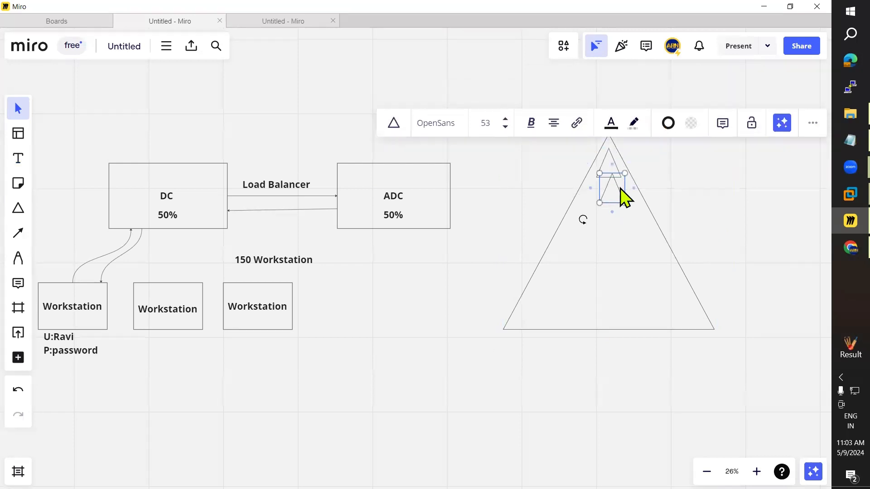
left_click_drag(617, 173, 649, 249)
key("ctrl+v")
key("ctrl+v")
key("ctrl+v")
left_click(674, 119)
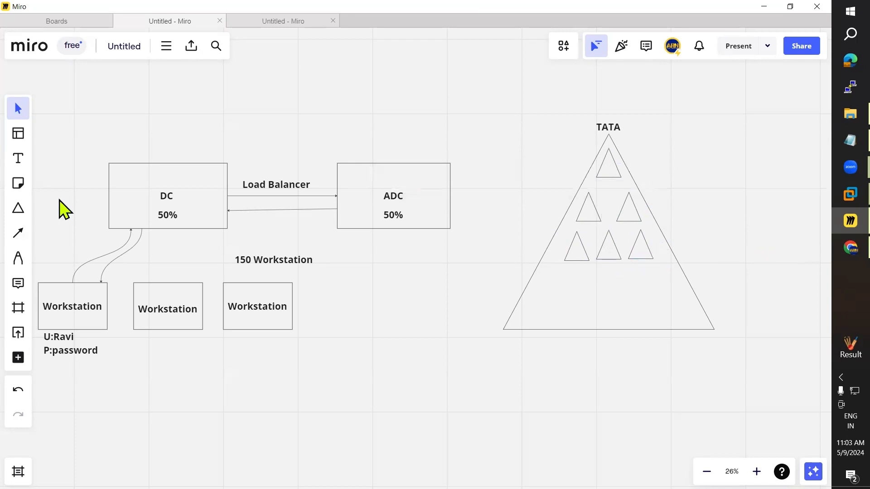
Step: Draw an arrow right from the top small triangle to a 'TCS' label aligned with it
left_click(18, 233)
left_click_drag(614, 163, 669, 163)
left_click(18, 158)
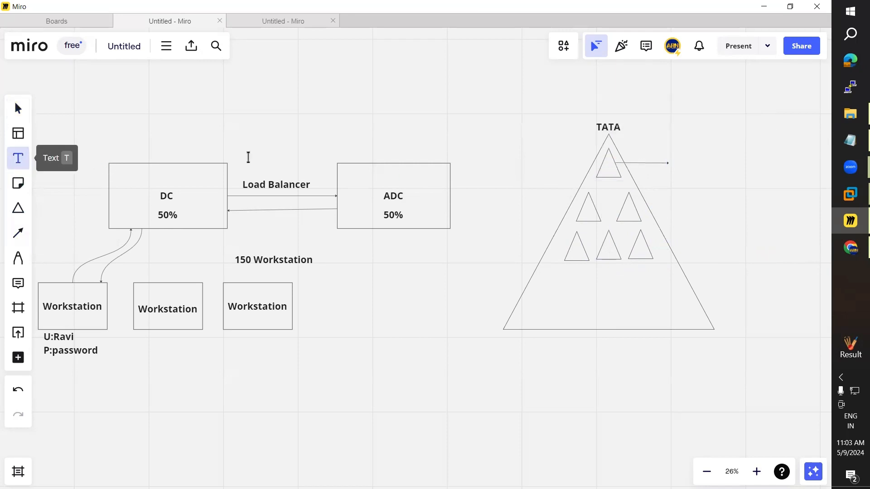
left_click(681, 161)
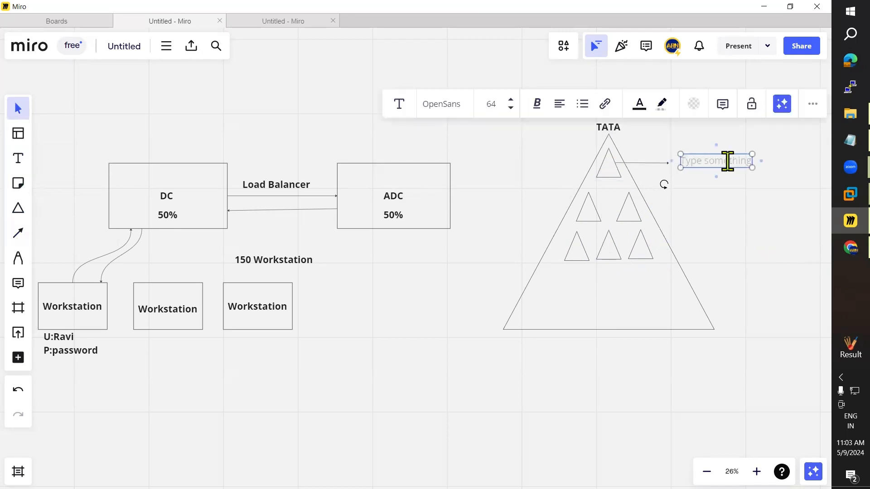
type("TCS")
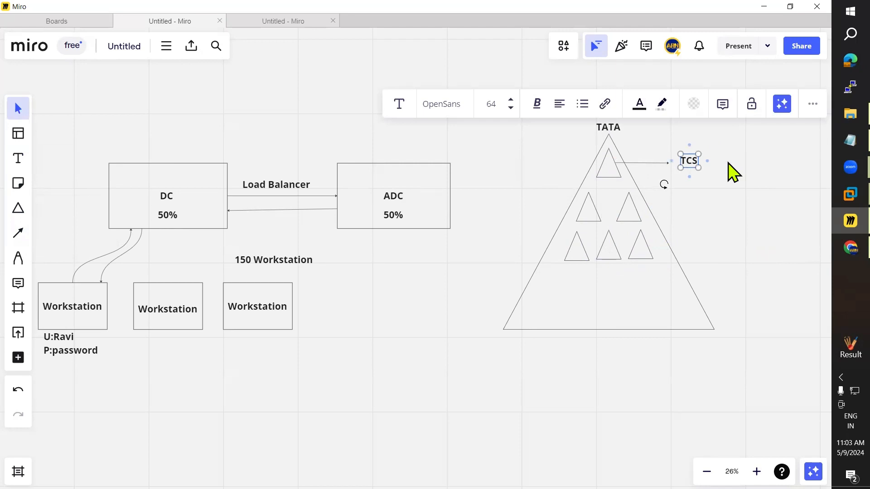
left_click(707, 220)
left_click_drag(685, 167, 678, 166)
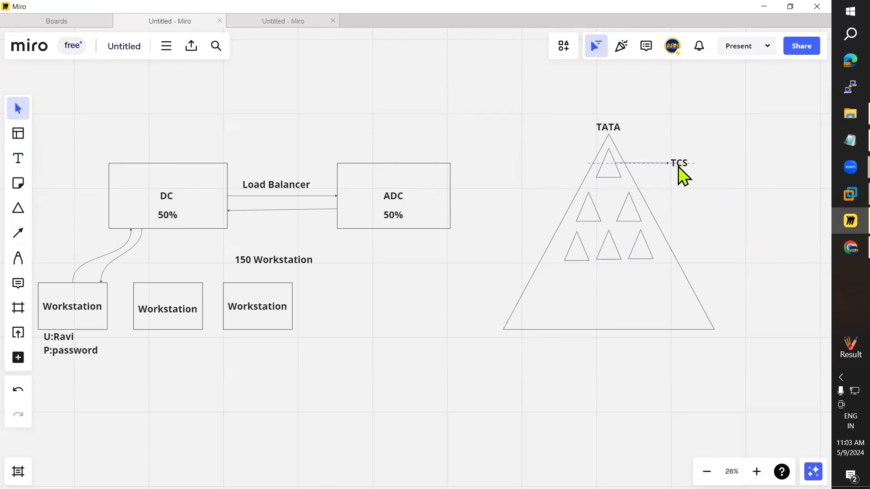
Step: Add an arrow from the right middle small triangle to an 'AIR India' label
left_click(18, 159)
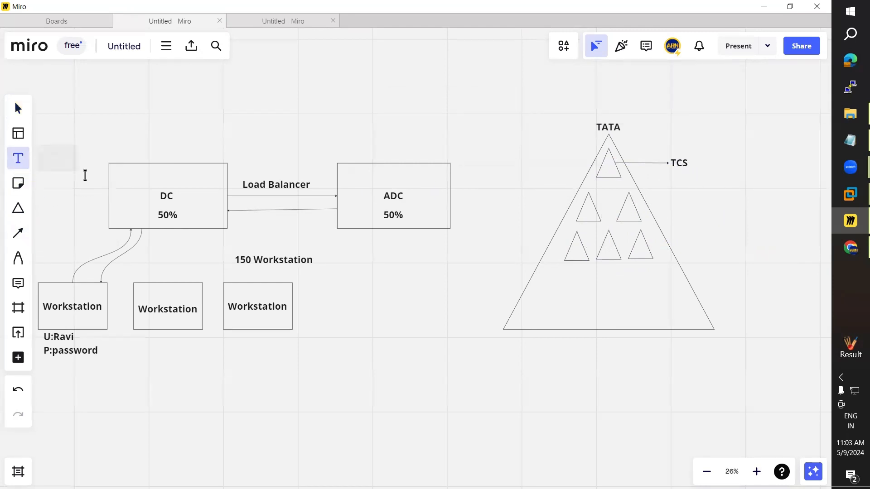
left_click(18, 232)
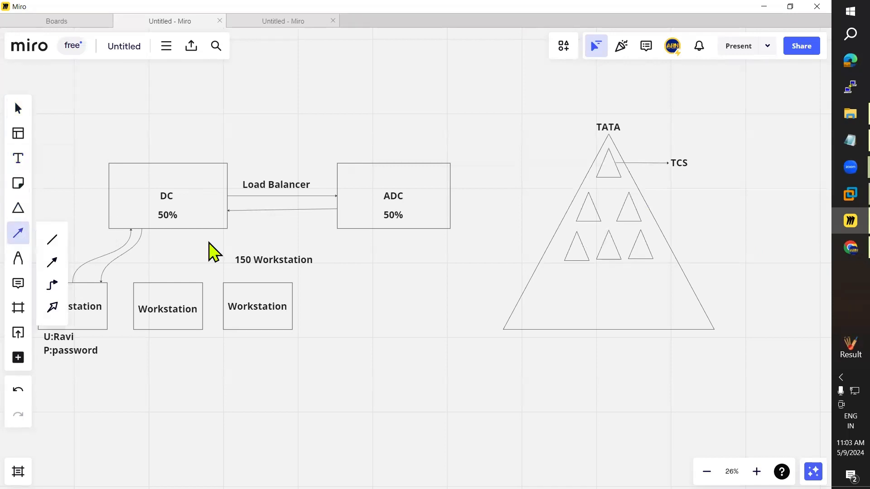
left_click(676, 204)
left_click(18, 160)
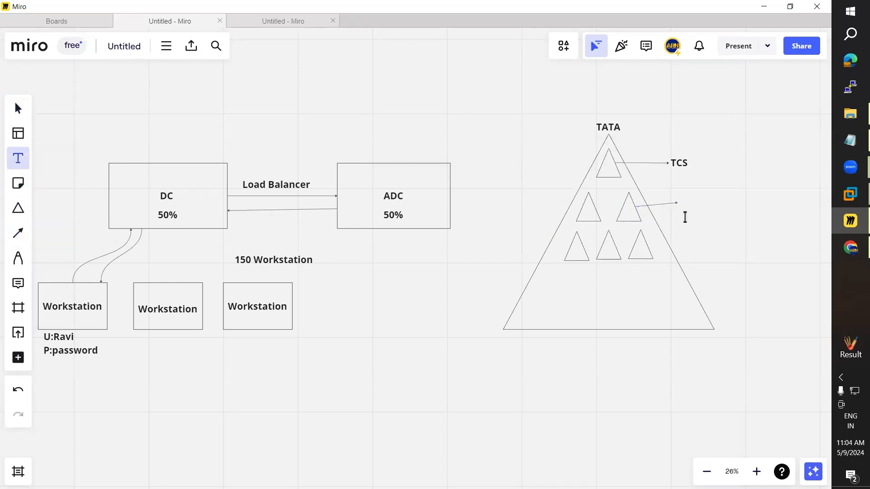
left_click(775, 211)
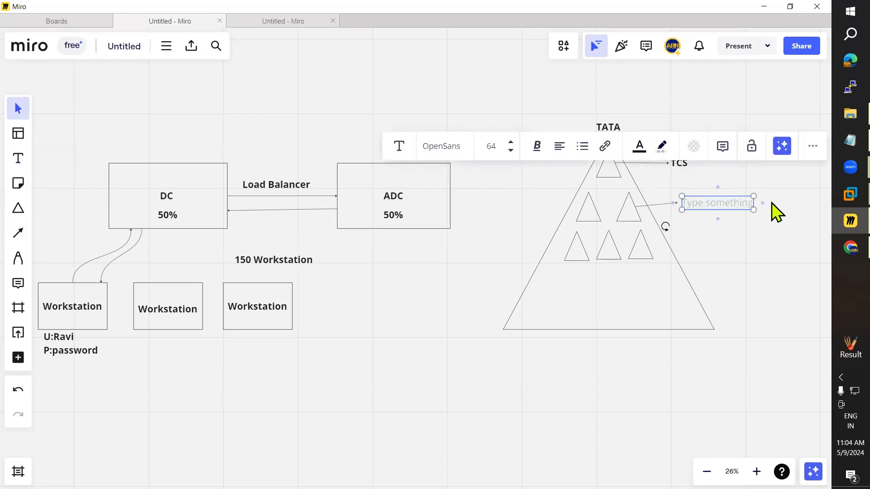
type("AIR")
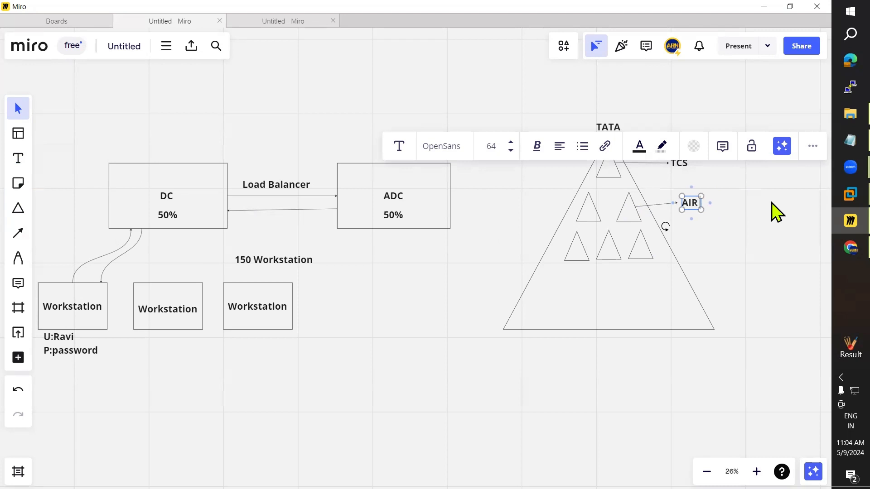
type(" India")
left_click(731, 224)
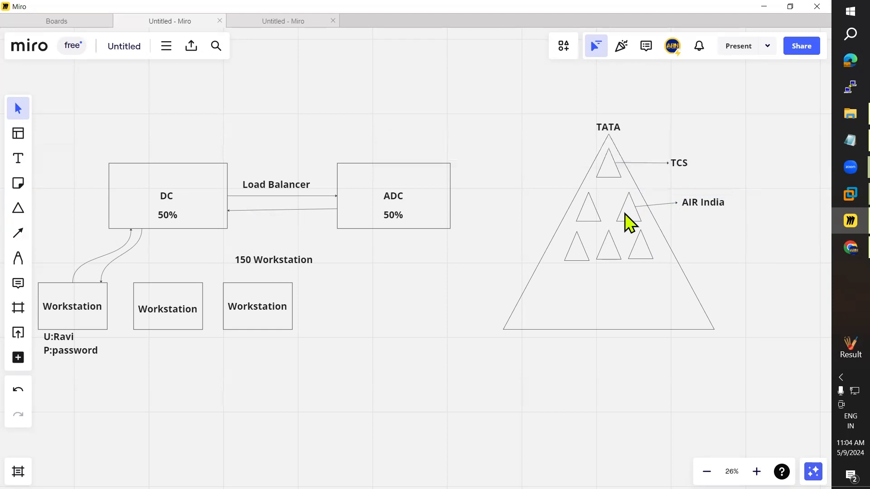
Step: Draw a leftward arrow from the left middle triangle ending at an aligned 'Vistara' label
left_click(18, 232)
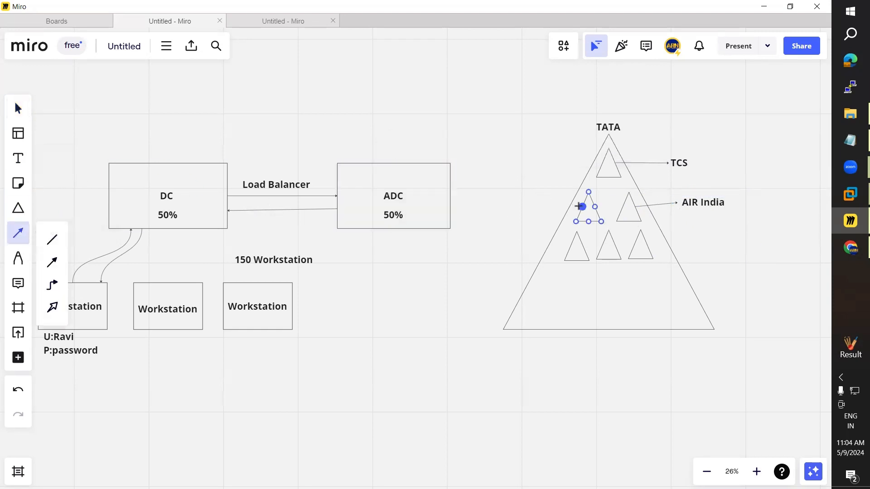
left_click_drag(581, 207, 528, 206)
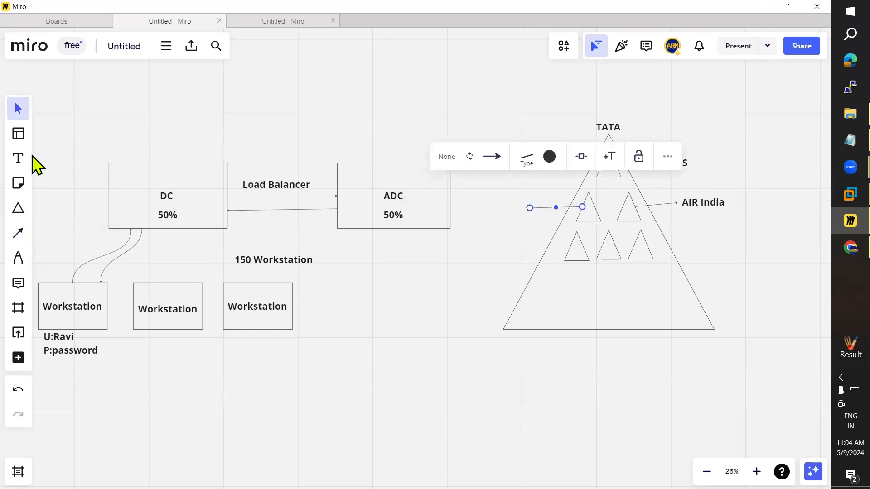
left_click(19, 160)
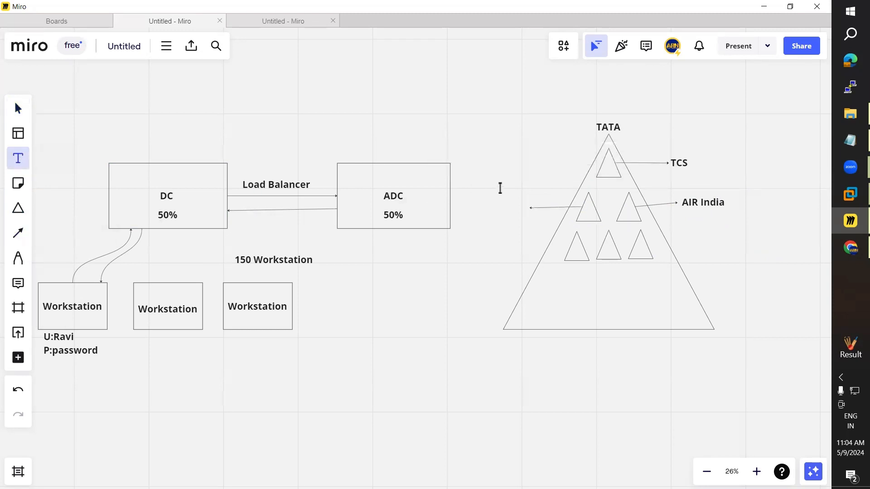
left_click(488, 210)
type("W")
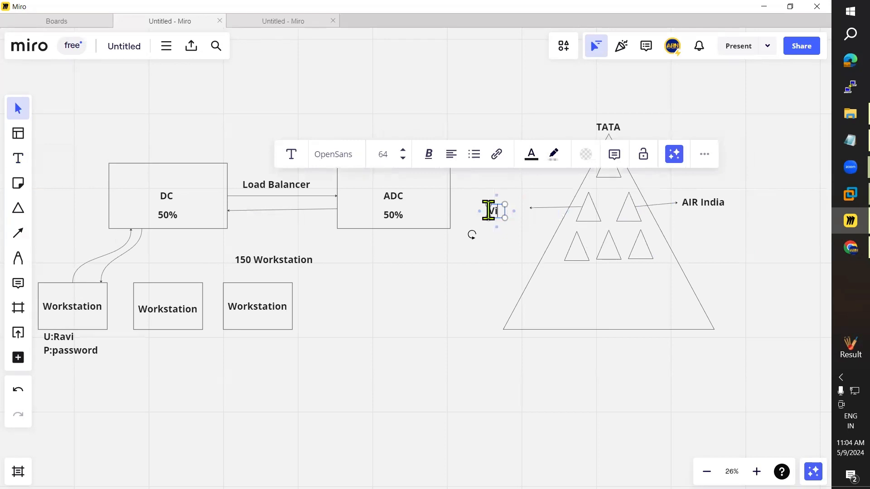
type("istara")
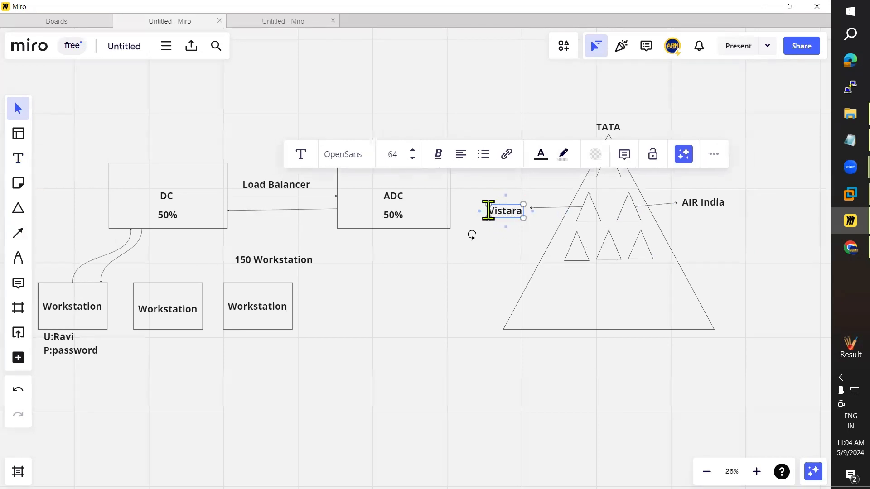
left_click(506, 221)
left_click_drag(505, 214, 509, 210)
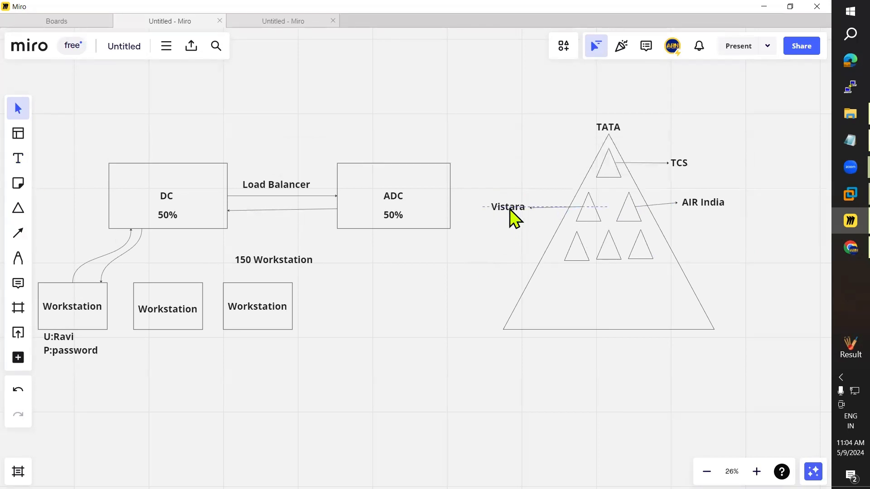
left_click(834, 250)
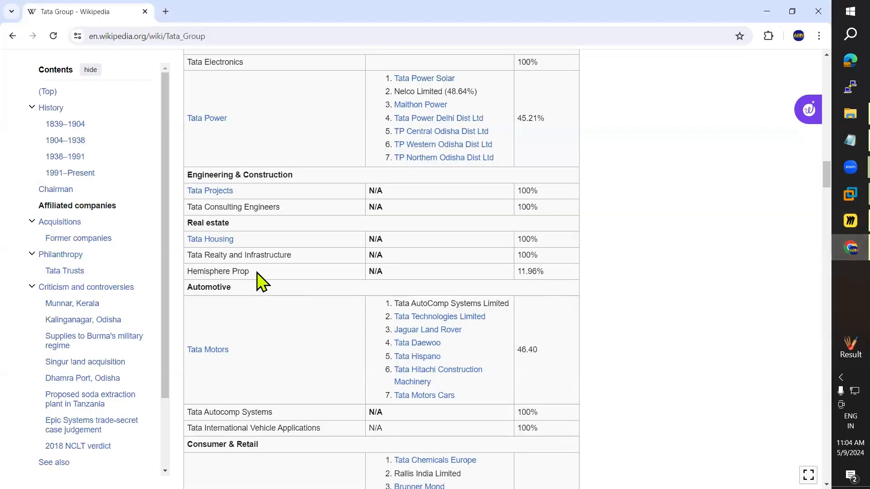
scroll(253, 269, "up", 8)
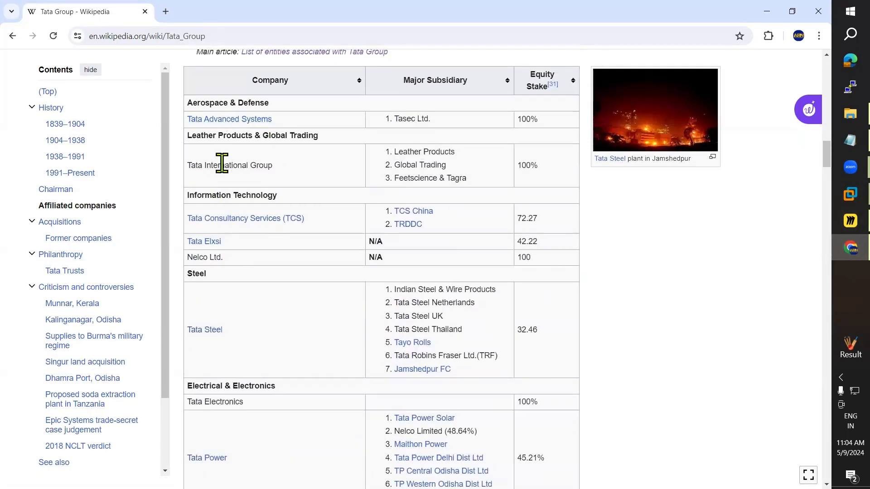
scroll(253, 265, "down", 3)
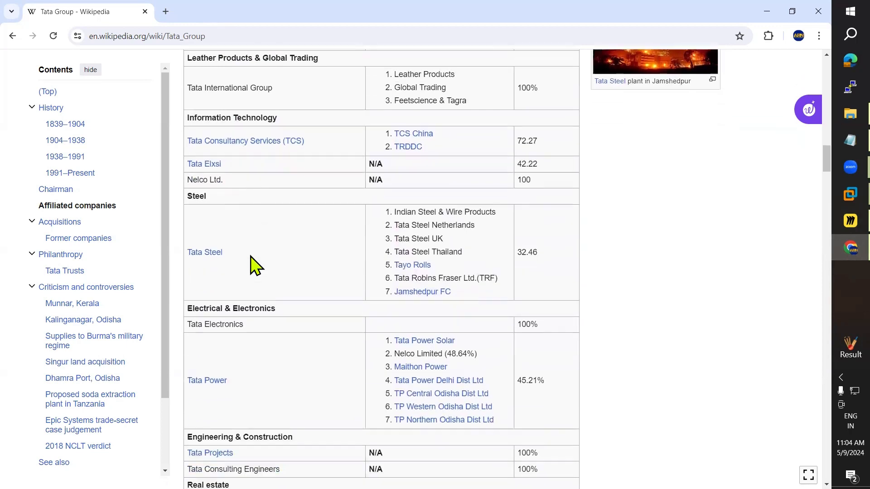
scroll(252, 260, "down", 11)
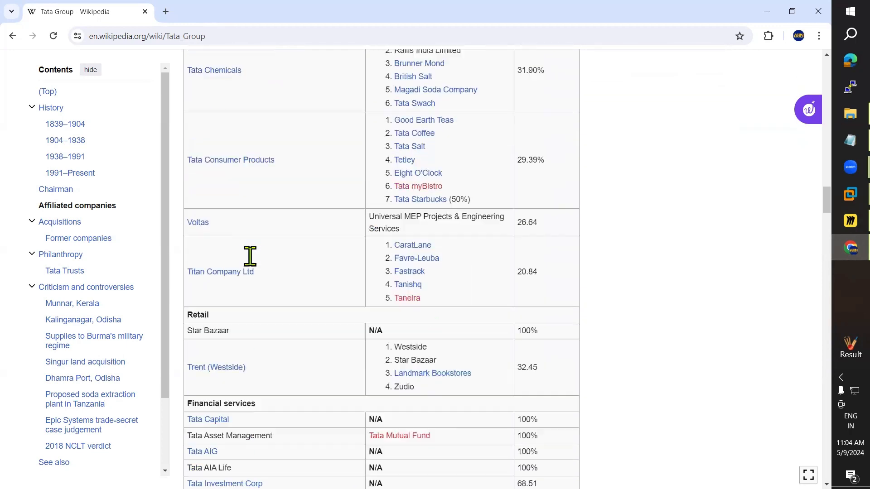
key("ctrl+f")
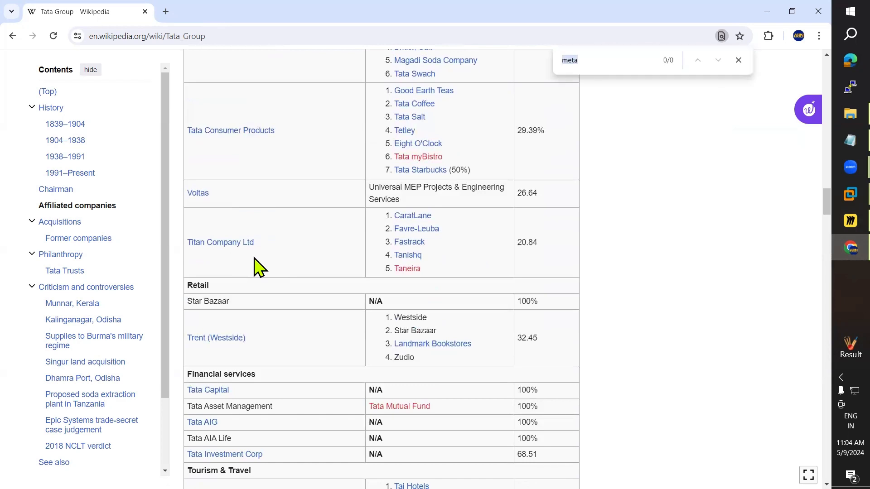
type("aire")
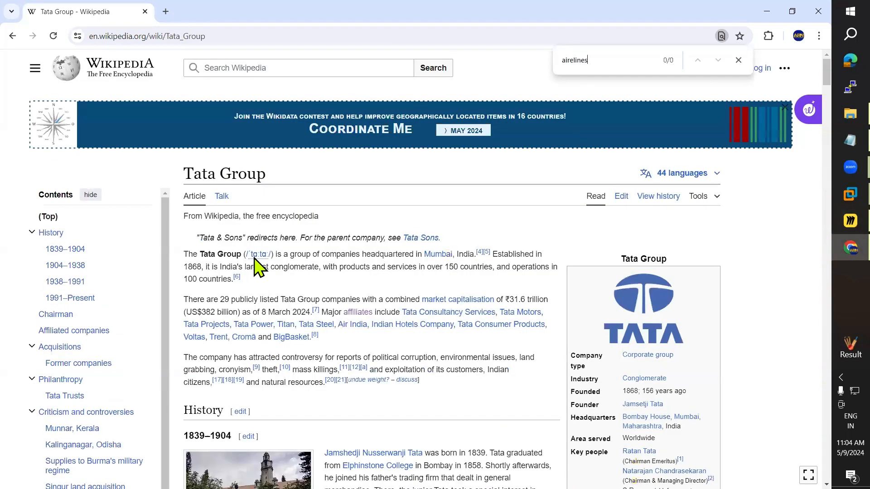
key("BackSpace")
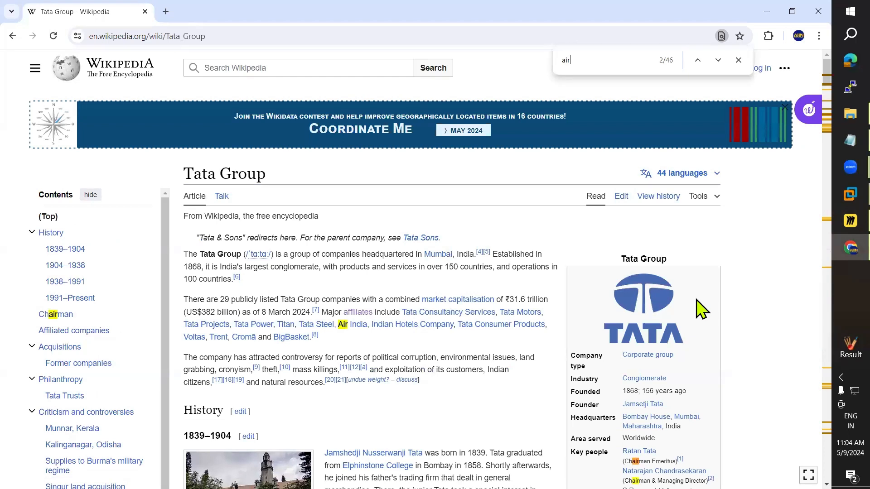
key("alt+Tab")
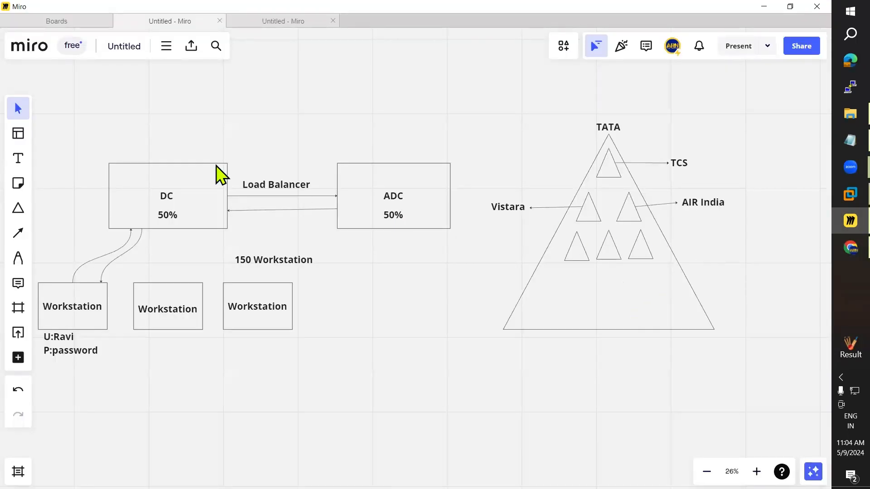
Step: Draw a leftward arrow from the bottom-left small triangle to a 'TATA STEEL' label
left_click(18, 232)
left_click_drag(567, 254, 498, 253)
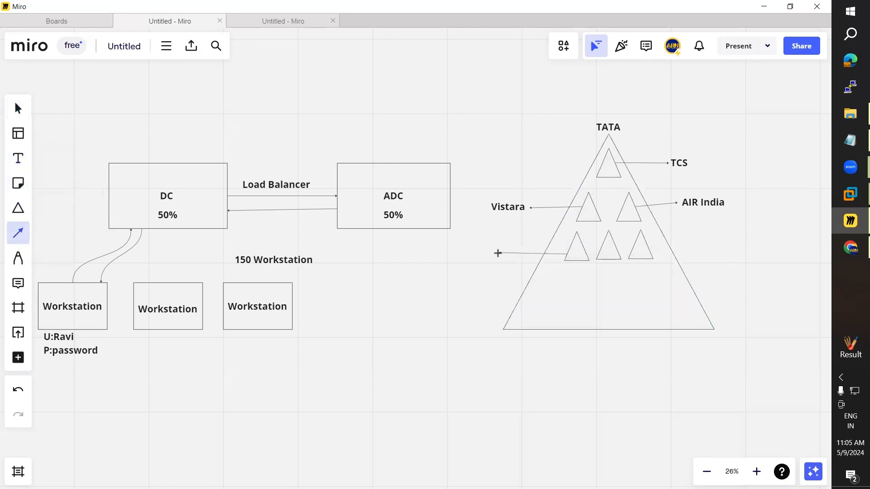
left_click(18, 159)
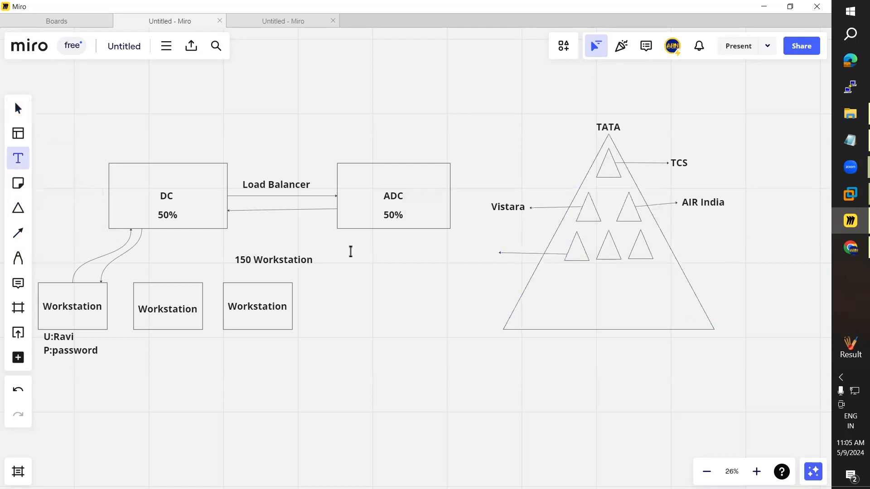
left_click(450, 252)
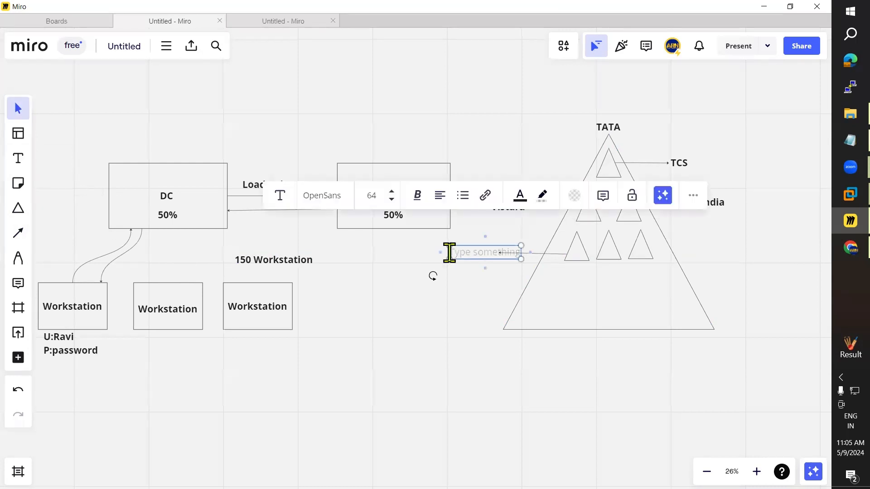
type("TATA STEEL")
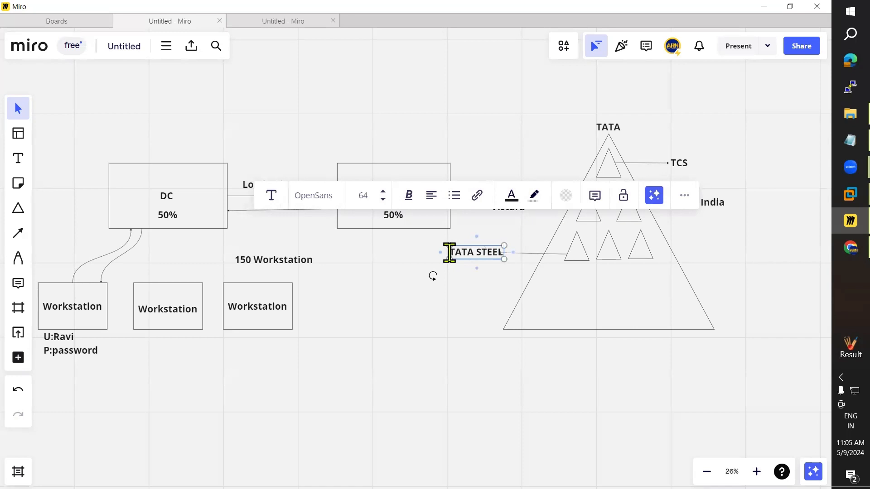
left_click(446, 303)
key("alt+Tab")
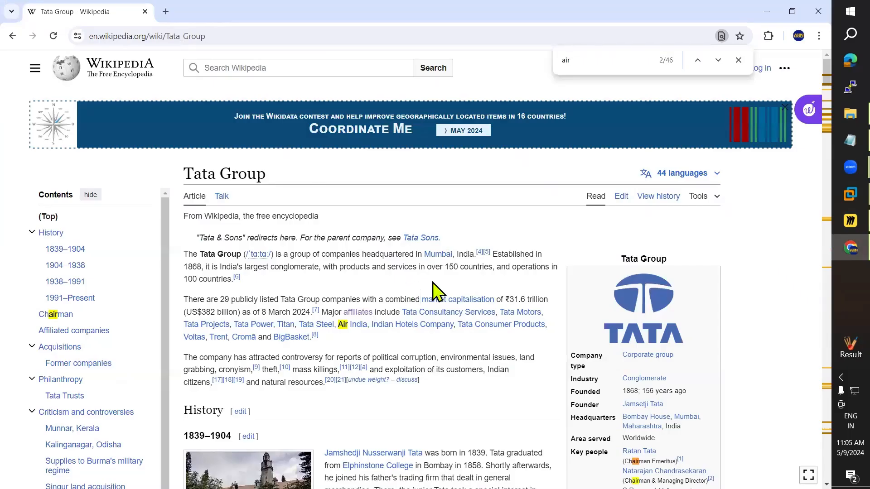
key("alt+Tab")
Step: Draw a rightward arrow from the bottom-right small triangle to a 'TATA Power' label
left_click(28, 162)
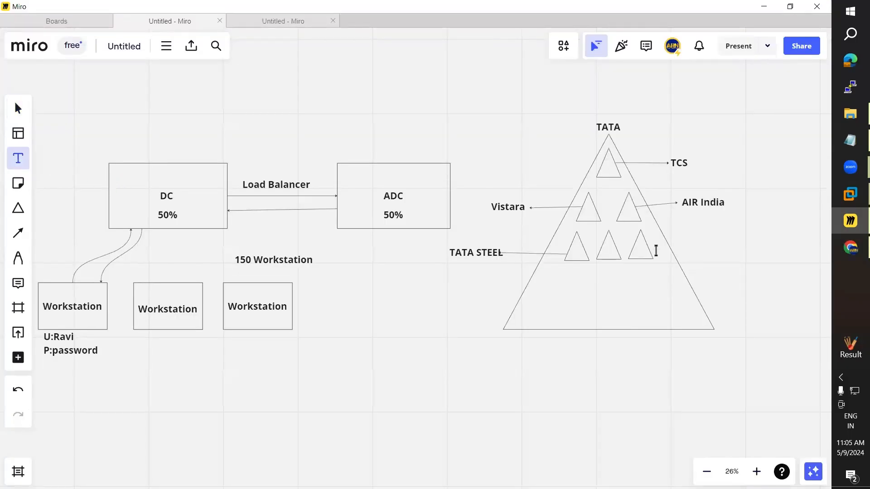
left_click(22, 234)
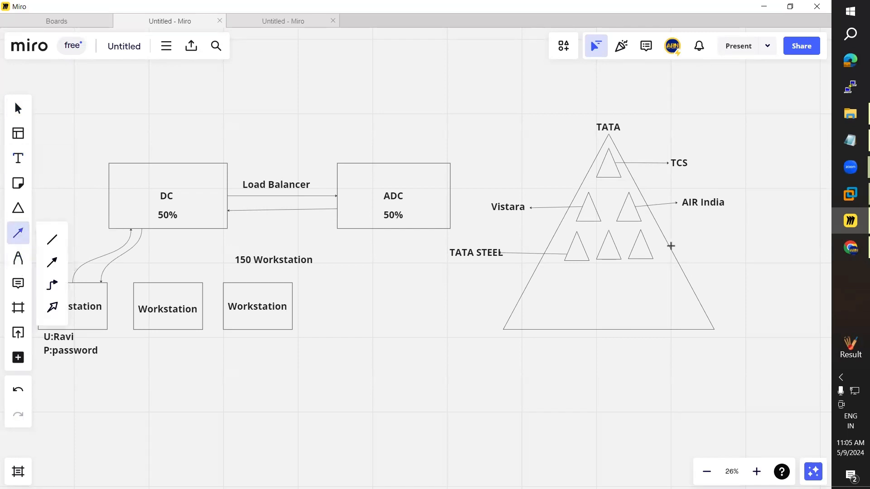
left_click_drag(647, 245, 707, 240)
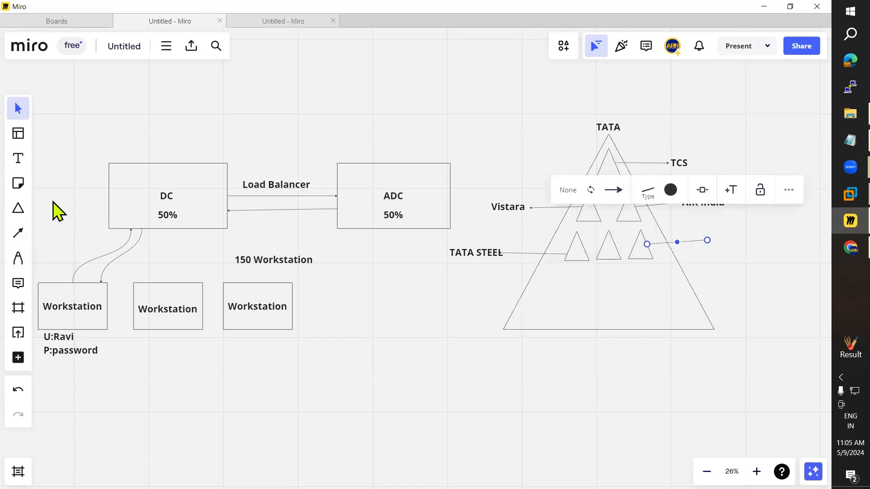
left_click(21, 160)
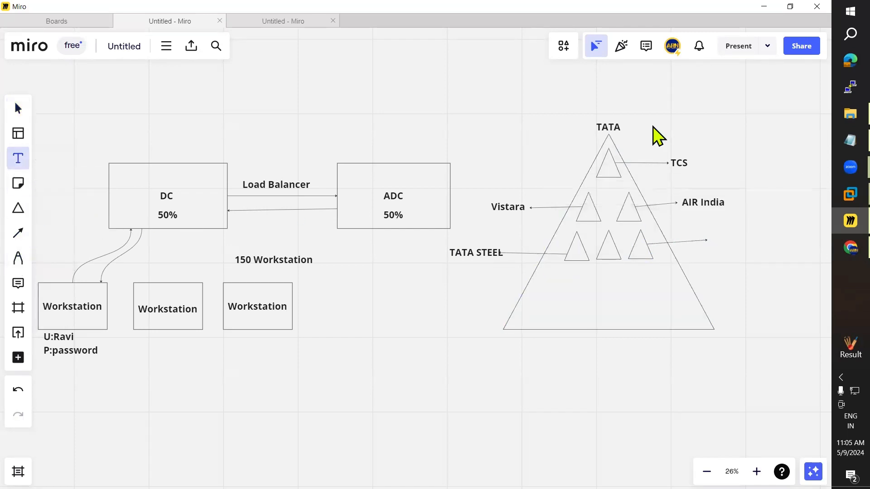
left_click(716, 241)
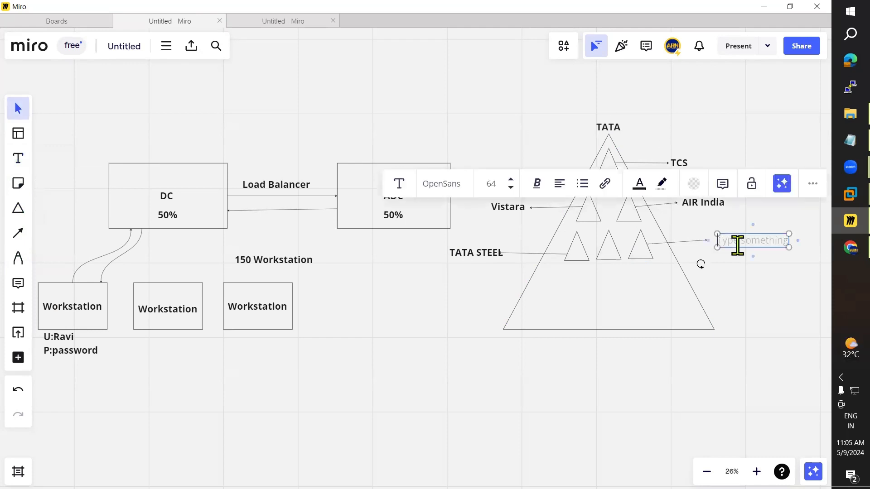
type("TAT")
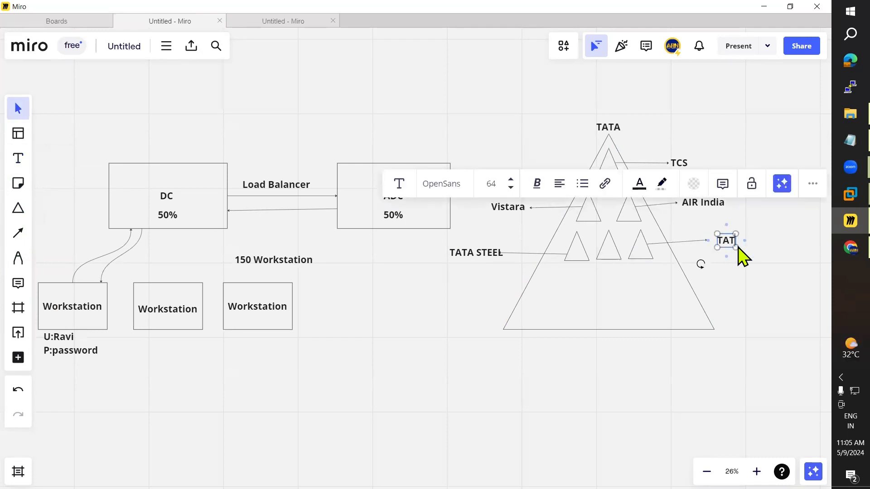
type("A Power")
left_click(751, 288)
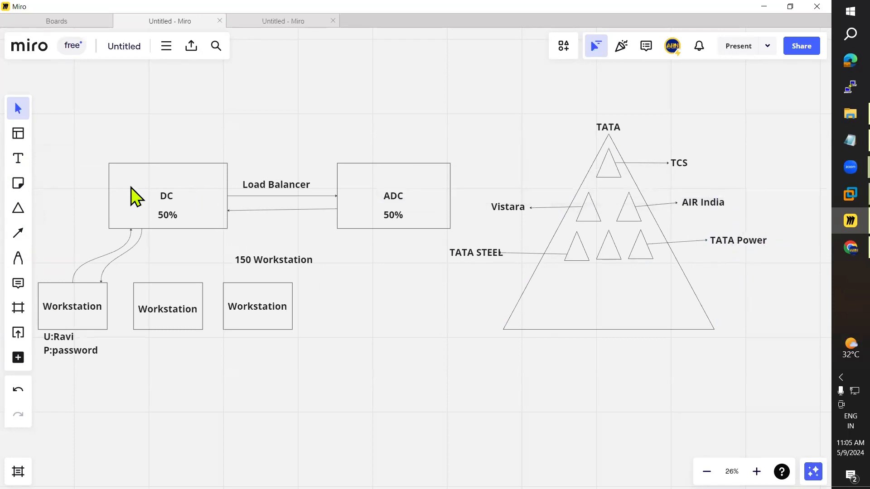
left_click(18, 233)
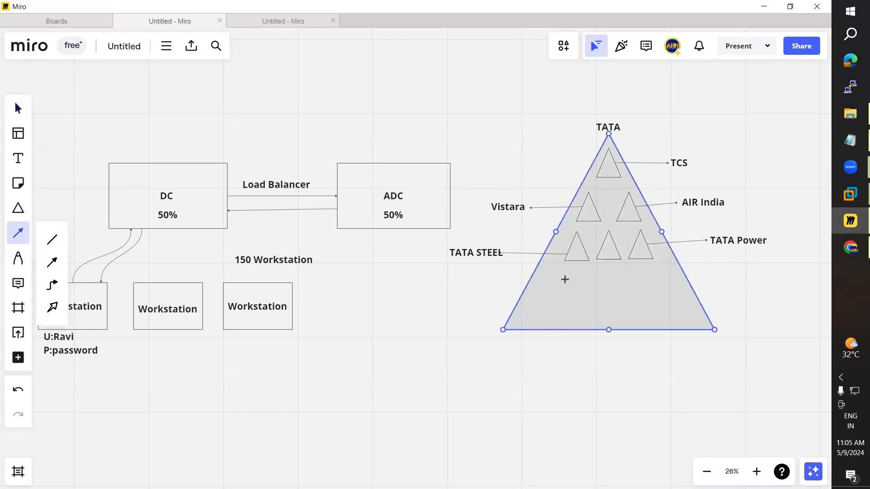
Step: Draw a wide triangle near the base of the big TATA triangle
left_click(18, 208)
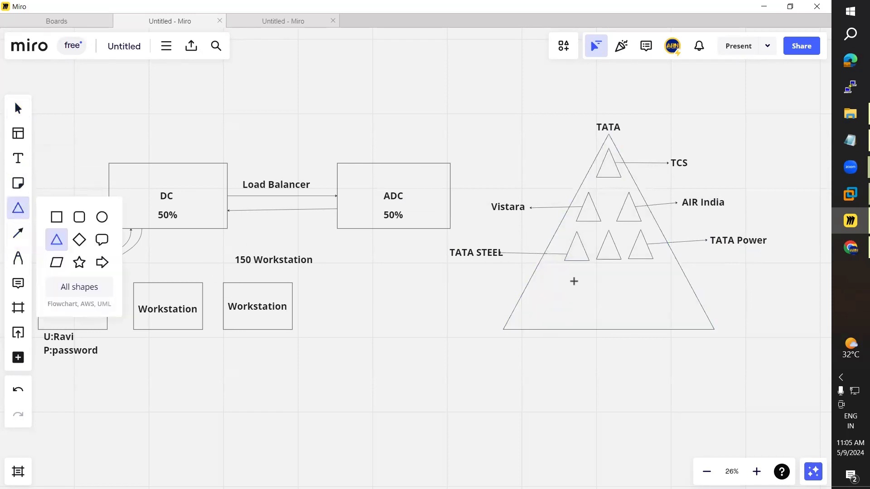
left_click_drag(573, 279, 617, 304)
left_click(638, 352)
Step: Run an arrow right from the new triangle to a 'TATA Hotels' label
left_click(18, 233)
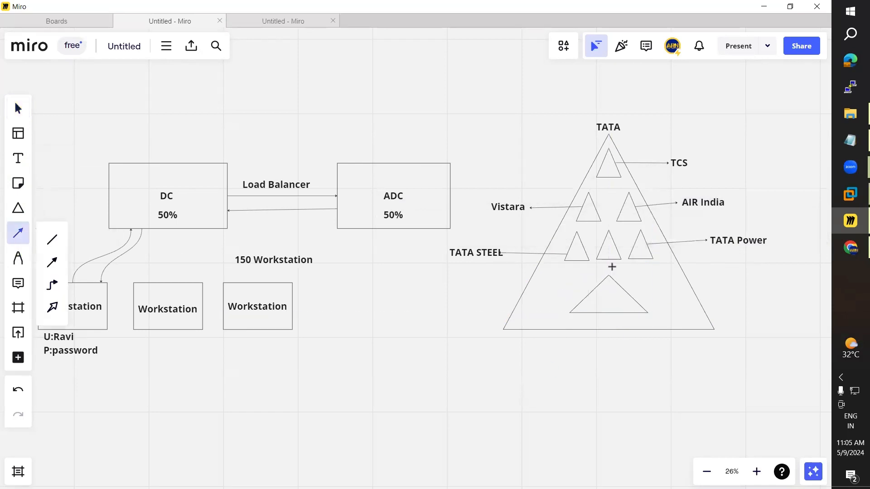
left_click_drag(629, 294, 738, 283)
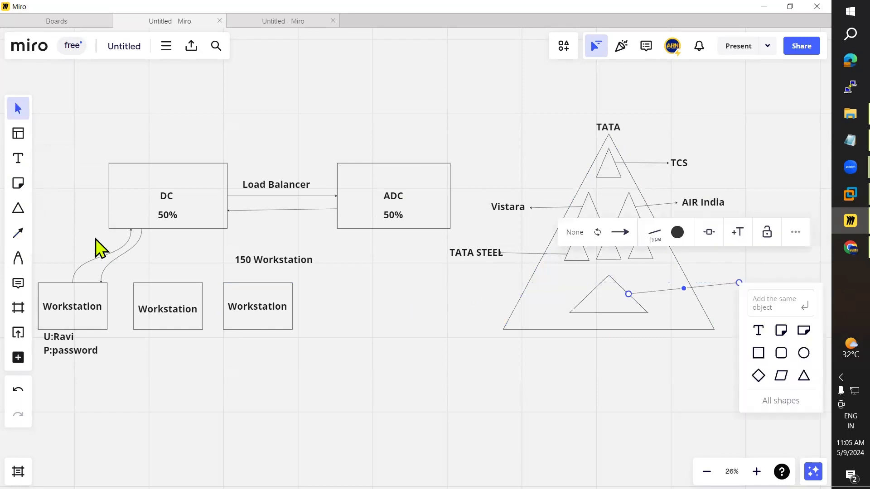
left_click(19, 168)
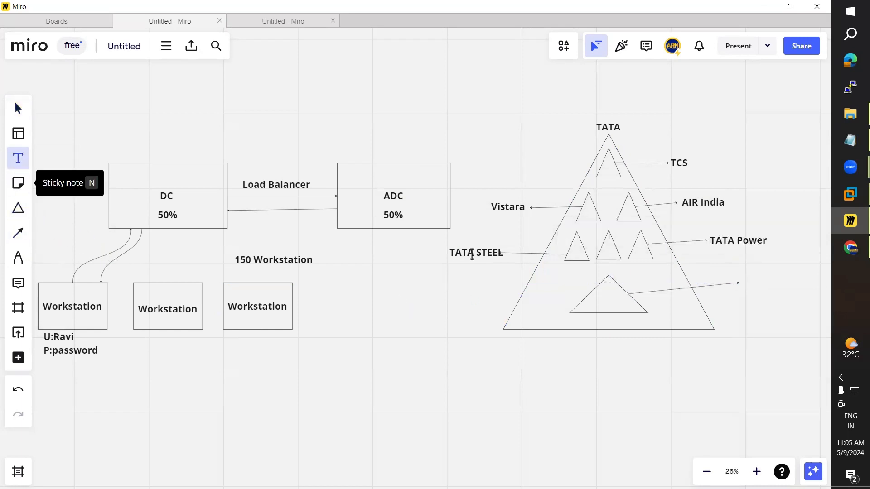
left_click(751, 281)
type("TAT")
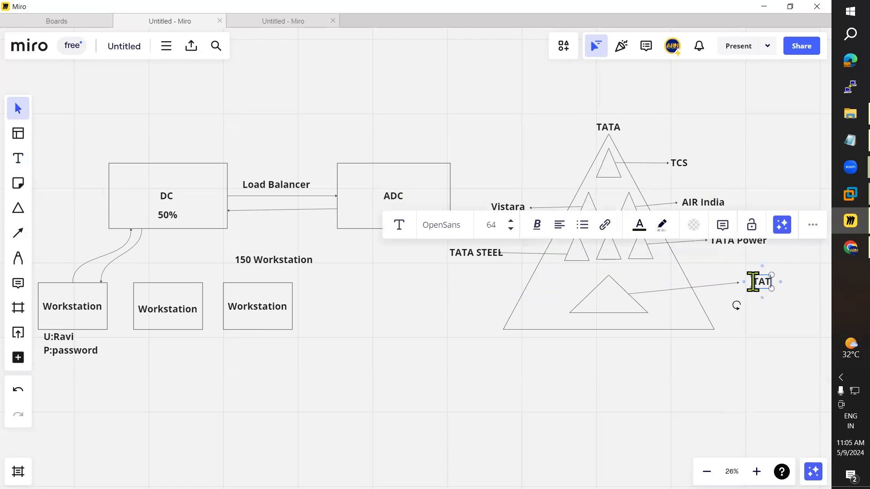
type("A Hotels")
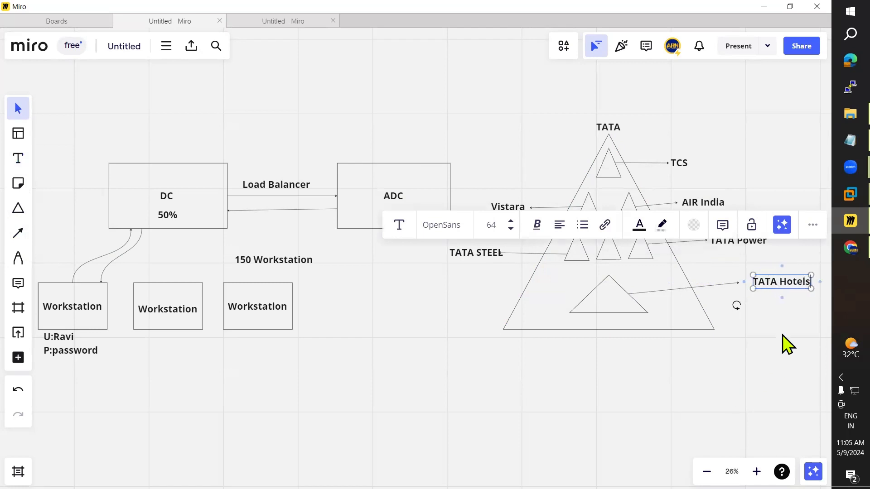
left_click(781, 304)
left_click_drag(775, 284, 769, 283)
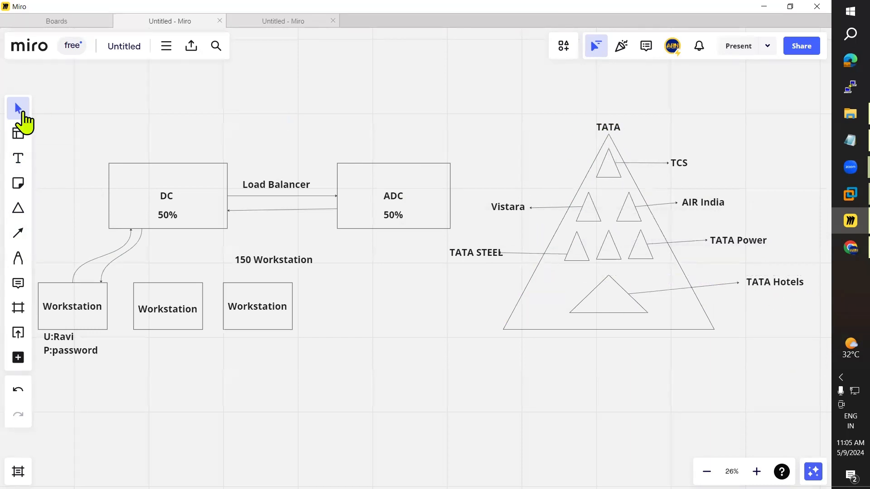
Step: Add a 'Forest' text label beside the TATA heading, aligned with it
left_click(18, 160)
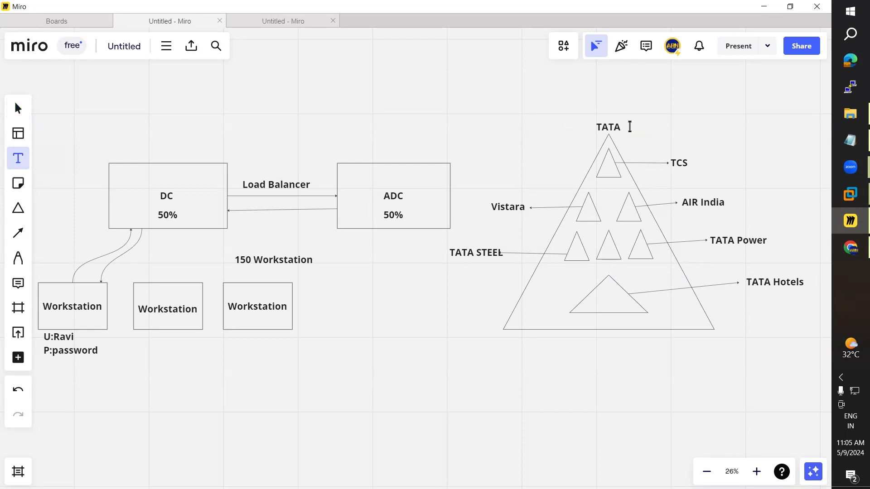
left_click(664, 125)
type("Forest")
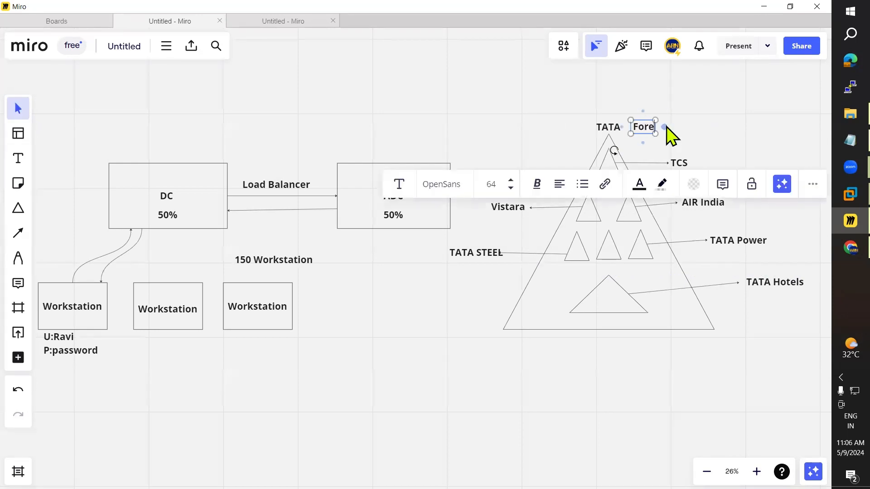
left_click(684, 140)
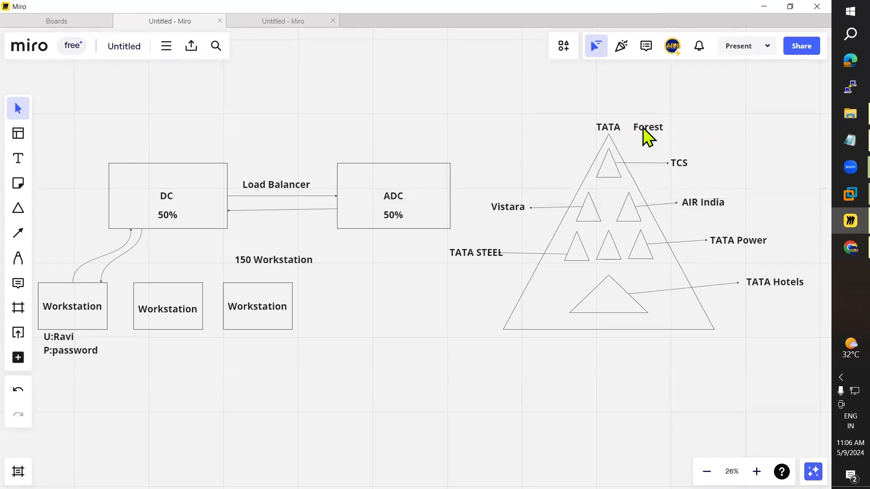
left_click_drag(647, 136, 645, 135)
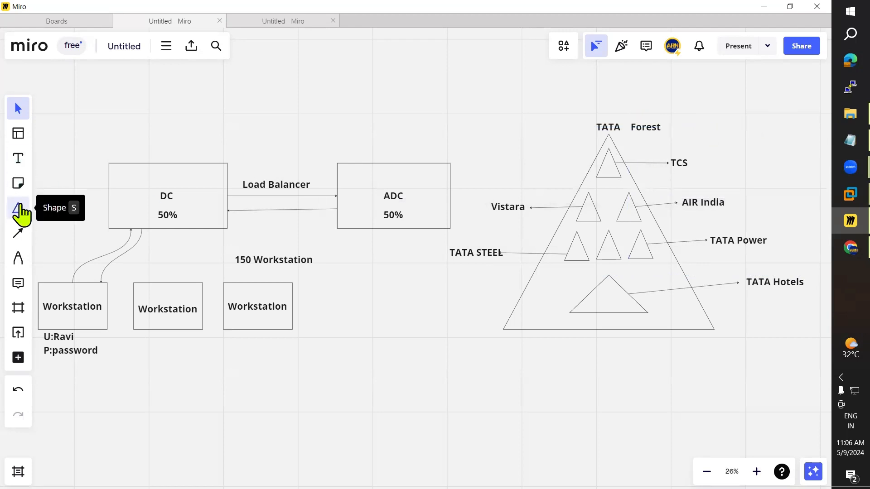
Step: Draw an arrow left from the top small triangle and label its end 'Tree'
left_click(18, 158)
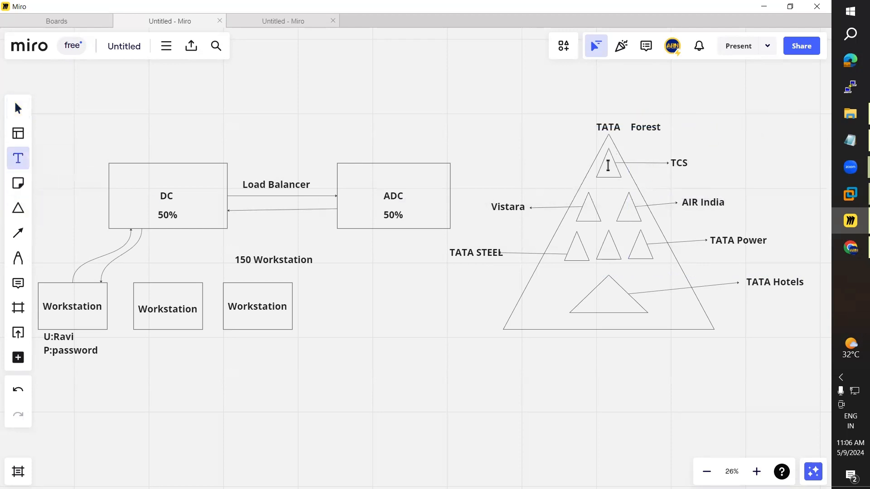
left_click(18, 233)
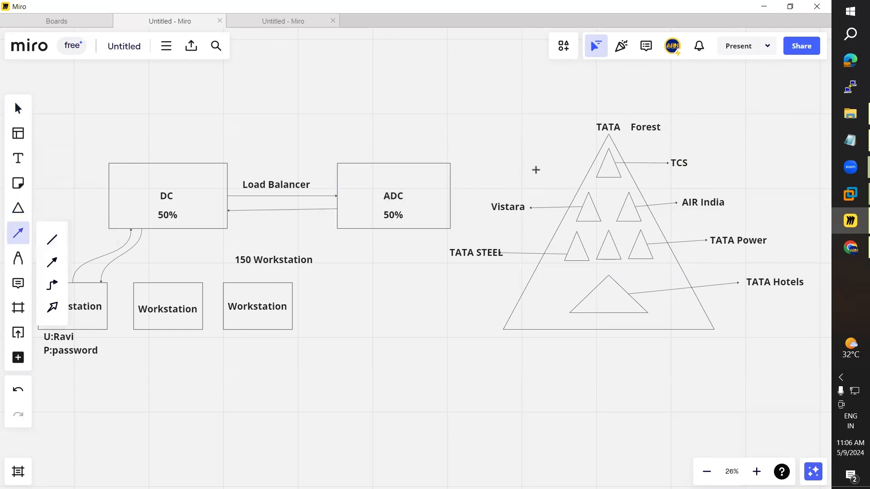
left_click(544, 155)
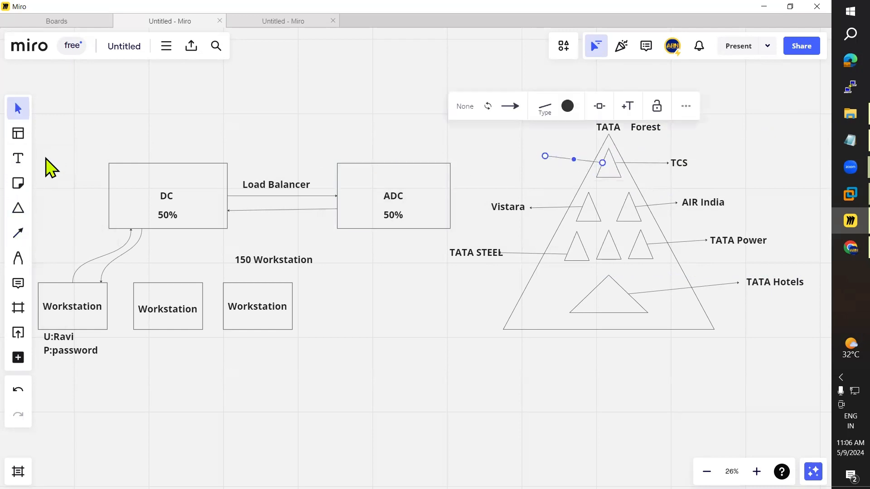
left_click(18, 158)
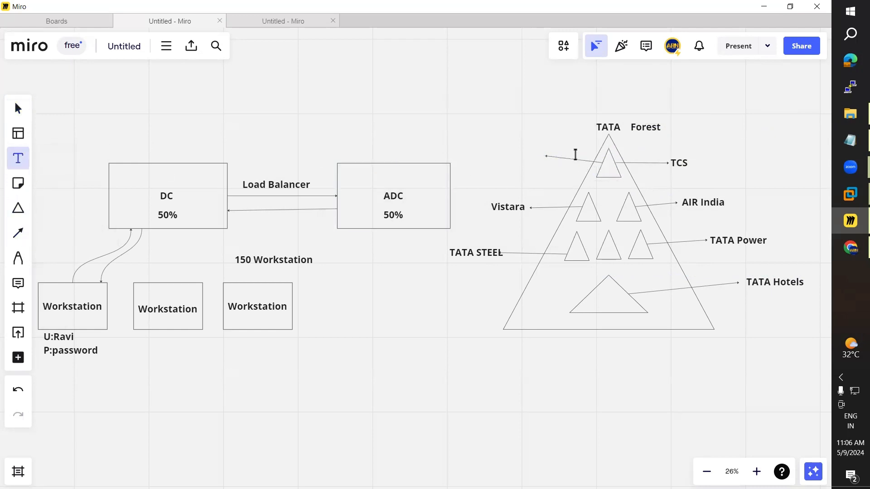
left_click(523, 153)
type("Tree")
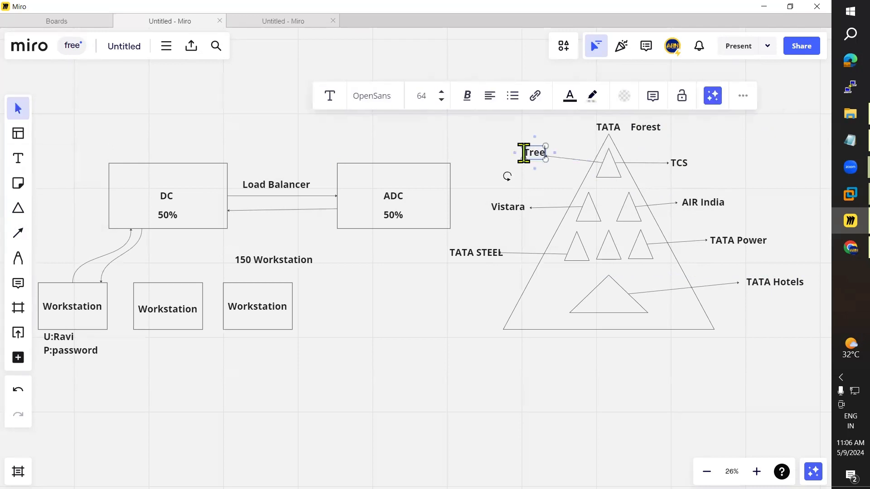
left_click(511, 181)
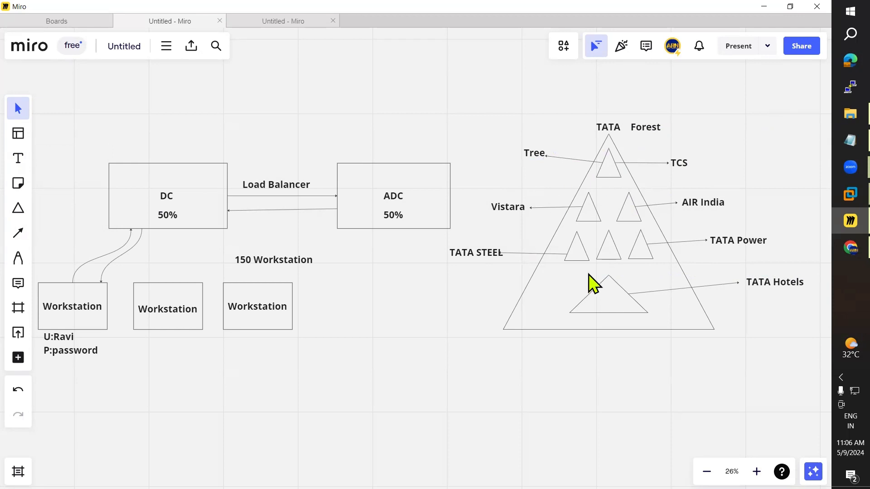
left_click(835, 134)
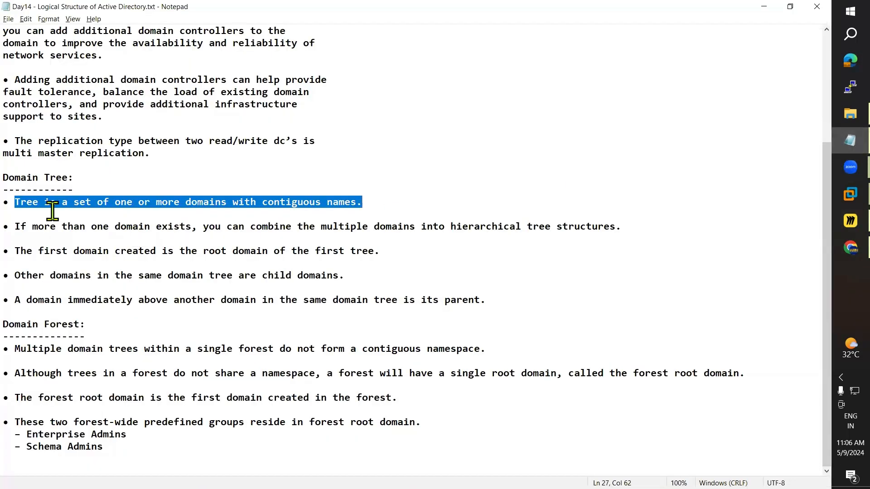
left_click(26, 215)
left_click_drag(19, 201, 356, 203)
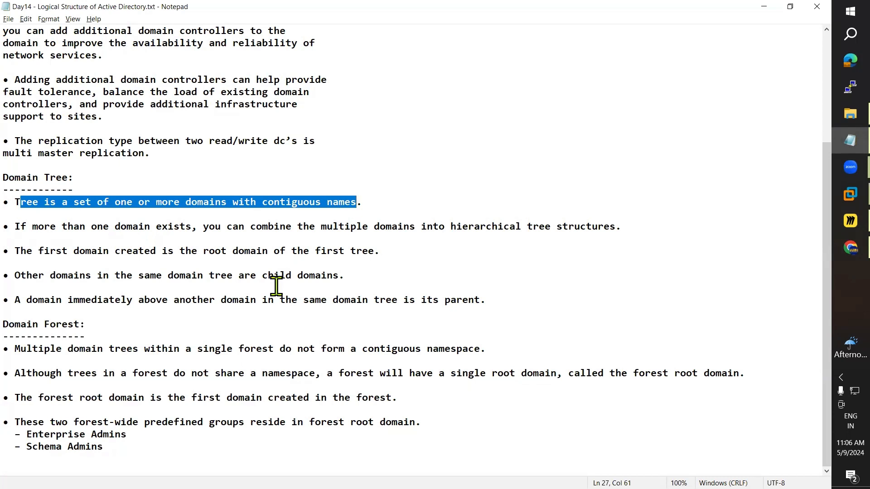
key("alt+Tab")
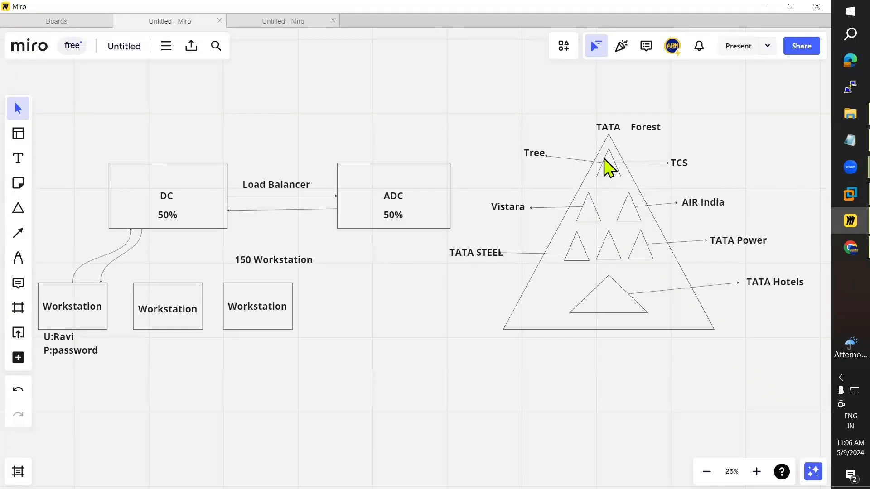
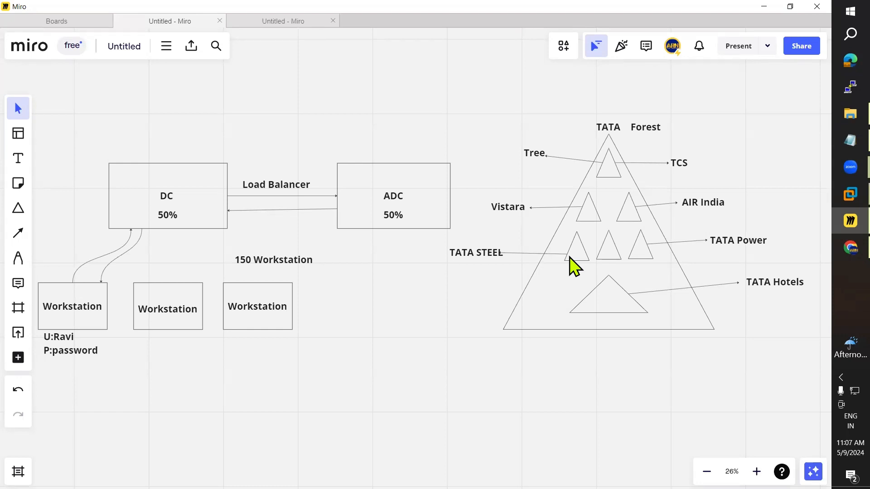
Step: Highlight the Configuring Child Domain topic and the domain tree definition in the notes
key("alt+Tab")
scroll(107, 241, "up", 4)
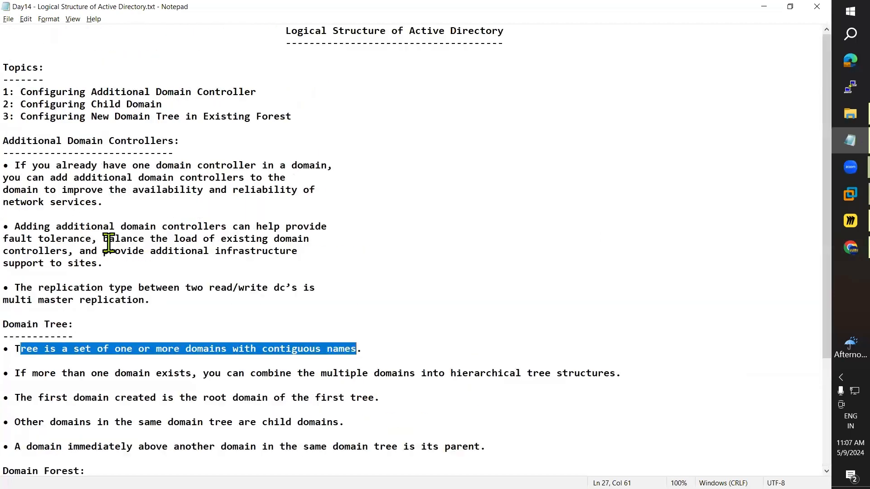
left_click(23, 107)
left_click_drag(23, 107, 162, 105)
key("alt+Tab")
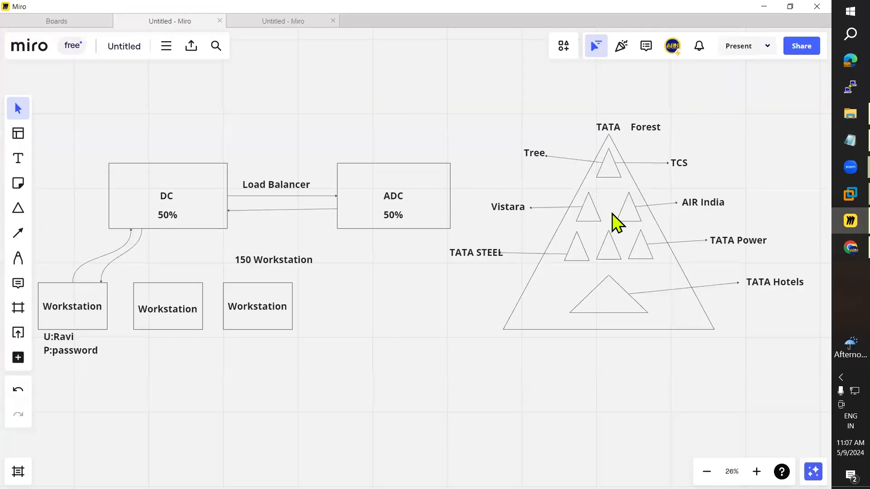
key("alt+Tab")
key("alt+Tab")
key("alt+Tab")
scroll(20, 287, "down", 1)
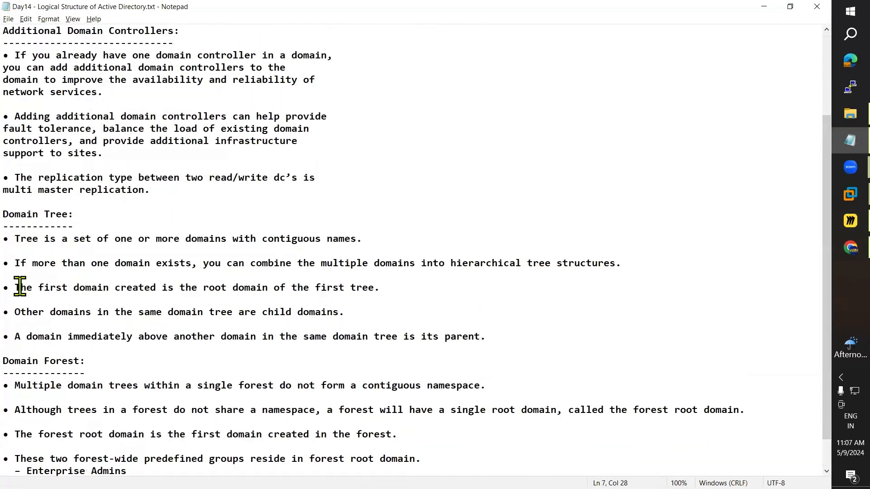
left_click_drag(18, 252, 315, 240)
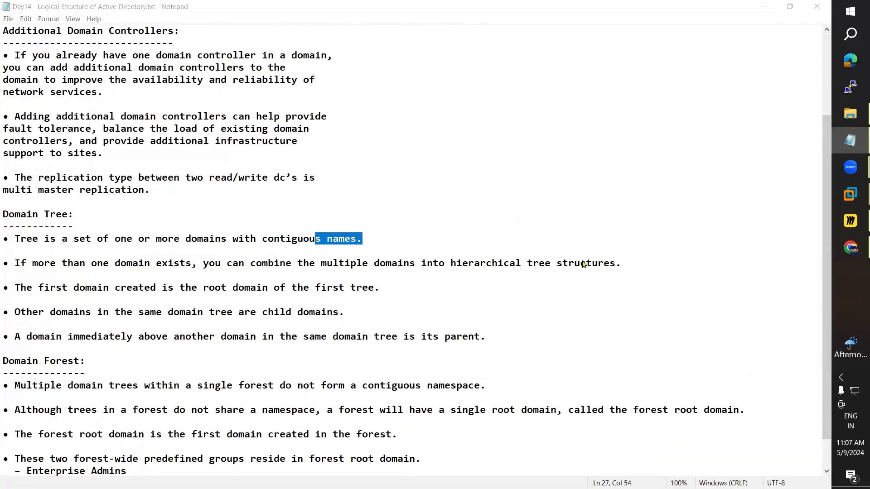
key("alt+Tab")
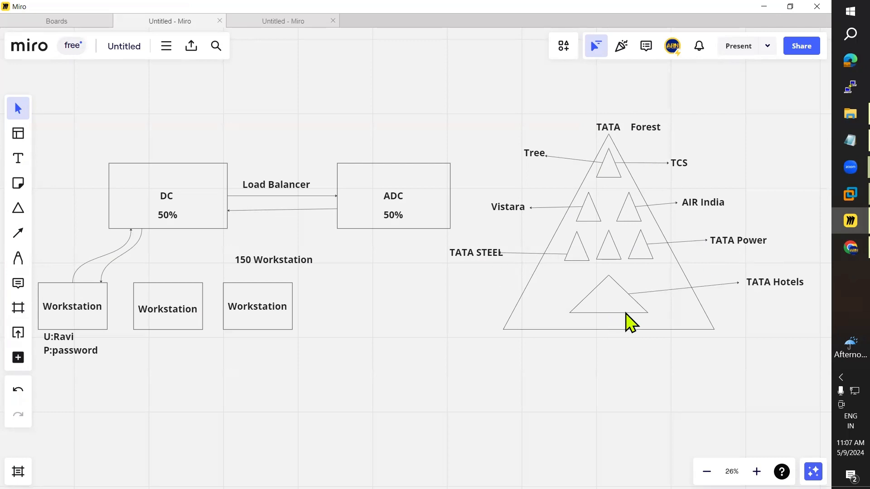
Step: Re-highlight the sentence defining a domain tree in the Active Directory notes
key("alt+Tab")
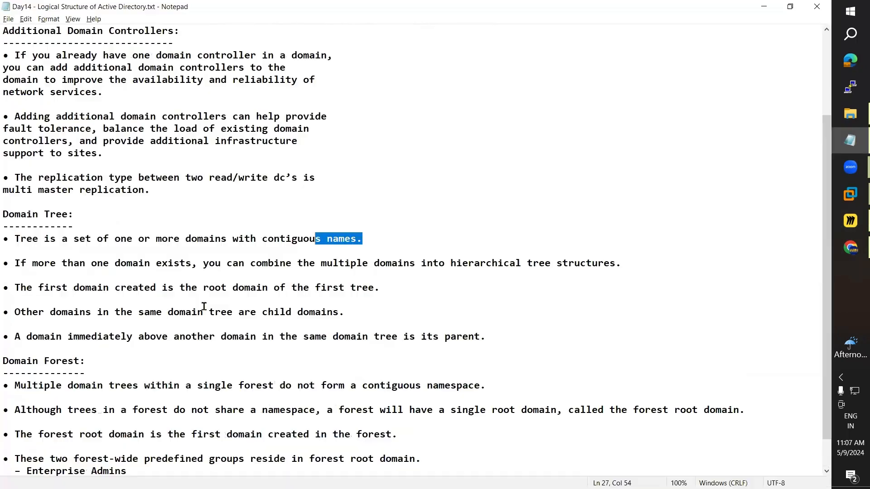
left_click(18, 264)
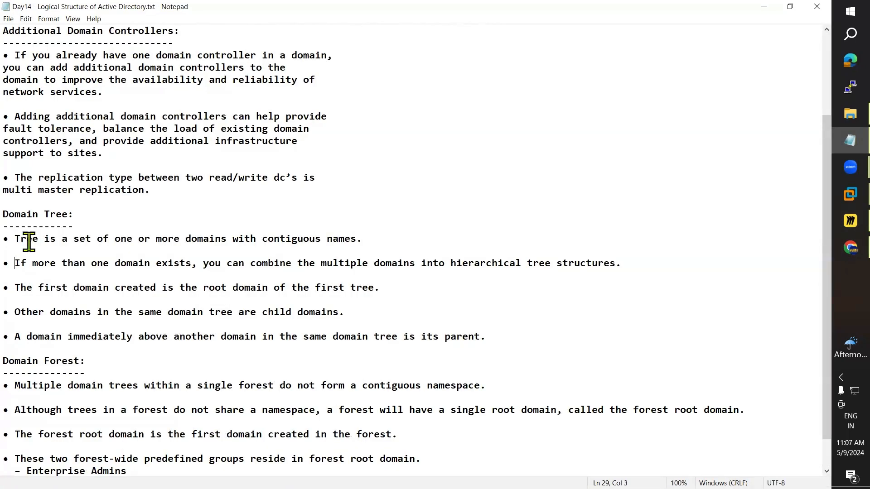
key("alt+Tab")
key("alt+Tab")
left_click_drag(18, 240, 354, 240)
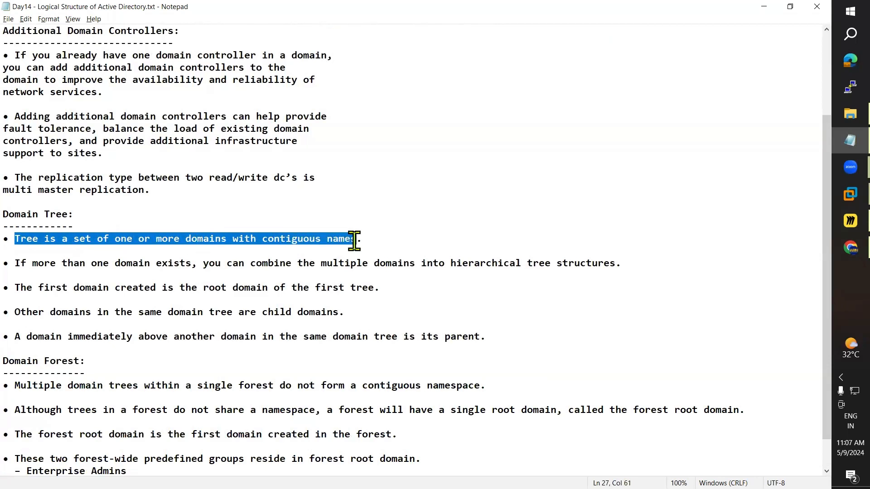
key("alt")
key("alt+Tab")
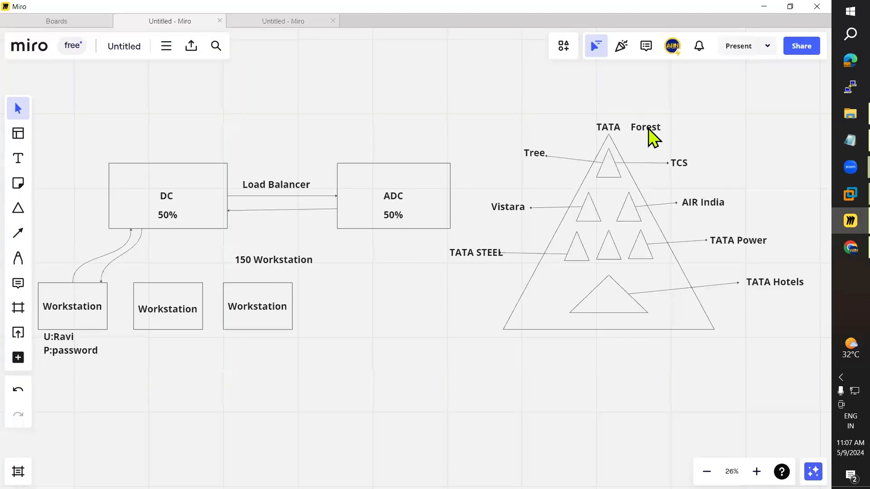
Step: Draw a connector line leftward from the middle small triangle of the TATA diagram
left_click(18, 208)
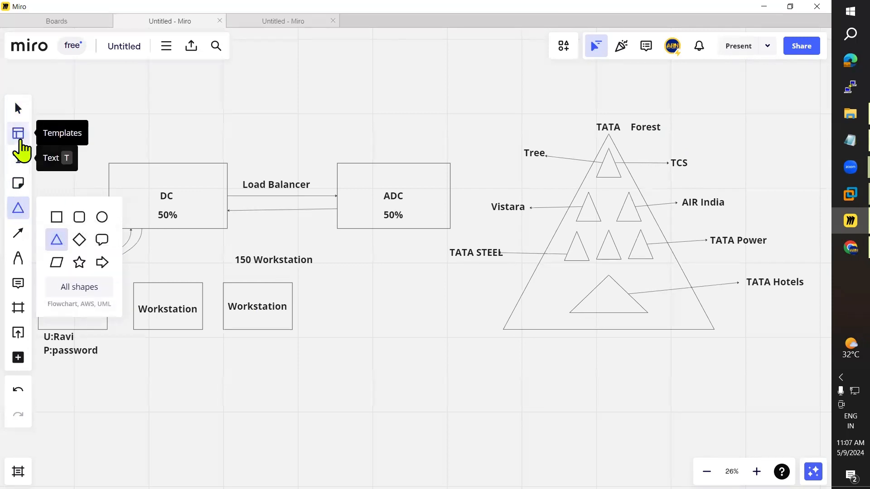
left_click(20, 110)
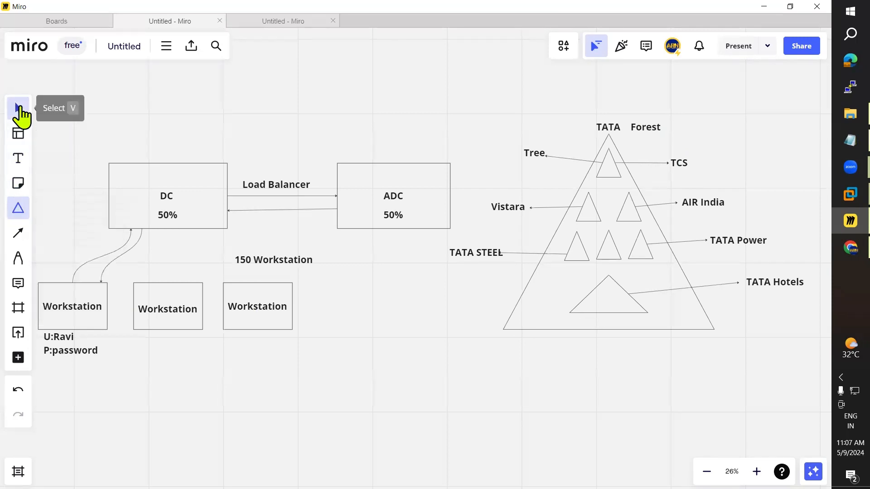
left_click(615, 306)
left_click(388, 331)
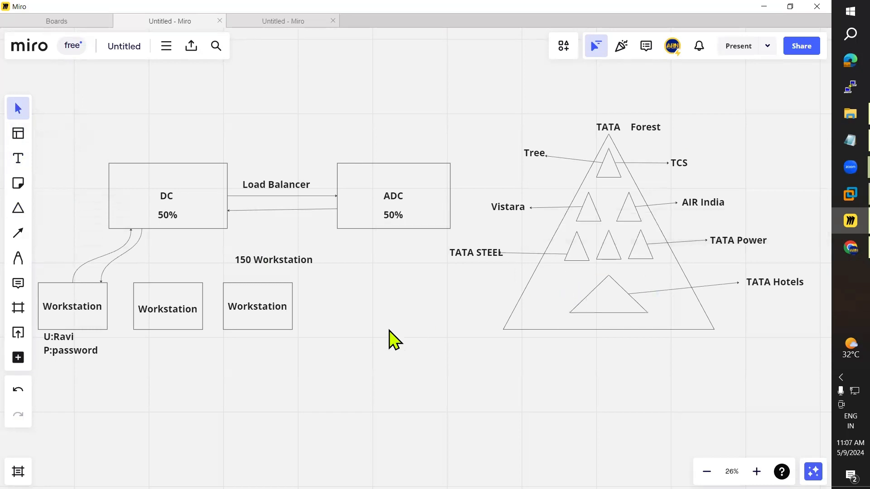
left_click(18, 233)
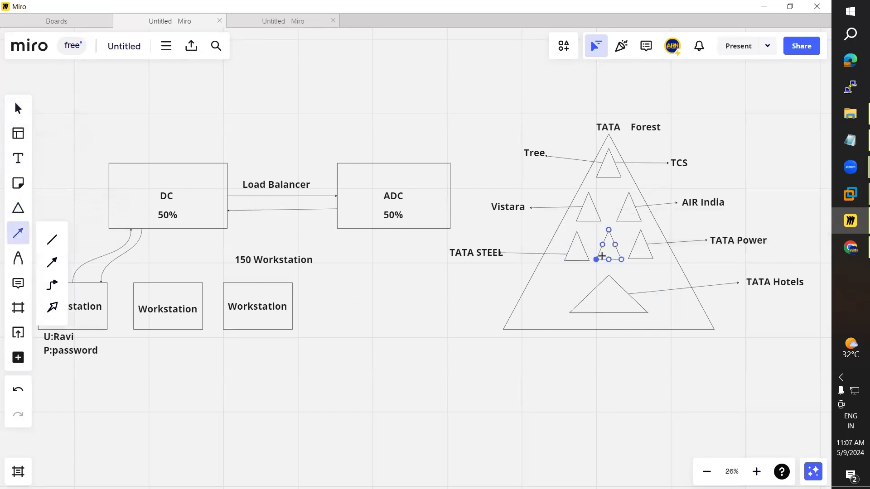
left_click_drag(594, 259, 485, 293)
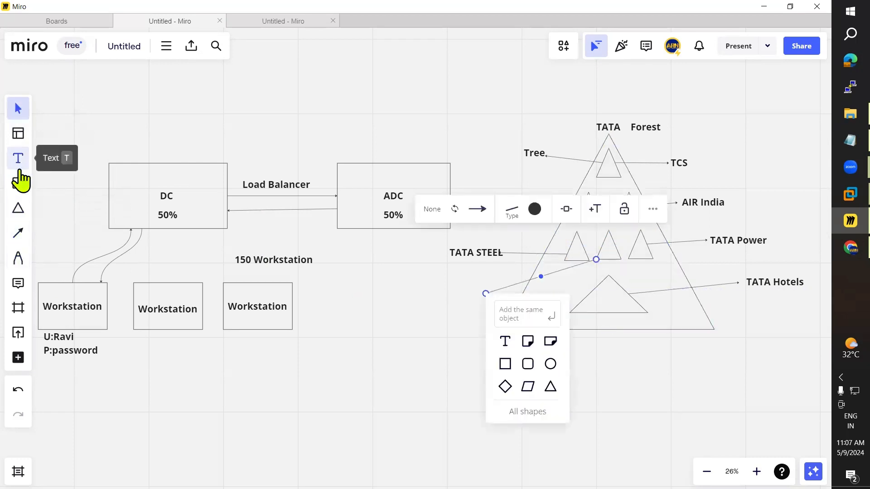
Step: Add a 'StarBucks' text label and move it to the end of the new line
left_click(19, 158)
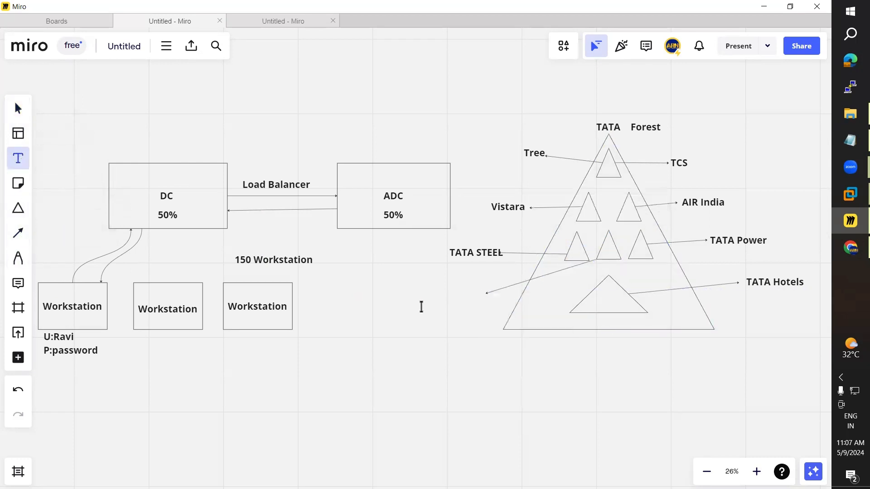
left_click(405, 305)
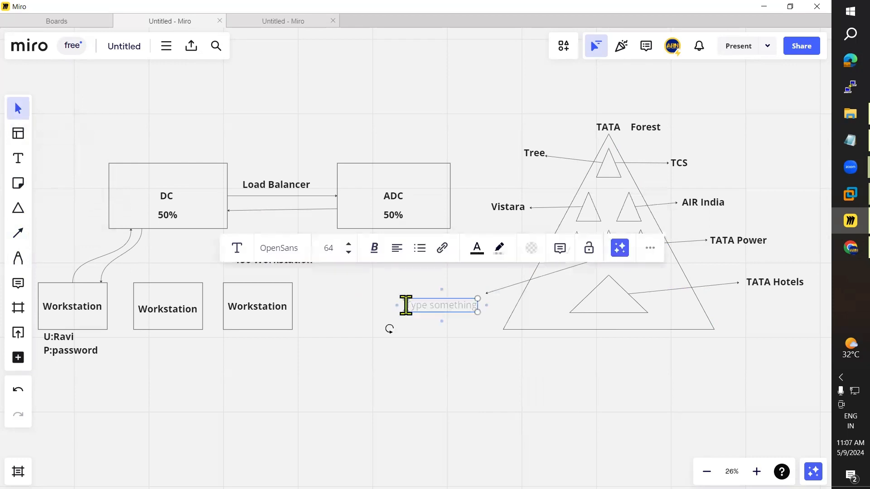
type("Sta")
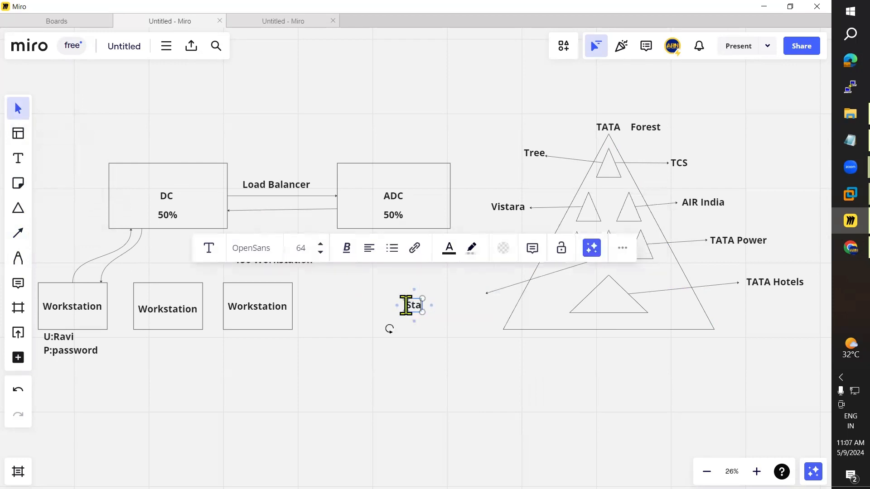
type("rBucks")
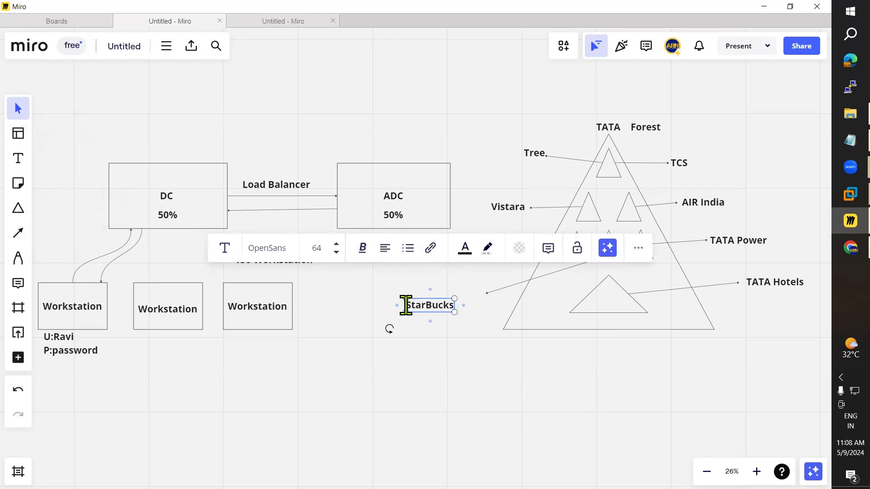
left_click(441, 349)
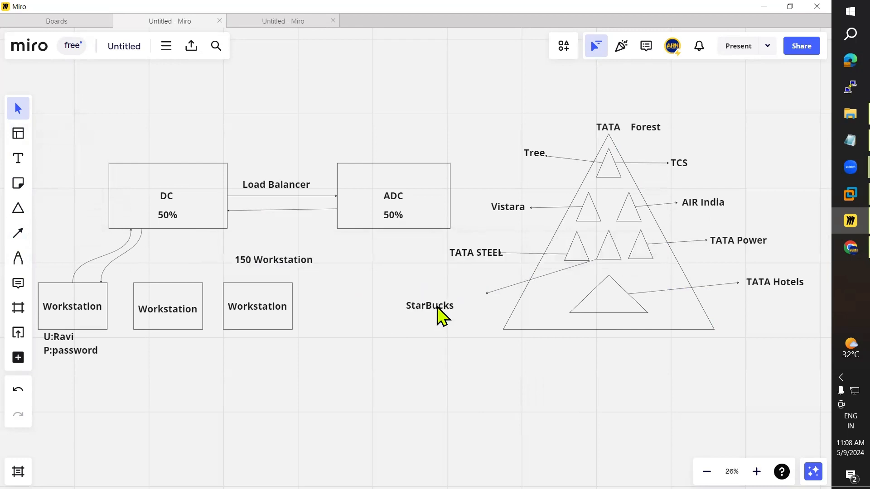
left_click_drag(441, 313, 468, 308)
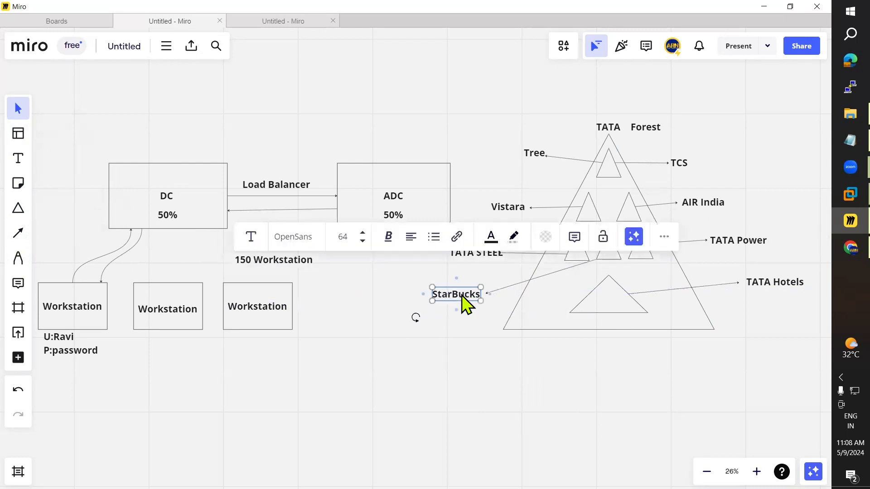
left_click(450, 366)
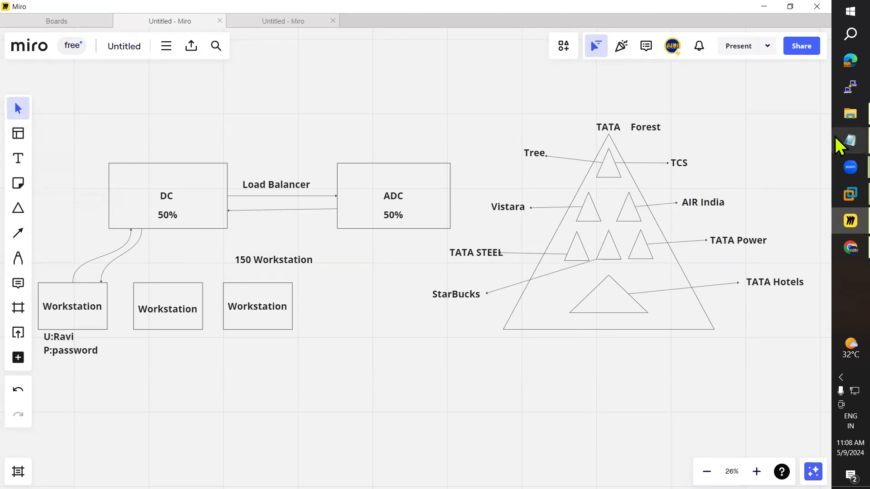
Step: Sign in to the DC virtual machine using Ctrl+Alt+Del and the administrator password
mouse_move(838, 192)
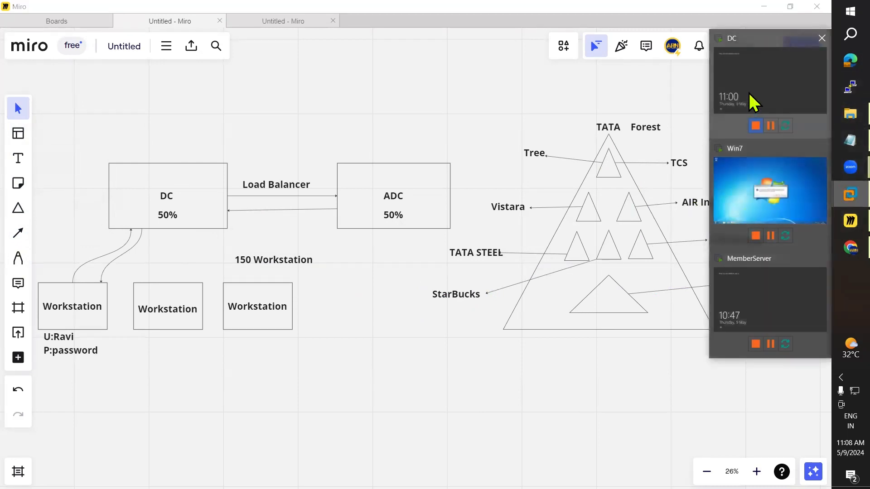
left_click(751, 101)
left_click(72, 23)
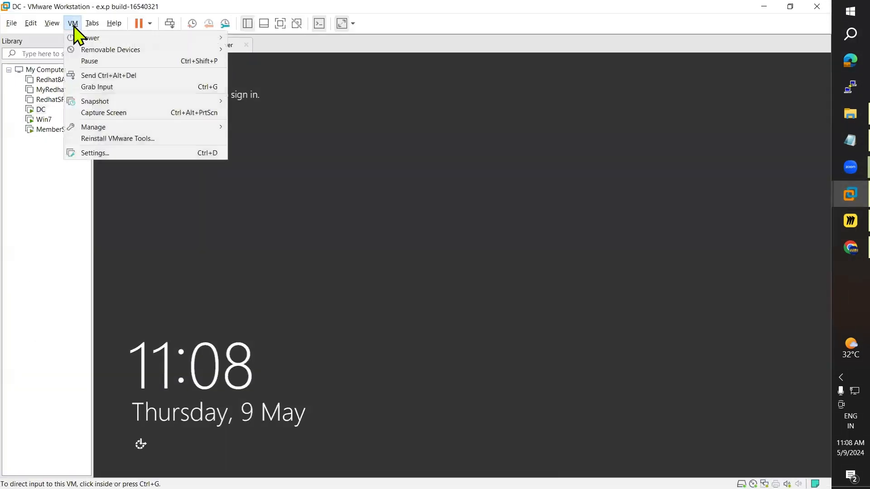
left_click(119, 74)
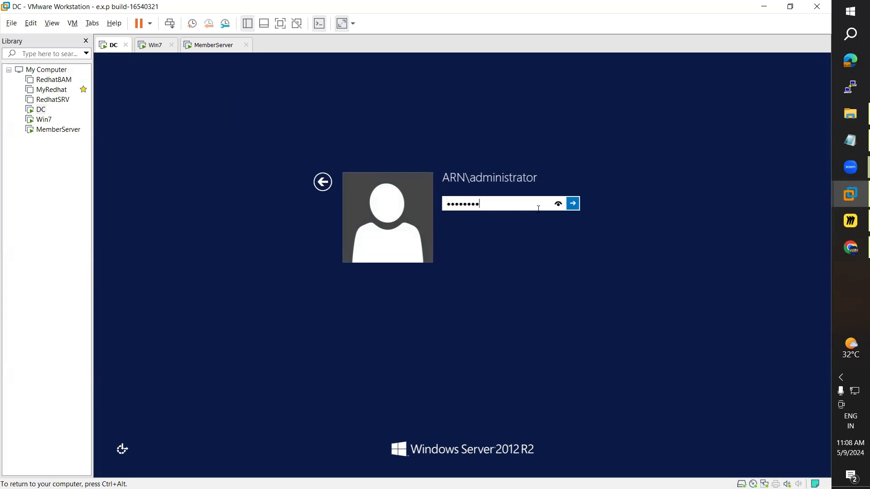
key("Return")
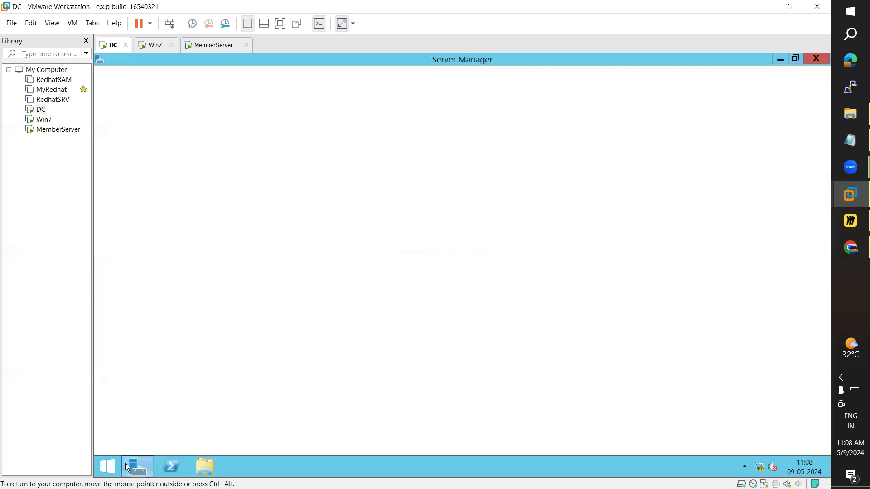
Step: Compare DC's Server Manager Local Server properties with the Miro diagram, ending on Miro
mouse_move(125, 463)
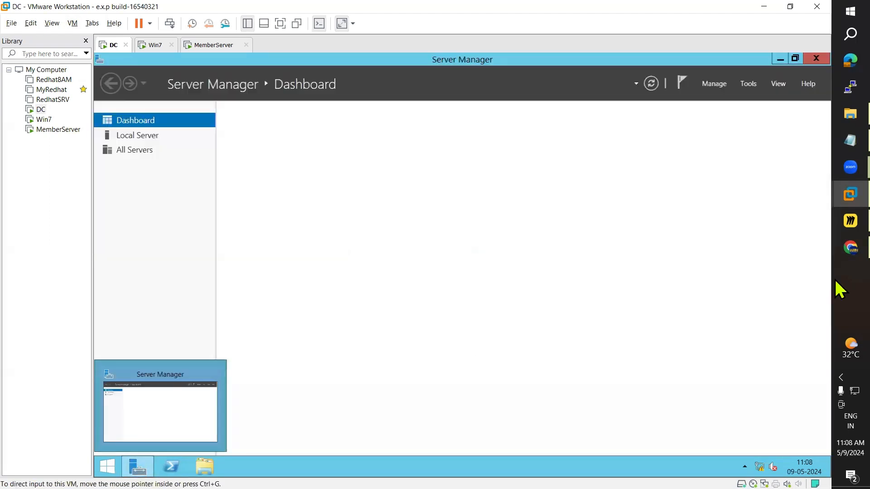
left_click(836, 220)
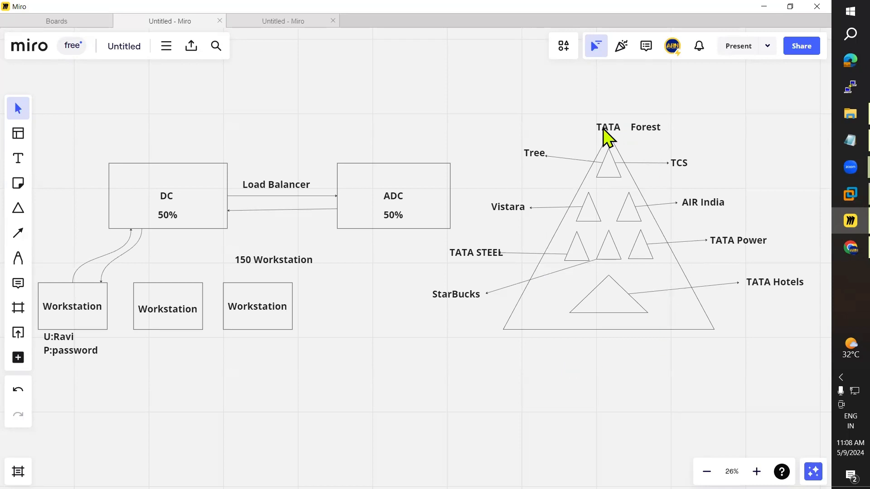
left_click(835, 219)
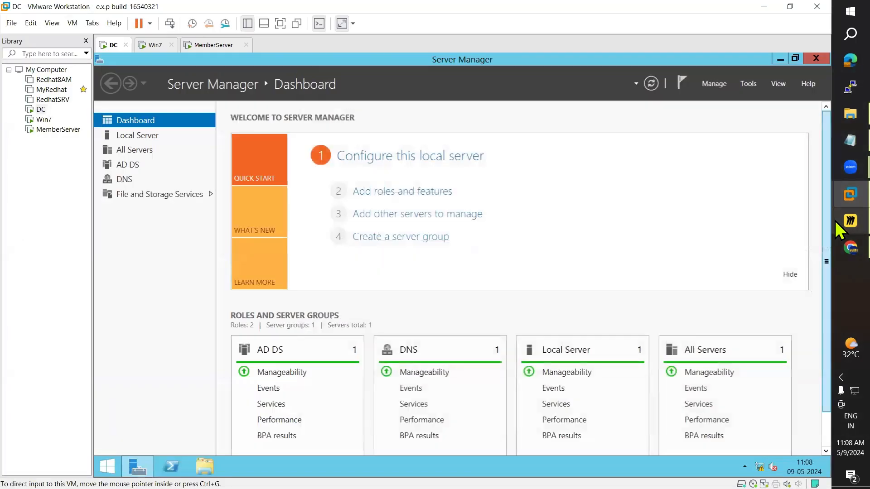
left_click(835, 221)
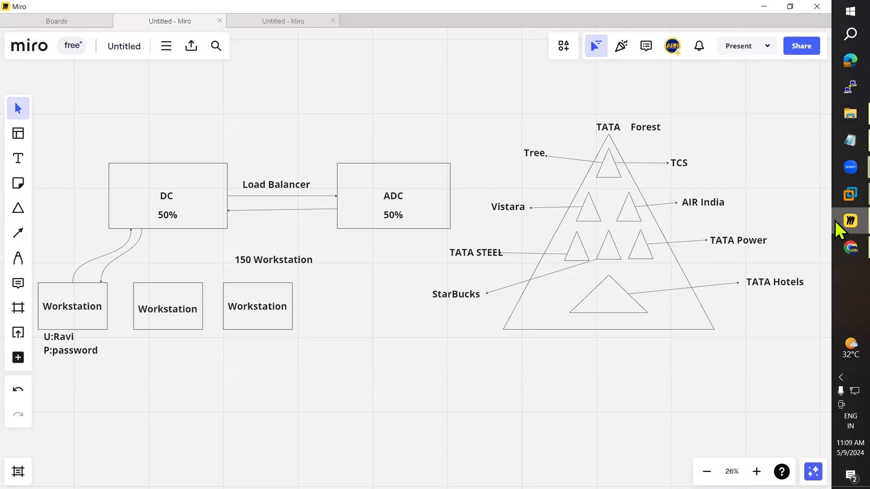
left_click(850, 194)
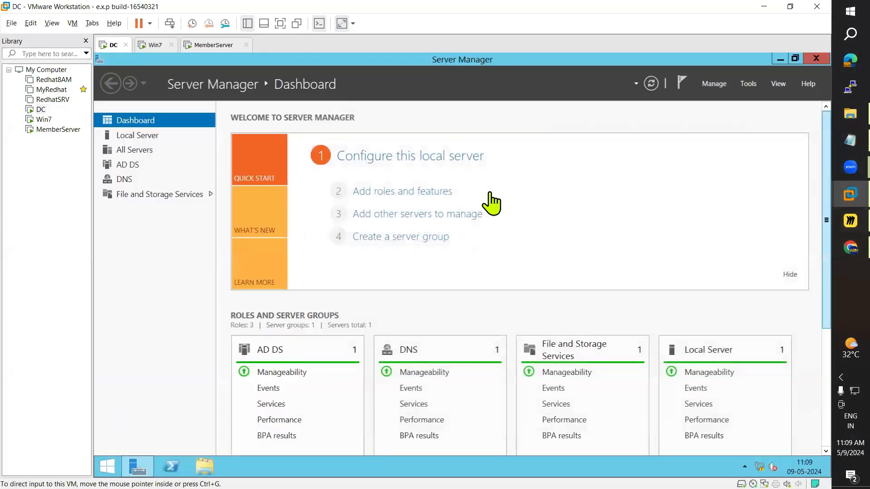
left_click(120, 136)
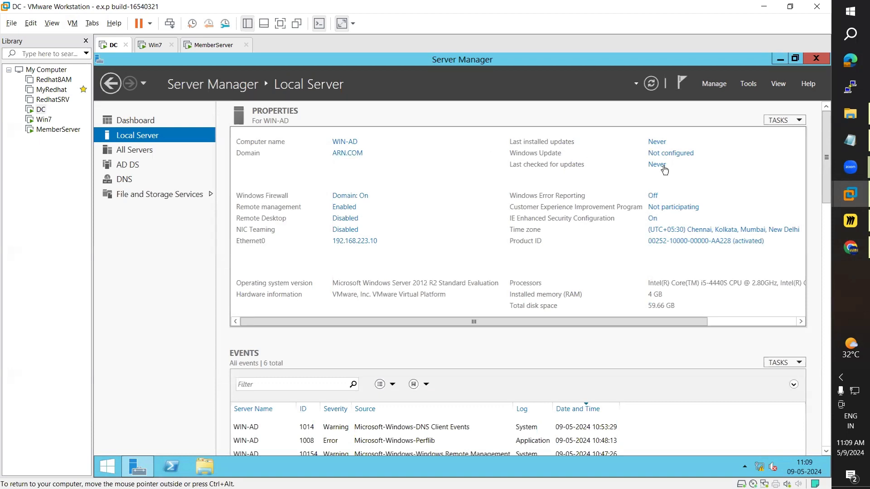
mouse_move(835, 142)
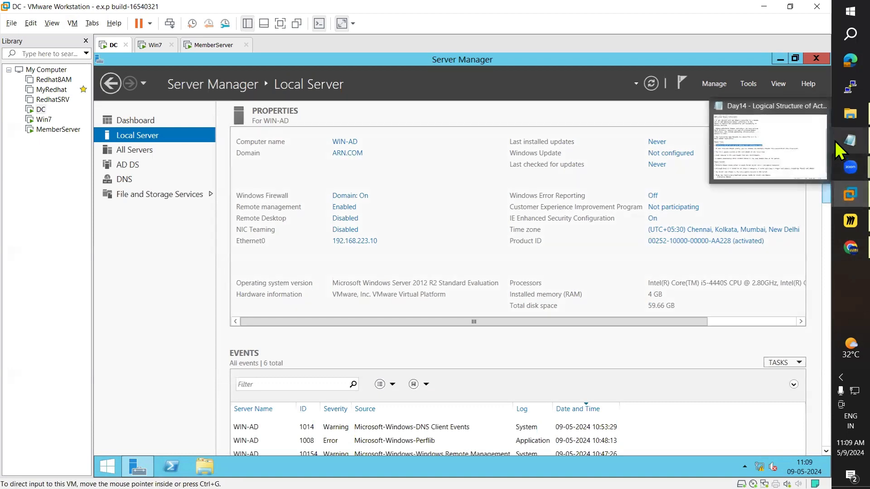
left_click(837, 218)
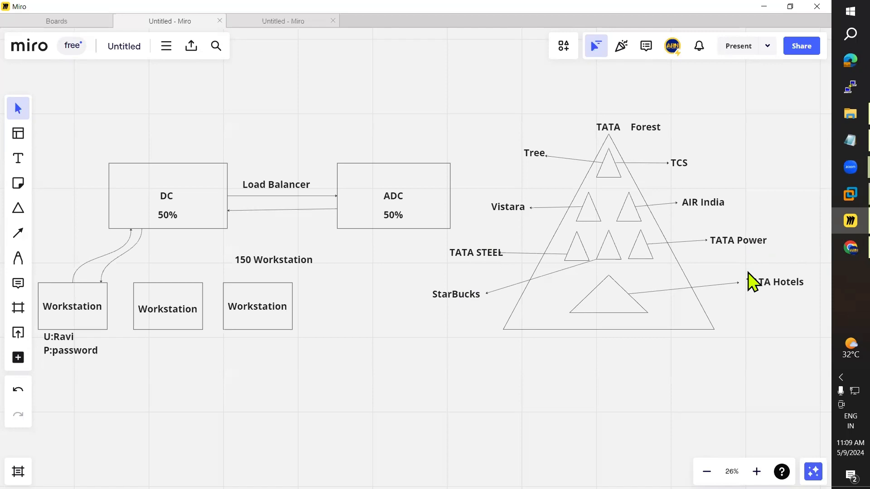
left_click(837, 138)
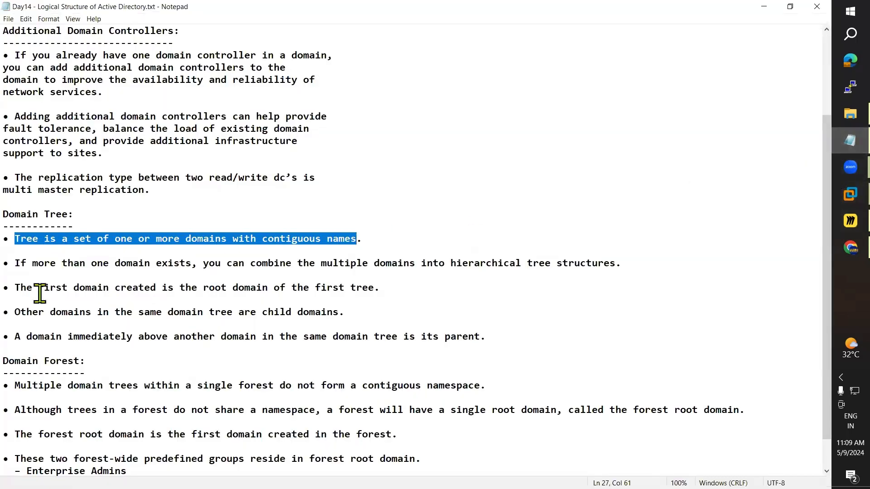
left_click_drag(20, 288, 387, 287)
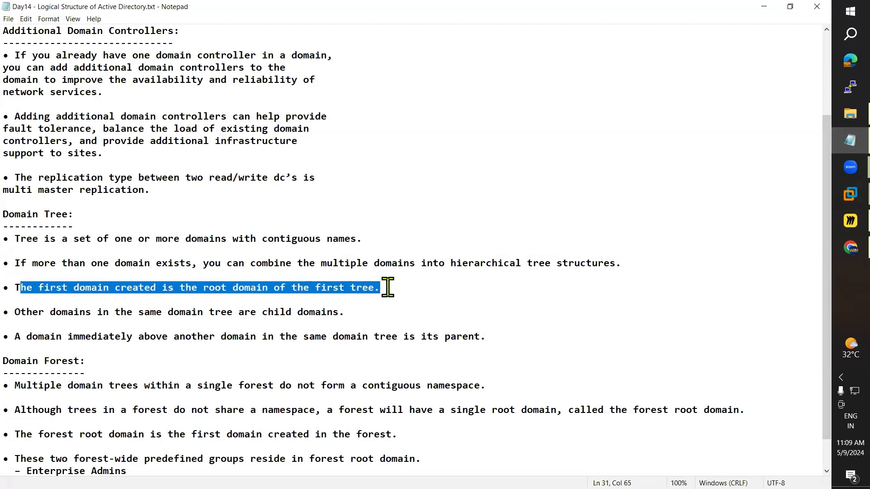
key("alt+Tab")
key("alt+Tab")
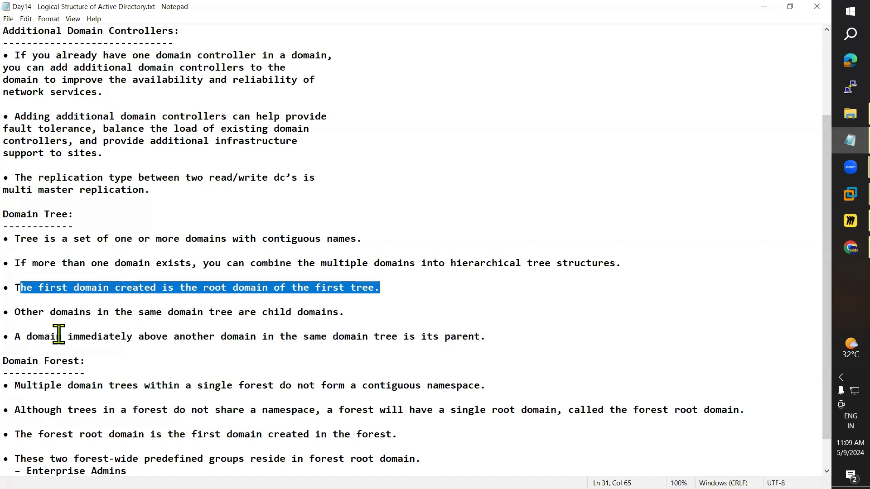
left_click_drag(15, 312, 332, 312)
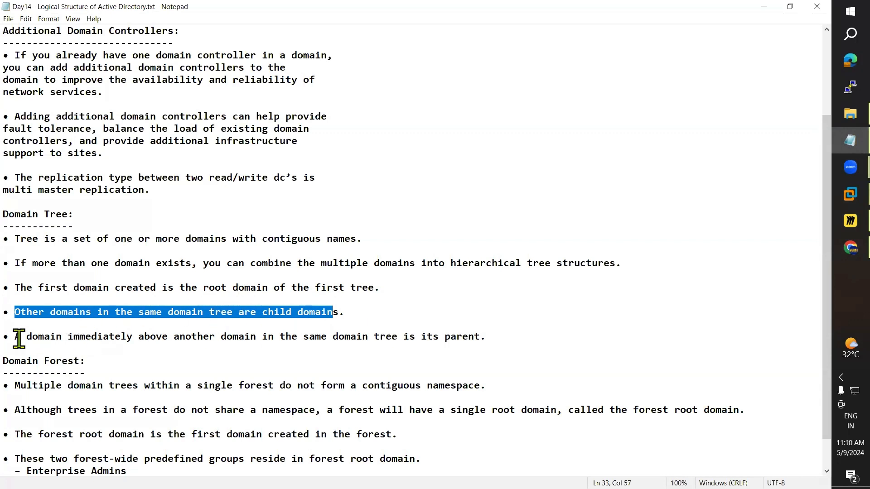
left_click_drag(20, 337, 486, 338)
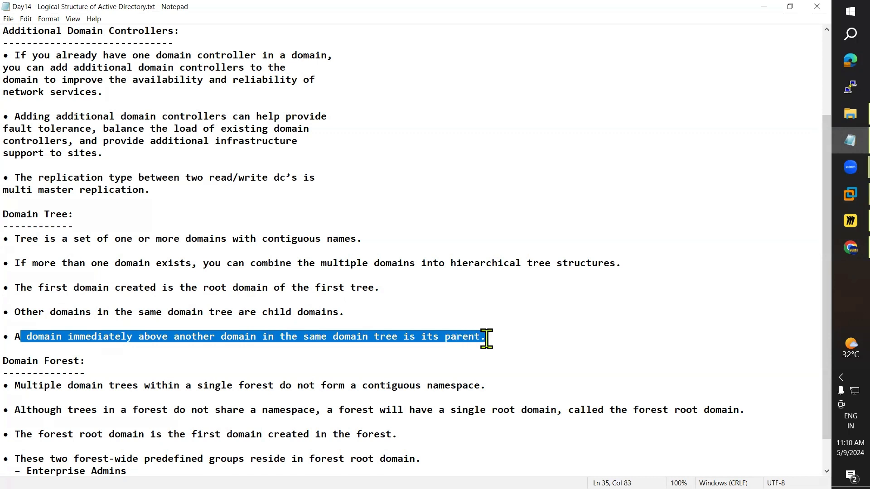
left_click(417, 300)
scroll(417, 301, "down", 1)
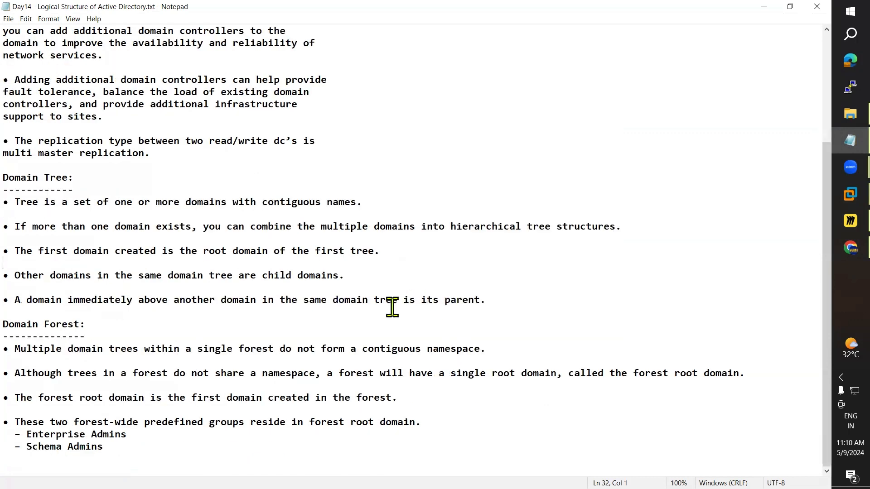
left_click(21, 315)
left_click_drag(15, 349, 358, 348)
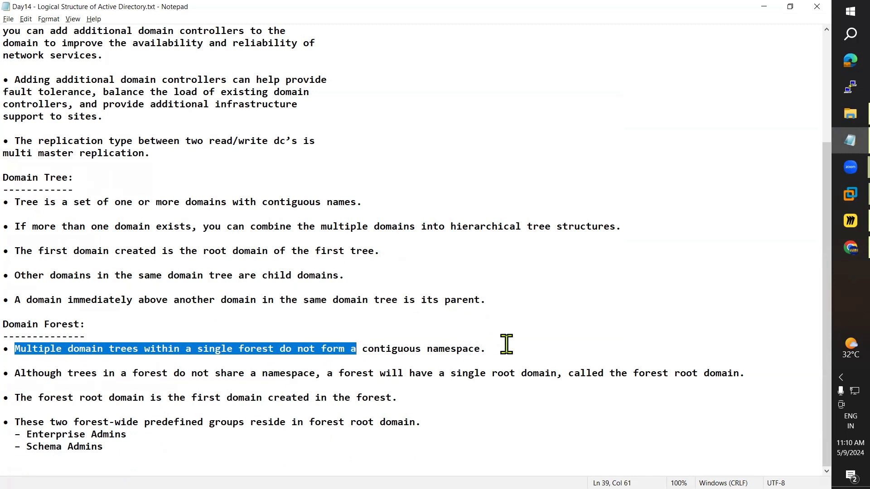
key("alt+Tab")
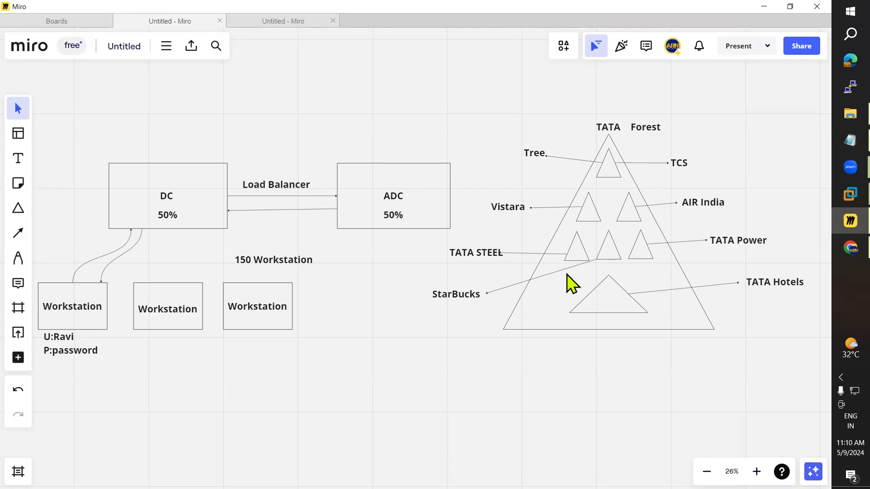
key("alt+Tab")
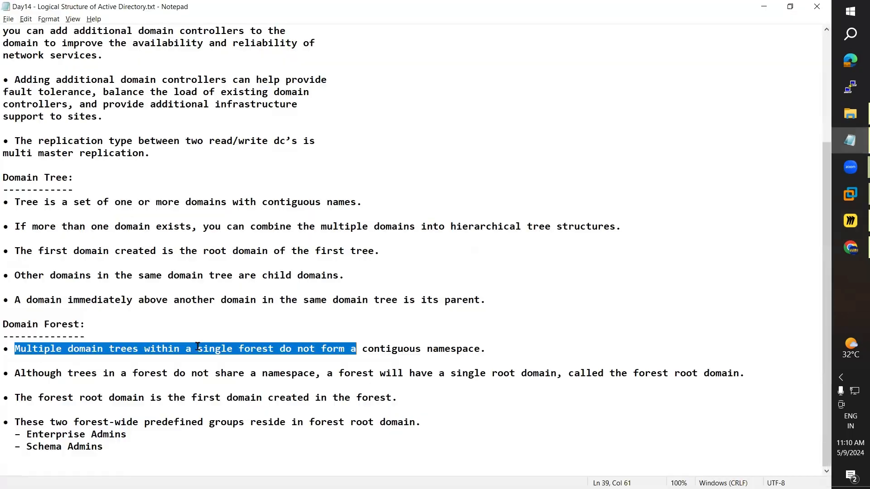
left_click_drag(55, 360, 144, 346)
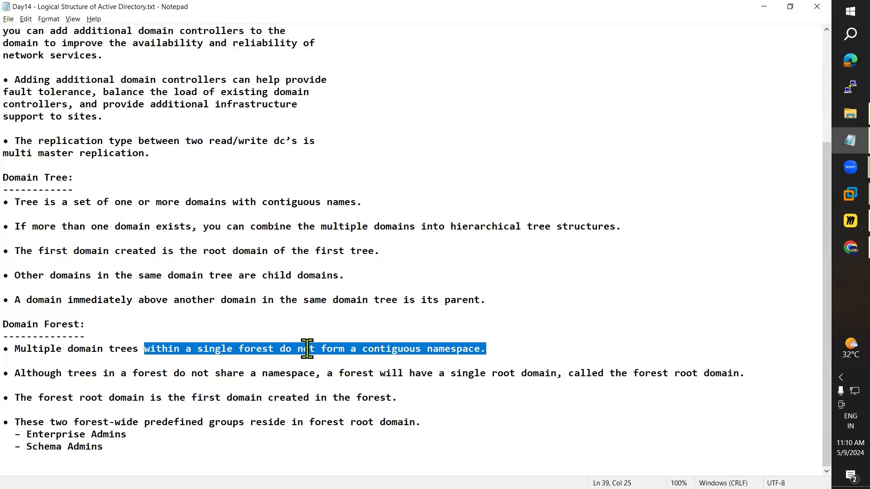
left_click_drag(285, 349, 535, 343)
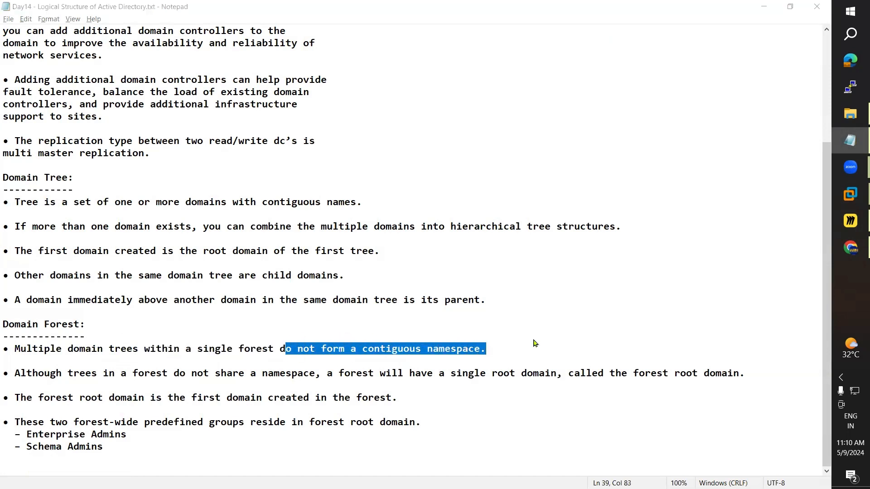
key("alt+Tab")
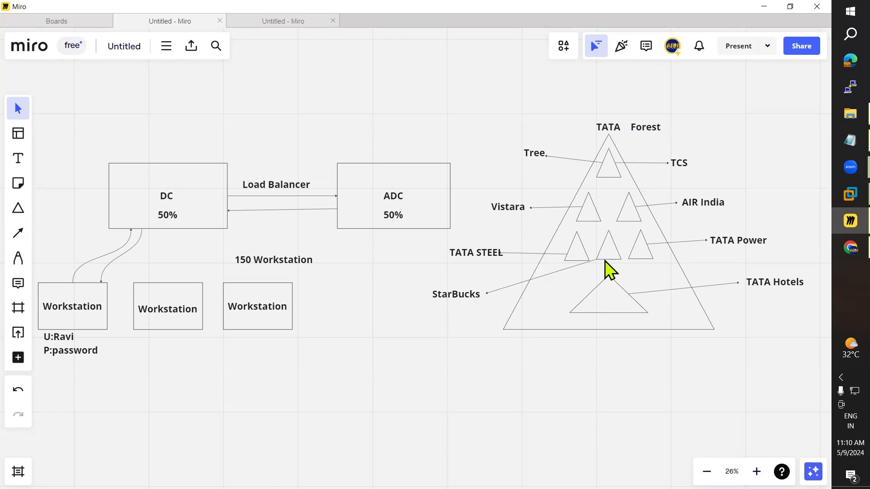
key("alt+Tab")
left_click_drag(18, 374, 85, 372)
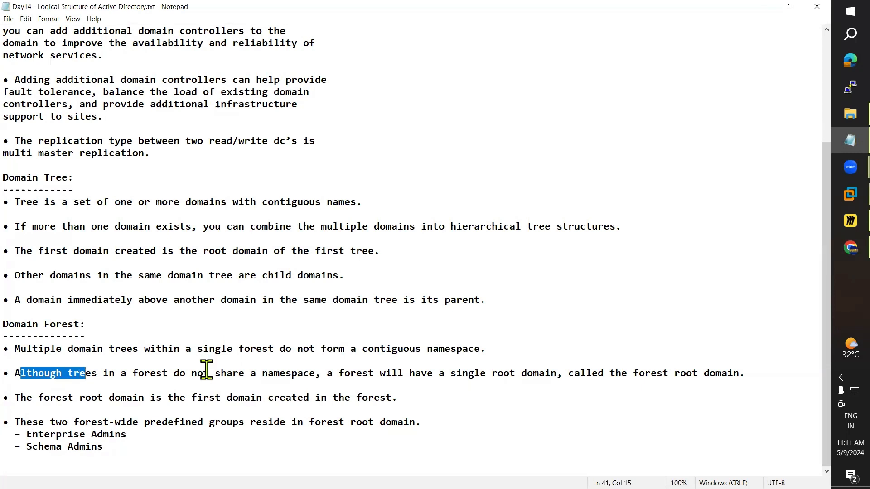
left_click_drag(187, 373, 324, 372)
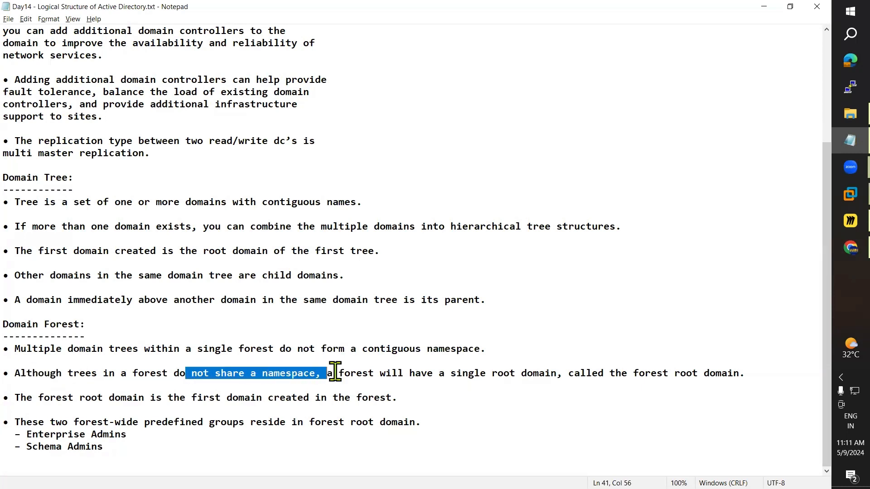
left_click(339, 373)
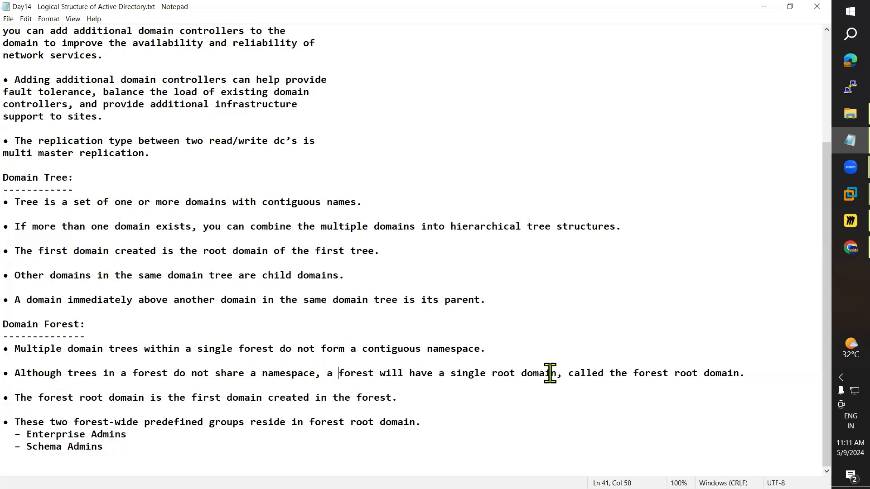
left_click_drag(573, 373, 739, 372)
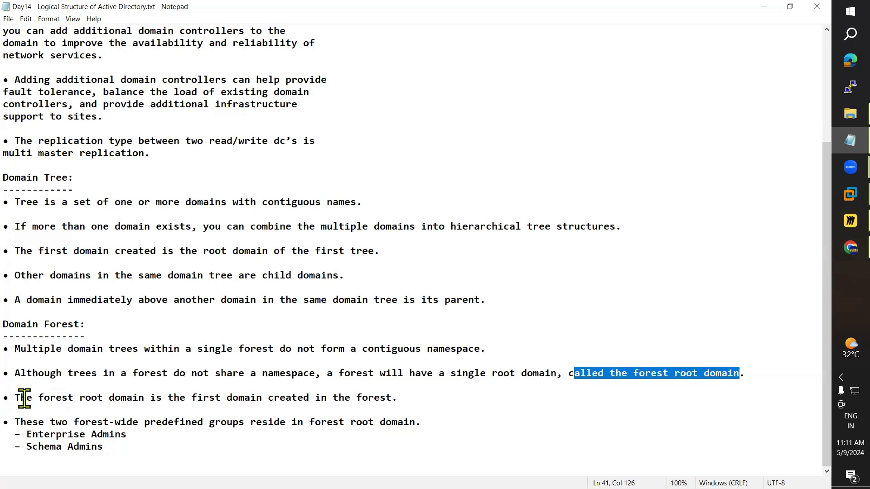
left_click_drag(27, 397, 403, 396)
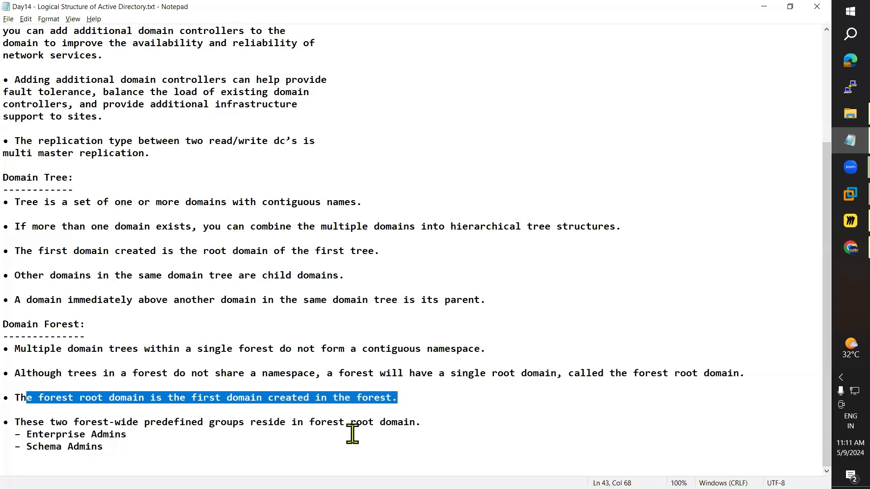
left_click_drag(17, 420, 430, 417)
left_click_drag(22, 435, 136, 434)
mouse_move(24, 449)
left_mouse_down()
mouse_move(152, 448)
mouse_move(64, 448)
mouse_move(28, 435)
left_mouse_up()
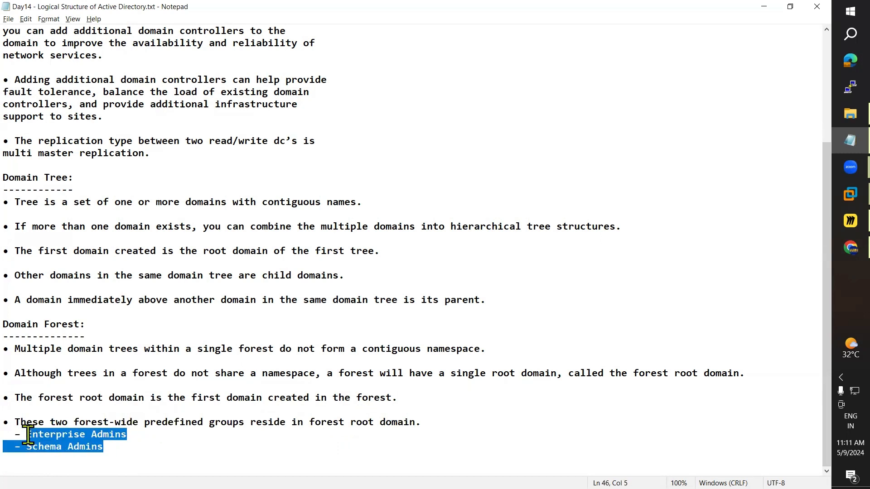
key("alt+Tab")
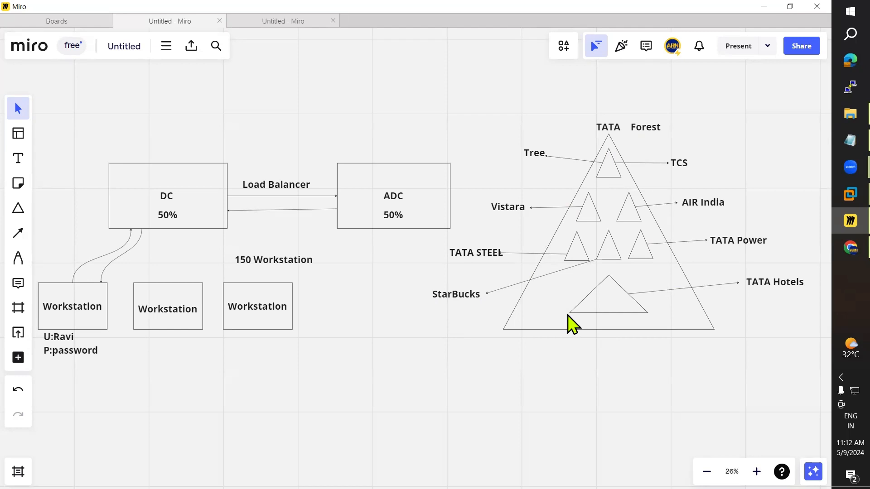
Step: Highlight the Domain Tree, Domain Forest and Additional Domain Controllers headings, then show the desktop
key("alt+Tab")
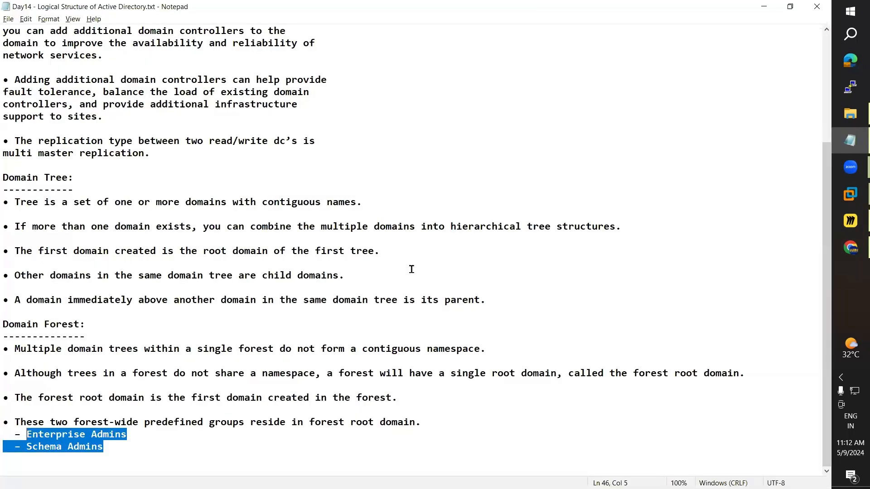
double_click(58, 178)
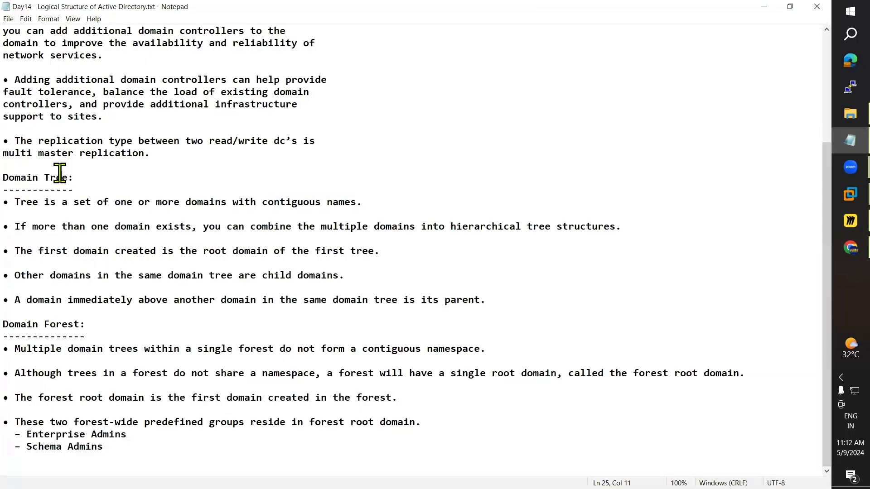
double_click(67, 324)
scroll(116, 346, "up", 4)
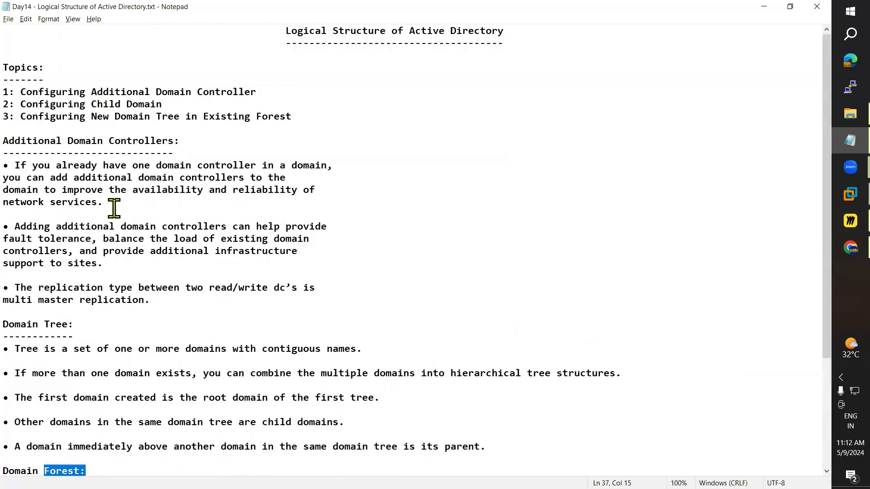
double_click(135, 141)
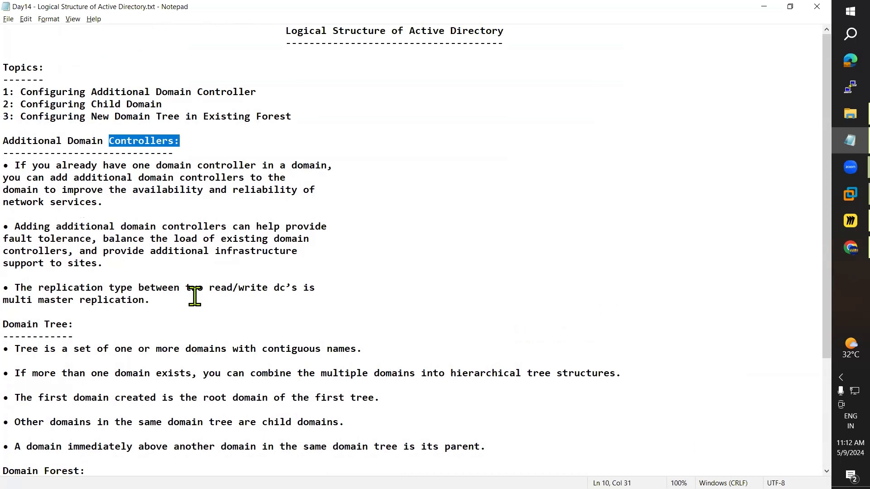
key("super+d")
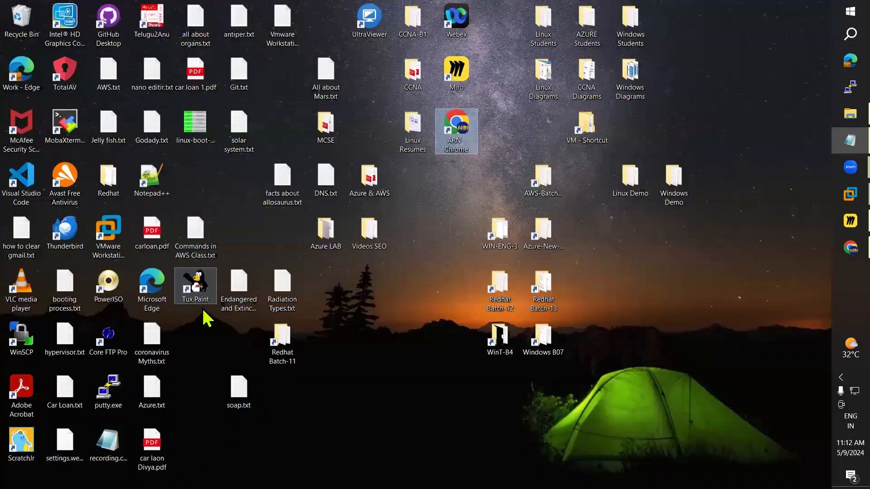
Step: View Forest.PNG from the maximized Windows Diagrams folder, then close it and return to Miro
double_click(646, 78)
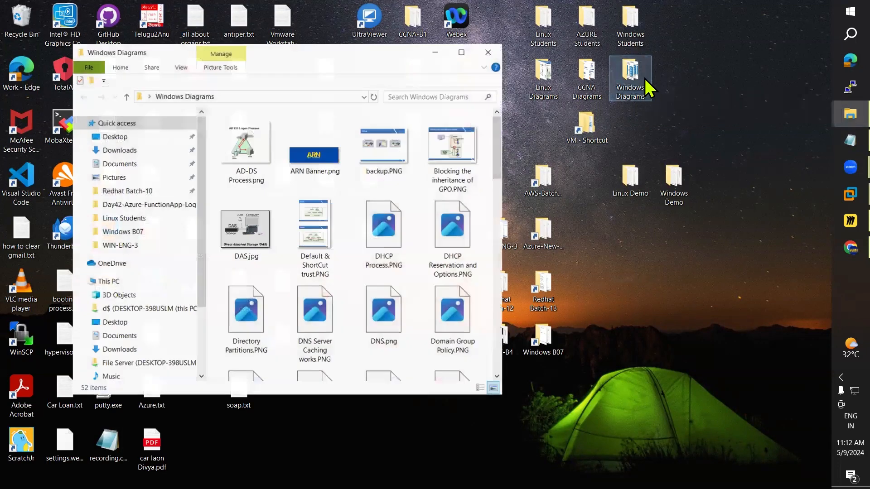
left_click(462, 53)
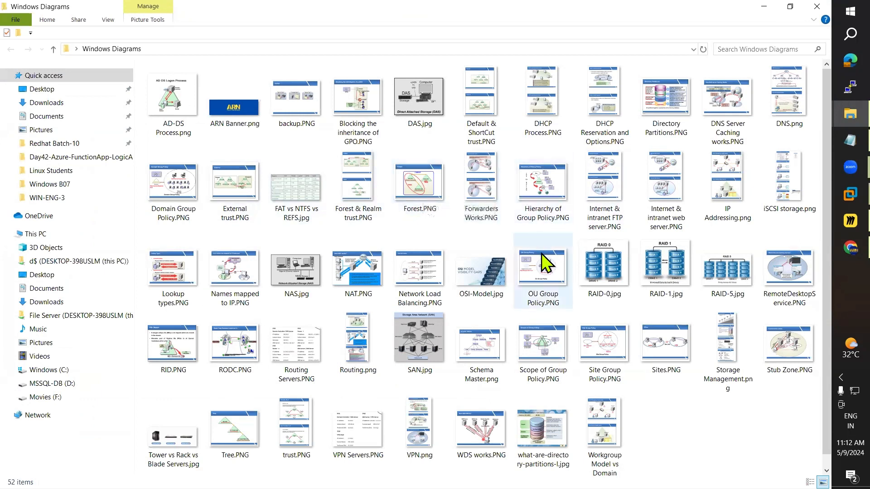
double_click(426, 171)
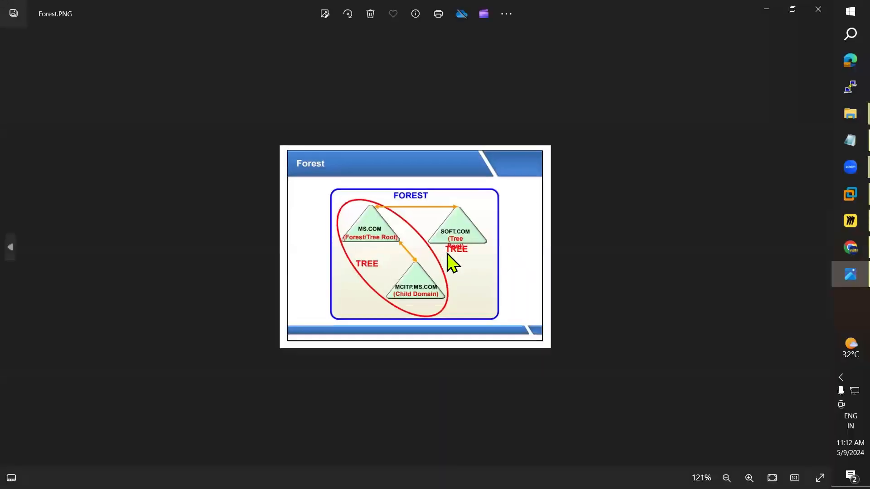
scroll(453, 210, "up", 2)
left_click(817, 8)
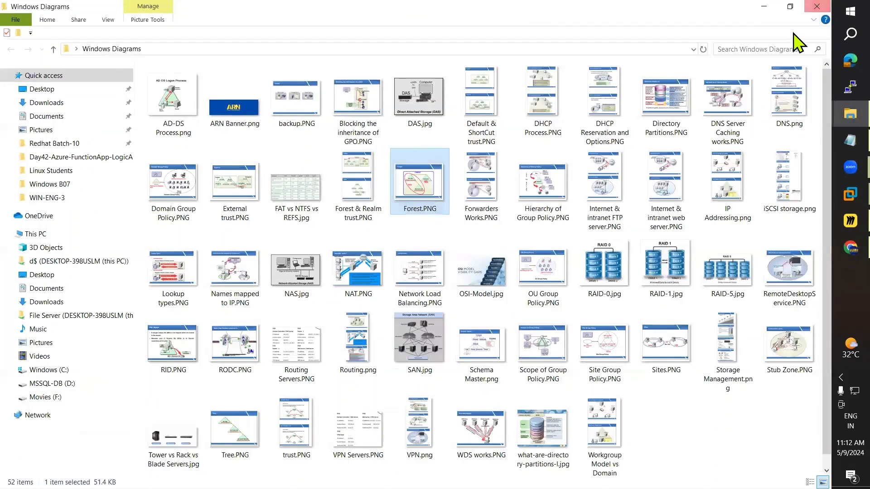
left_click(765, 9)
left_click(849, 221)
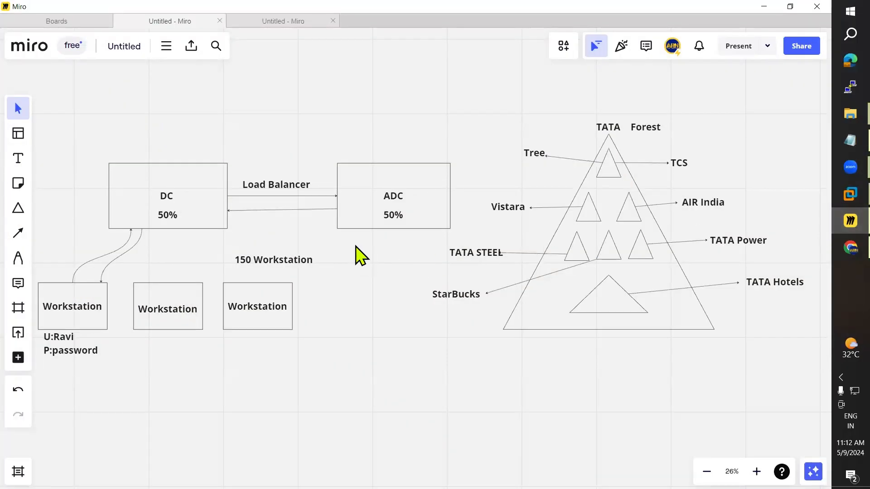
Step: Review the Miro domain diagram, then bring the DC virtual machine's desktop back in front
scroll(472, 253, "down", 3)
scroll(473, 253, "up", 2)
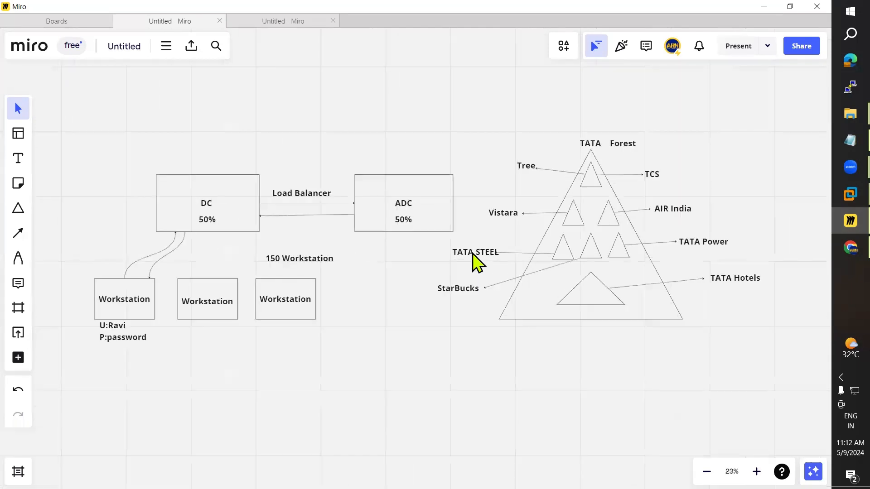
scroll(472, 260, "up", 1)
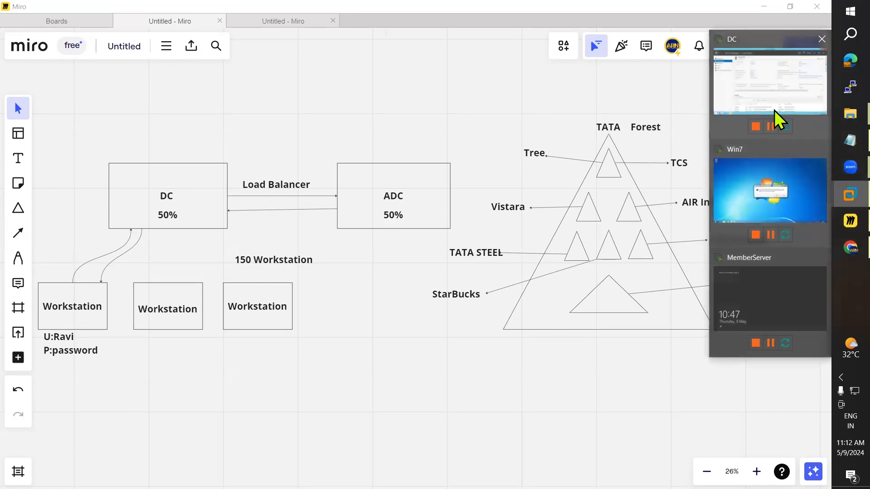
left_click(772, 92)
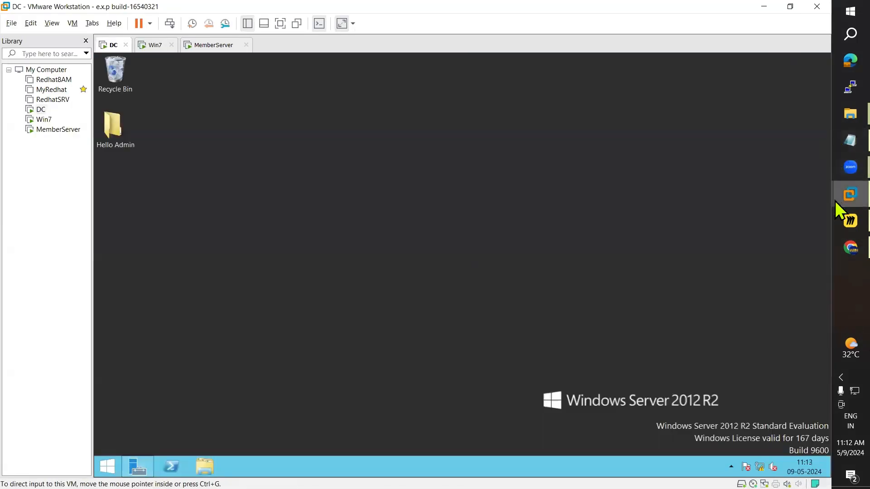
left_click(837, 220)
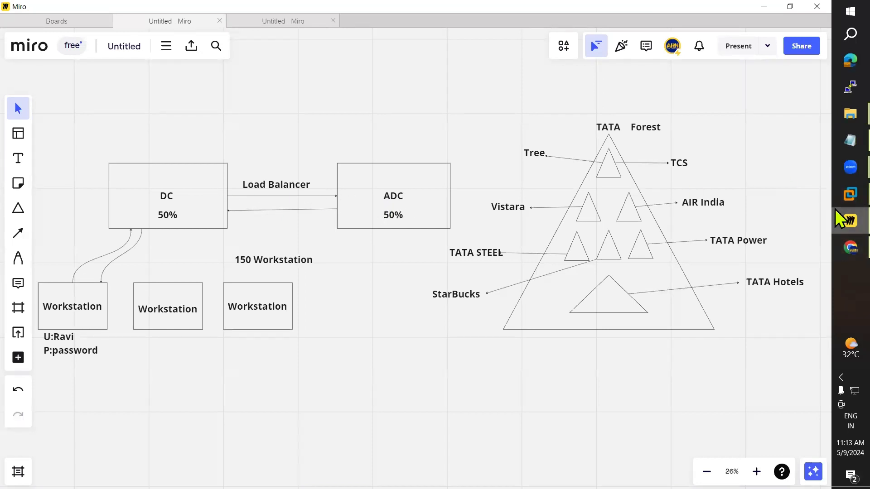
mouse_move(835, 199)
left_click(760, 72)
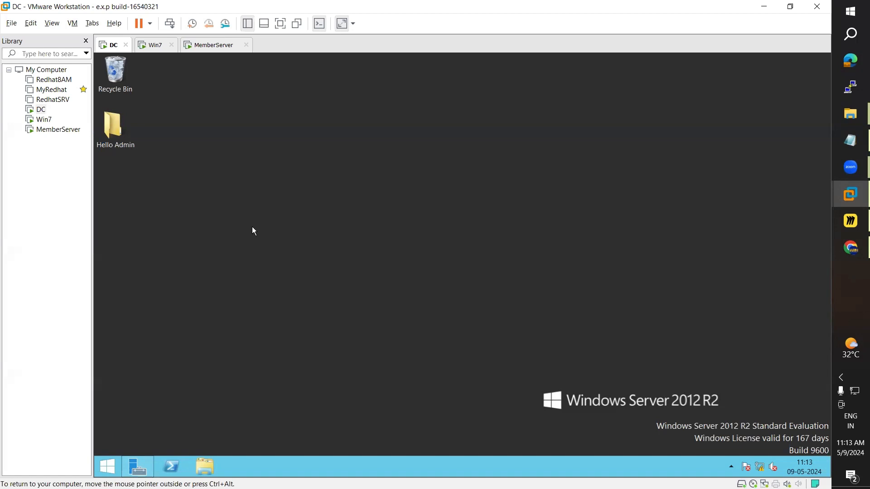
Step: Sign MemberServer in with Ctrl+Alt+Del and the administrator password, then return to DC
left_click(204, 45)
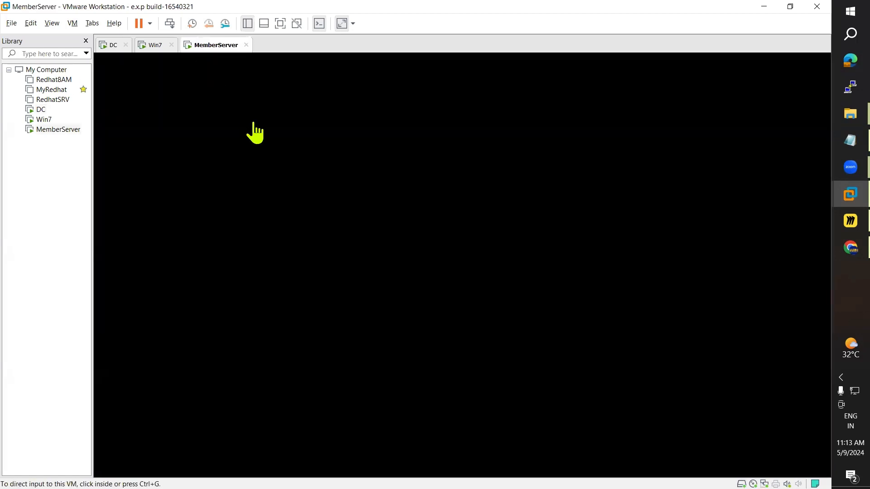
left_click(75, 24)
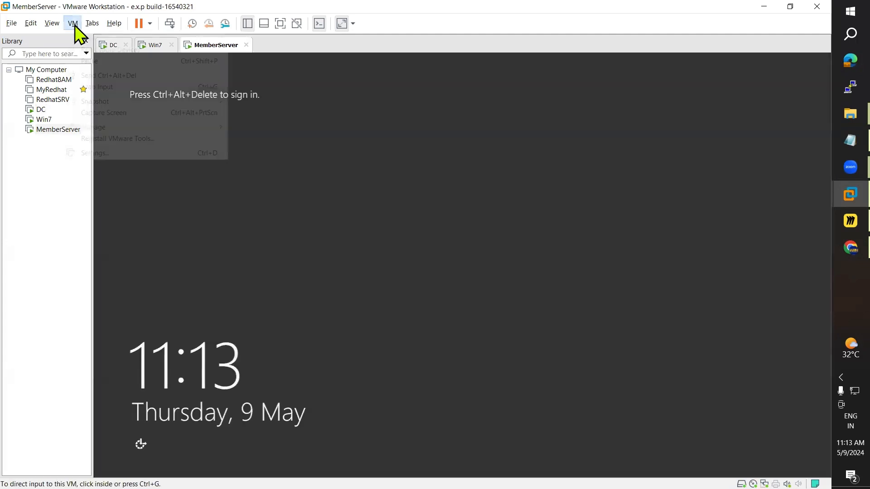
left_click(116, 76)
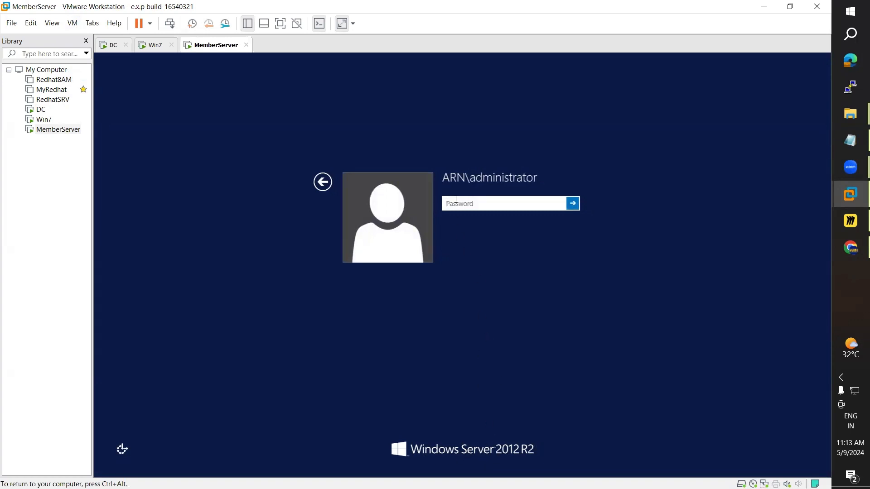
key("Return")
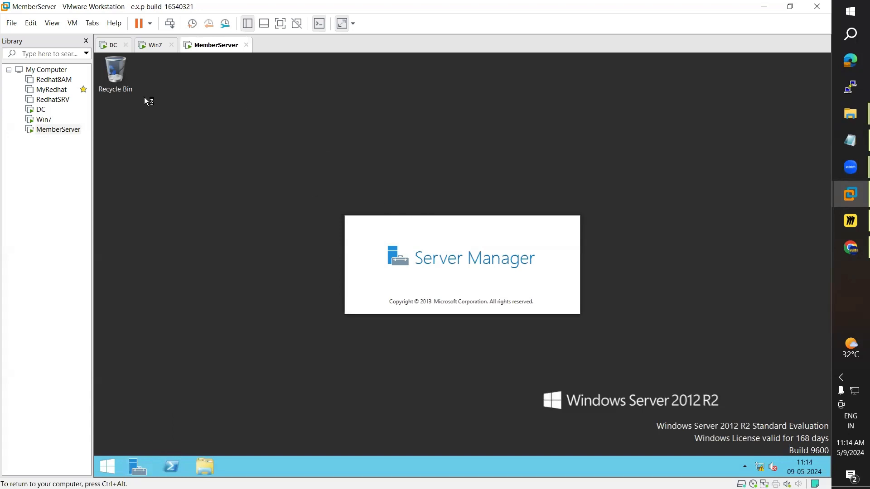
left_click(116, 44)
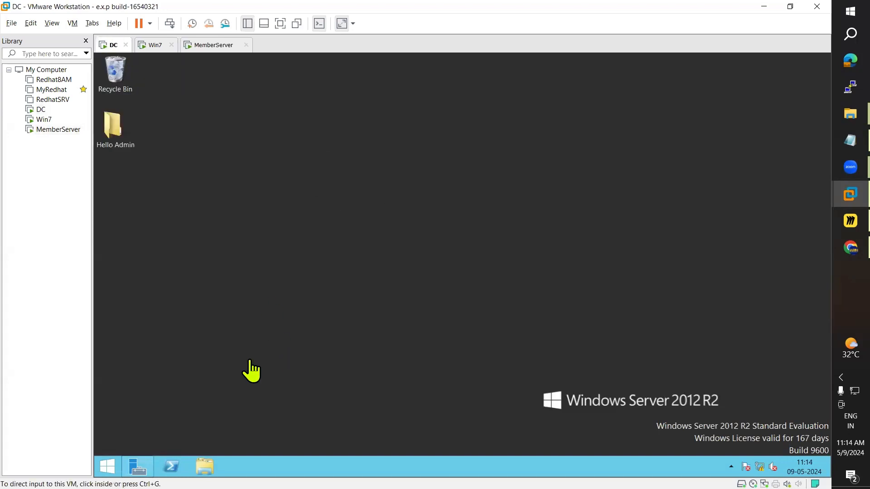
Step: Run 'net accounts' in a Command Prompt on DC to list its password policy
left_click(111, 467)
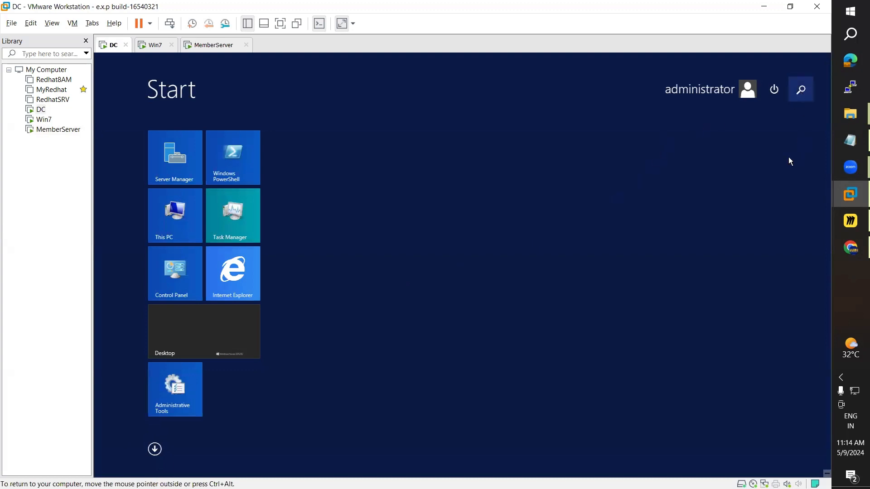
left_click(802, 97)
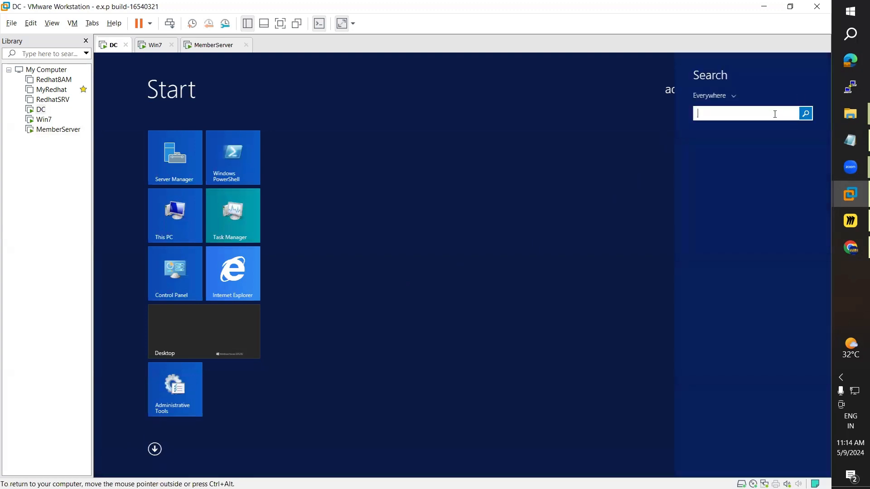
type("command")
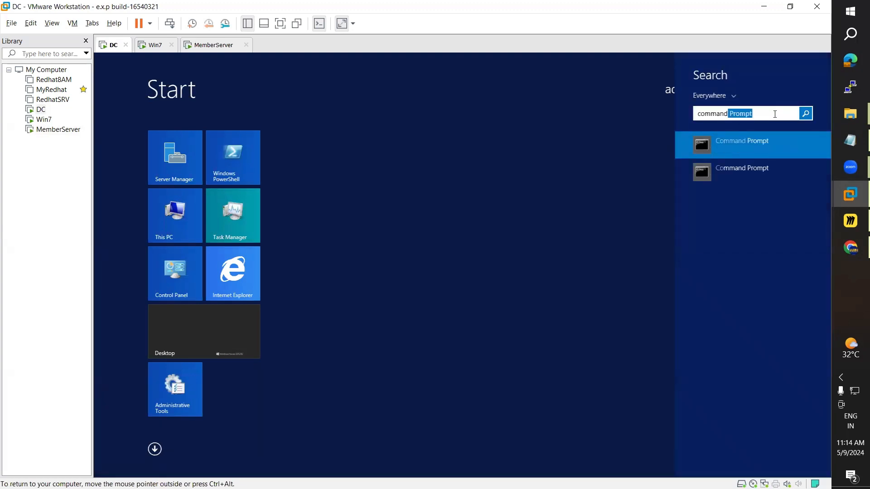
left_click(728, 141)
type("net")
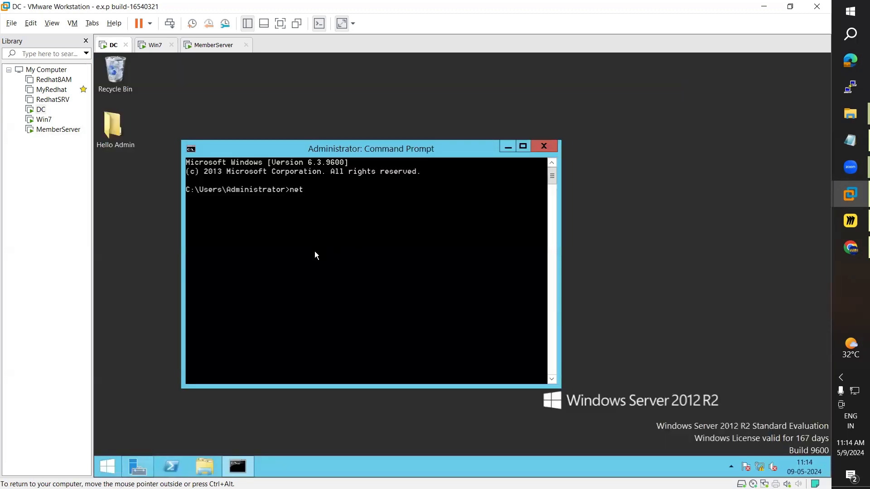
type(" accounts")
key("Return")
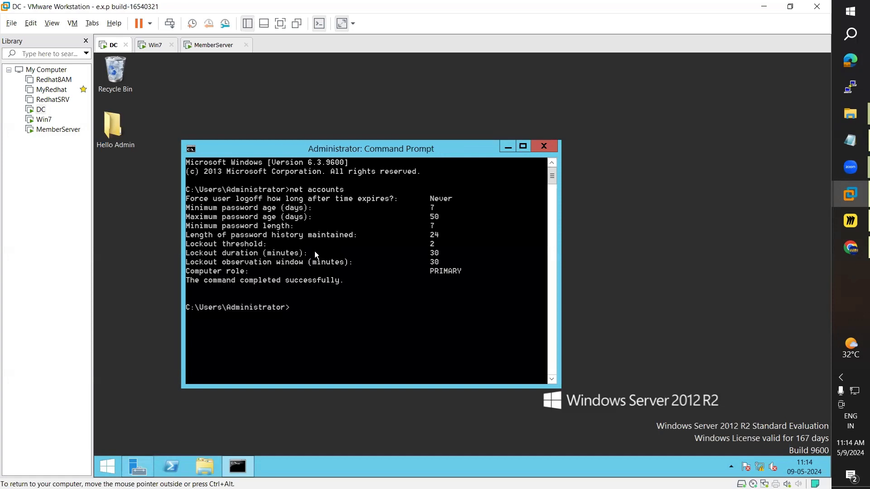
Step: Run 'net accounts' in a Command Prompt on MemberServer
left_click(213, 44)
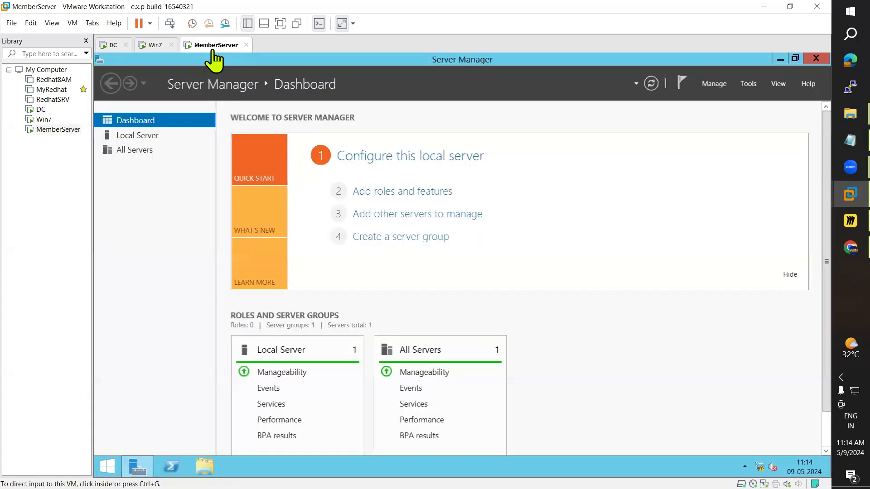
left_click(112, 470)
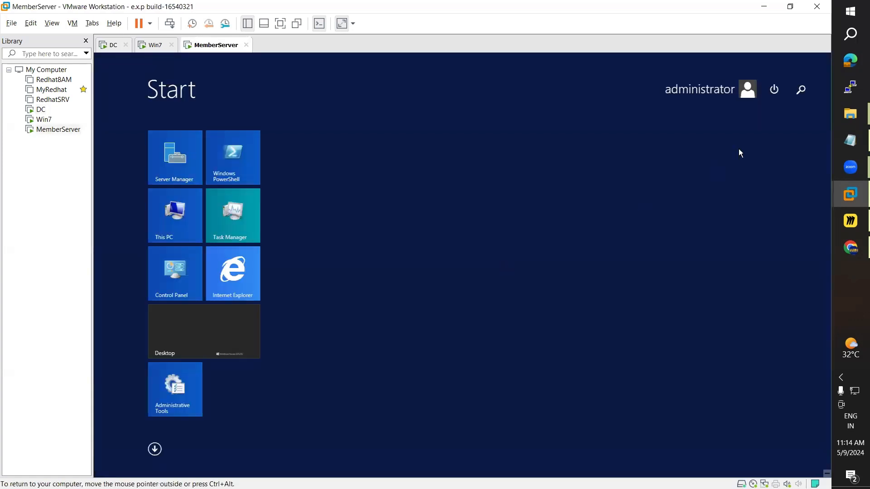
left_click(801, 98)
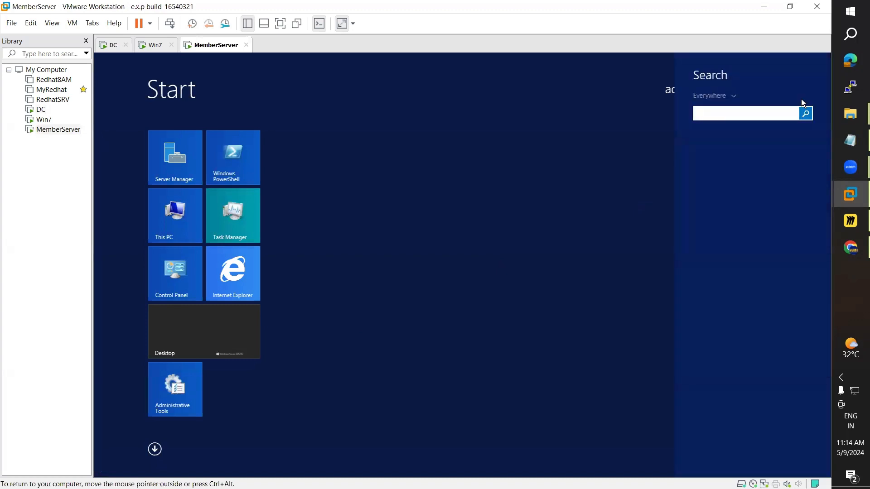
type("command Prompt")
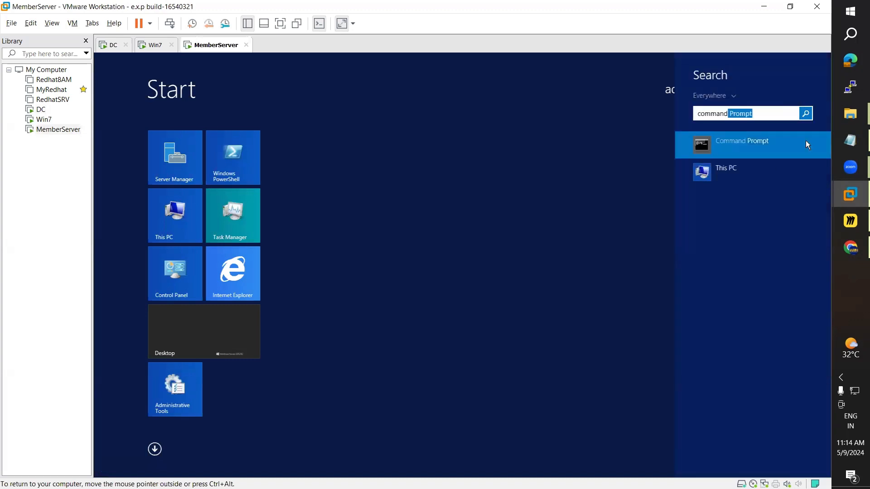
left_click(757, 145)
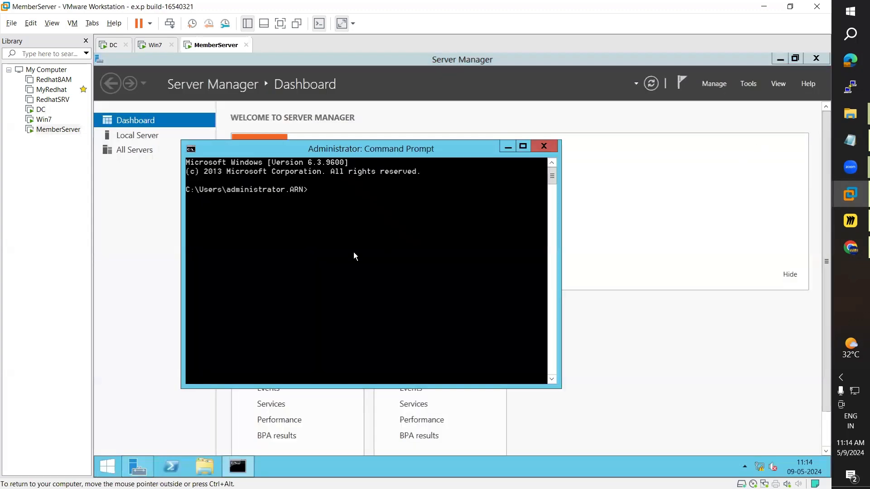
type("net accounts")
key("Return")
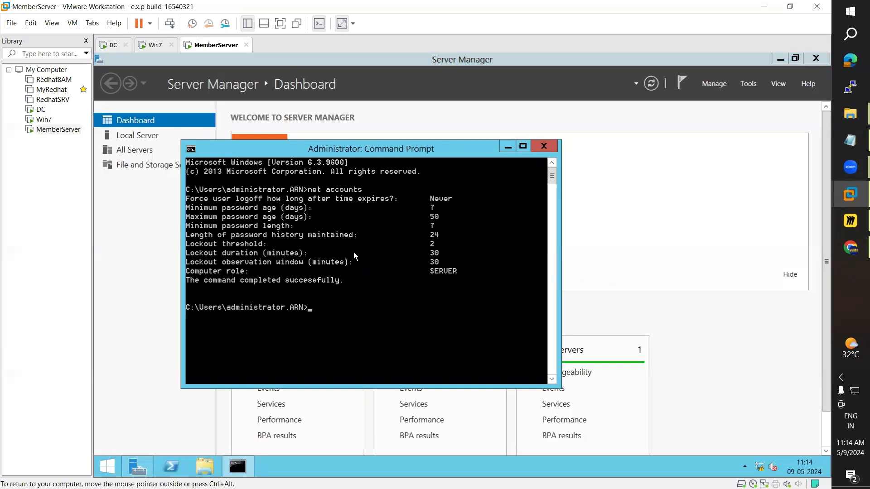
Step: Compare the DC and MemberServer net accounts outputs, then minimize the Command Prompt
left_click(779, 60)
left_click_drag(448, 150, 506, 114)
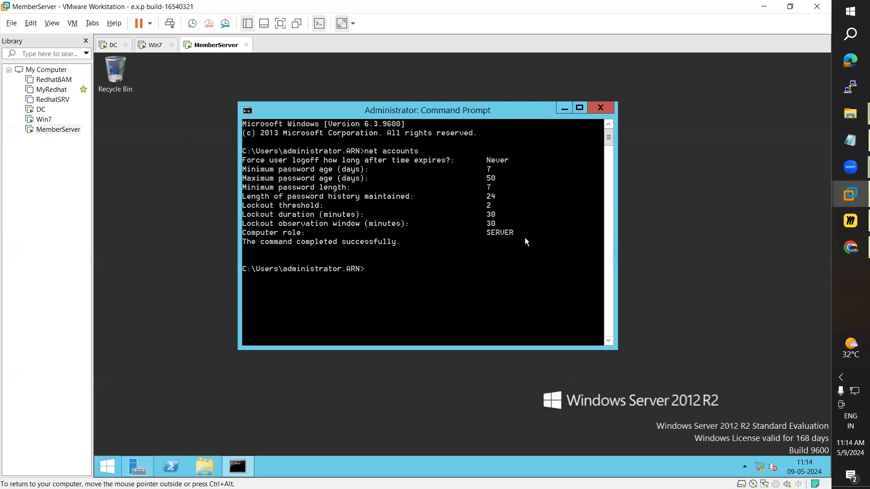
left_click(114, 45)
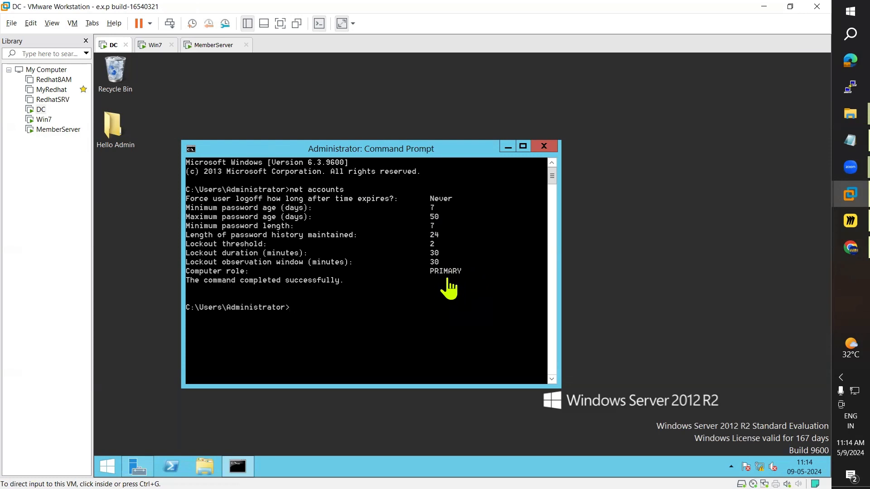
left_click(215, 46)
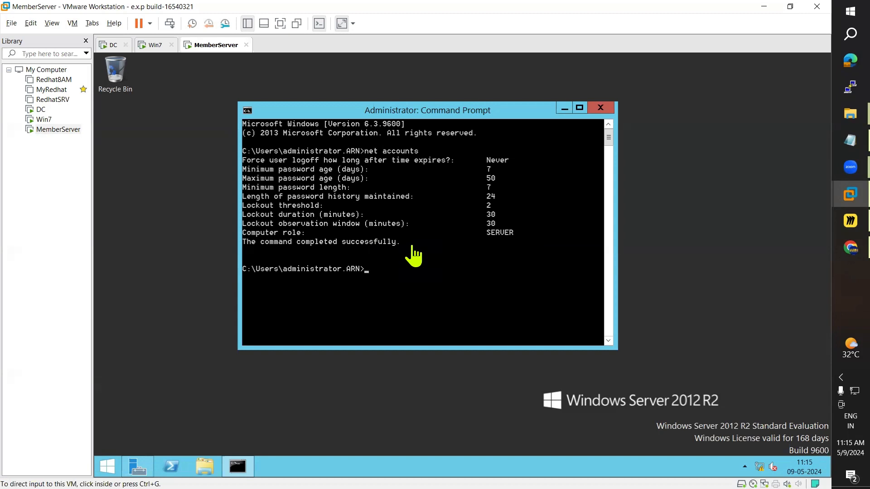
left_click(566, 110)
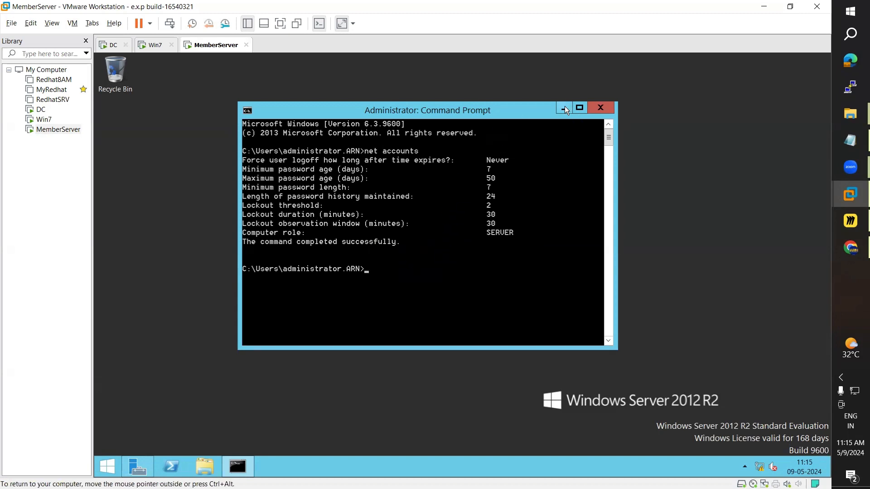
left_click(566, 110)
Step: Open MemberServer's Ethernet0 TCP/IPv4 properties from Server Manager's Local Server page
left_click(137, 465)
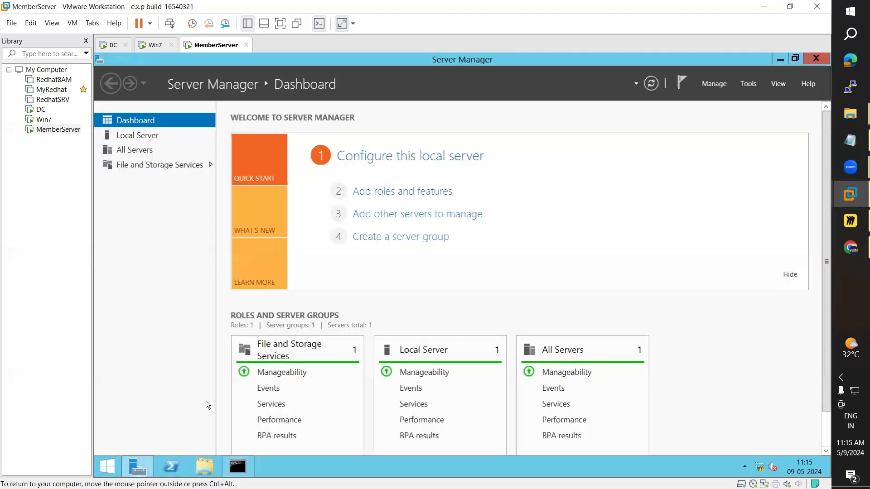
left_click(143, 136)
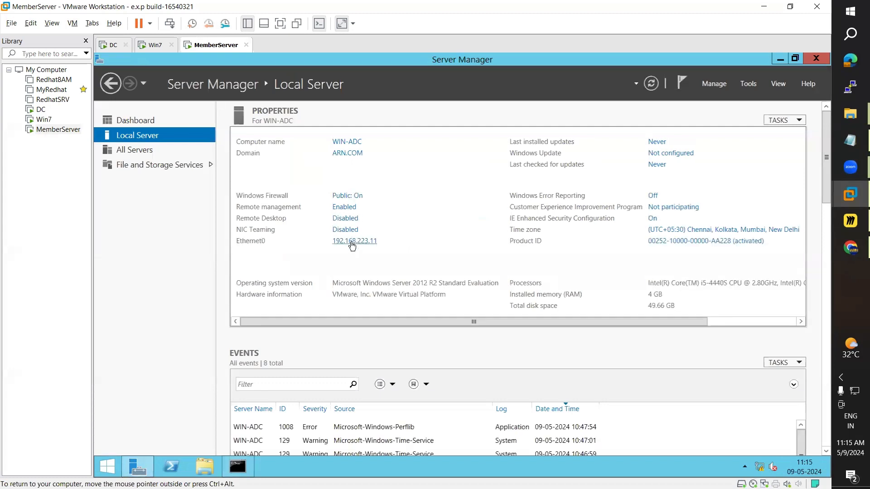
double_click(322, 202)
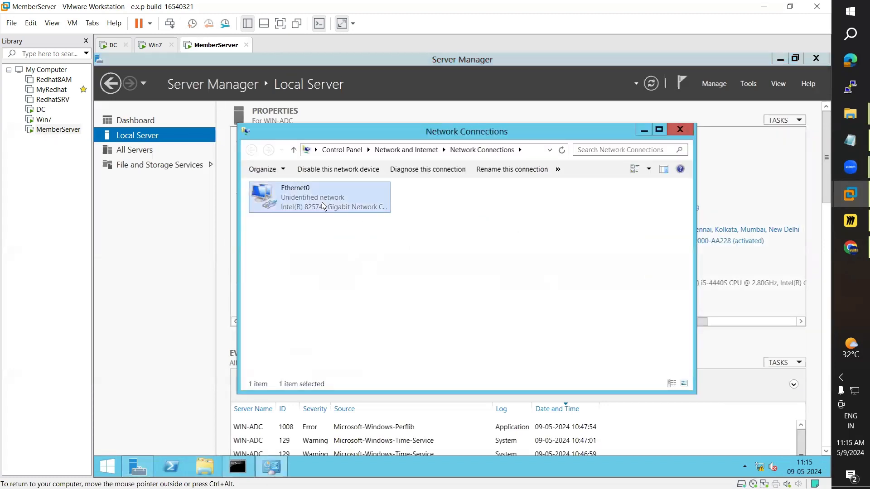
left_click(400, 351)
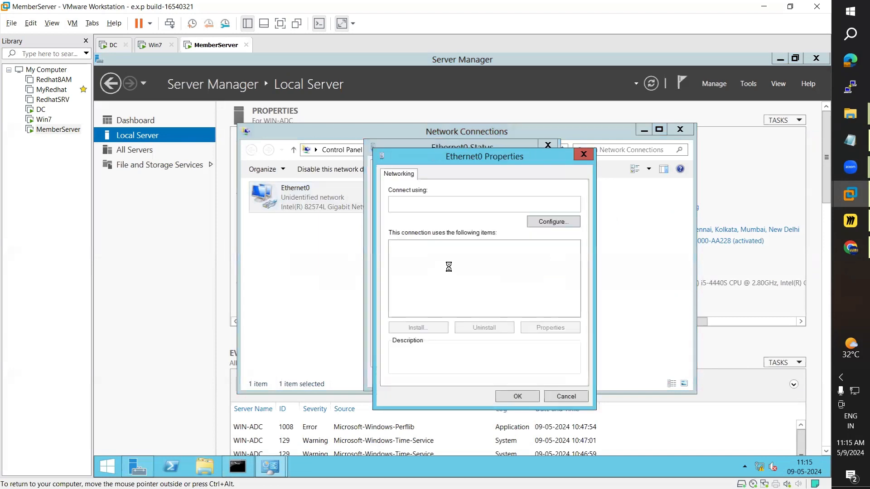
double_click(482, 312)
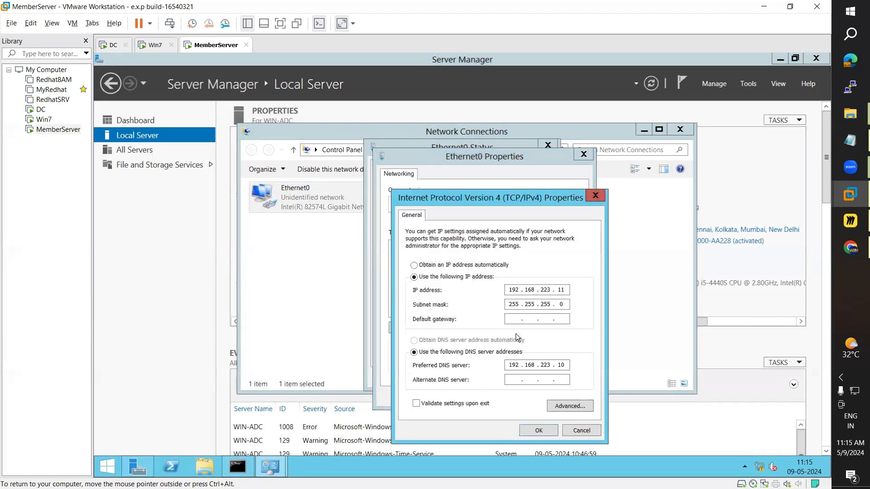
Step: Set preferred DNS to 192.168.223.11 and alternate DNS to 192.168.223.10
double_click(563, 290)
double_click(562, 365)
left_click(565, 366)
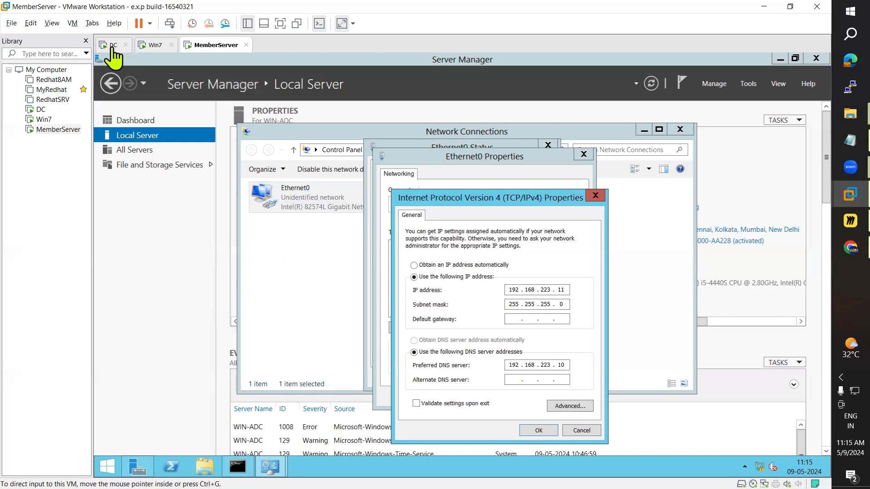
left_click(564, 365)
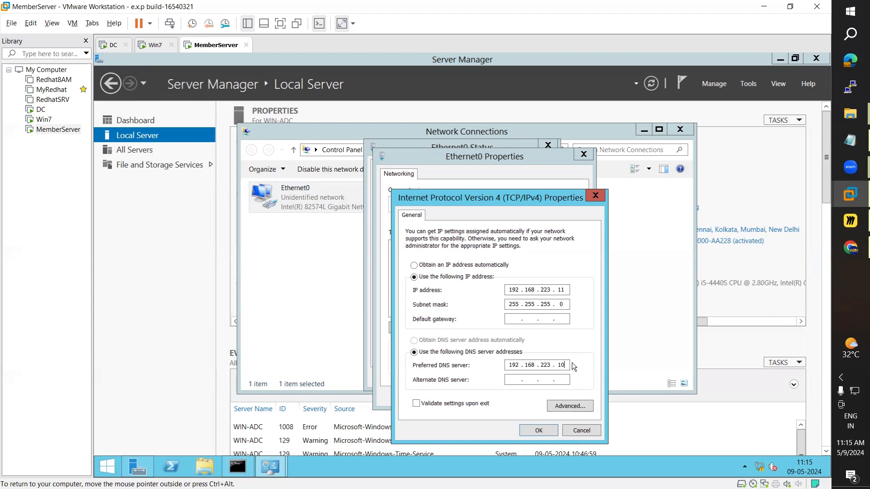
key("BackSpace")
type("1")
left_click(513, 380)
type("192 . 168 . 223 . 10")
double_click(562, 364)
double_click(561, 381)
Step: Confirm the DNS changes and close the Ethernet0 and Network Connections windows
left_click(111, 45)
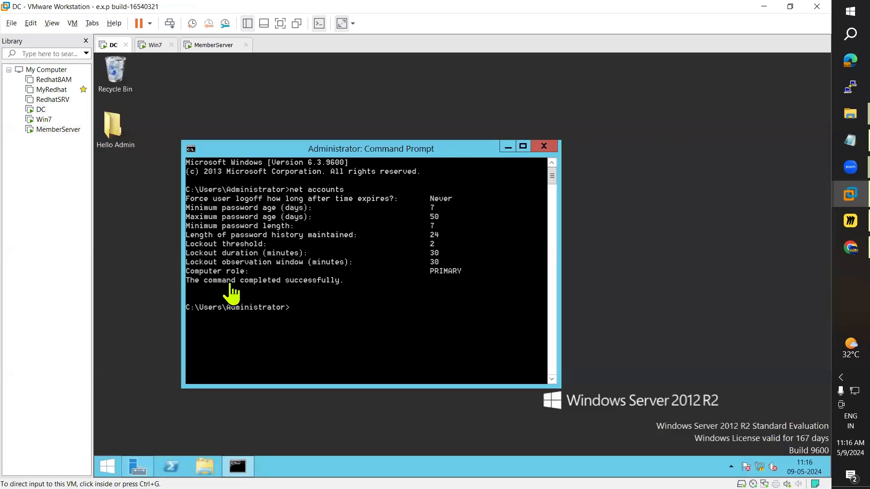
left_click(202, 45)
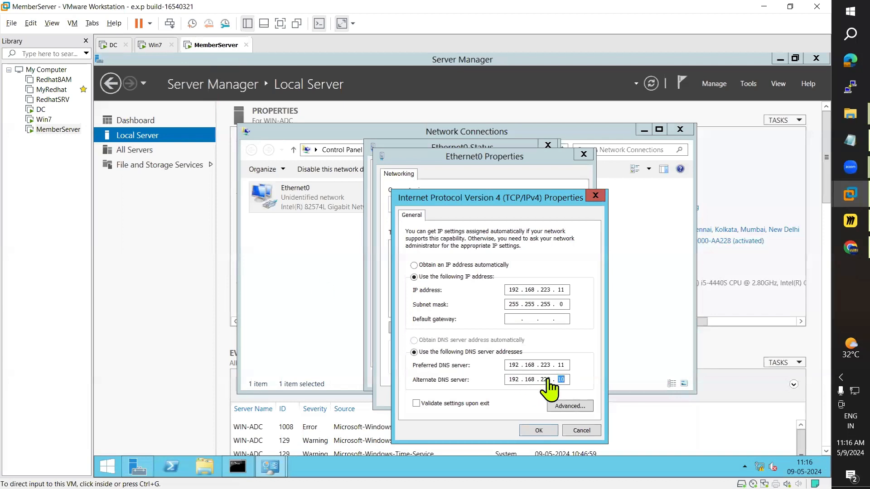
left_click(538, 430)
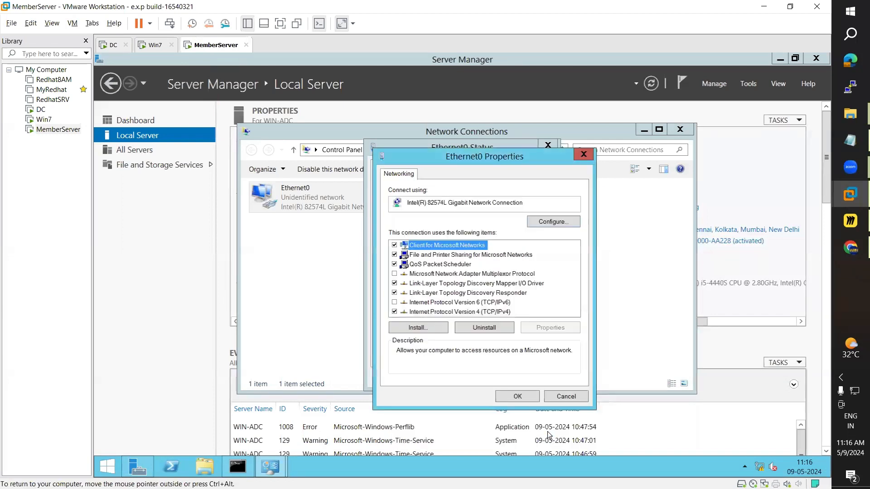
left_click(519, 397)
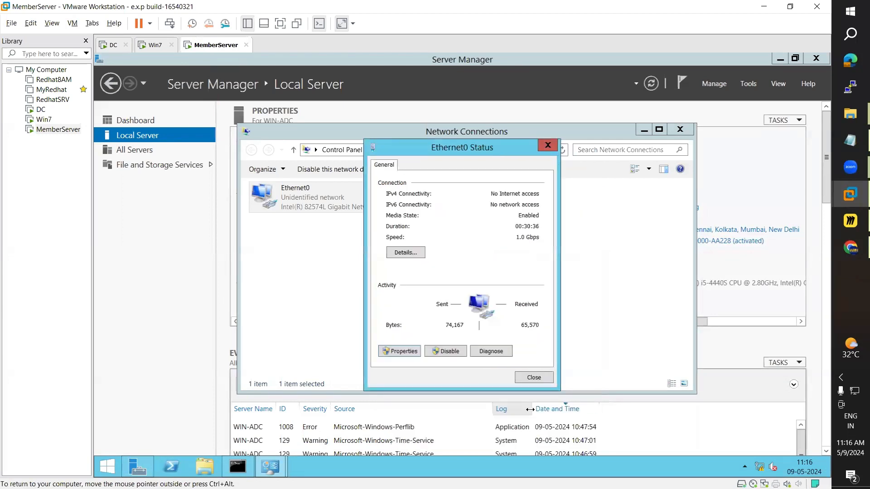
left_click(538, 377)
left_click(682, 128)
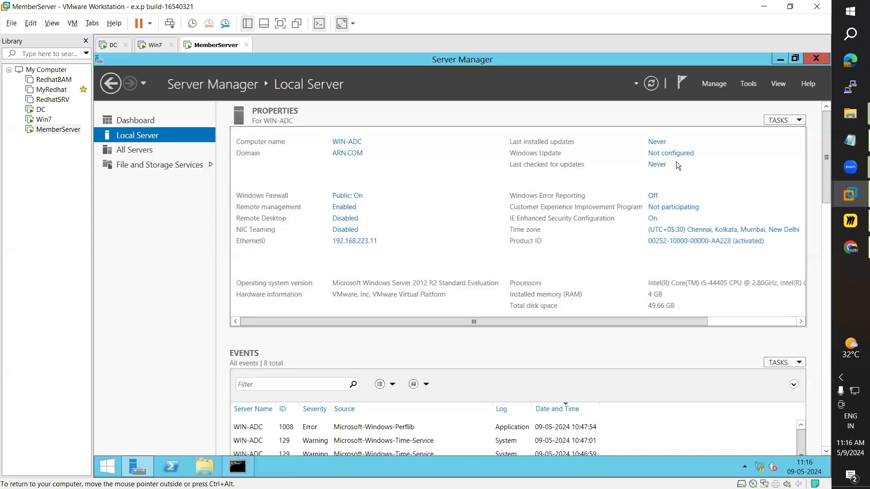
Step: Start the Add Roles and Features wizard with role-based installation on this server
left_click(134, 119)
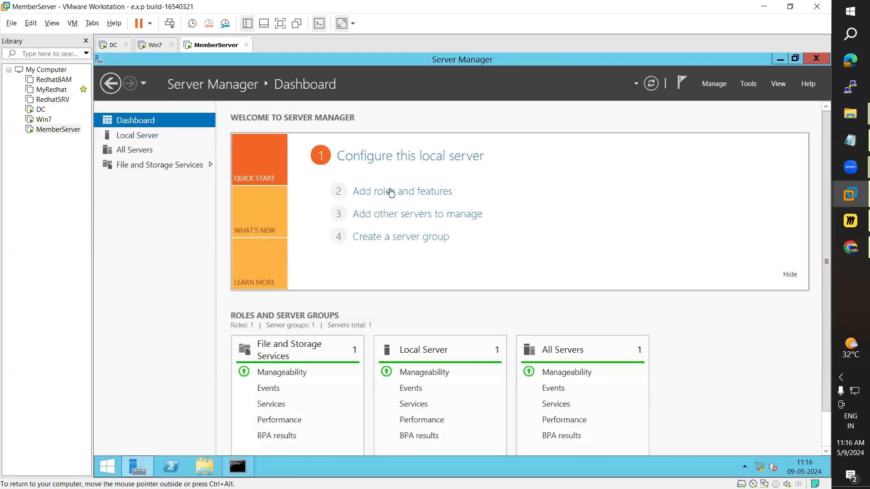
left_click(392, 192)
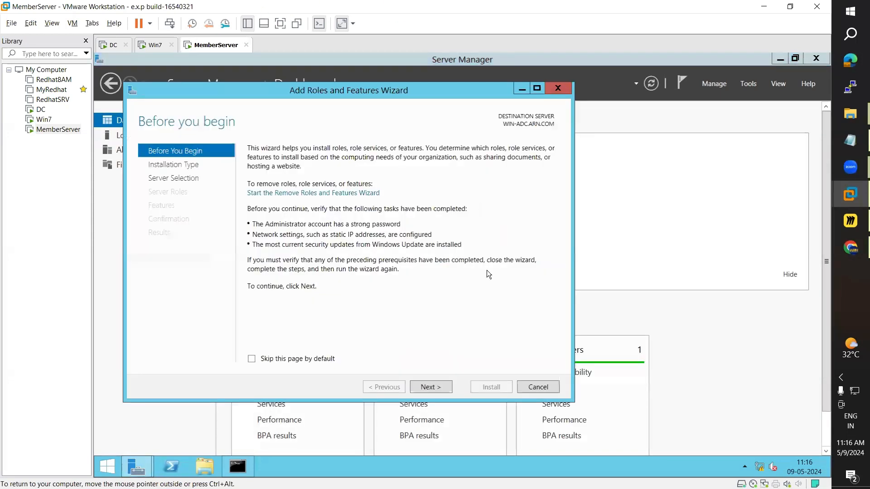
left_click(442, 387)
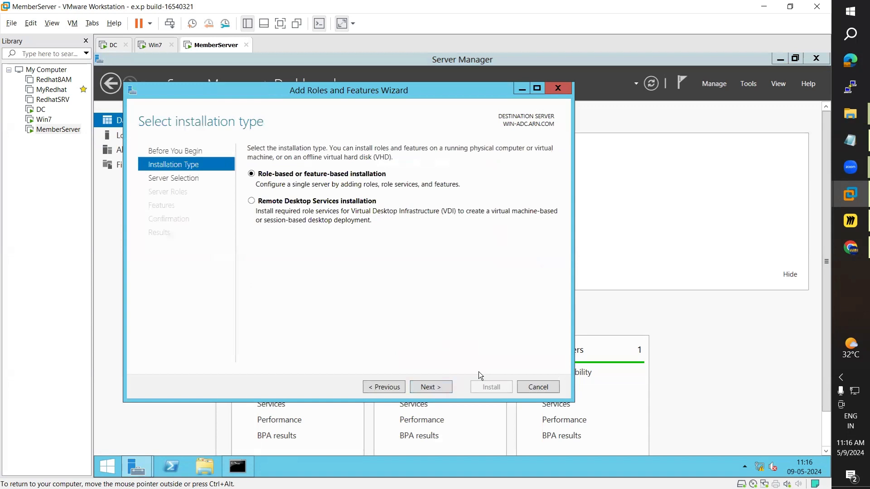
left_click(433, 387)
left_click(433, 387)
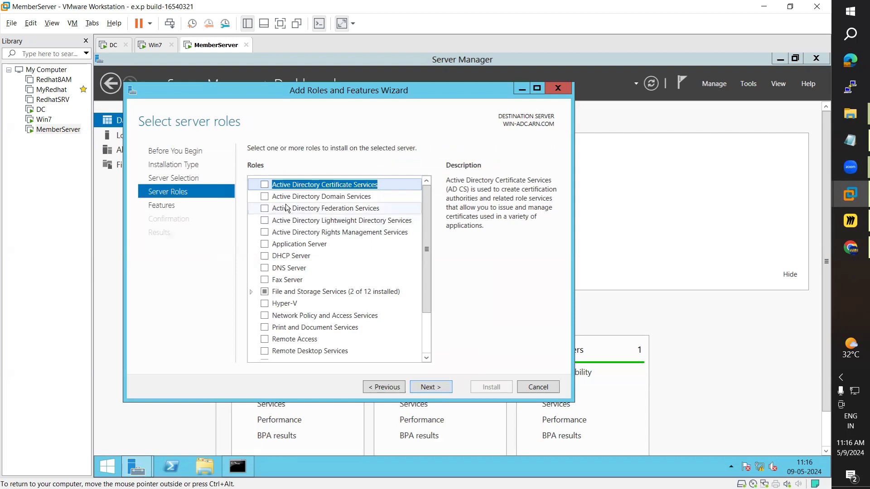
Step: Select Active Directory Domain Services with required features, allow automatic restart, and install
left_click(264, 197)
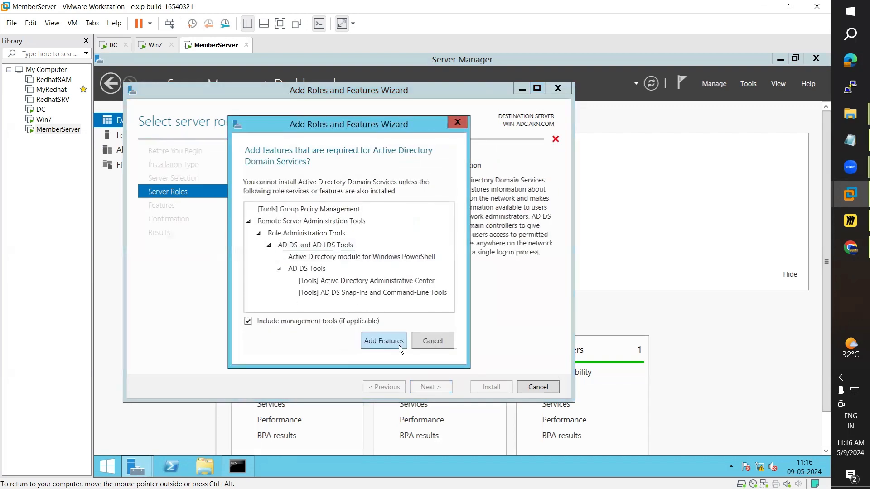
left_click(398, 345)
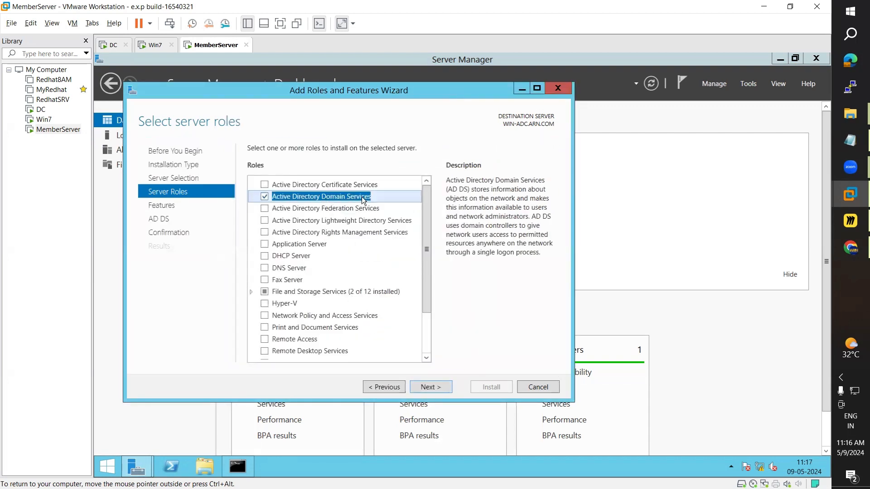
left_click(442, 386)
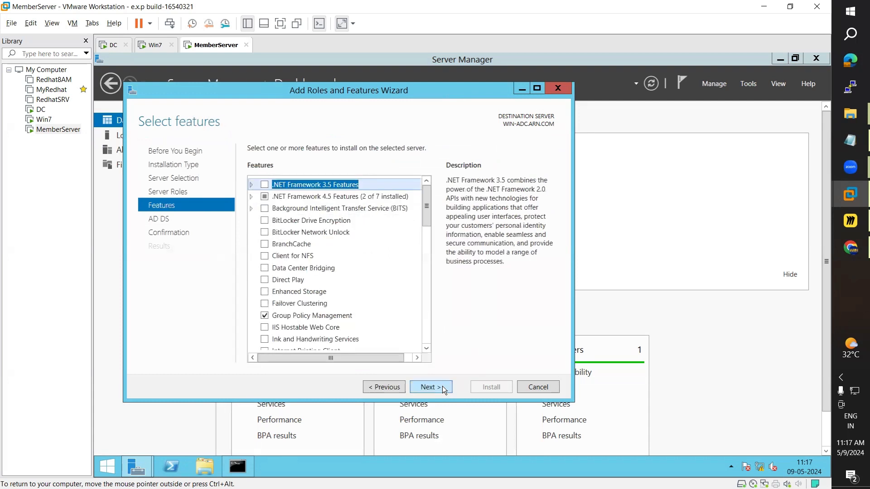
left_click(447, 390)
left_click(447, 388)
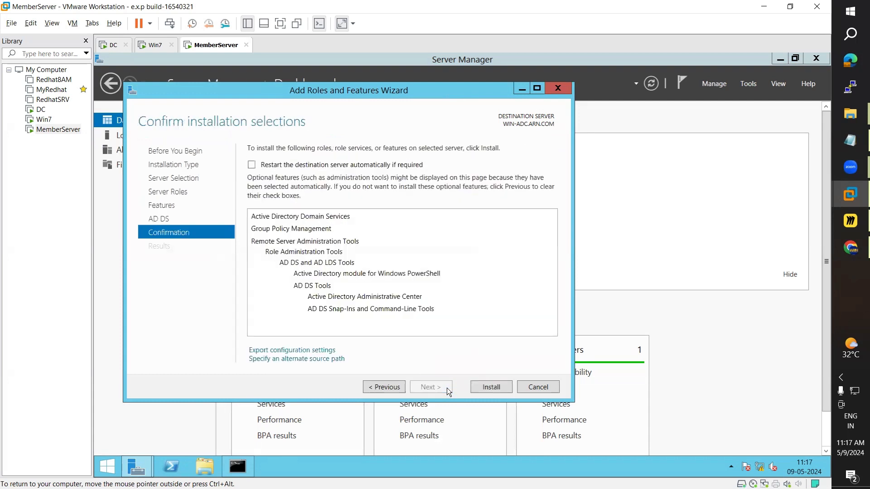
left_click(253, 165)
left_click(518, 304)
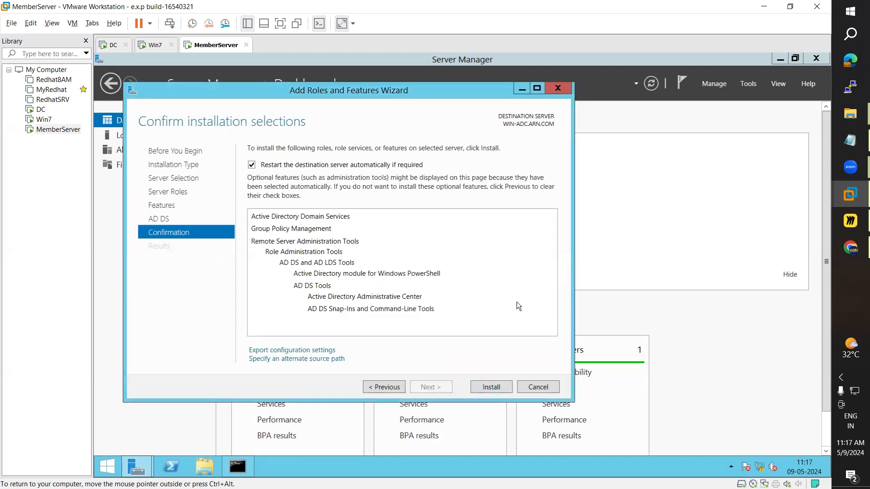
left_click(491, 388)
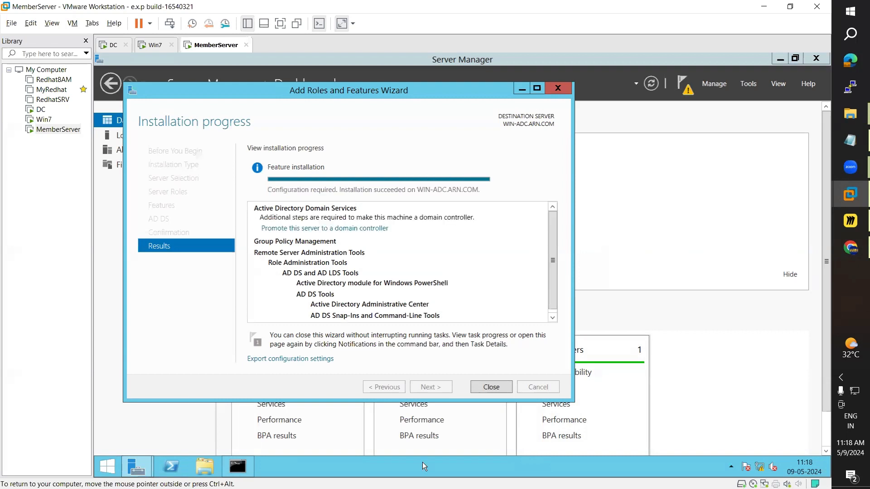
Step: Close the finished wizard and choose 'Promote this server to a domain controller' from notifications
left_click(495, 387)
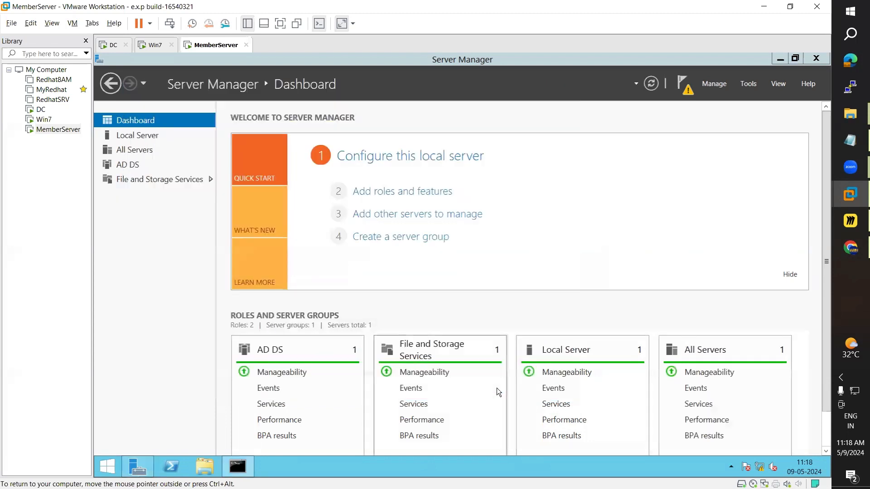
left_click(687, 92)
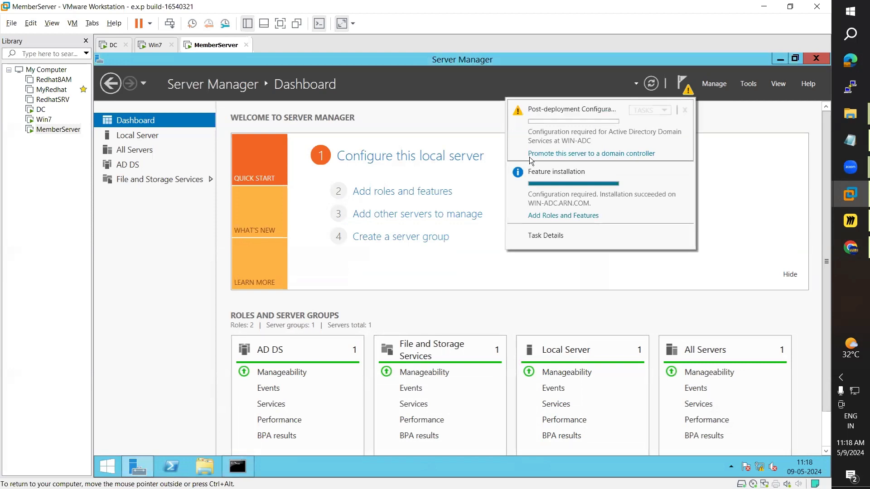
left_click(615, 154)
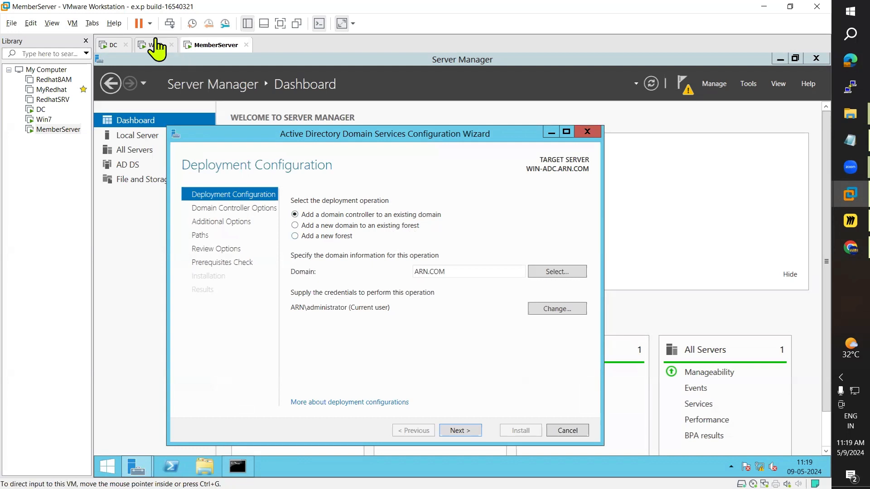
left_click(112, 45)
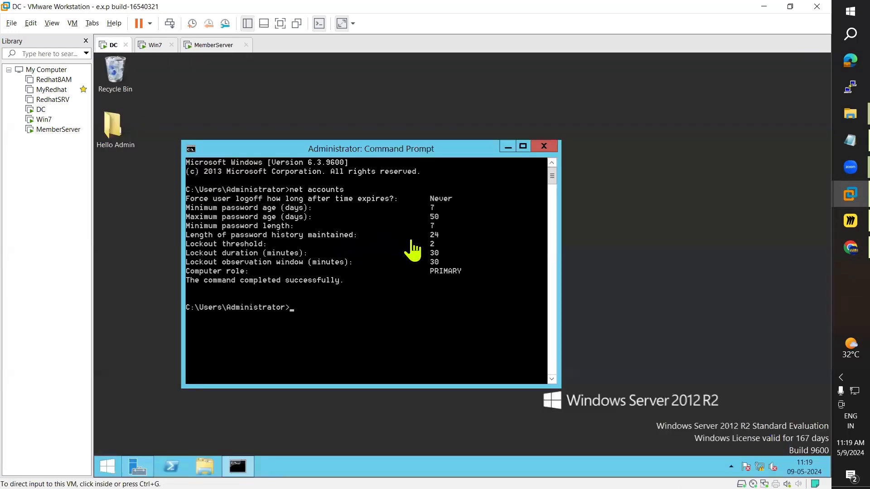
left_click(151, 462)
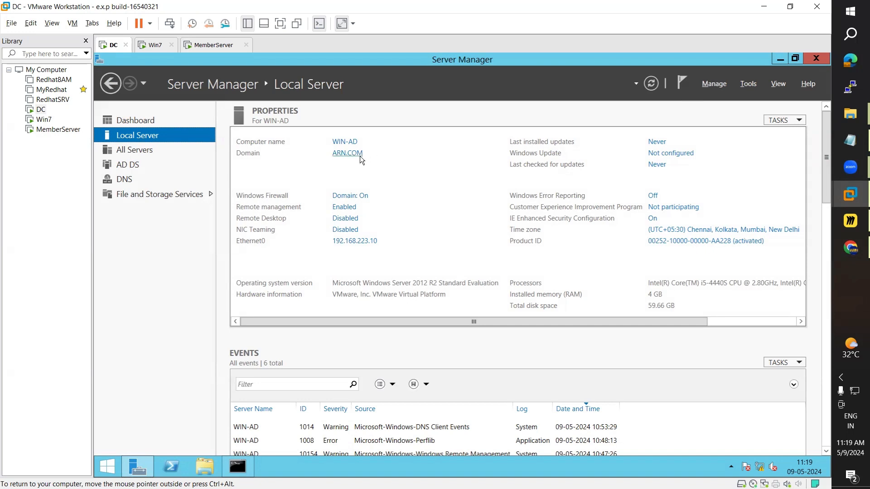
left_click(213, 45)
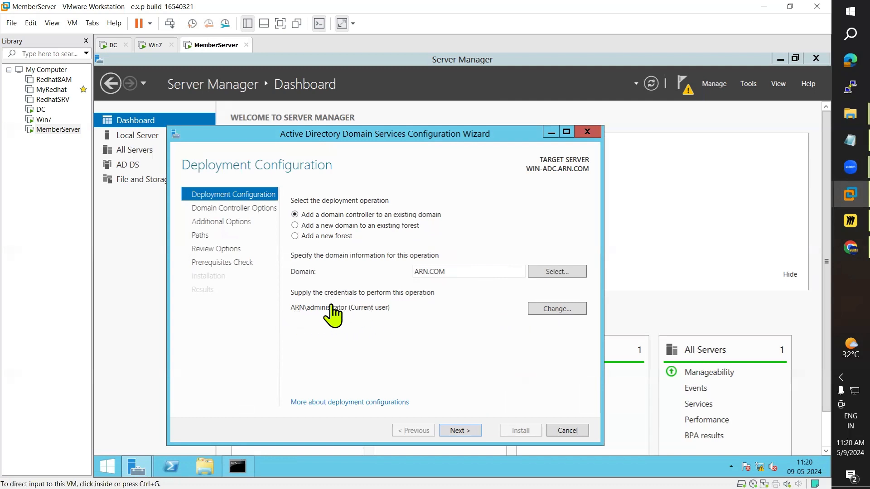
Step: Enter and confirm the Directory Services Restore Mode password, then advance to DNS Options
left_click(462, 431)
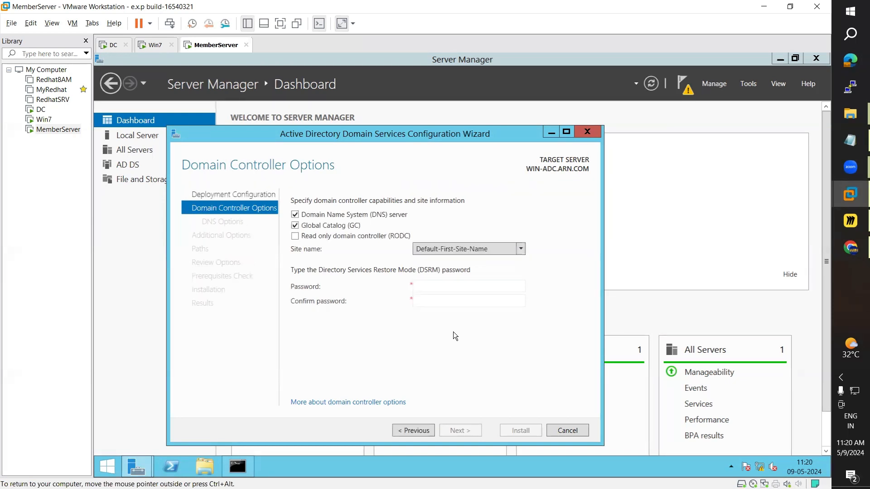
left_click(437, 287)
type("•••••••••")
key("Tab")
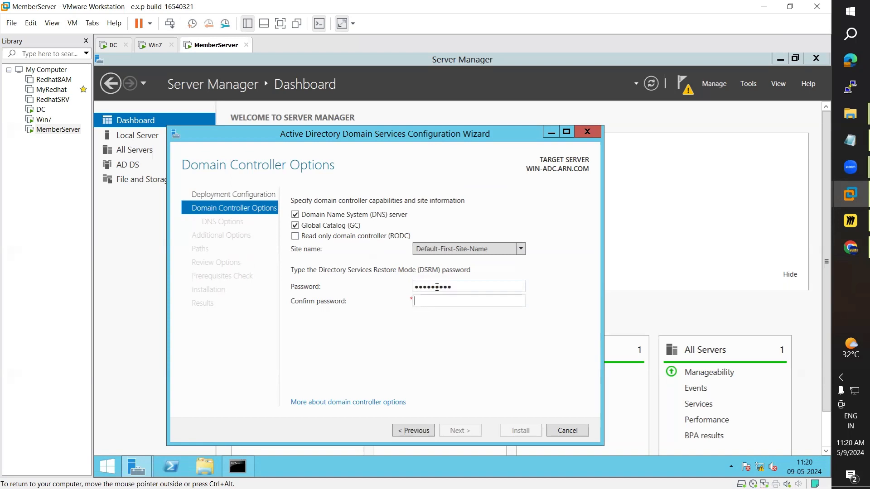
type("•••••••••")
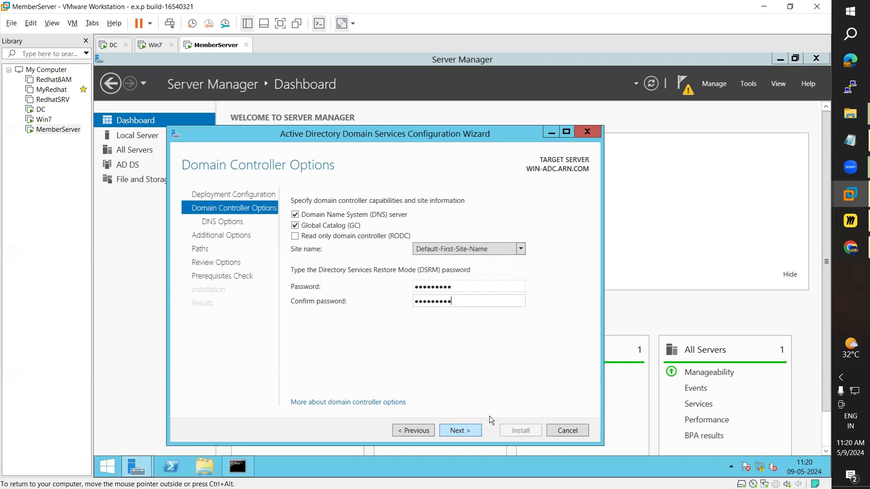
left_click(469, 429)
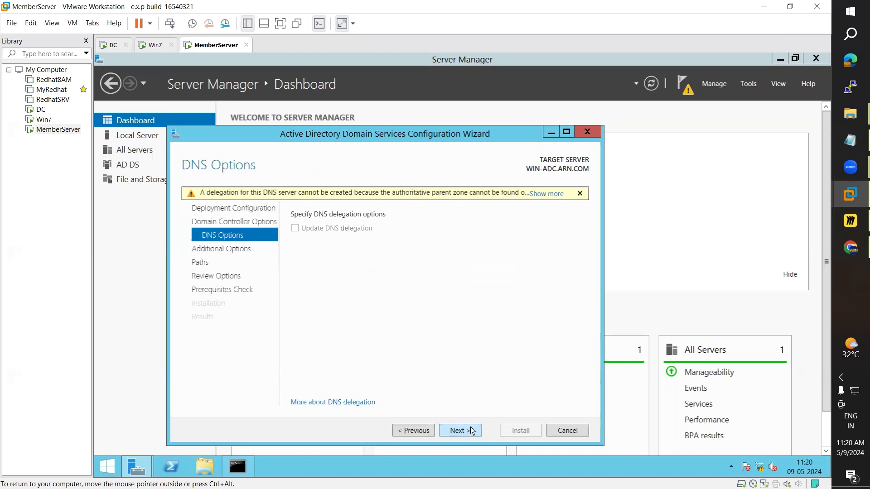
Step: Set the domain controller to replicate from WIN-AD.ARN.COM, then switch to the DC machine
left_click(464, 431)
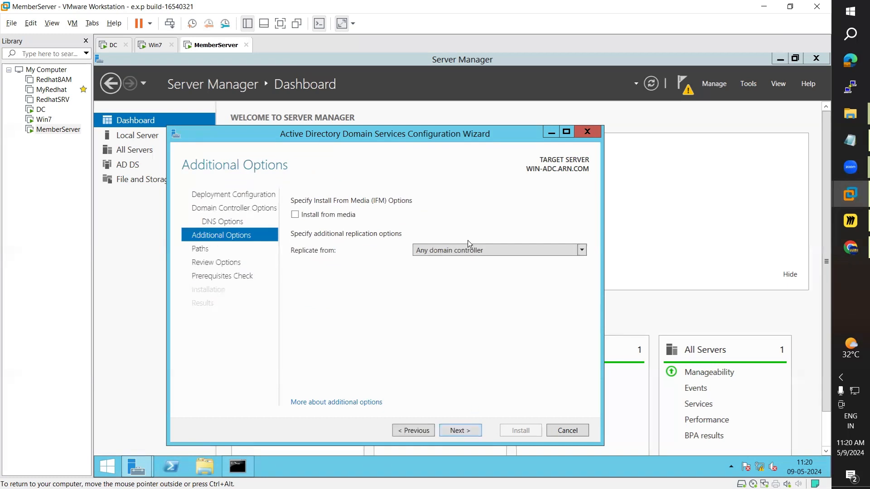
left_click(444, 252)
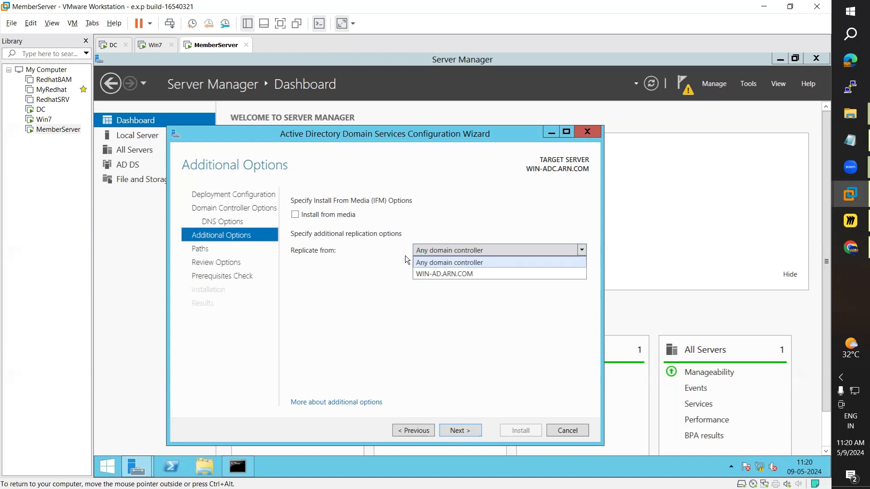
left_click(454, 274)
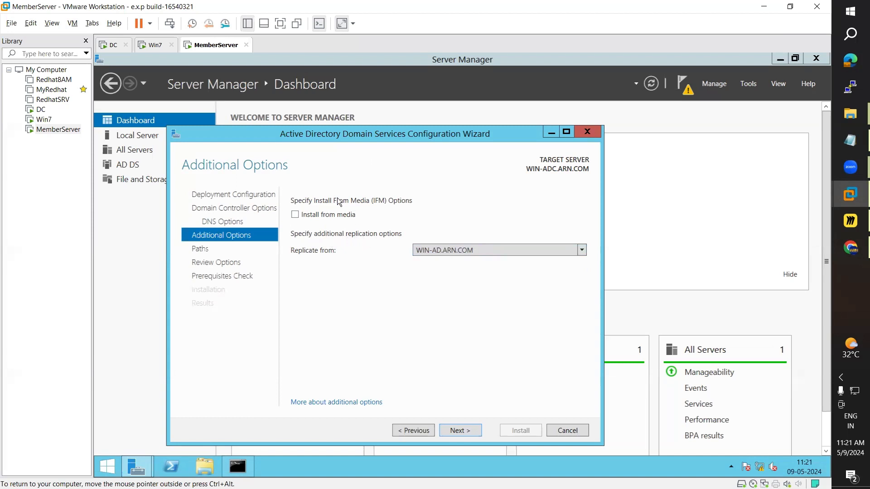
left_click(108, 46)
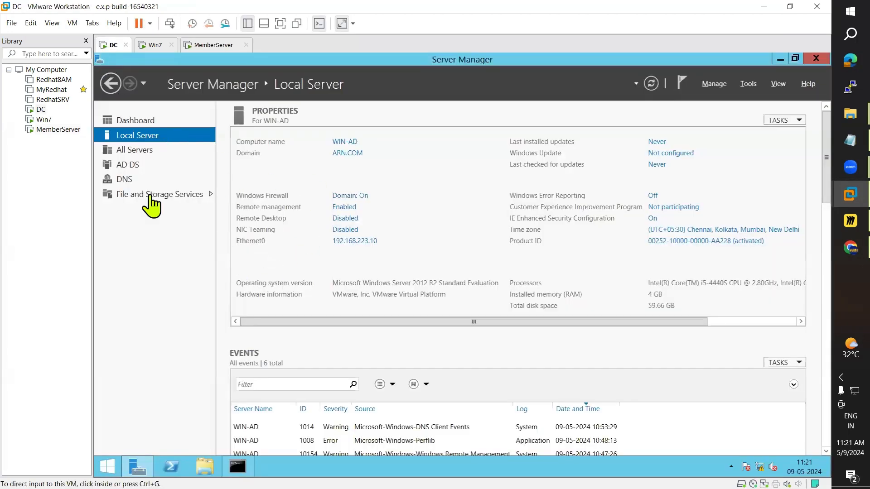
left_click(212, 45)
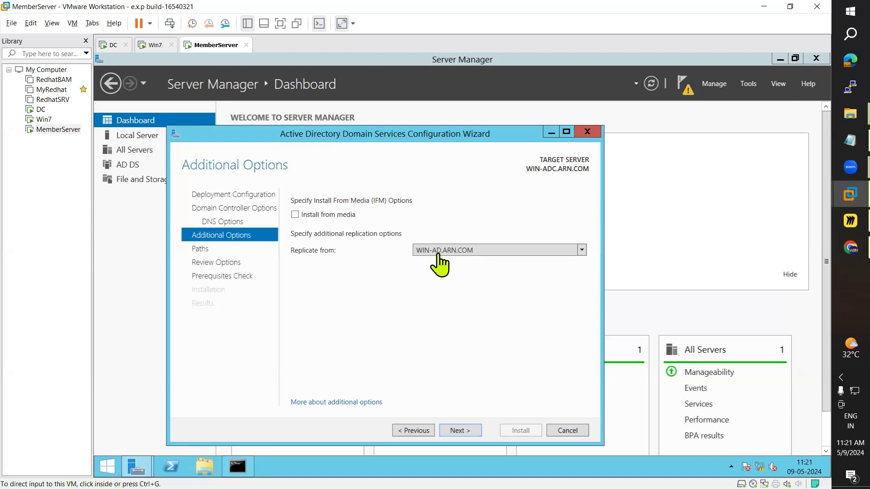
left_click(113, 45)
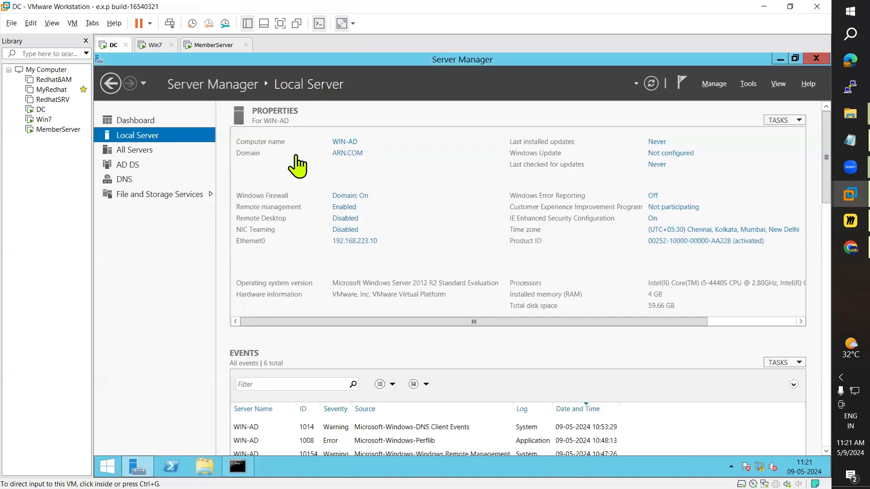
Step: Back on MemberServer, keep the default C:\Windows\NTDS and C:\Windows\SYSVOL paths and continue to Review Options
left_click(217, 44)
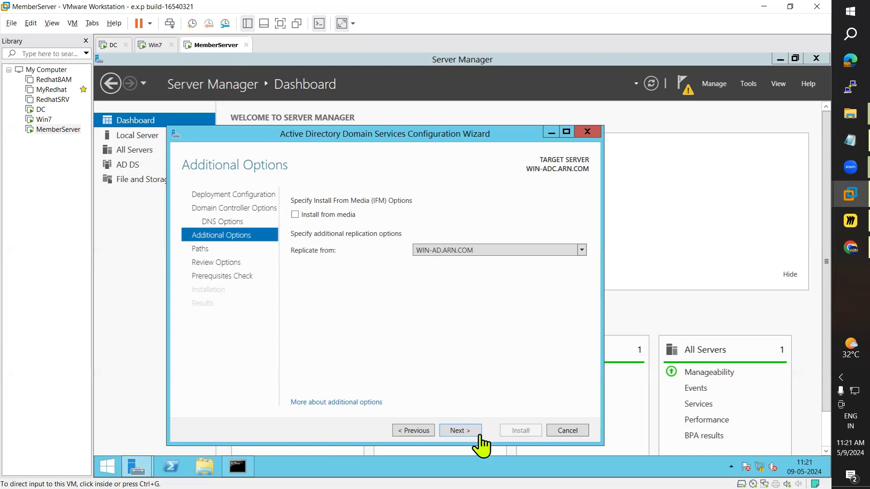
left_click(470, 431)
left_click(468, 428)
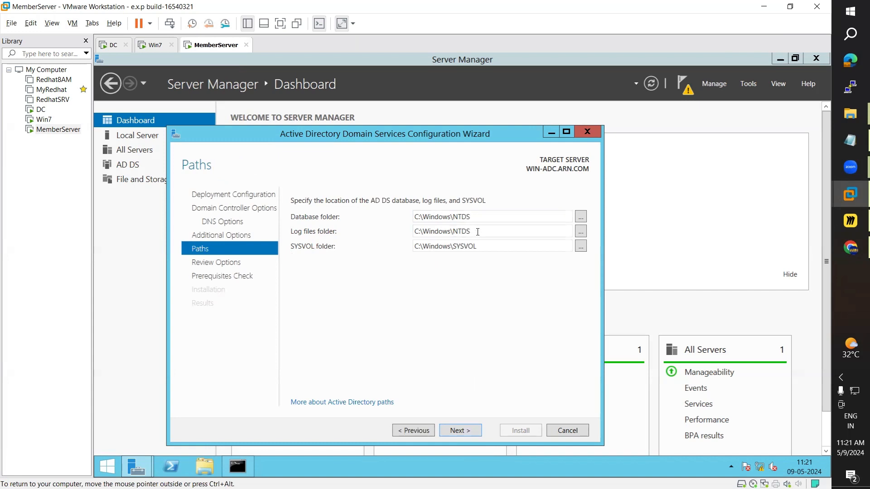
left_click_drag(479, 231, 396, 231)
left_click_drag(486, 246, 415, 248)
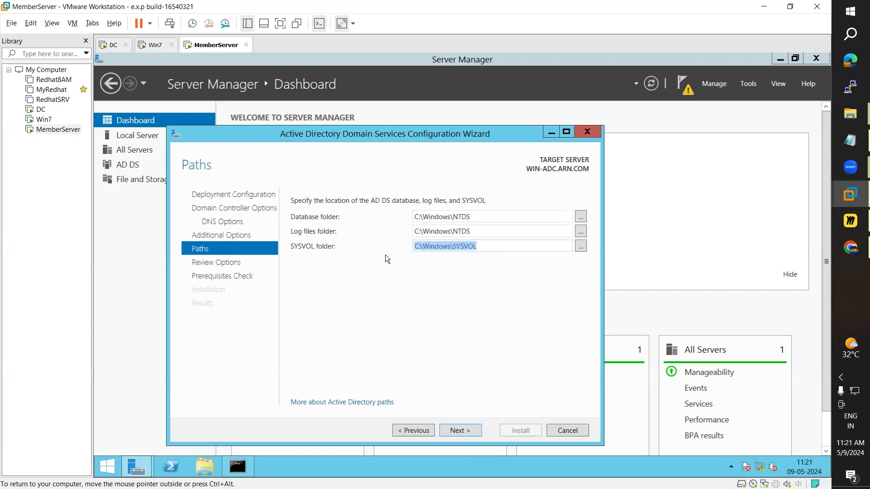
left_click(389, 342)
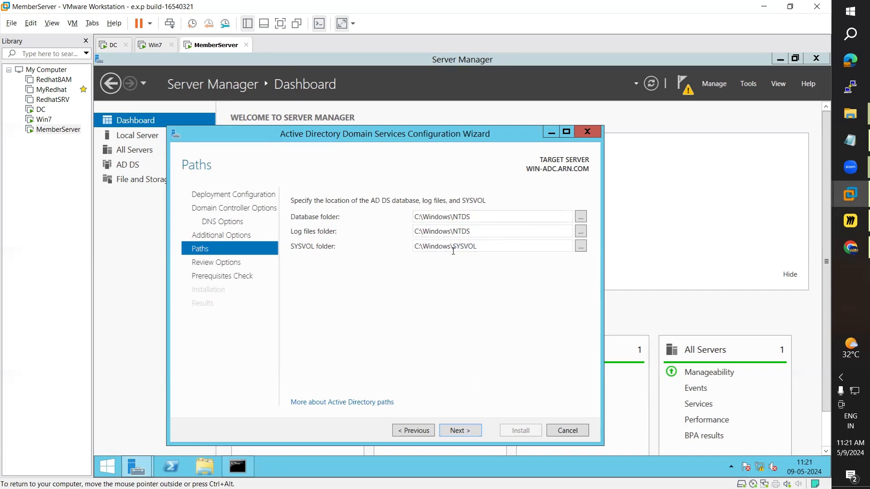
left_click(459, 431)
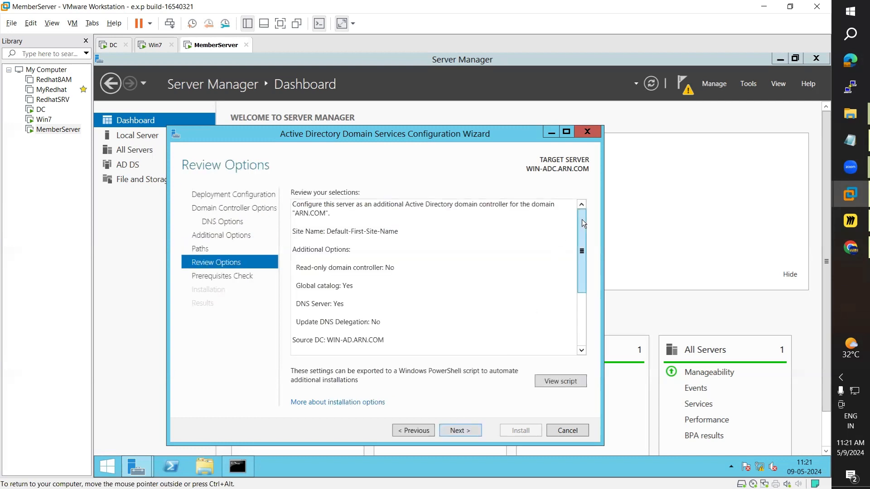
Step: Look over the selected options, paging back and forth, then run the prerequisites check
mouse_move(582, 219)
left_mouse_down()
mouse_move(579, 308)
mouse_move(577, 209)
left_mouse_up()
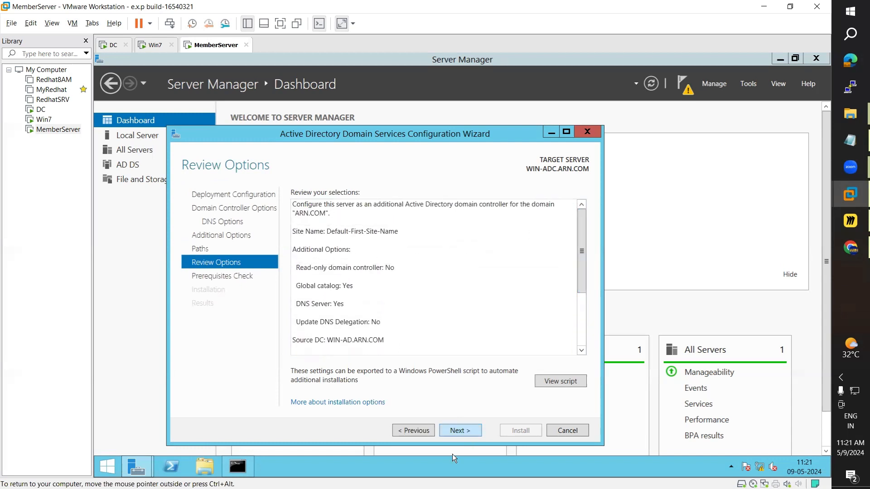
left_click(406, 434)
left_click(412, 436)
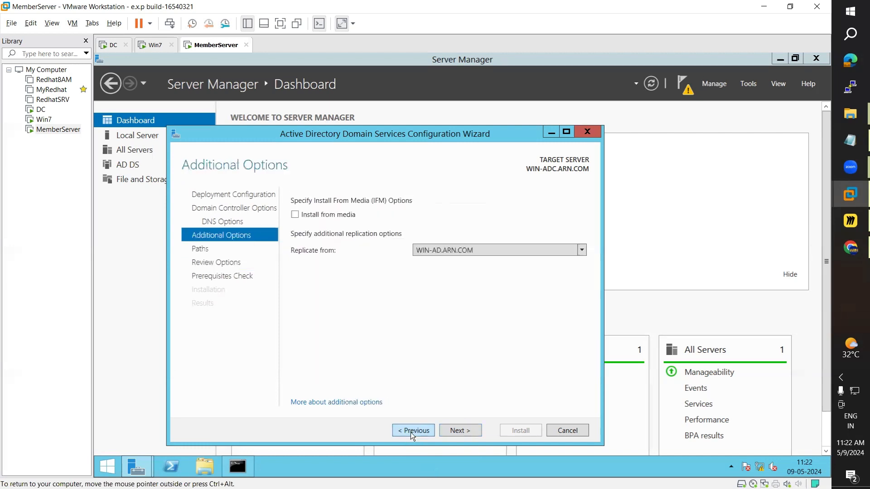
left_click(455, 432)
left_click(465, 431)
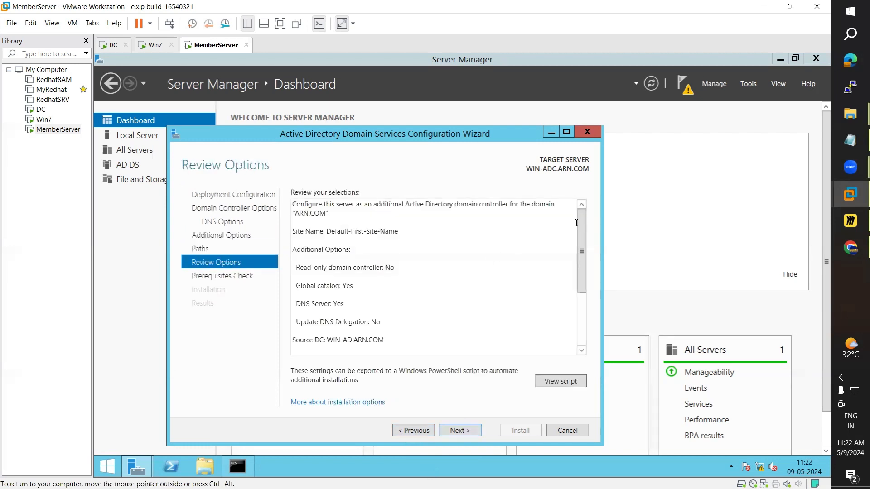
left_click_drag(581, 211, 591, 296)
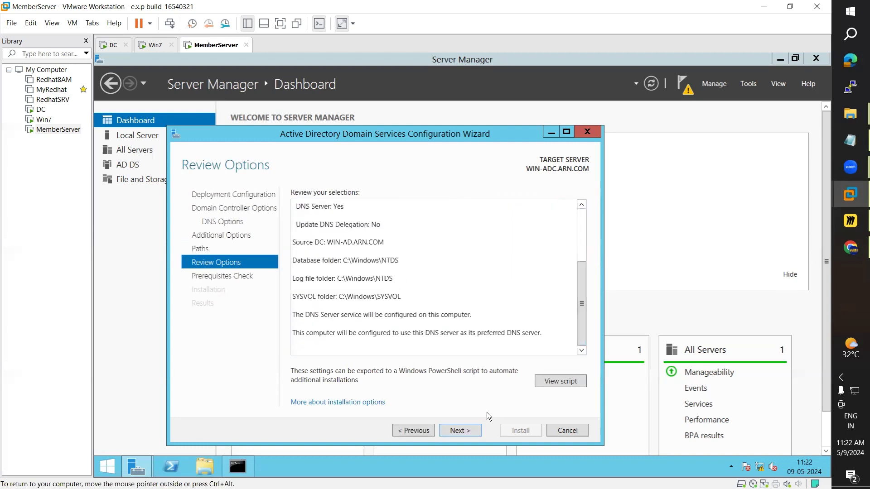
left_click(465, 433)
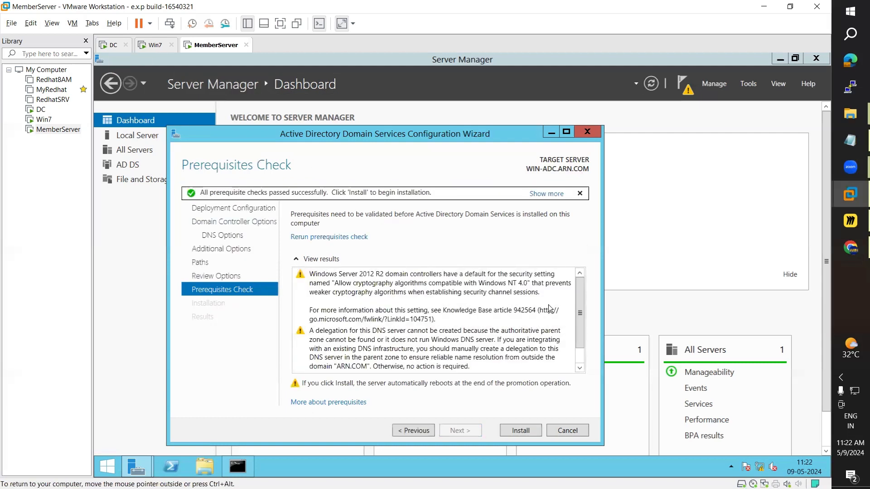
Step: Install MemberServer as an additional domain controller for ARN.COM
left_click_drag(581, 290, 578, 351)
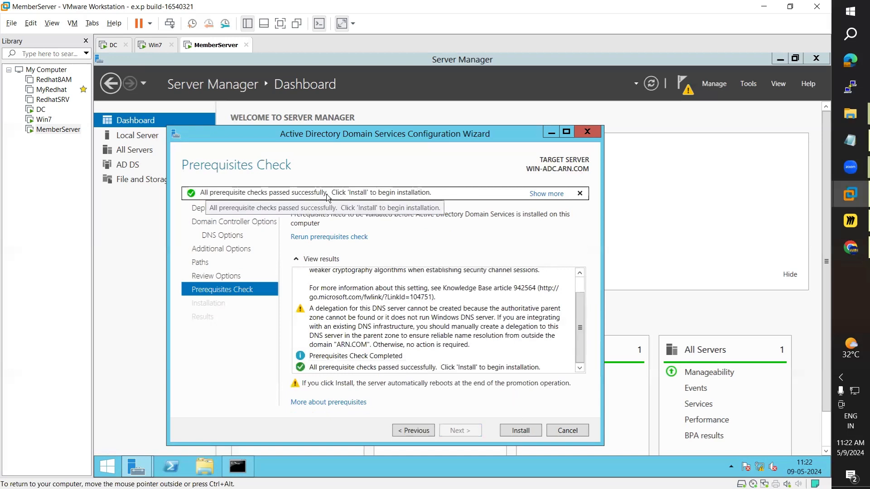
left_click(520, 431)
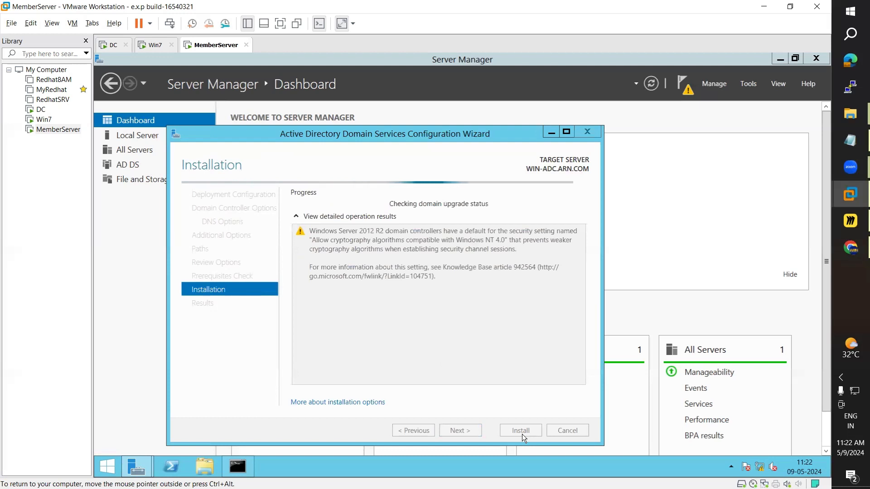
left_click(244, 465)
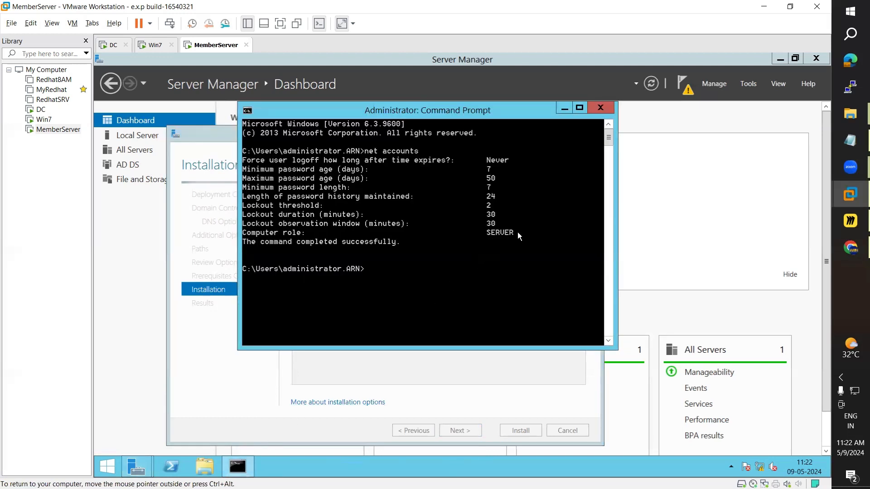
left_click(565, 106)
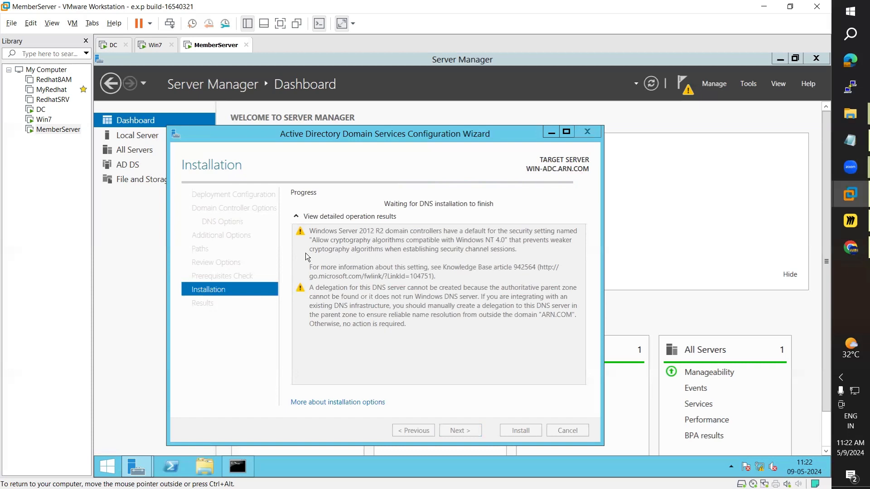
left_click(232, 465)
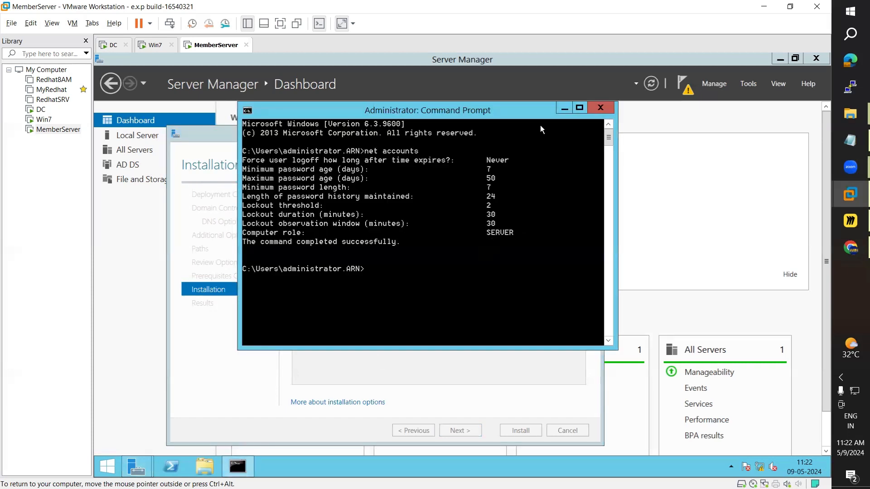
left_click(563, 109)
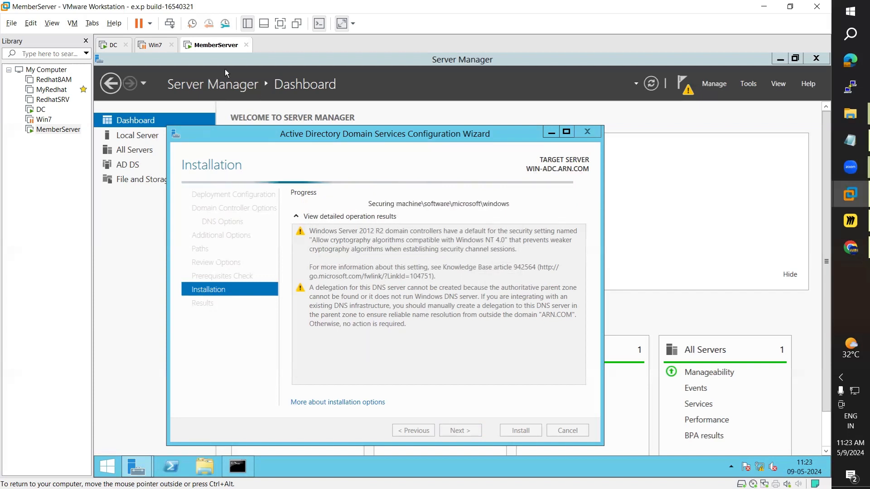
Step: Attempt to resume the suspended Win7 machine, dismiss the error, and return to MemberServer
left_click(155, 47)
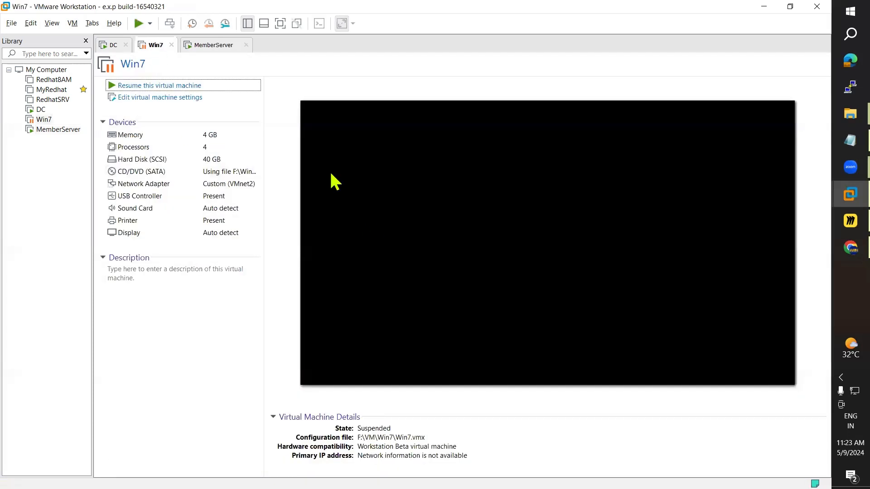
left_click(146, 86)
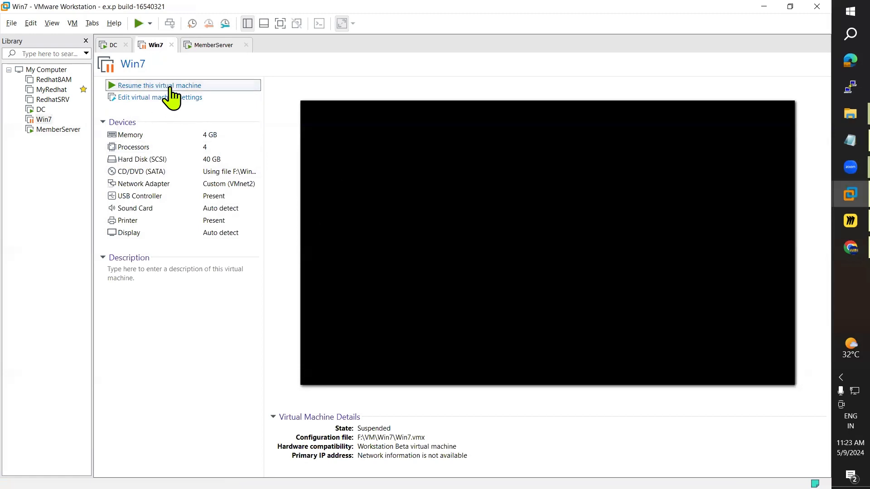
left_click(169, 88)
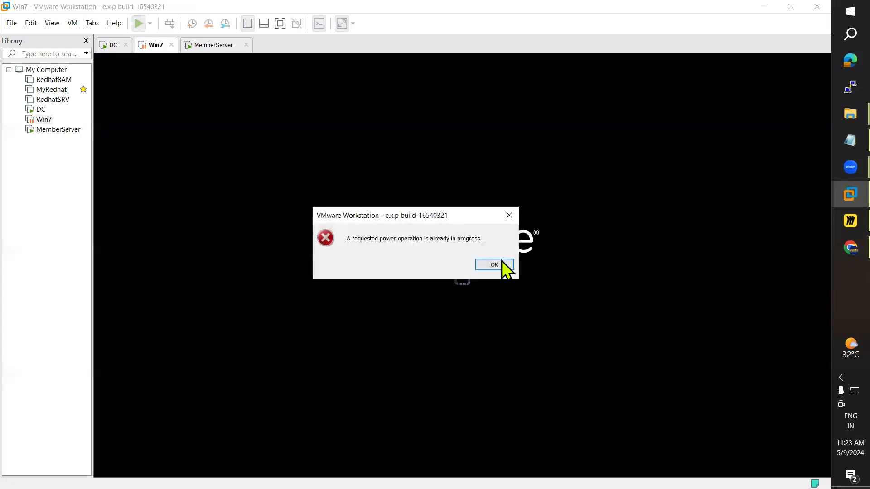
left_click(493, 265)
left_click(206, 45)
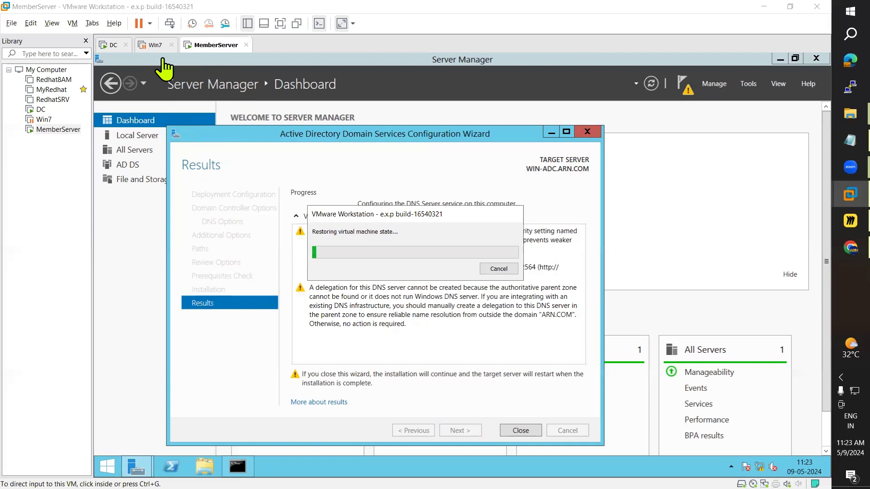
Step: Cancel the Win7 state restore, dismiss the error and sign-out notice, and close the finished wizard
left_click(497, 269)
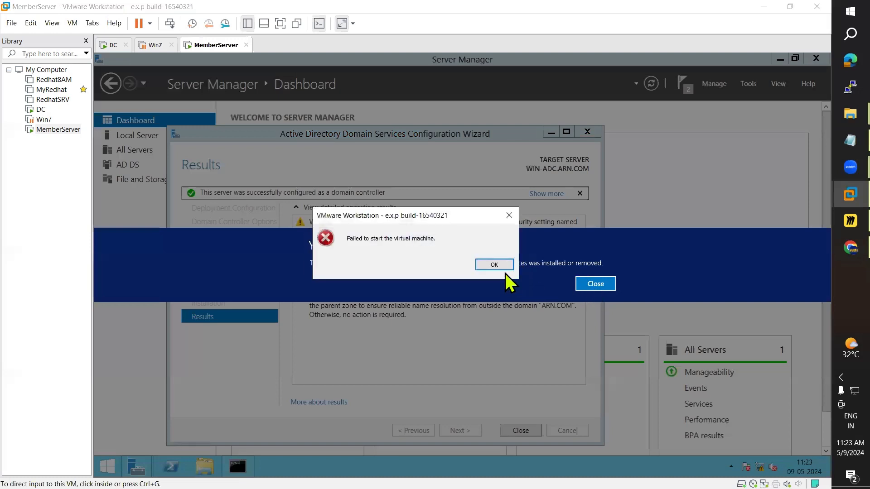
left_click(500, 266)
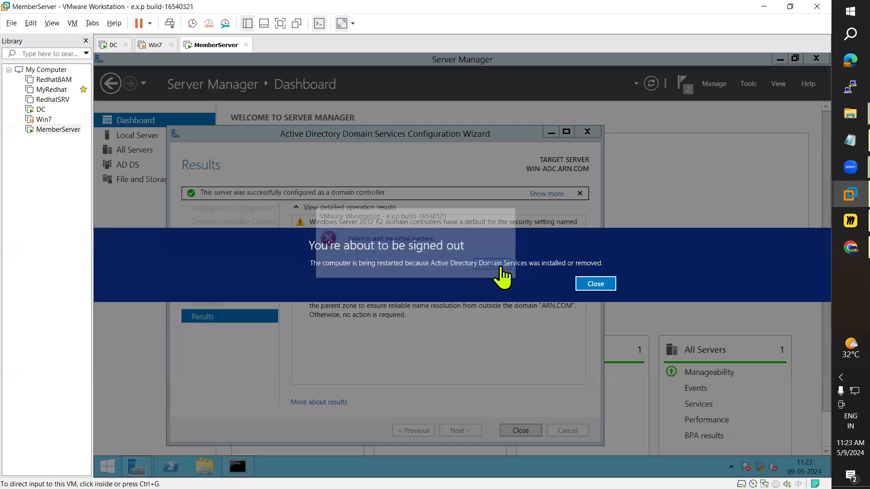
left_click(595, 284)
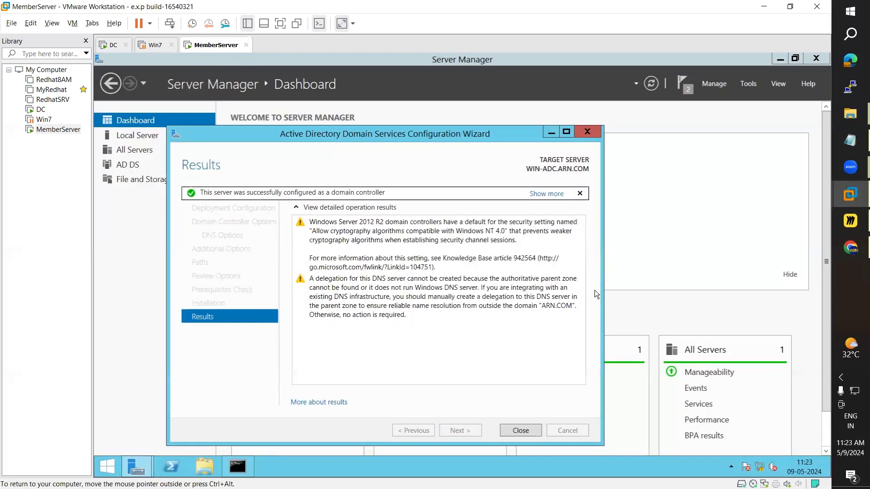
left_click(520, 430)
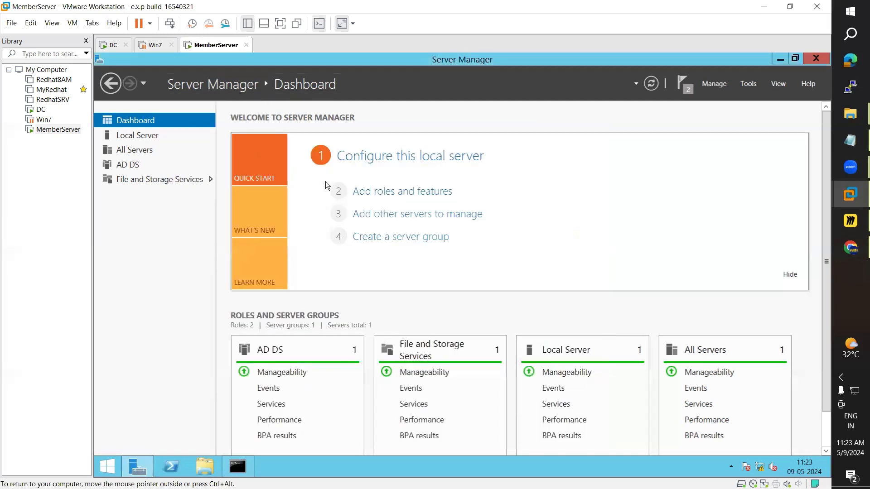
left_click(151, 46)
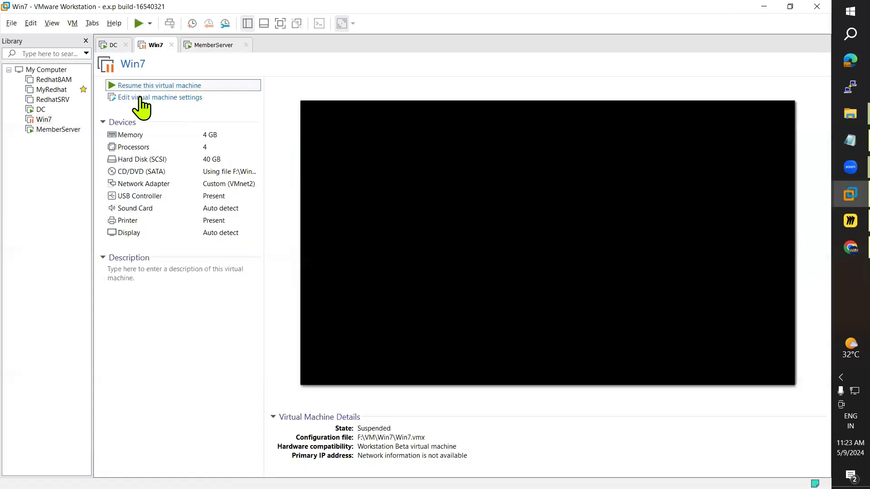
Step: Power off Win7, discarding its suspended state, and close its tab
left_click(150, 24)
left_click(171, 98)
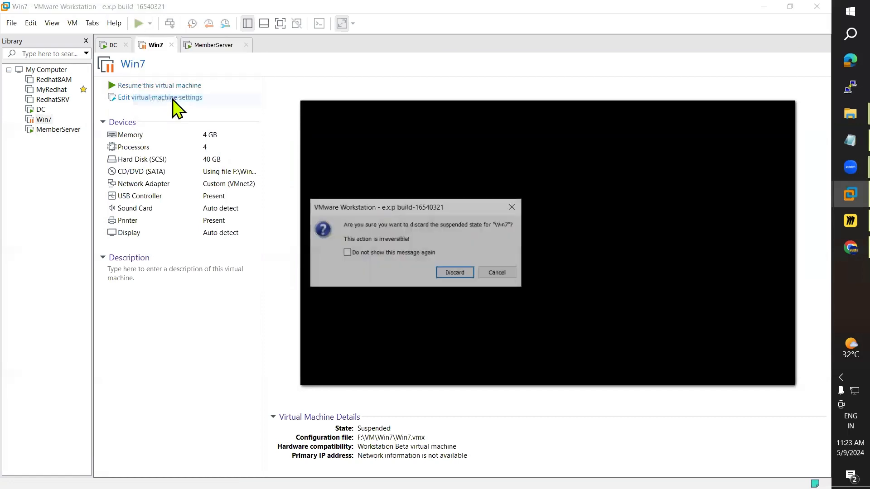
left_click(455, 273)
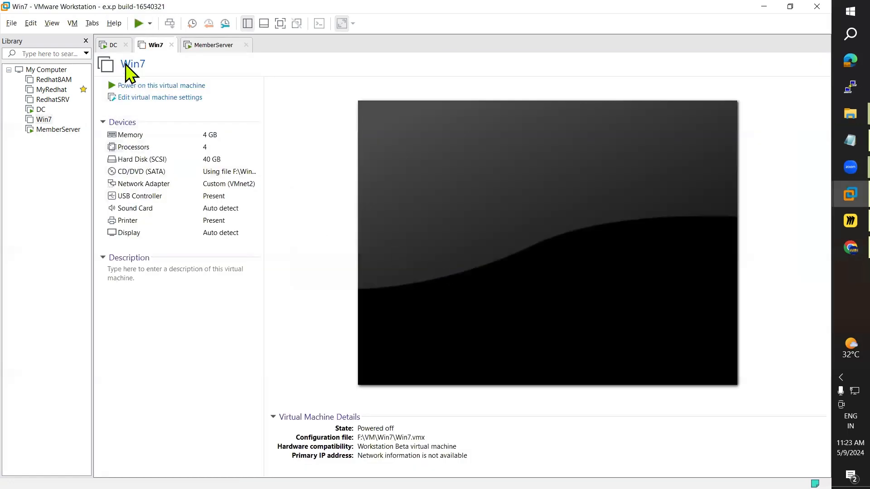
left_click(171, 45)
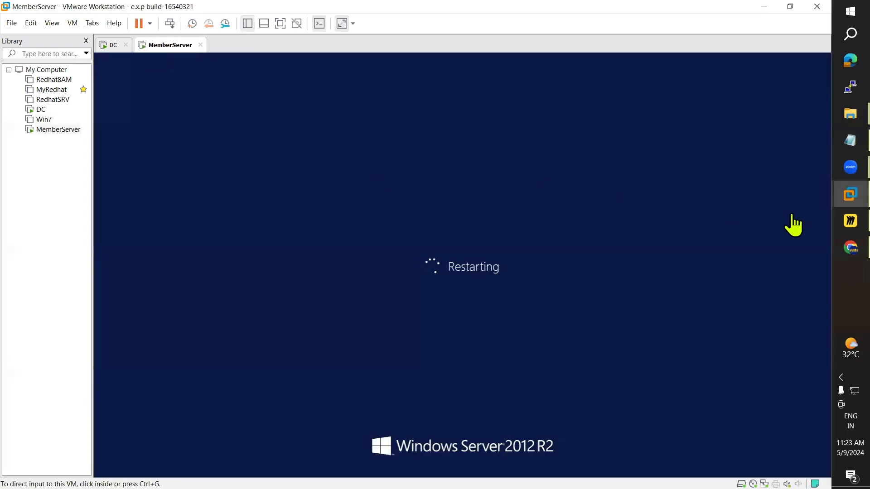
Step: Scroll through the Active Directory notes, then minimize Notepad to show MemberServer booting
left_click(836, 146)
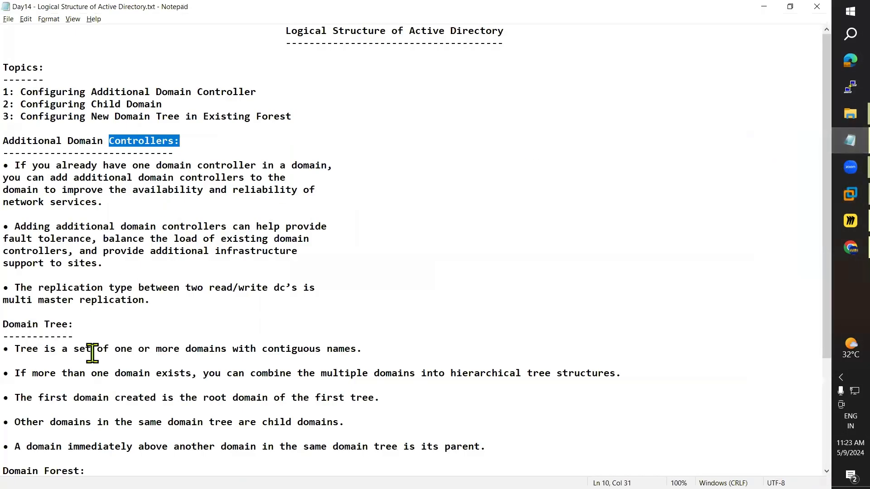
scroll(45, 324, "down", 4)
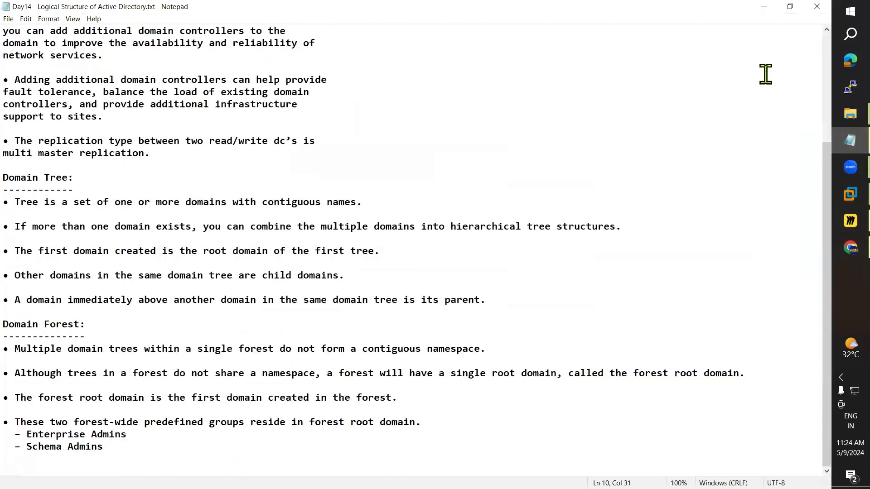
left_click(765, 7)
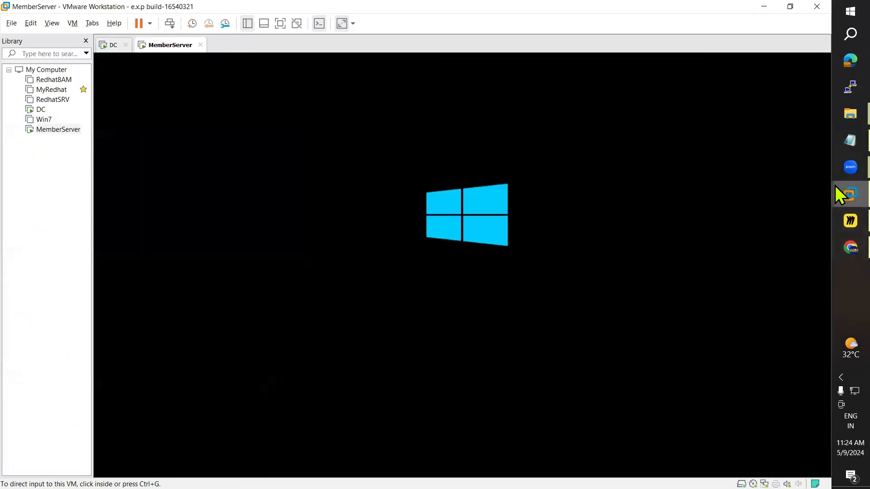
left_click(845, 140)
scroll(413, 198, "up", 4)
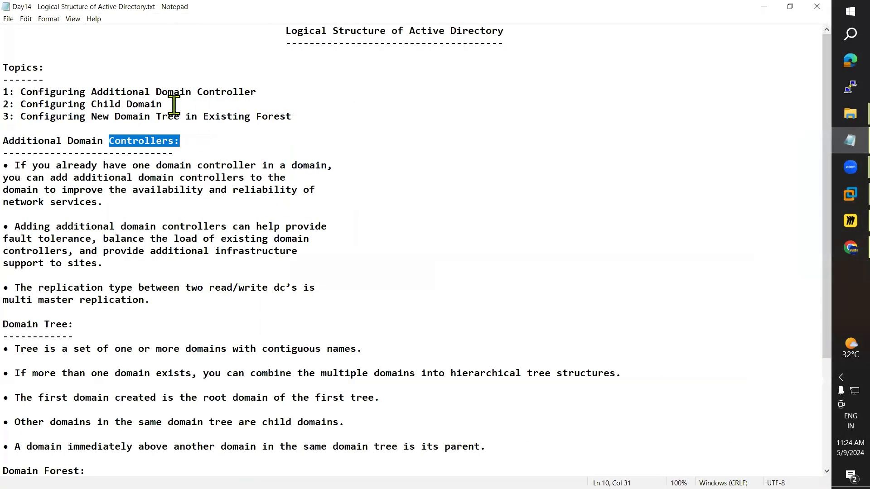
left_click_drag(174, 105, 4, 119)
left_click_drag(297, 117, 45, 128)
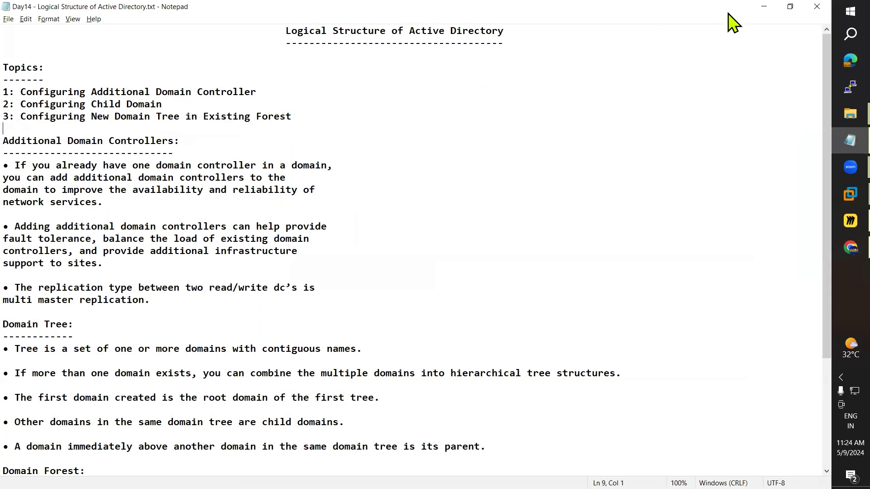
left_click(764, 7)
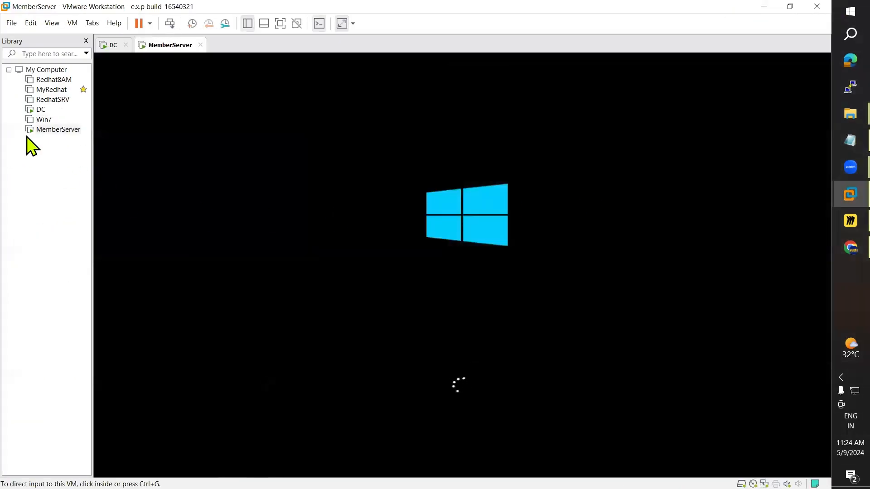
Step: Begin a Typical new virtual machine for Windows Server 2012, installing the OS later
left_click(11, 23)
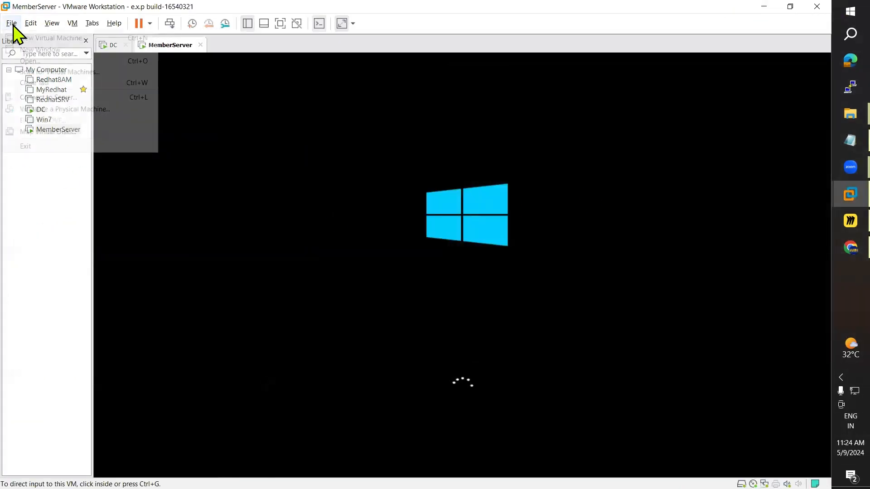
left_click(45, 49)
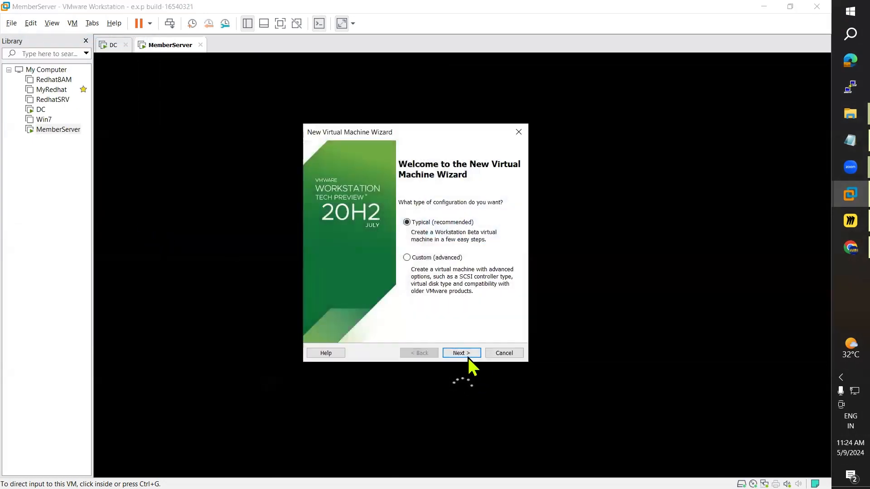
left_click(468, 355)
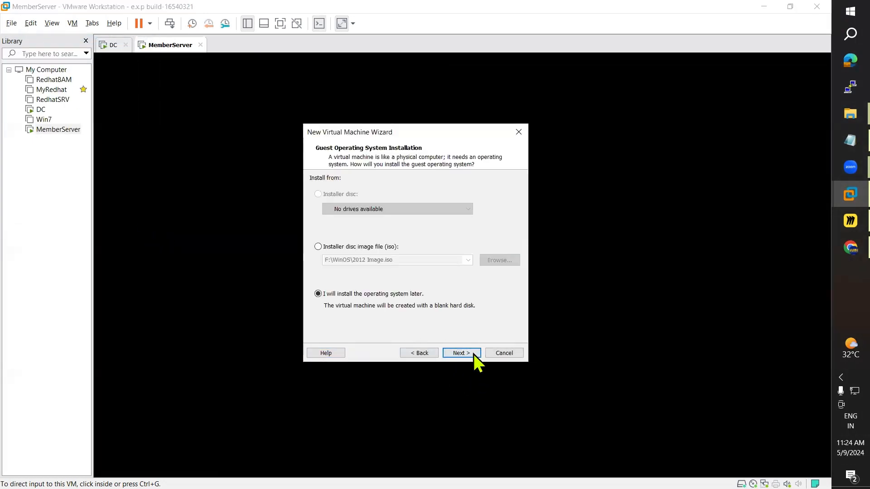
left_click(461, 353)
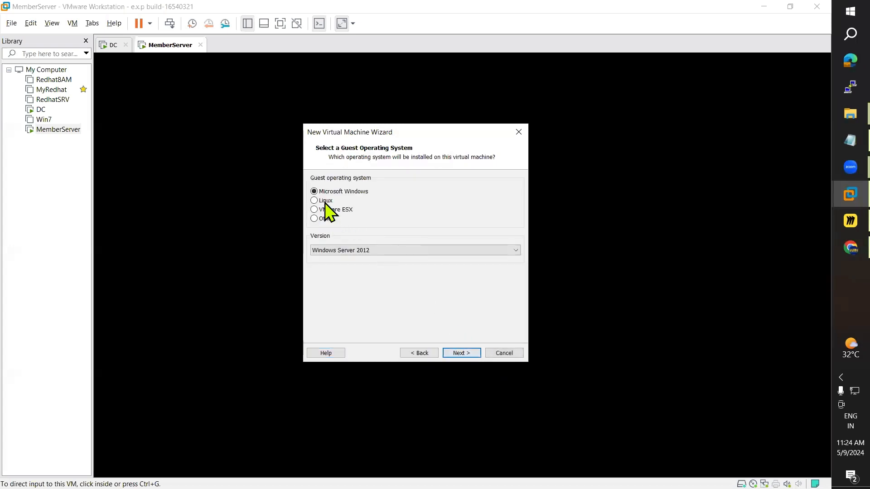
left_click(464, 354)
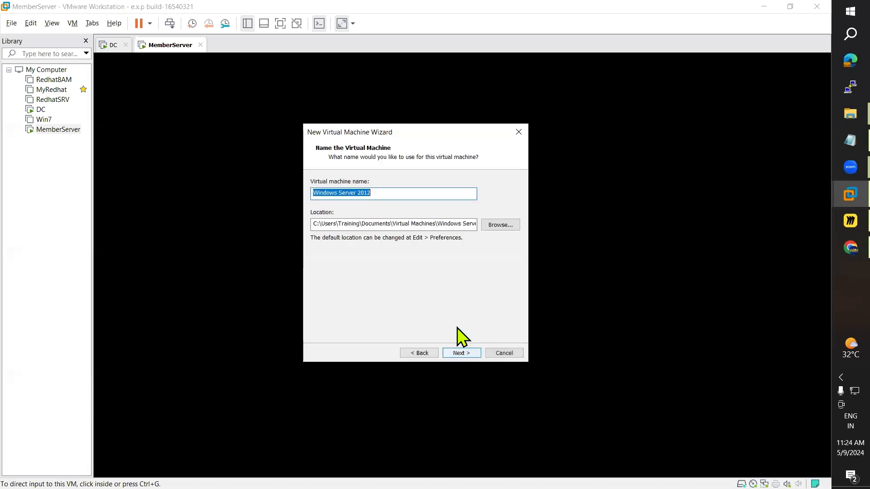
Step: Browse for a different VM storage folder, then cancel the folder picker
left_click(502, 224)
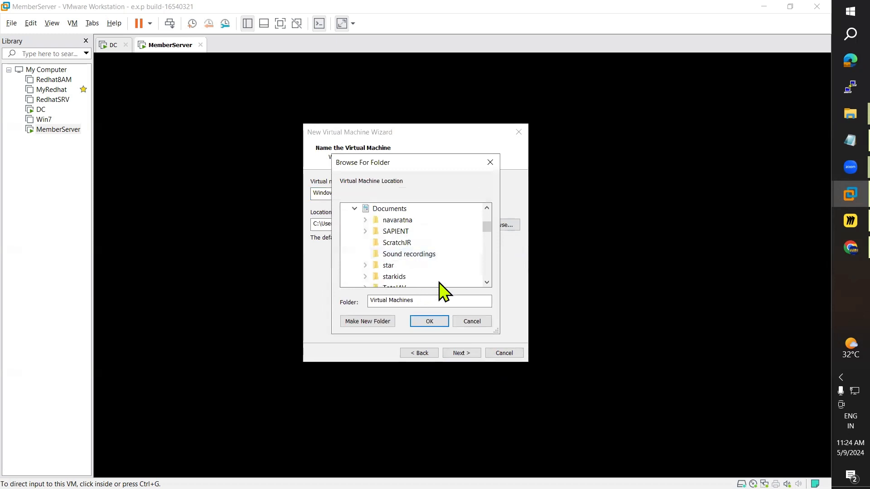
scroll(417, 277, "down", 5)
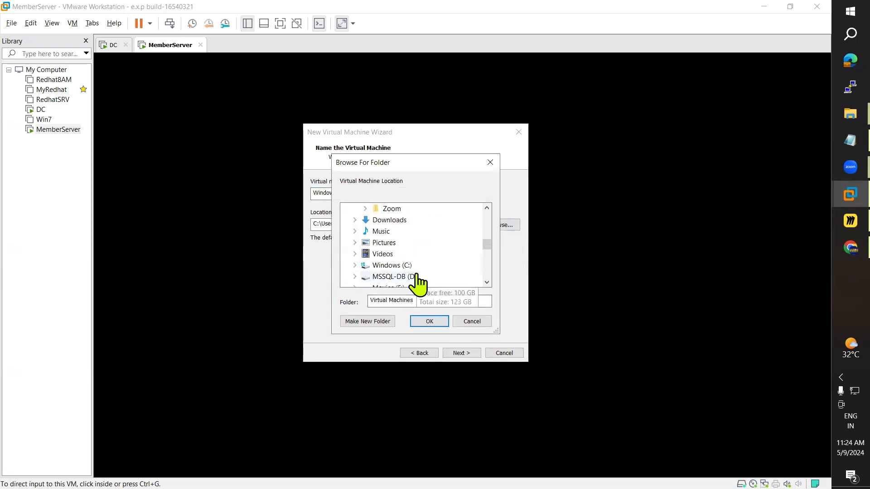
left_click(488, 322)
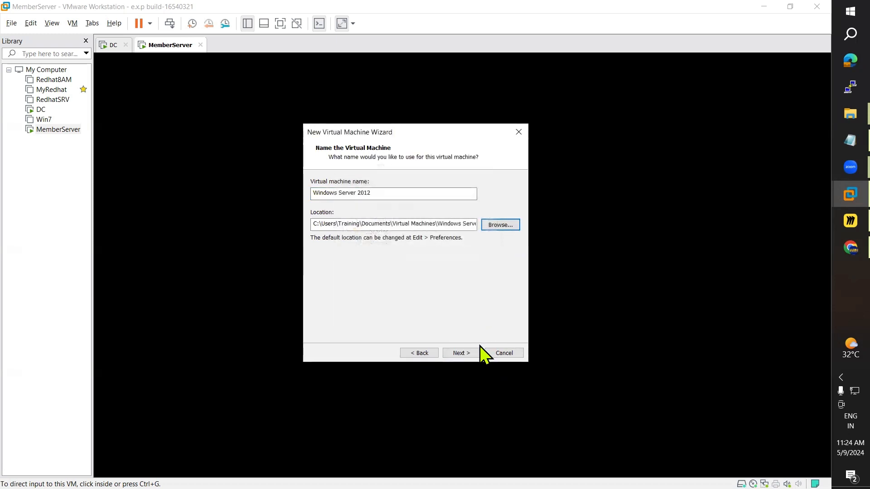
Step: Open a maximized File Explorer window on the VM folder of Movies (F:)
key("super+e")
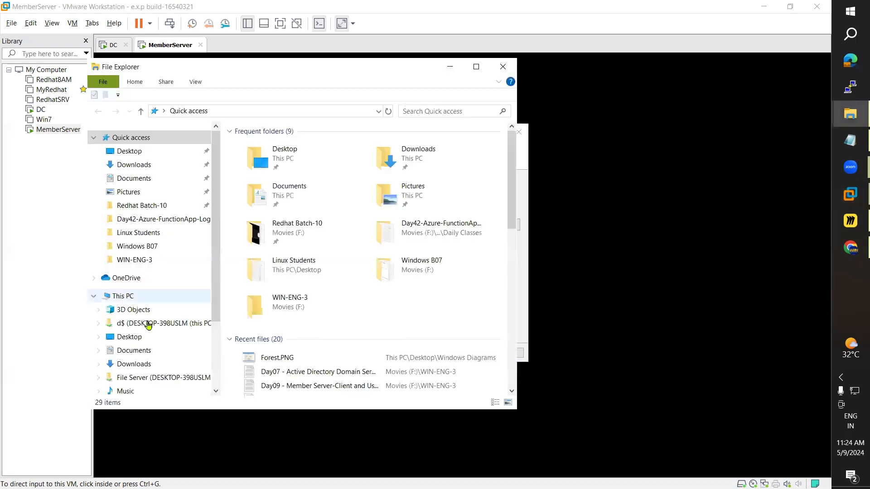
left_click(476, 66)
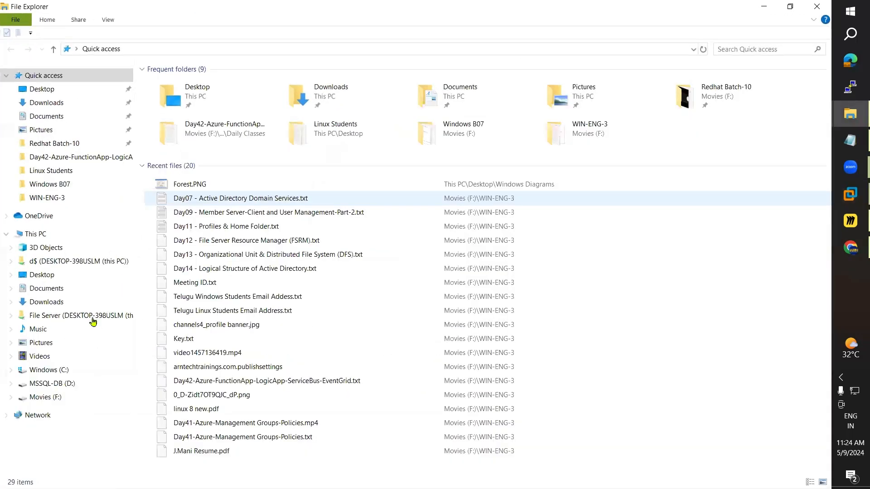
left_click(54, 384)
left_click(59, 397)
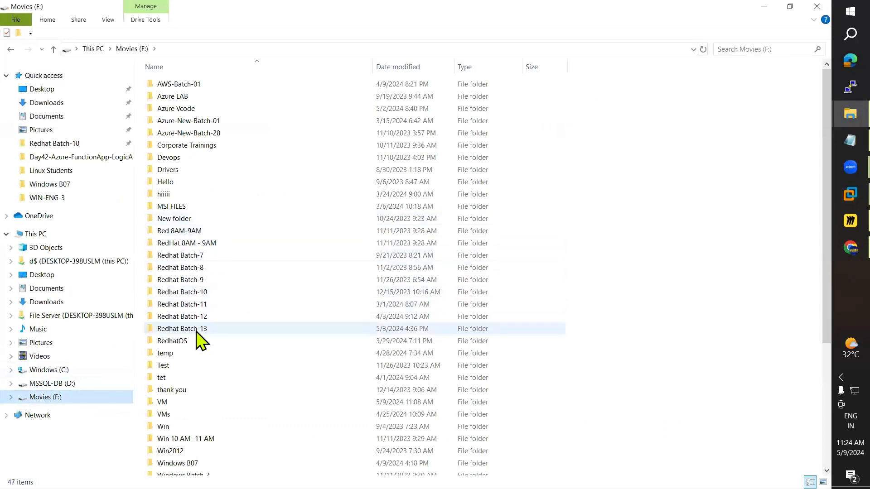
double_click(166, 413)
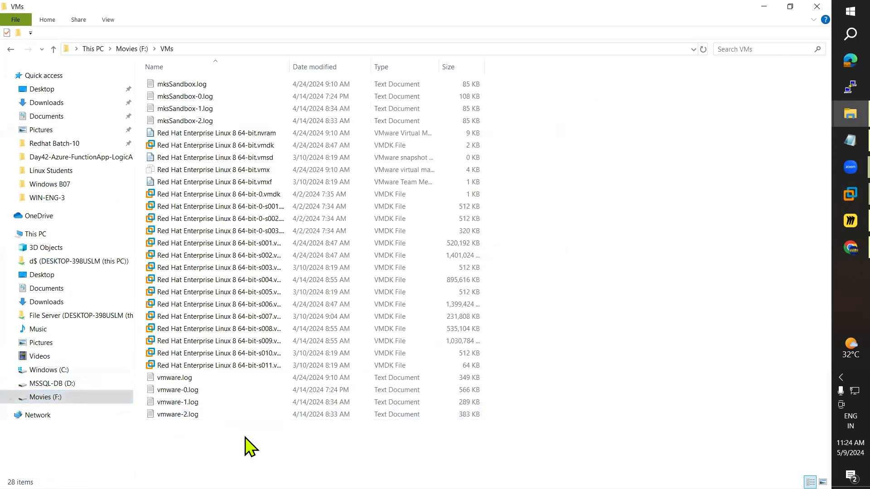
left_click(135, 48)
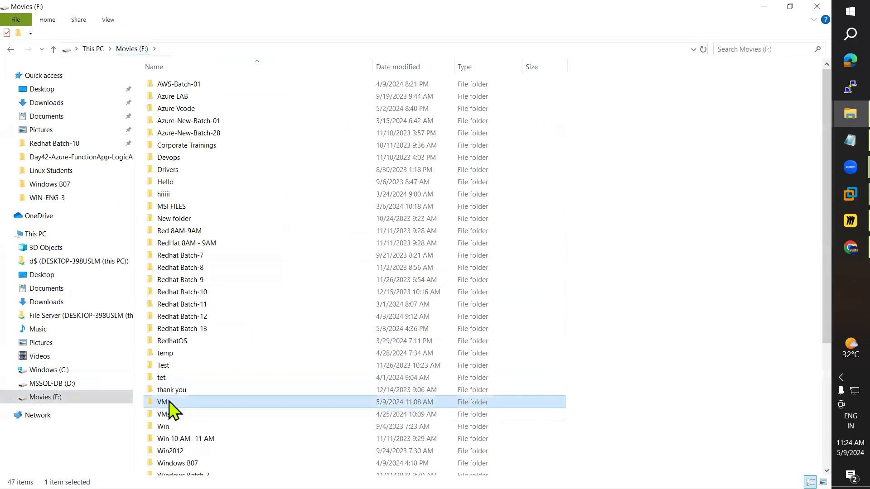
double_click(170, 400)
Step: Create a new folder named CDC inside F:\VM
right_click(563, 127)
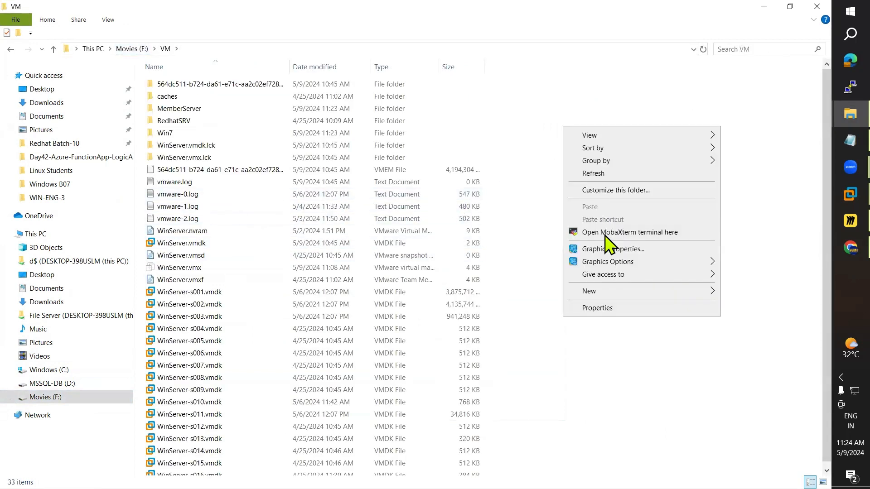
mouse_move(650, 292)
left_click(423, 292)
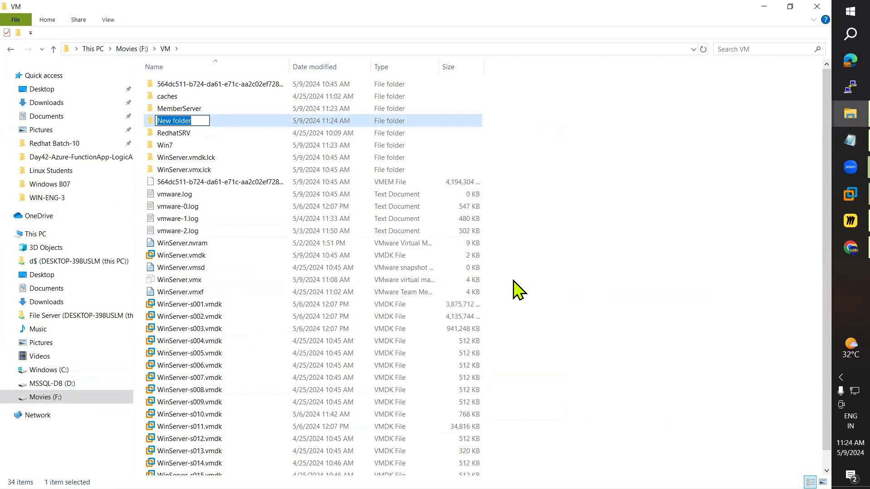
type("C")
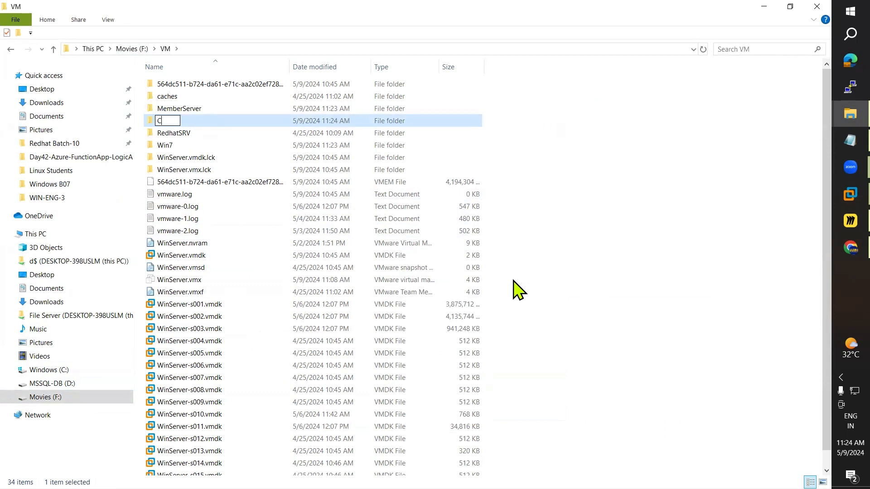
type("DC")
key("Return")
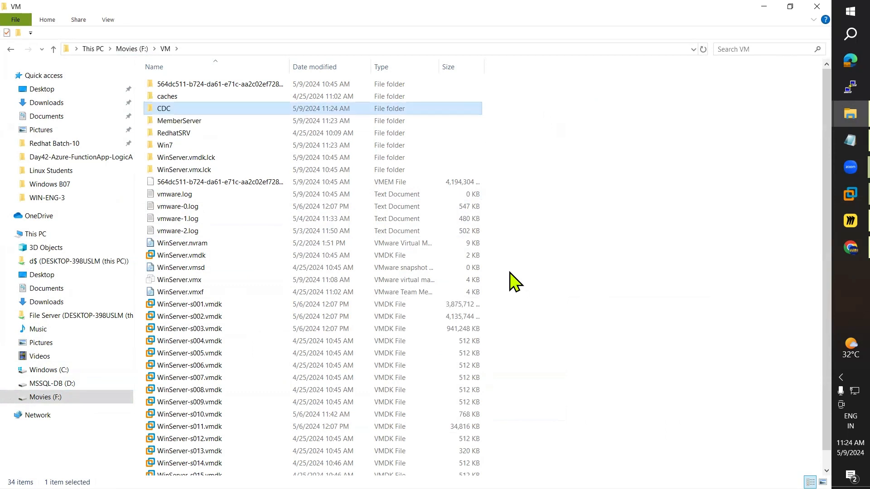
Step: Add a second folder named TREE and copy the F:\VM path for the wizard's location field
right_click(562, 185)
mouse_move(618, 364)
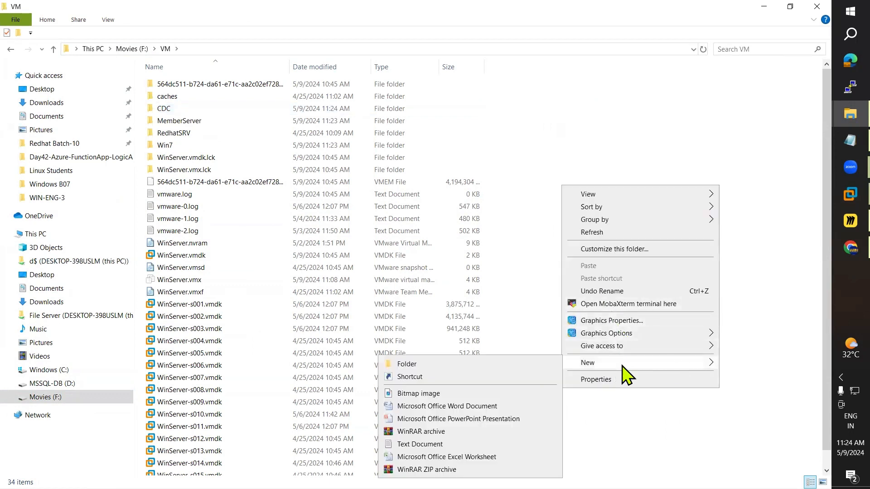
left_click(461, 365)
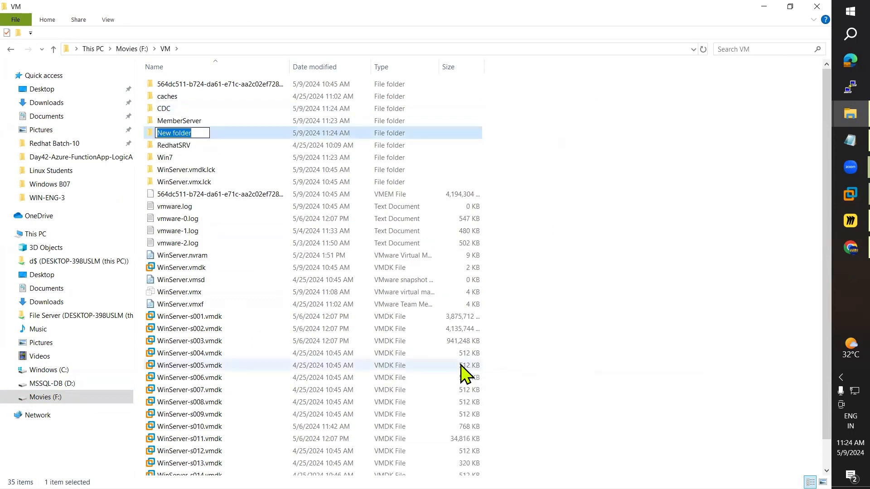
type("TREE")
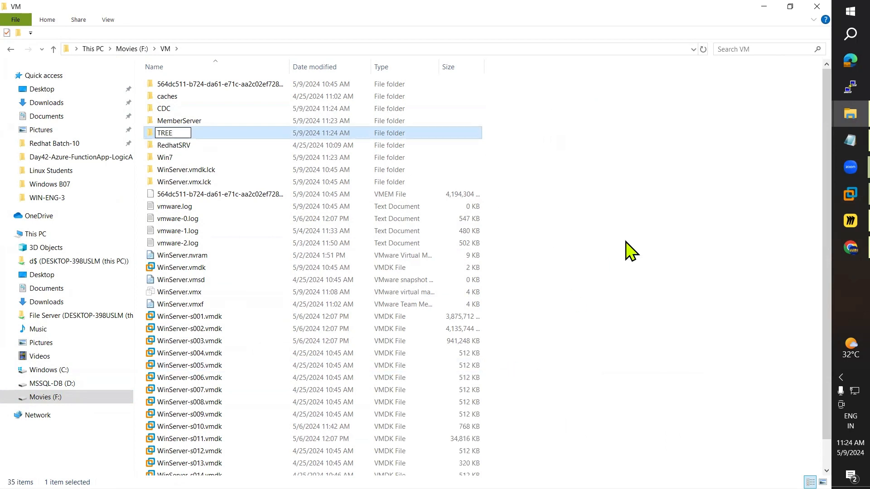
left_click(575, 239)
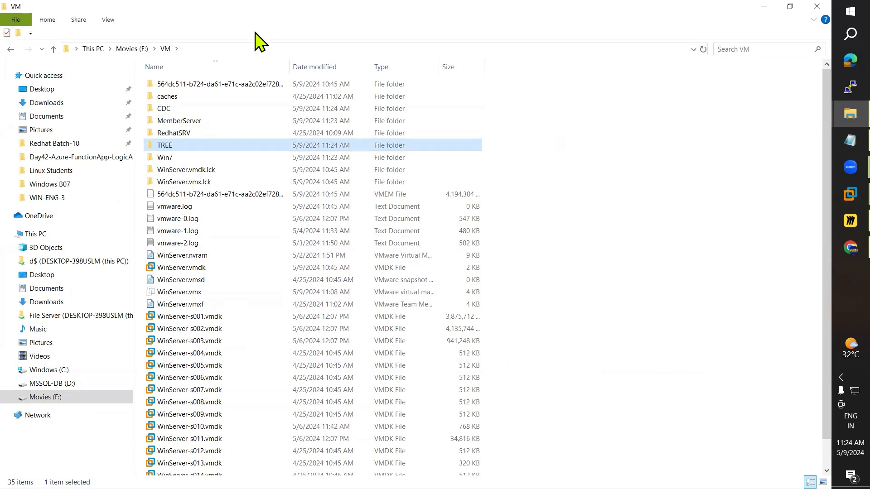
left_click(233, 49)
key("ctrl+c")
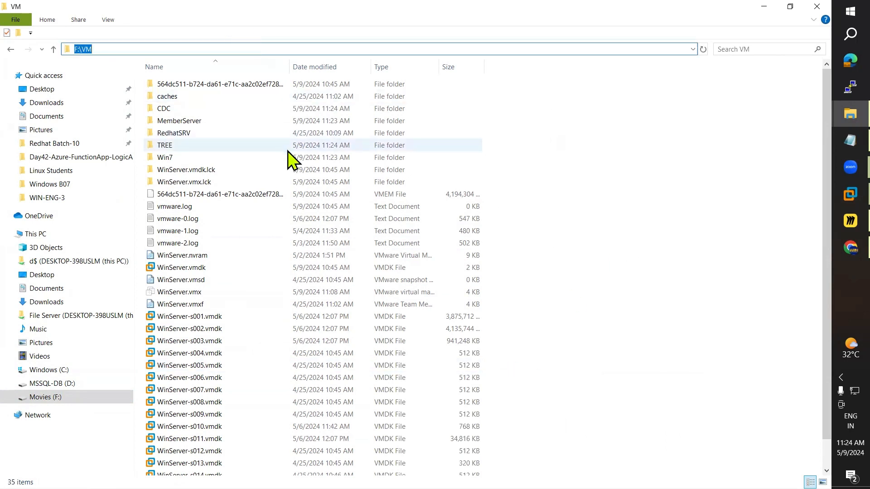
key("alt+Tab")
triple_click(442, 225)
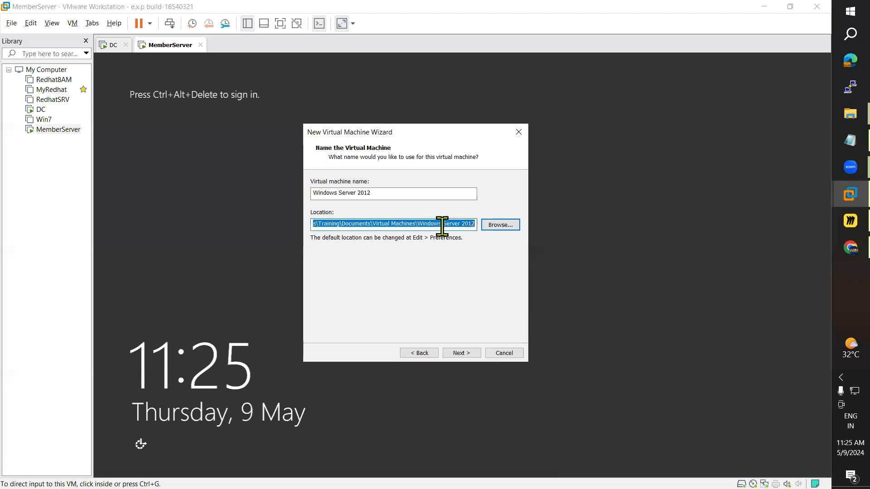
Step: Set the VM location to F:\VM\CDC, keep the 40 GB split disk, and create the machine
key("ctrl+v")
type("\\CDC")
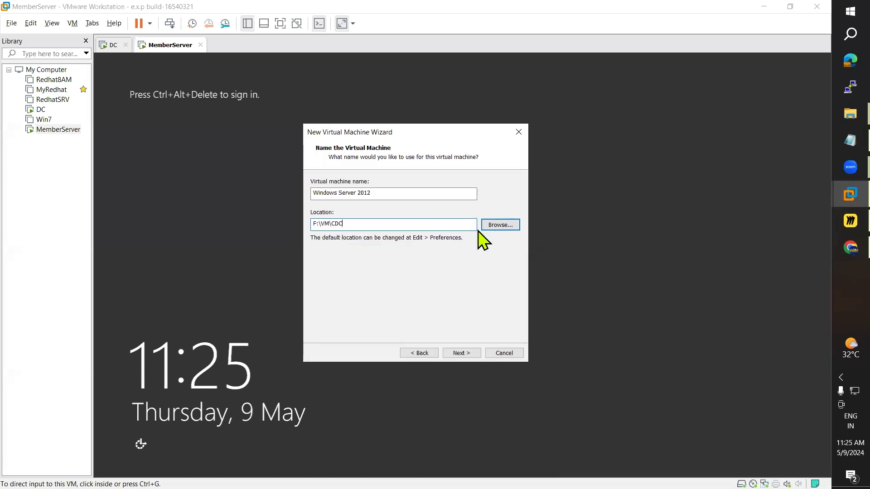
left_click(461, 353)
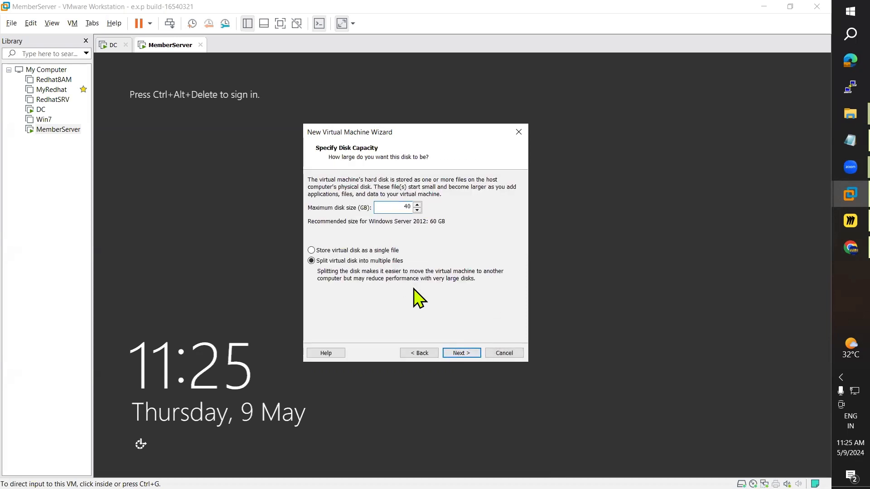
left_click(467, 352)
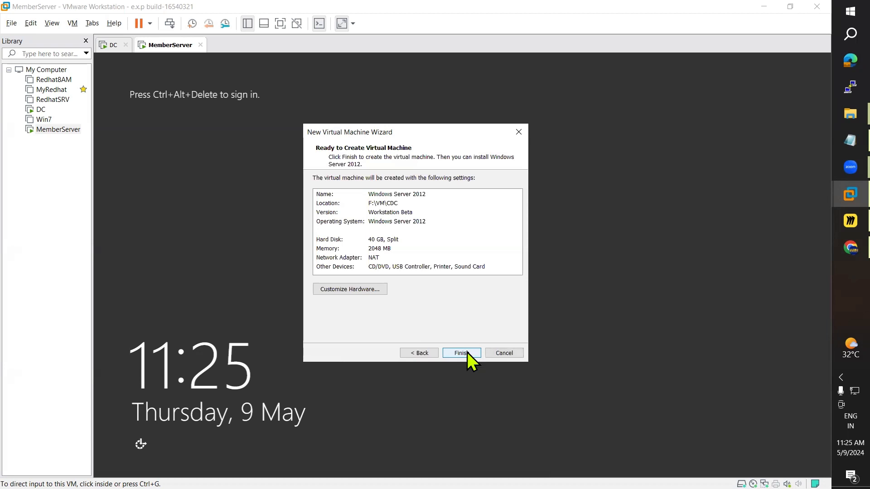
left_click(467, 352)
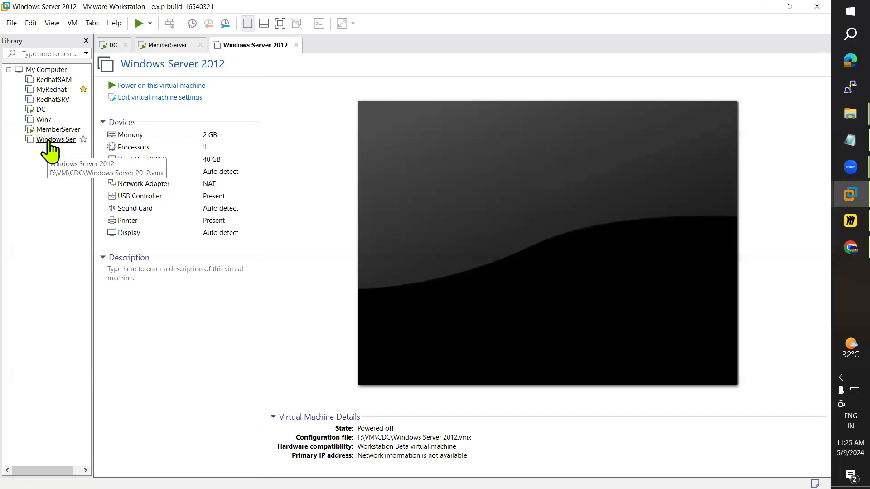
Step: Start a Typical new VM wizard with the OS installed later and Windows Server 2012 as guest
right_click(48, 141)
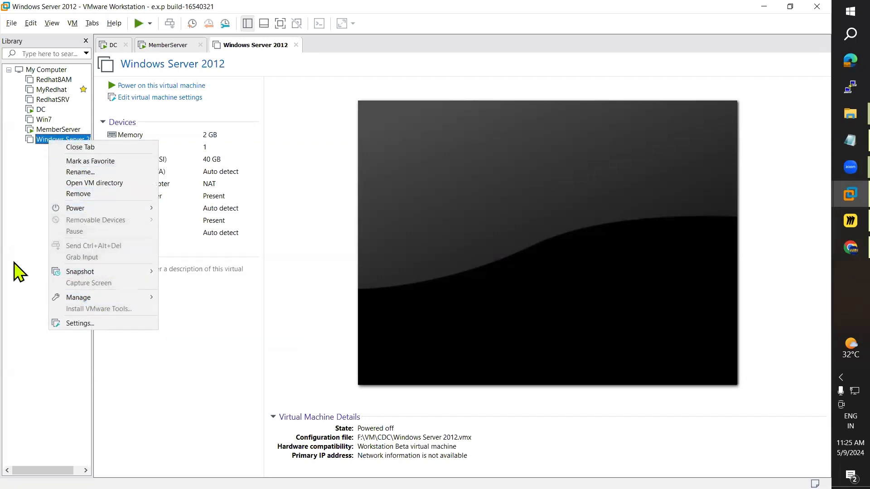
left_click(22, 218)
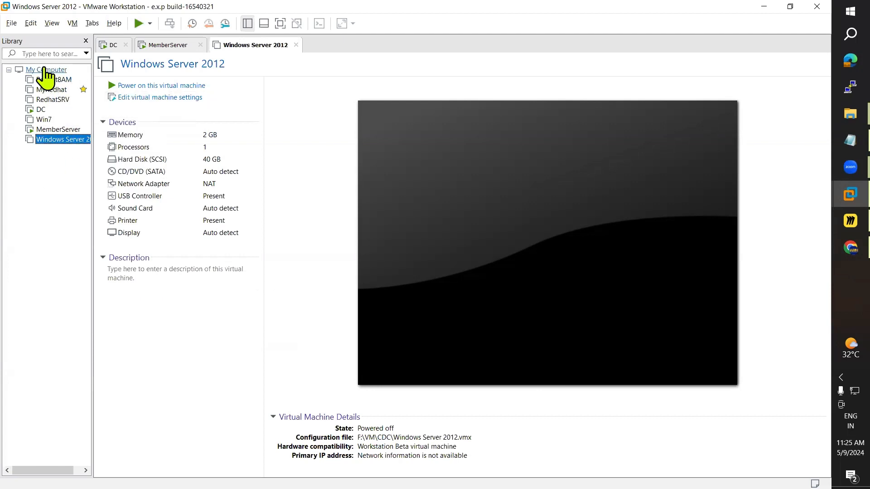
left_click(11, 23)
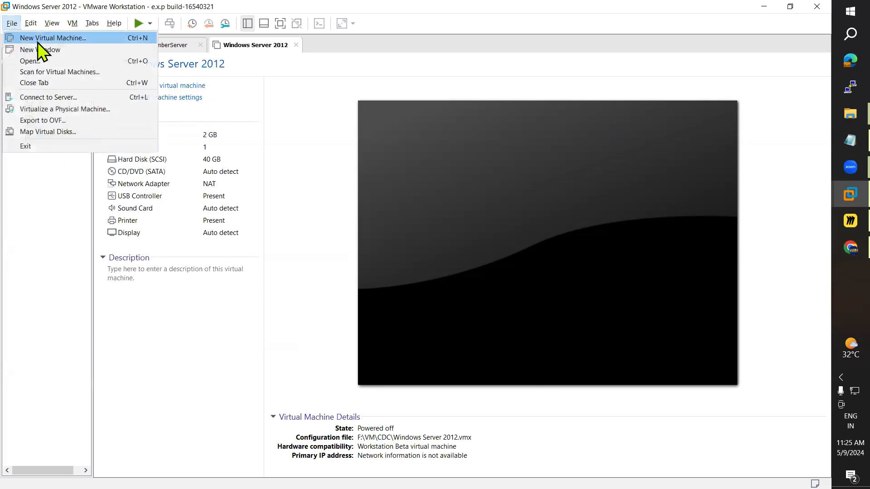
left_click(39, 38)
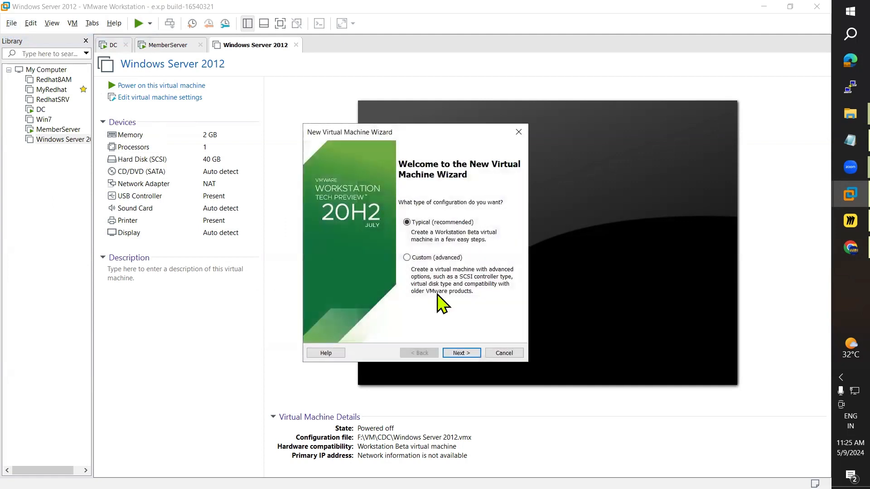
left_click(458, 352)
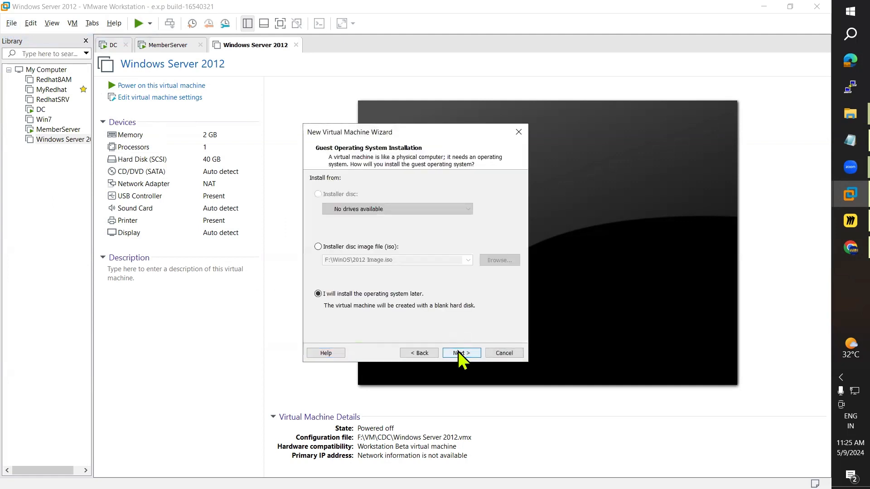
left_click(458, 352)
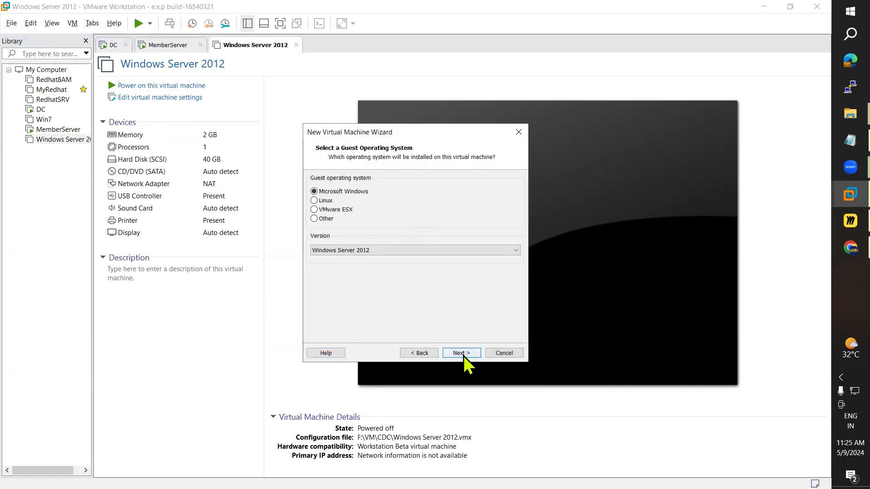
left_click(461, 352)
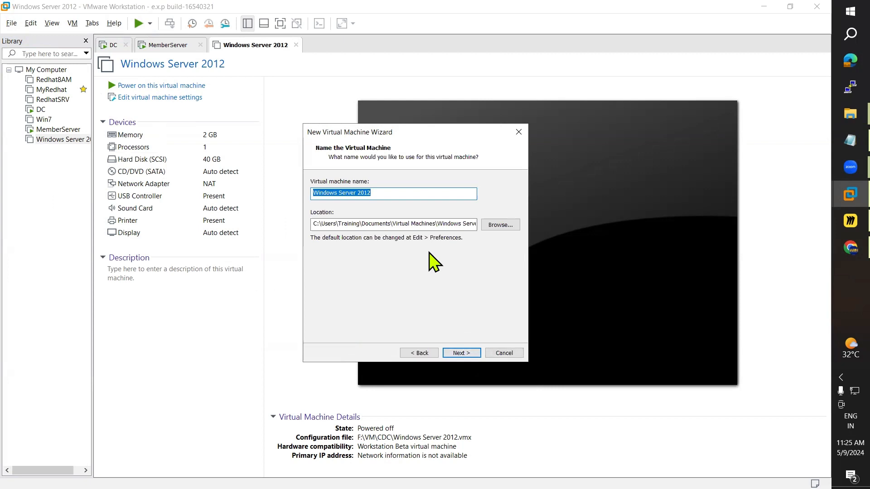
Step: Name the machine TREE, store it at F:\VM\TREE, accept the disk size, and finish
type("TREE")
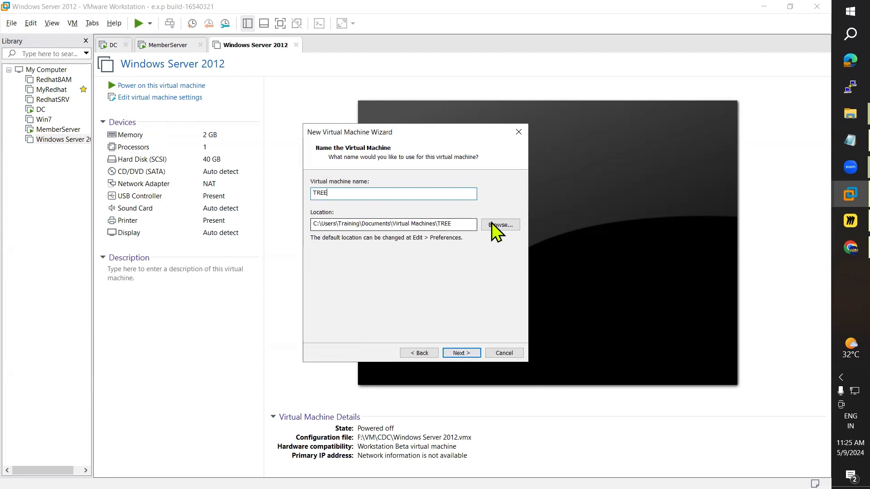
left_click_drag(473, 224, 219, 233)
type("F:\\VM")
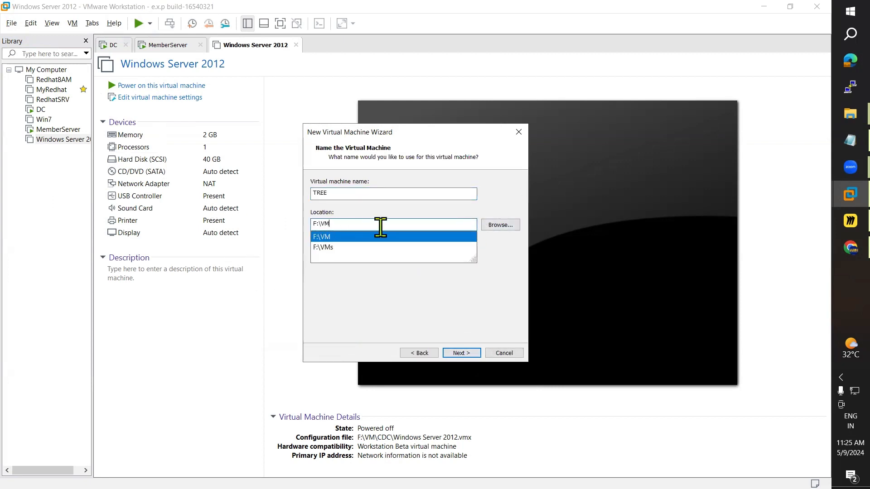
type("\\TREE")
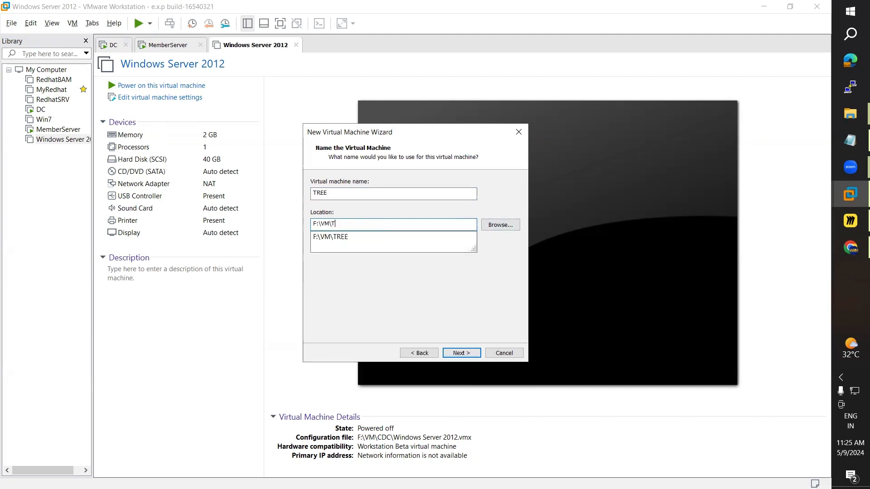
left_click(472, 351)
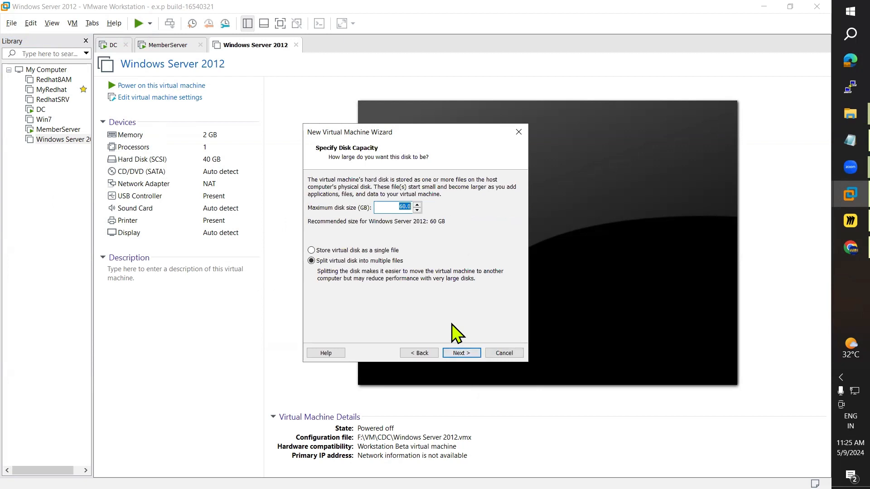
left_click(469, 358)
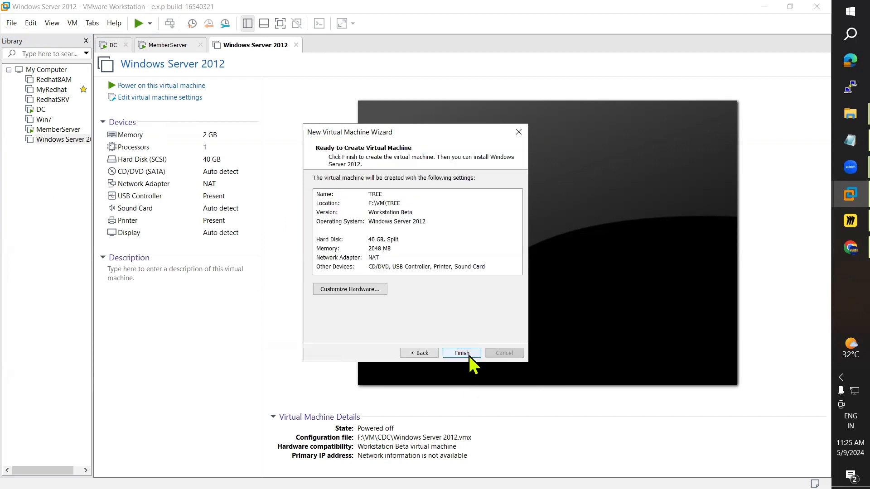
left_click(90, 191)
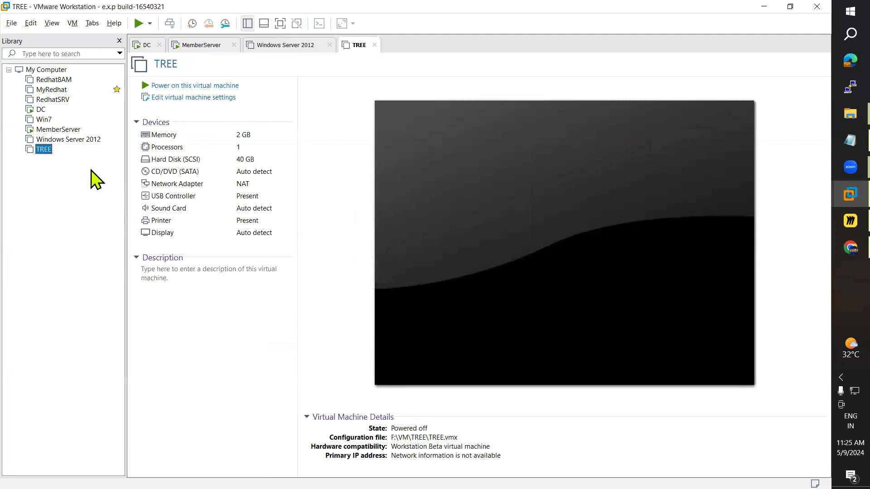
Step: Rename the Windows Server 2012 machine to CDC
right_click(81, 140)
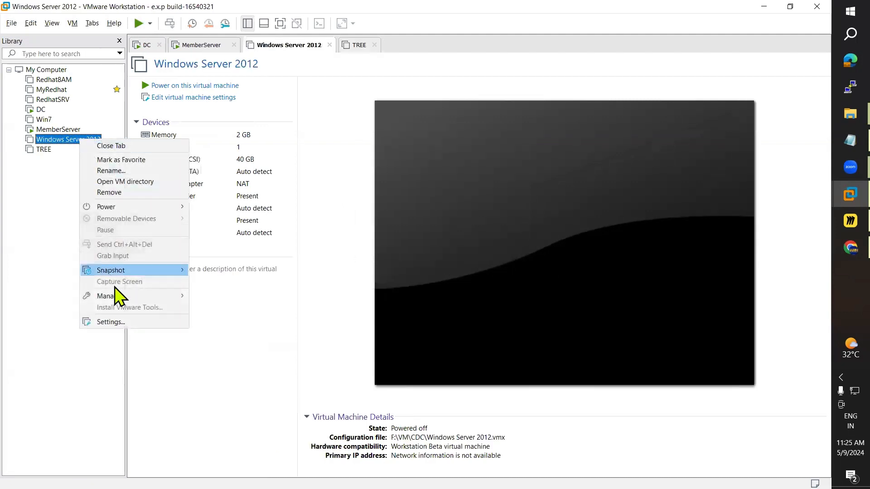
left_click(109, 170)
type("CDC")
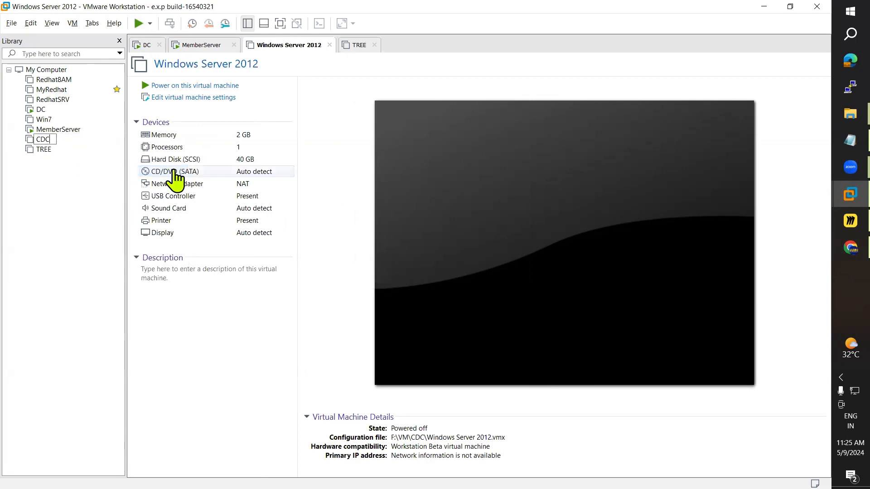
key("Return")
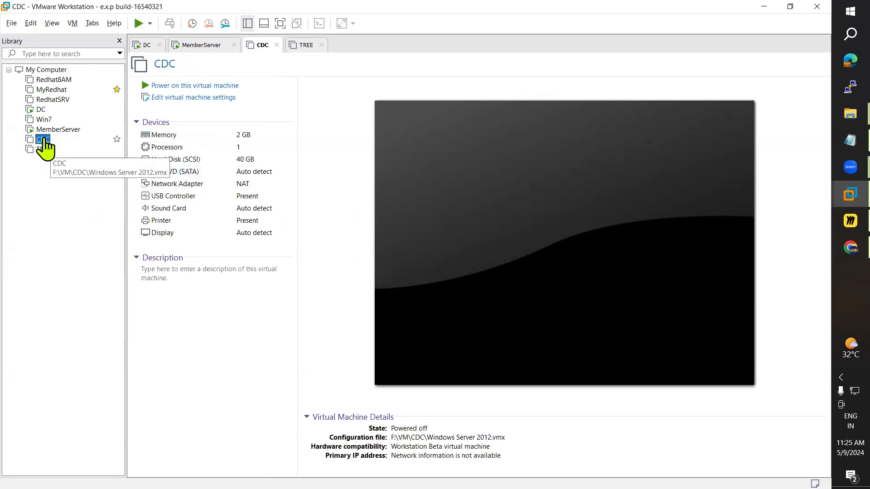
Step: Give CDC 4 GB of memory and 2 processors with 2 cores each
left_click(161, 98)
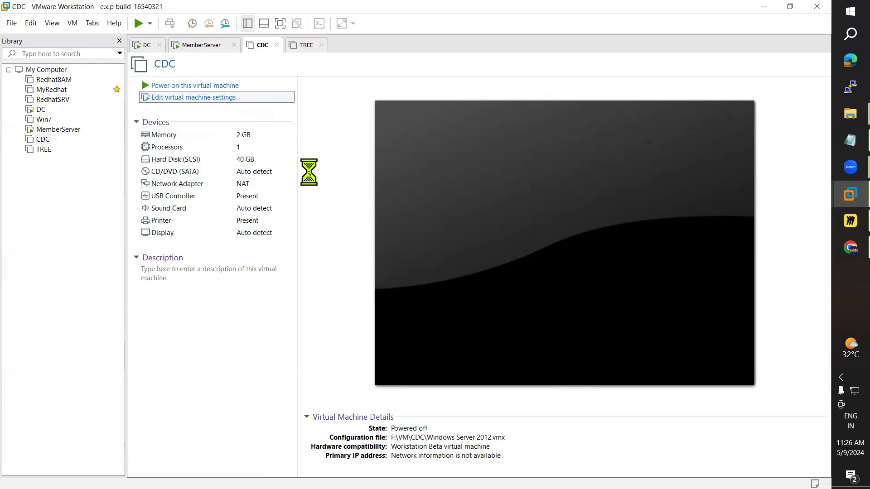
left_click(303, 104)
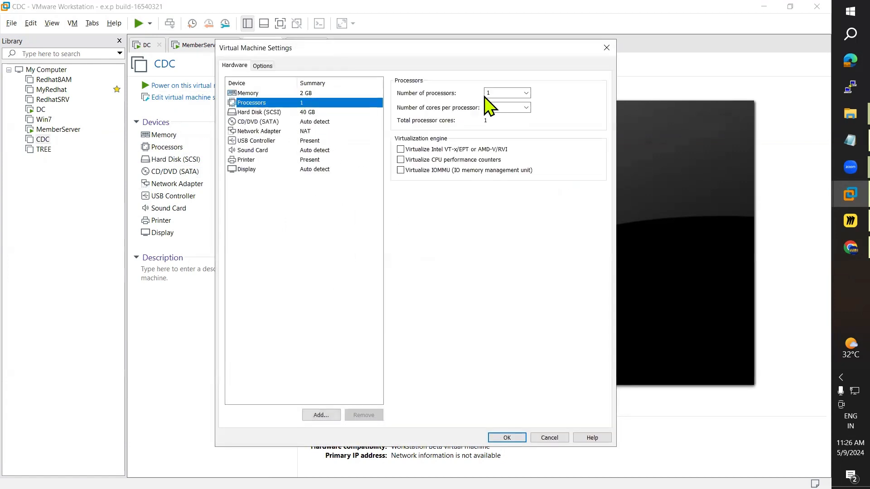
left_click(317, 94)
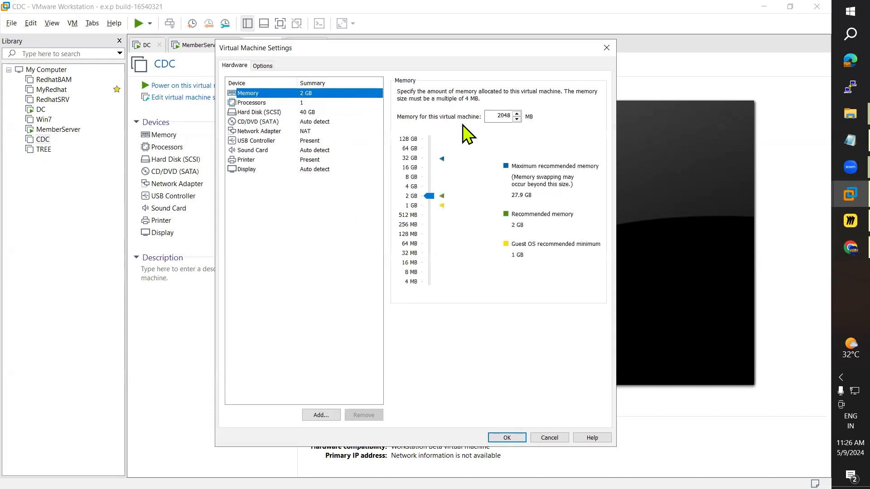
left_click(429, 192)
left_click(312, 103)
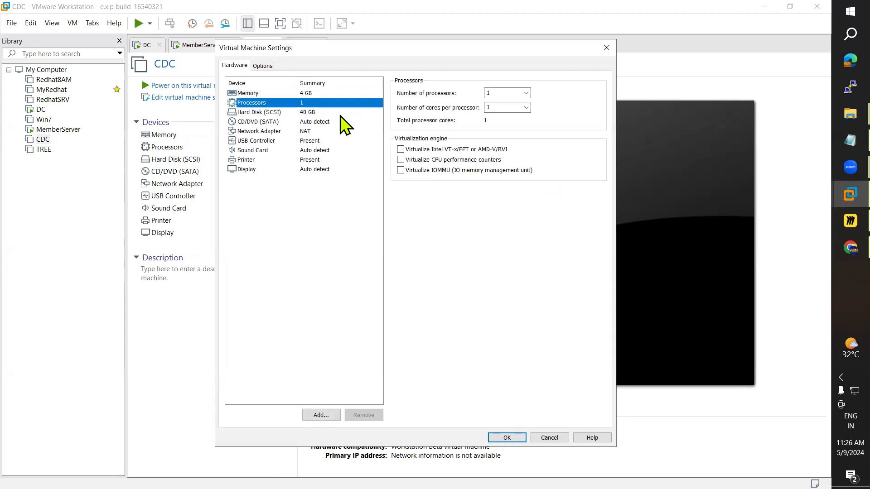
left_click(503, 94)
type("2")
double_click(499, 109)
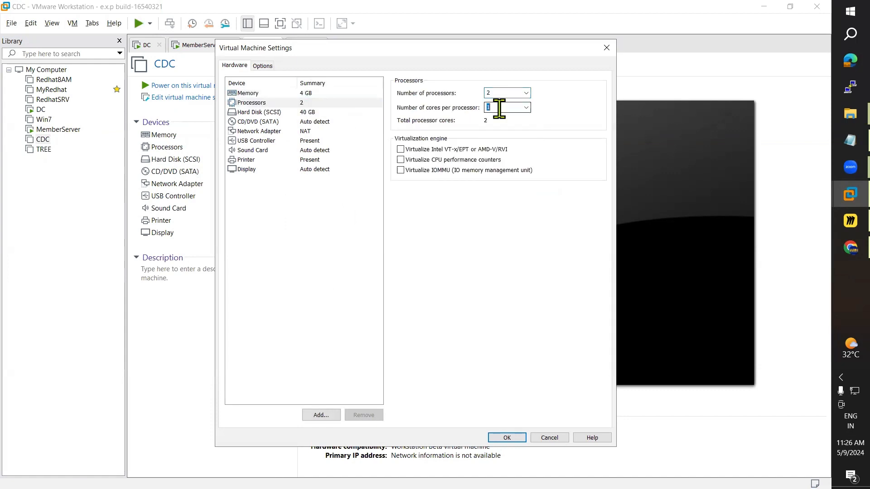
type("2")
Step: Attach F:\WinOS\2012 Image.iso to CDC's CD/DVD drive, save the settings, and power it on
left_click(308, 113)
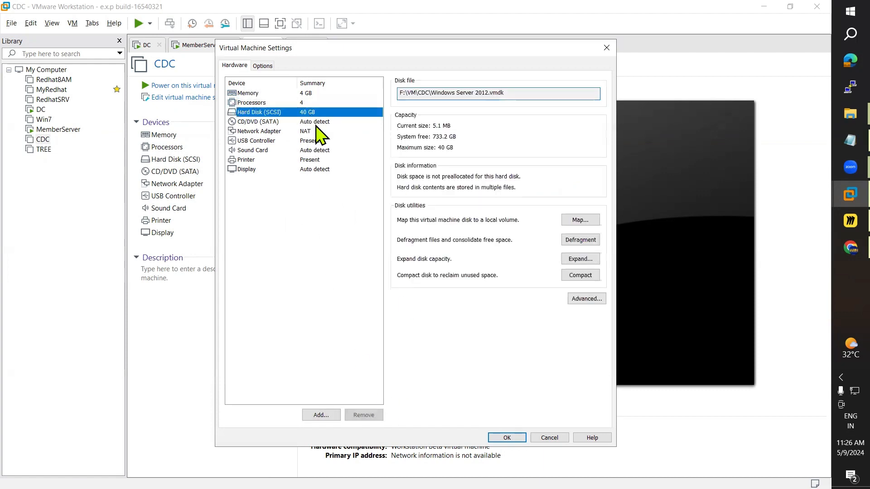
left_click(268, 123)
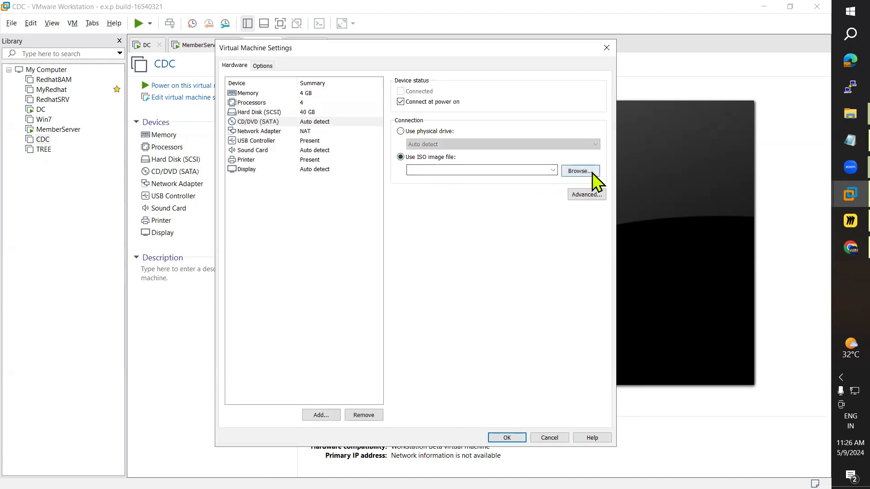
left_click(588, 172)
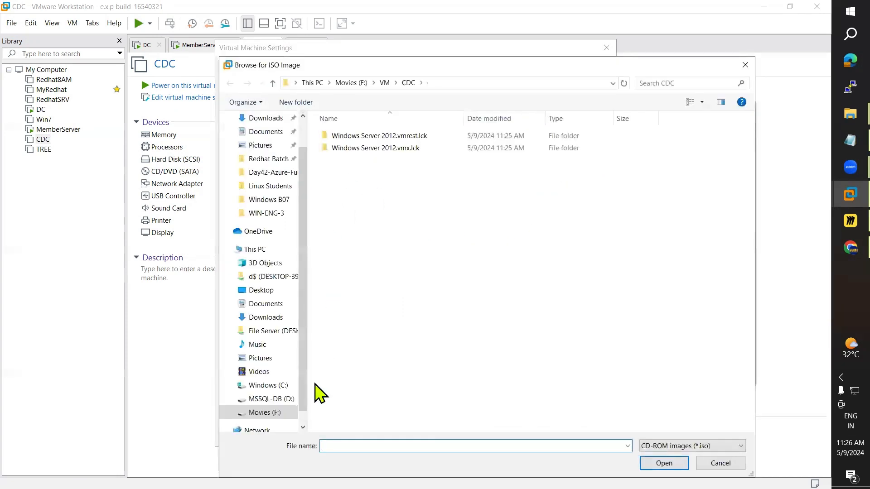
left_click(268, 412)
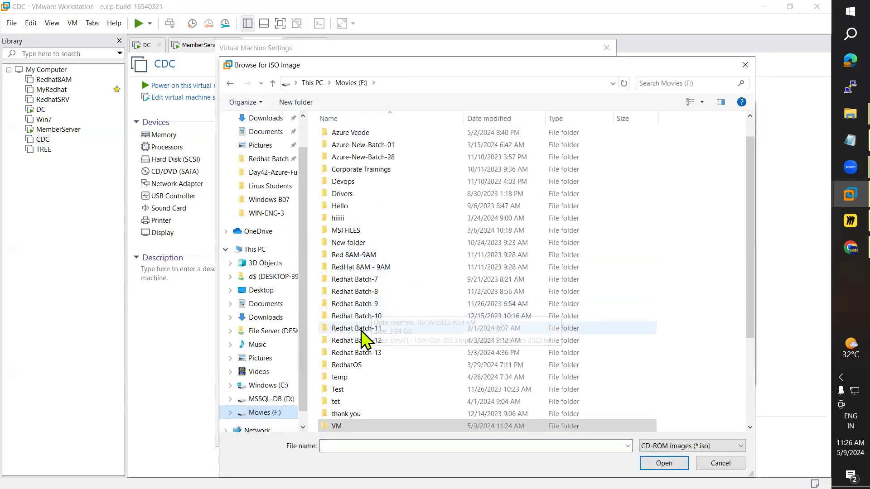
scroll(369, 303, "down", 3)
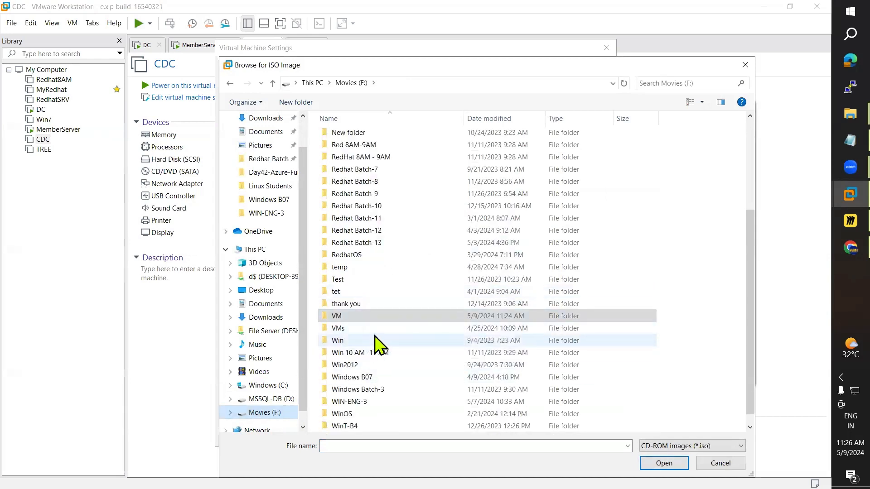
scroll(374, 349, "down", 1)
double_click(355, 403)
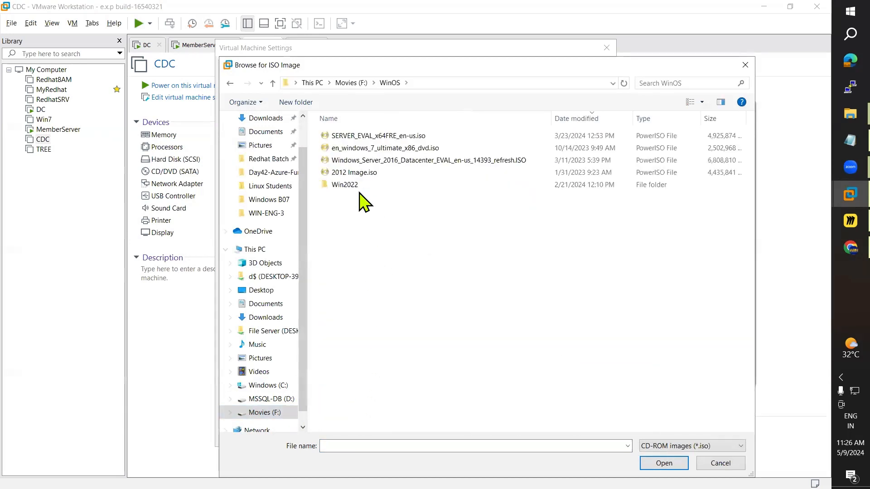
double_click(358, 172)
left_click(507, 438)
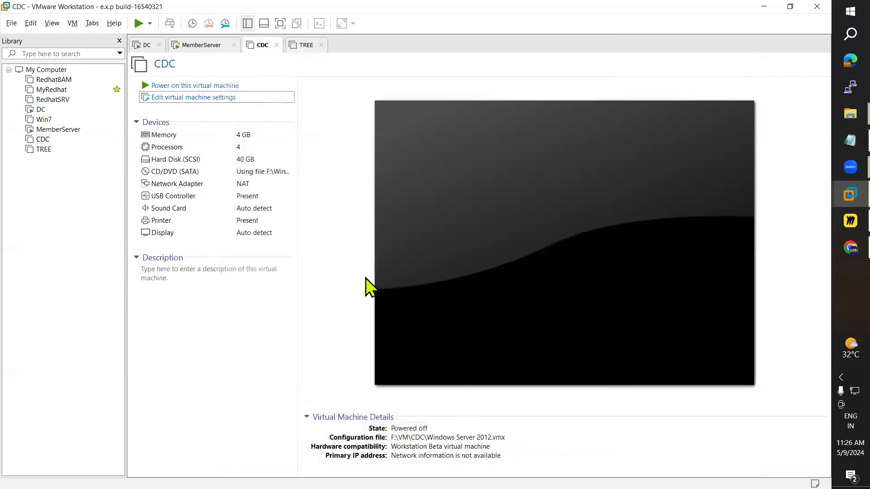
left_click(219, 86)
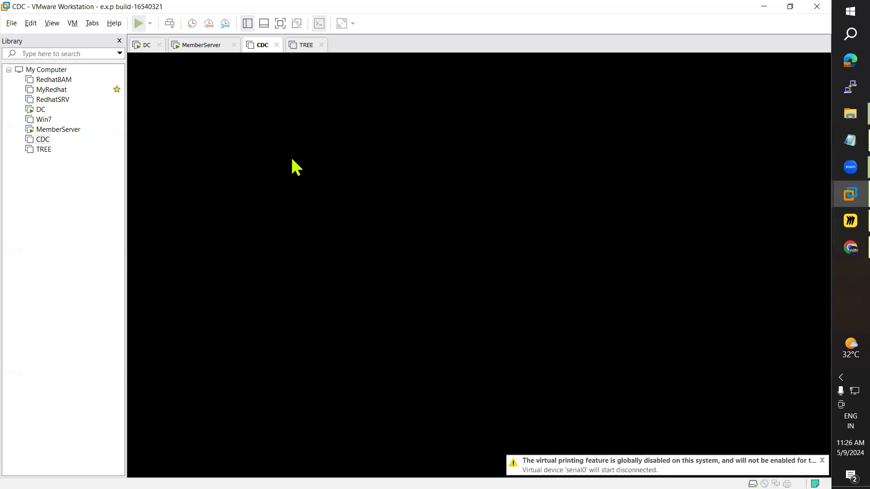
Step: Raise TREE's memory toward 4 GB and set 2 processors with 2 cores each
left_click(299, 45)
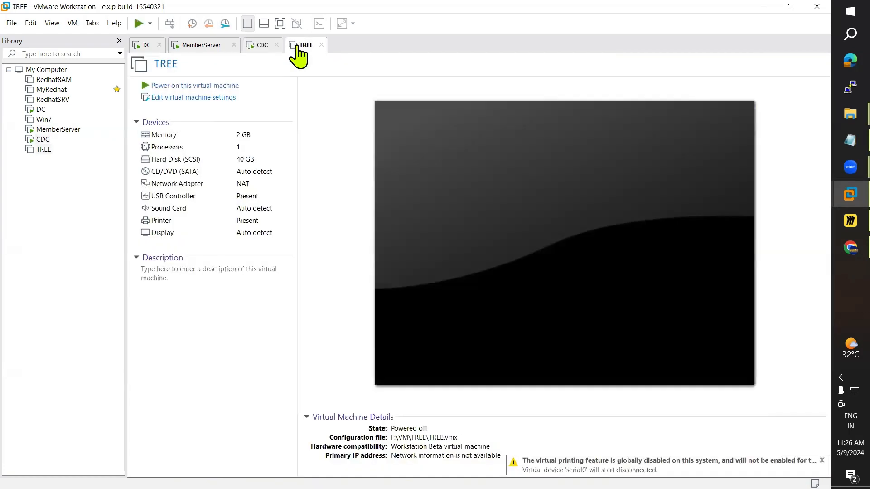
left_click(181, 98)
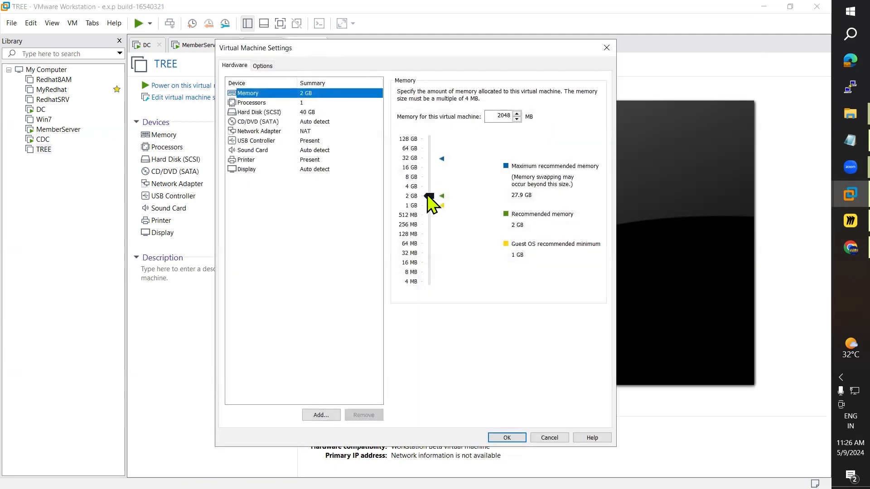
left_click_drag(427, 197, 427, 187)
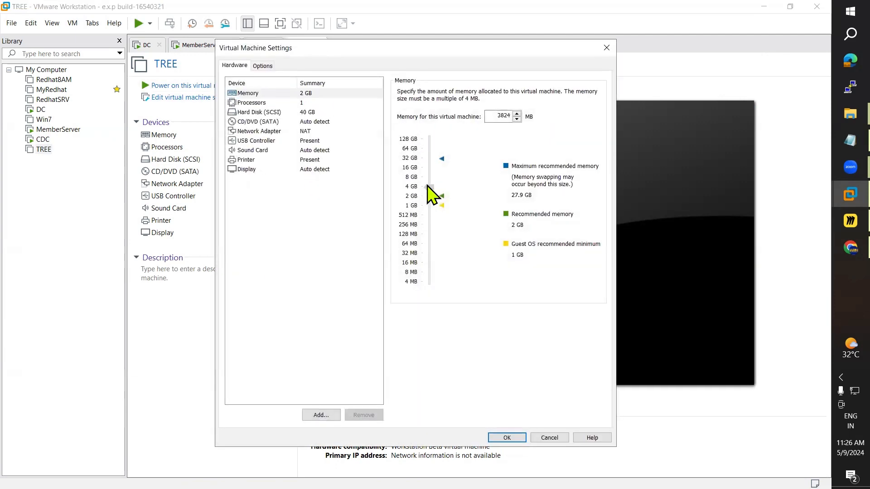
left_click(311, 103)
double_click(489, 93)
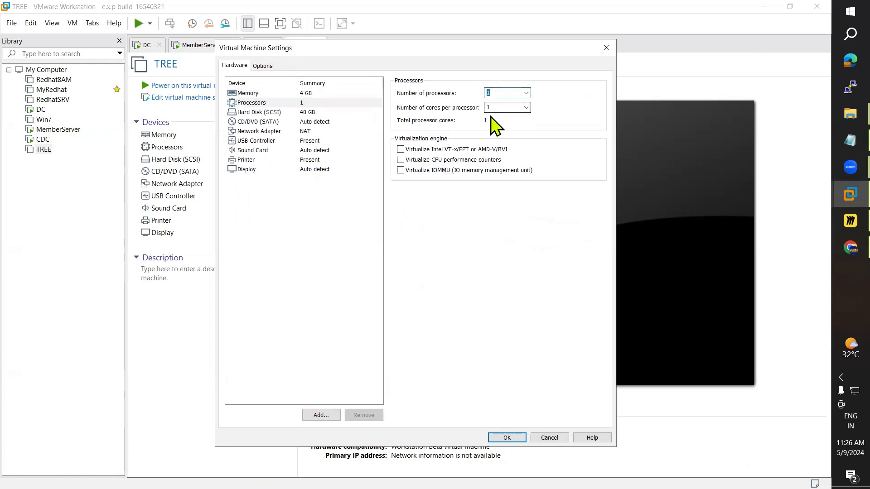
type("2")
double_click(492, 107)
type("2")
Step: Attach F:\WinOS\2012 Image.iso to TREE's CD/DVD drive, power TREE on, and return to CDC
left_click(317, 113)
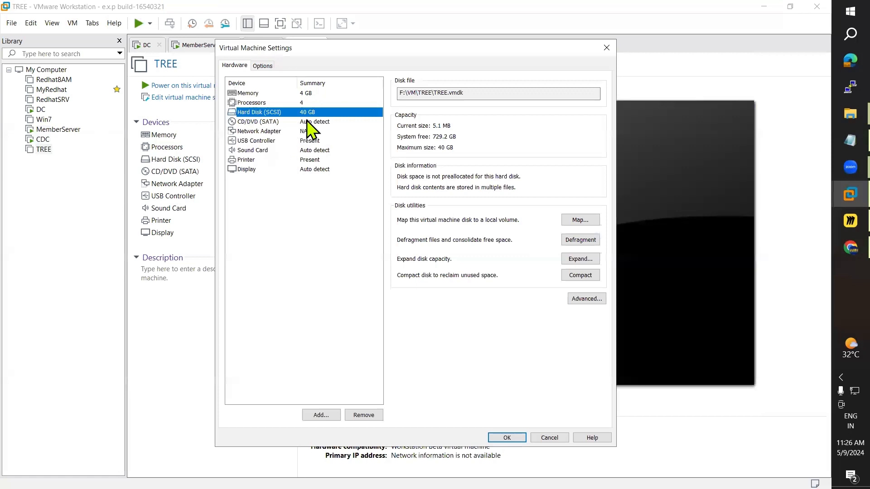
left_click(320, 151)
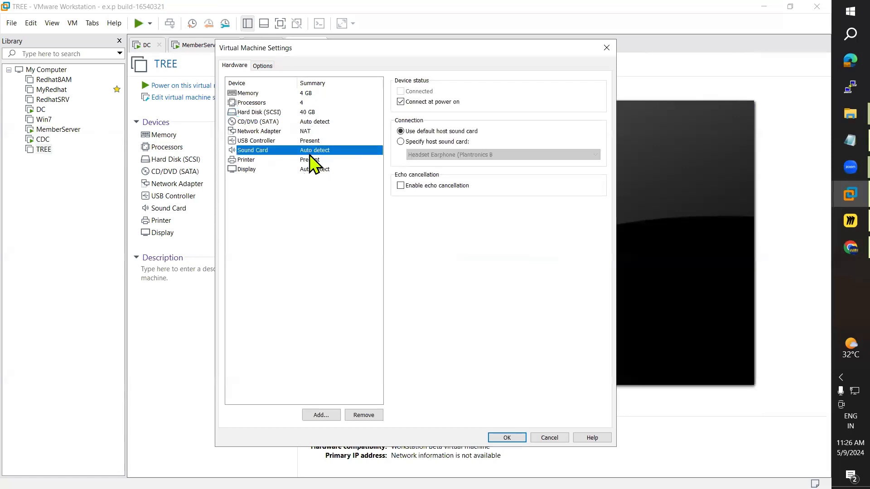
left_click(311, 122)
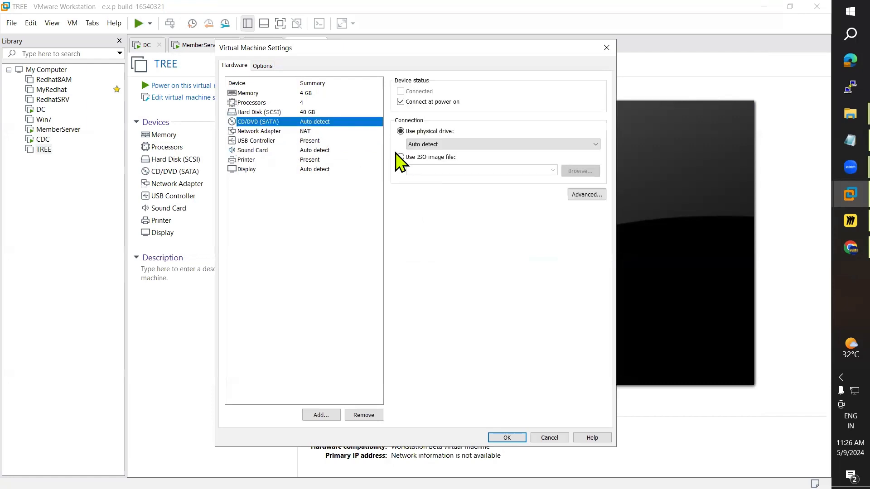
left_click(400, 157)
left_click(580, 171)
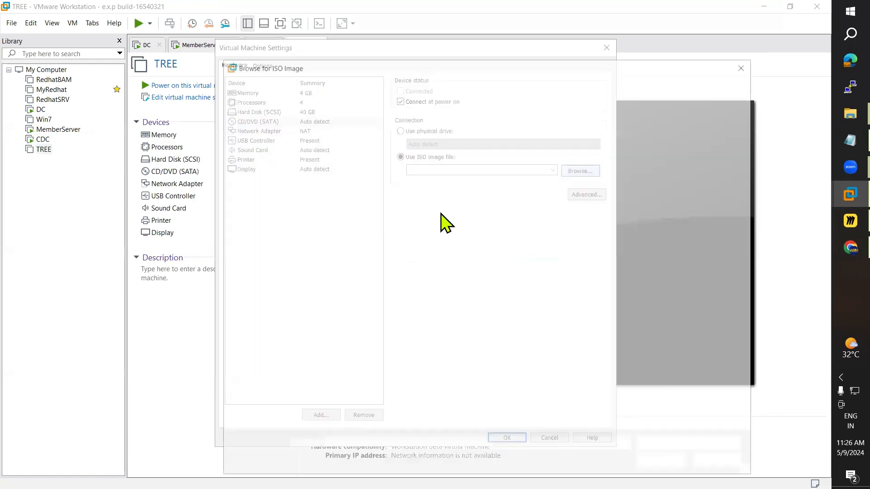
left_click(271, 412)
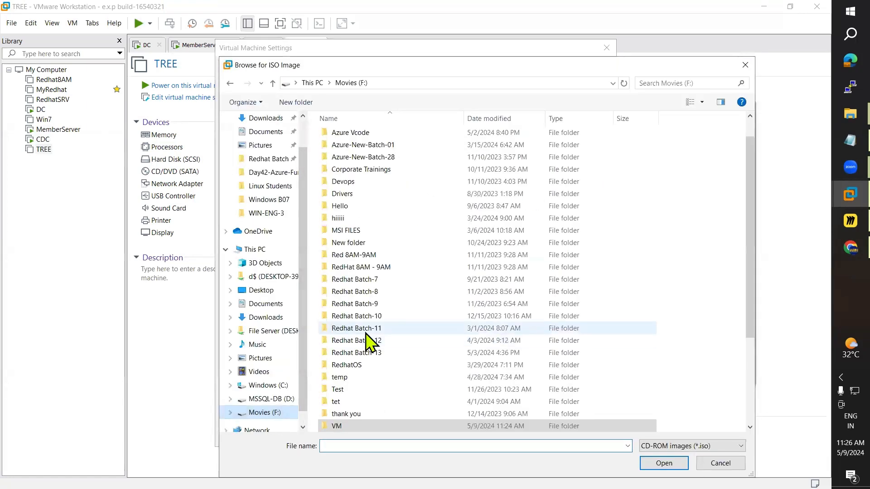
scroll(366, 338, "down", 3)
left_click(353, 414)
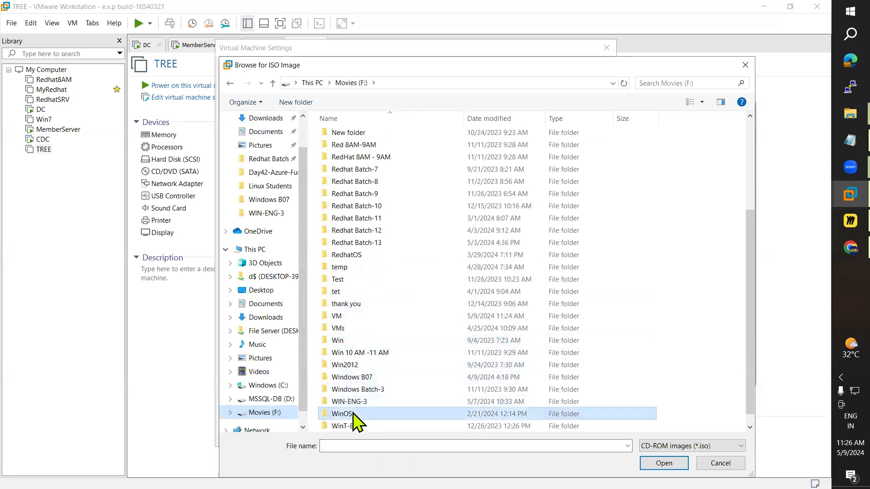
double_click(354, 414)
double_click(367, 174)
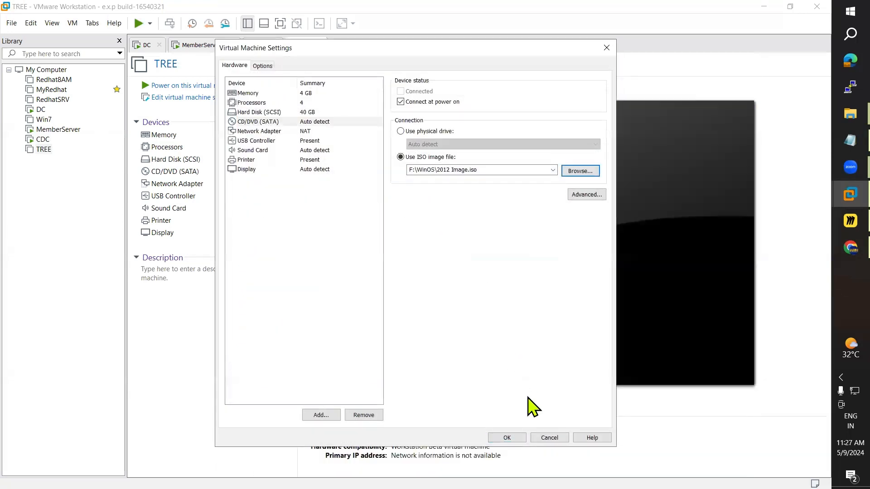
left_click(507, 437)
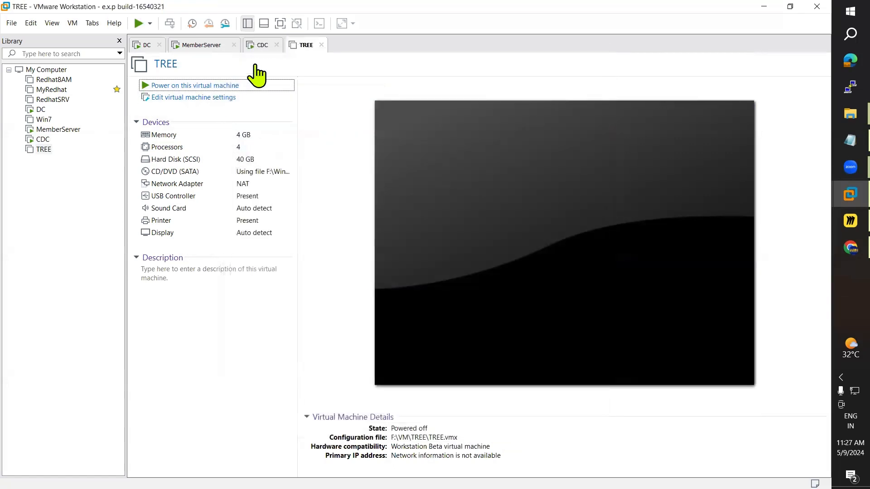
left_click(254, 85)
left_click(259, 51)
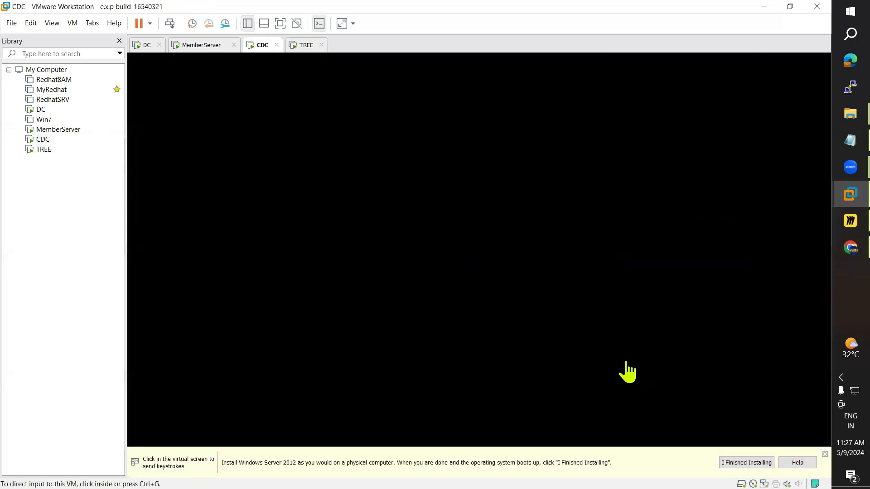
Step: Send Ctrl+Alt+Del to MemberServer and sign in with the administrator password
left_click(305, 44)
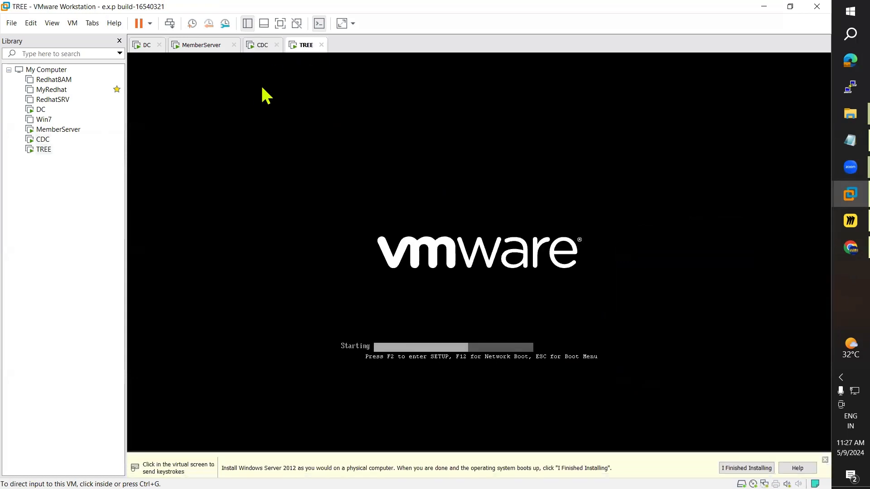
left_click(258, 45)
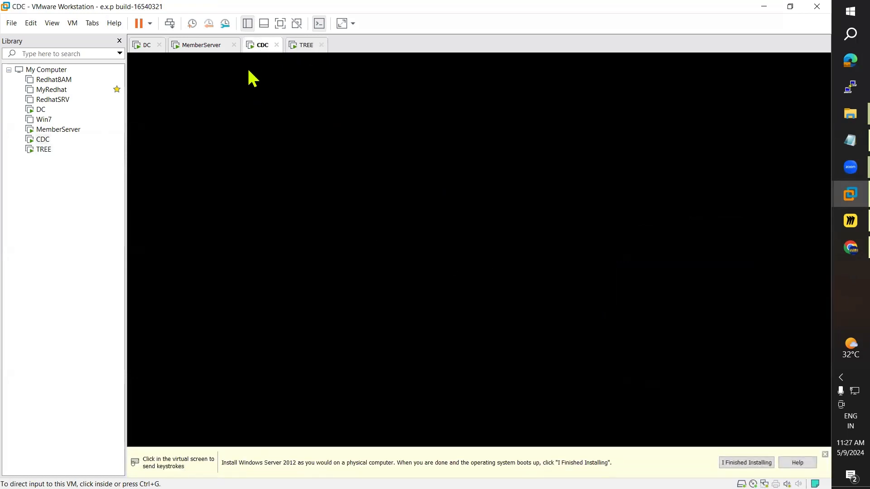
left_click(194, 47)
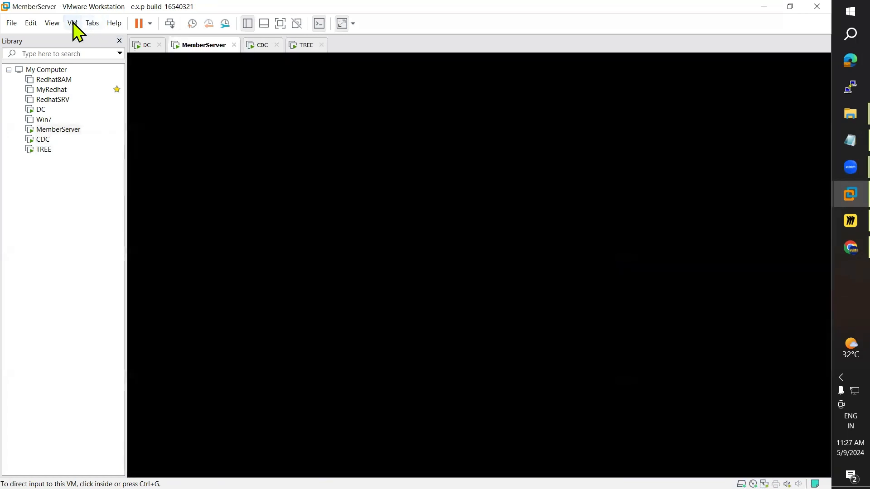
left_click(73, 23)
left_click(122, 73)
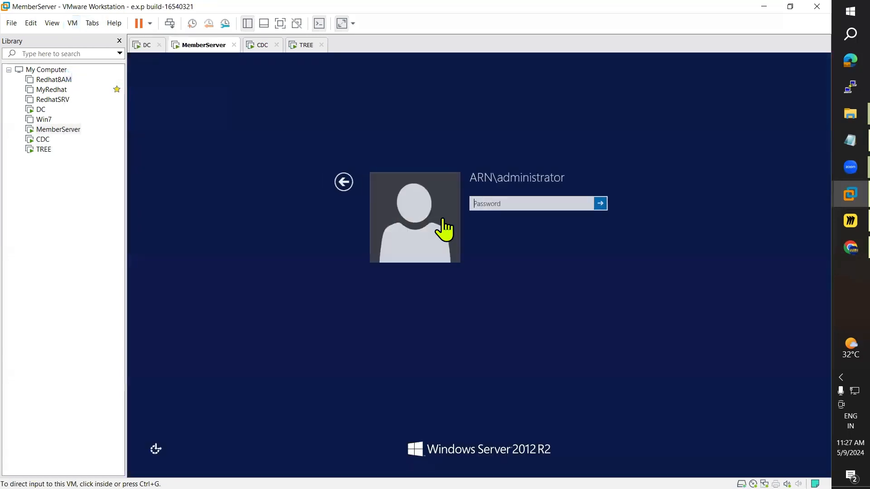
left_click(494, 199)
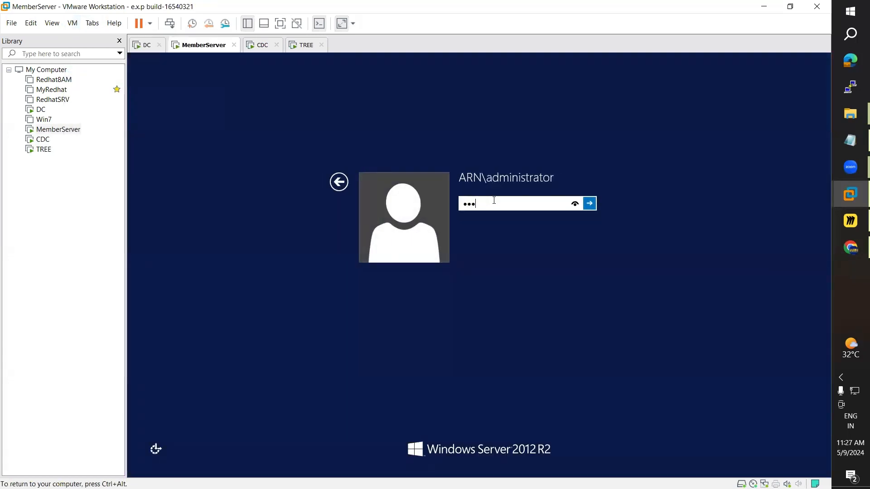
key("Return")
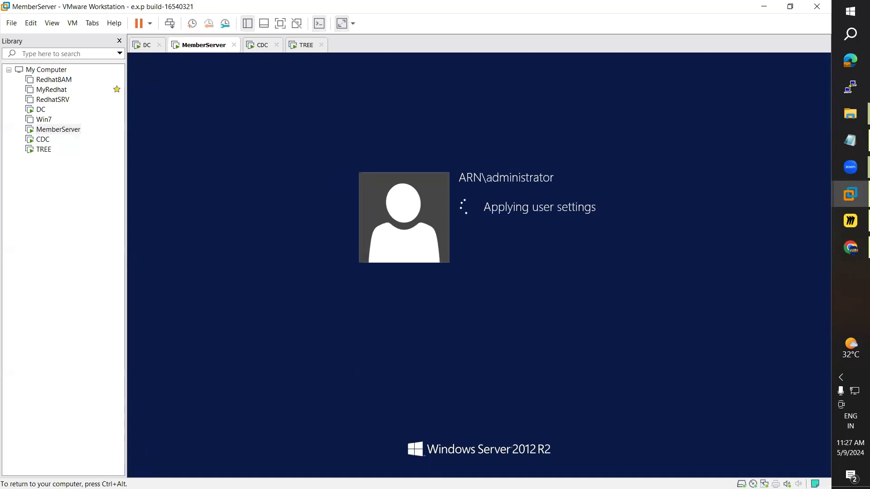
Step: Check CDC's Windows Setup, then bring up MemberServer's Start screen
key("ctrl+alt")
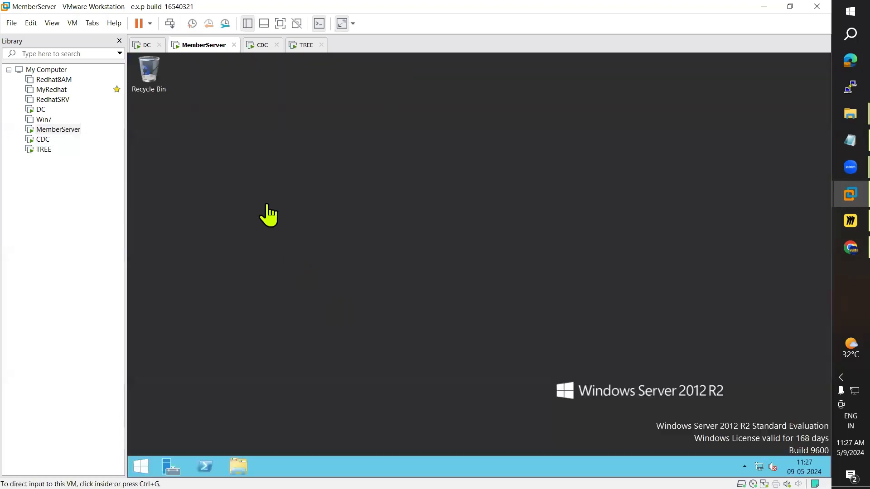
left_click(262, 45)
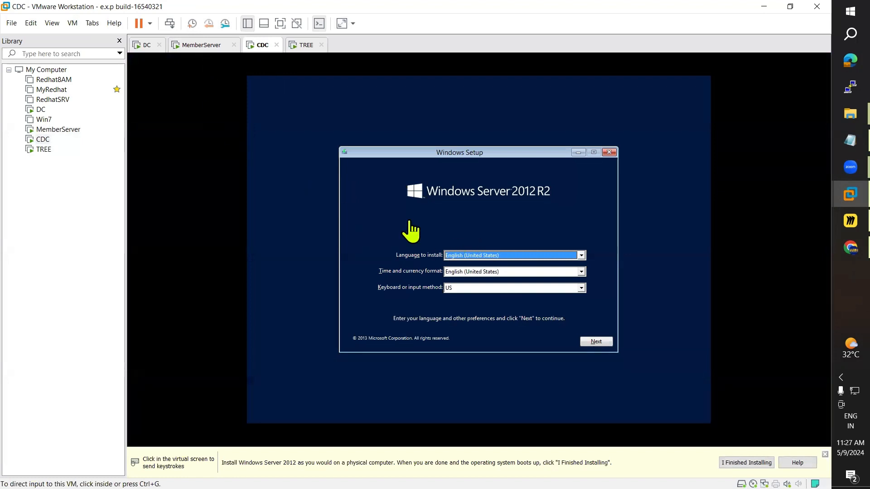
left_click(197, 45)
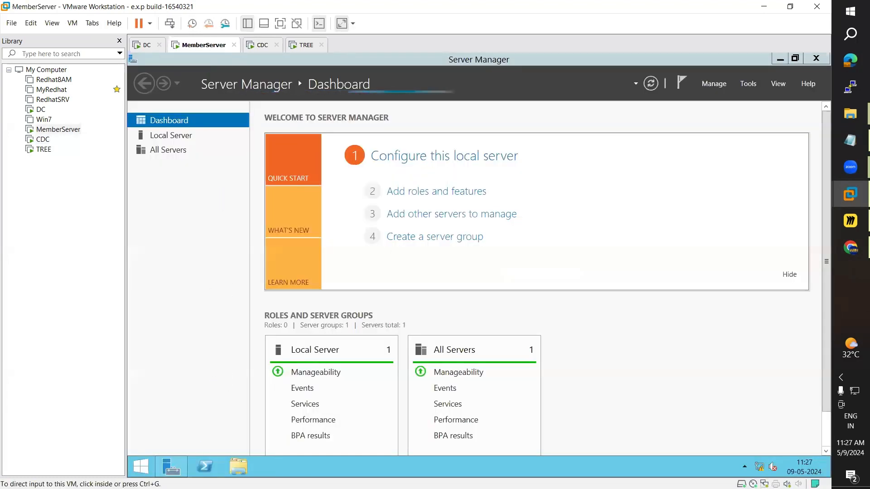
left_click(141, 469)
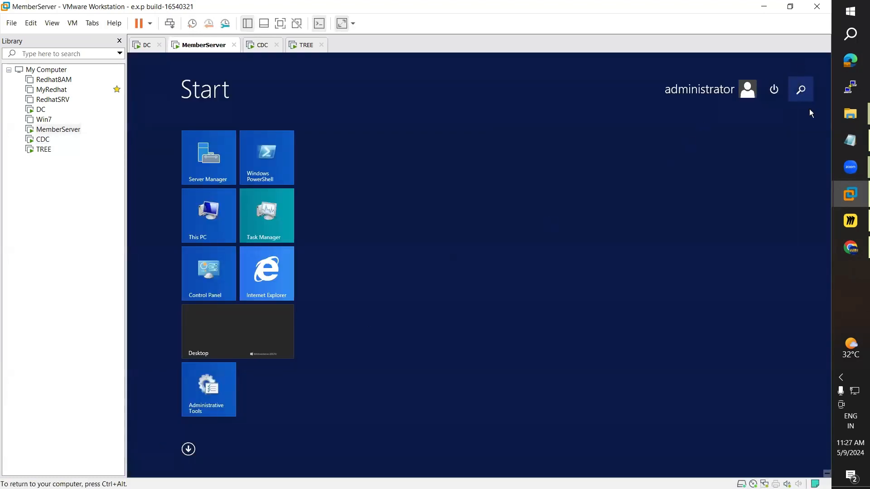
Step: Launch Command Prompt from a Start search for 'command' and run net accounts
left_click(805, 97)
type("comman")
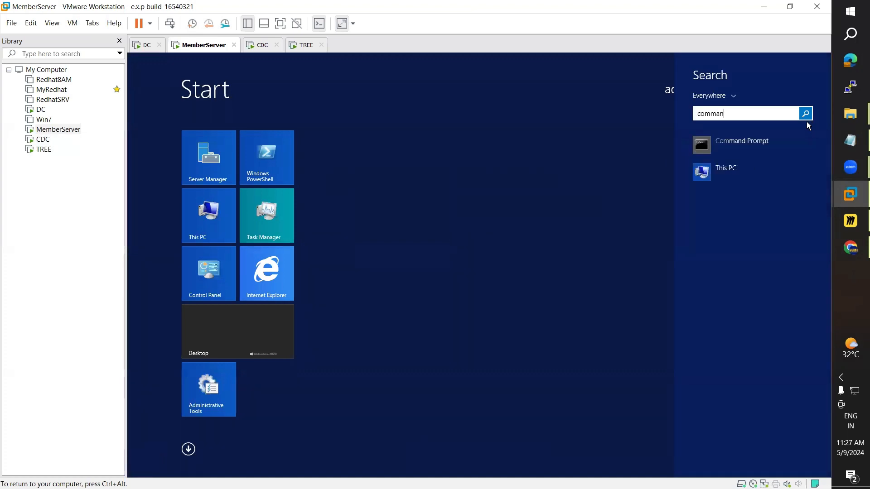
type("d Prompt")
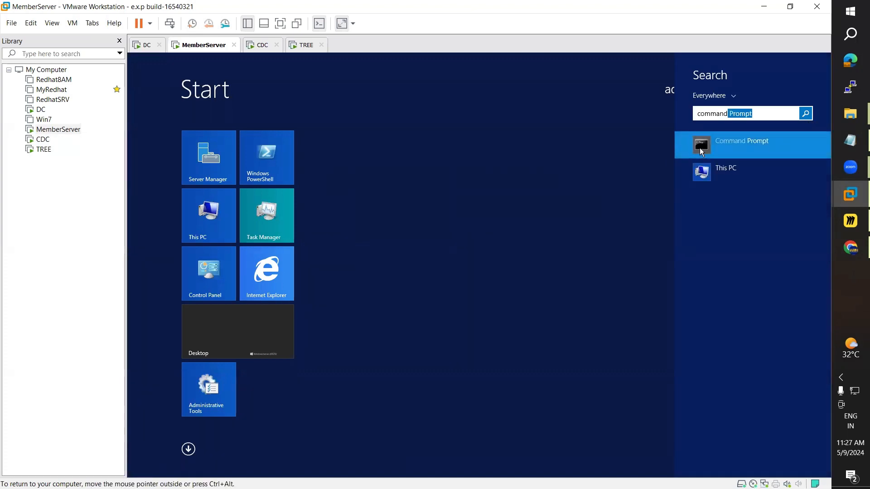
left_click(701, 150)
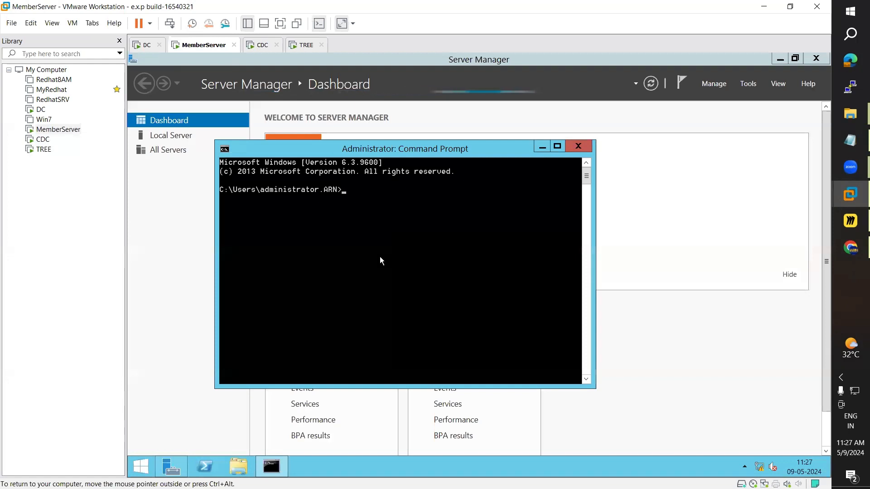
type("net accou")
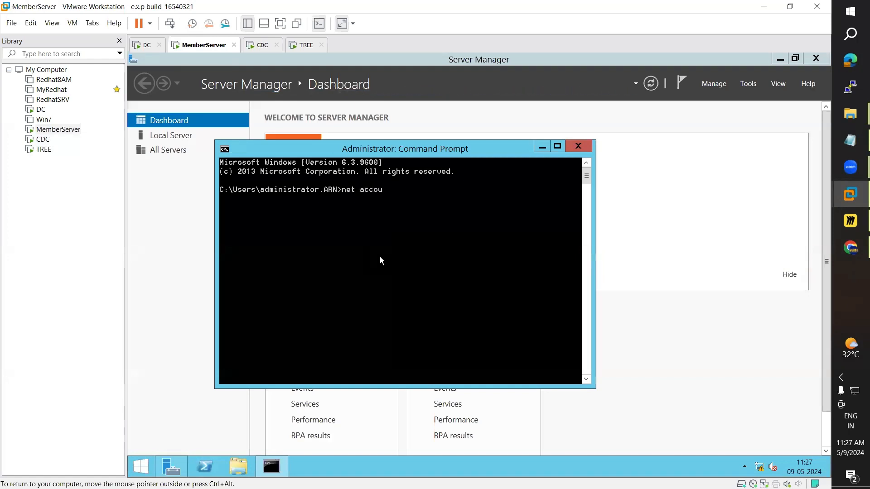
type("nyts")
key("BackSpace")
key("BackSpace")
key("BackSpace")
key("BackSpace")
key("BackSpace")
key("BackSpace")
key("BackSpace")
key("BackSpace")
key("BackSpace")
key("BackSpace")
key("BackSpace")
key("BackSpace")
key("BackSpace")
type("n")
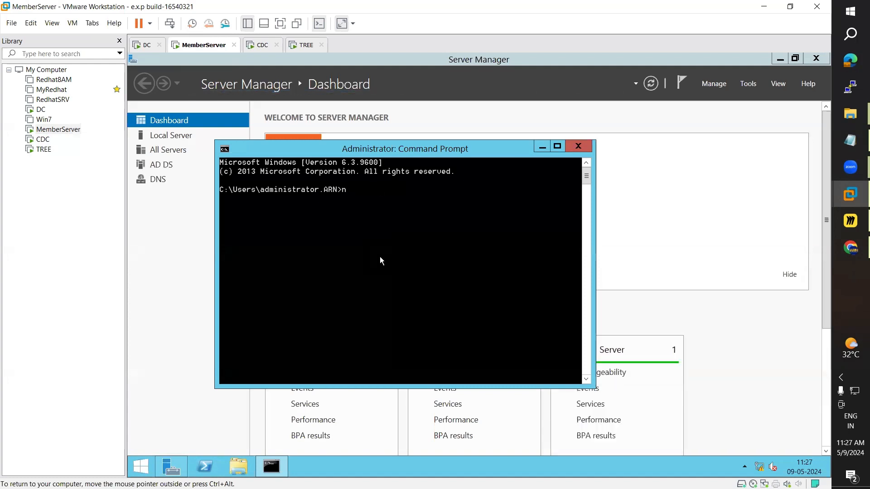
type("et accounts")
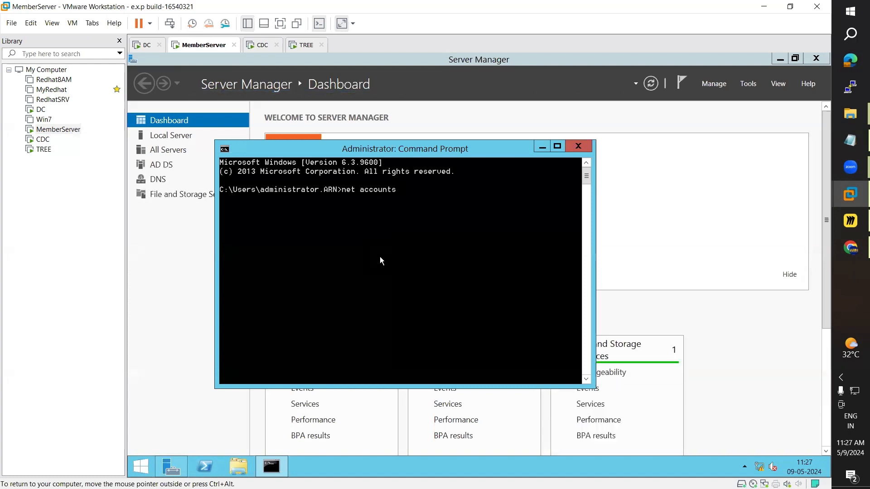
key("Return")
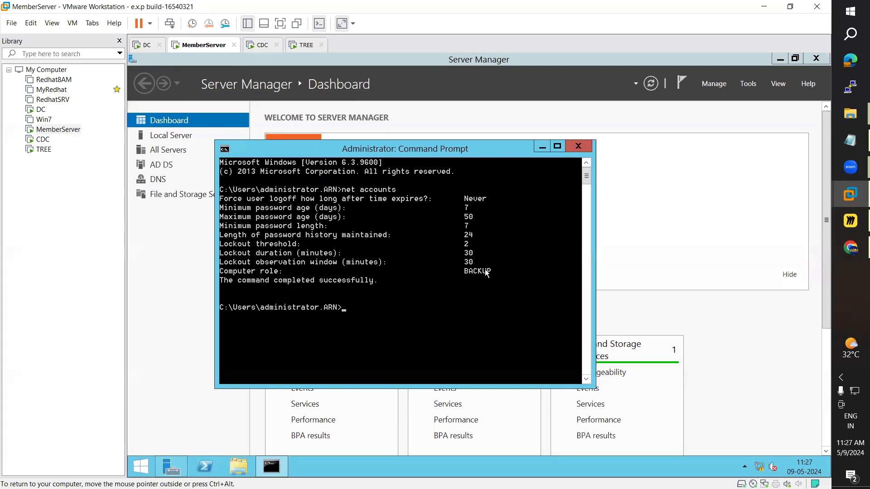
Step: Compare the DC's net accounts output (role PRIMARY) against MemberServer's (role BACKUP)
left_click(146, 45)
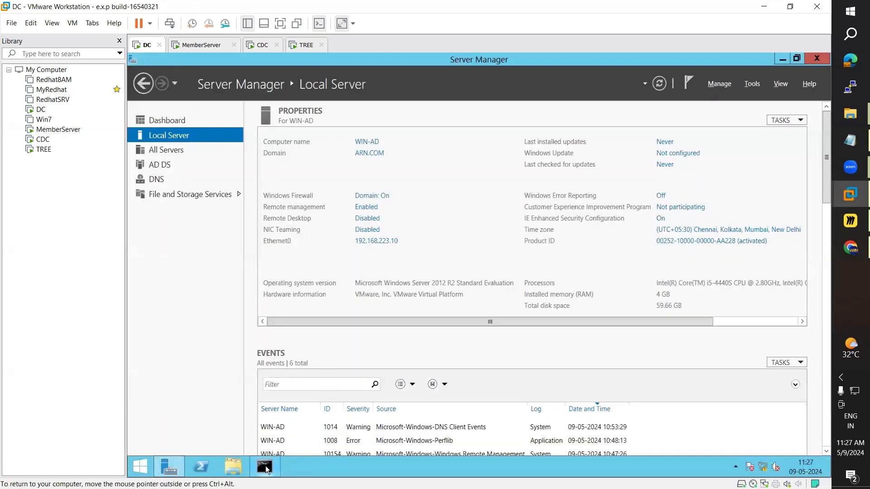
left_click(266, 467)
left_click(213, 45)
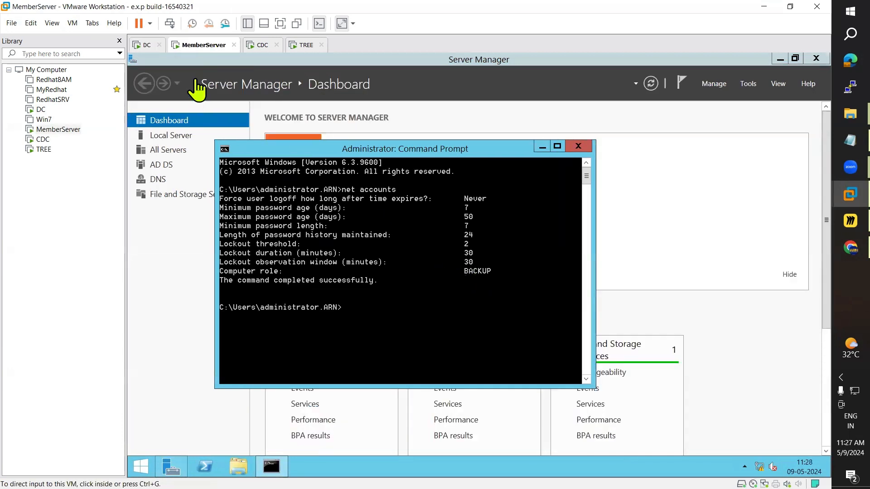
left_click(148, 47)
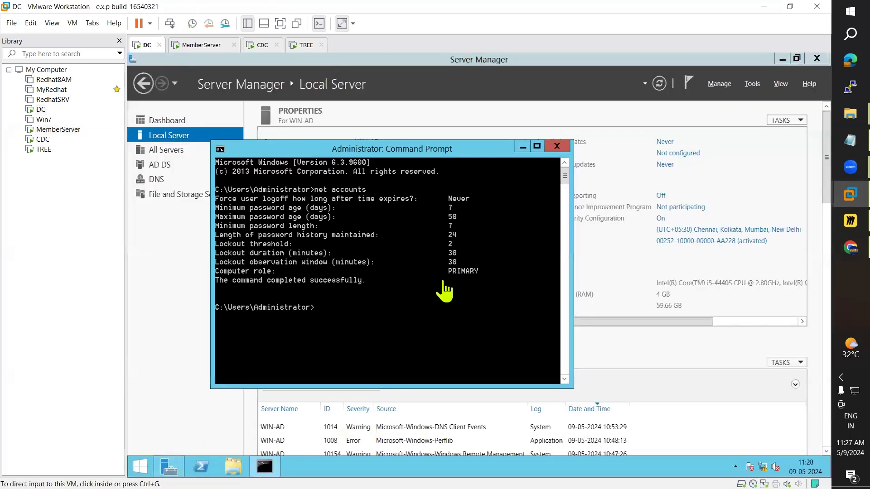
left_click(207, 46)
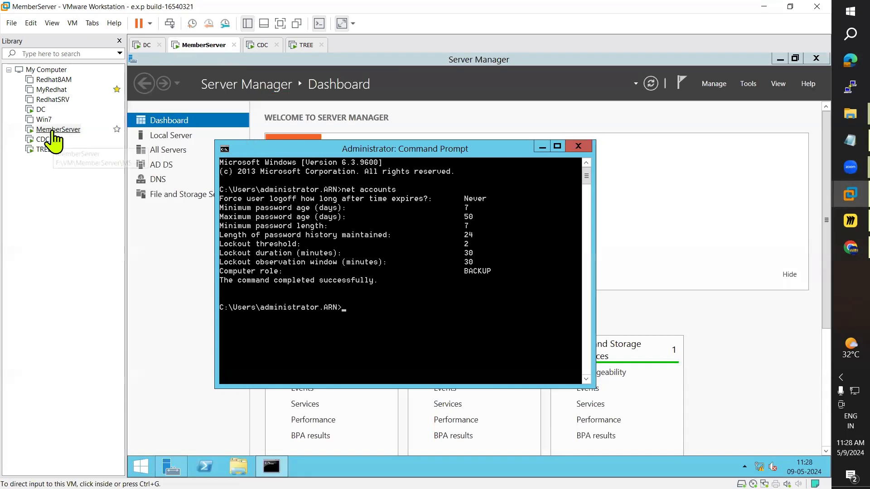
Step: Rename the MemberServer virtual machine to ADC
right_click(54, 130)
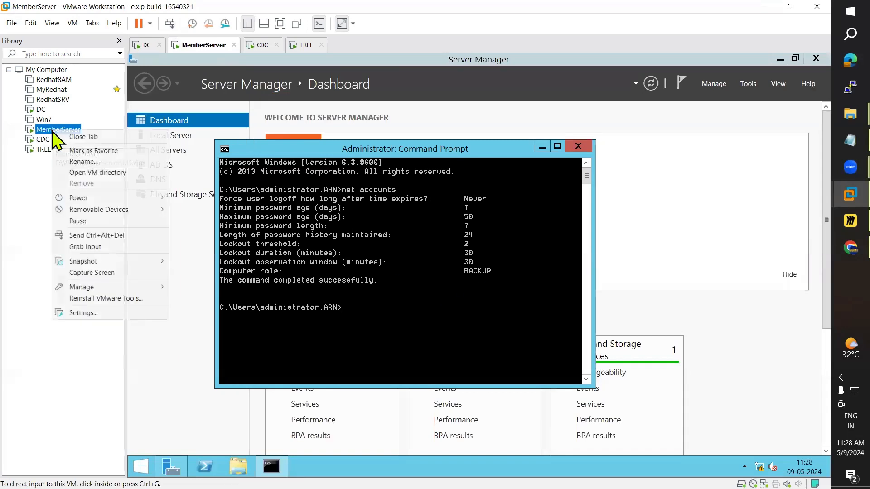
left_click(84, 162)
type("ADC")
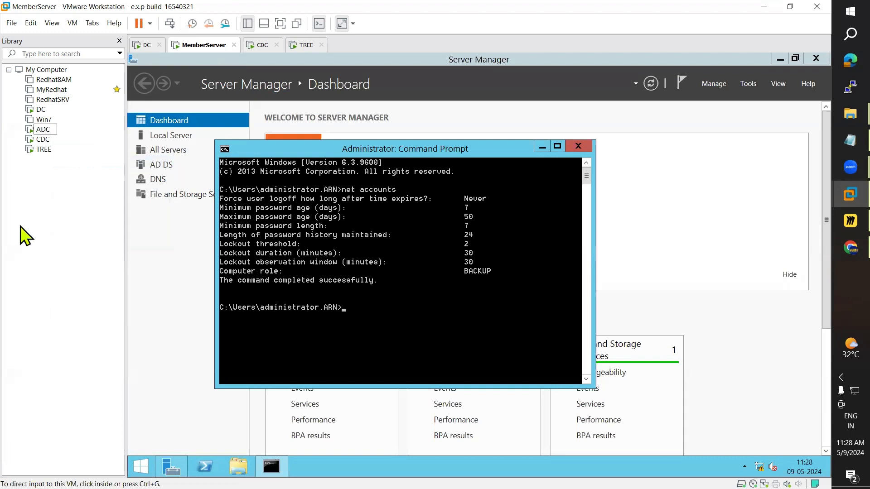
key("Return")
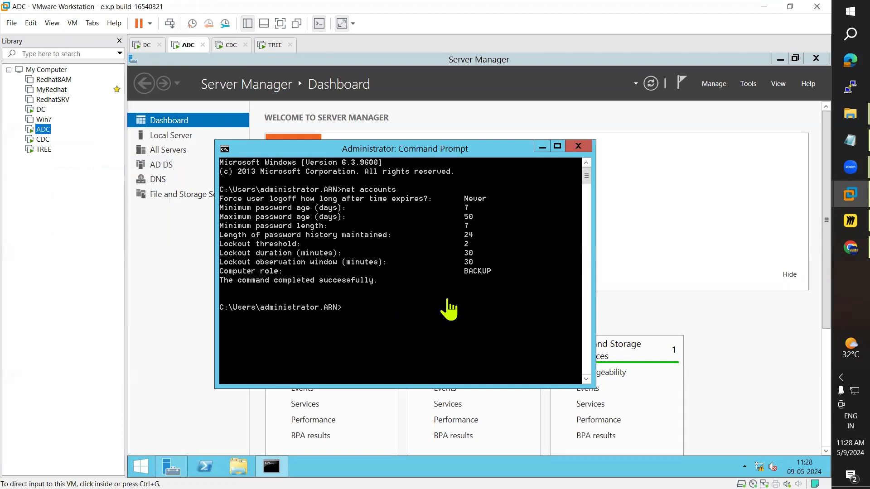
Step: Close ADC's command prompt and launch Active Directory Users and Computers from Tools
left_click(582, 145)
left_click(583, 146)
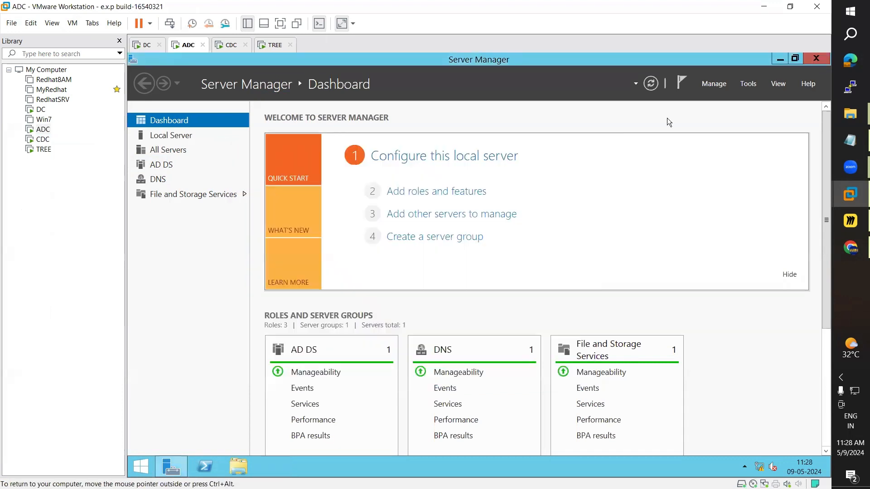
left_click(751, 84)
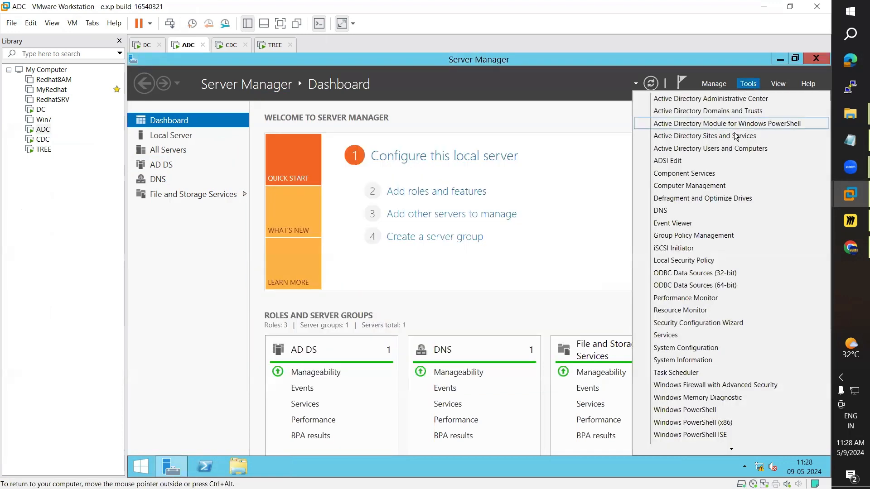
left_click(723, 151)
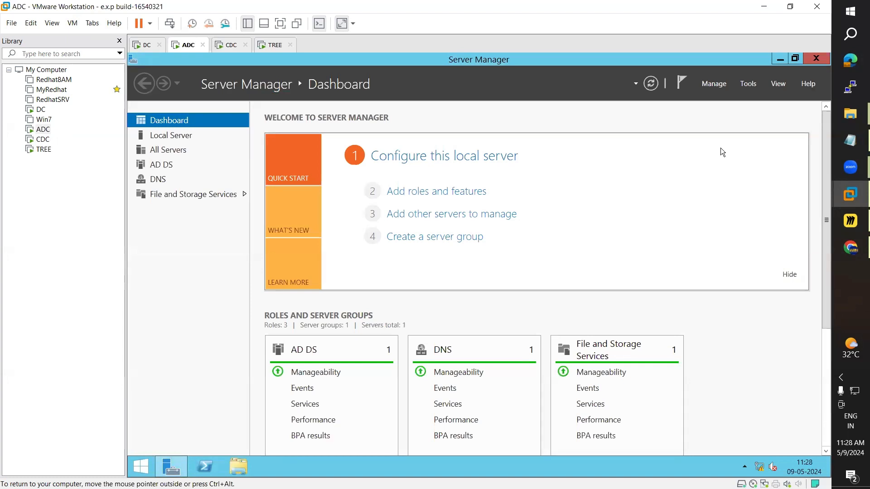
left_click(230, 45)
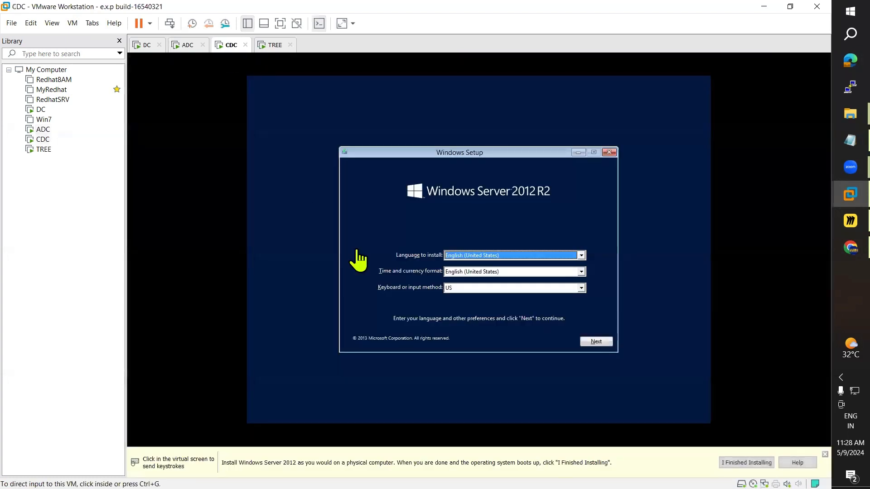
Step: Set CDC's setup to English (India) time and keyboard formats and choose Install now
left_click(497, 272)
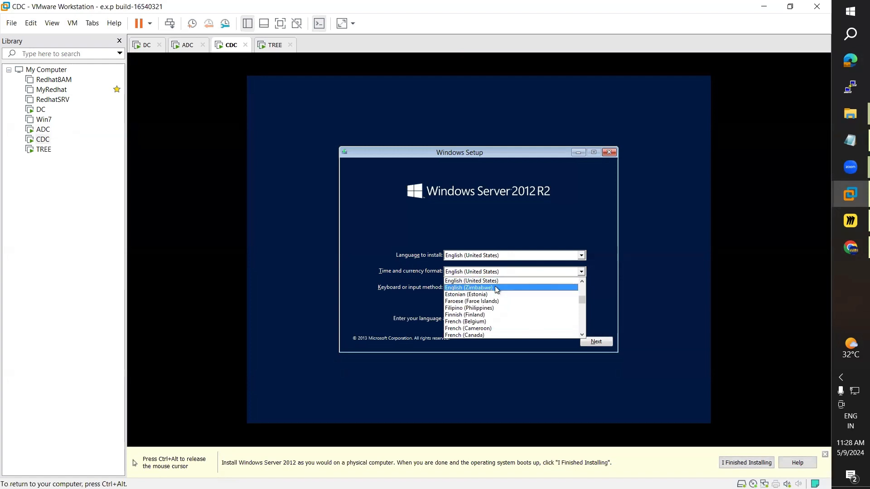
scroll(495, 321, "up", 1)
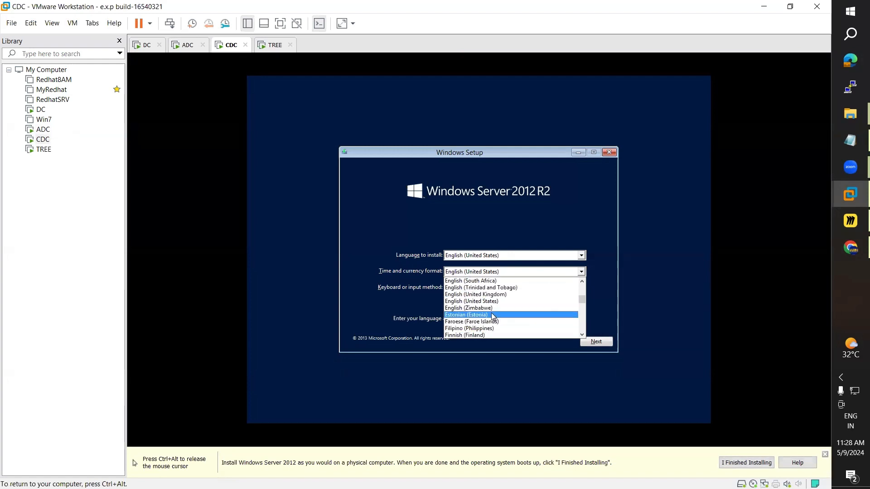
scroll(493, 316, "up", 3)
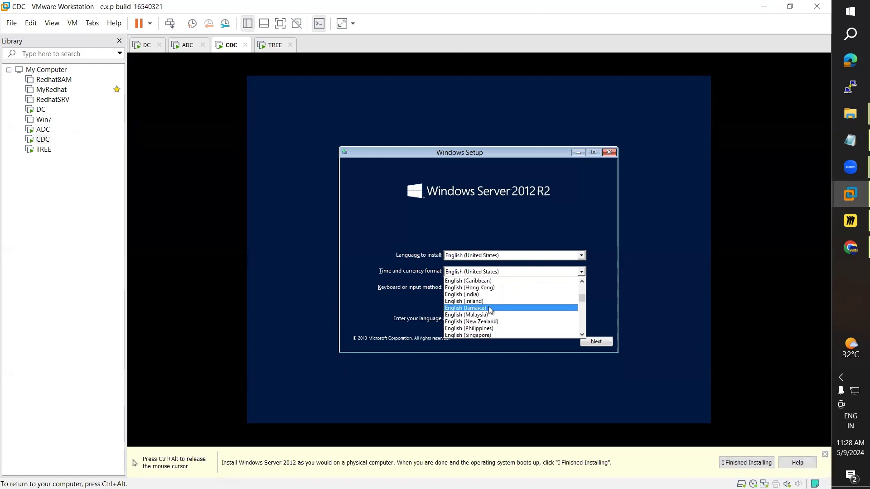
left_click(483, 295)
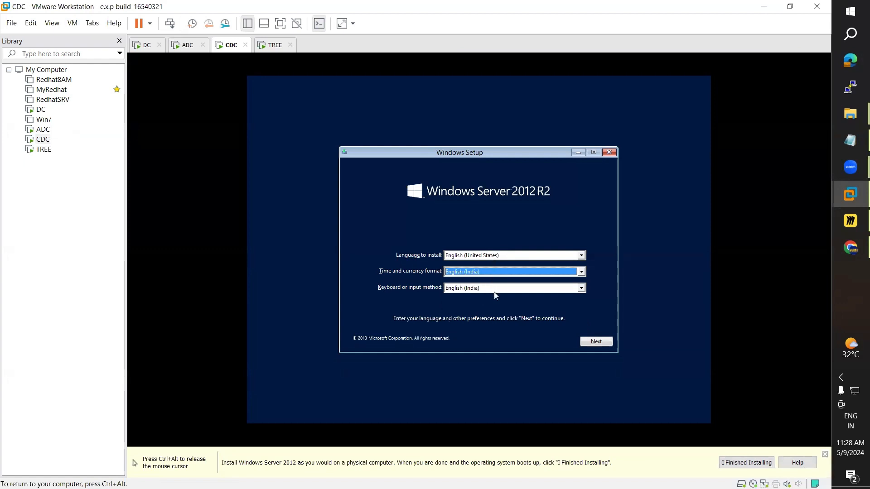
left_click(597, 343)
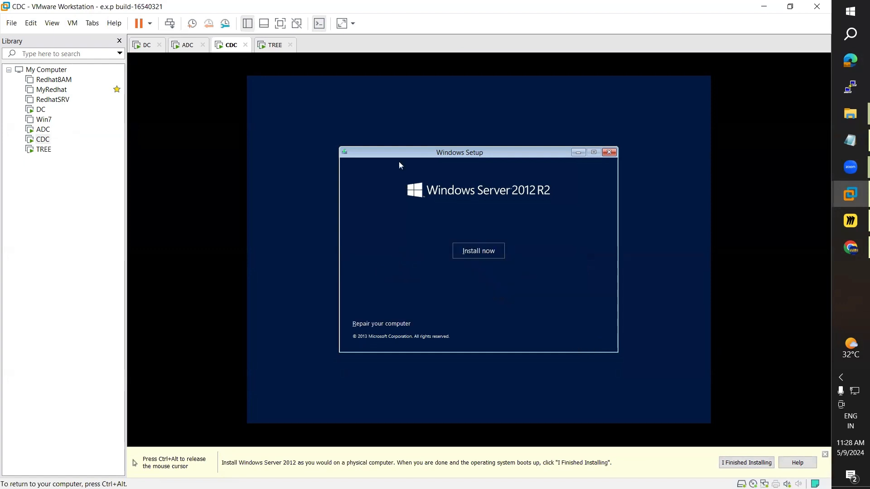
left_click(492, 258)
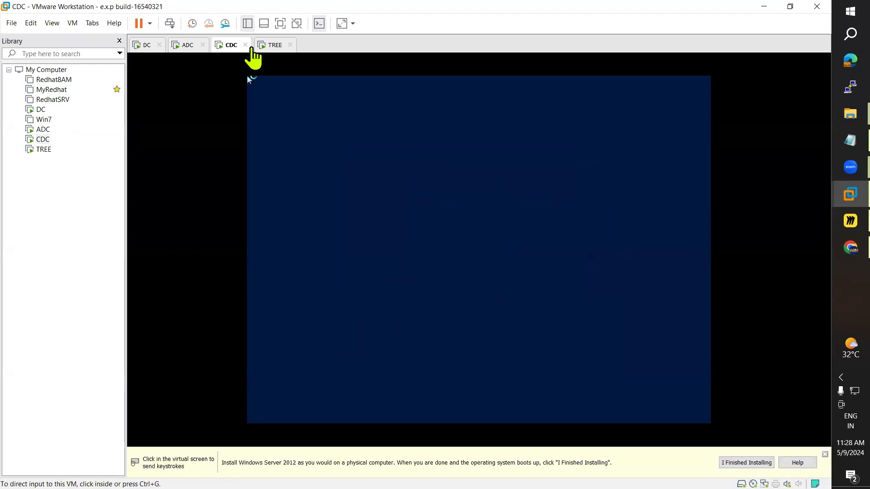
Step: On TREE, pick English (India) formats and start the installation
left_click(269, 45)
left_click(485, 272)
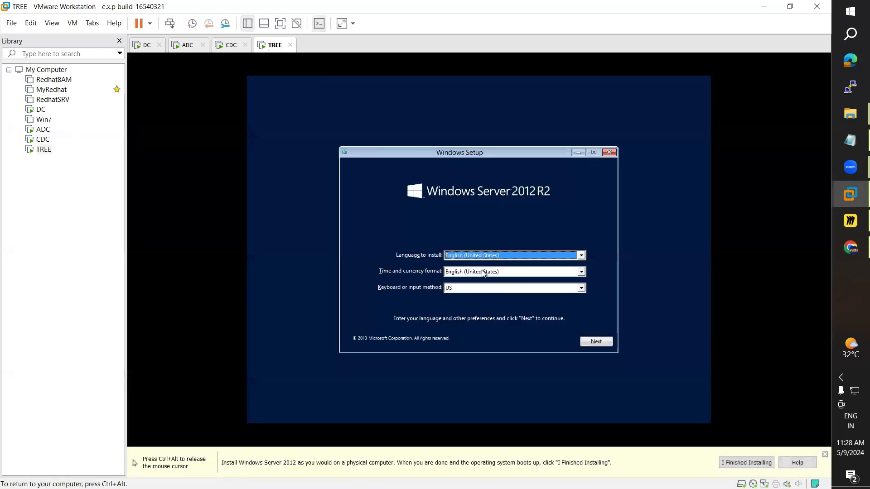
scroll(489, 306, "down", 1)
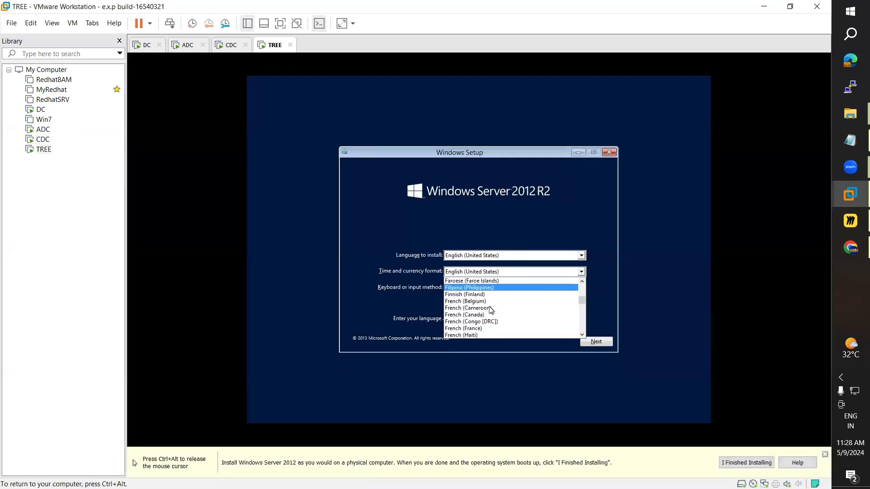
scroll(489, 306, "up", 3)
scroll(489, 308, "up", 3)
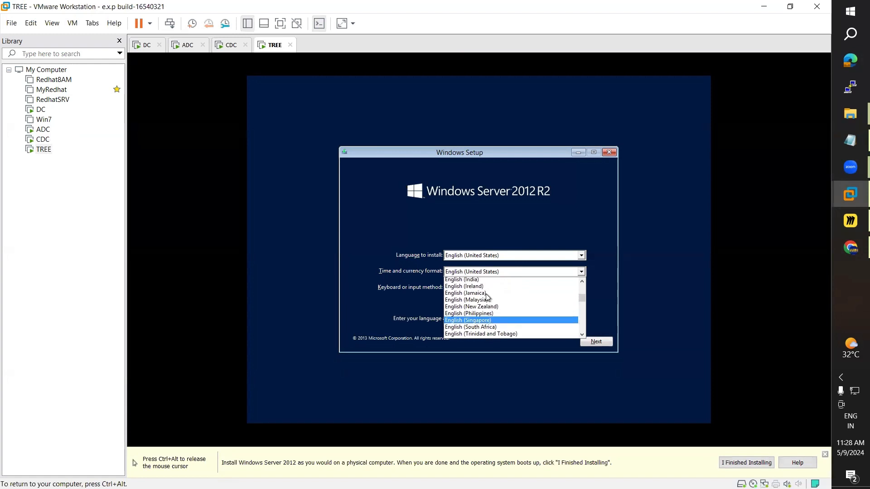
left_click(520, 294)
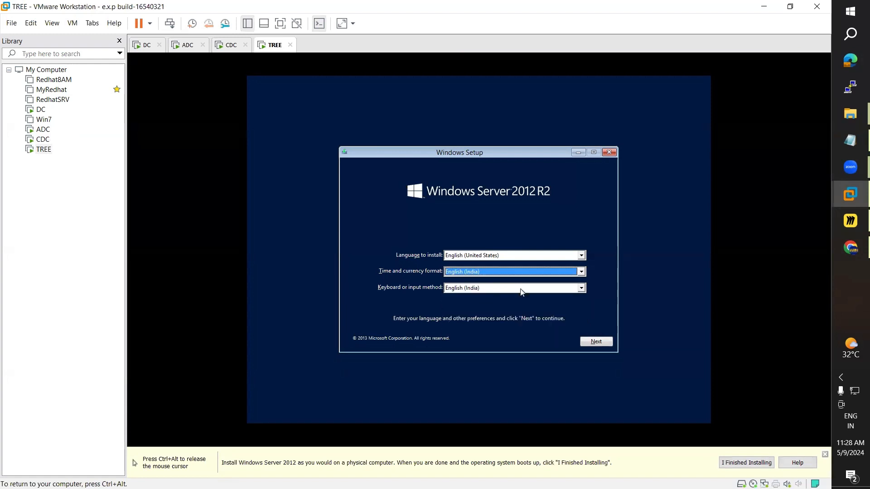
left_click(591, 342)
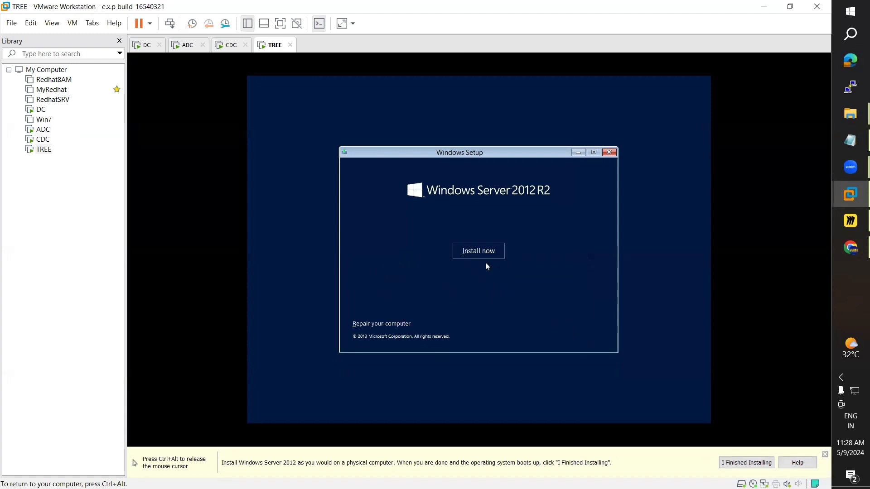
left_click(484, 250)
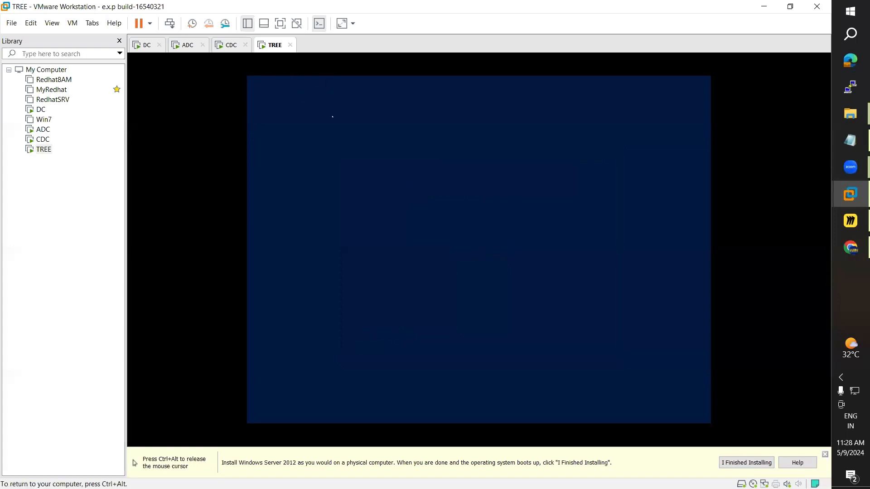
key("ctrl+alt")
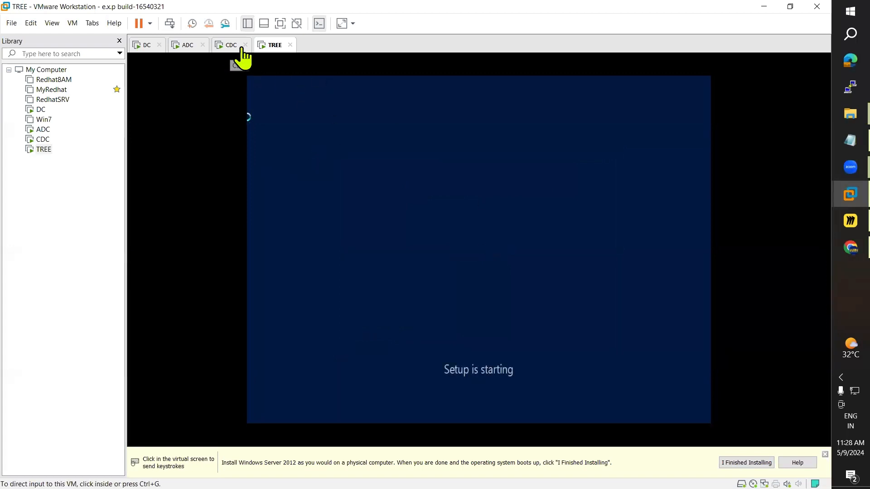
Step: Check the setup progress on CDC and TREE
left_click(231, 59)
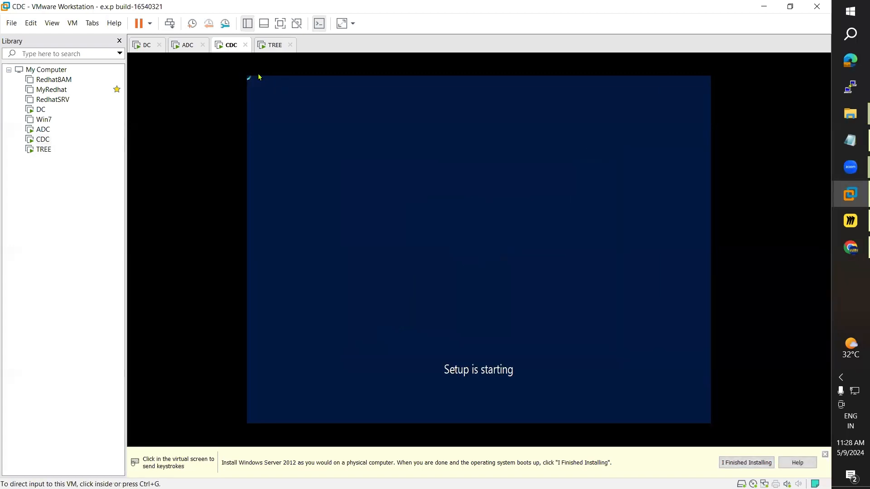
left_click(266, 46)
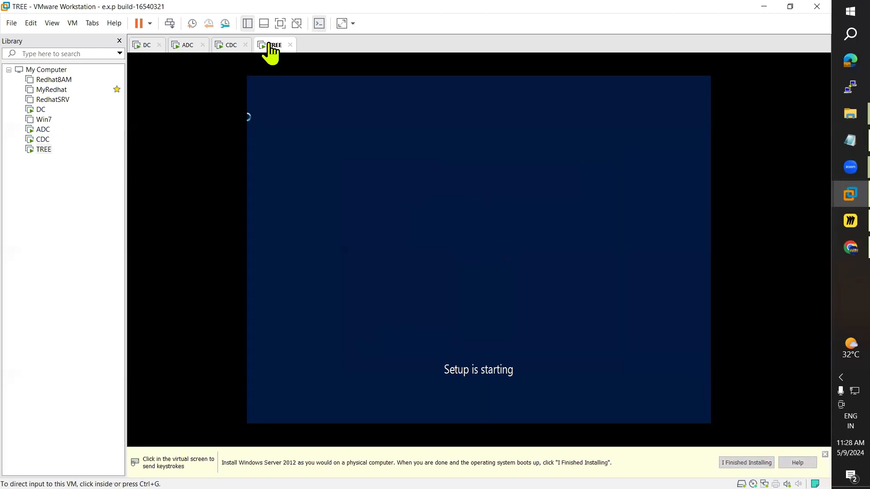
left_click(227, 46)
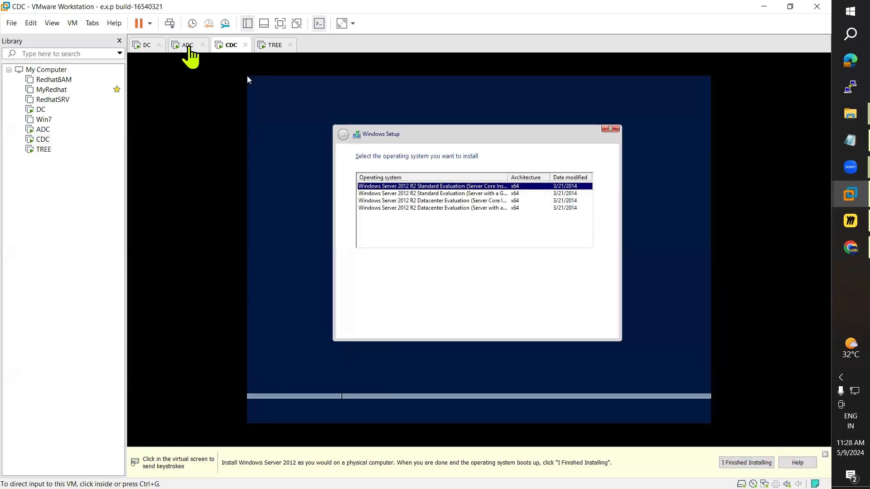
Step: On ADC, maximize Active Directory Users and Computers and review the Jai, Raju and Read-only entries in Users
left_click(193, 49)
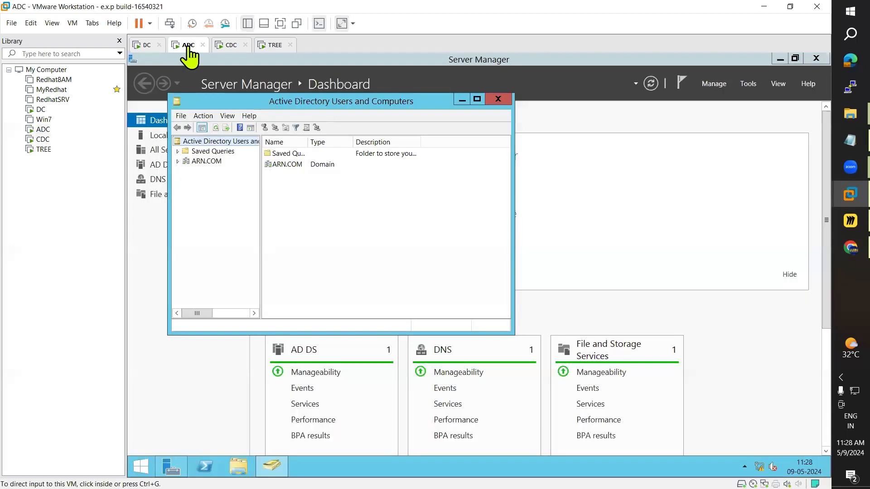
left_click(477, 100)
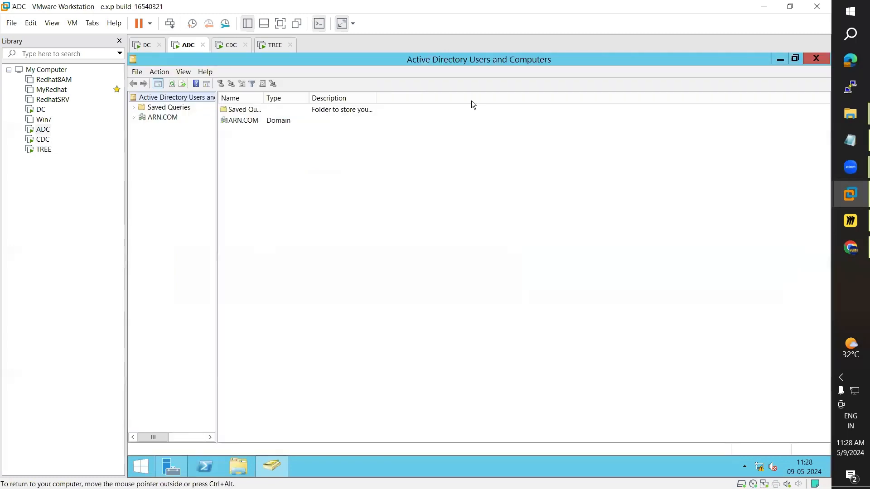
left_click(135, 116)
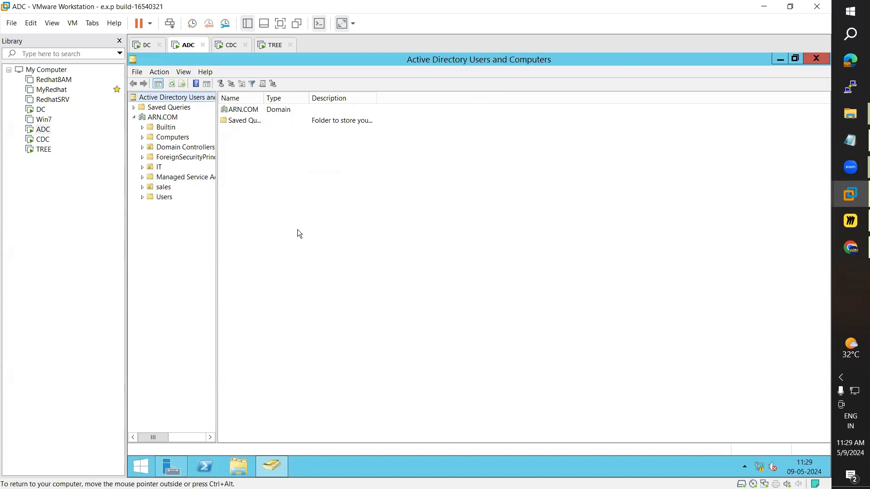
left_click(163, 197)
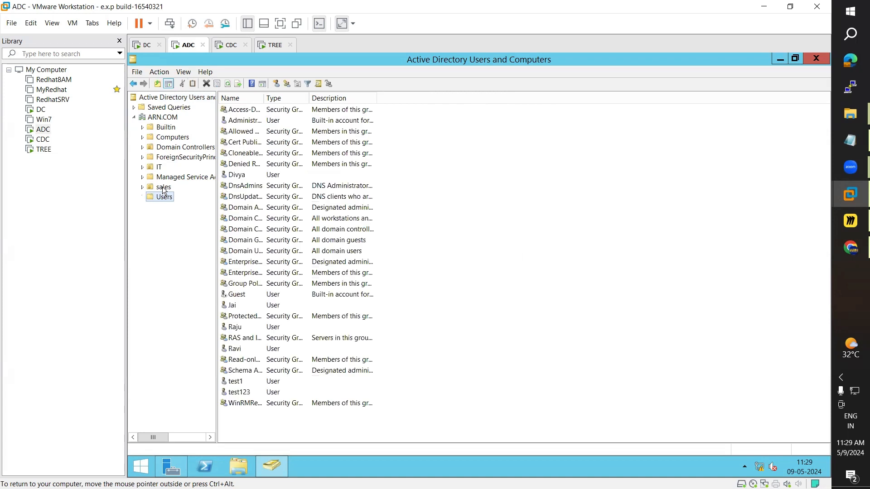
left_click(235, 306)
left_click(241, 328)
left_click(245, 359)
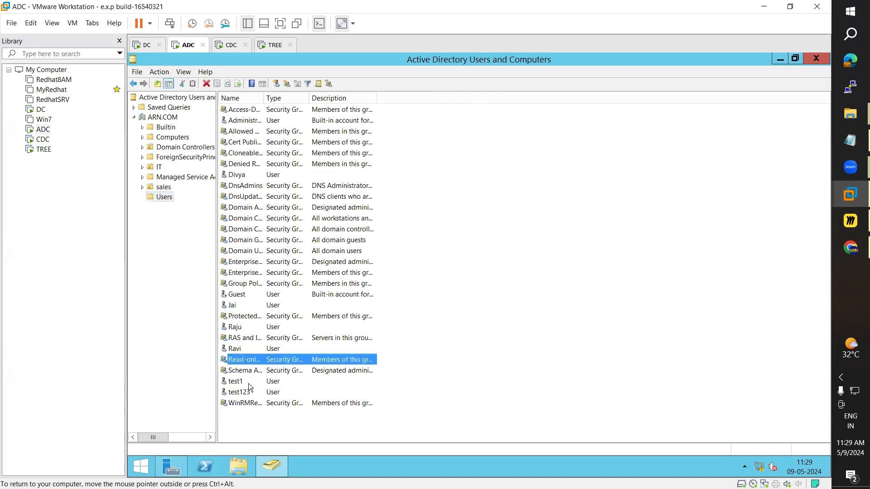
Step: Browse the sales, ForeignSecurityPrincipals, Domain Controllers, Computers and Builtin containers of ARN.COM
left_click(163, 187)
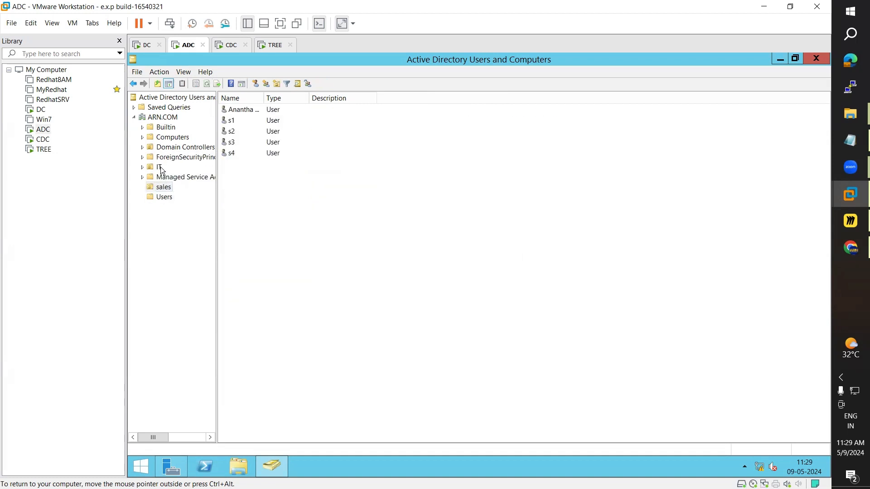
left_click(170, 158)
left_click(170, 147)
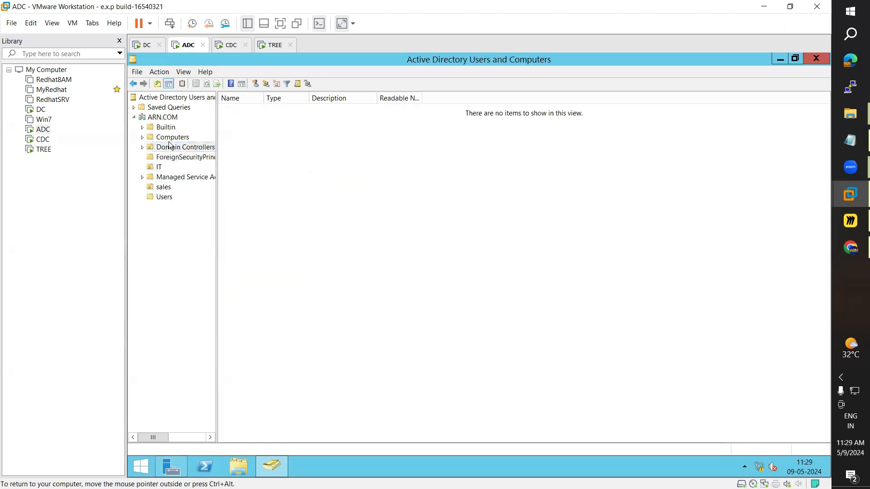
left_click(169, 137)
left_click(168, 127)
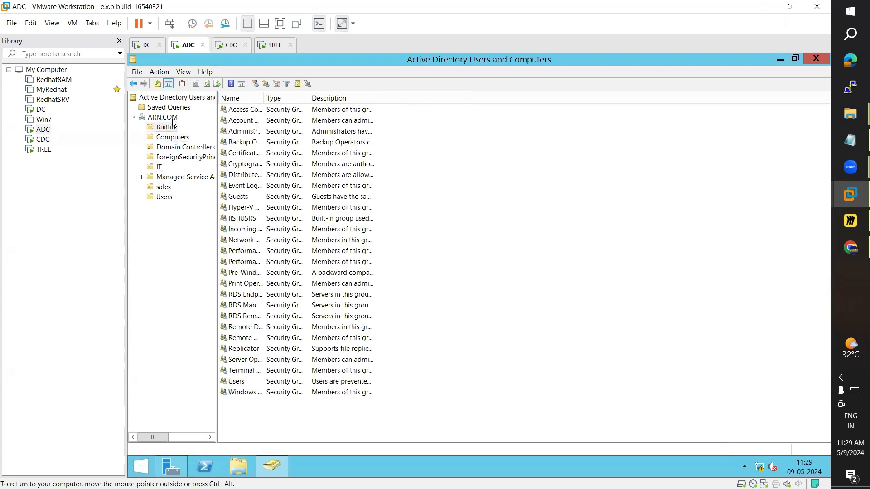
left_click(165, 117)
left_click(229, 45)
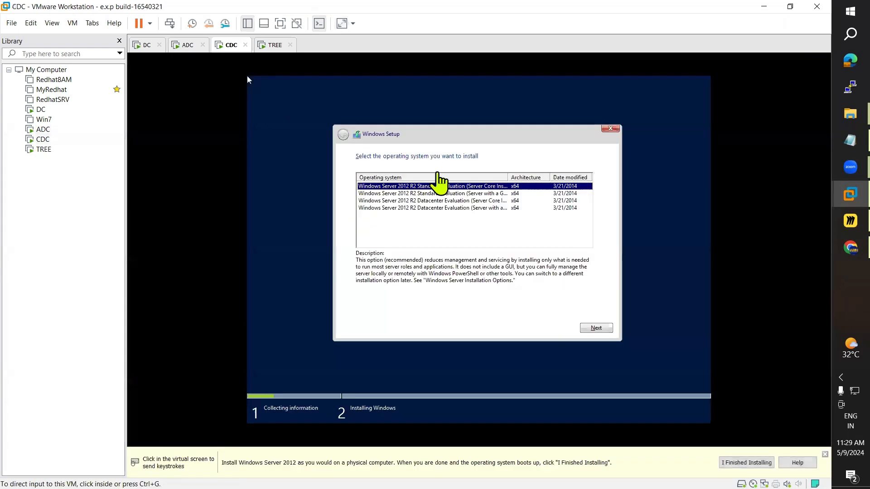
Step: On CDC, choose Windows Server 2012 R2 Standard with a GUI, accept the license, and pick Custom install
left_click(248, 80)
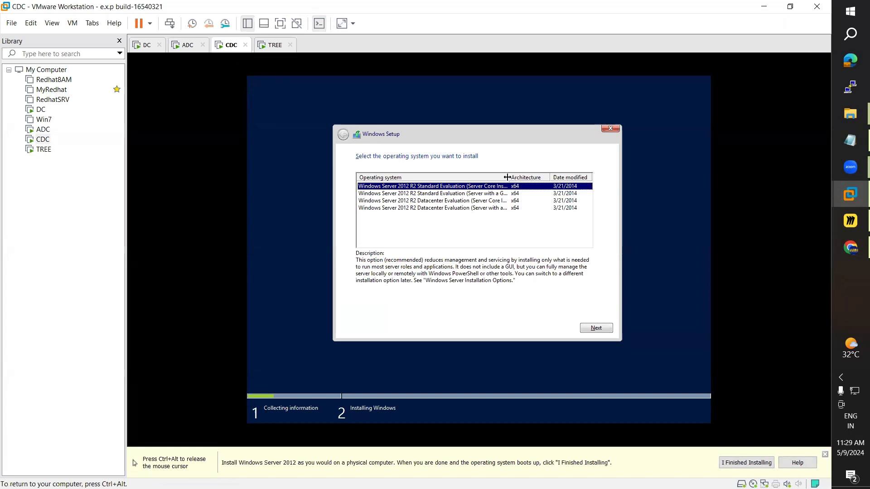
left_click_drag(536, 177, 537, 177)
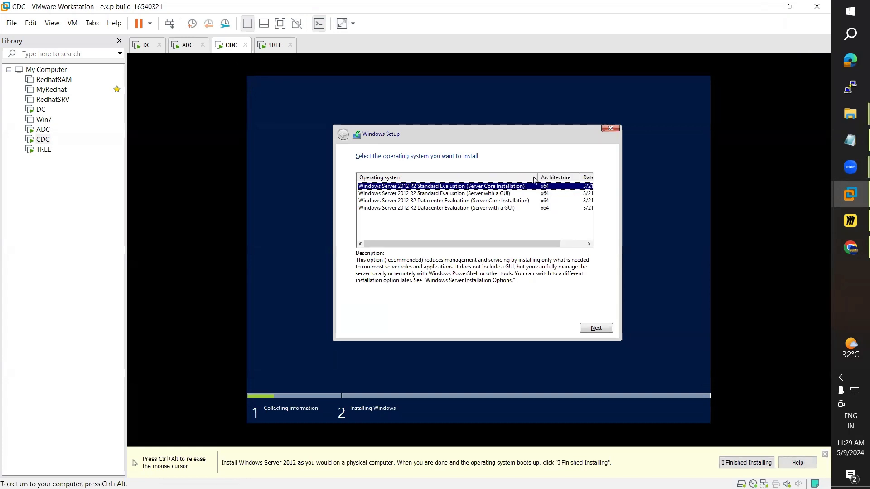
left_click(501, 194)
left_click(596, 328)
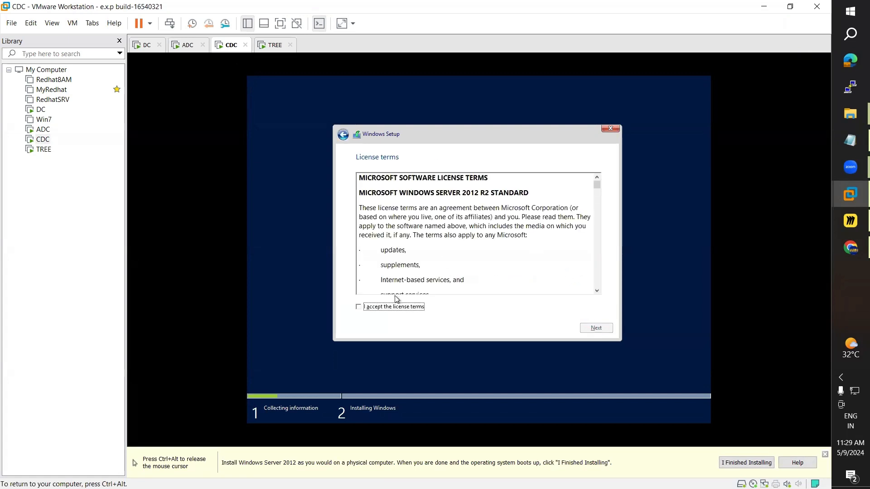
left_click(596, 328)
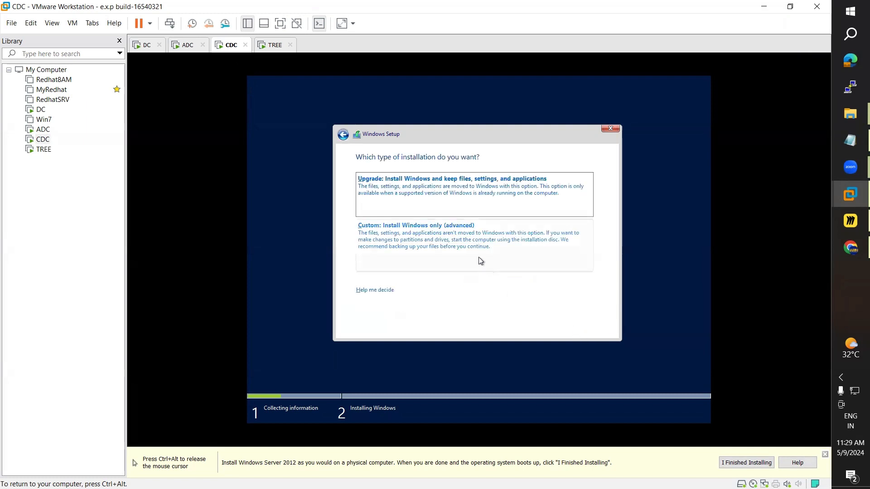
left_click(460, 236)
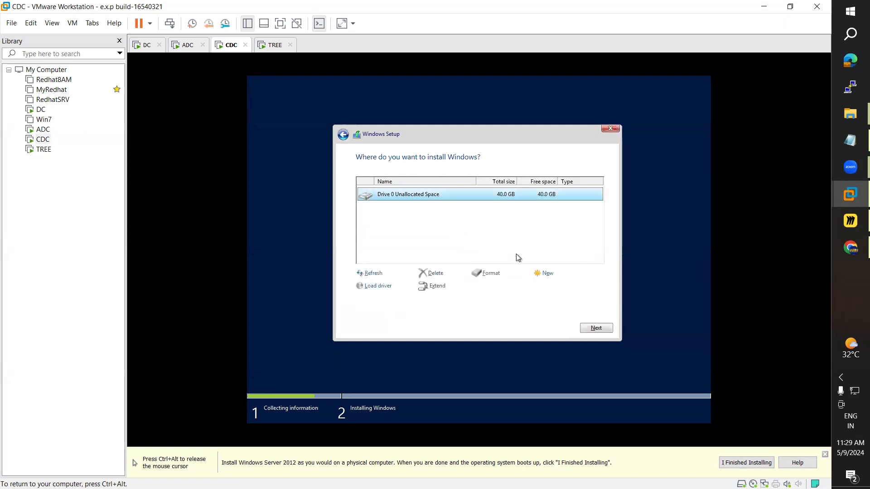
Step: Create a 40960 MB partition with system partitions and format Drive 0 Partition 2
left_click(547, 274)
left_click(563, 287)
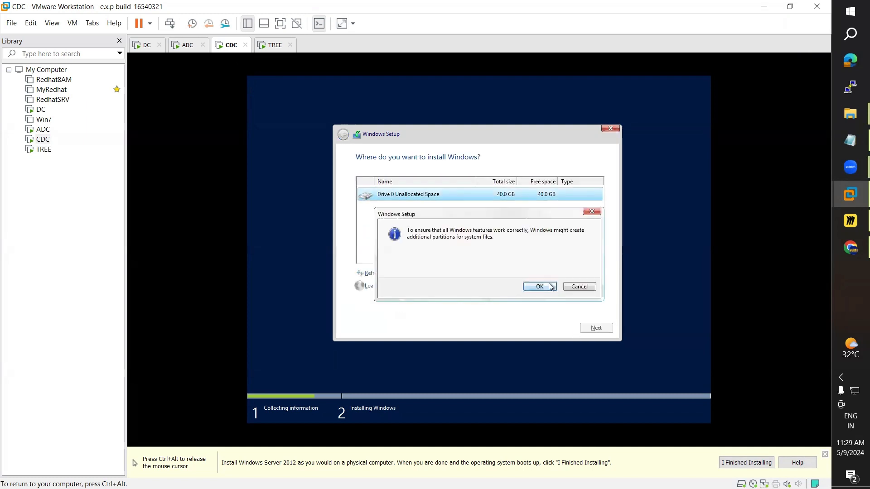
left_click(536, 285)
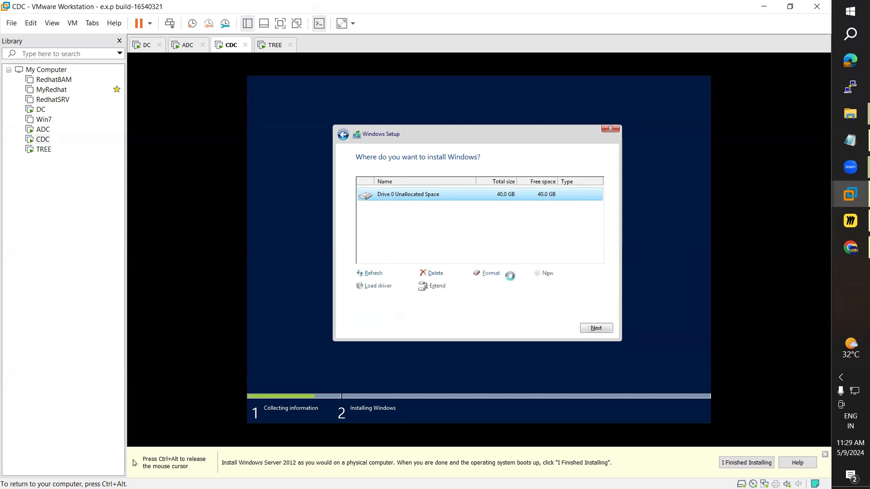
left_click(493, 273)
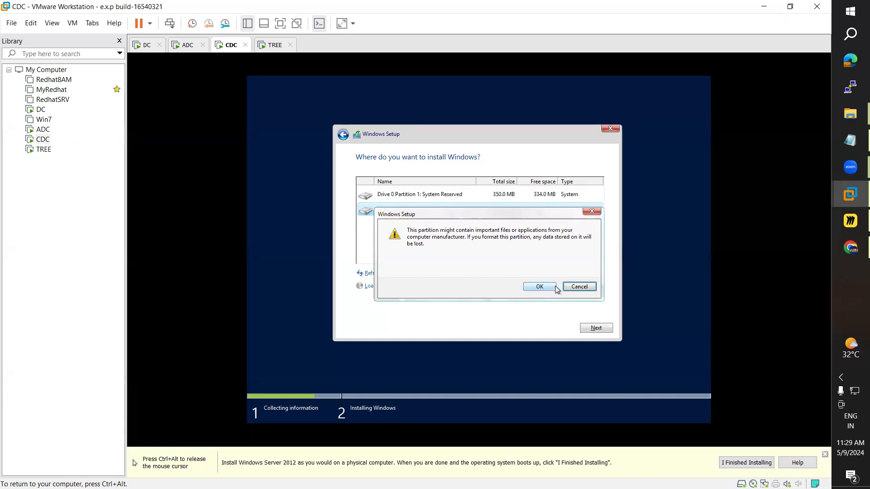
left_click(540, 287)
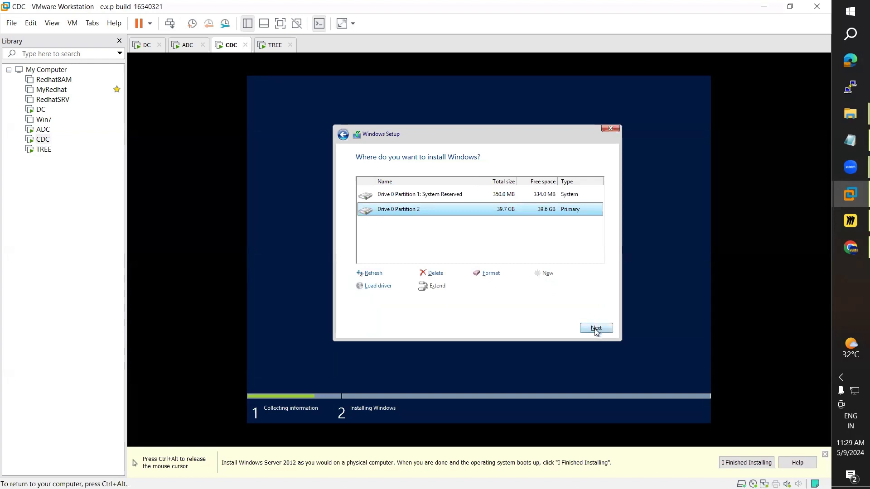
left_click(499, 274)
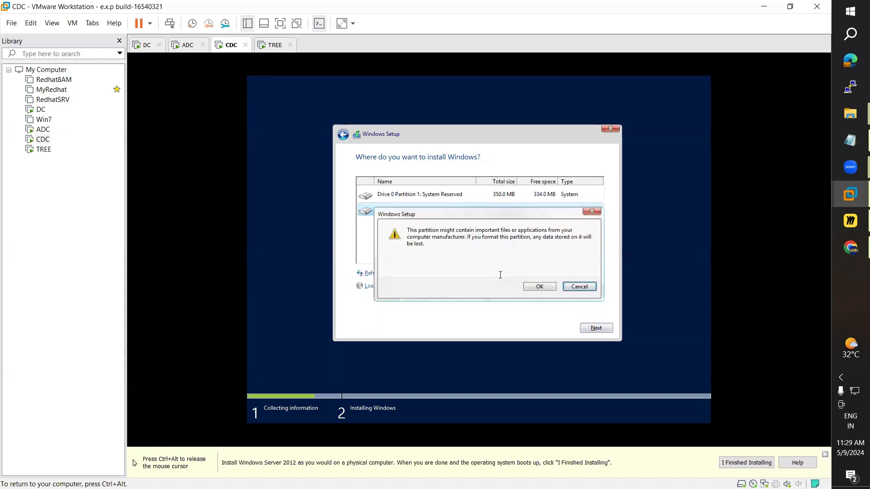
left_click(539, 288)
Step: Start CDC's installation on Partition 2, then select Standard with a GUI on TREE
left_click(594, 328)
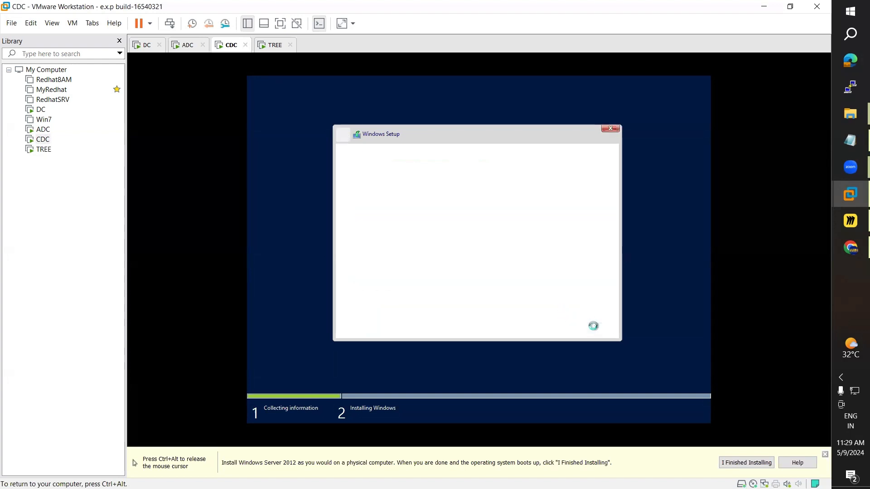
key("ctrl+alt")
left_click(276, 45)
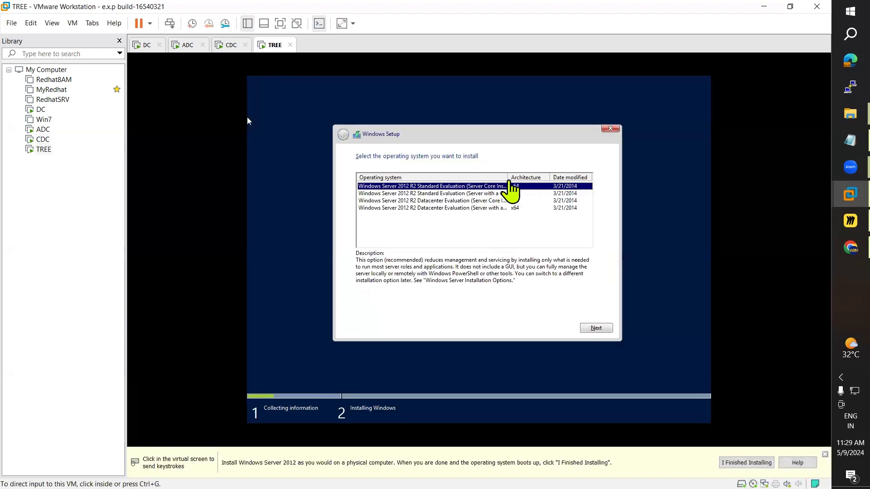
left_click(510, 183)
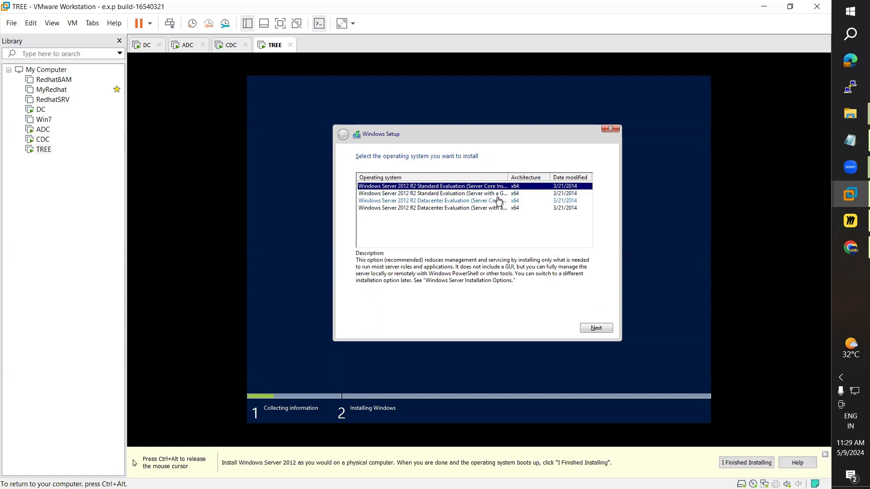
left_click_drag(506, 178, 531, 179)
left_click(432, 193)
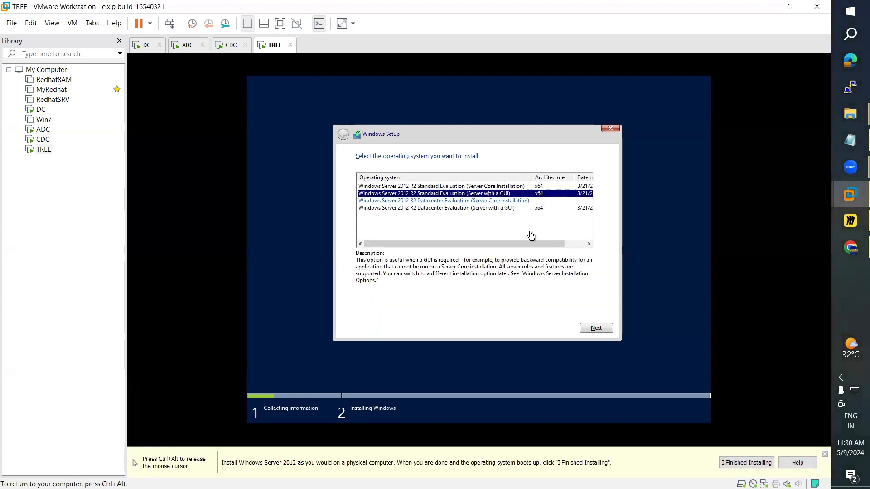
left_click(593, 327)
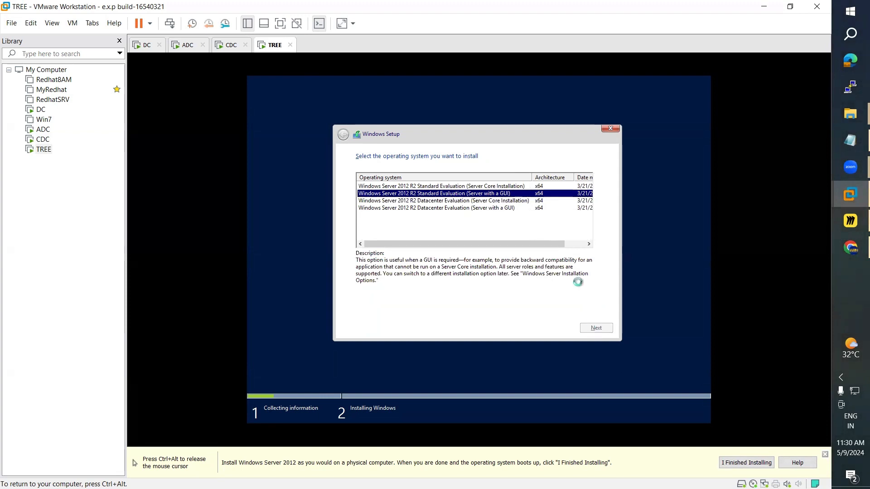
Step: Accept TREE's license terms and choose a Custom installation
key("ctrl+alt")
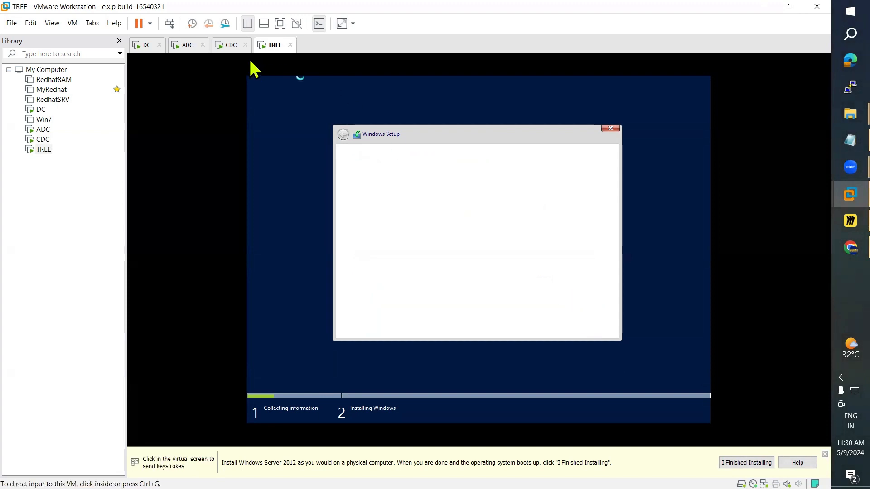
left_click(302, 80)
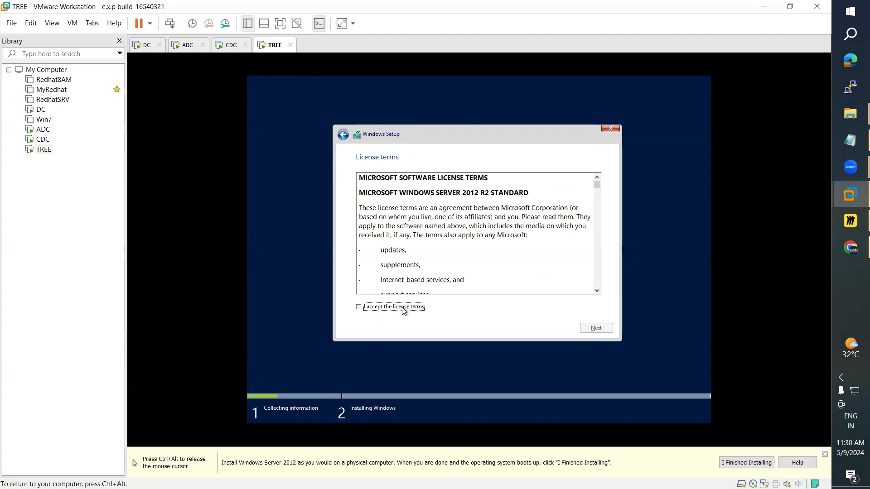
left_click(404, 312)
left_click(592, 328)
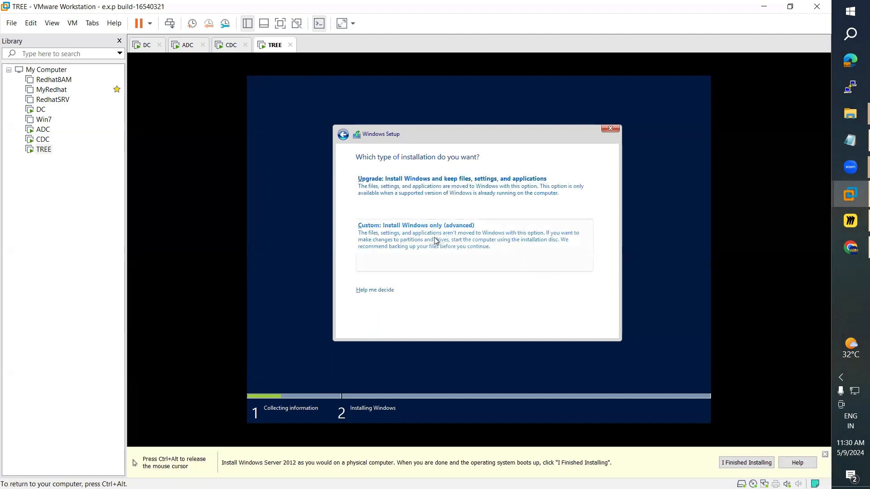
left_click(436, 241)
Step: Create and format TREE's Drive 0 Partition 2 and begin installing onto it
left_click(546, 273)
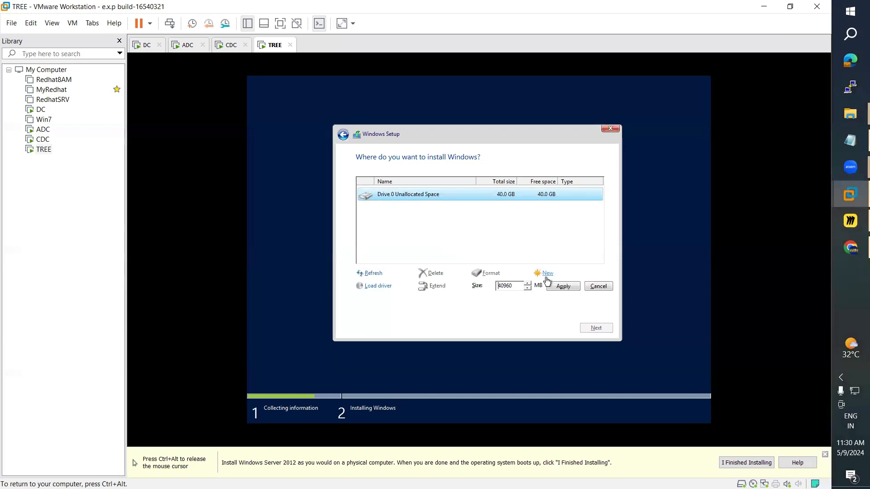
left_click(557, 289)
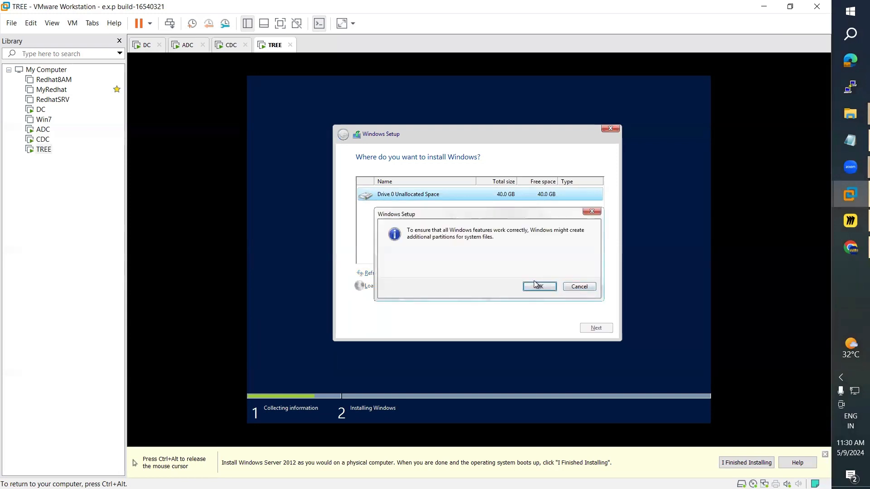
left_click(537, 286)
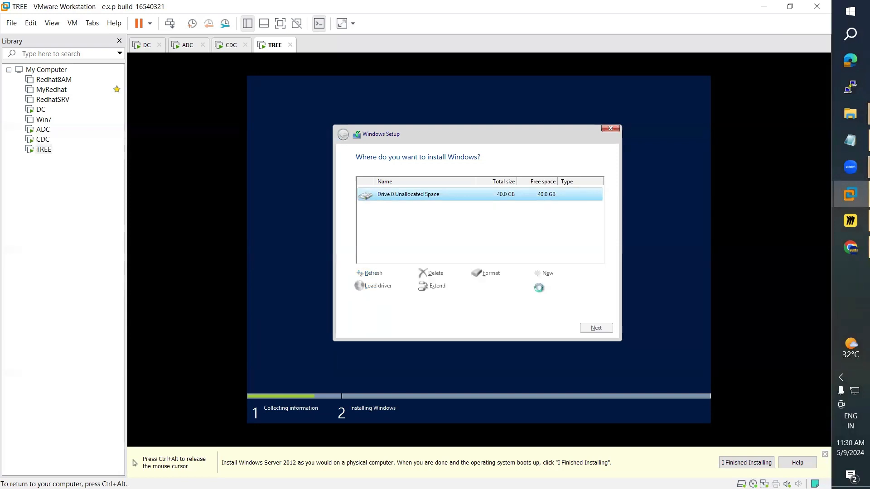
left_click(496, 277)
left_click(539, 287)
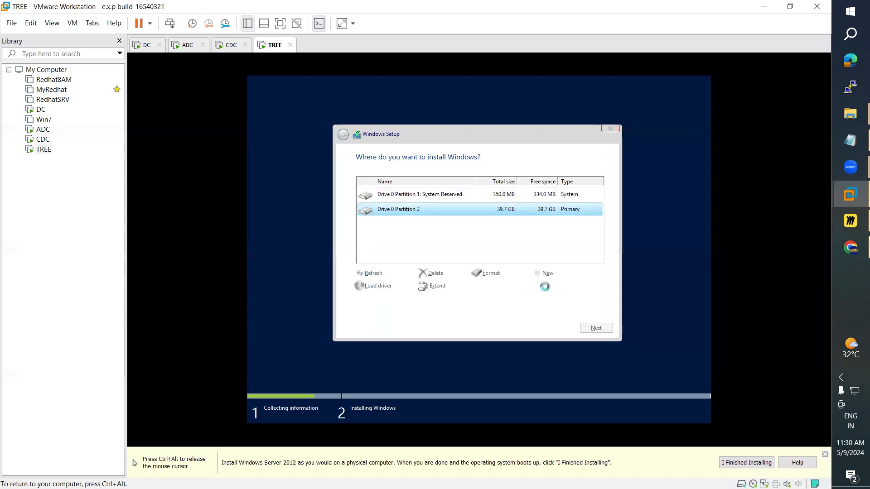
left_click(596, 328)
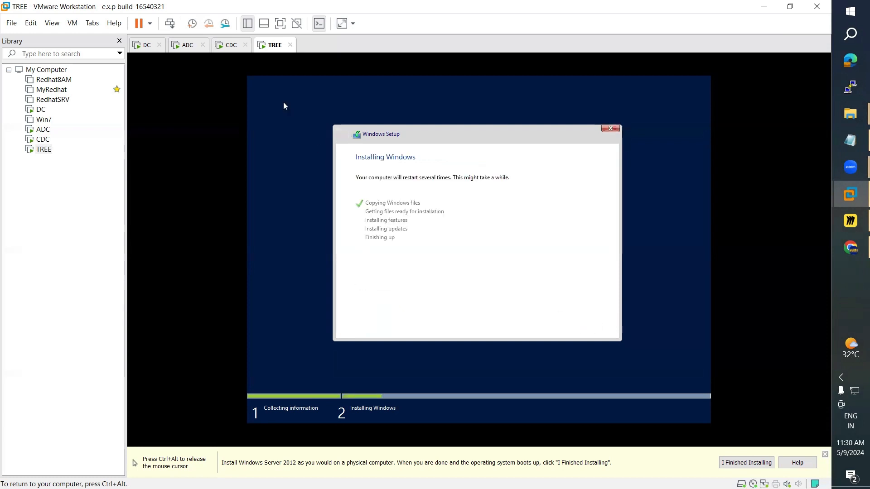
left_click(230, 47)
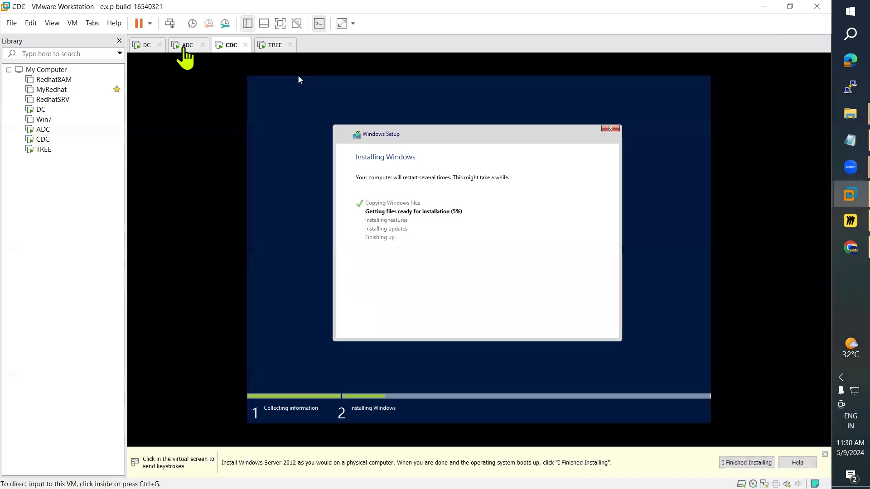
Step: Run net accounts in ADC's Command Prompt and compare its BACKUP role with the DC's PRIMARY
left_click(183, 47)
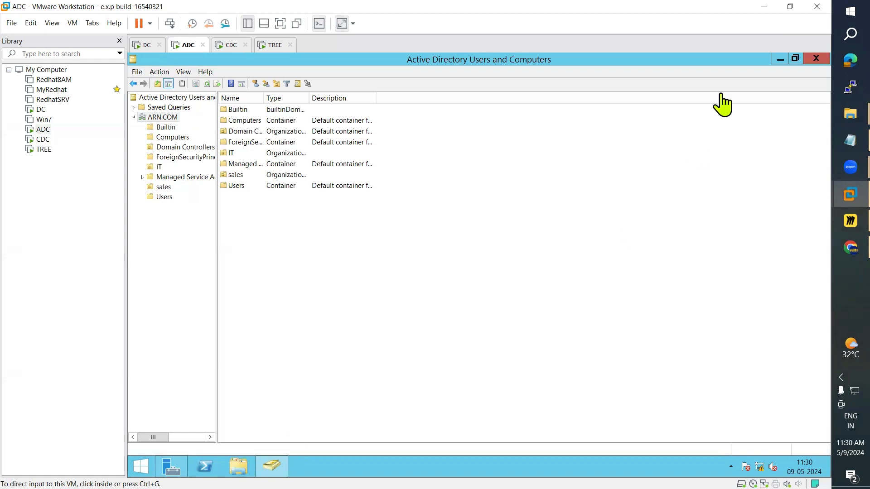
left_click(778, 63)
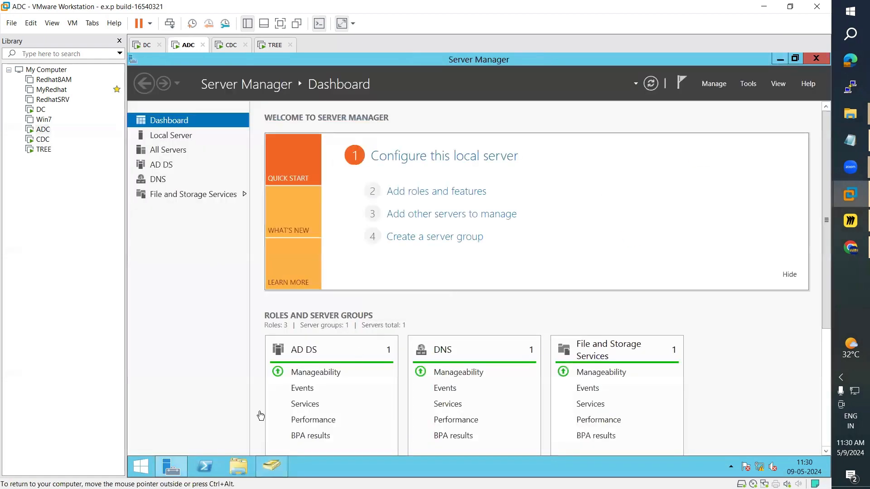
left_click(140, 467)
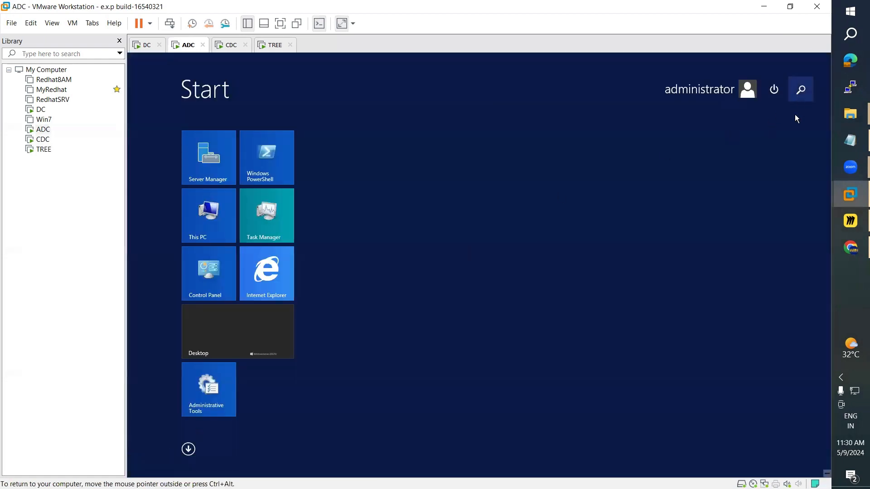
type("comman")
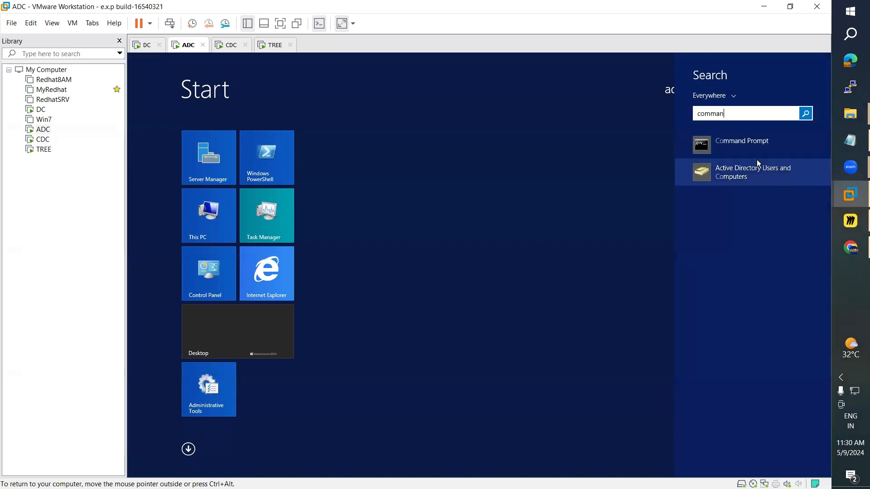
type("d")
left_click(737, 141)
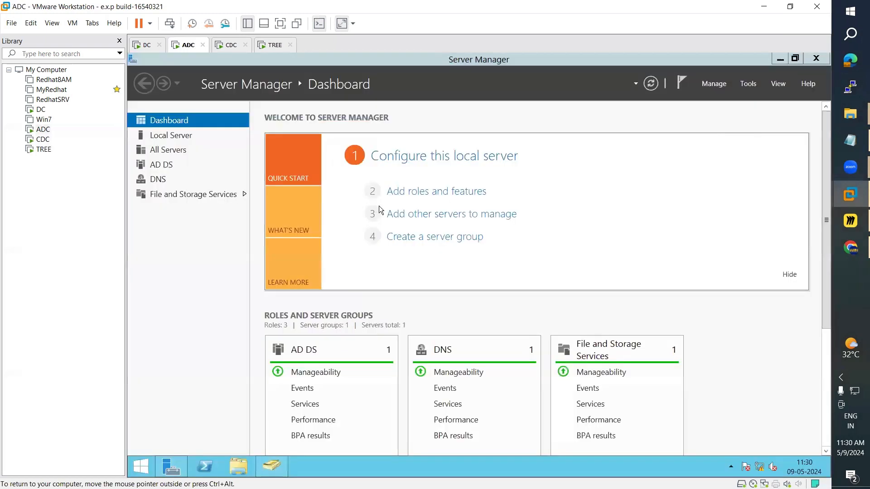
type("net a")
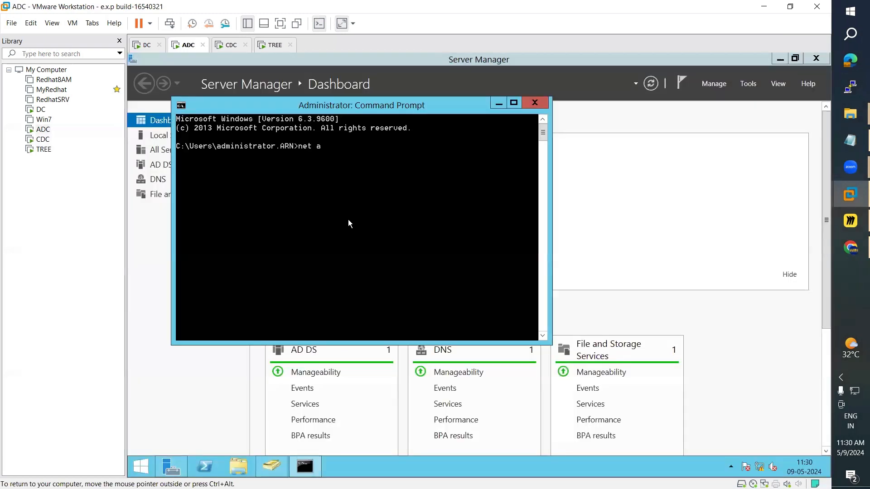
type("ccounts")
key("Return")
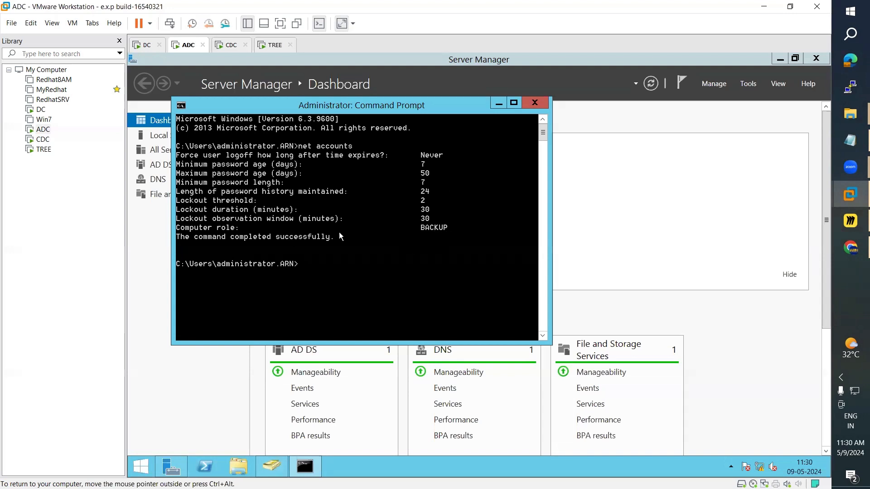
left_click(140, 46)
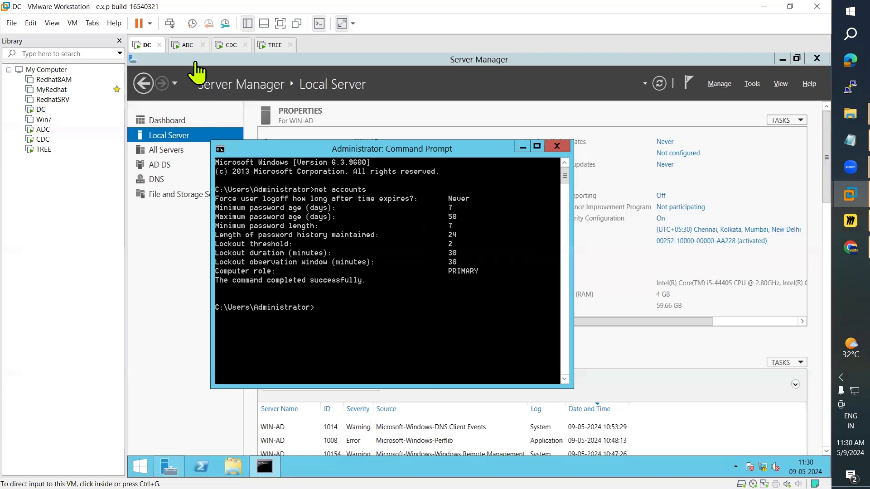
left_click(189, 48)
left_click(275, 466)
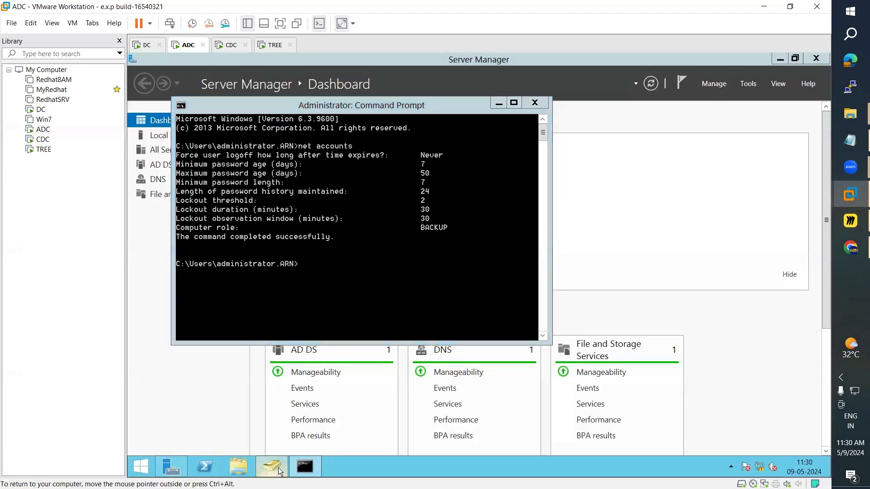
Step: Browse Users, sales, Managed Service Accounts, IT, Computers and Builtin, widening the Name column
left_click(164, 197)
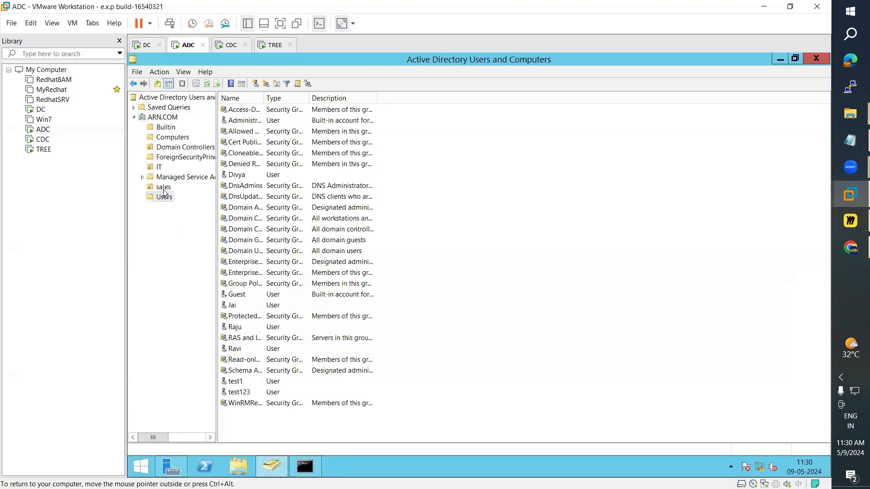
left_click(164, 187)
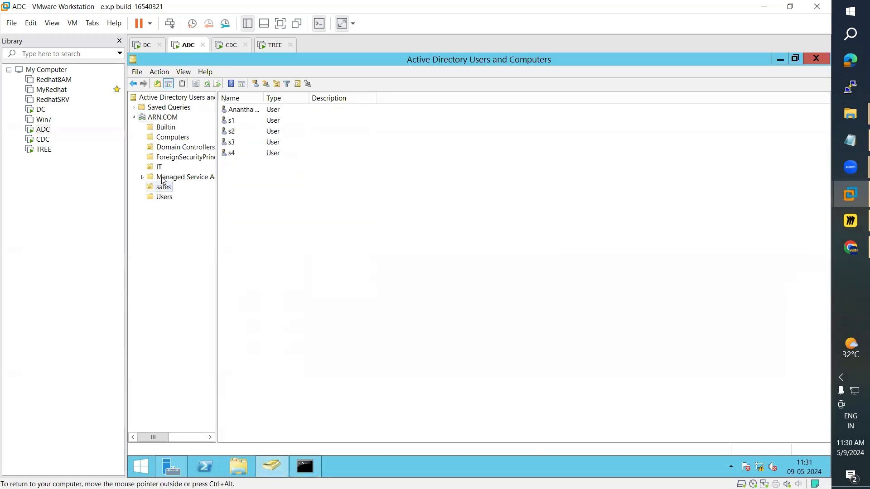
left_click(164, 180)
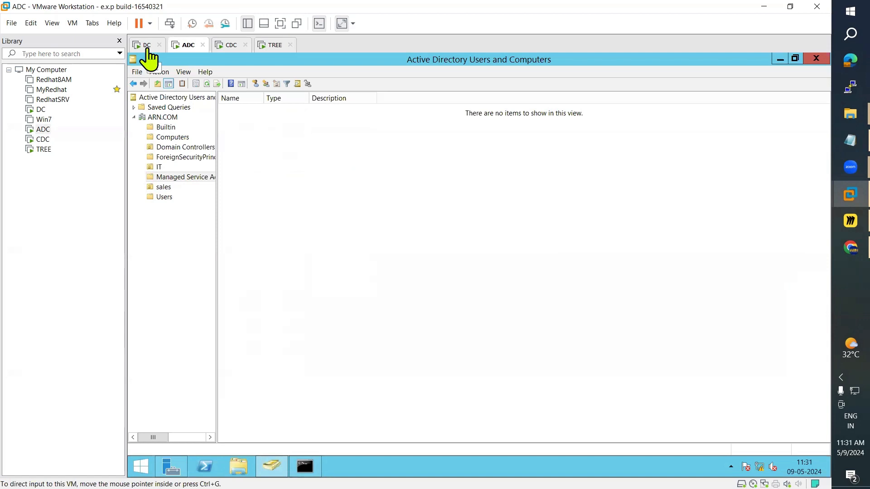
left_click(160, 167)
left_click(169, 158)
left_click(181, 147)
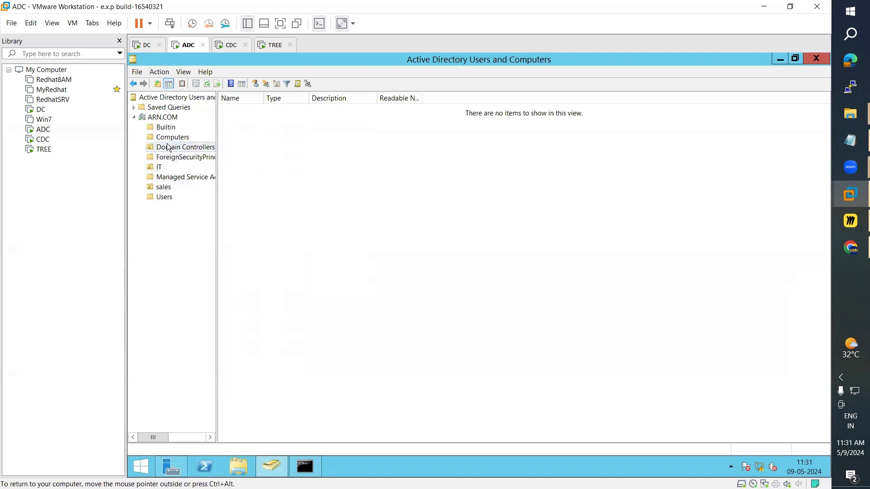
left_click(169, 137)
left_click(167, 128)
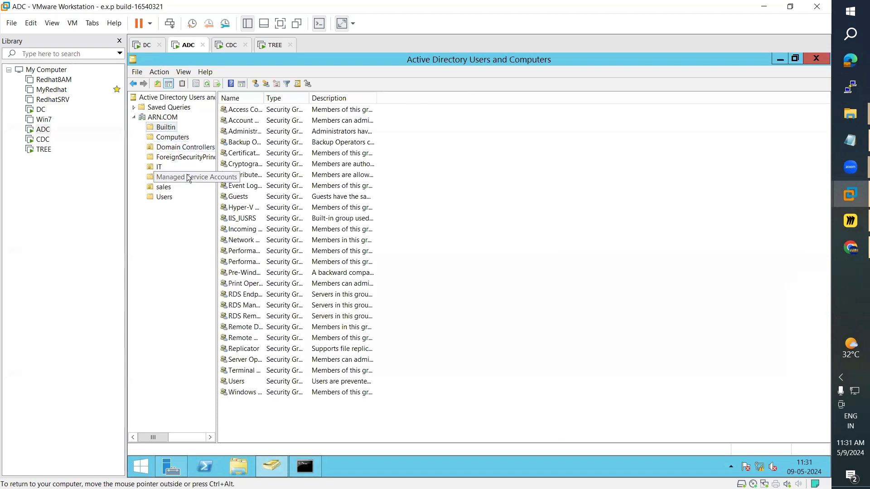
left_click_drag(315, 99, 322, 100)
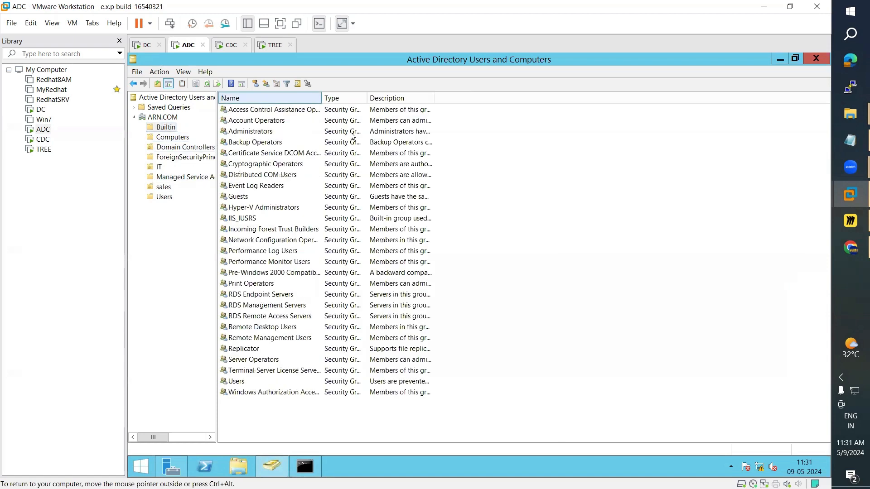
left_click(837, 225)
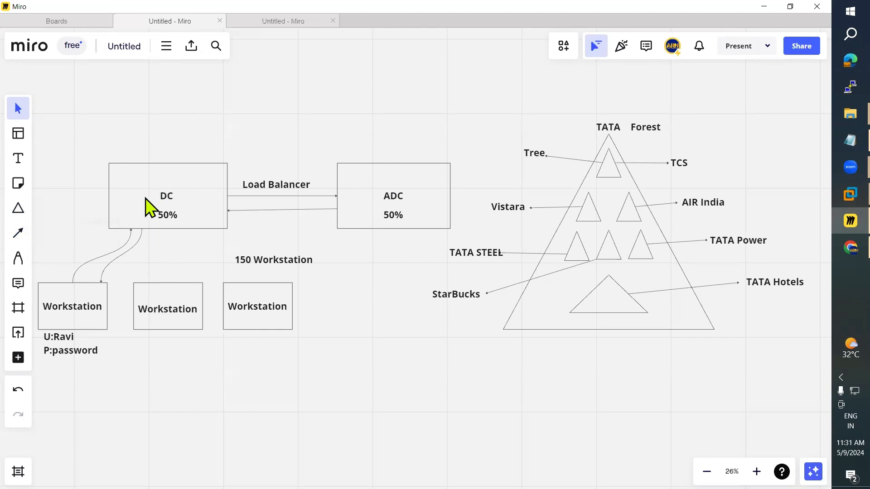
Step: Add a 'Replicate' text label and centre it beneath the ADC-to-DC arrow
left_click(18, 158)
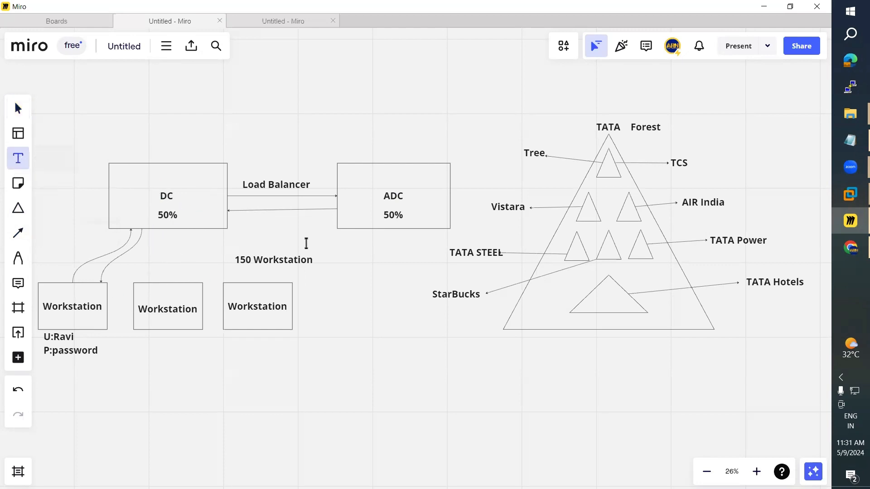
left_click(254, 219)
type("Rep")
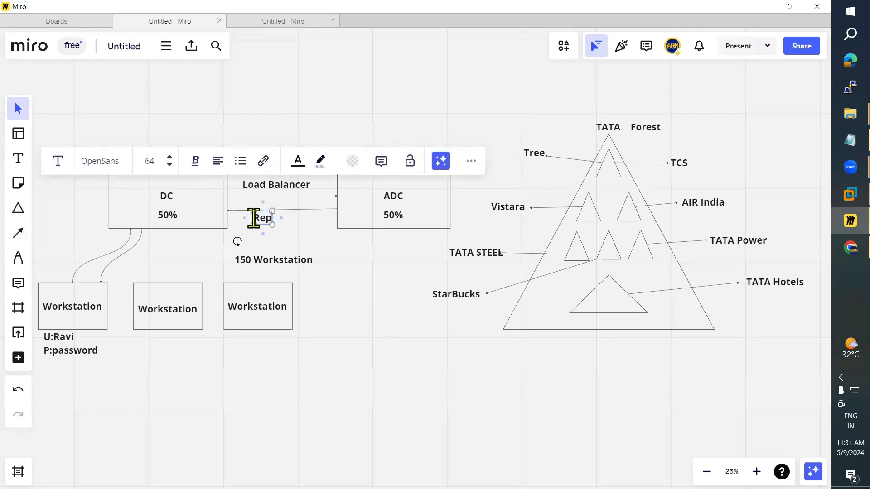
type("licate")
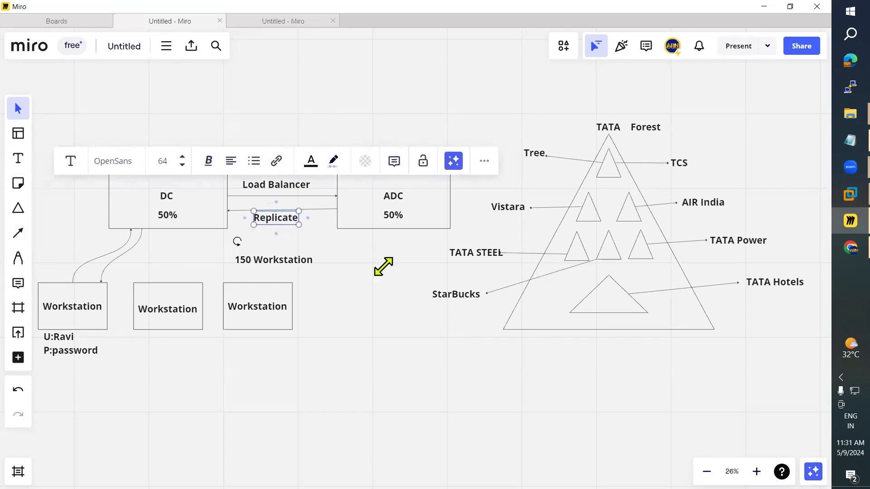
left_click(395, 303)
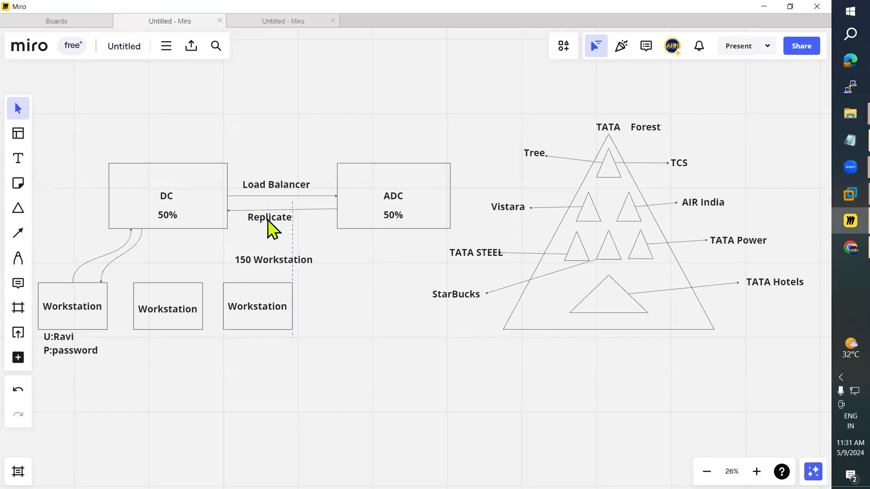
left_click_drag(270, 220, 276, 220)
Step: On the DC, launch Active Directory Users and Computers from Server Manager and minimize Command Prompt
mouse_move(838, 194)
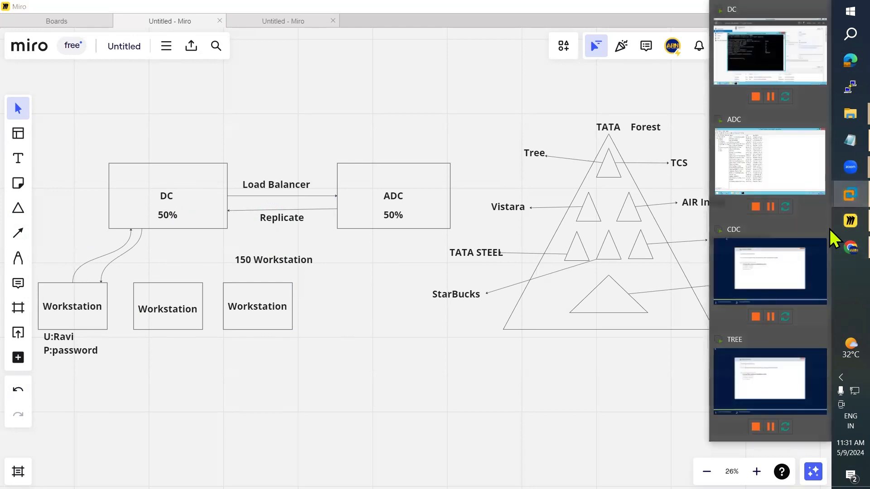
left_click(783, 66)
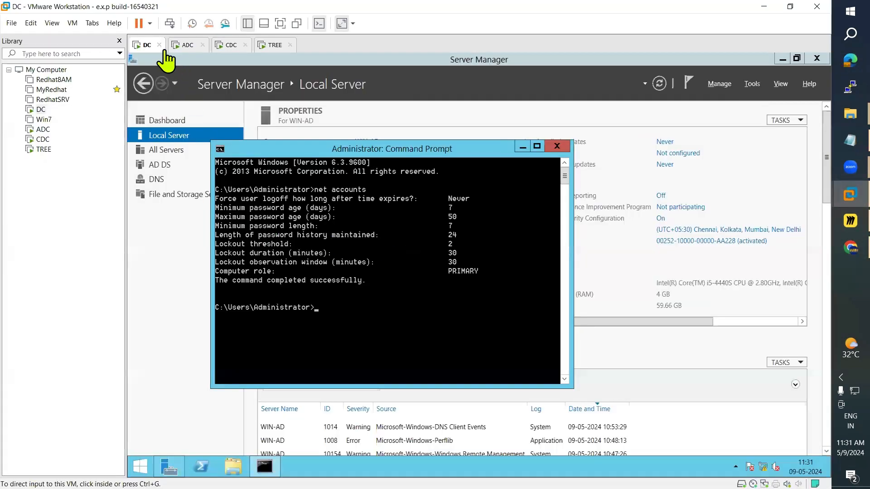
left_click(187, 46)
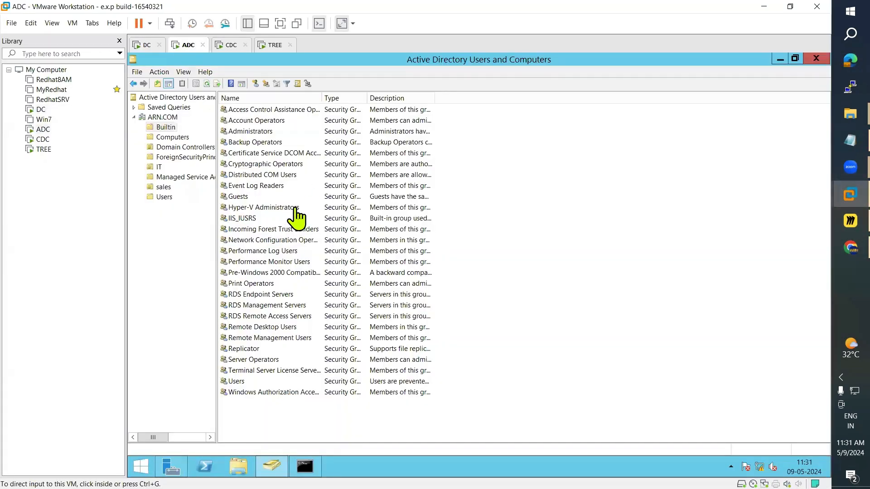
left_click(144, 45)
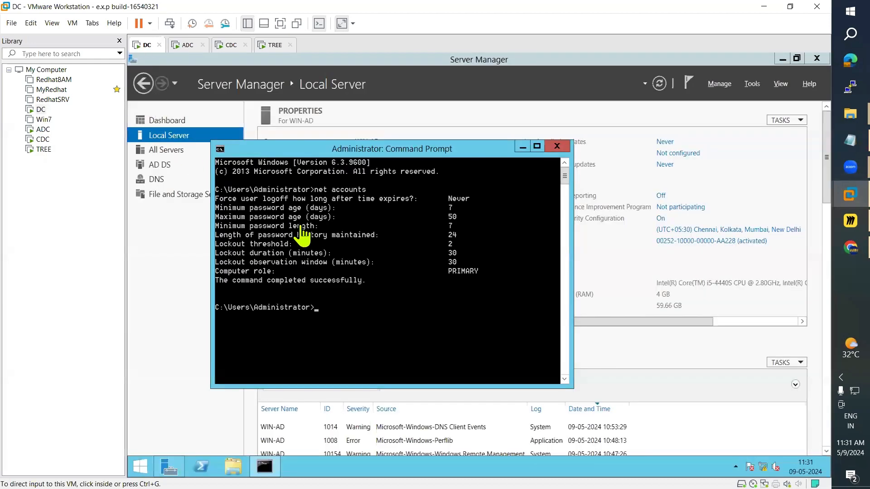
left_click(756, 86)
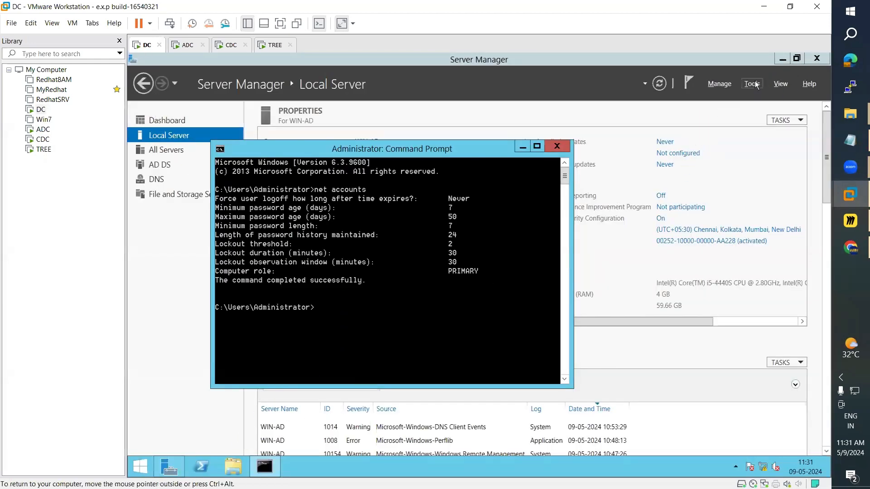
left_click(756, 86)
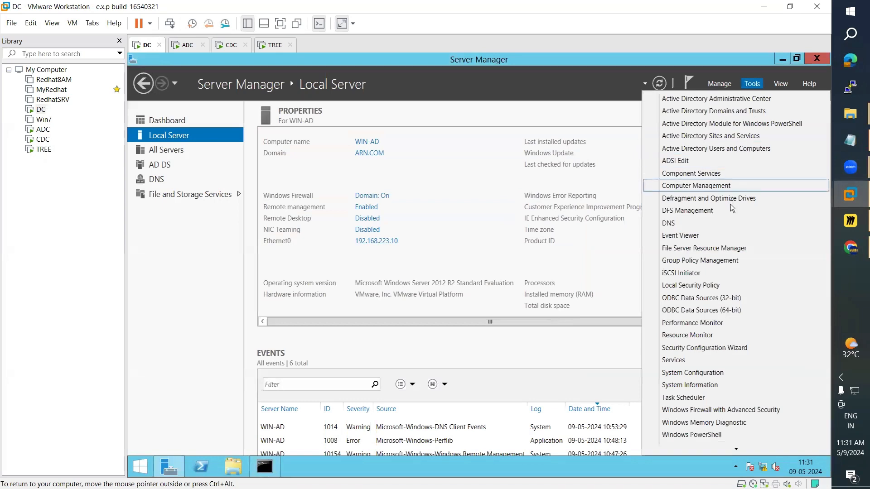
left_click(720, 150)
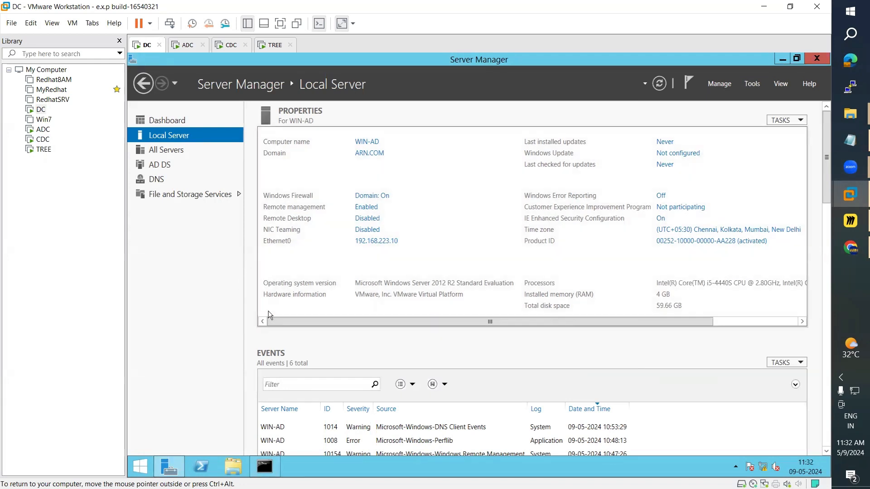
left_click(267, 471)
left_click(266, 468)
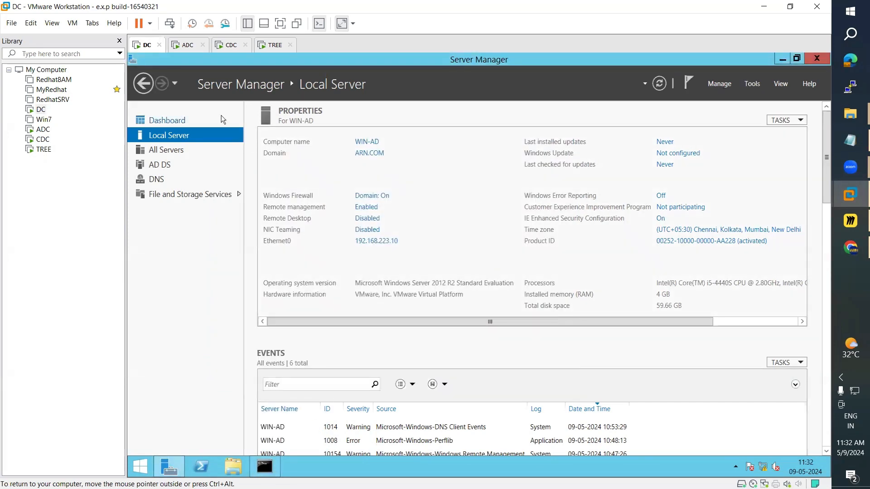
Step: Check the IT unit on ADC, then start a New User in ARN.COM/IT on the DC
left_click(184, 47)
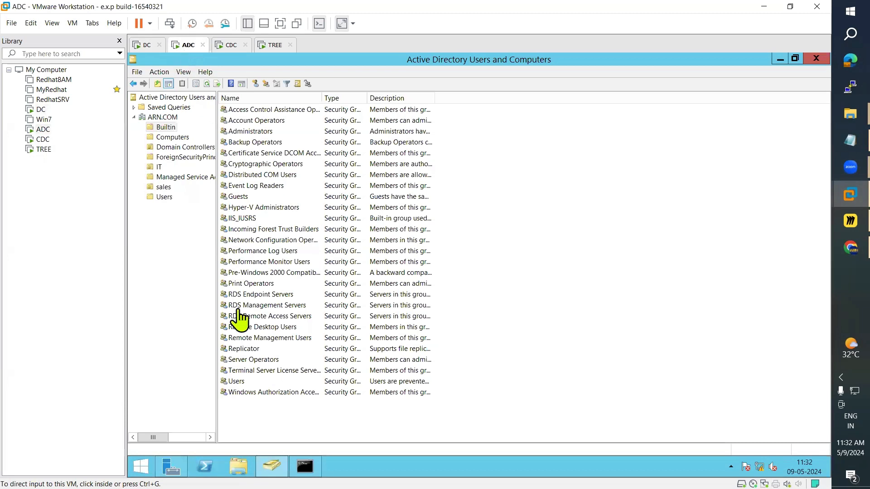
left_click(149, 47)
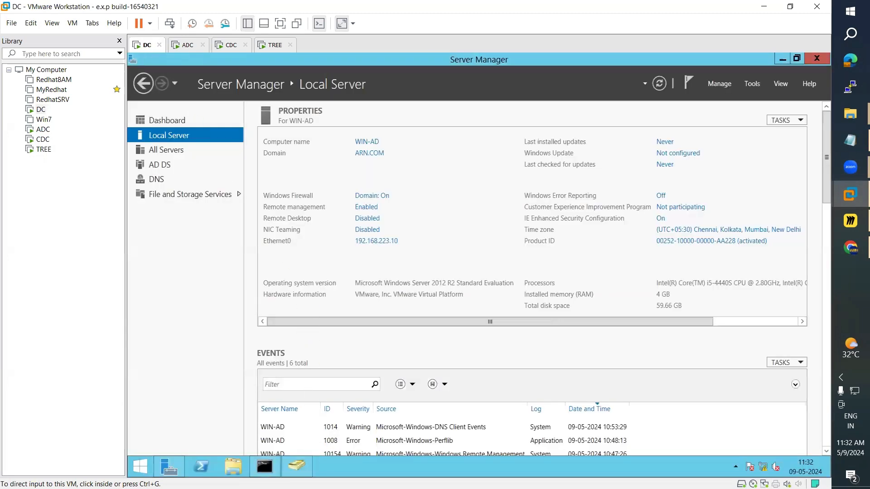
left_click(299, 471)
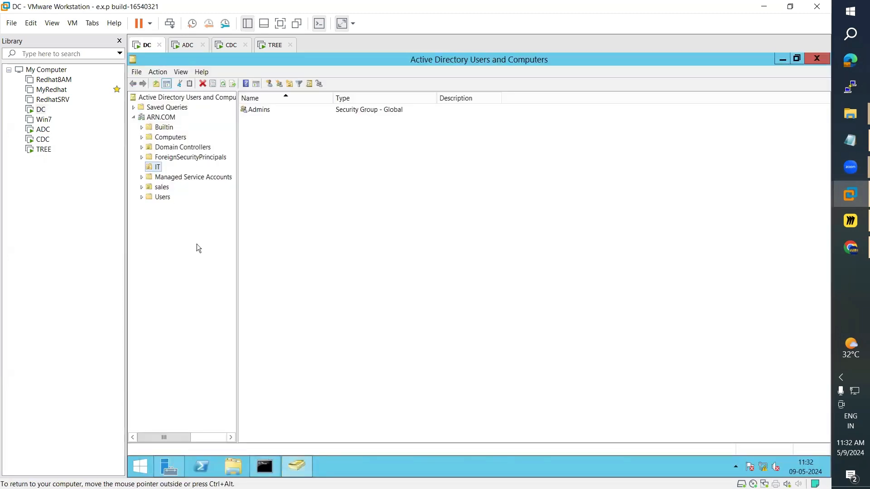
left_click(190, 47)
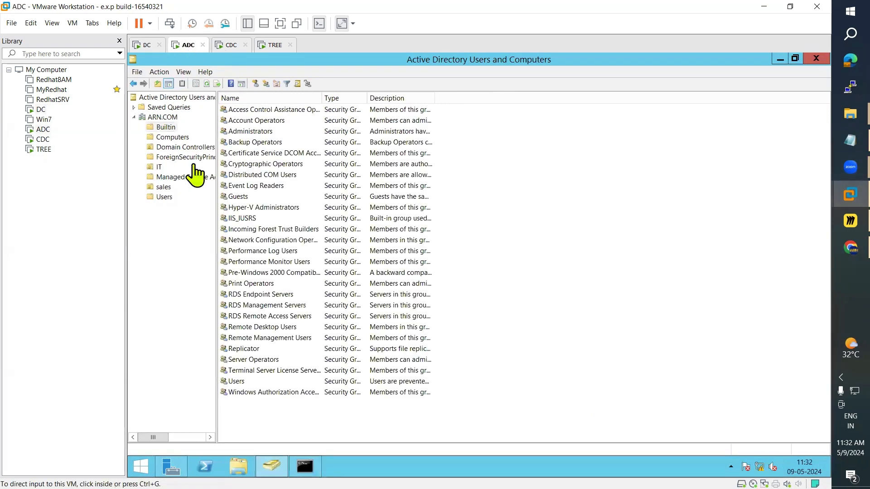
left_click(161, 168)
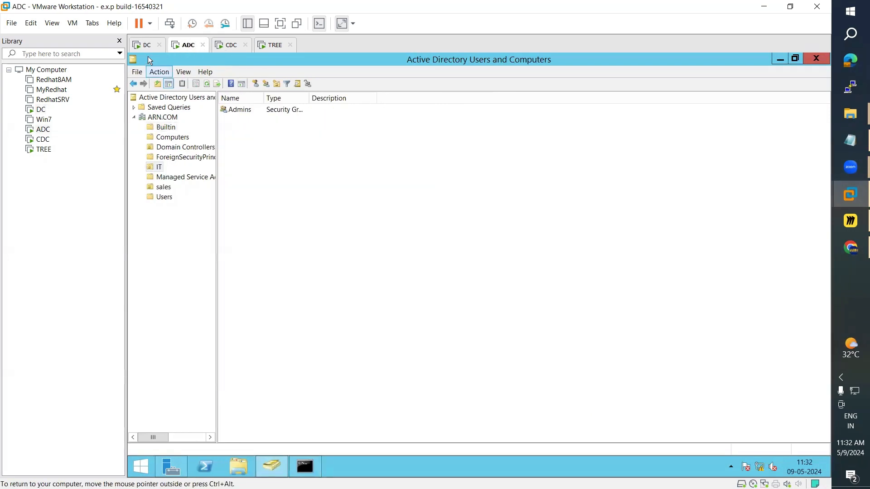
left_click(143, 45)
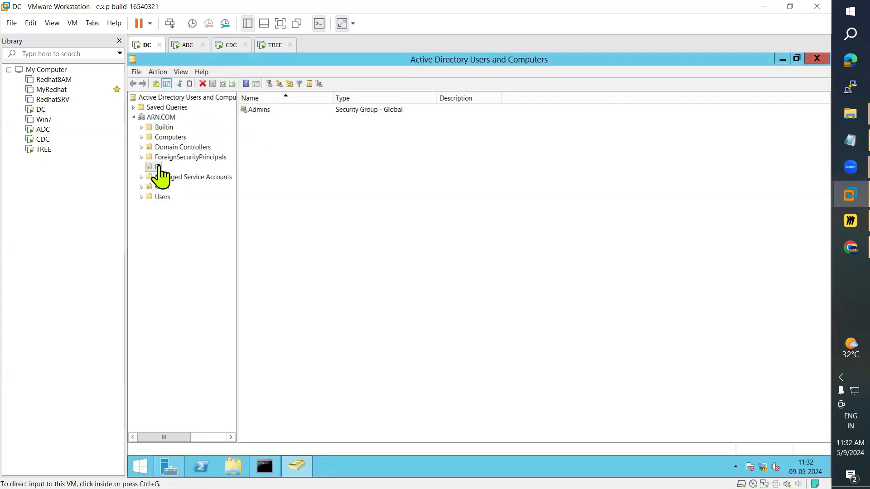
left_click(269, 83)
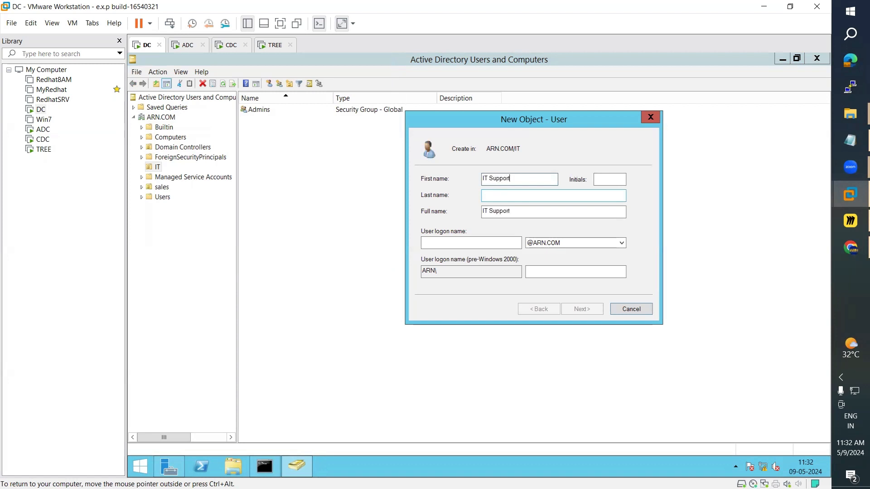
Step: Create user IT Support with logon name itsupp and a password in the IT unit
key("ctrl+a")
left_click(440, 242)
type("i")
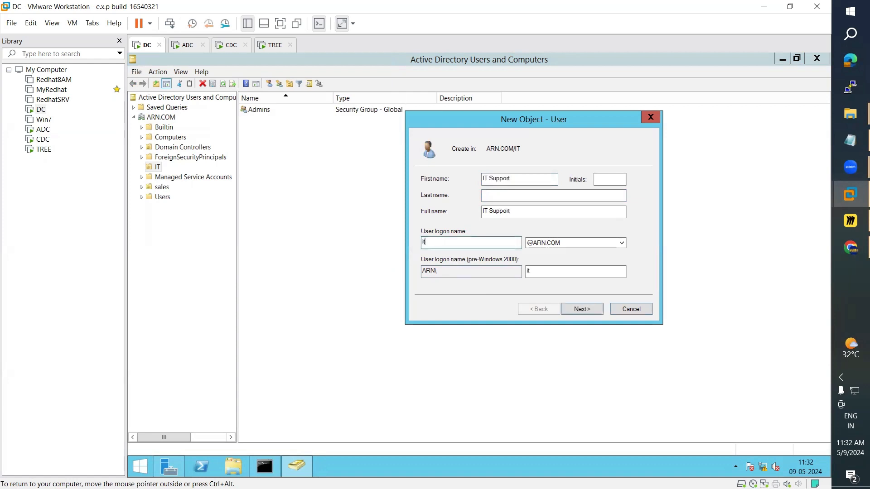
type("tsupp")
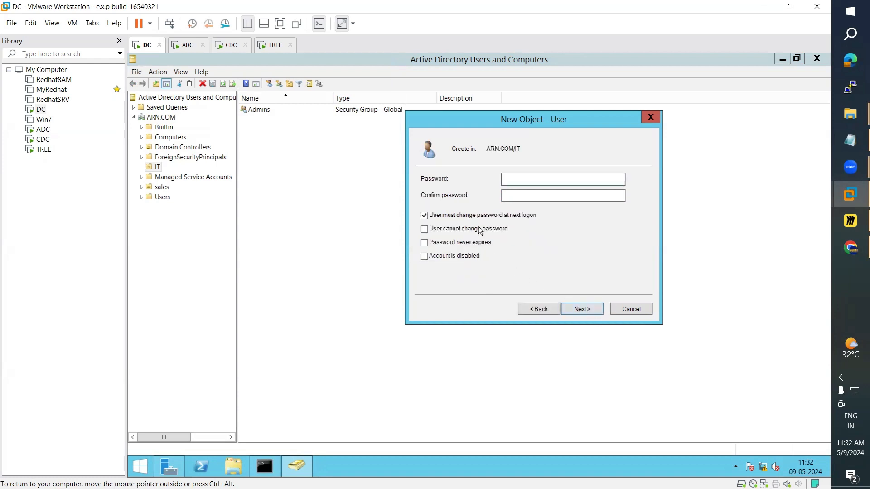
left_click(527, 181)
left_click(503, 195)
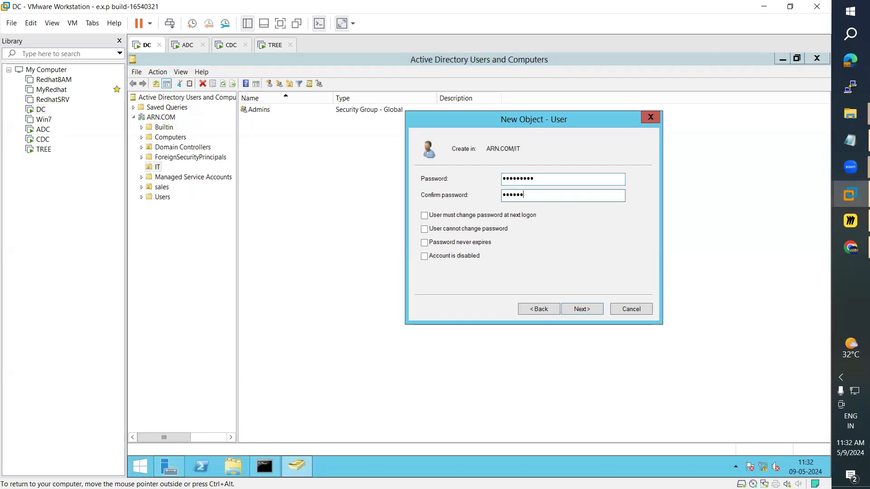
left_click(589, 309)
left_click(588, 309)
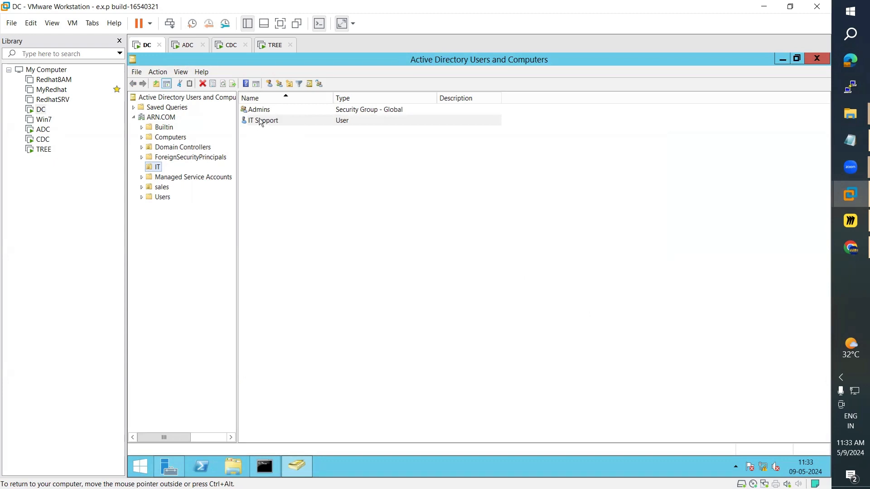
Step: Refresh the IT unit on ADC so the replicated IT Support user appears
left_click(183, 46)
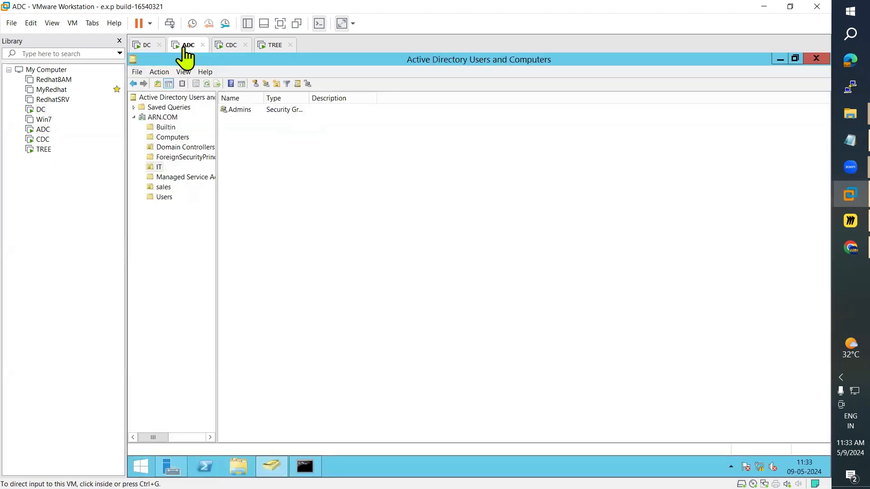
left_click(207, 83)
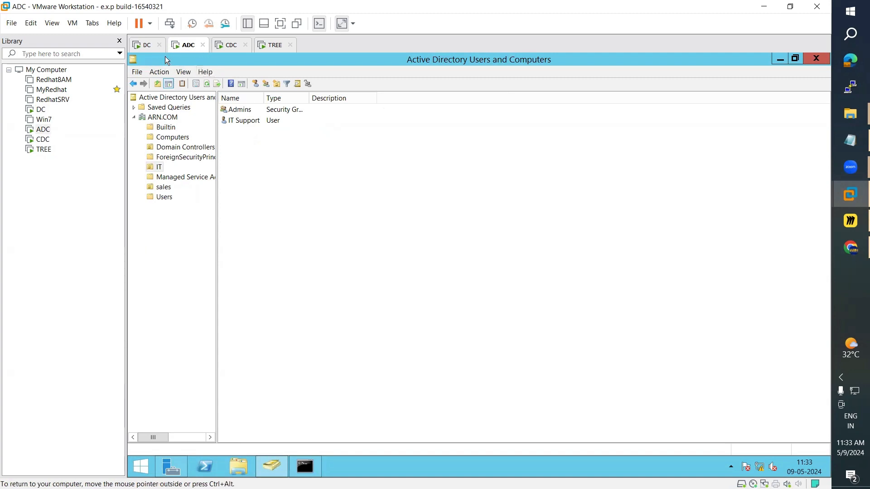
right_click(244, 146)
key("Escape")
right_click(243, 147)
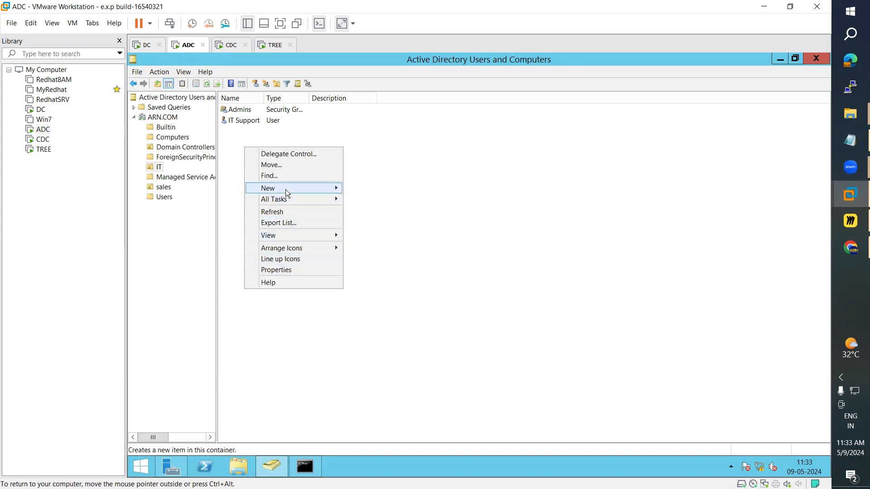
Step: On ADC, start a new IT user with first name and logon name Tester
mouse_move(289, 189)
left_click(367, 274)
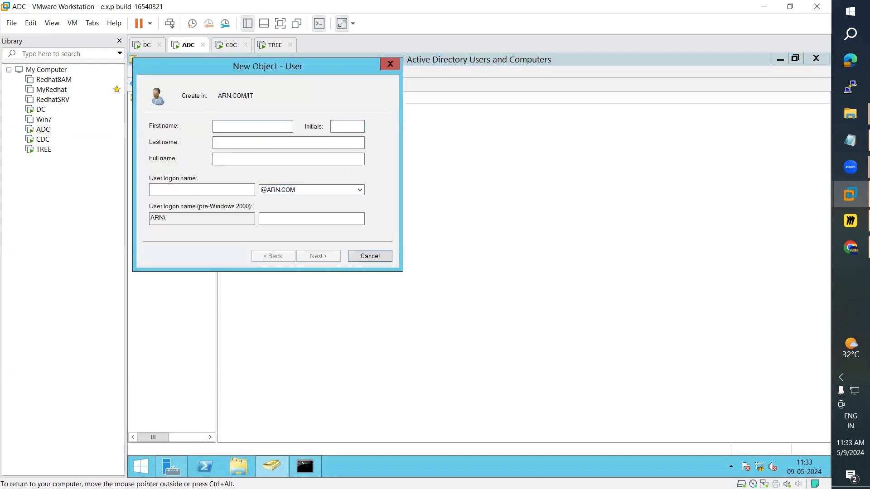
left_click_drag(333, 65, 600, 123)
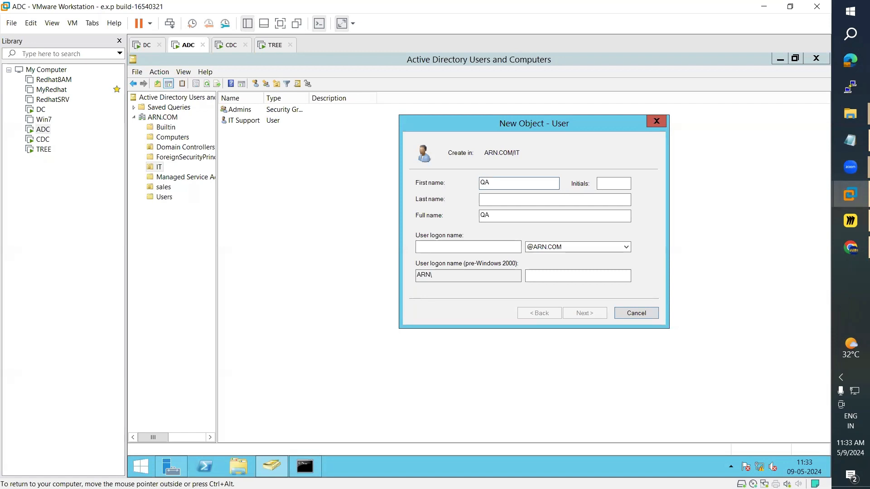
left_click(433, 244)
type("QA")
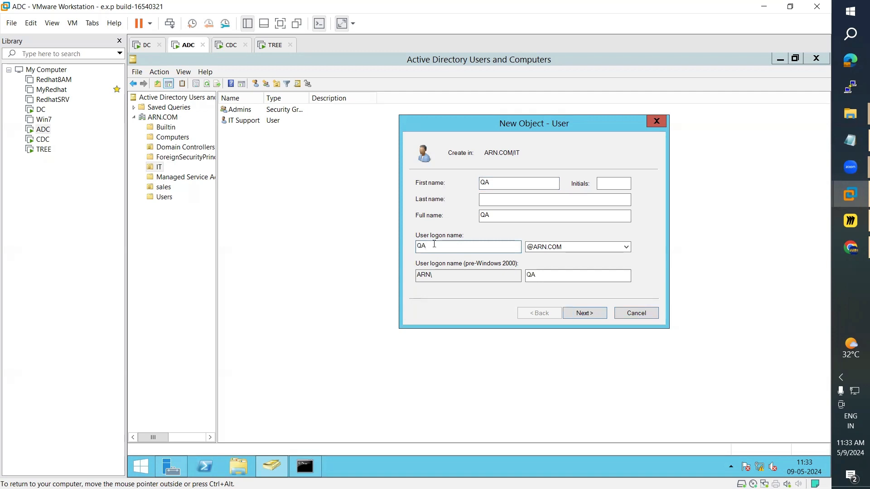
double_click(494, 185)
key("BackSpace")
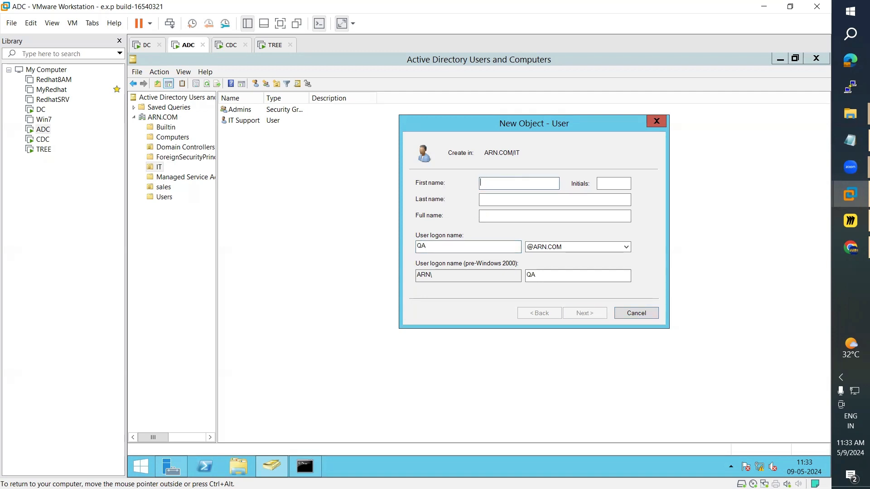
type("Tester")
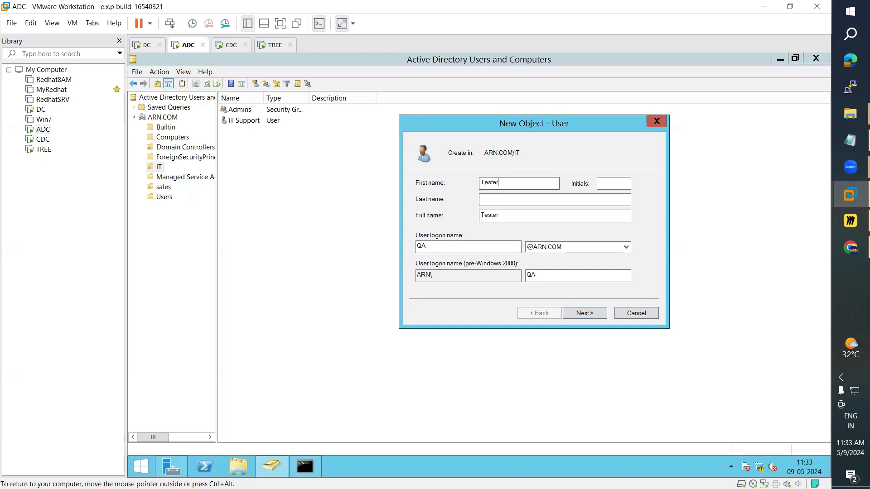
key("ctrl+a")
key("ctrl+c")
double_click(427, 247)
key("ctrl+v")
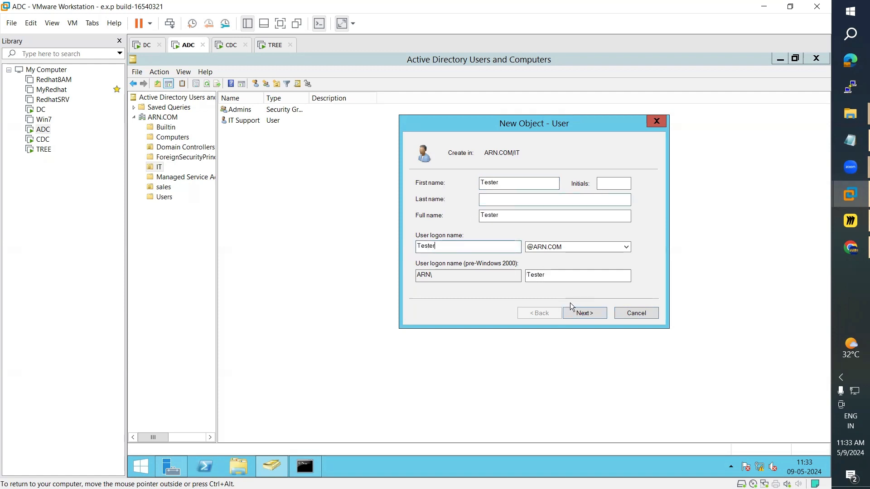
Step: Set and confirm the Tester account's password, then finish creating the user
left_click(585, 312)
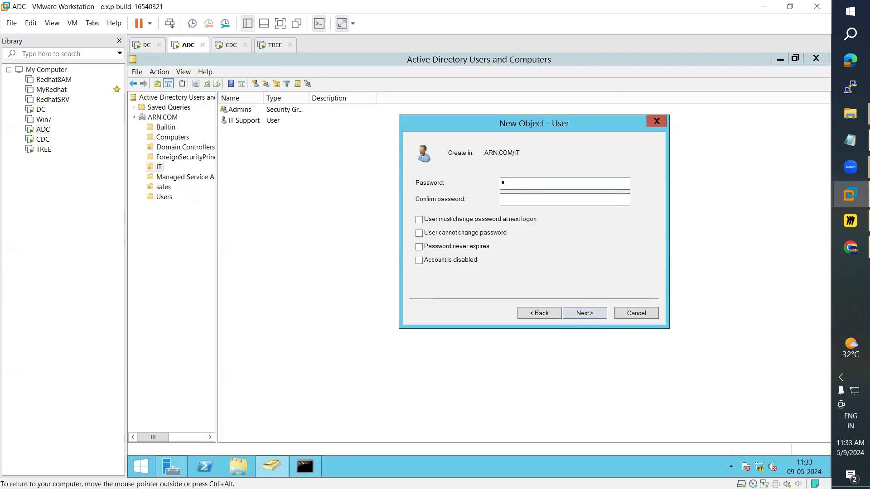
left_click(501, 199)
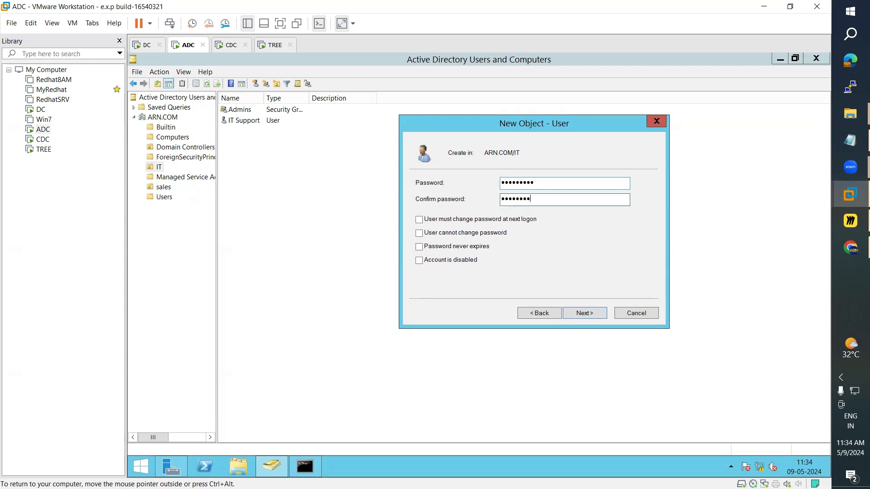
left_click(595, 313)
left_click(596, 313)
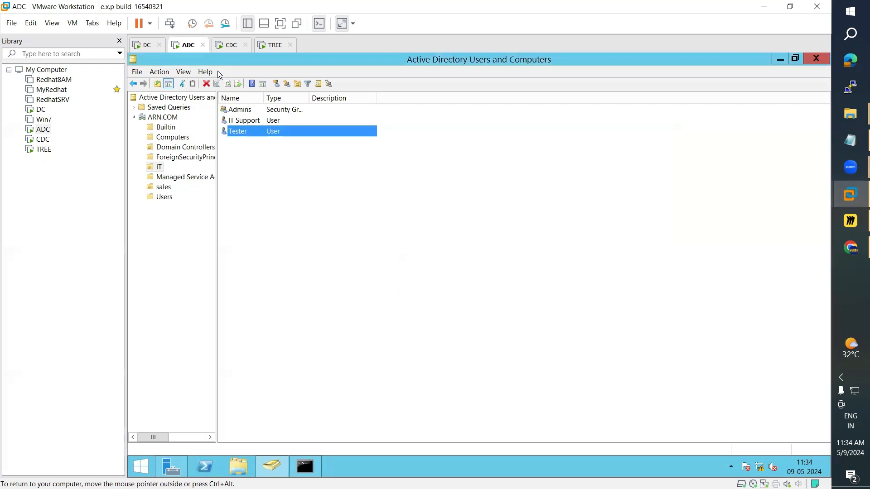
Step: On the DC, refresh the IT unit and browse containers to check Tester's replication
left_click(145, 45)
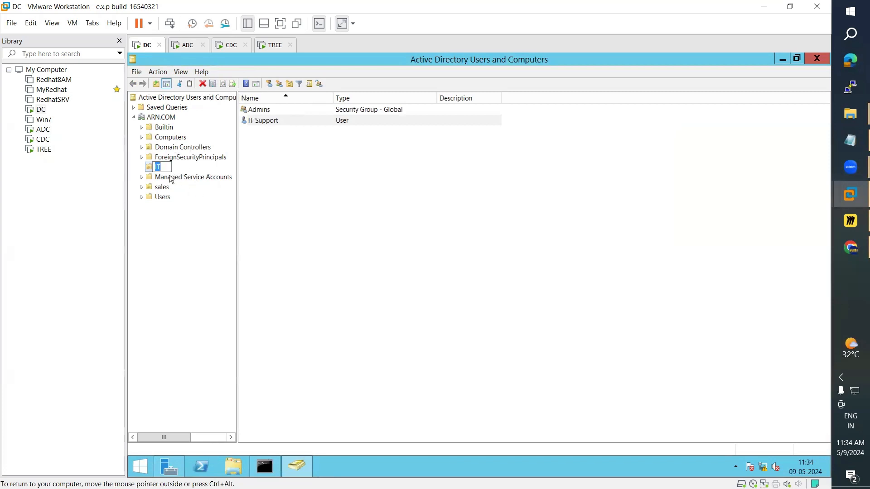
left_click(168, 178)
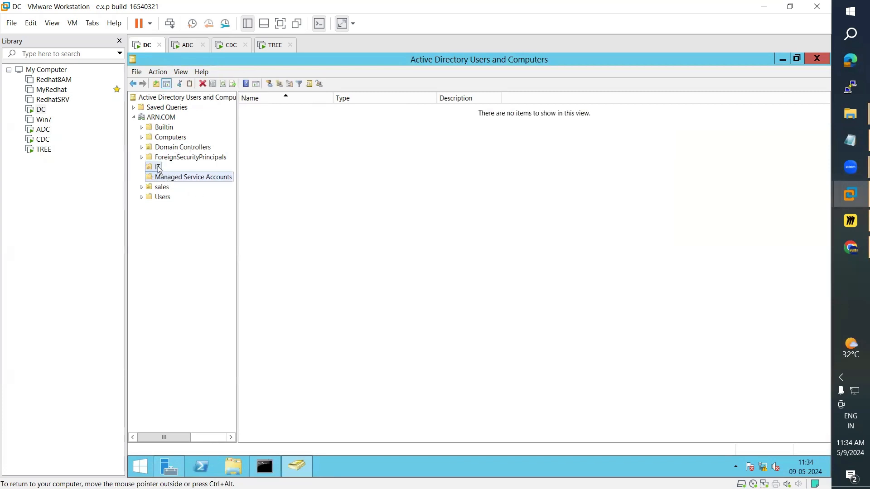
left_click(159, 168)
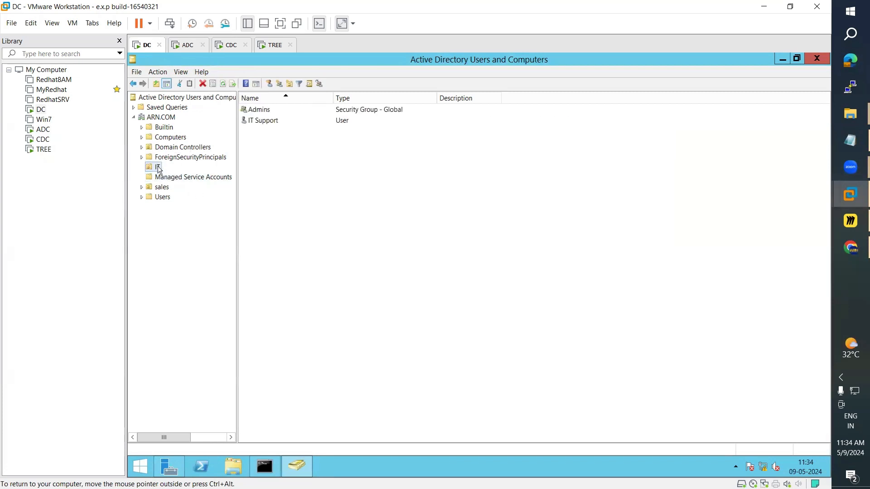
left_click(223, 85)
left_click(223, 84)
left_click(183, 45)
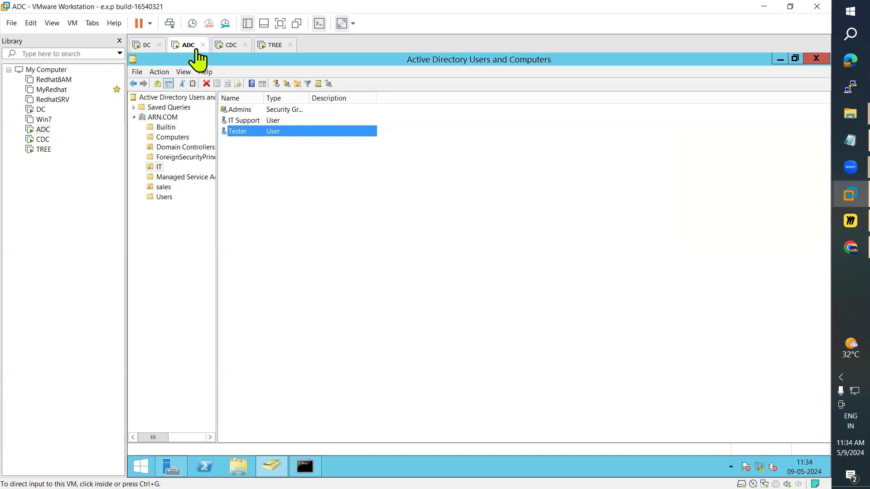
left_click(144, 45)
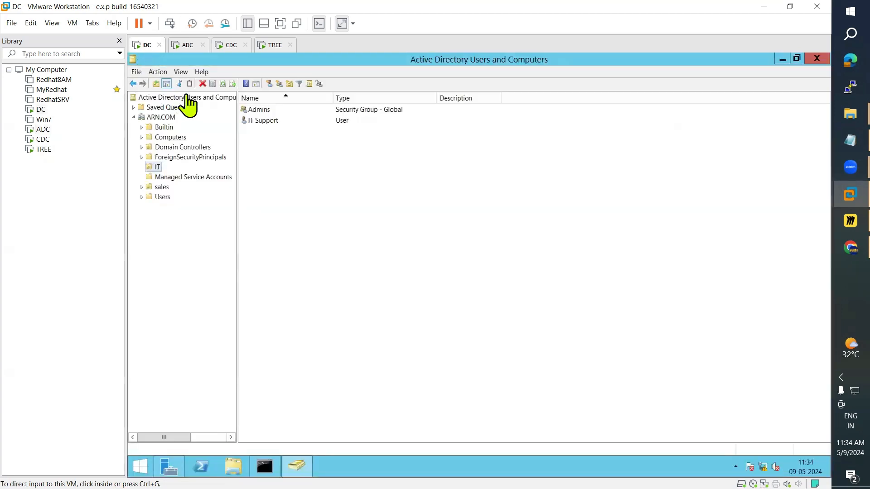
left_click(223, 84)
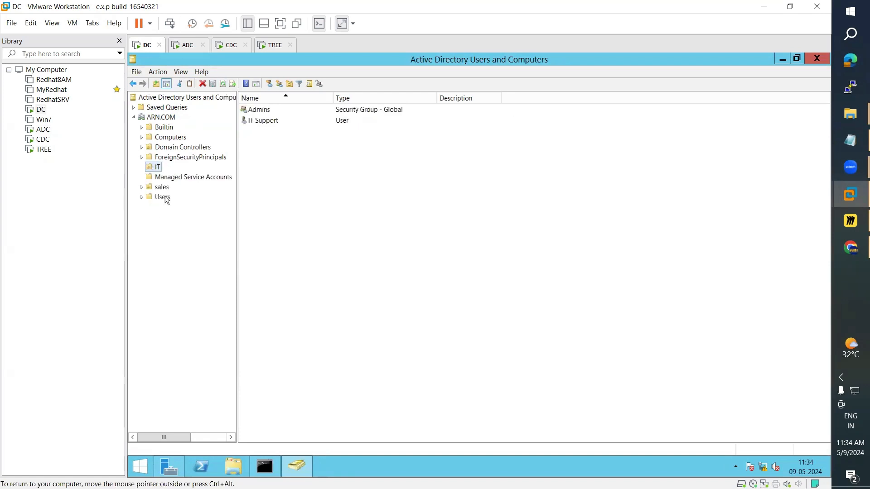
left_click(159, 177)
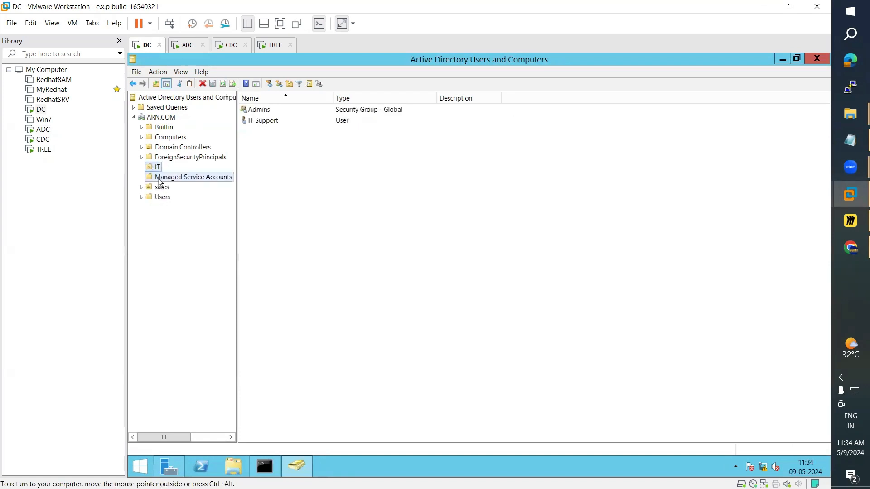
left_click(161, 187)
left_click(162, 199)
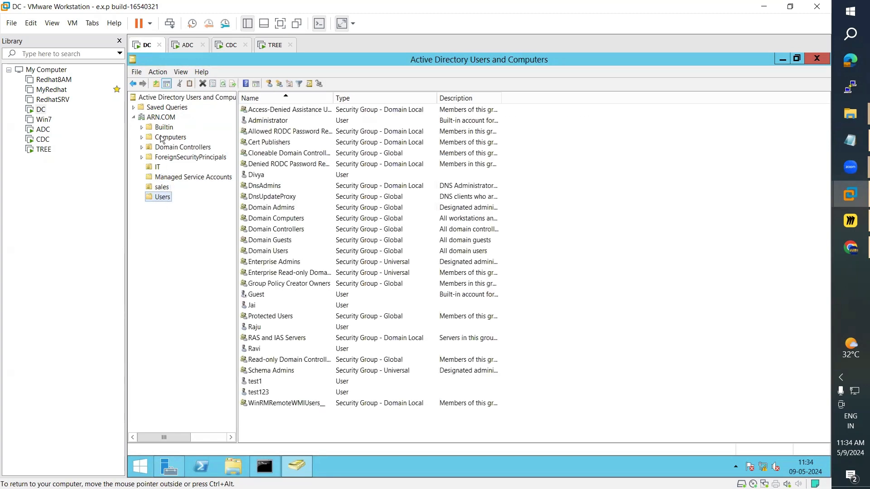
Step: Compare Windows Setup progress on CDC and TREE, ending on CDC at 89%
left_click(187, 46)
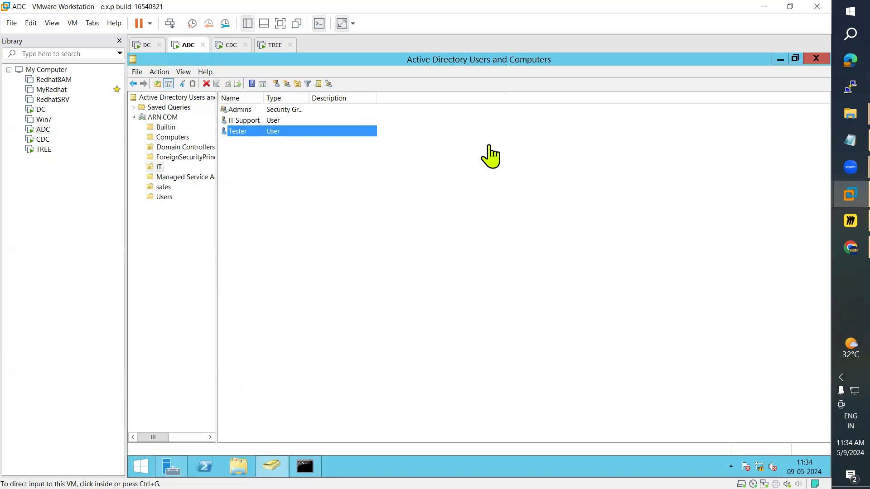
left_click(231, 47)
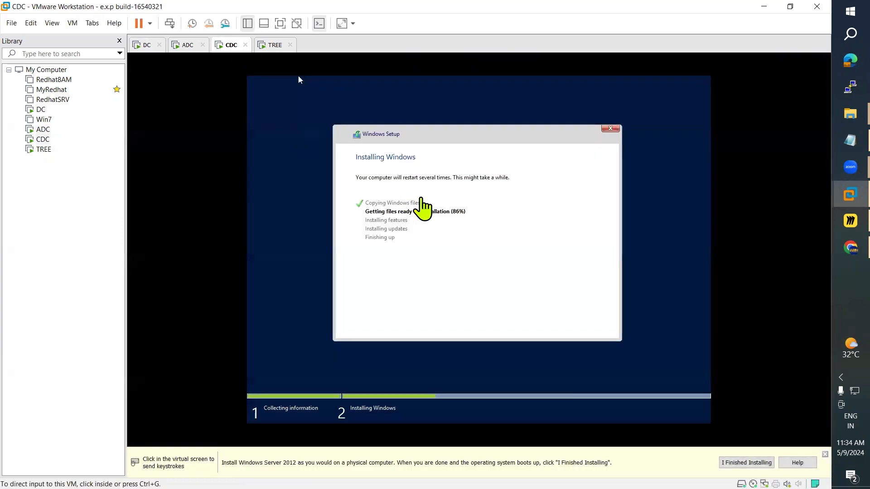
left_click(270, 46)
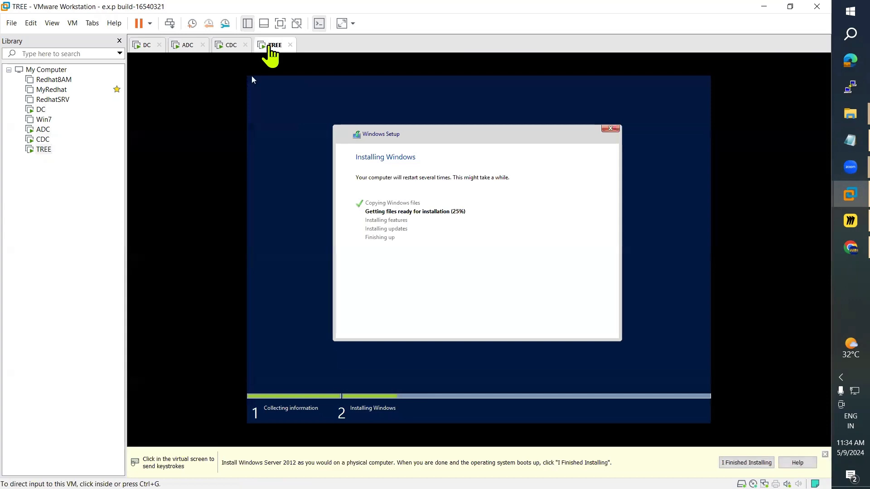
left_click(228, 47)
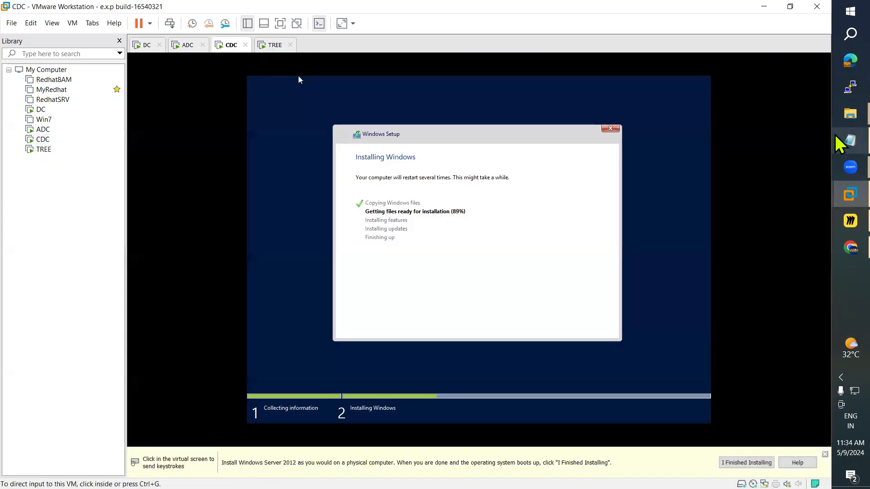
left_click(837, 139)
Step: Highlight the 'Configuring Child Domain' line in the Notepad notes, then go back to the DC
scroll(117, 287, "down", 2)
scroll(116, 286, "up", 2)
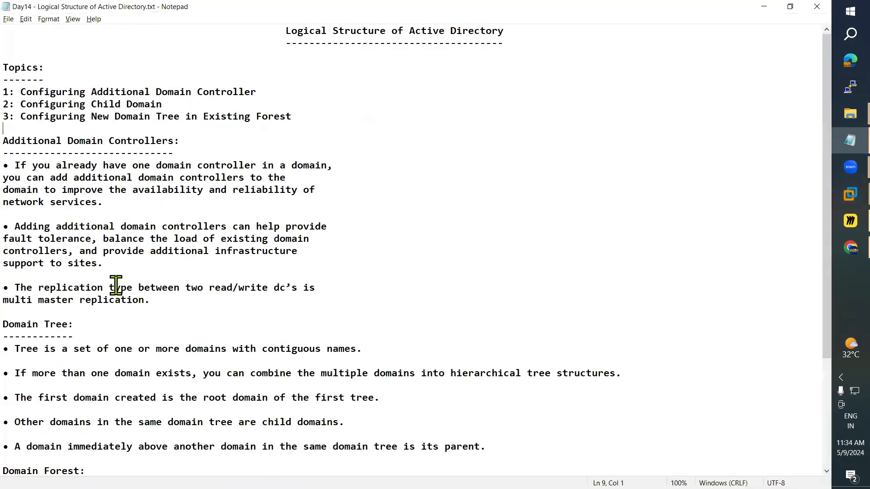
left_click_drag(21, 104, 164, 103)
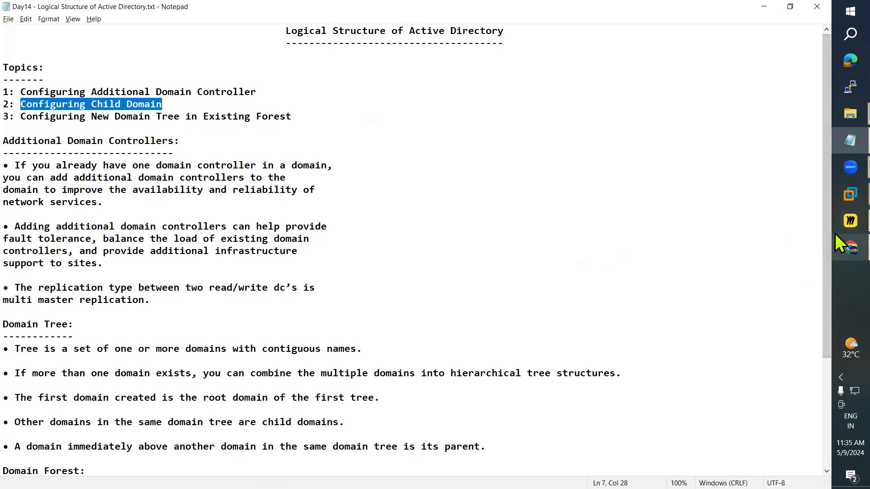
left_click(836, 217)
mouse_move(850, 195)
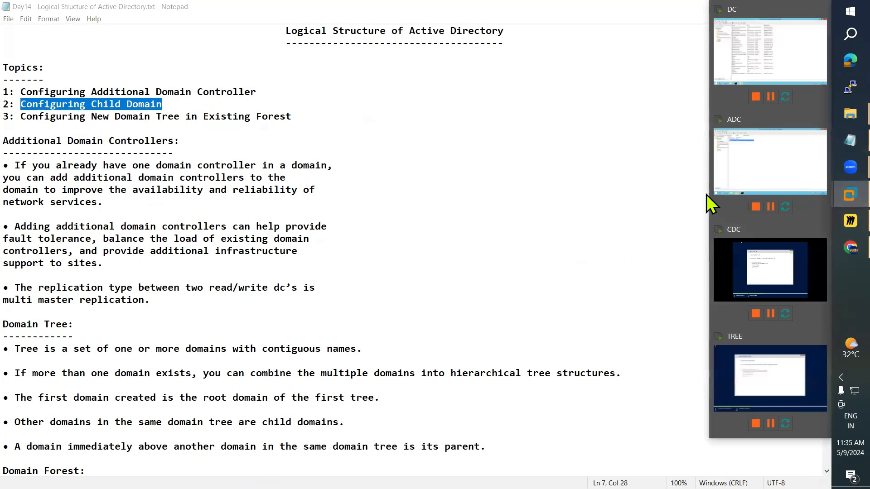
left_click(736, 59)
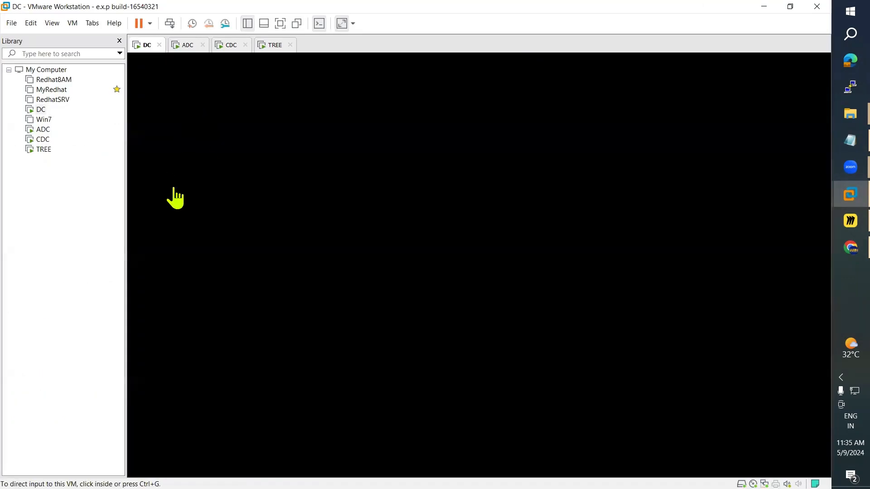
Step: On ADC, close Active Directory Users and Computers, Command Prompt and Server Manager
left_click(270, 201)
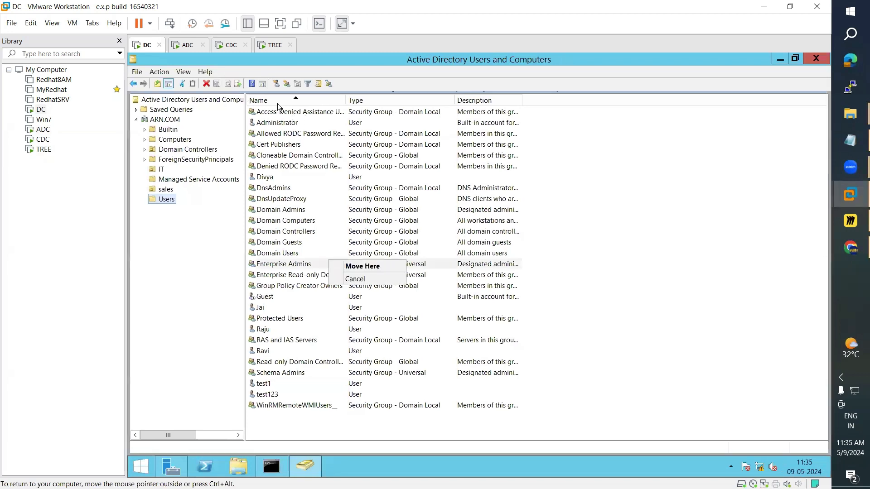
left_click(185, 45)
left_click(339, 237)
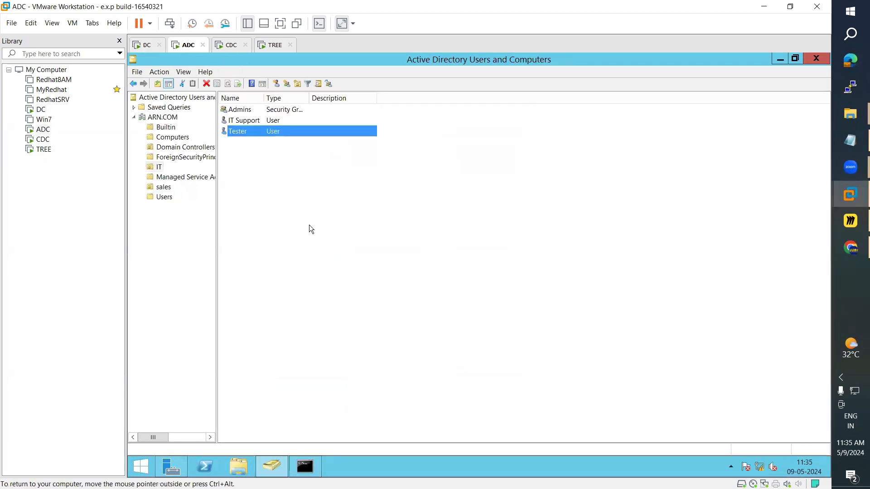
left_click(818, 60)
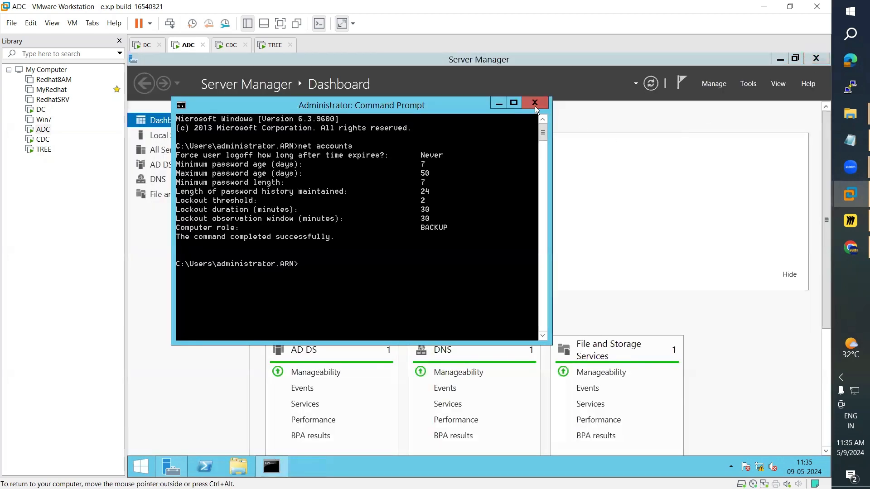
left_click(534, 106)
left_click(812, 63)
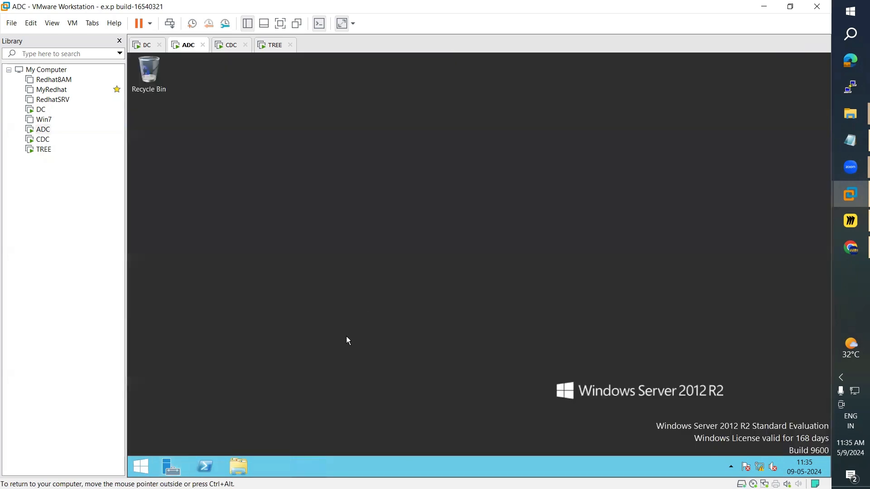
Step: Shut down ADC with the reason Hardware: Installation (Planned)
left_click(141, 467)
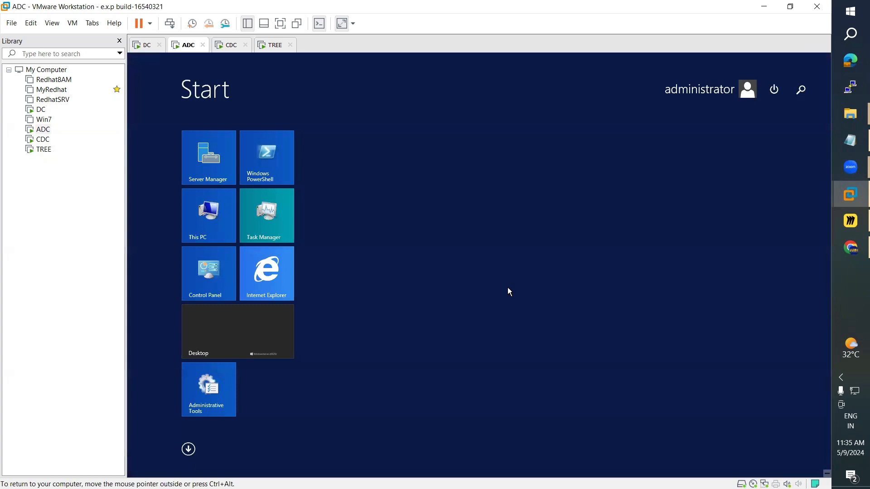
left_click(774, 99)
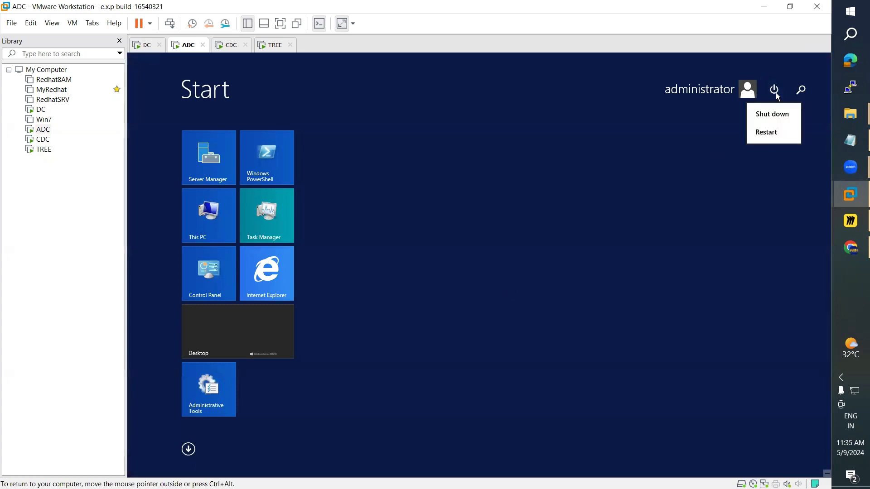
left_click(771, 115)
left_click(730, 144)
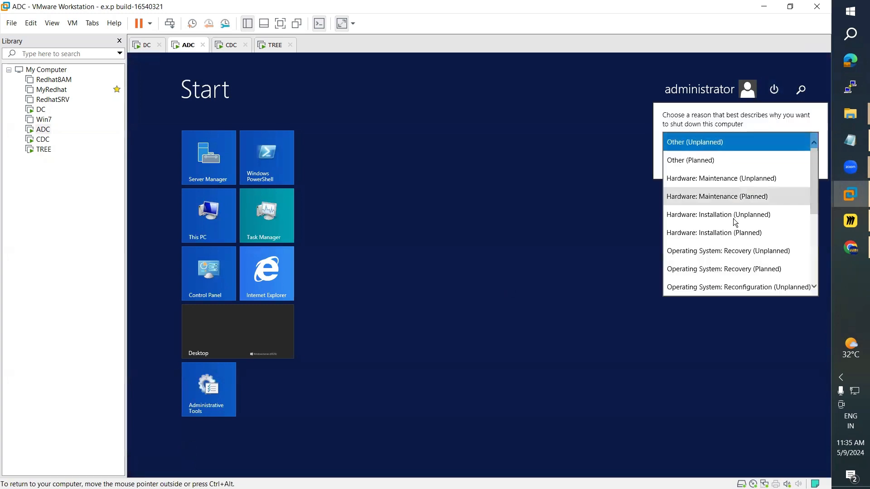
left_click(735, 233)
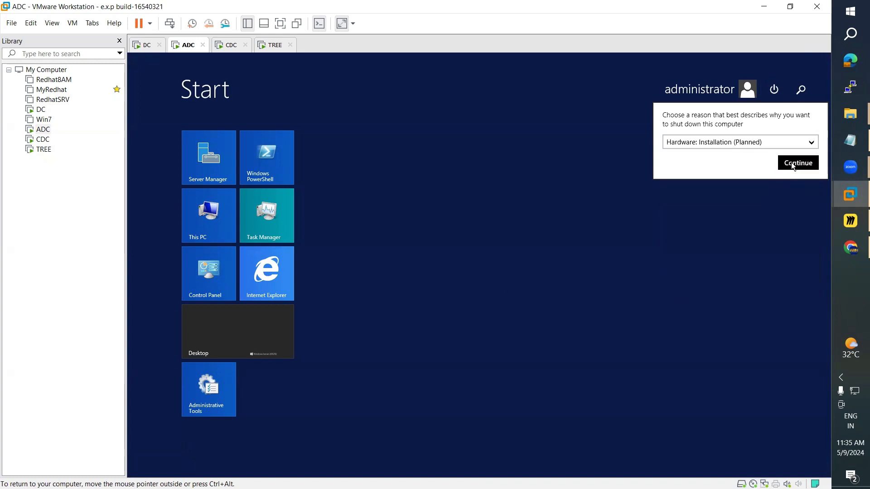
left_click(791, 162)
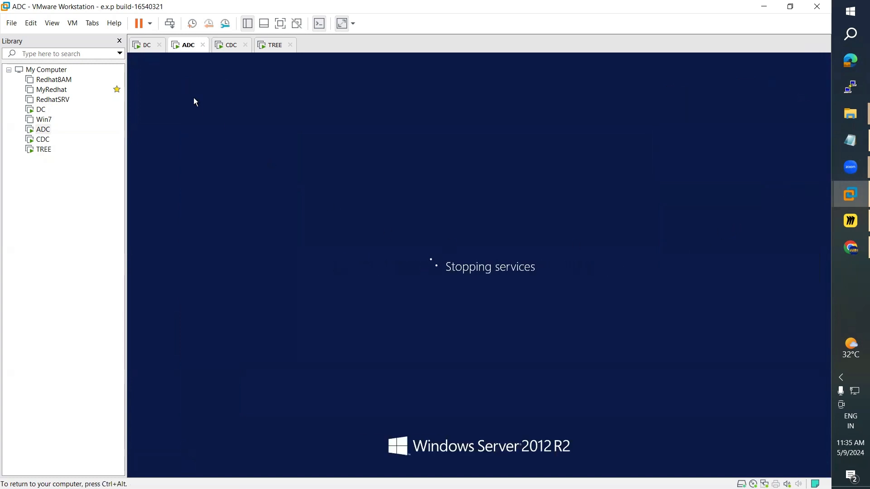
Step: Refresh the IT container on the DC, then check CDC and TREE setup (TREE at 36%)
left_click(144, 50)
left_click(185, 50)
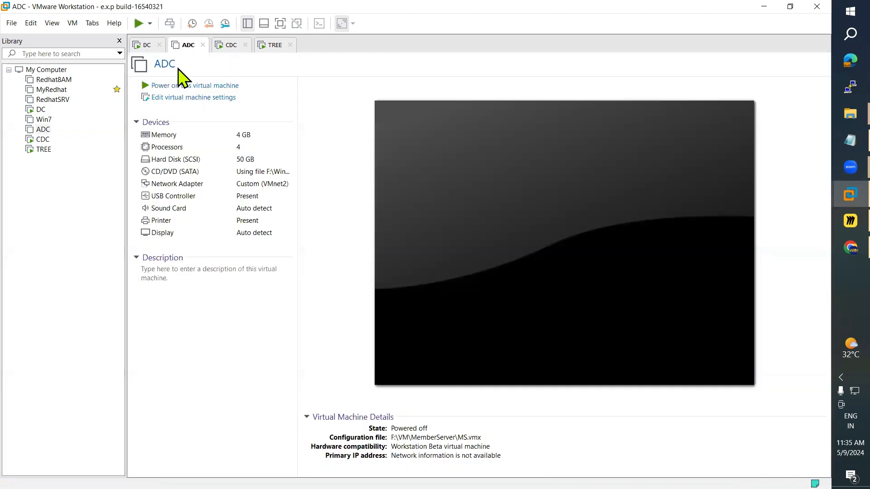
left_click(144, 50)
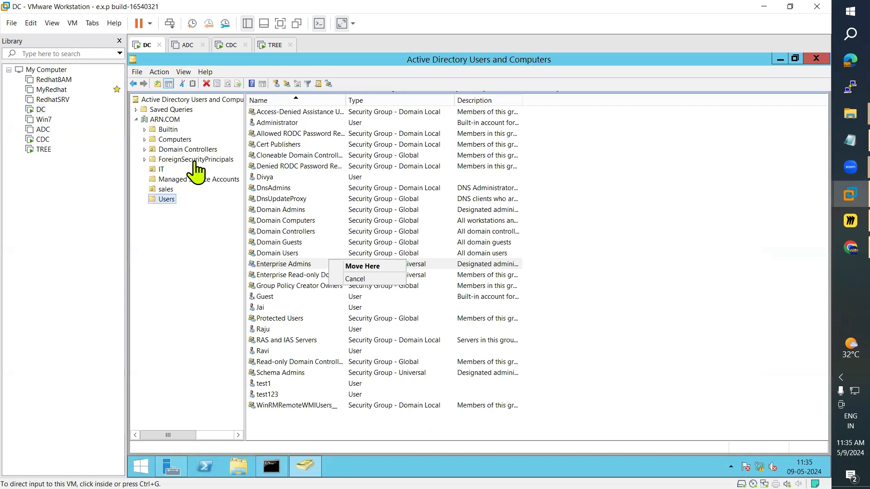
left_click(160, 168)
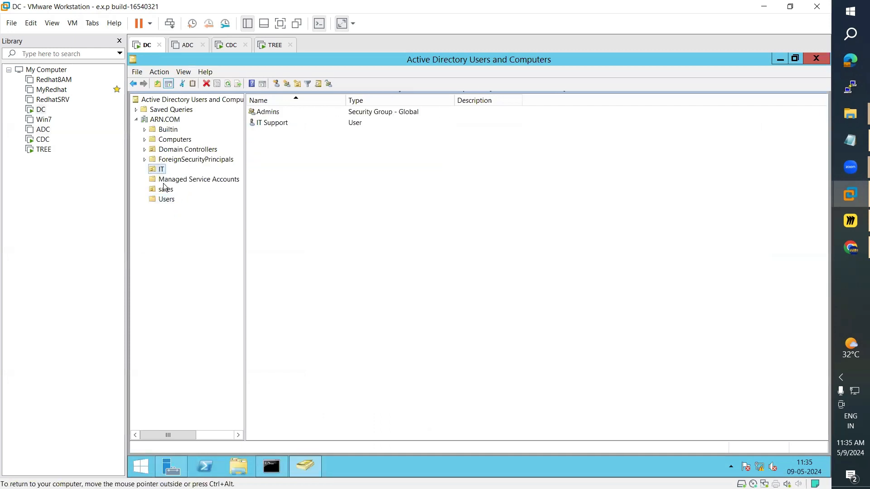
left_click(228, 84)
left_click(179, 46)
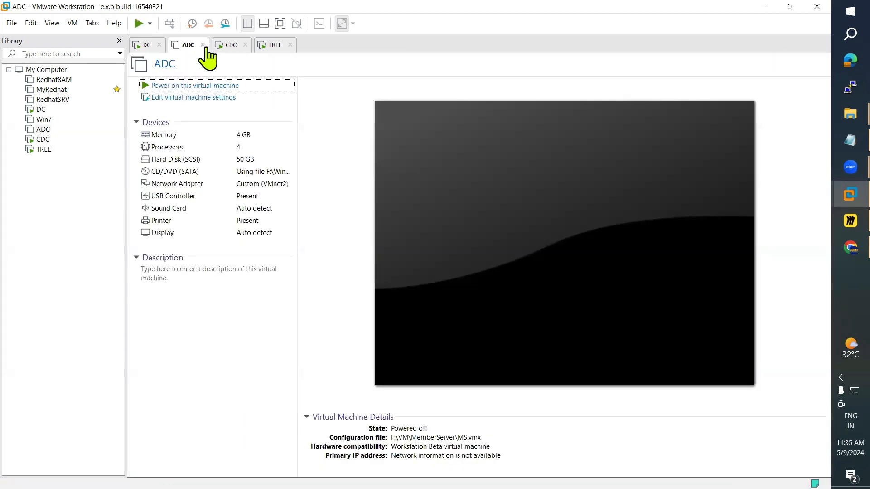
left_click(225, 47)
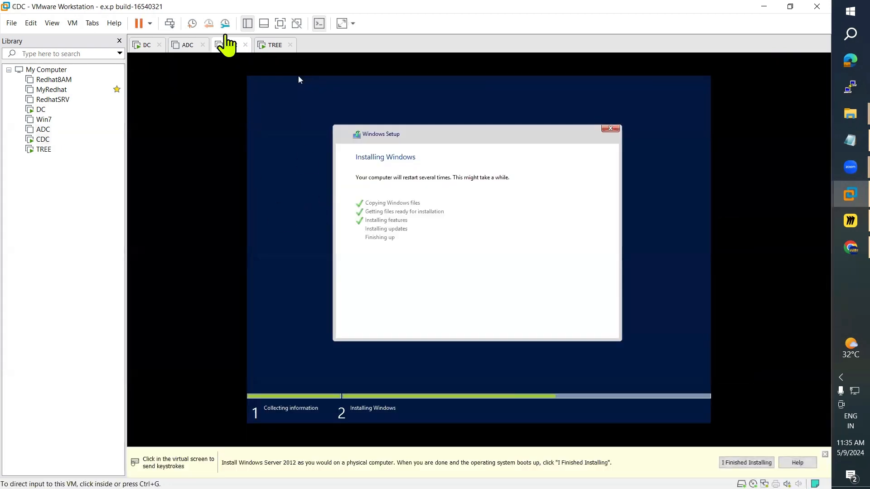
left_click(272, 46)
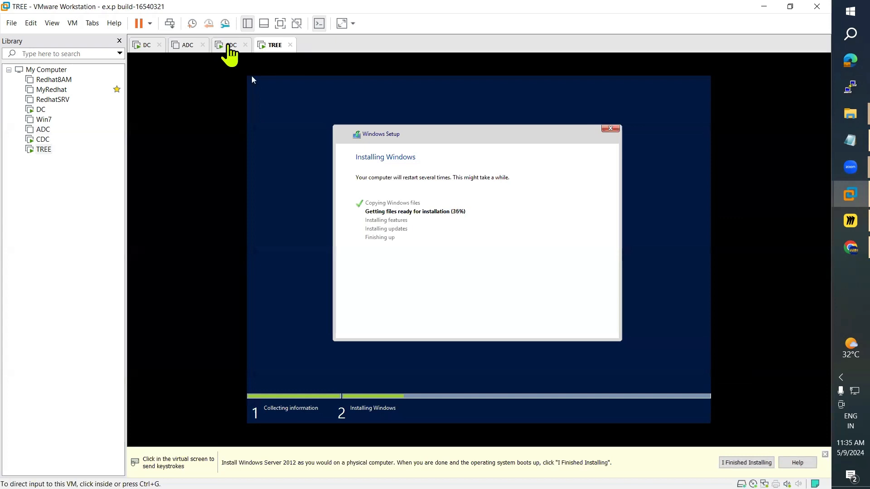
Step: Check CDC and TREE setup (TREE at 45%), then refresh the DC's IT container
left_click(228, 46)
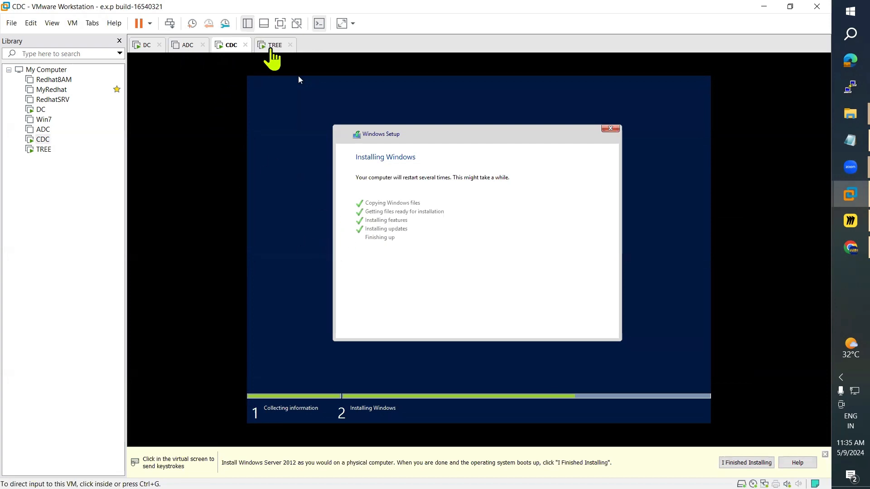
left_click(271, 45)
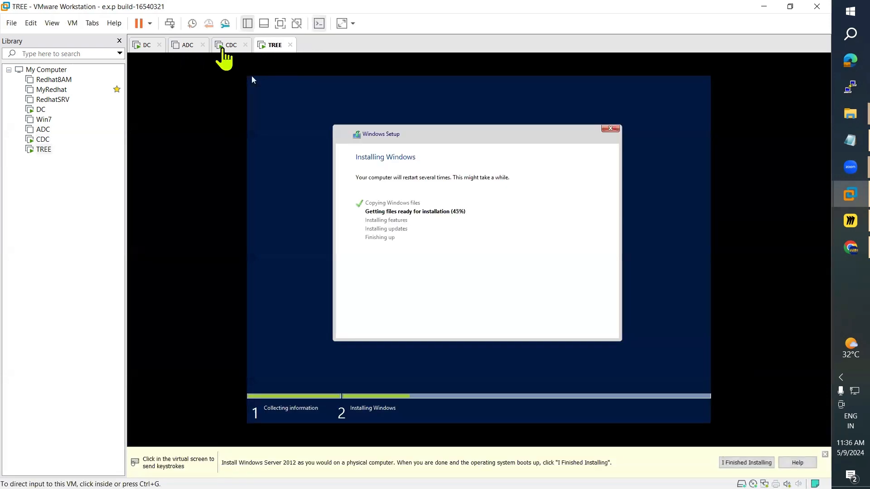
left_click(222, 48)
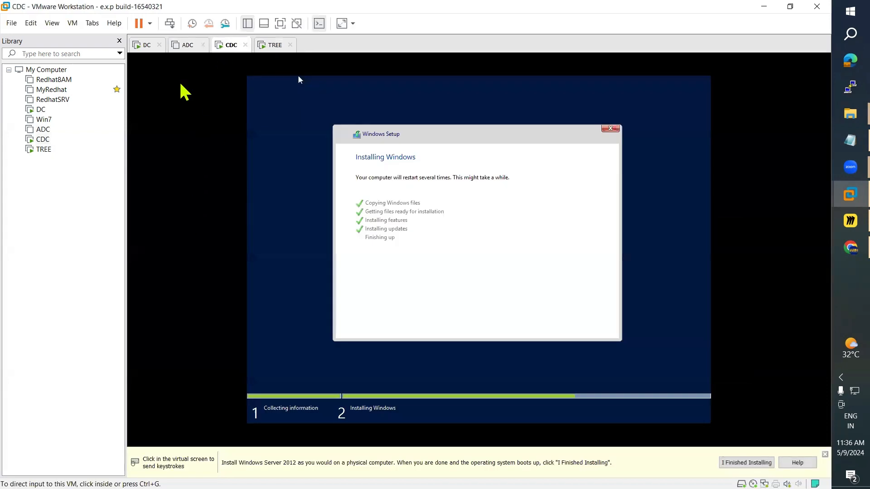
left_click(145, 46)
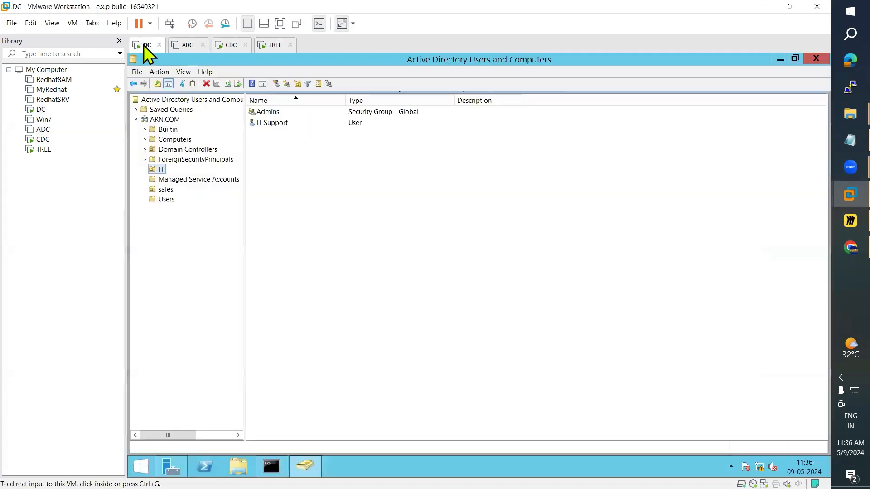
left_click(227, 85)
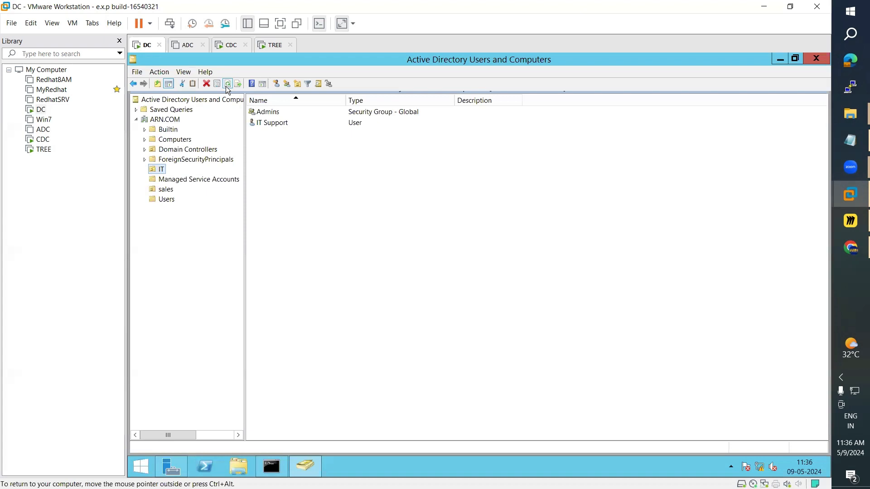
left_click(160, 130)
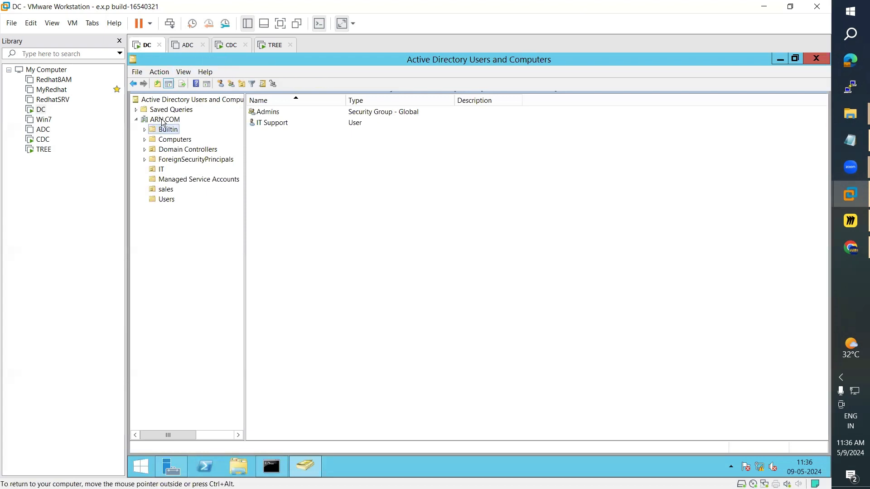
left_click(162, 120)
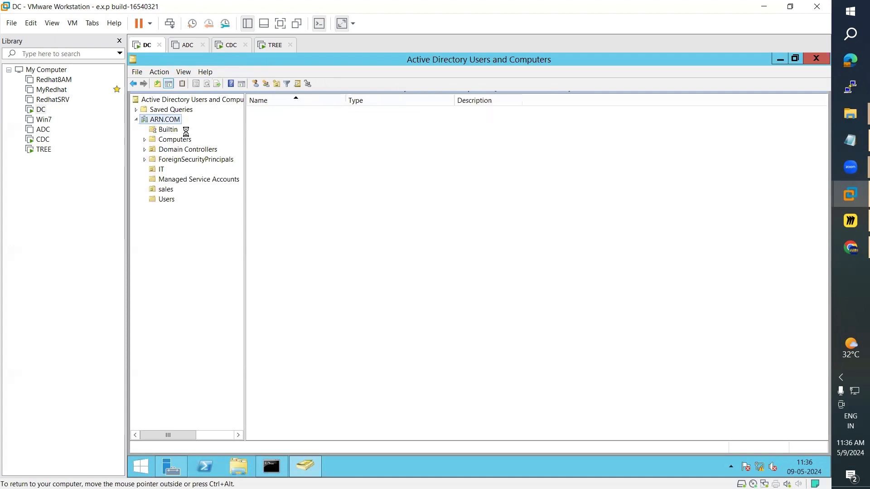
Step: Check TREE at 49% and switch to the restarting CDC machine
left_click(230, 45)
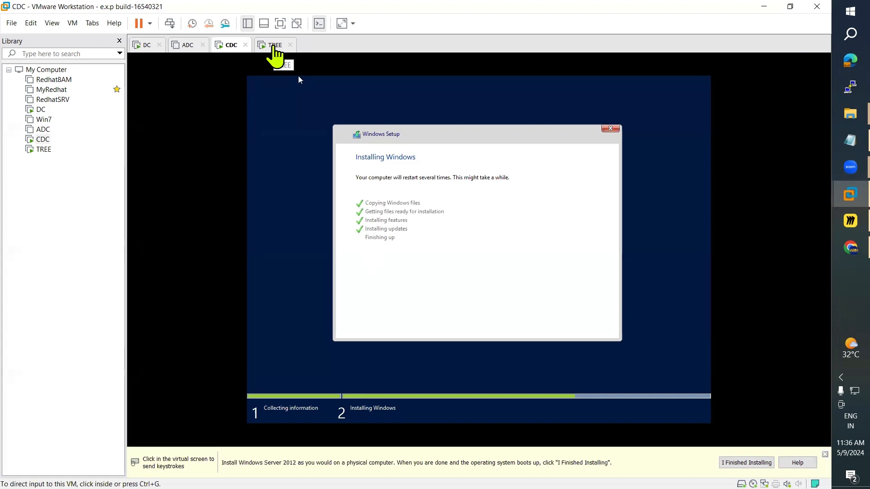
left_click(274, 48)
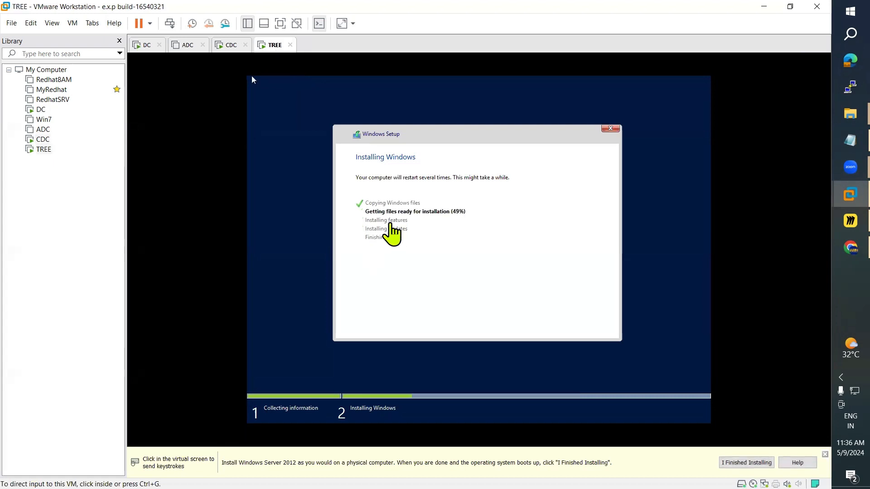
left_click(227, 46)
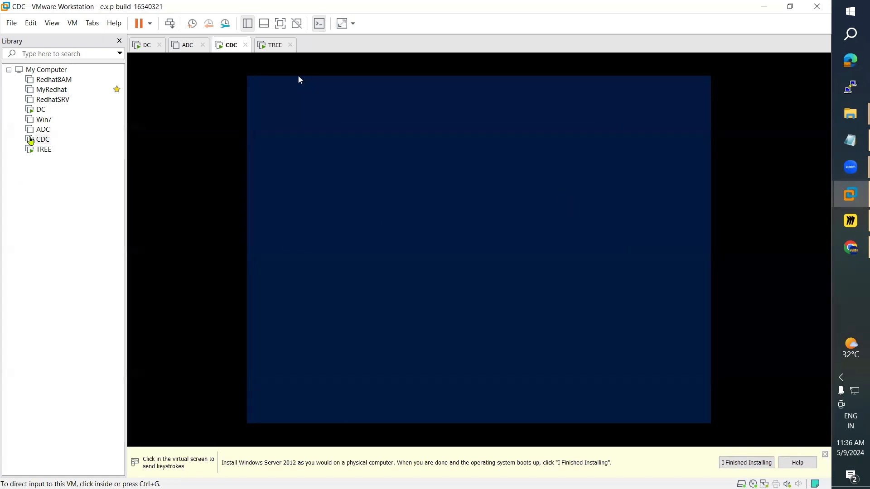
Step: Enable stretch mode with free stretch for the CDC machine's display
right_click(40, 141)
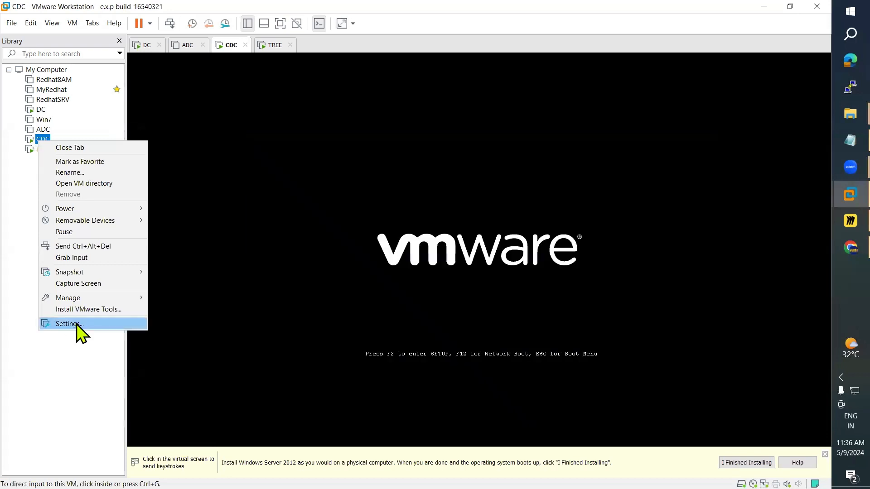
left_click(77, 324)
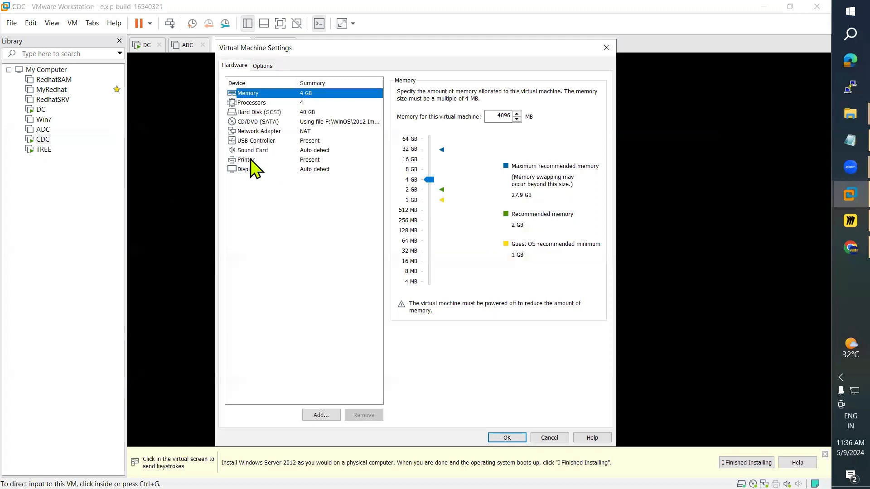
left_click(250, 160)
left_click(254, 170)
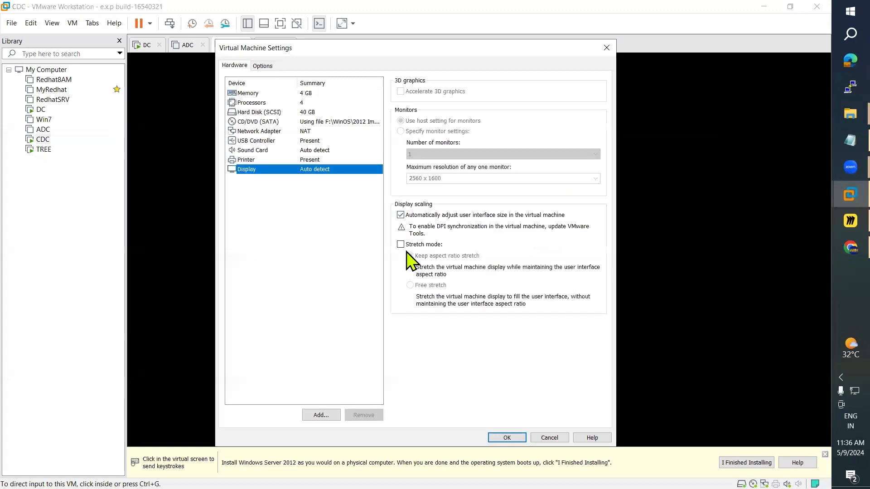
left_click(402, 245)
left_click(411, 285)
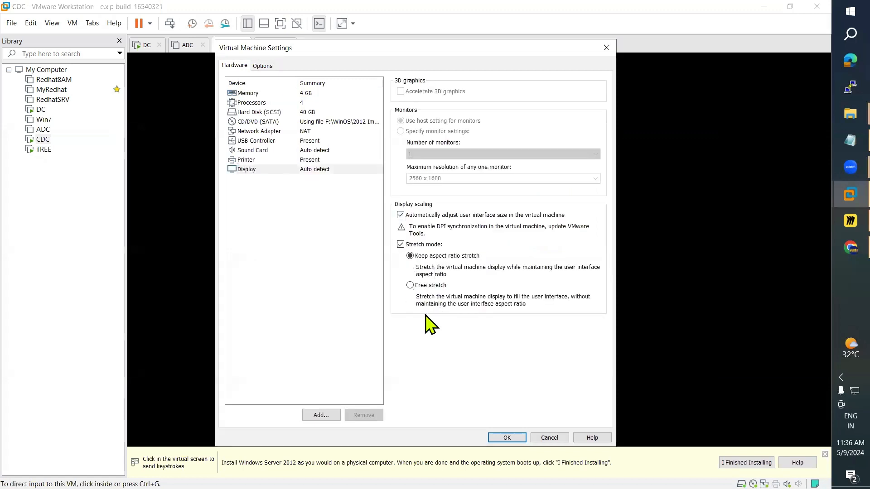
left_click(503, 437)
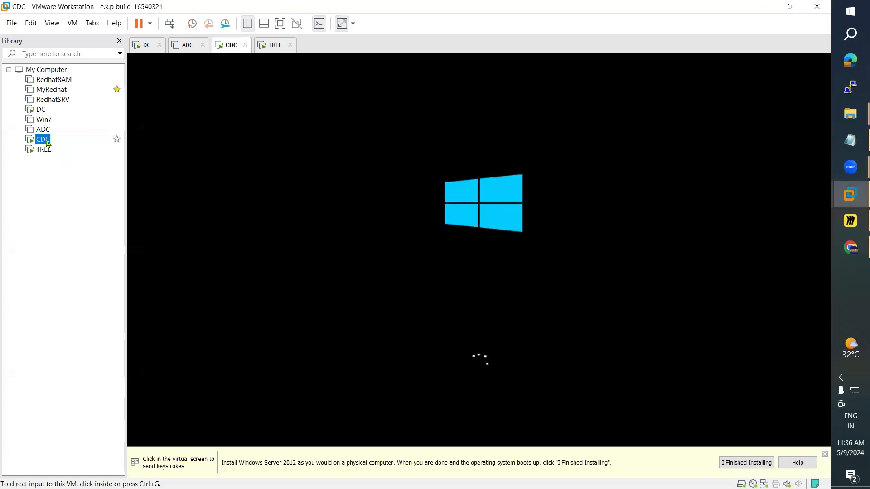
Step: Connect CDC's network adapter to the custom VMnet2 (NAT) network
right_click(44, 140)
left_click(90, 322)
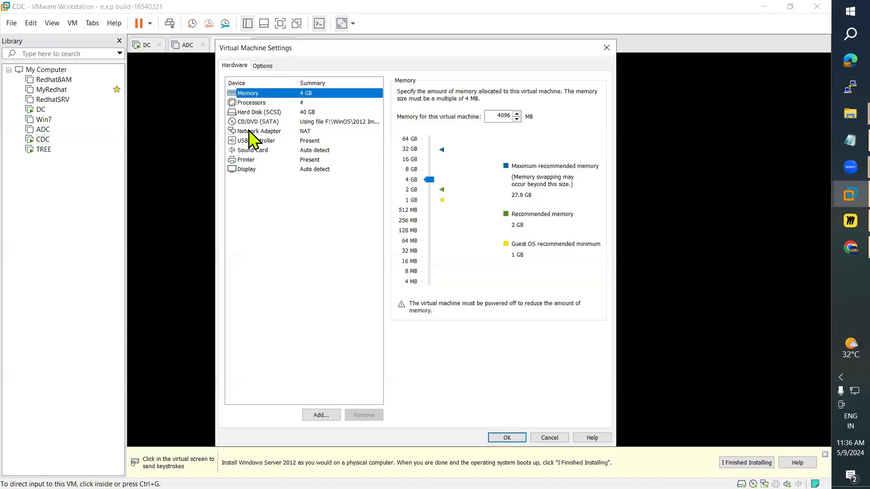
left_click(248, 131)
left_click(407, 178)
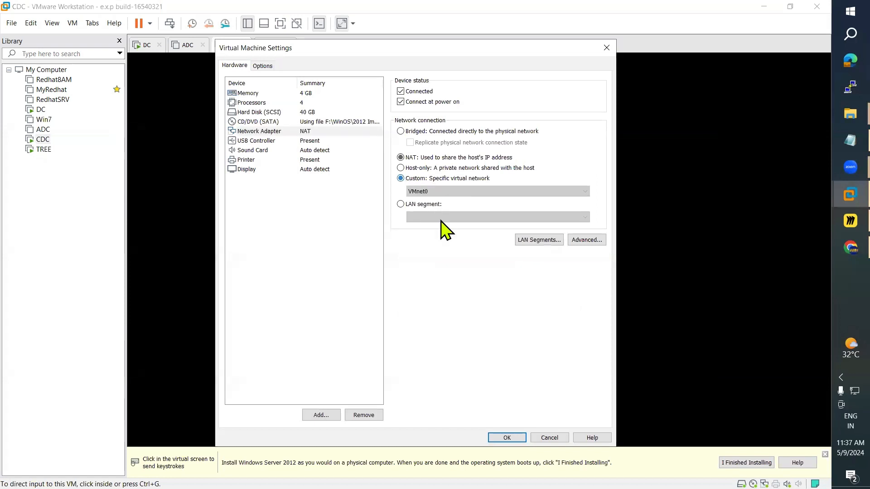
left_click(438, 191)
left_click(438, 216)
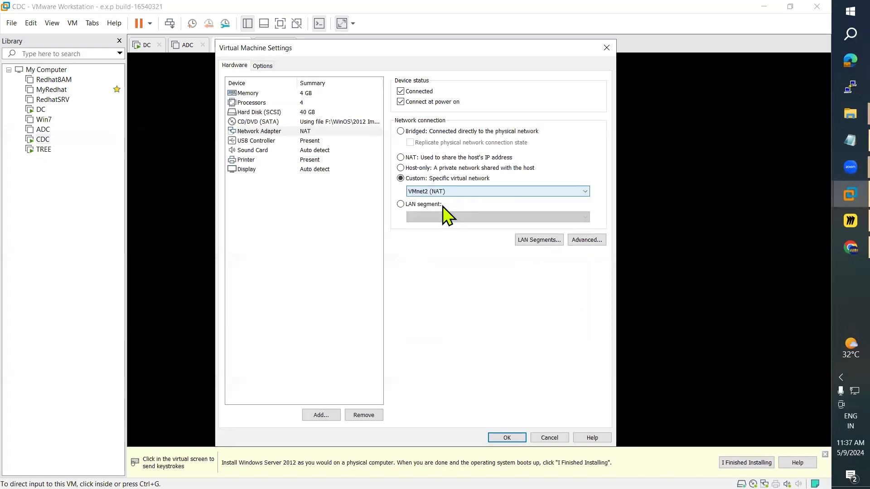
left_click(506, 438)
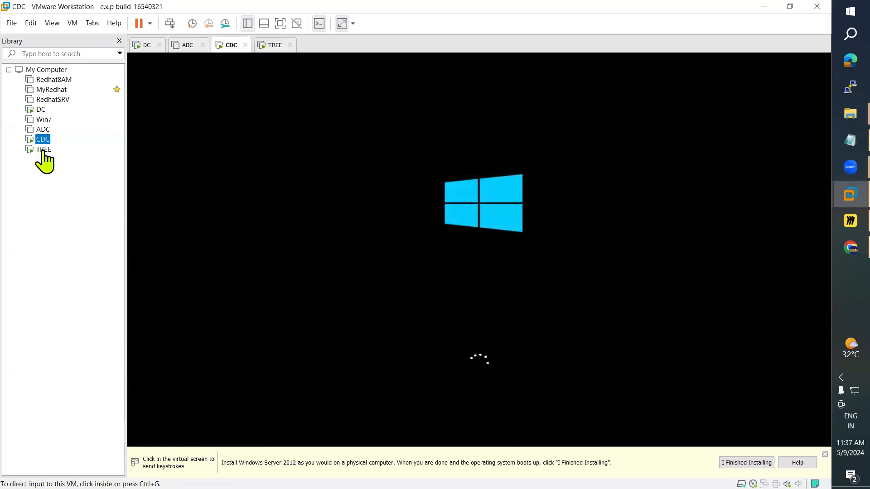
left_click(44, 151)
Step: Set TREE's display to free stretch and its network adapter to custom VMnet2 (NAT)
right_click(43, 151)
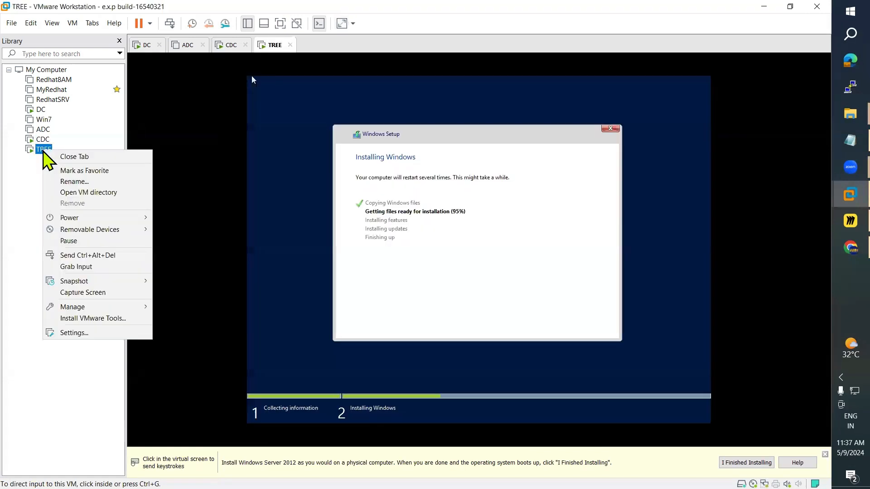
left_click(74, 334)
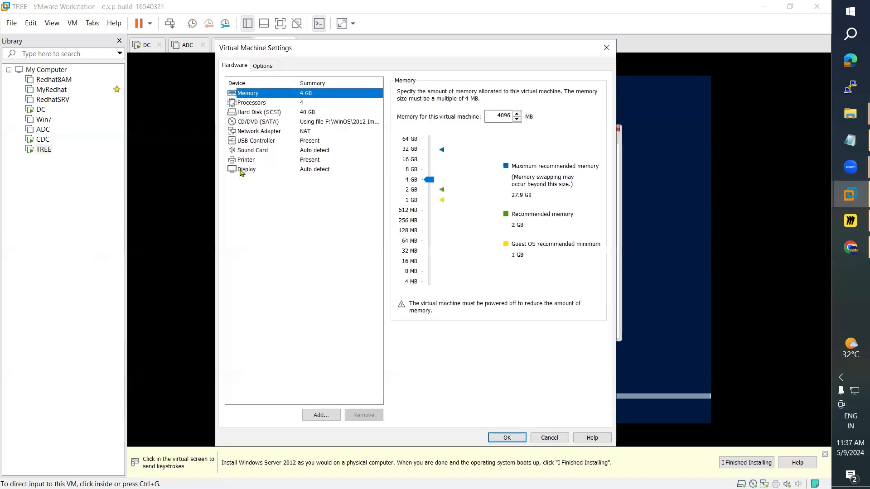
left_click(241, 171)
left_click(405, 246)
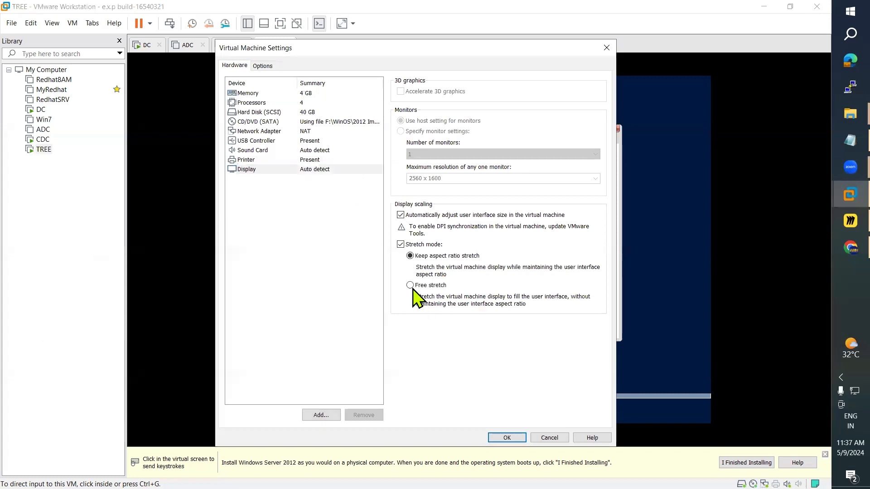
left_click(411, 286)
left_click(420, 190)
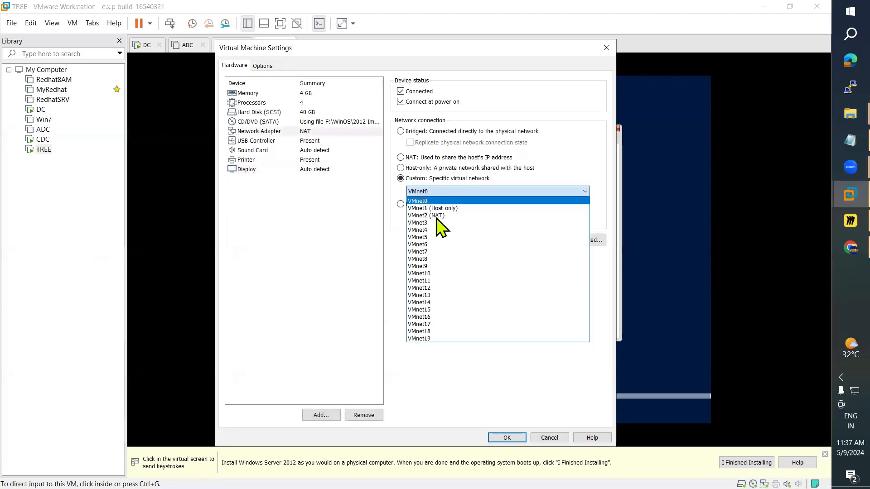
left_click(437, 216)
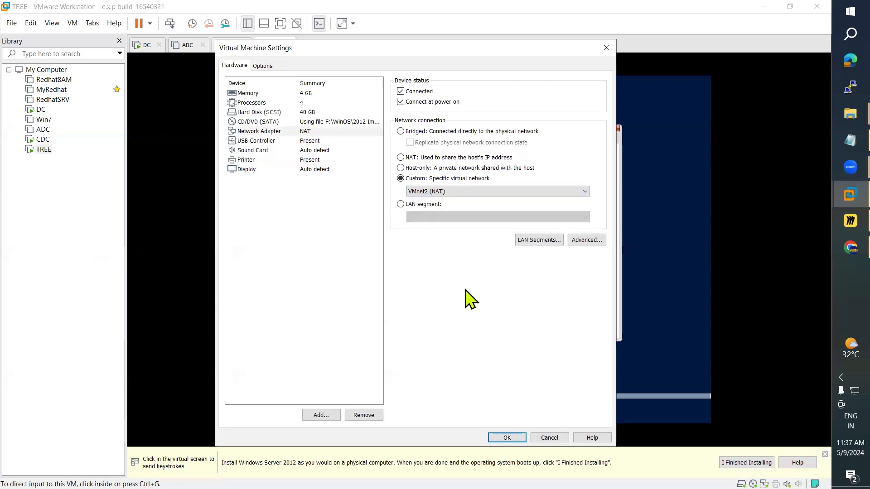
left_click(506, 438)
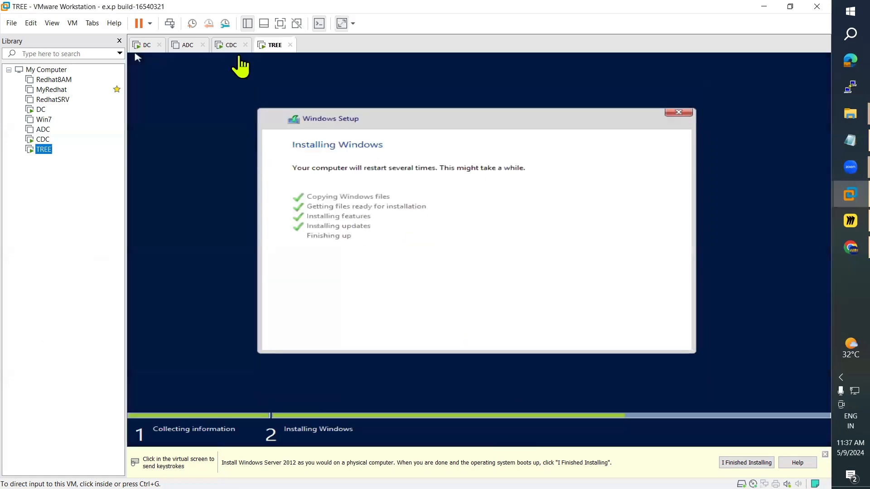
Step: Switch back to CDC, then bring up the Active Directory notes and the Miro board
left_click(231, 45)
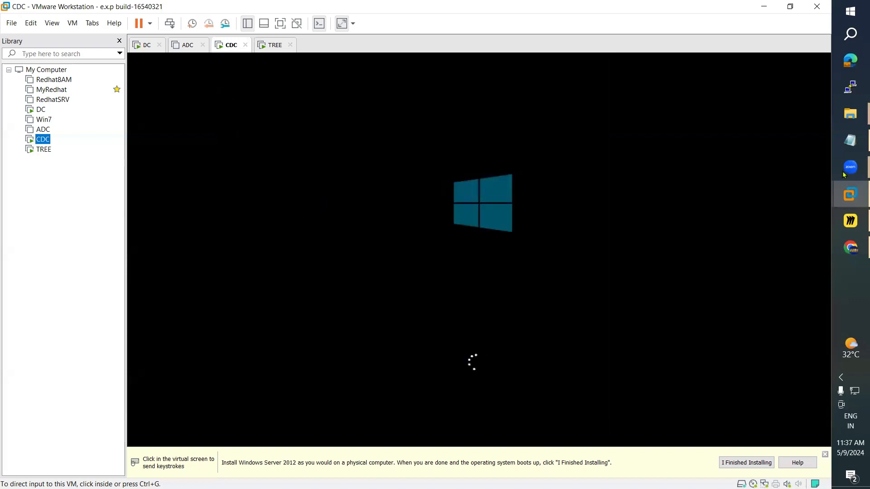
left_click(835, 141)
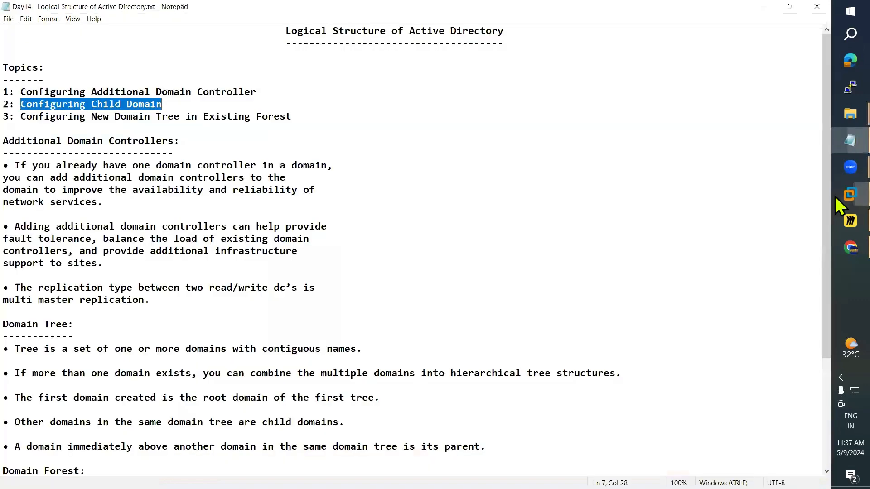
left_click(174, 141)
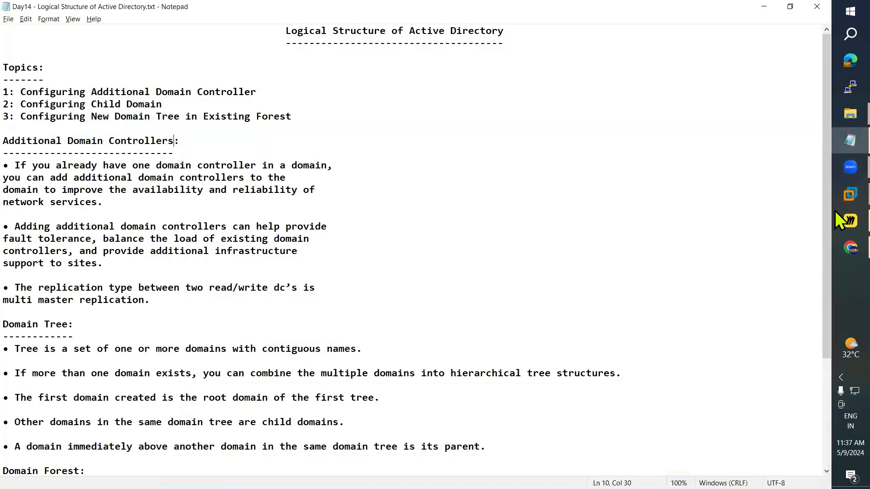
left_click(845, 219)
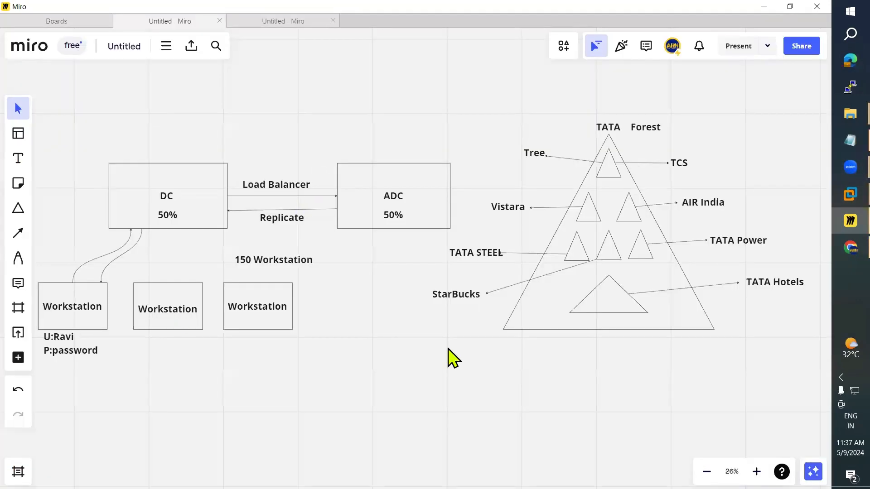
Step: Draw a rectangle below the workstation boxes and label it ARN.COM
left_click(18, 160)
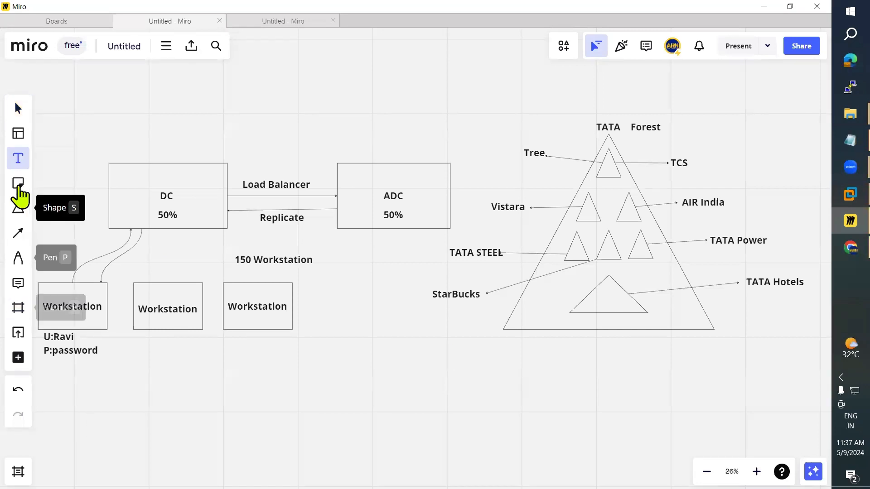
left_click(18, 209)
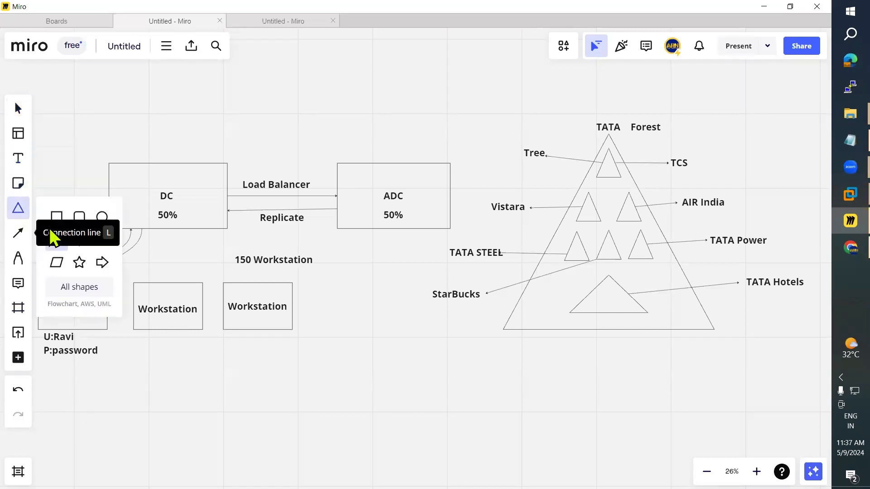
left_click(56, 216)
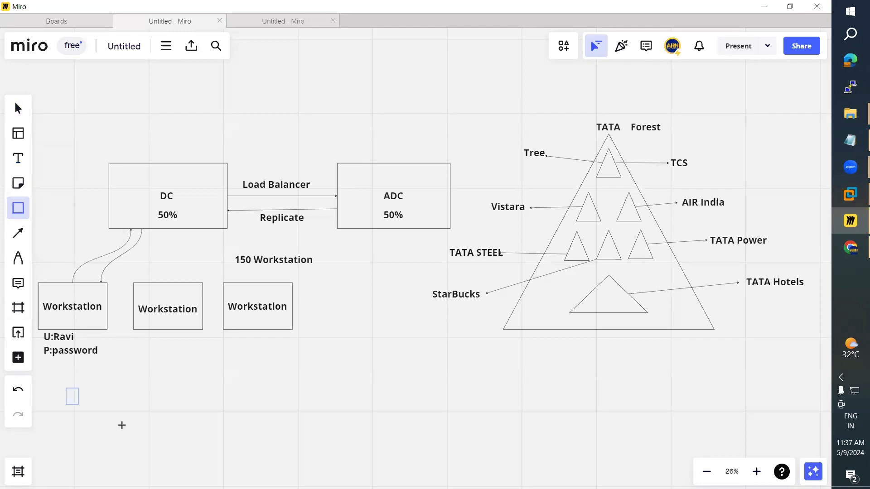
left_click_drag(122, 425, 134, 426)
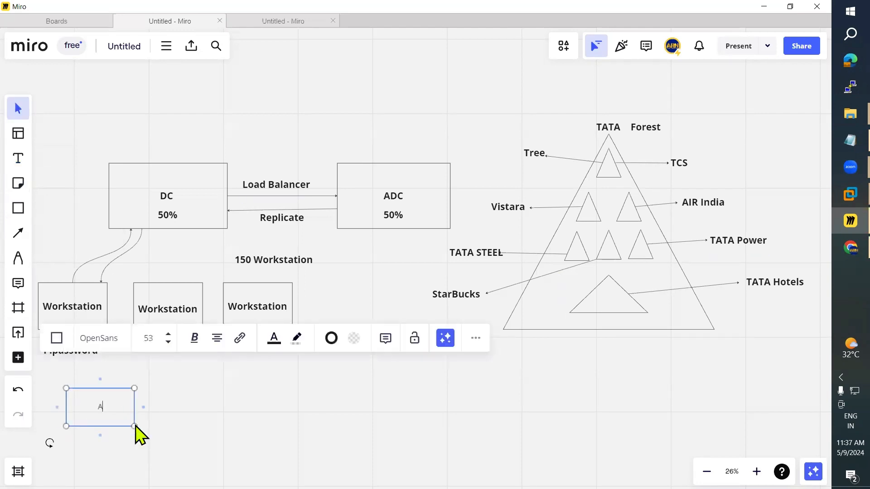
key("ctrl+a")
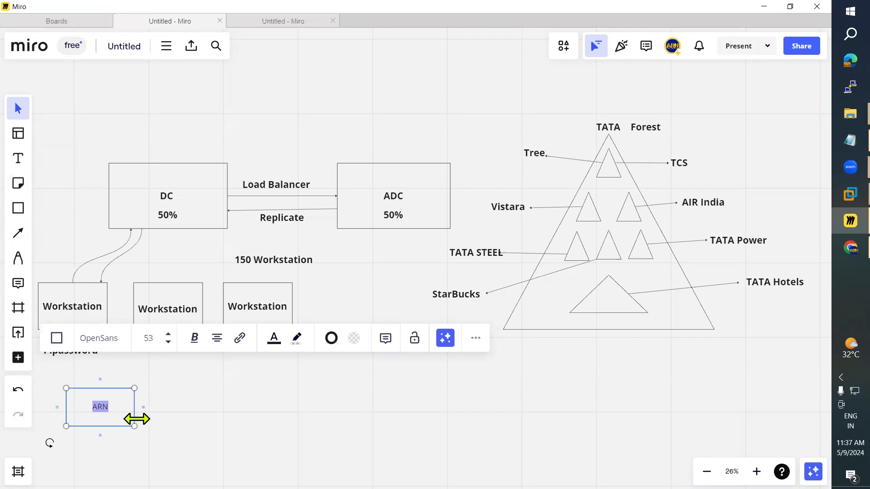
left_click(220, 414)
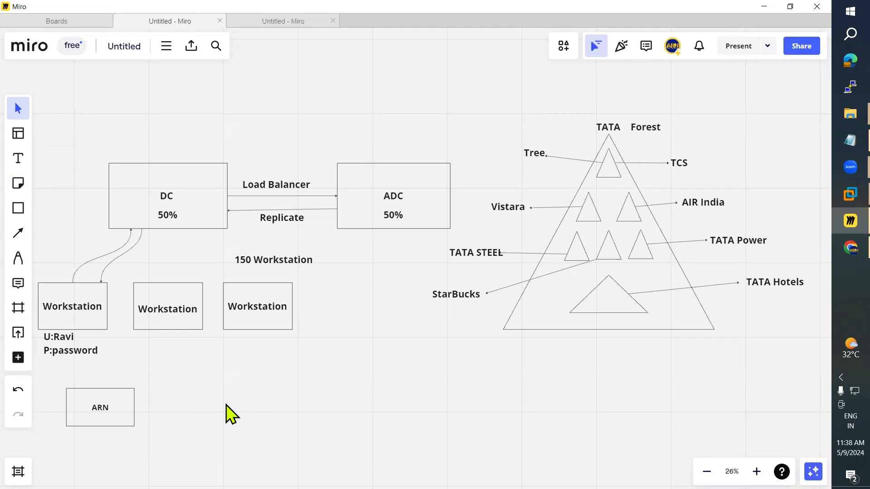
left_click_drag(101, 407, 98, 405)
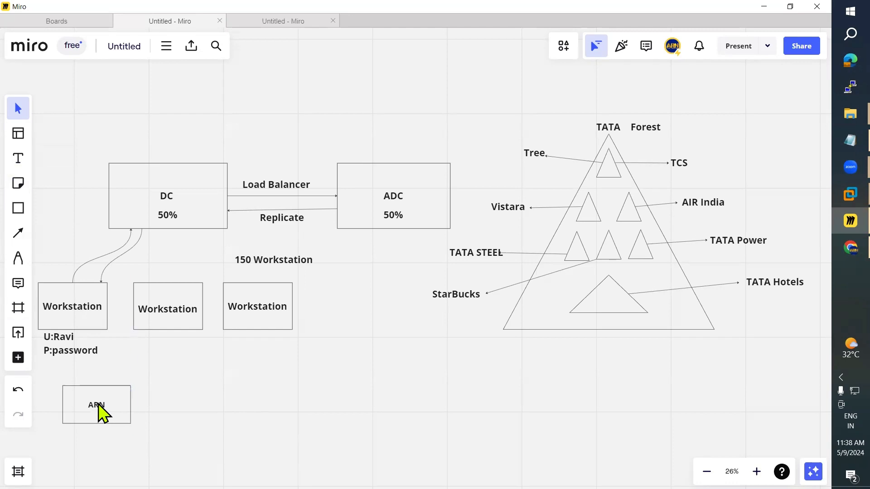
left_click(98, 404)
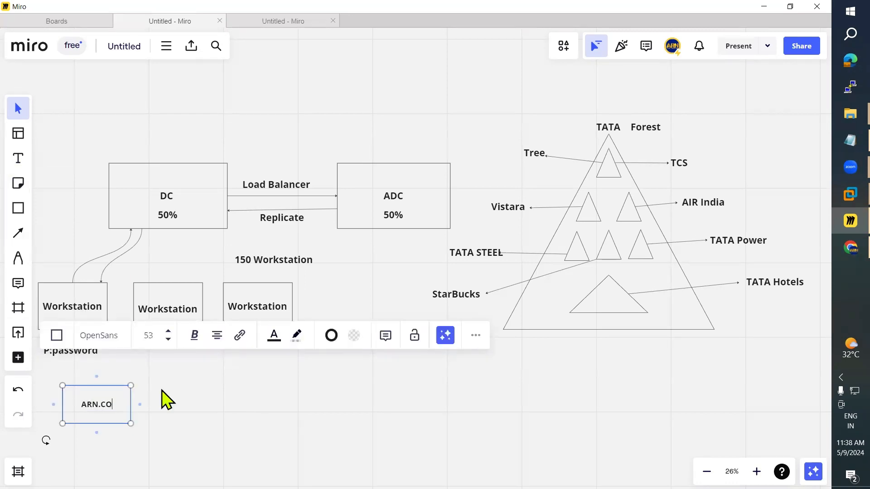
type("M")
left_click(183, 434)
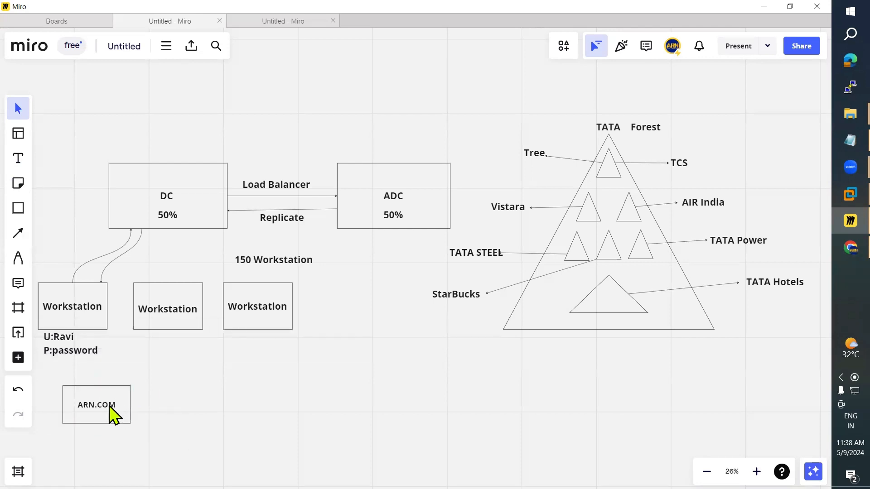
Step: Draw a new rectangle to the right of the ARN.COM box
left_click(22, 217)
left_click(56, 217)
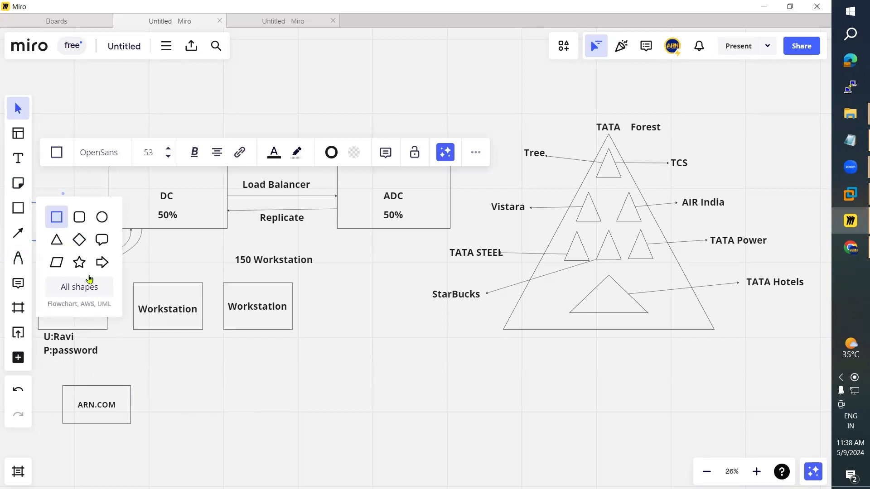
left_click(59, 217)
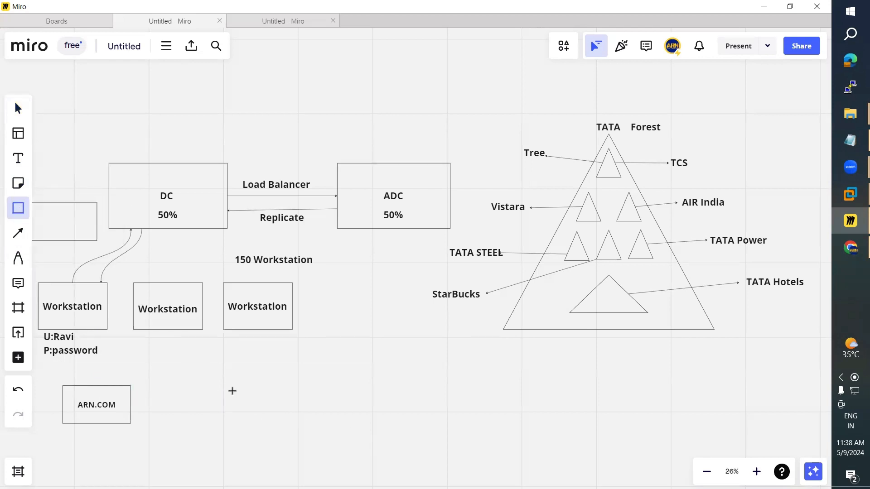
left_click_drag(199, 387, 276, 411)
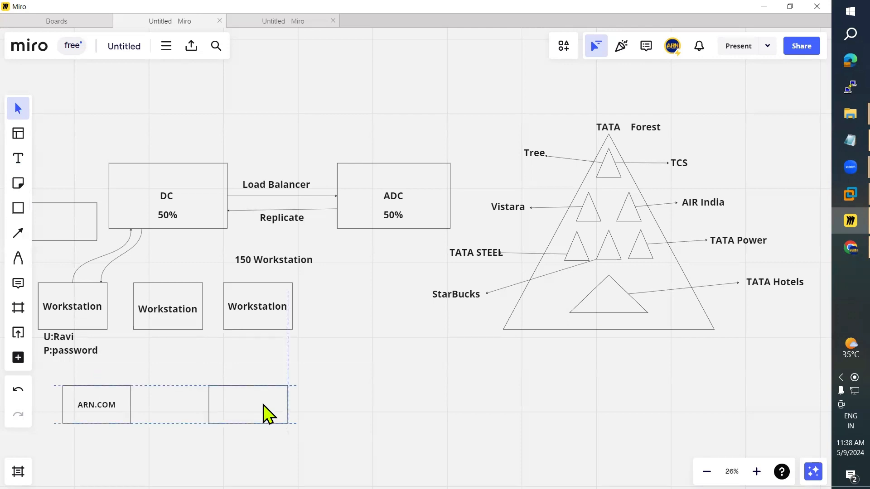
Step: Add a centred 'Child Domain' text label inside the new rectangle
left_click(26, 163)
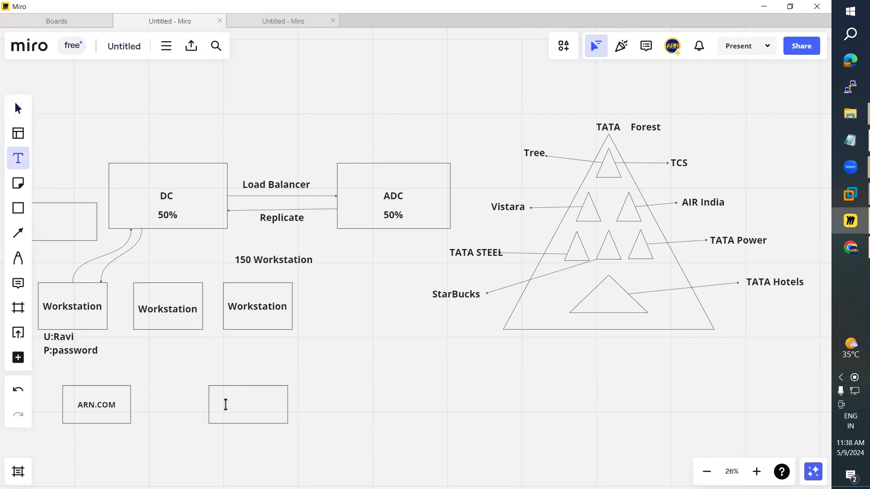
left_click(307, 406)
type("C")
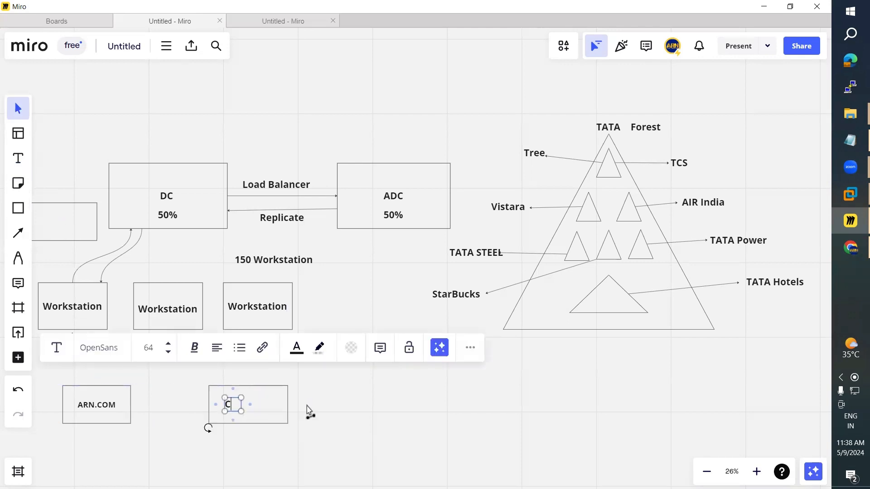
type("hild Doimai")
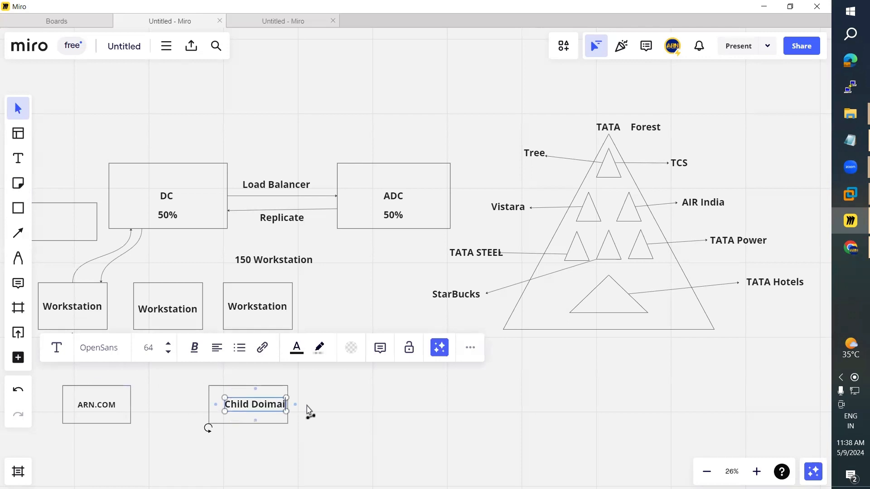
key("BackSpace")
key("BackSpace")
key("BackSpace")
key("BackSpace")
type("main")
left_click_drag(241, 405, 233, 403)
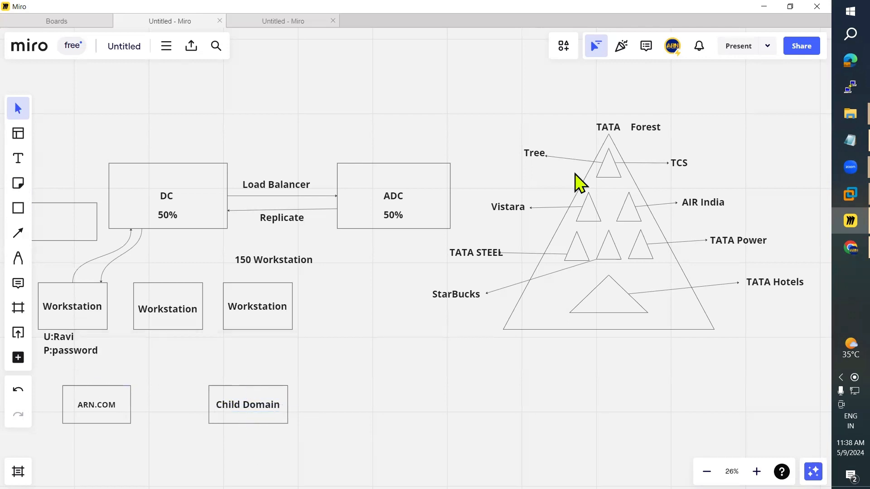
left_click(834, 240)
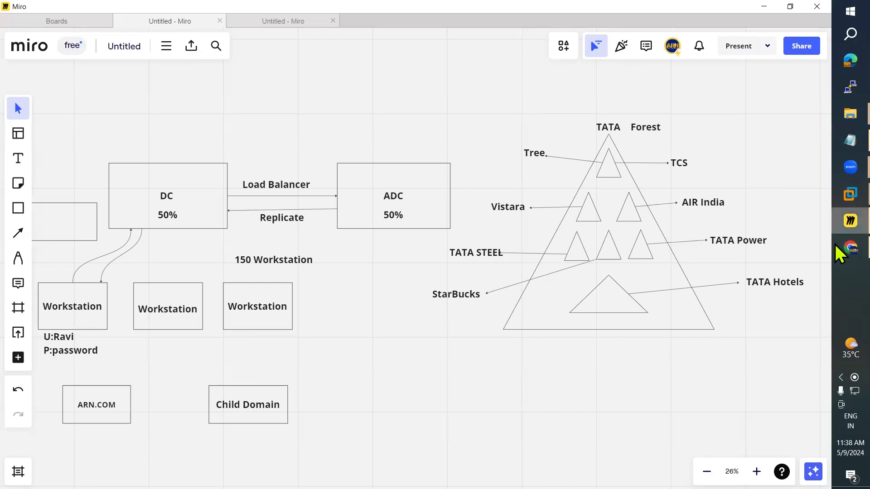
Step: Scroll the Tata Group article's affiliated companies table and select Tata Elxsi
scroll(353, 279, "down", 10)
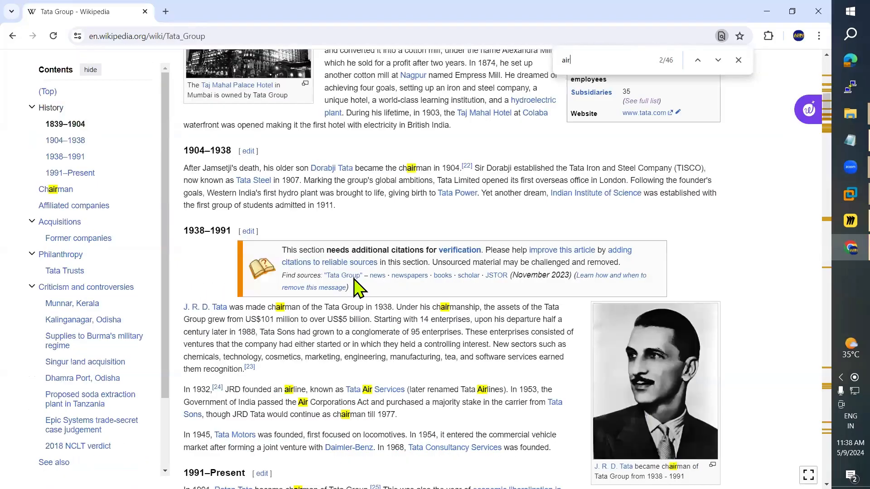
scroll(358, 285, "down", 10)
scroll(315, 253, "down", 1)
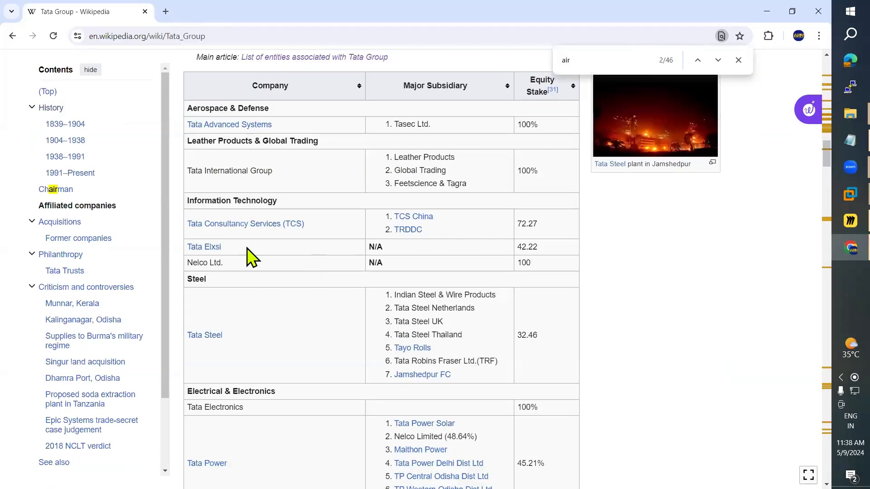
left_click_drag(243, 247, 184, 249)
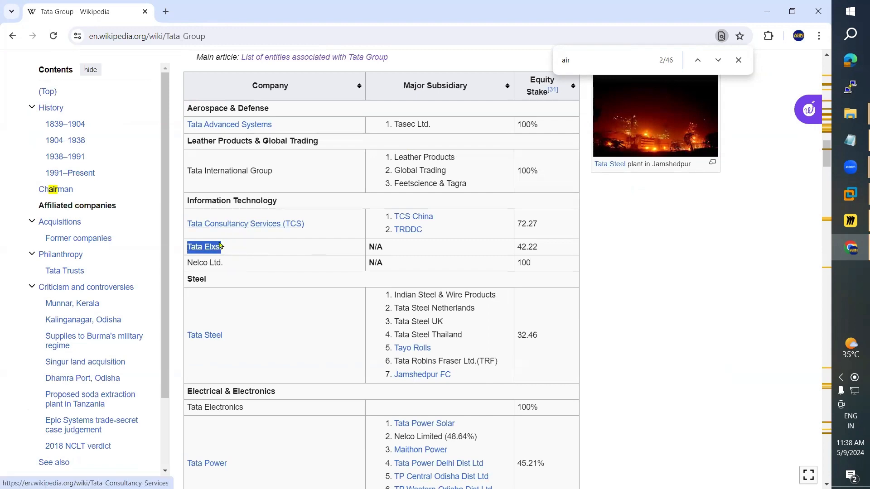
mouse_move(212, 249)
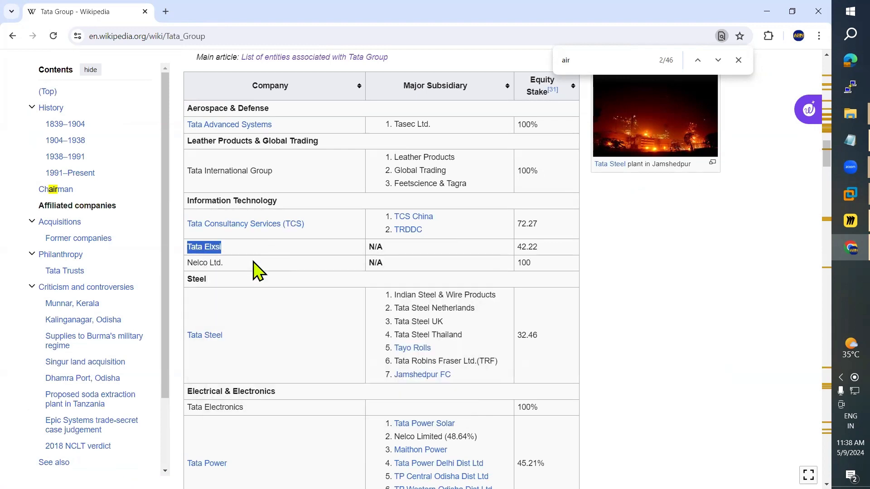
scroll(374, 361, "down", 2)
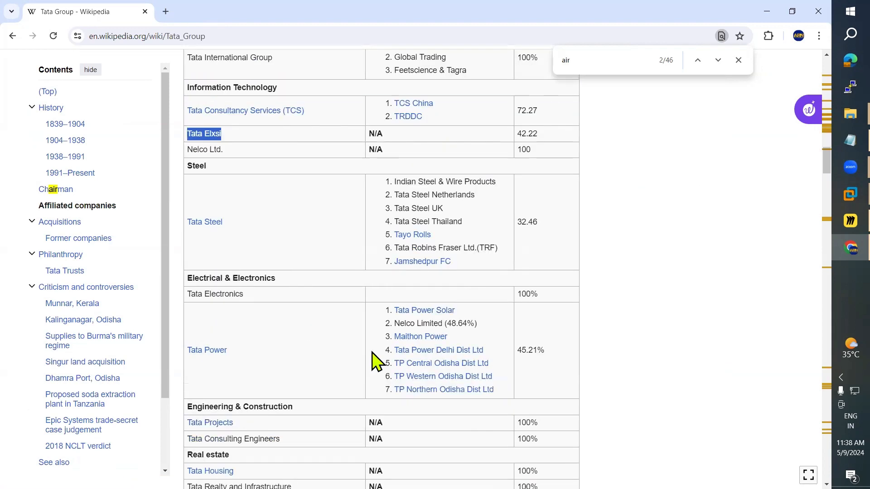
scroll(374, 362, "down", 2)
key("alt+Tab")
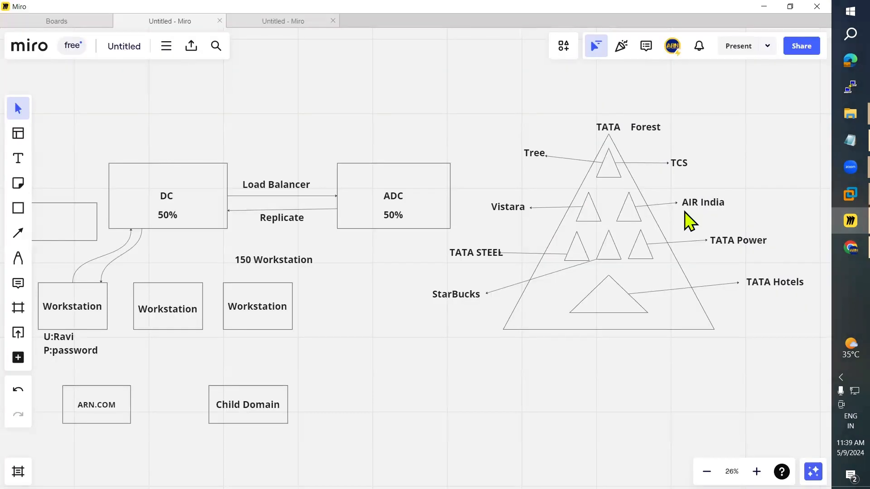
Step: Add a 'TATA Airlines' text label above AIR India, correcting the spelling to Airlines
left_click(706, 202)
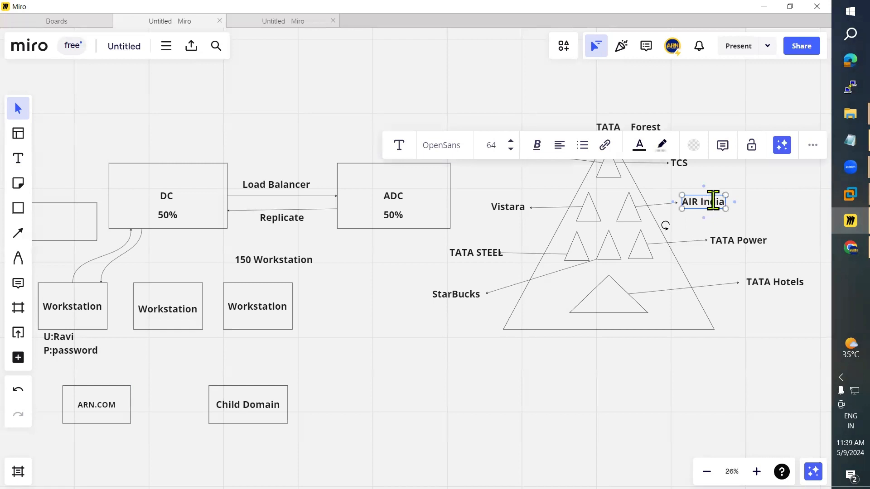
double_click(711, 201)
left_click(689, 184)
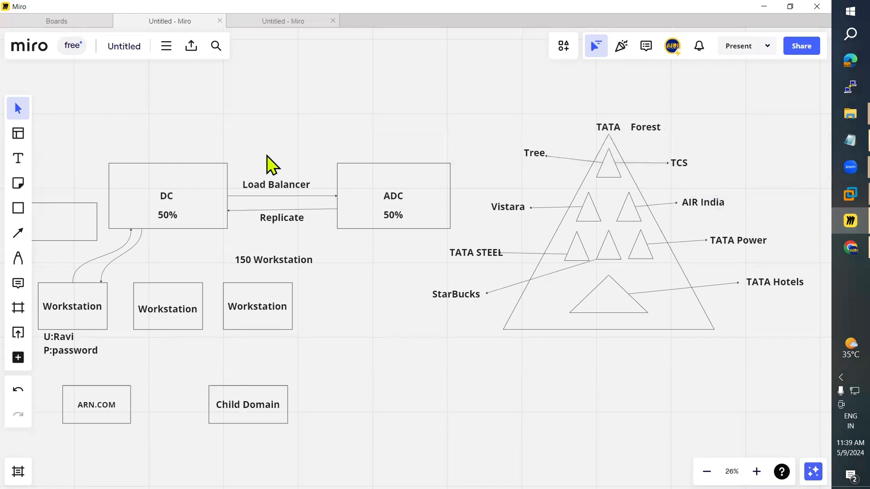
left_click(18, 158)
left_click(705, 183)
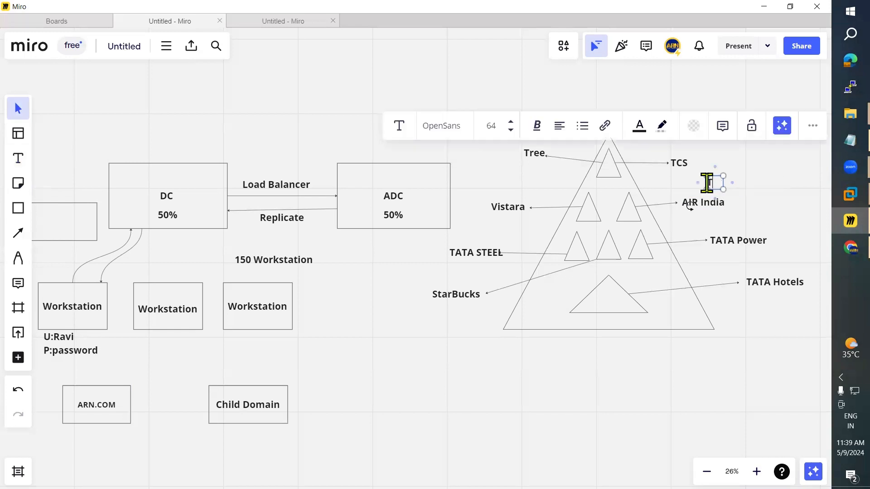
type("TATA Ai")
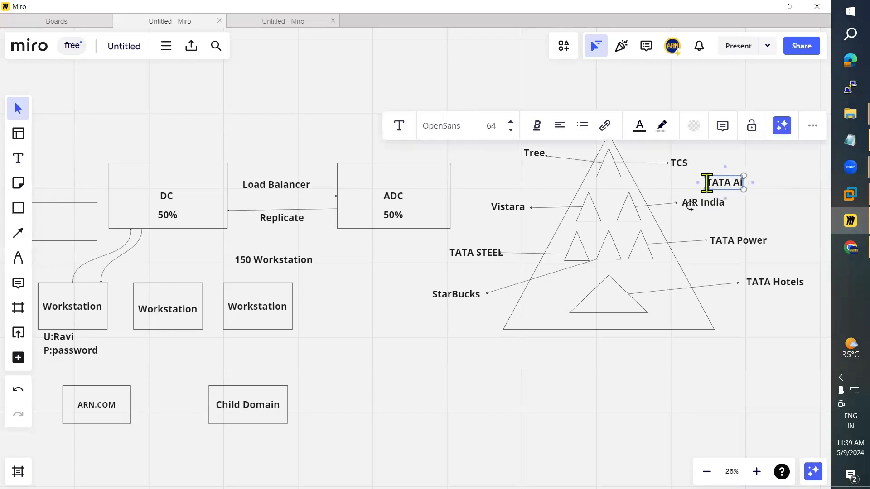
type("rLines")
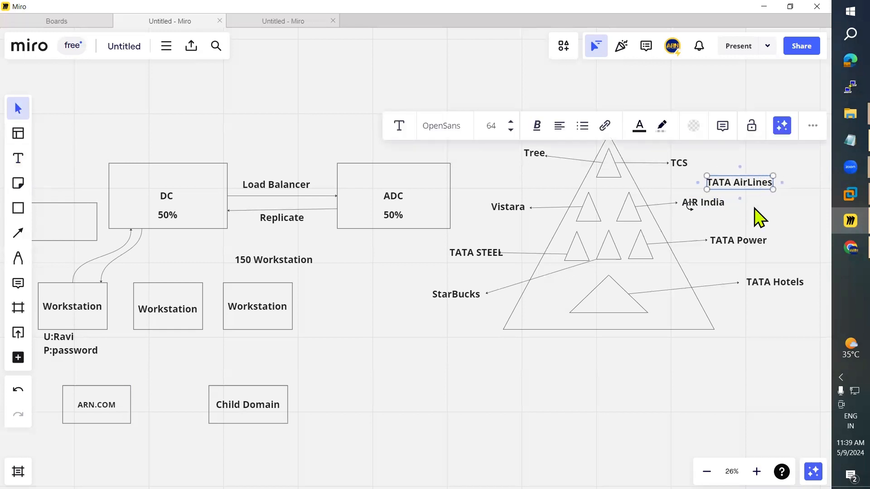
right_click(754, 186)
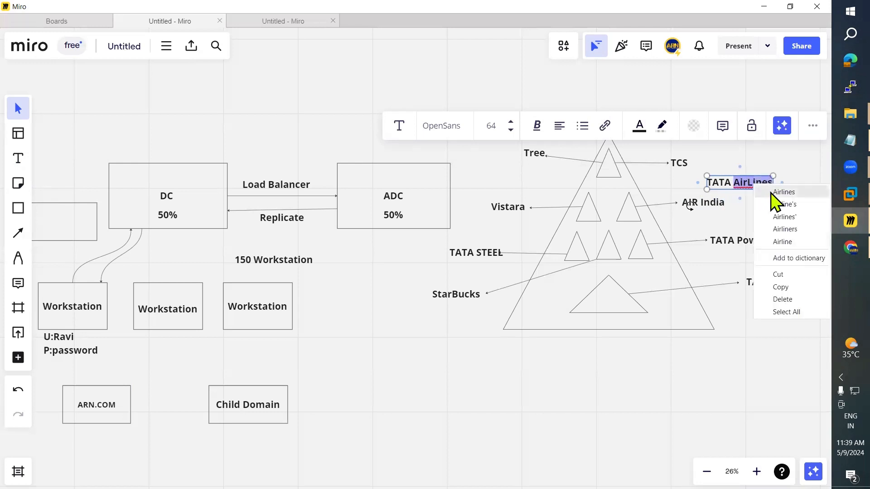
left_click(776, 193)
left_click(759, 213)
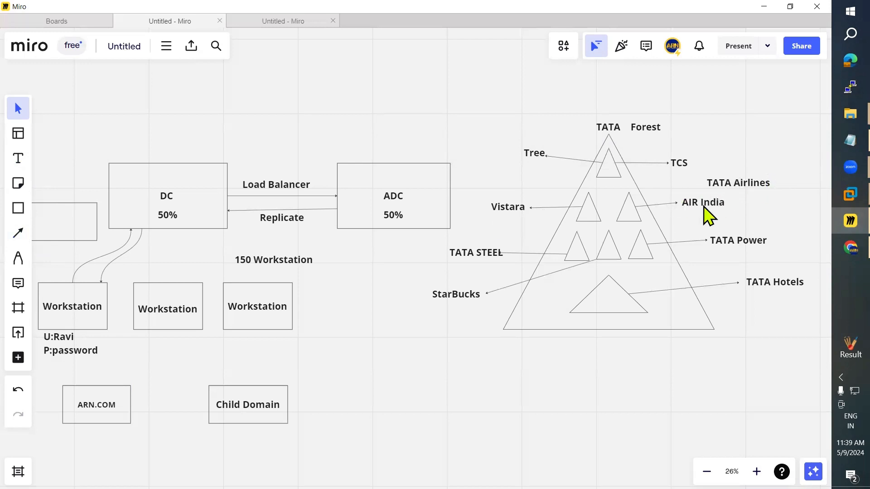
key("alt+Tab")
key("alt+Tab")
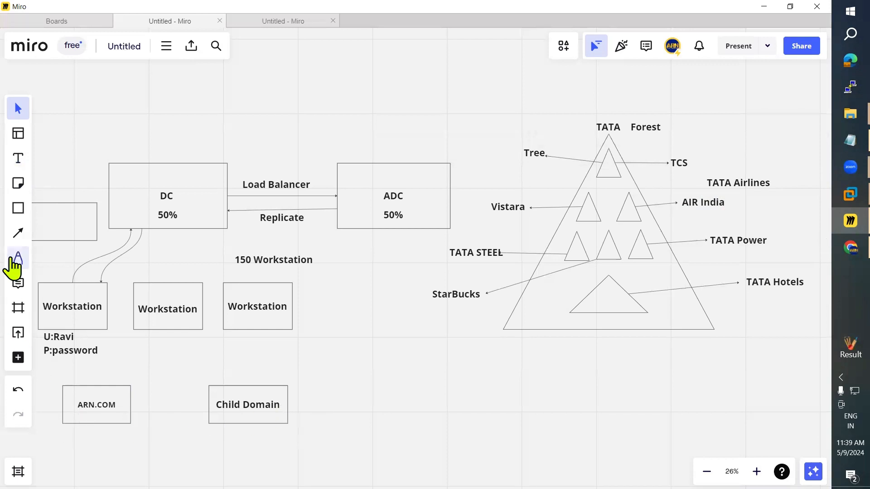
Step: Add a centred 'Domain' text label above the ARN.COM box
left_click(19, 234)
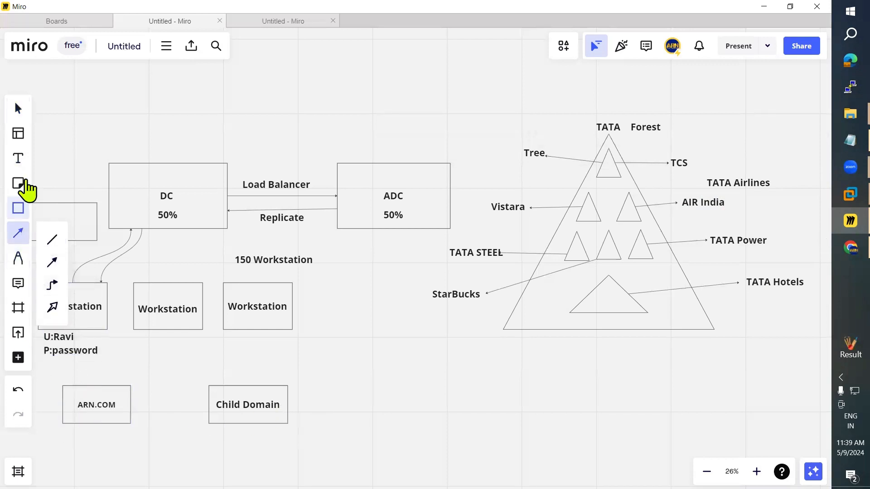
left_click(18, 158)
left_click(68, 380)
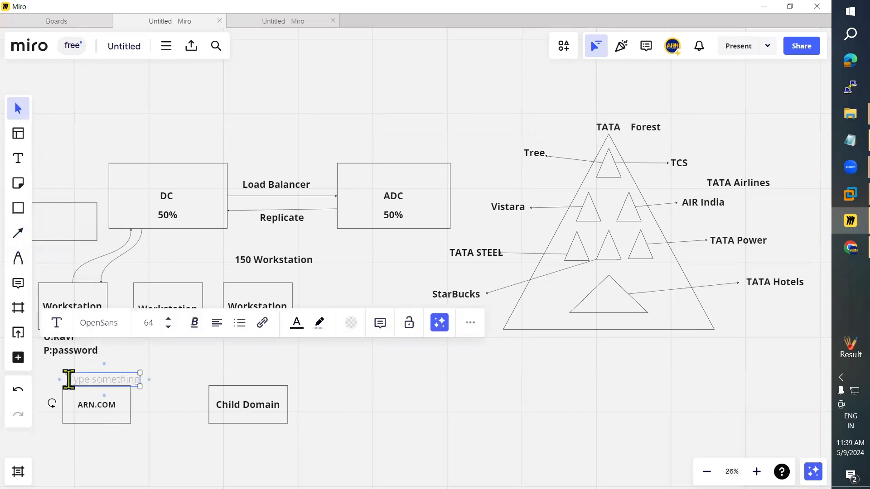
type("Domain")
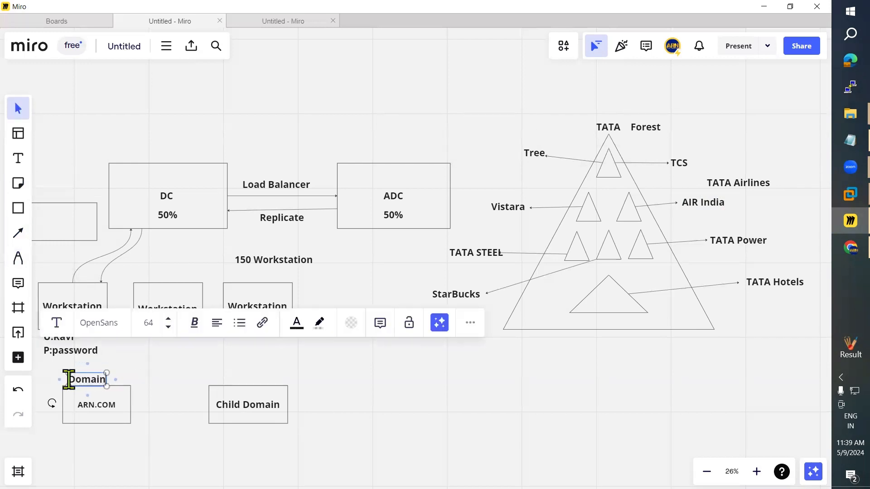
left_click(153, 432)
left_click_drag(92, 381, 102, 380)
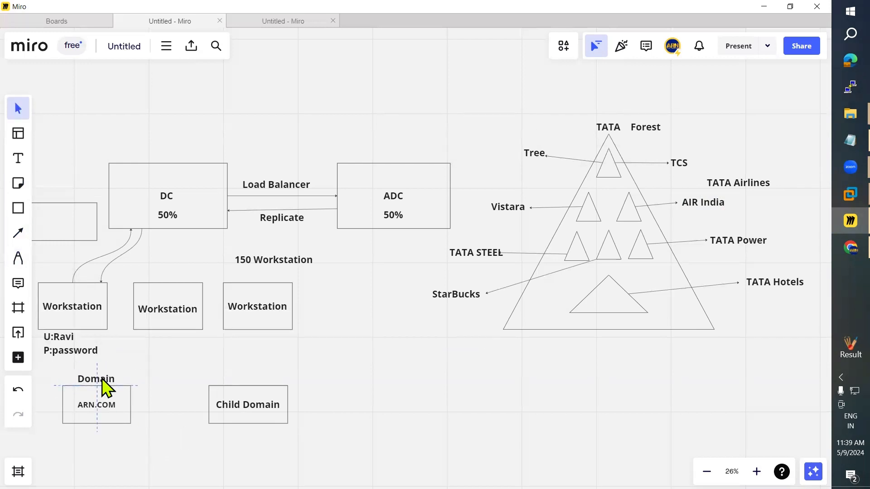
Step: Duplicate the Child Domain label and move the copy above the lower box
left_click(19, 159)
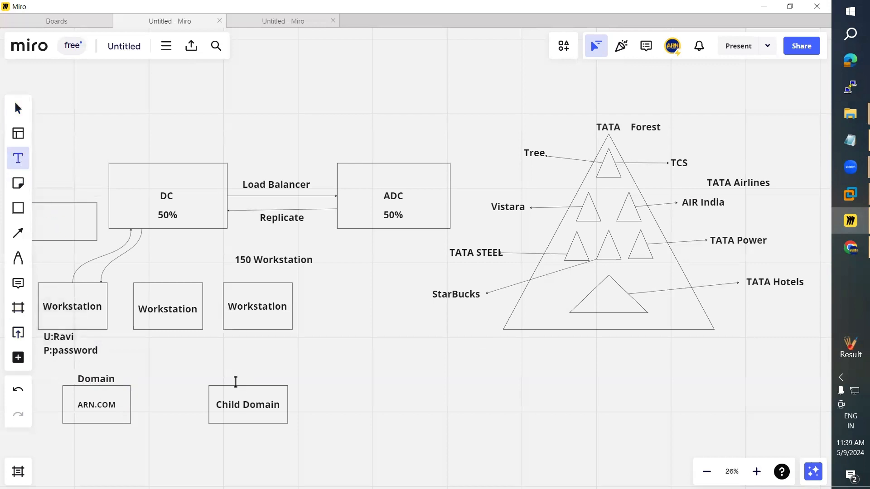
left_click(225, 375)
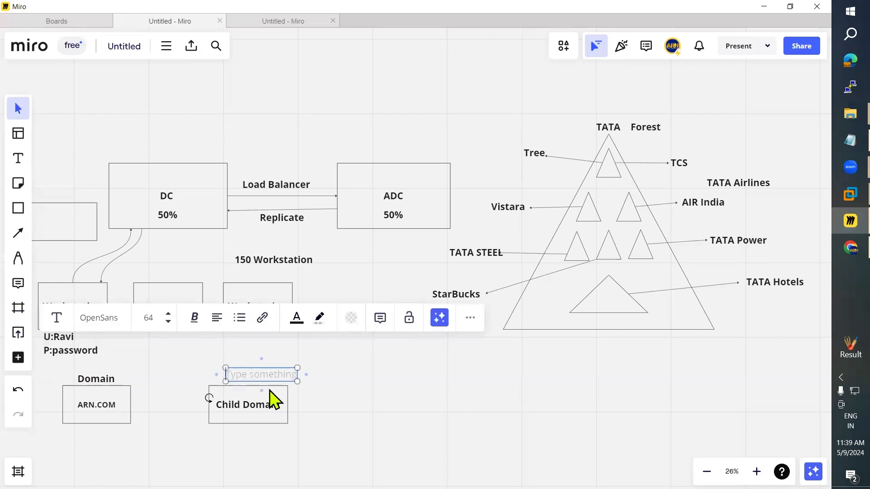
left_click(306, 423)
left_click(253, 412)
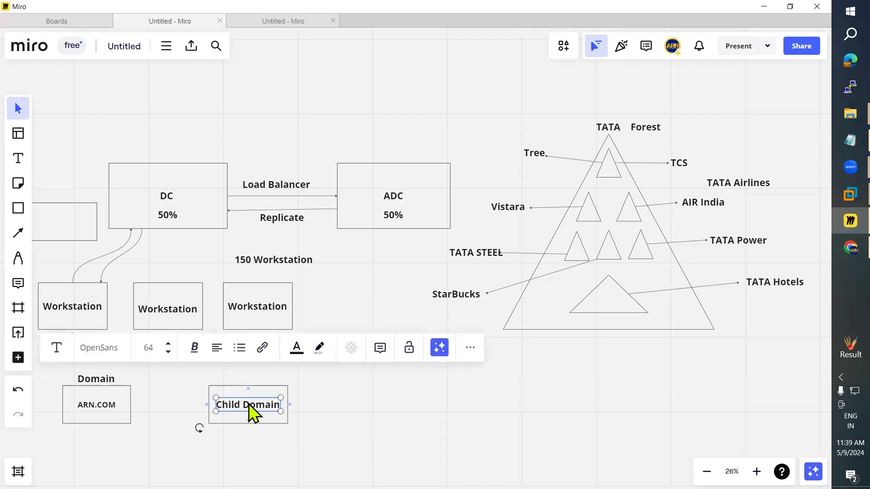
key("ctrl+d")
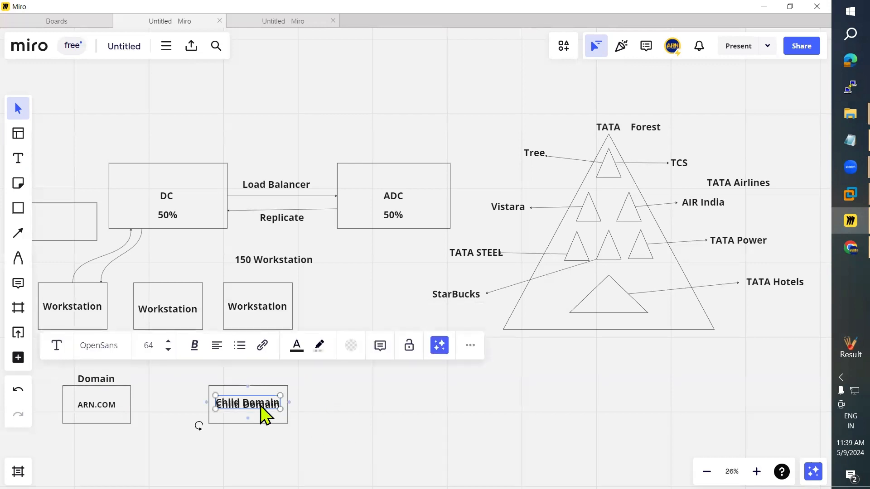
left_click_drag(266, 413, 263, 380)
Step: Clear the text inside the lower Child Domain box, leaving it empty
left_click(256, 414)
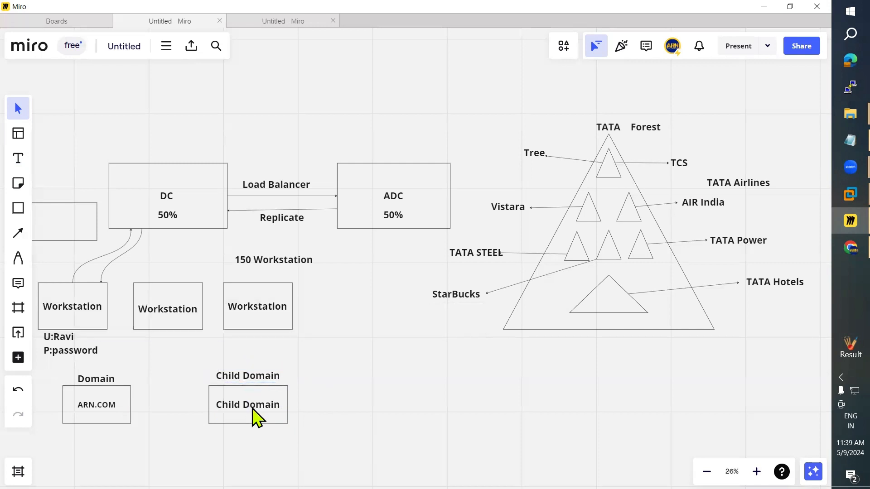
double_click(255, 415)
type("ARN")
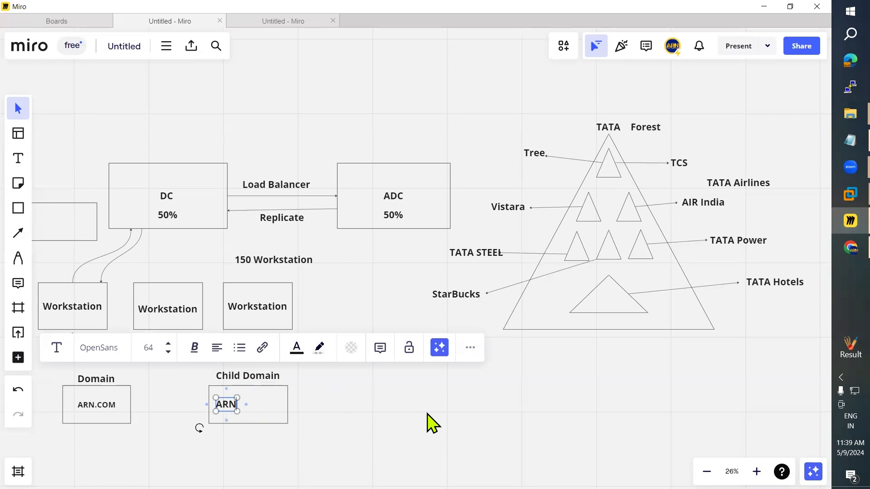
mouse_move(835, 200)
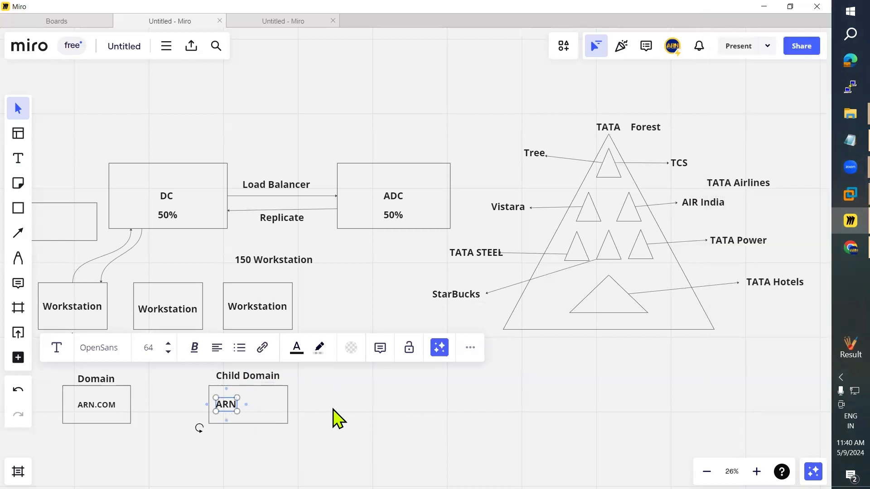
left_click(278, 427)
left_click(232, 409)
key("Delete")
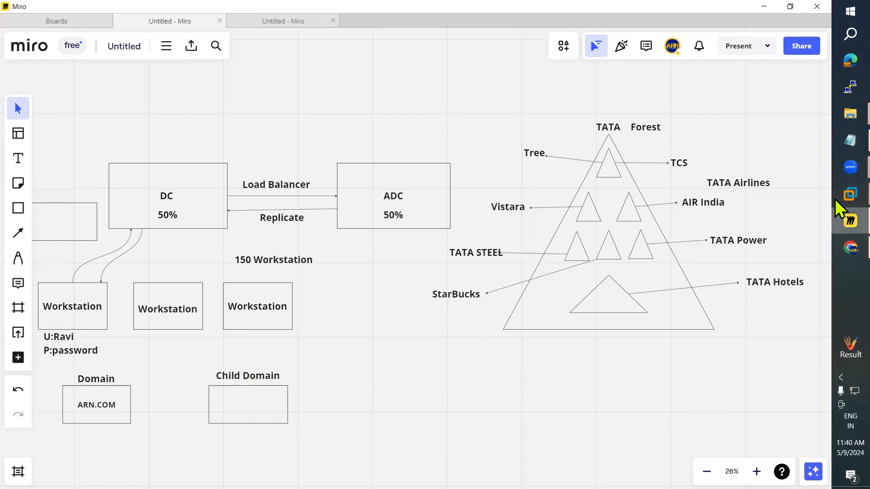
Step: On the CDC virtual machine, enter and confirm the Administrator password
mouse_move(837, 199)
left_click(749, 52)
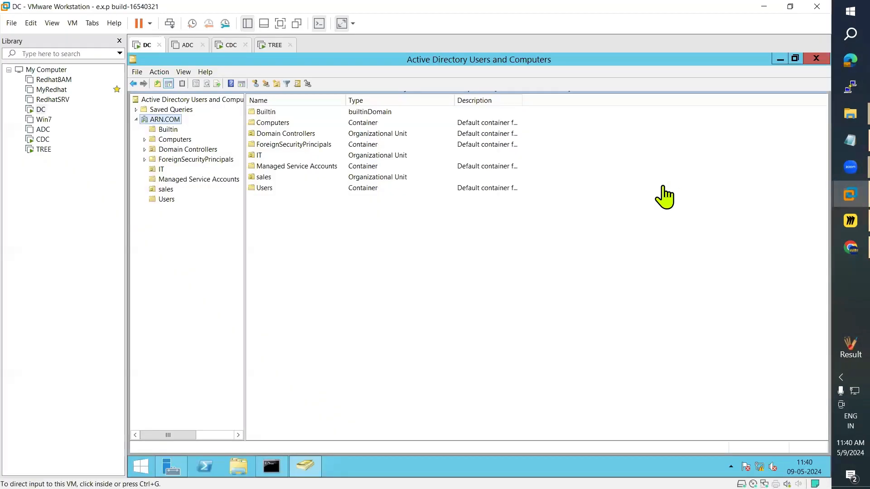
left_click(230, 45)
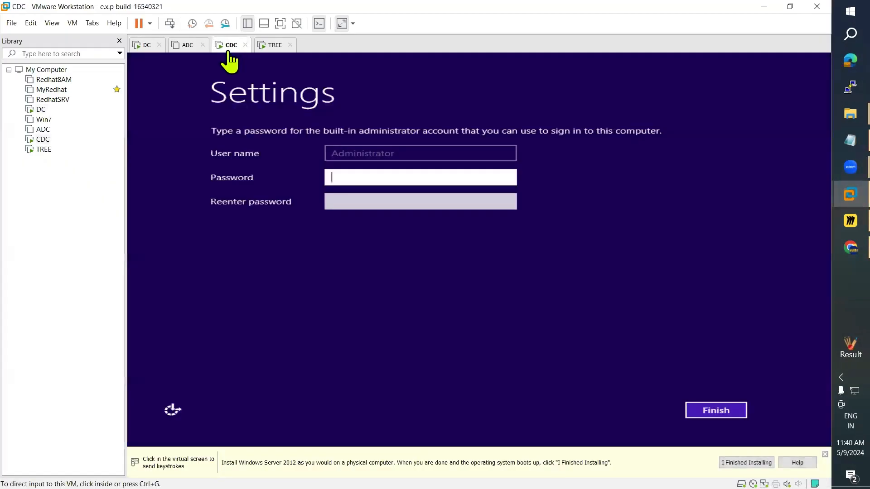
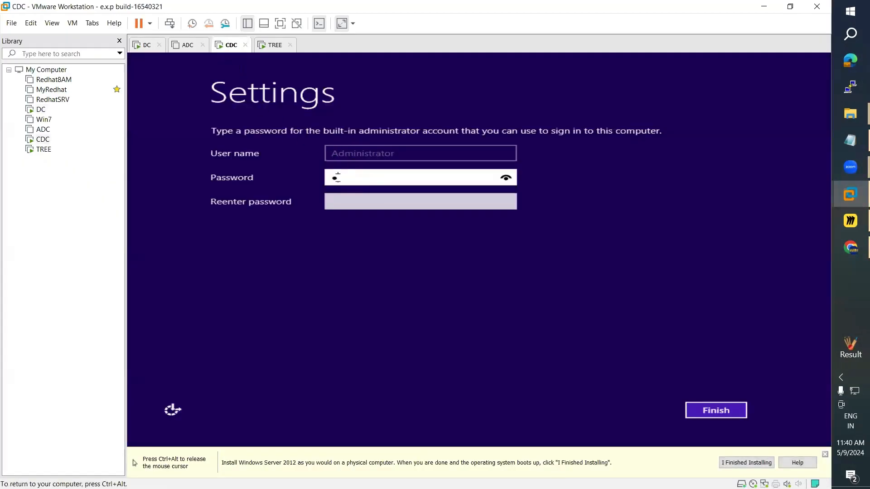
key("Tab")
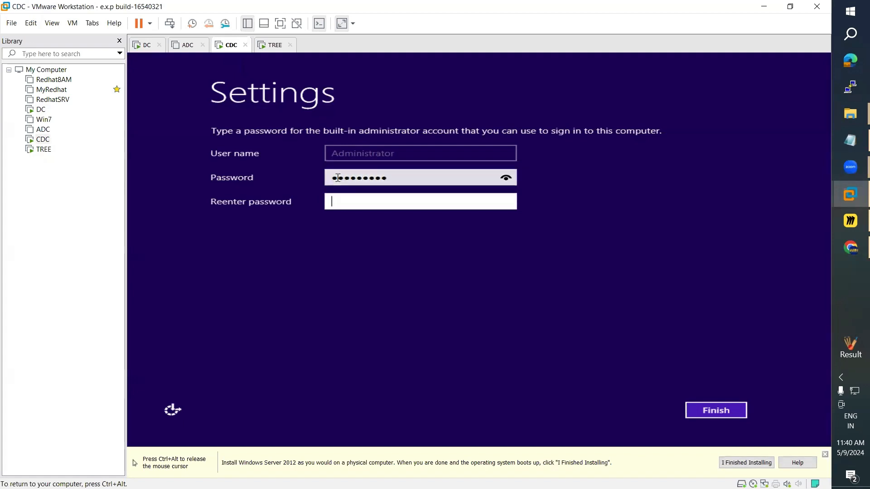
key("Return")
key("ctrl+alt")
Step: On the TREE virtual machine, enter and confirm the Administrator password
left_click(274, 45)
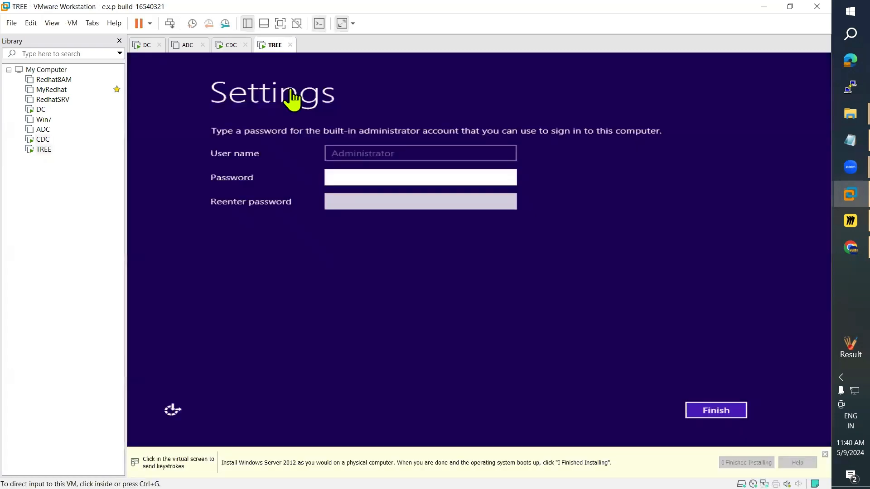
left_click(356, 181)
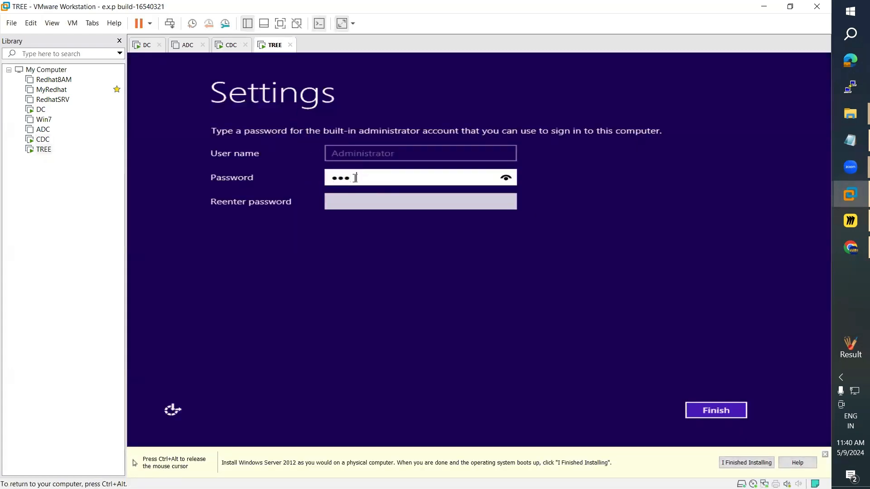
key("Tab")
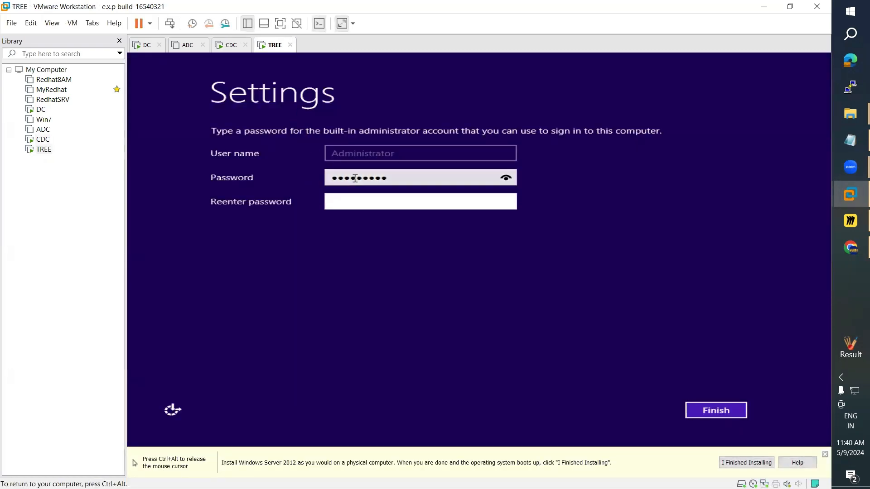
key("shift+Tab")
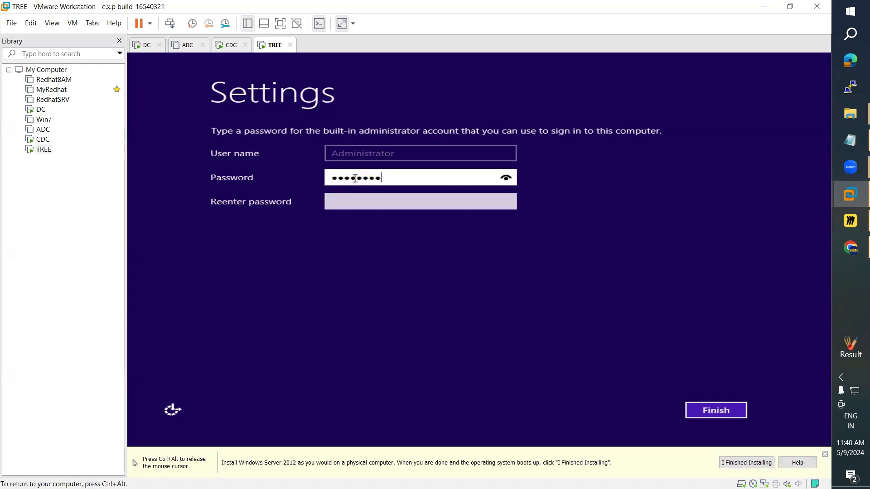
key("BackSpace")
key("BackSpace")
key("BackSpace")
key("BackSpace")
key("BackSpace")
key("BackSpace")
key("BackSpace")
key("BackSpace")
key("BackSpace")
key("Tab")
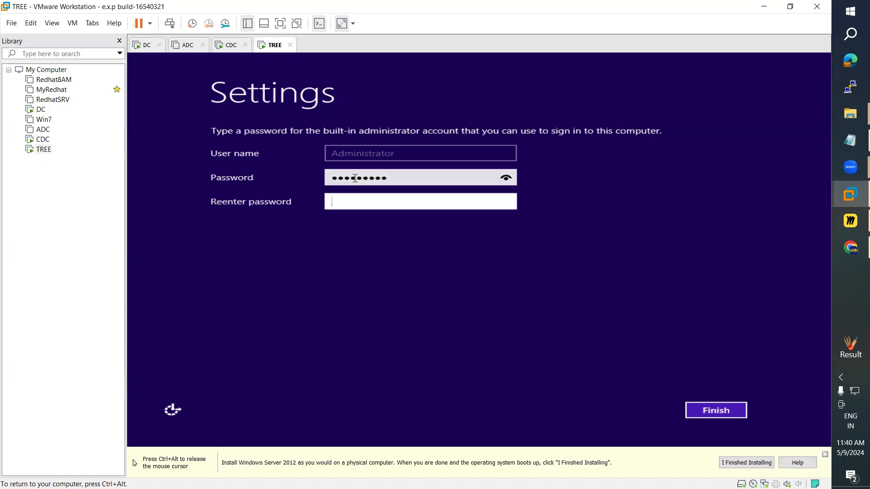
key("Return")
key("ctrl+alt")
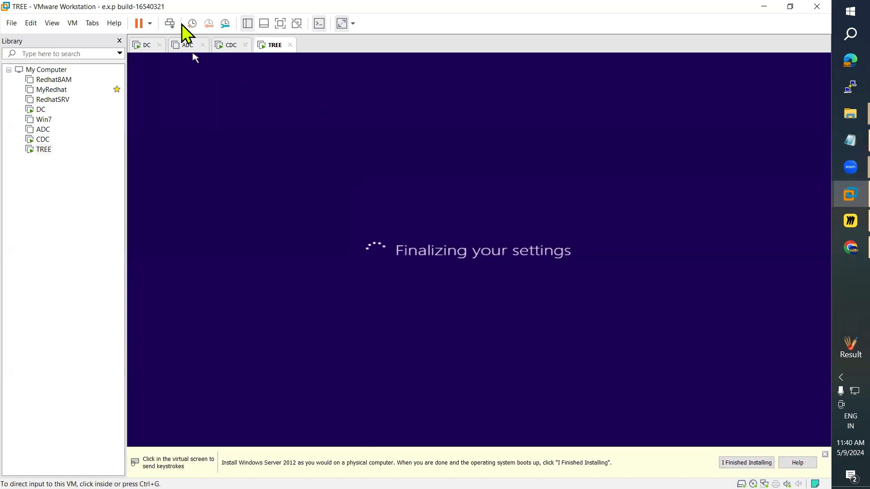
Step: Send Ctrl+Alt+Del to CDC and sign in as Administrator with its password
left_click(228, 54)
left_click(72, 22)
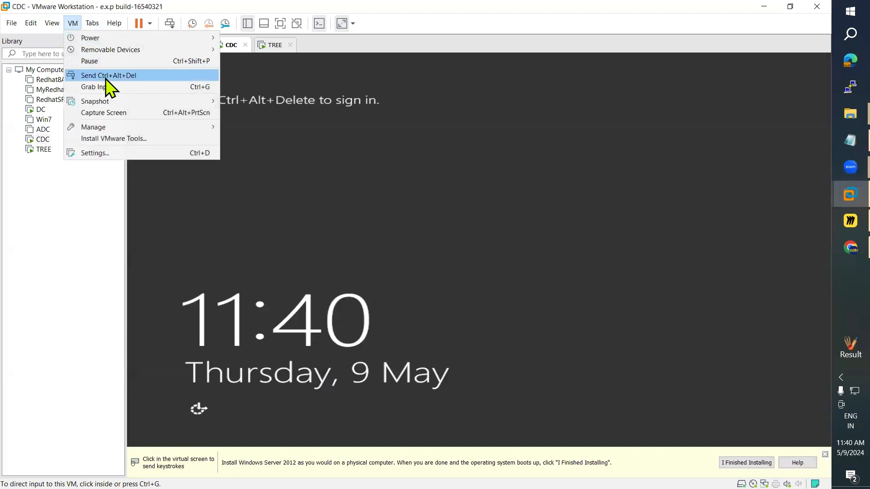
left_click(106, 77)
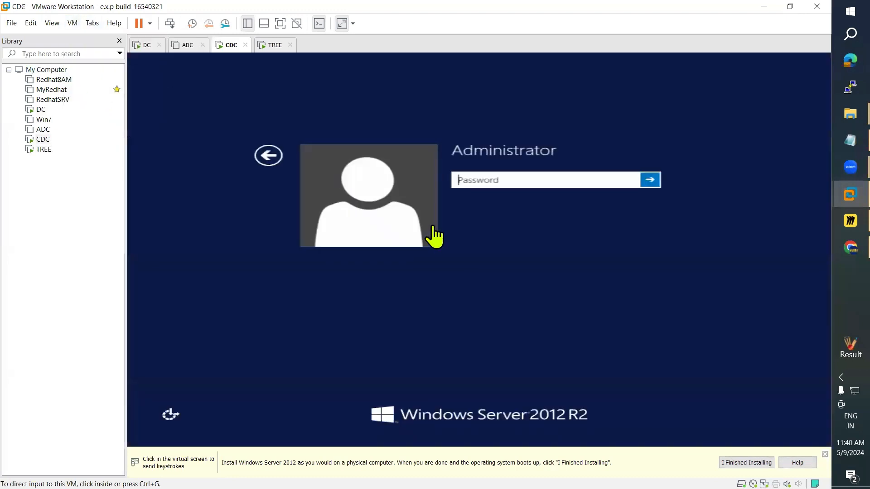
left_click(482, 175)
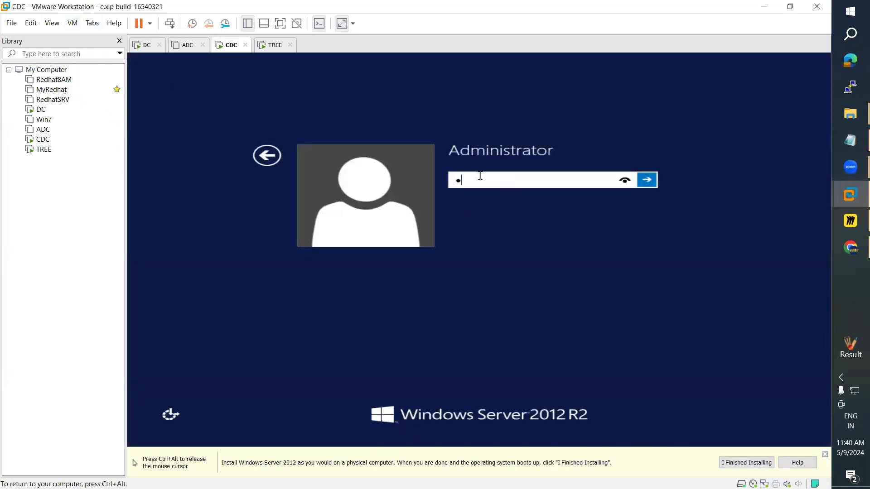
key("Return")
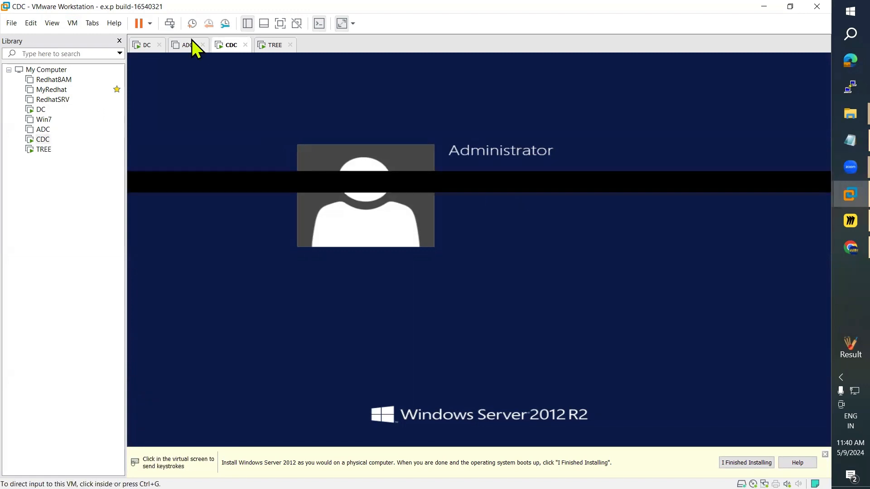
Step: Sign in to TREE as Administrator the same way, then return to the CDC desktop
left_click(271, 45)
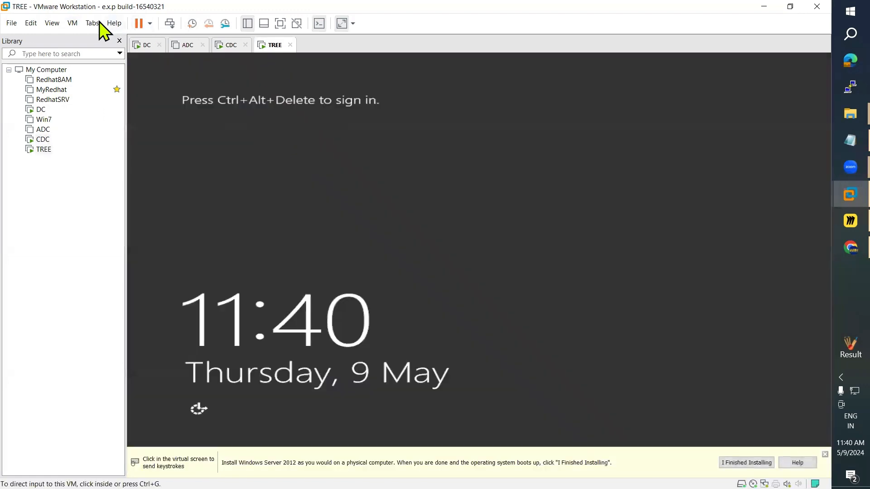
left_click(73, 23)
left_click(129, 75)
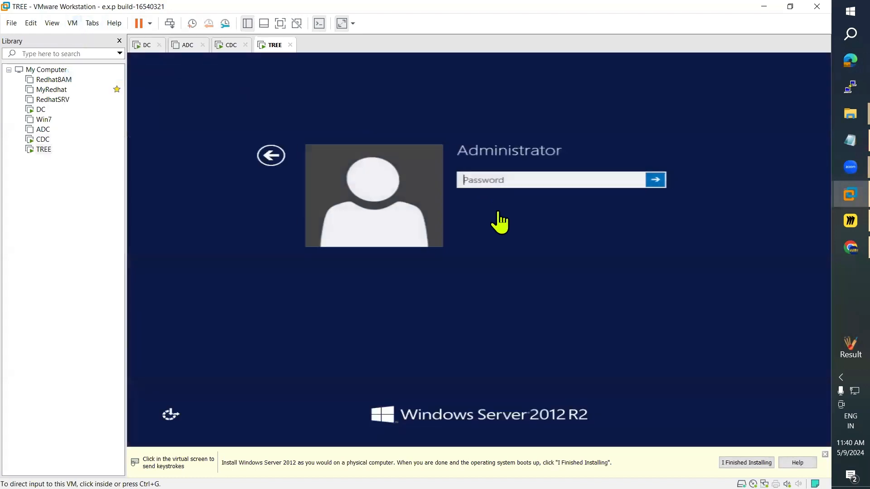
left_click(473, 179)
type("*****")
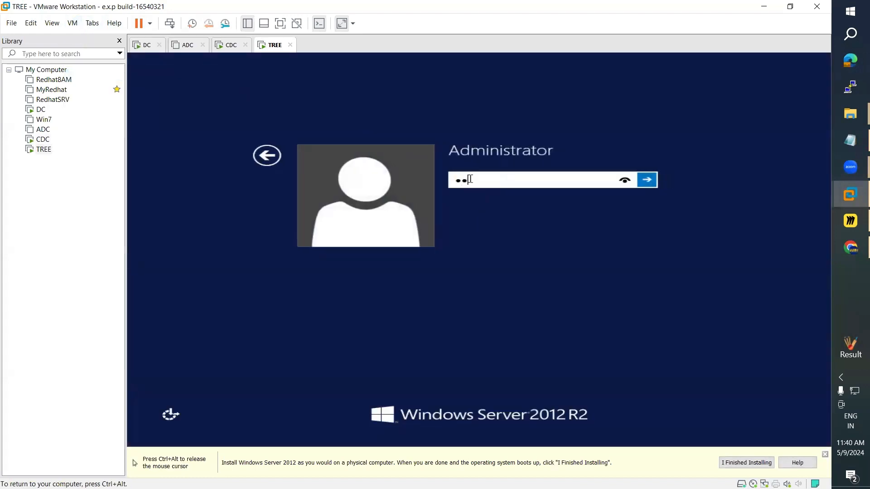
type("*****")
key("Return")
key("ctrl+alt")
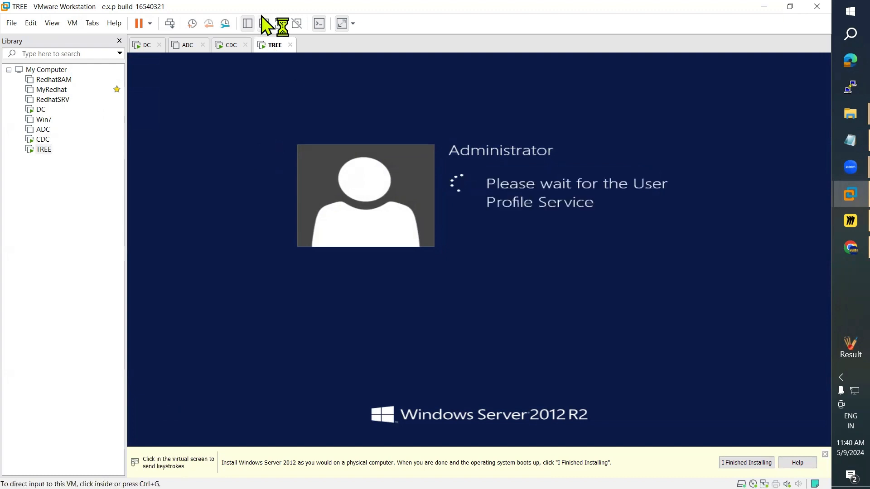
left_click(229, 46)
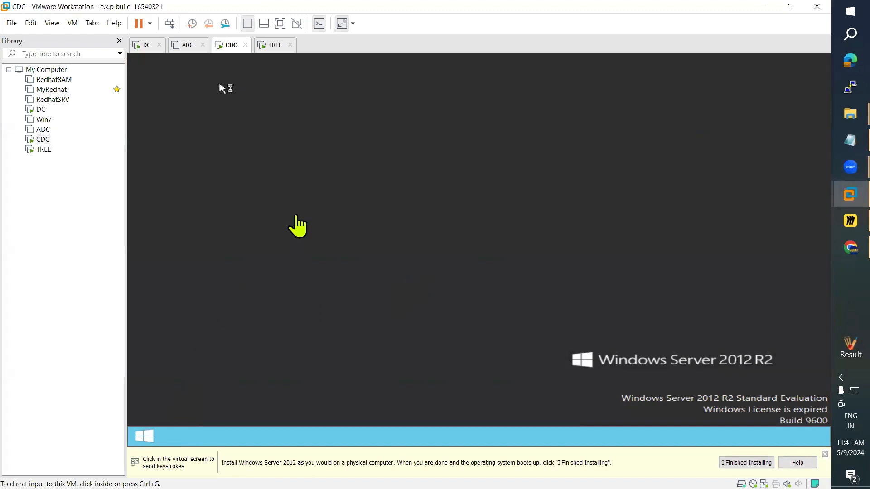
left_click(272, 48)
left_click(237, 51)
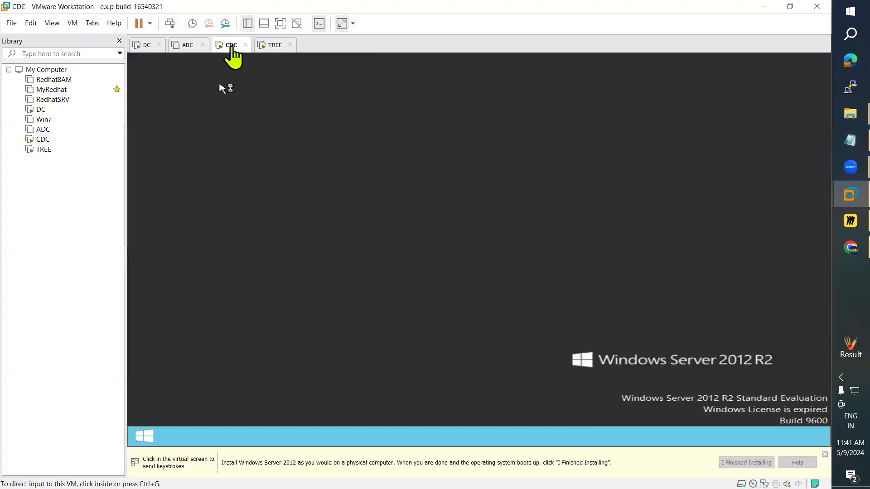
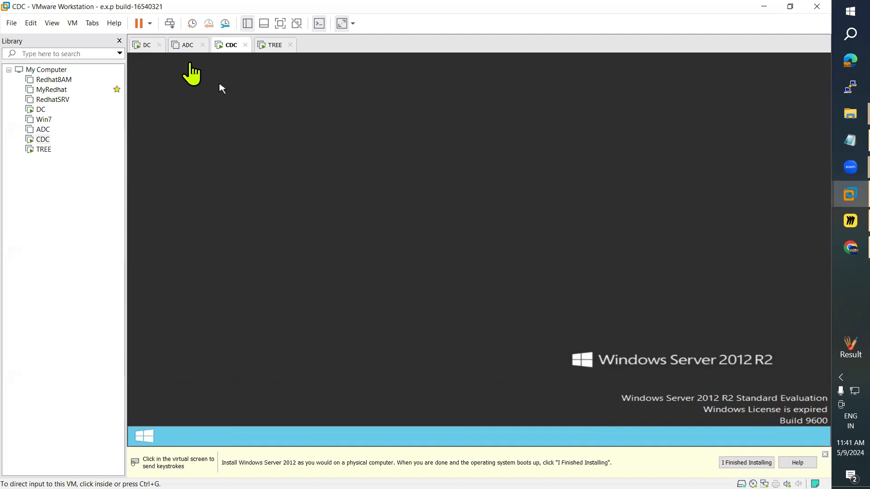
Step: Return to the CDC guest and allow network discovery on its network
left_click(271, 49)
left_click(230, 49)
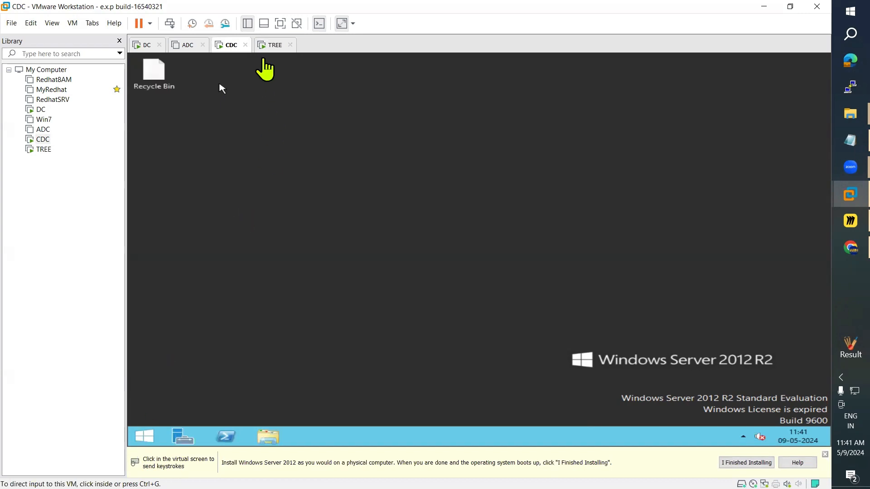
left_click(268, 48)
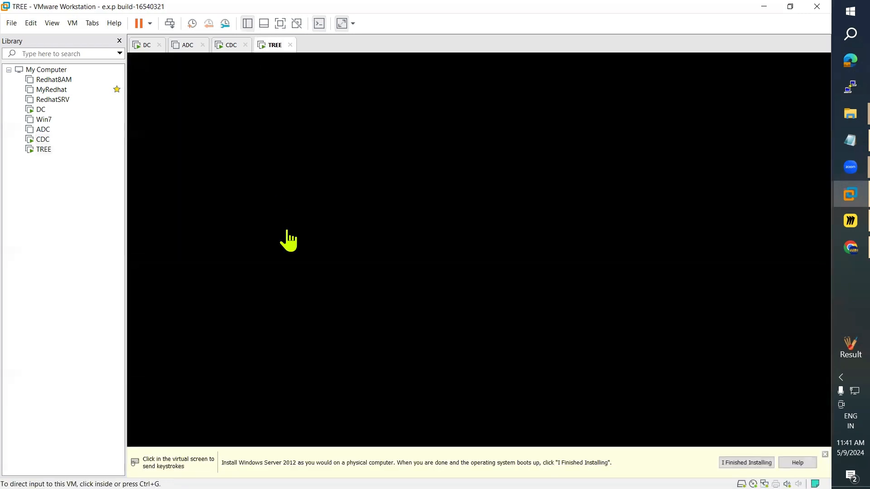
left_click(228, 46)
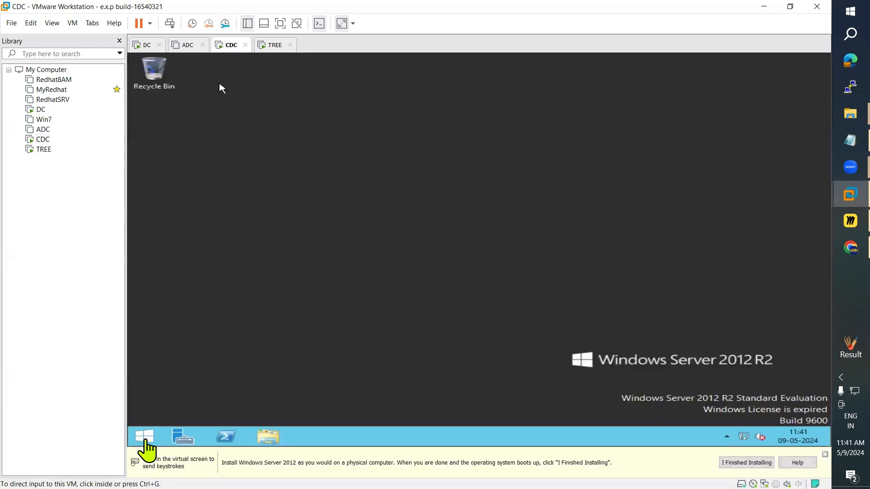
left_click(183, 443)
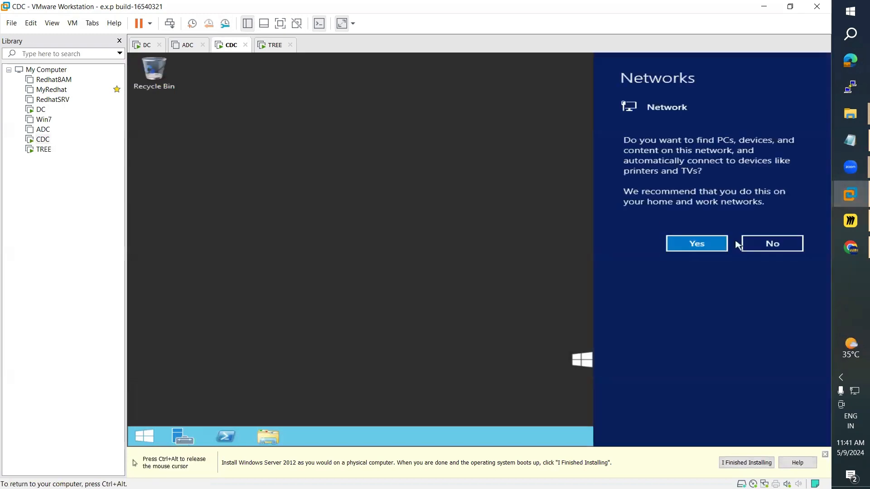
left_click(698, 249)
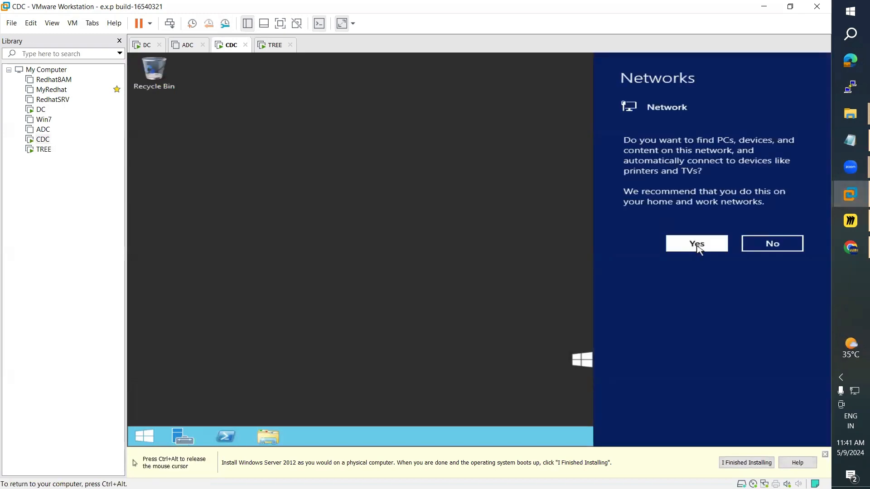
Step: Check the TREE and ADC machines while Server Manager starts on CDC
left_click(275, 45)
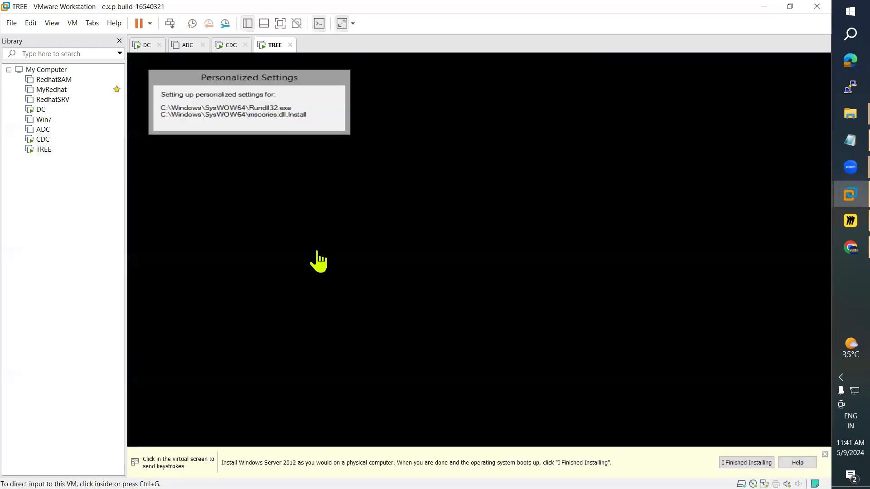
left_click(231, 49)
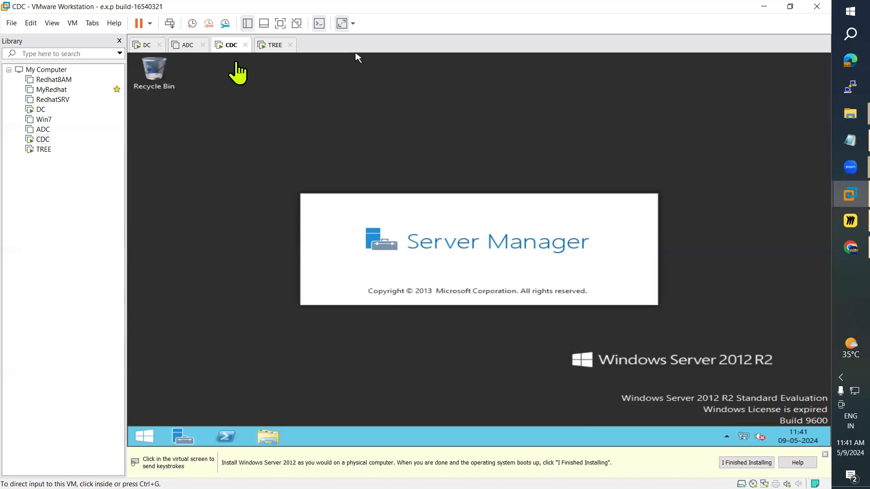
left_click(271, 46)
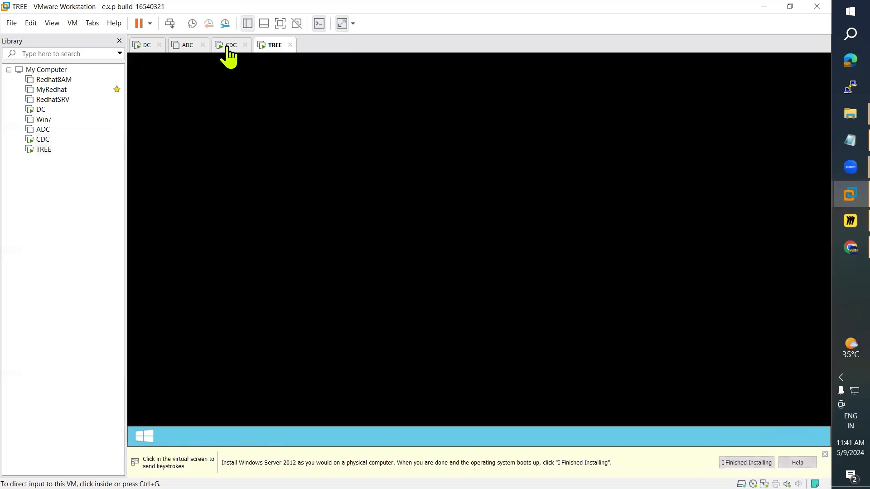
left_click(229, 46)
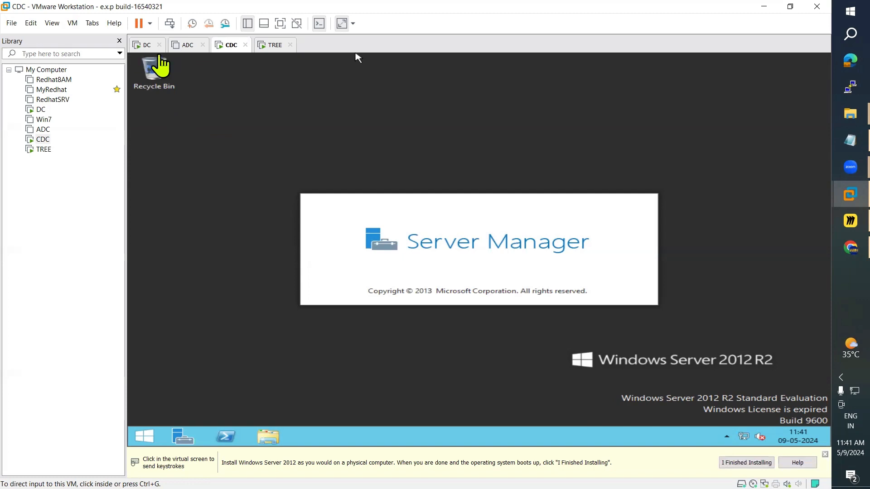
left_click(189, 45)
Step: On CDC, open Local Server and the System Properties for computer name WIN-AJM4U5HLQV2
left_click(229, 46)
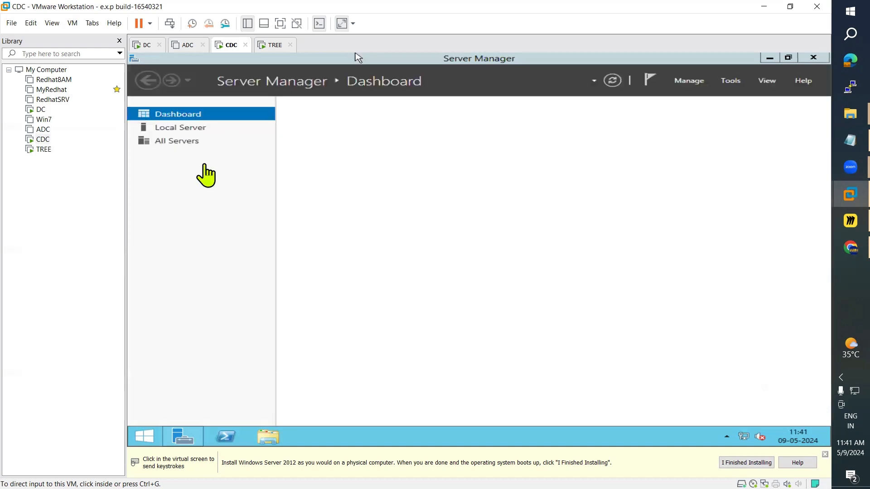
left_click(183, 129)
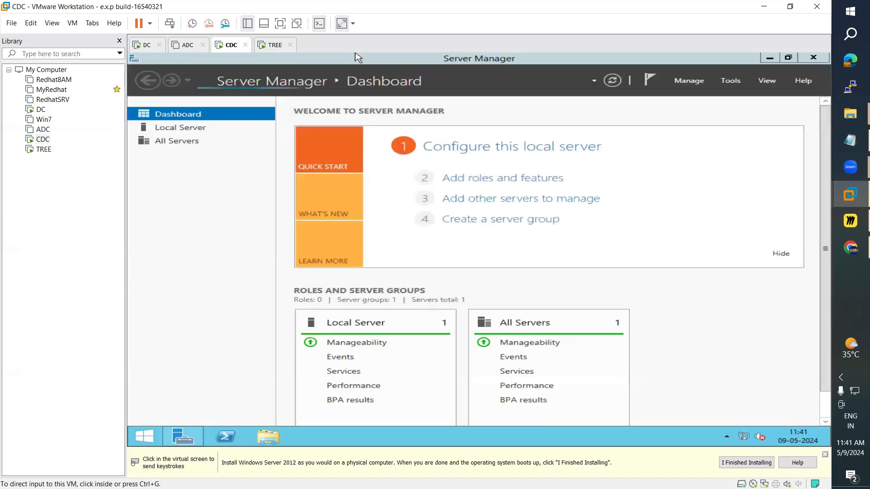
left_click(194, 132)
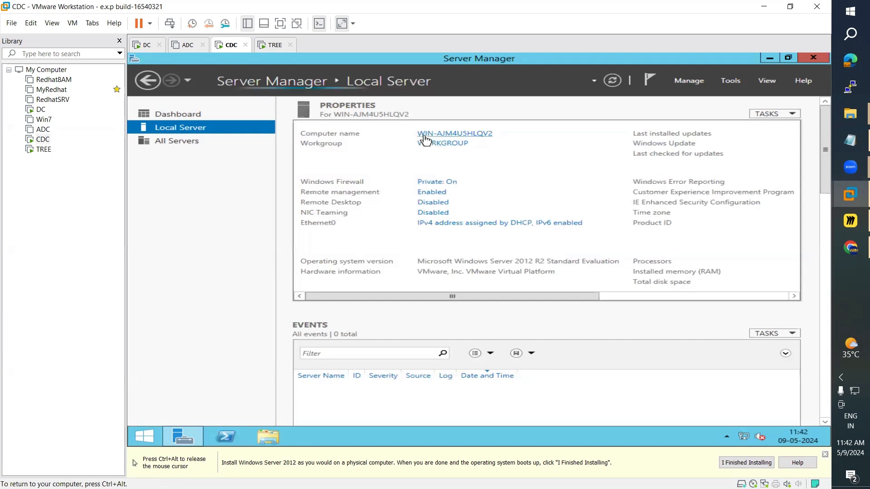
left_click(454, 134)
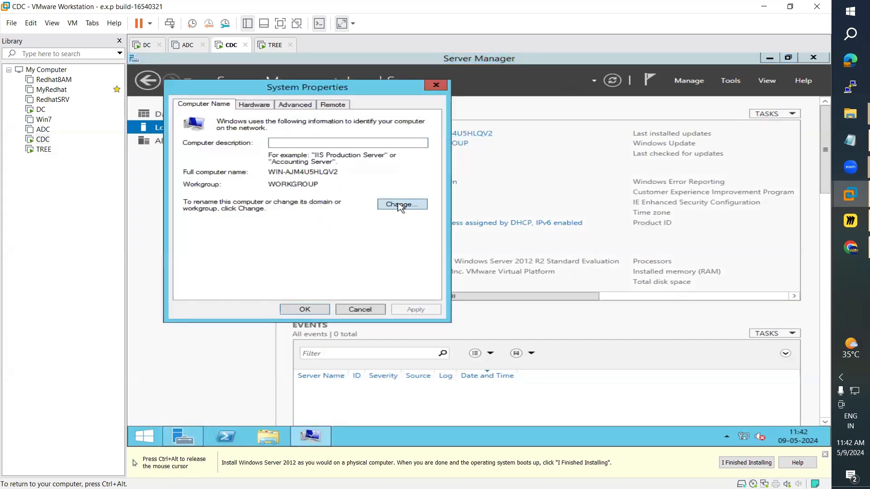
Step: Rename the CDC computer to WIN-CDC, acknowledge the restart notice and choose Restart Later
left_click(400, 206)
left_click(271, 165)
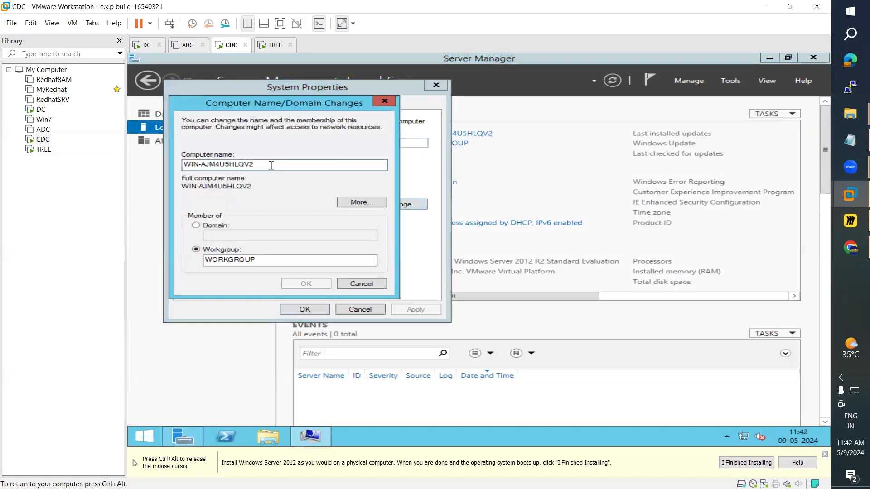
key("BackSpace")
key("BackSpace")
key("BackSpace")
key("BackSpace")
key("BackSpace")
key("BackSpace")
key("BackSpace")
key("BackSpace")
key("BackSpace")
key("BackSpace")
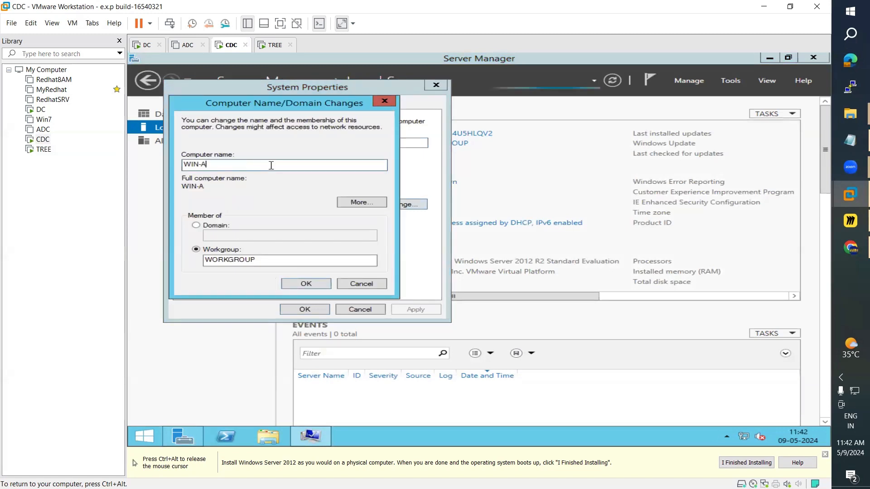
key("BackSpace")
type("C")
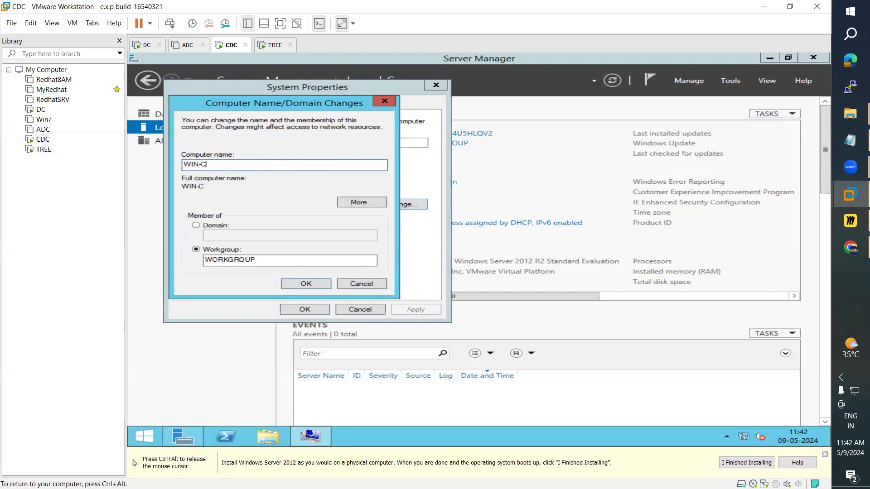
type("DC")
left_click(310, 284)
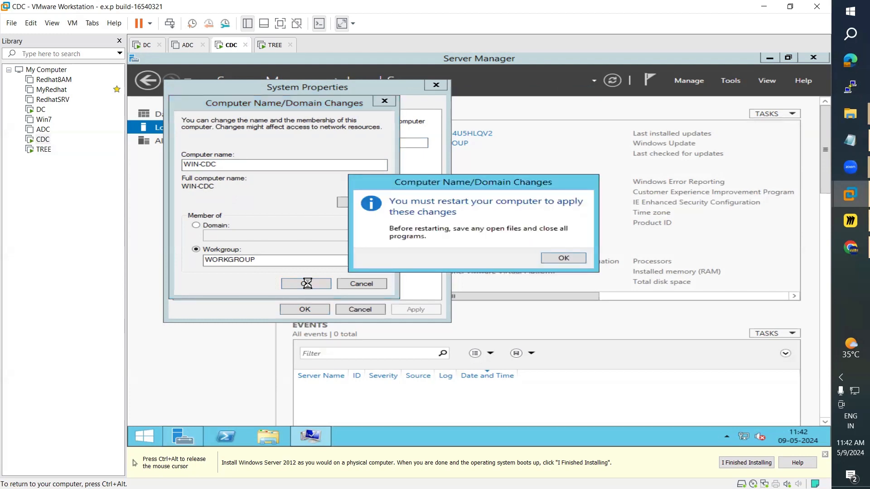
left_click(549, 258)
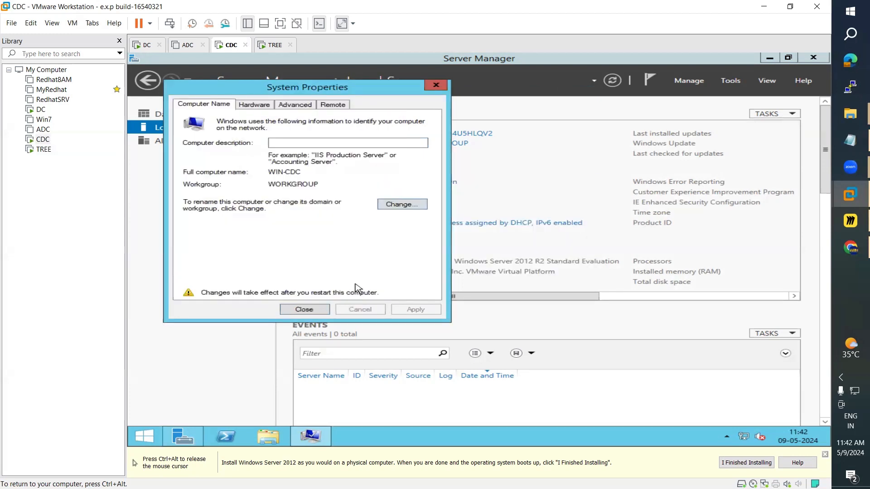
left_click(304, 310)
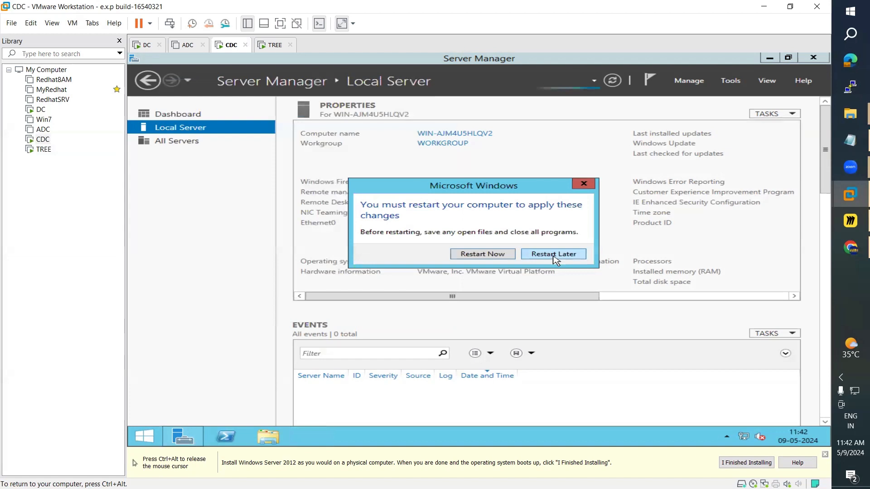
left_click(553, 254)
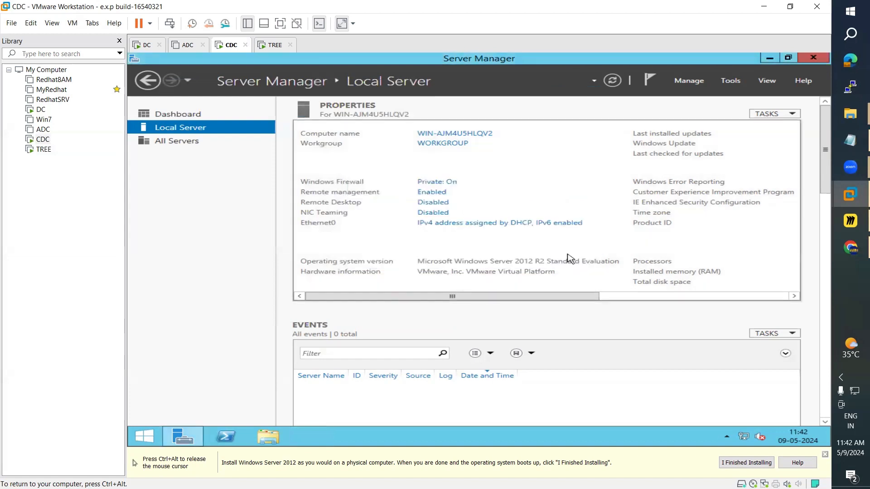
Step: Open CDC's Ethernet0 IPv4 properties and switch to a manually entered IP address
left_click(468, 230)
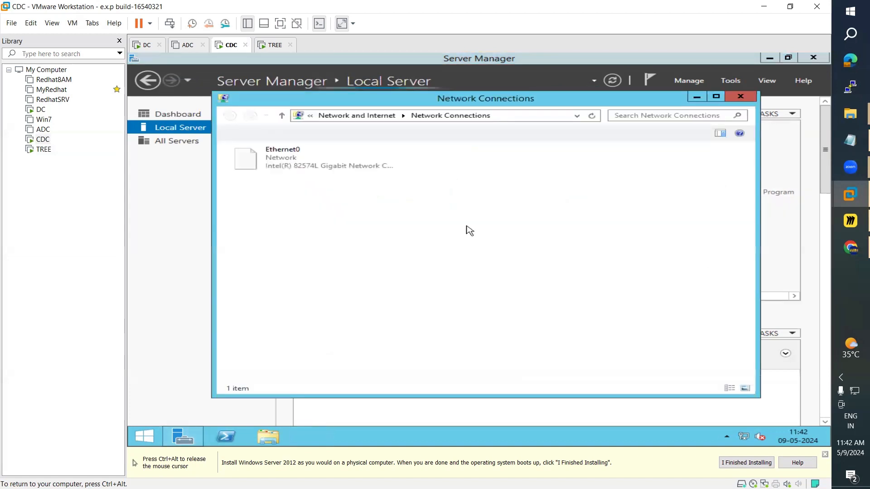
left_click(299, 165)
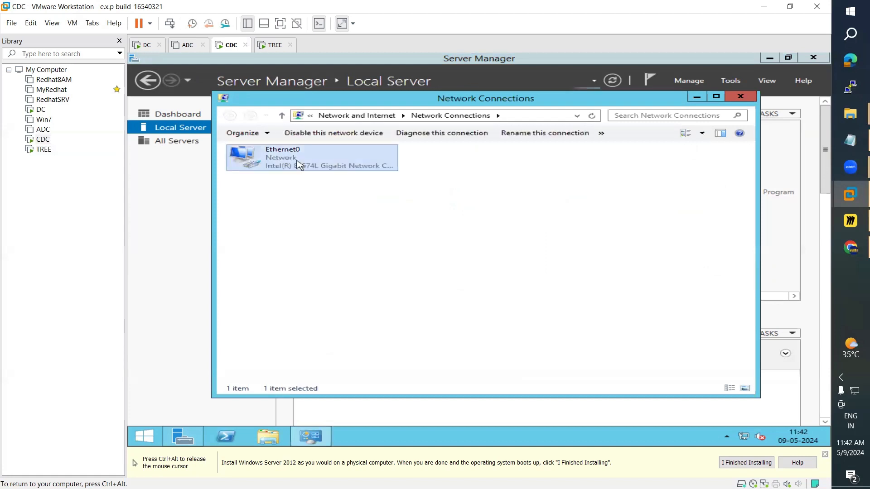
double_click(299, 166)
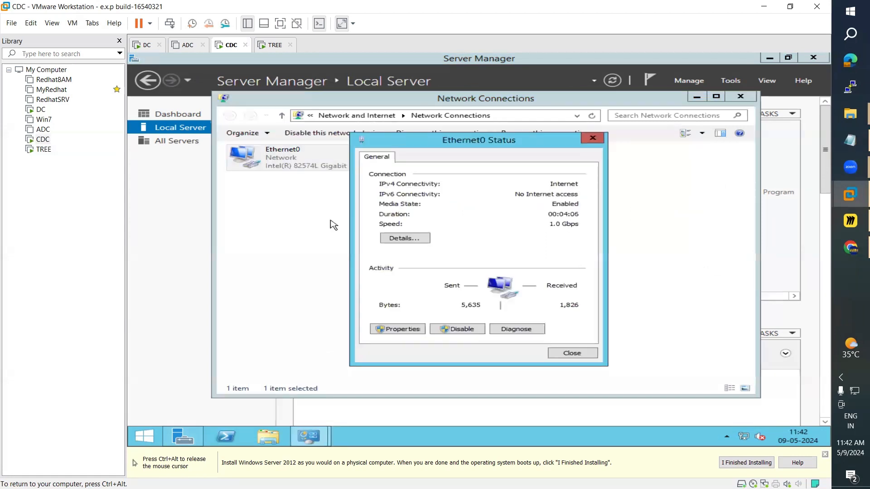
left_click(398, 329)
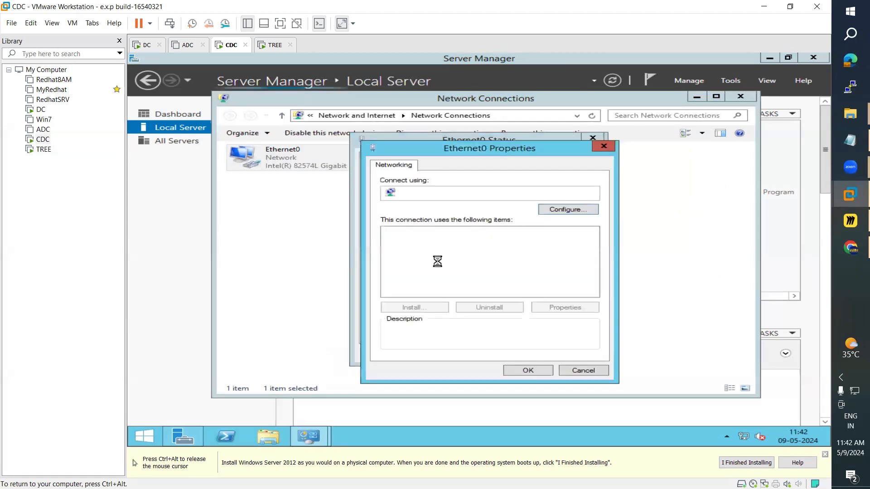
double_click(490, 292)
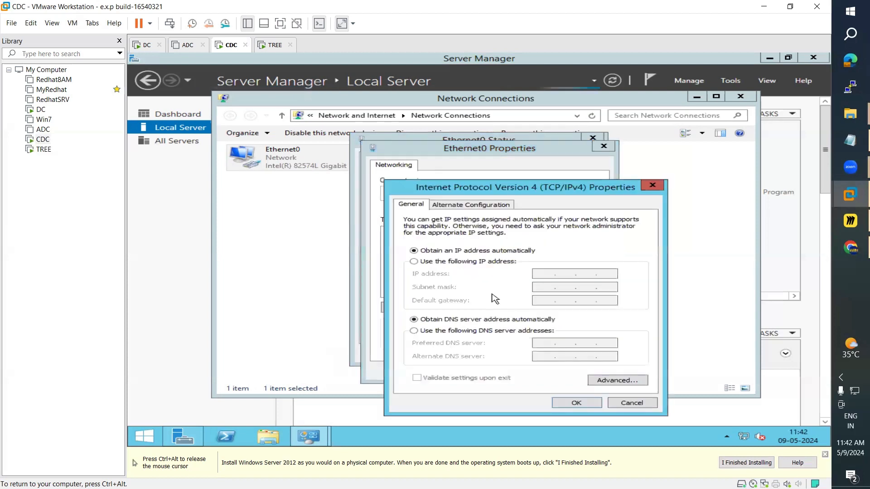
left_click(467, 261)
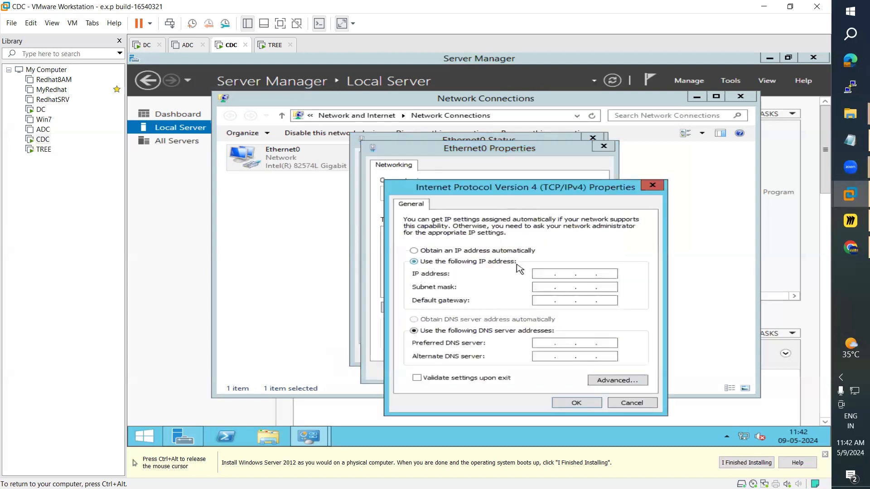
Step: Enter IP 192.168.223.12, mask 255.255.255.0, DNS 192.168.223.12 and 192.168.223.10
type("192 . 168 . ")
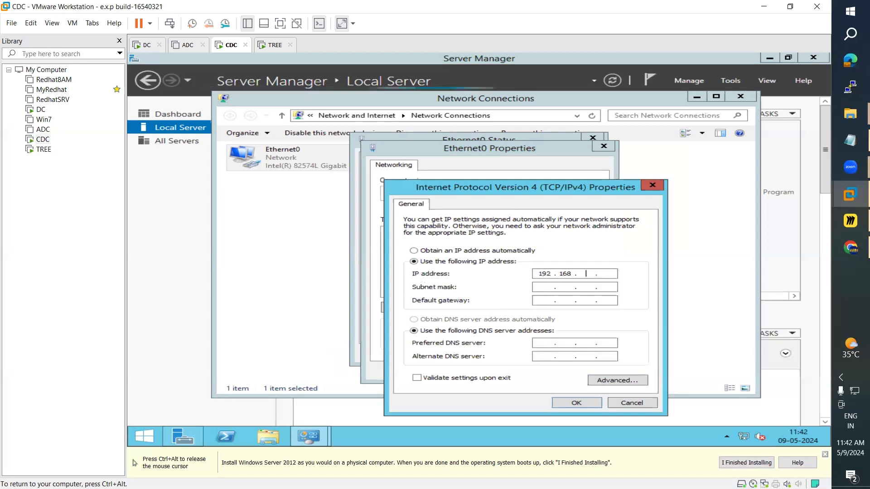
type("223 . 12")
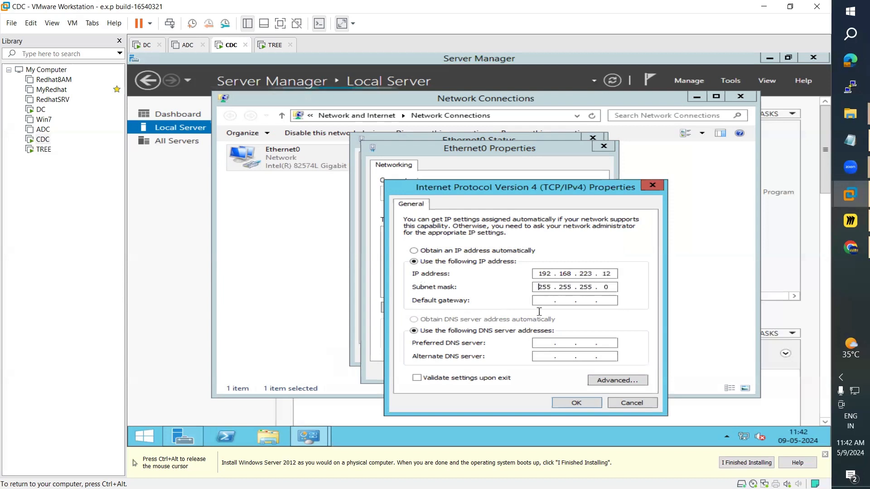
left_click(539, 344)
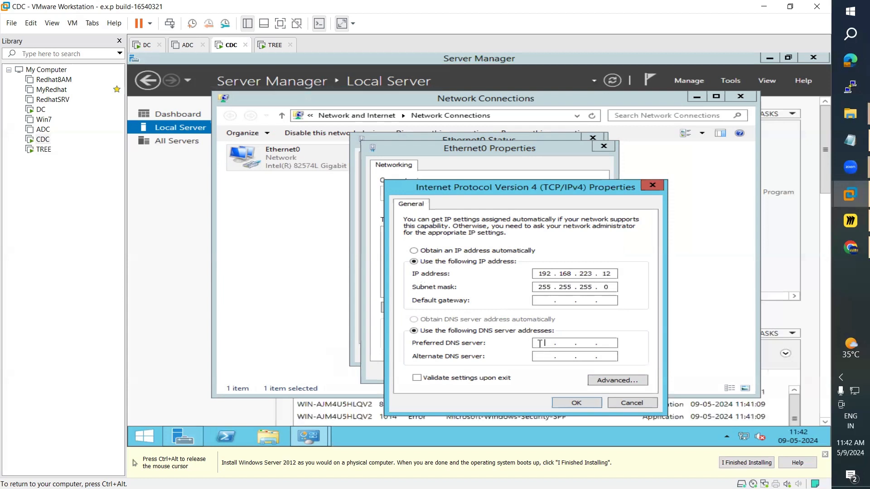
type("1")
type("29 . 1")
key("BackSpace")
key("BackSpace")
key("BackSpace")
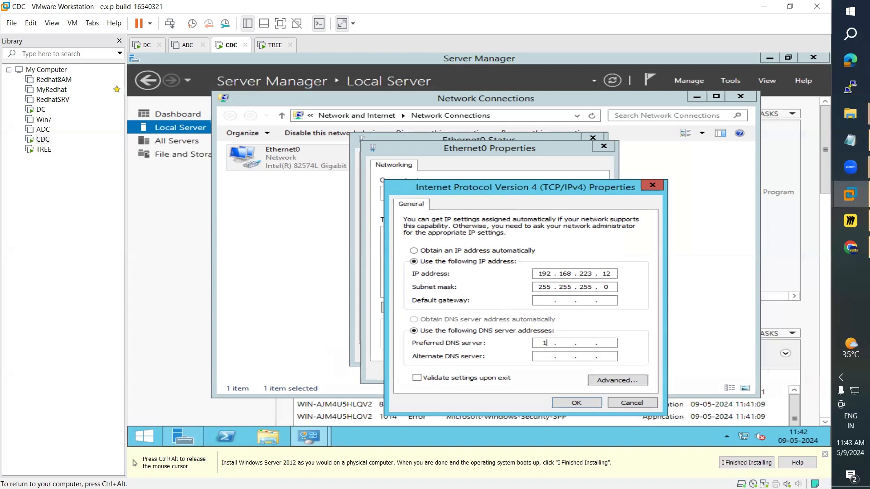
type("92 . 168 . 223 . 12")
key("Tab")
type("192 . 168 . 223 . 10")
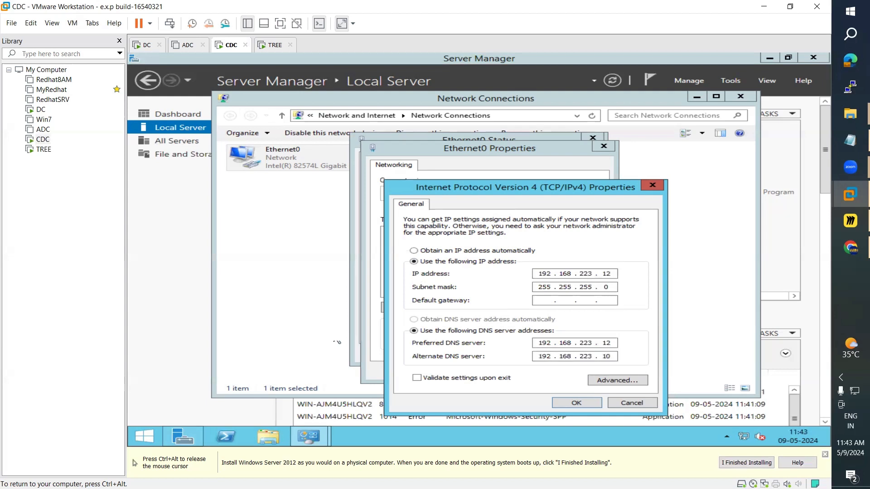
left_click(146, 44)
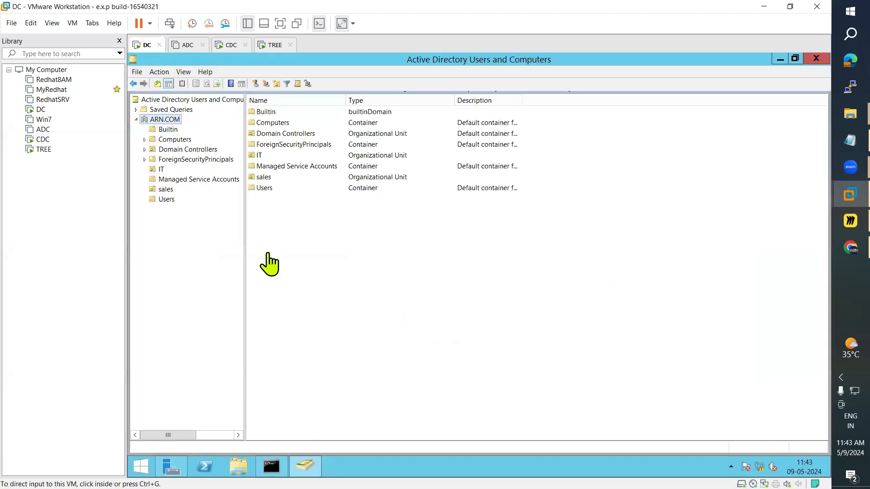
Step: On DC, bring Server Manager forward to confirm WIN-AD at 192.168.223.10
left_click(174, 470)
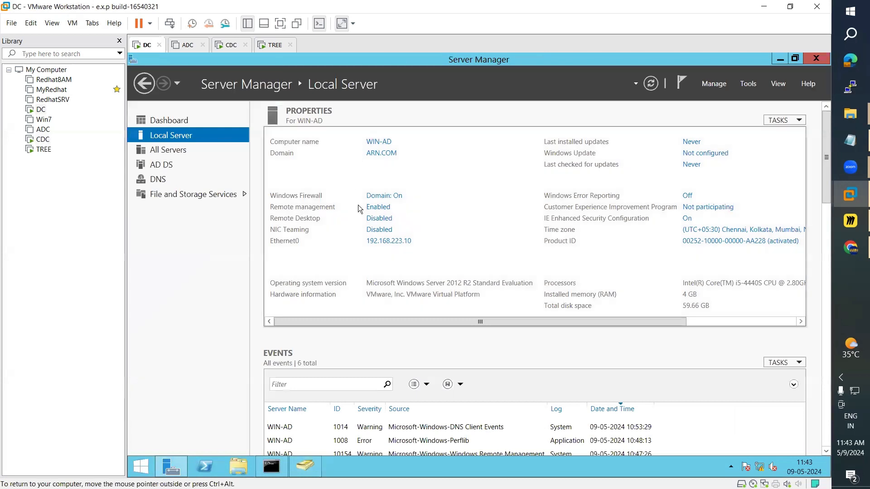
left_click(273, 45)
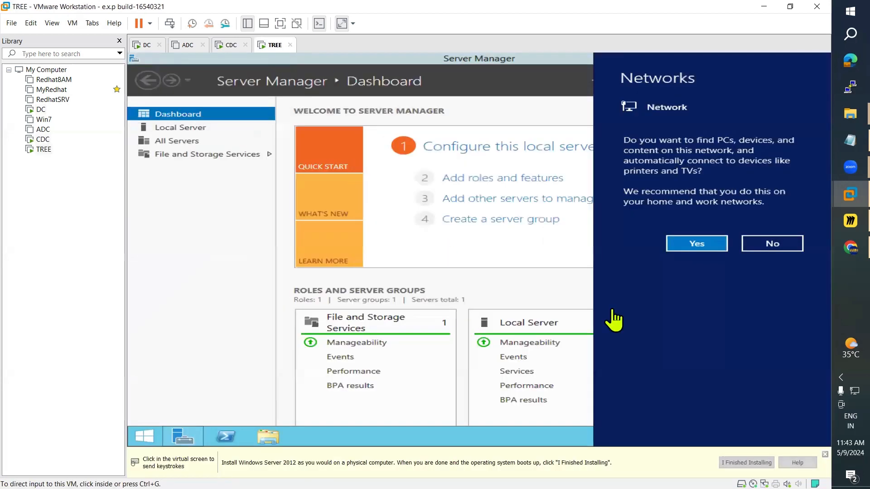
Step: Allow network discovery on TREE, then apply CDC's IPv4 and Ethernet0 settings
left_click(694, 246)
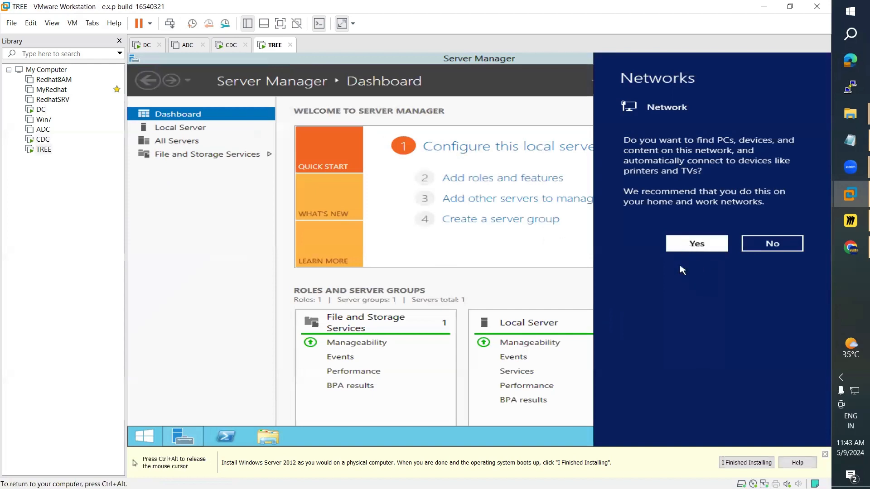
left_click(231, 45)
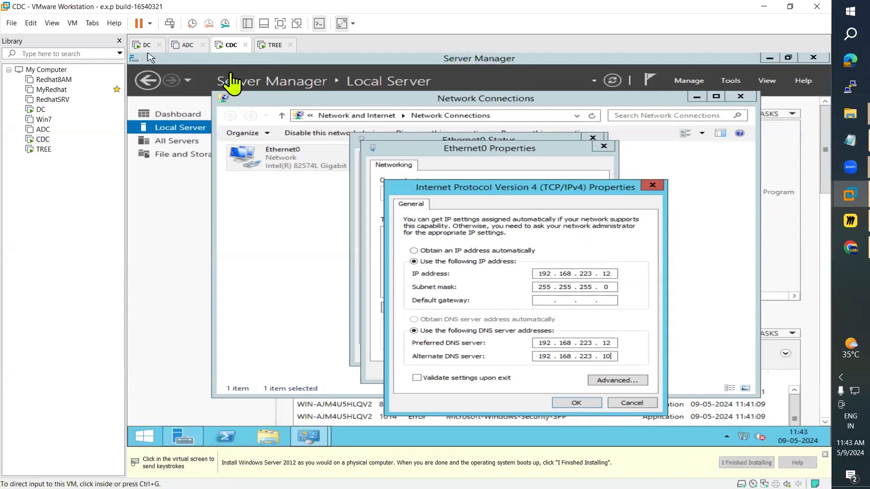
left_click(574, 403)
left_click(576, 402)
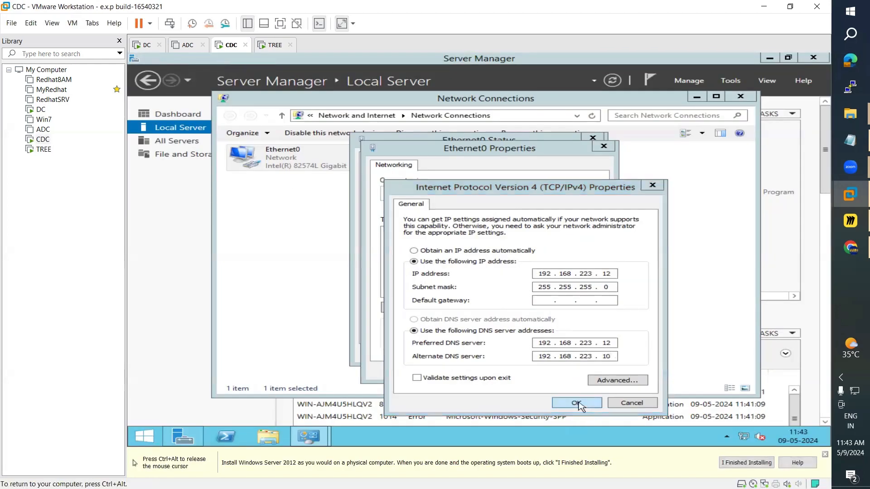
left_click(582, 406)
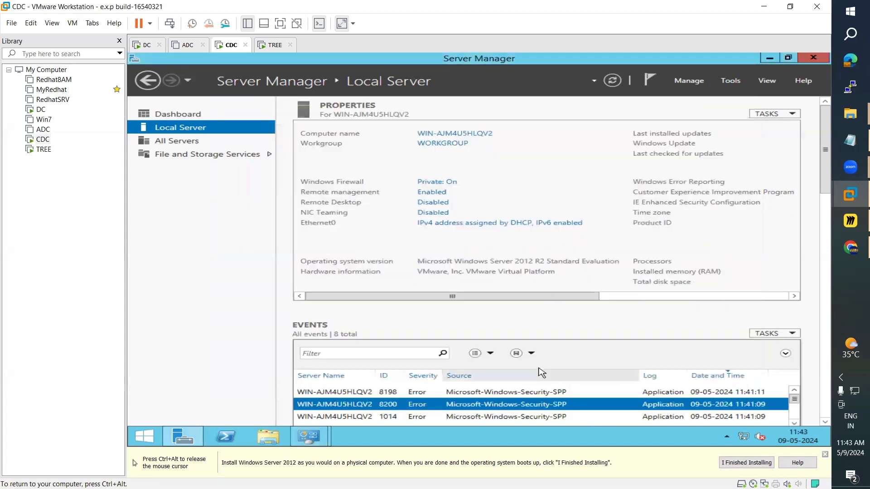
left_click(766, 60)
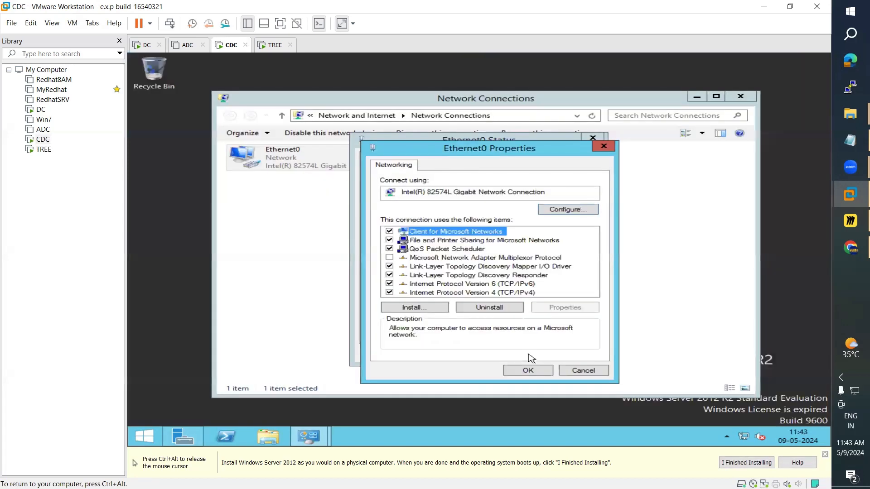
left_click(528, 370)
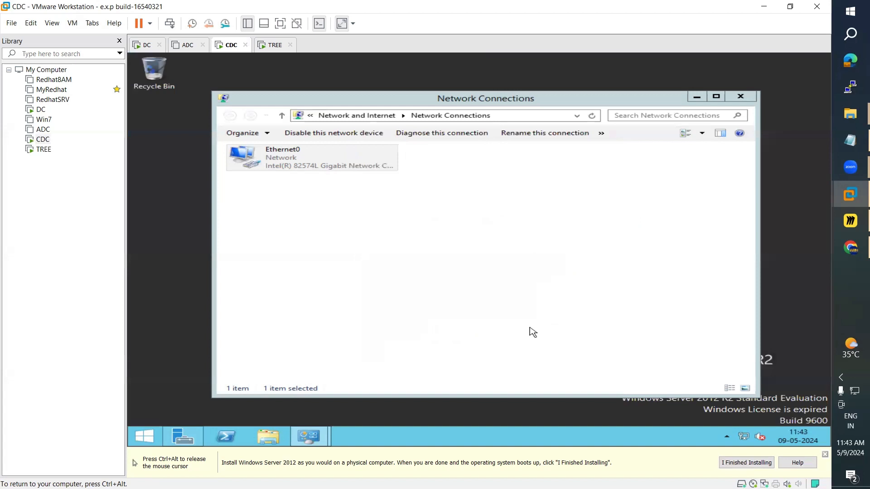
Step: Close CDC's Ethernet0 status and Network Connections windows
left_click(533, 332)
left_click(308, 437)
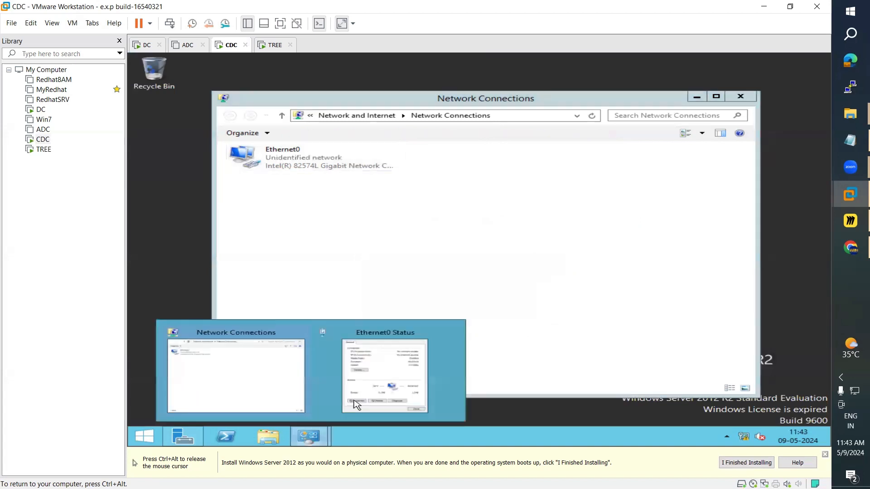
left_click(357, 404)
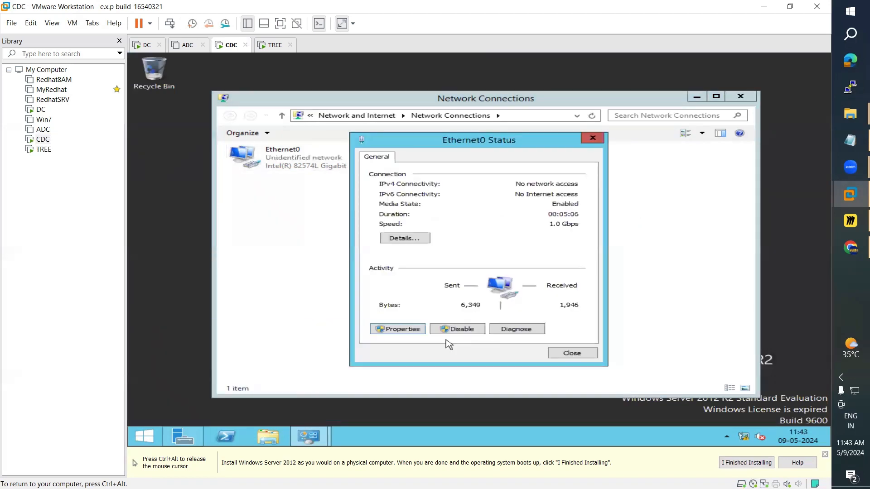
left_click(556, 355)
left_click(740, 96)
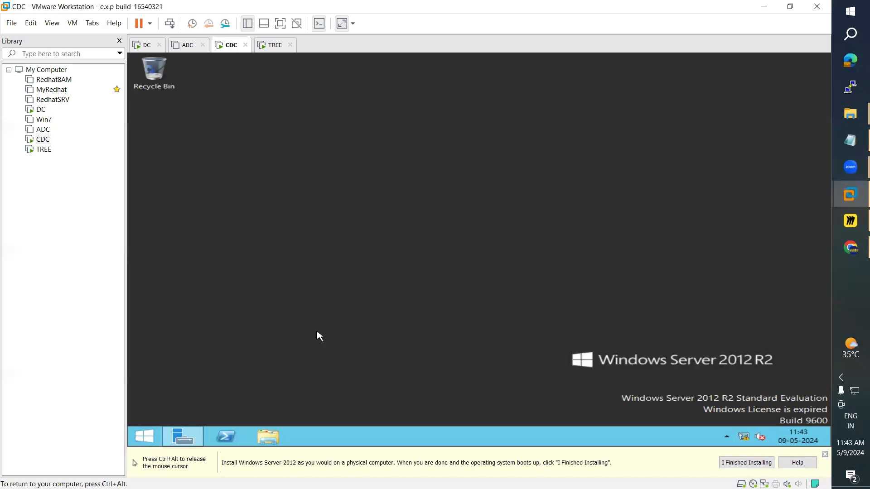
Step: Restart CDC with reason Hardware: Installation (Planned)
left_click(147, 442)
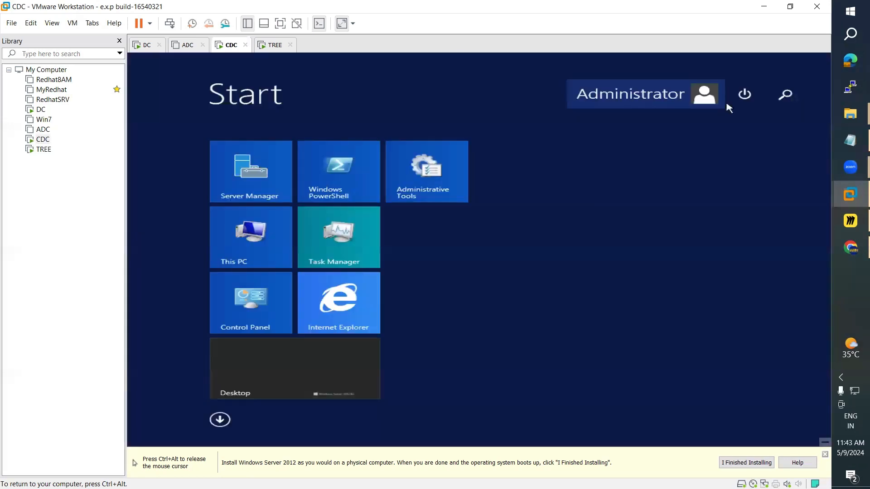
left_click(744, 94)
left_click(733, 121)
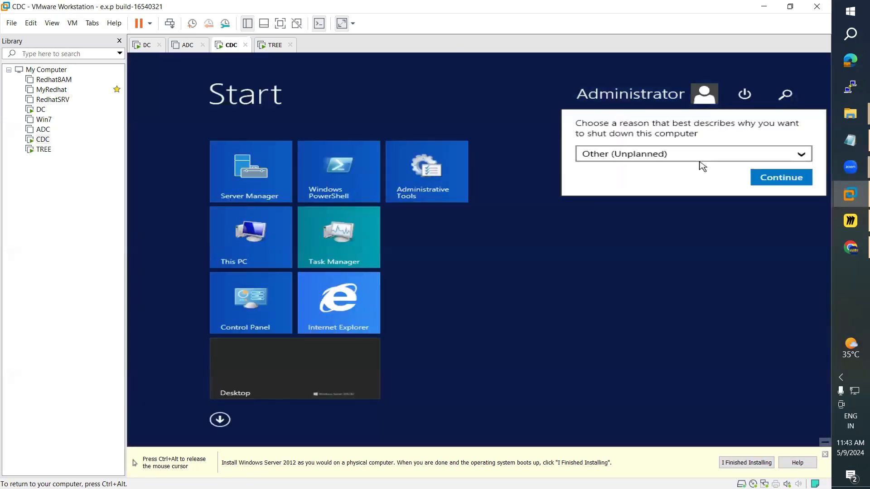
left_click(699, 159)
left_click(680, 256)
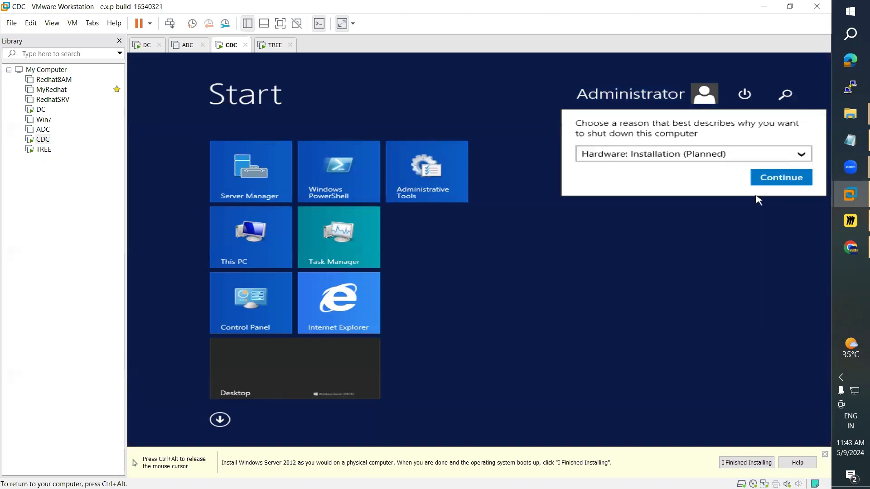
left_click(772, 181)
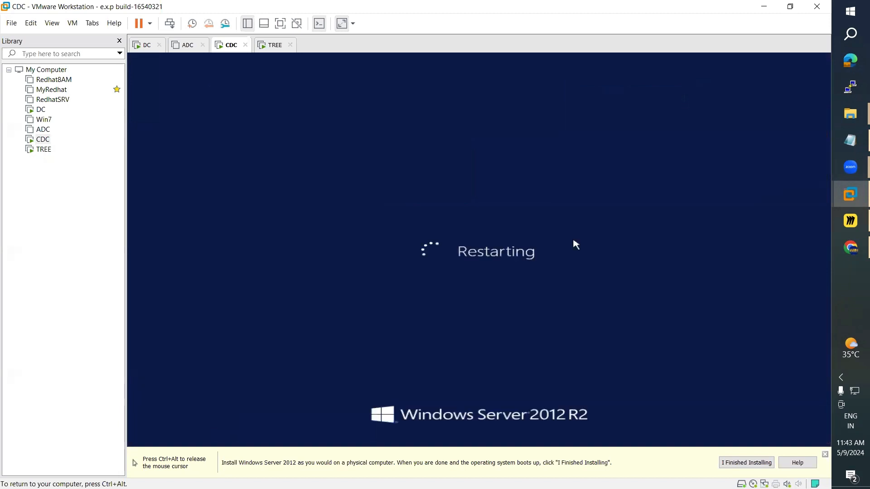
left_click(270, 46)
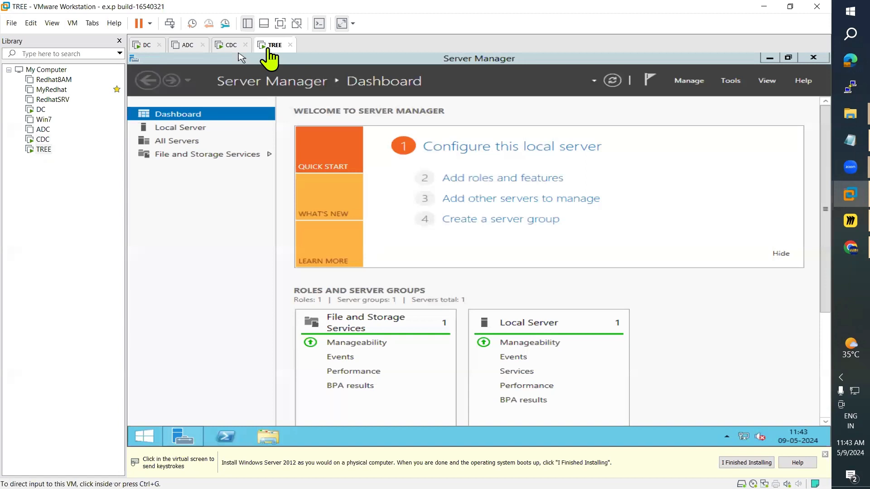
Step: On TREE, open Local Server and its System Properties
left_click(242, 58)
left_click(192, 131)
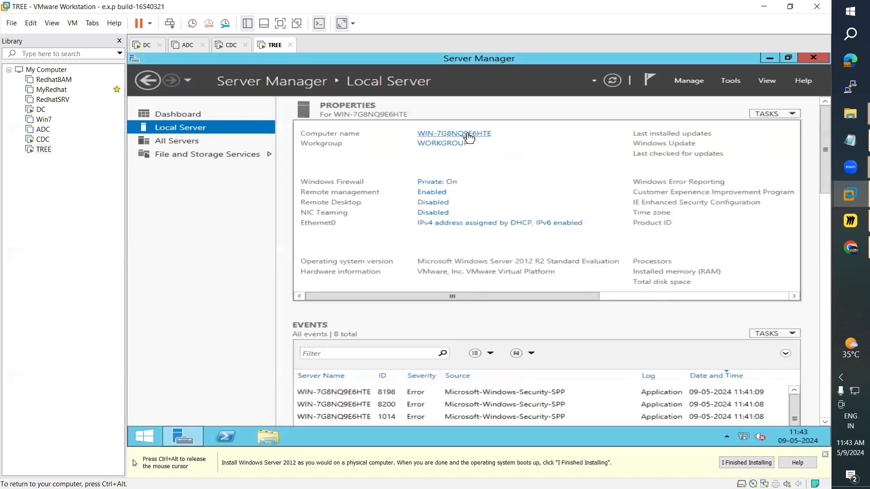
left_click(478, 135)
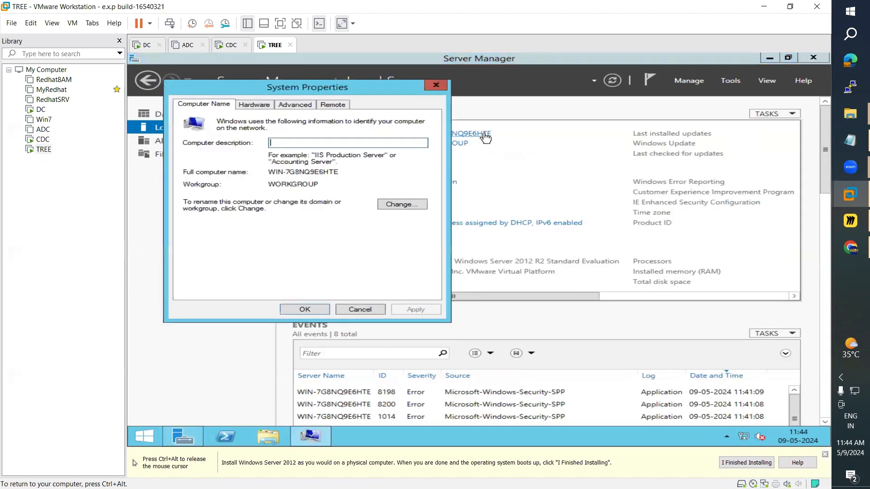
Step: Rename the TREE computer to WIN-TREE, acknowledge the restart notice and choose Restart Later
left_click(411, 207)
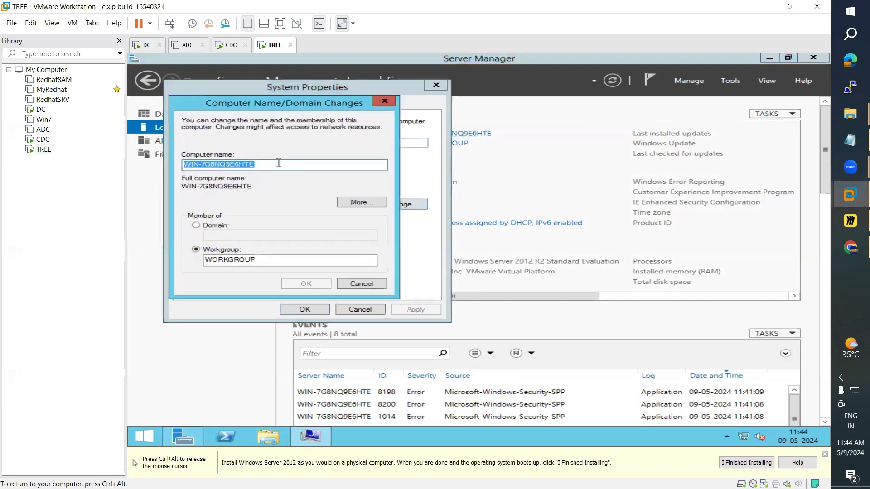
left_click(279, 163)
key("BackSpace")
key("BackSpace")
key("BackSpace")
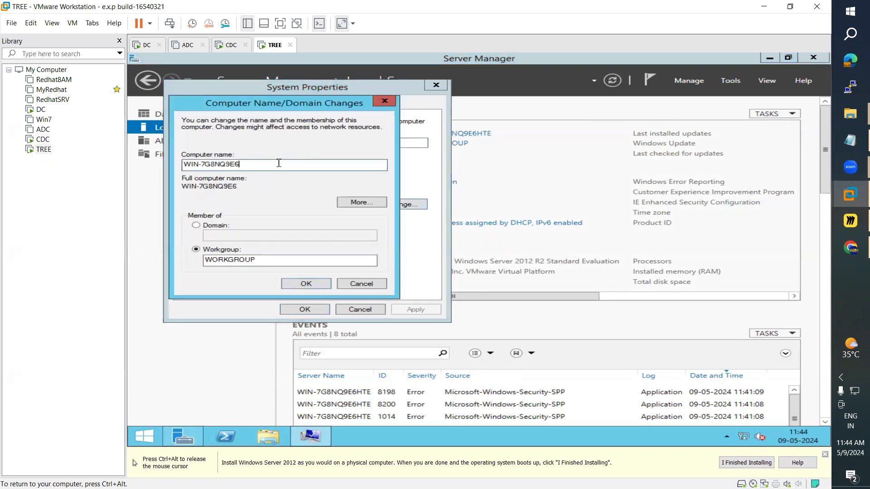
key("BackSpace")
key("BackSpace")
key("BackSpace")
key("BackSpace")
key("BackSpace")
key("BackSpace")
key("BackSpace")
key("BackSpace")
type("T")
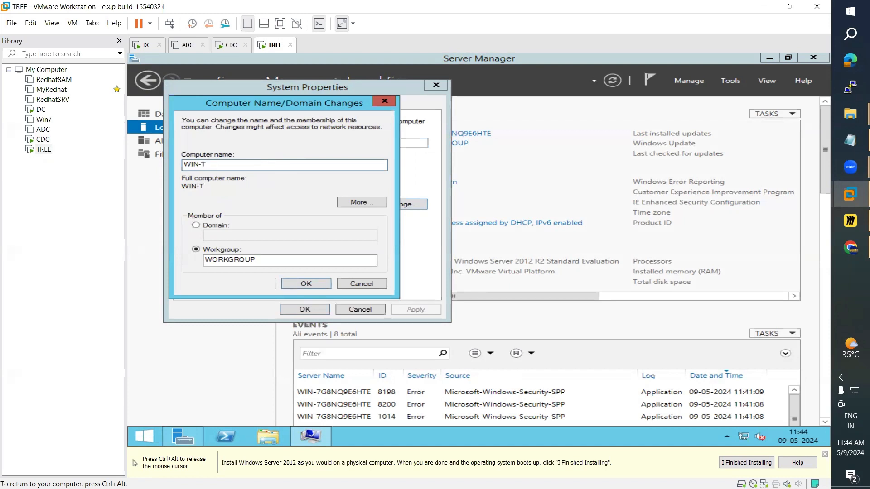
key("BackSpace")
key("BackSpace")
key("BackSpace")
key("BackSpace")
key("BackSpace")
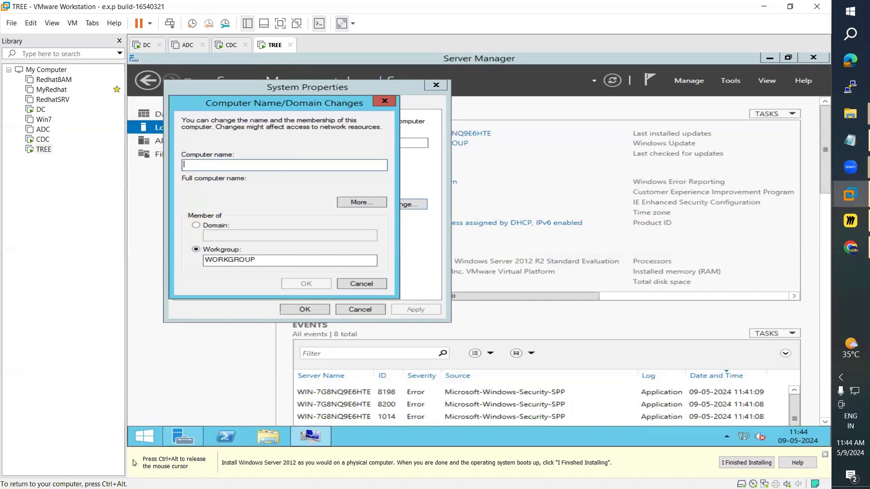
type("WIN")
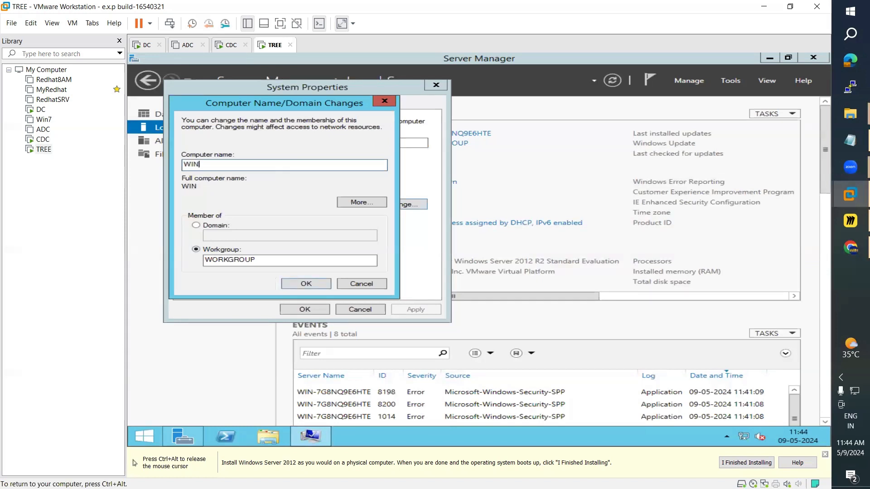
type("-TREE")
left_click(306, 286)
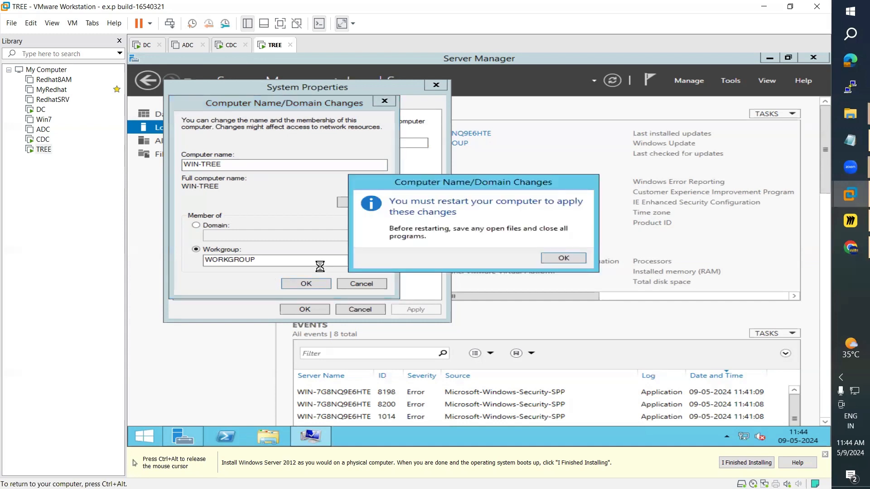
left_click(564, 257)
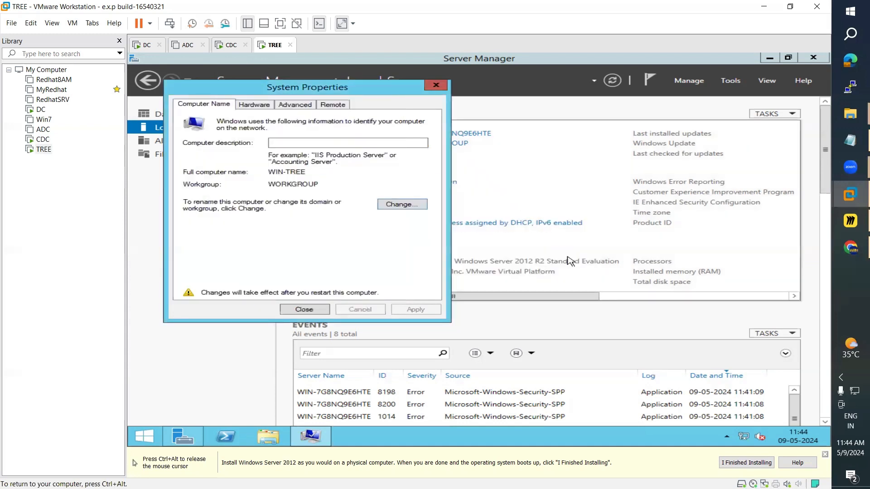
left_click(304, 309)
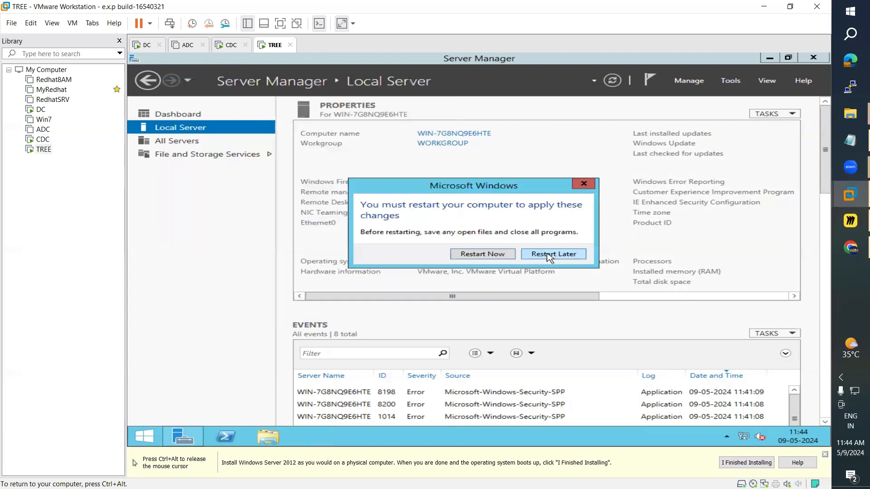
left_click(550, 258)
Step: Open TREE's Ethernet0 IPv4 properties and switch to a manually assigned IP address
left_click(459, 222)
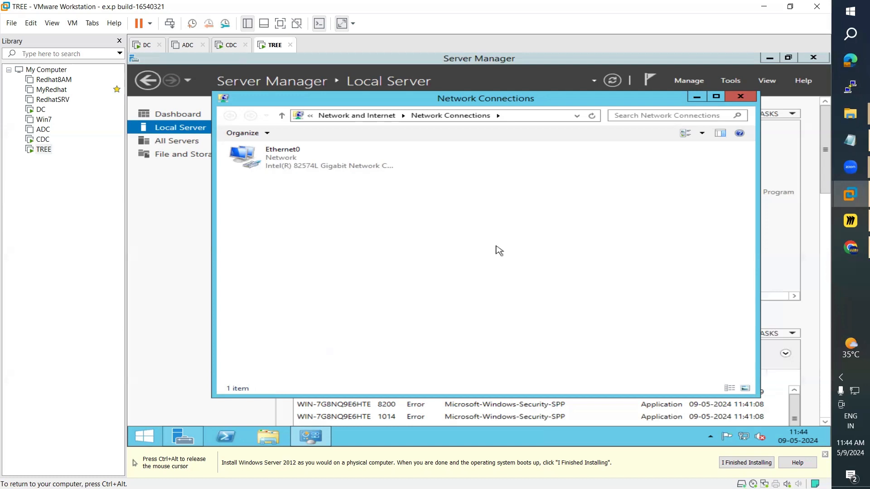
double_click(298, 170)
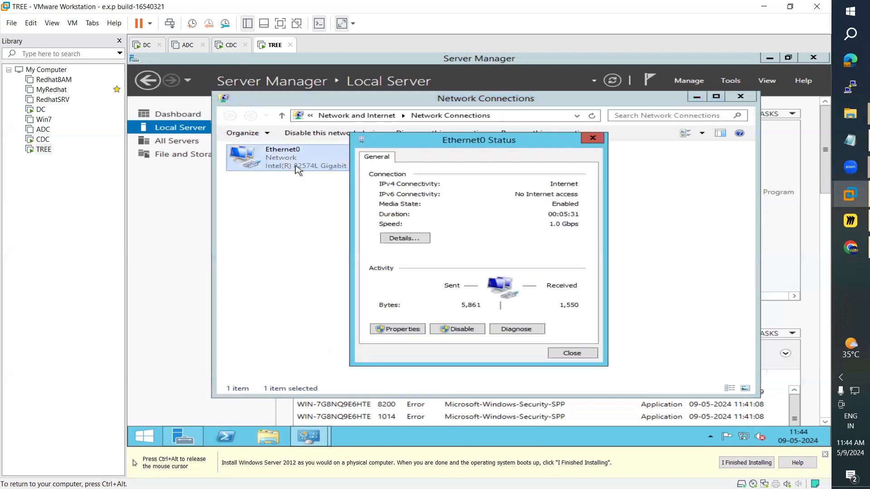
left_click(404, 329)
left_click(446, 292)
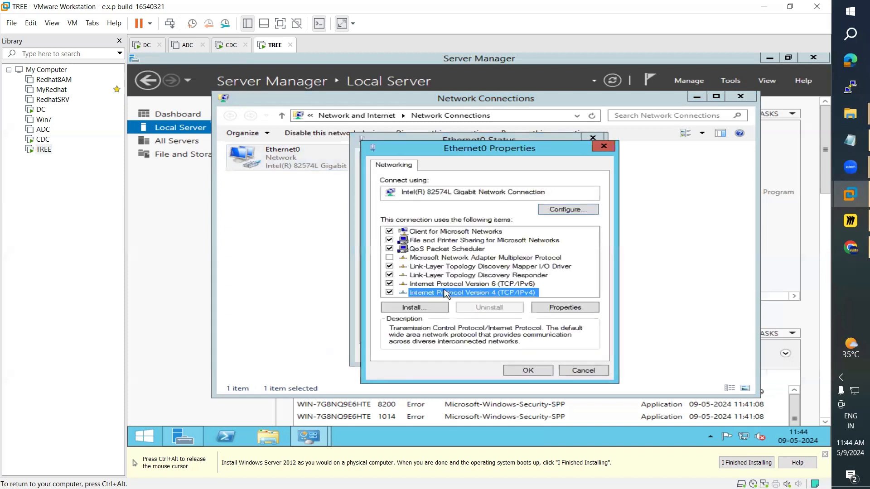
double_click(446, 293)
left_click(481, 262)
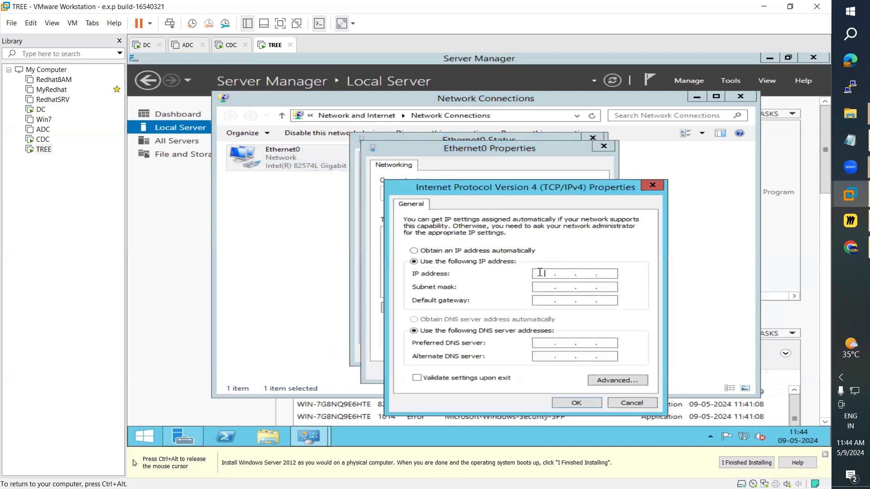
Step: Apply IP 192.168.223.15, mask 255.255.255.0, DNS 192.168.223.15 and 192.168.223.10
type("192 . 168 . 223 . 15")
key("Tab")
key("Tab")
key("Tab")
key("Tab")
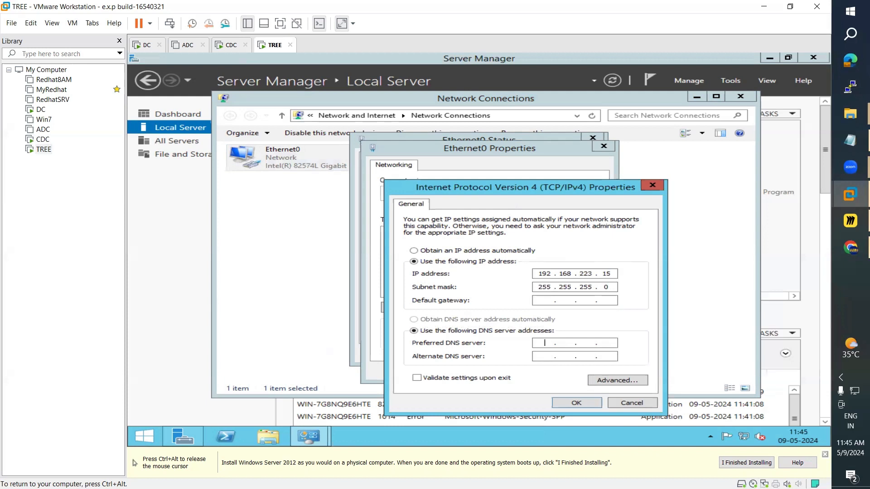
type("18")
key("BackSpace")
type("91 . ")
type("68")
key("BackSpace")
key("BackSpace")
key("BackSpace")
key("BackSpace")
key("BackSpace")
type("192 . 168 . 223 . 15")
key("Tab")
type("192 . 168 . 223 . 10")
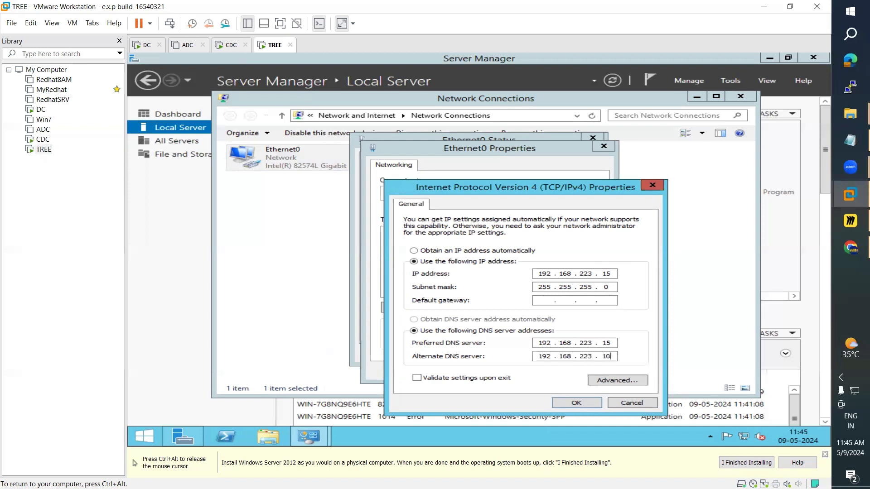
left_click(581, 404)
left_click(547, 370)
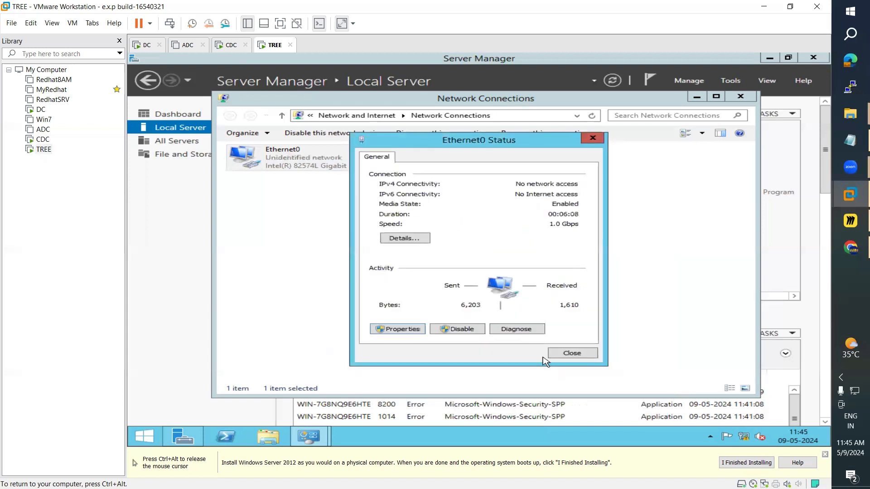
left_click(570, 354)
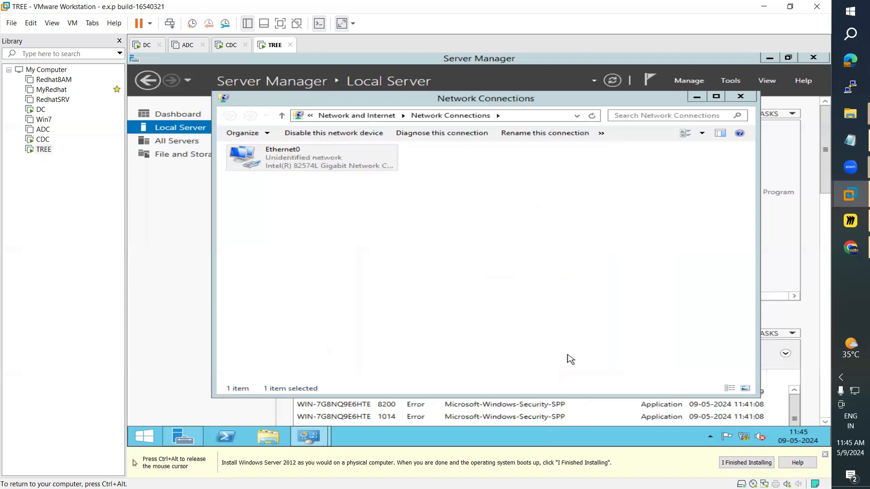
Step: Restart TREE with reason Hardware: Installation (Planned)
left_click(153, 432)
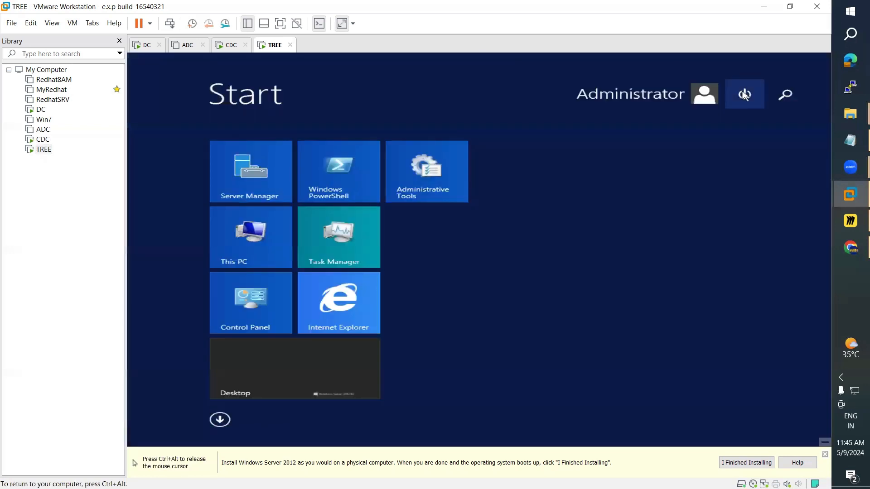
left_click(745, 95)
left_click(723, 152)
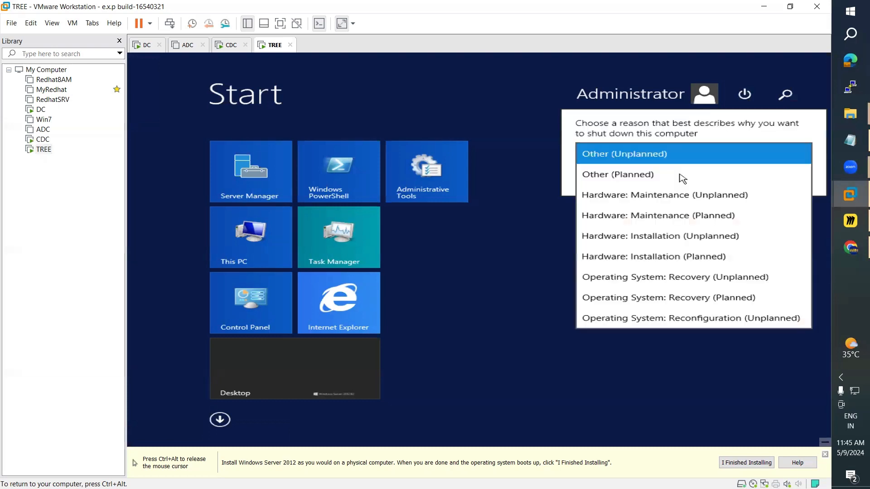
left_click(734, 256)
left_click(786, 177)
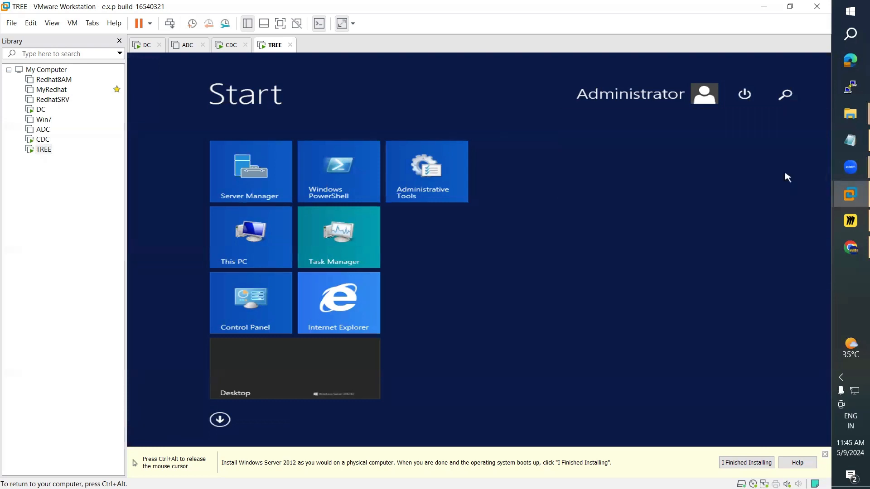
left_click(226, 45)
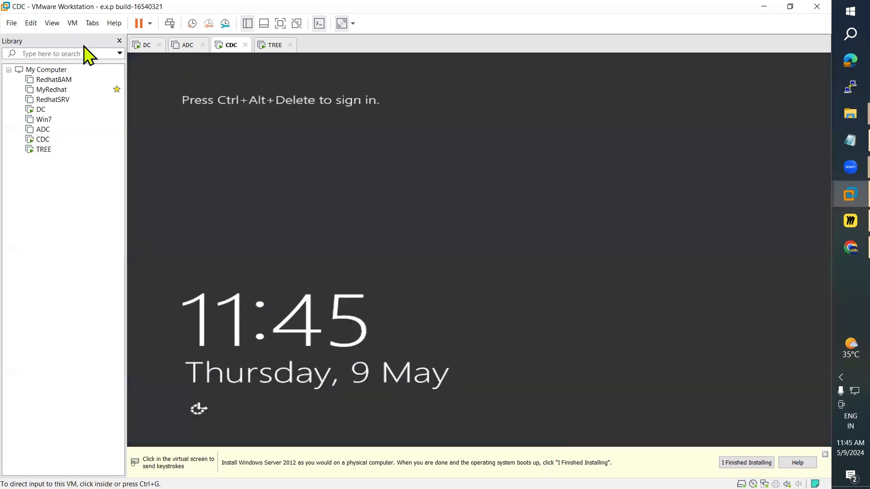
Step: Send Ctrl+Alt+Del to CDC and sign in as Administrator with its password
left_click(72, 23)
left_click(108, 74)
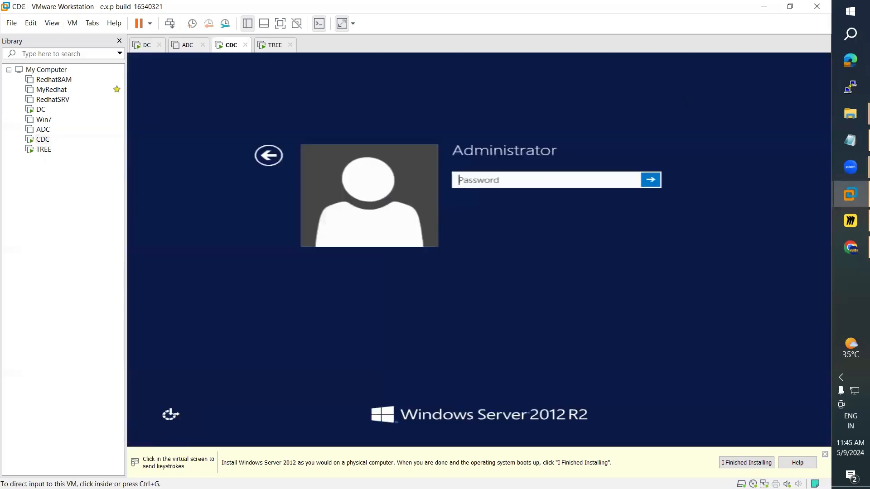
left_click(465, 180)
type("***")
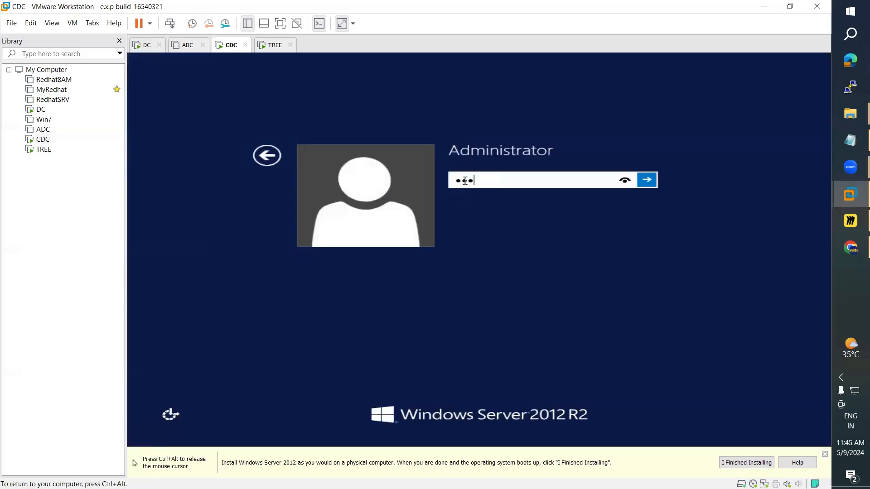
type("****")
key("Return")
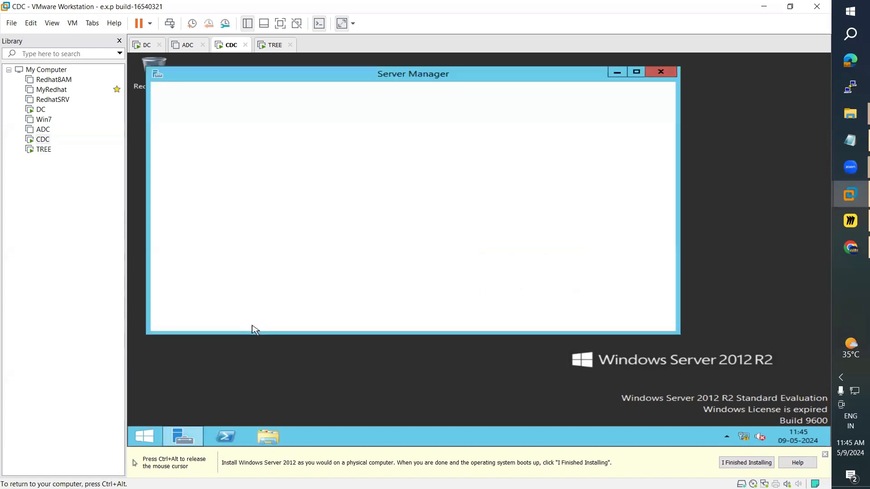
Step: Run net accounts in an administrator Command Prompt to confirm CDC's computer role is SERVER, then minimize it
left_click(636, 74)
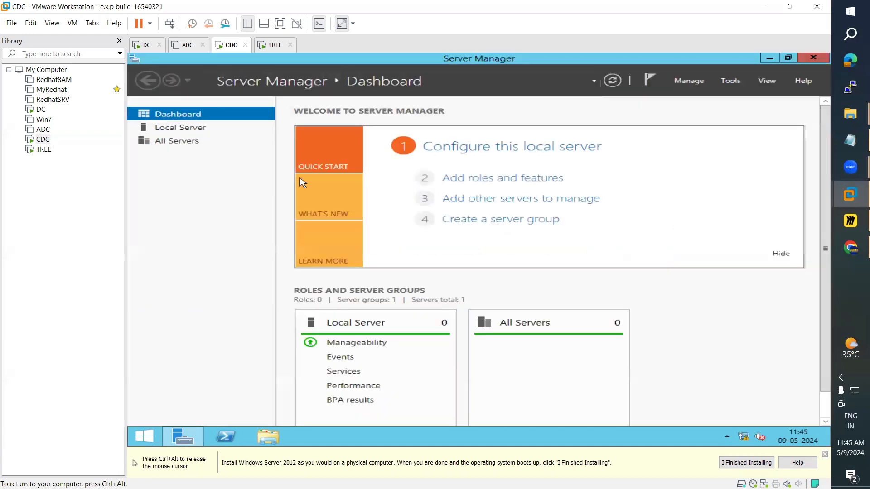
left_click(192, 131)
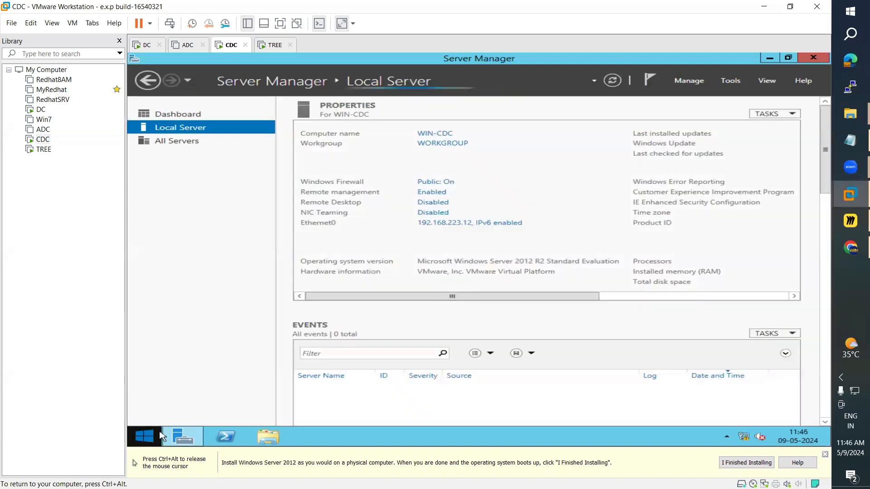
left_click(144, 436)
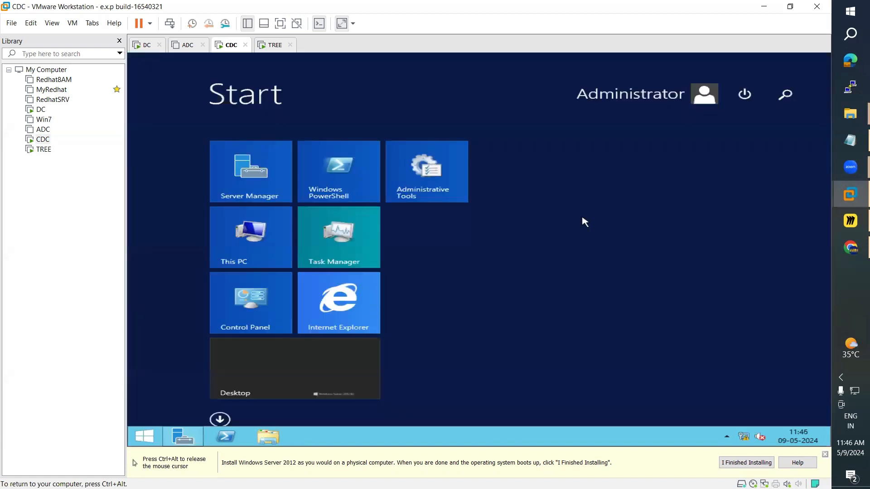
left_click(780, 108)
type("c")
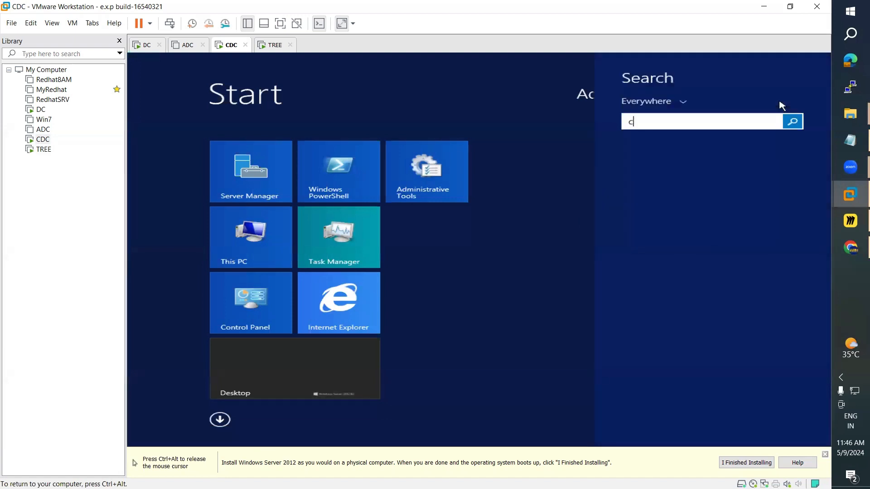
type("ommand Prompt")
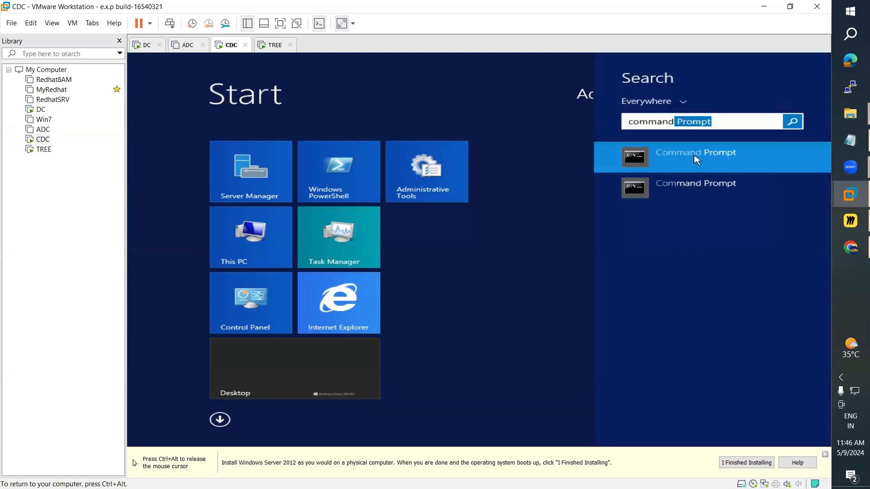
left_click(697, 160)
type("ne")
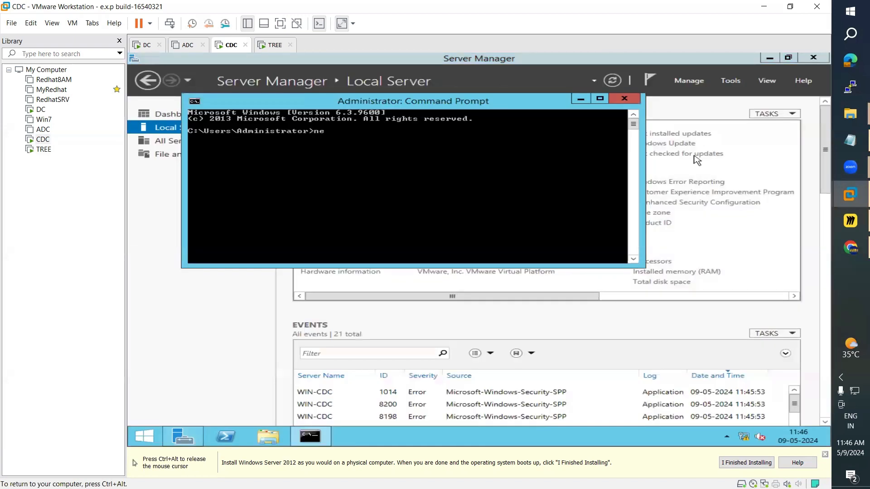
type("t accounts")
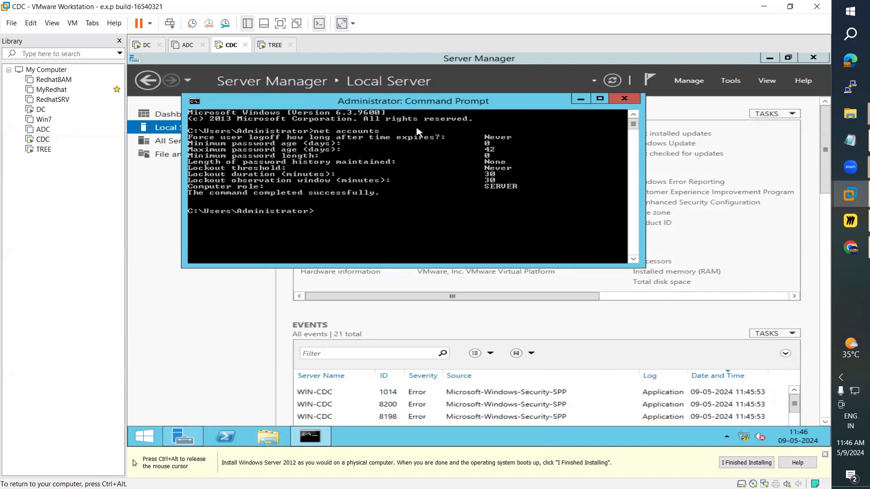
left_click(581, 99)
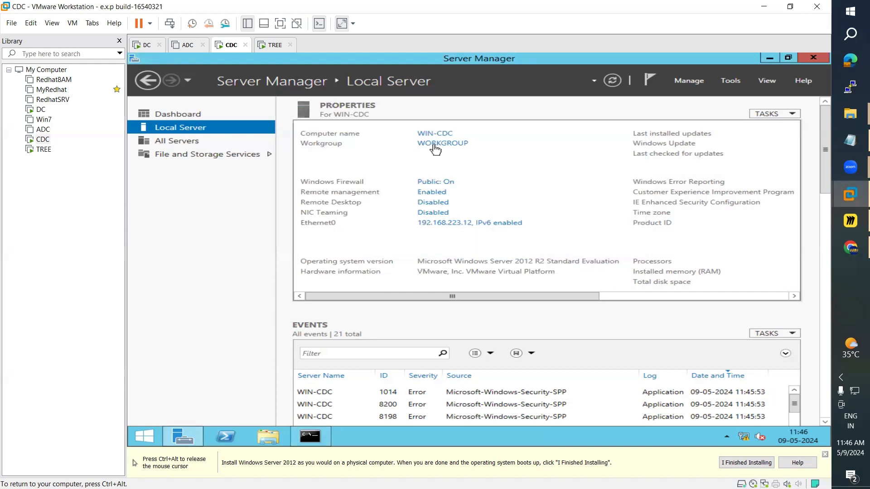
left_click(139, 49)
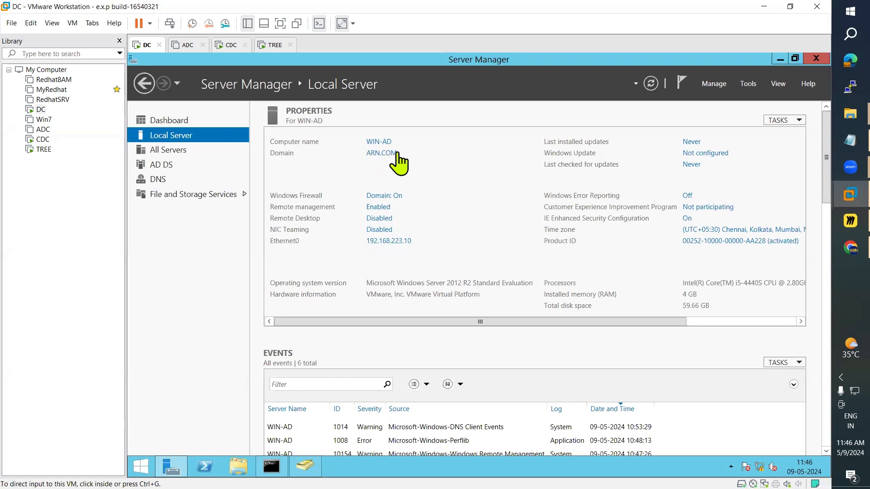
left_click(364, 153)
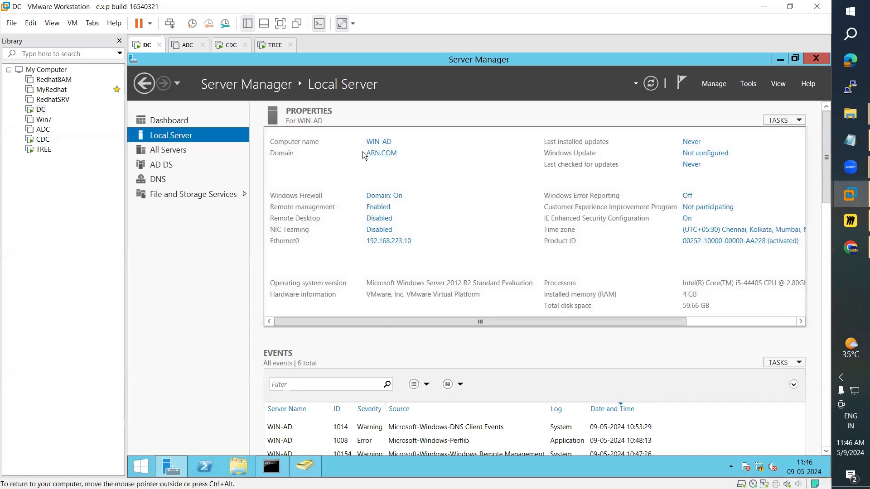
left_click(231, 45)
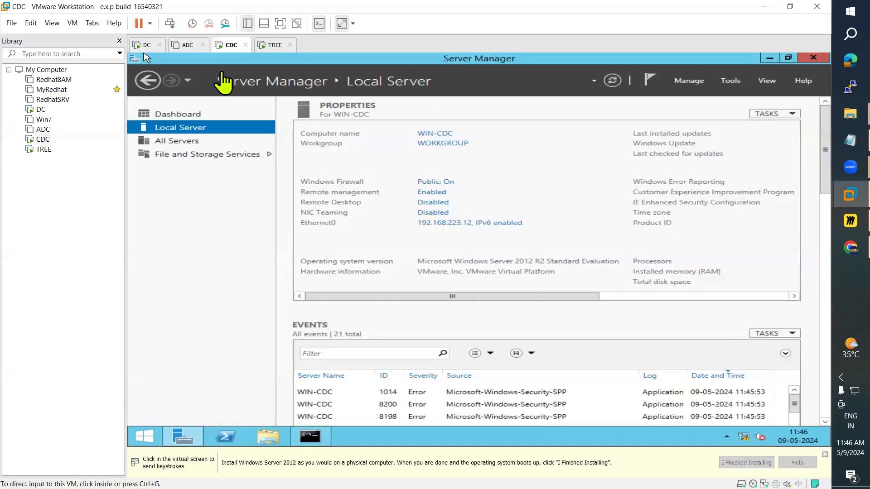
Step: Start the Add Roles and Features wizard with role-based installation on the local CDC server
left_click(189, 120)
left_click(187, 117)
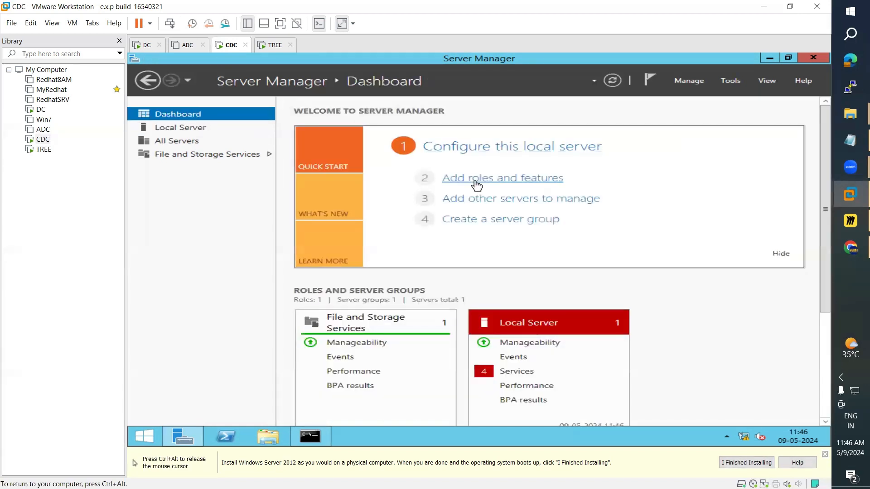
left_click(476, 188)
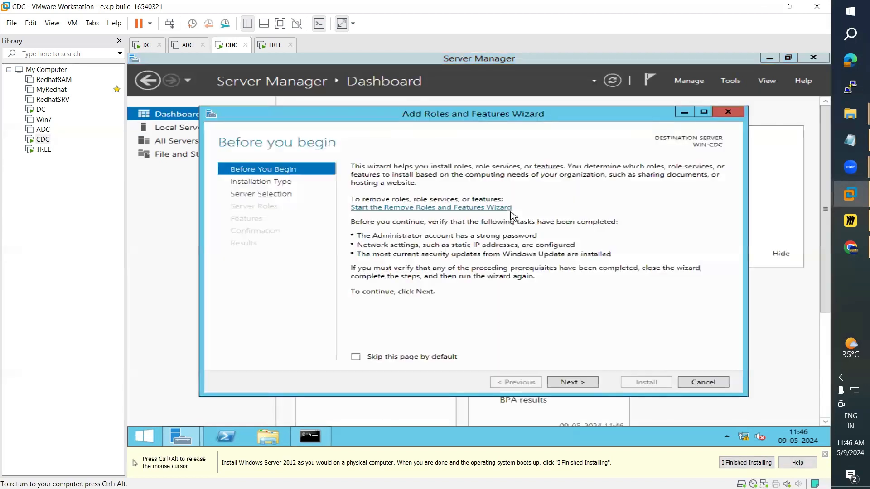
left_click(578, 383)
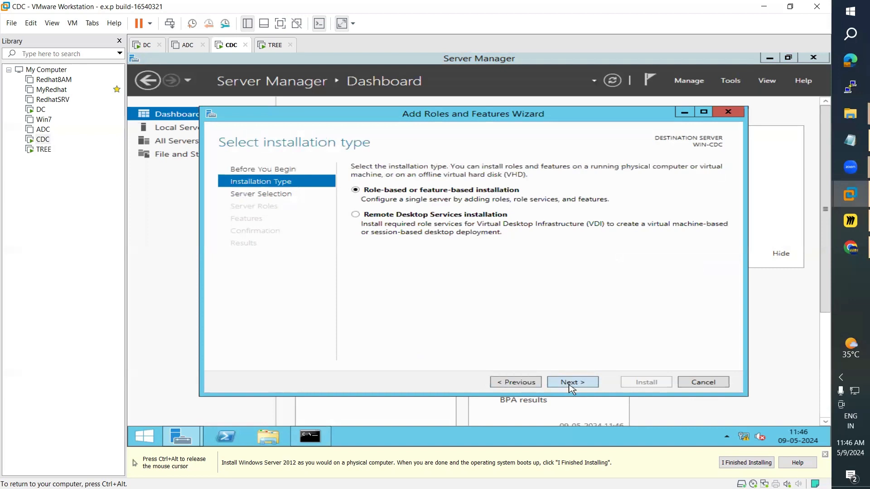
left_click(568, 384)
left_click(571, 385)
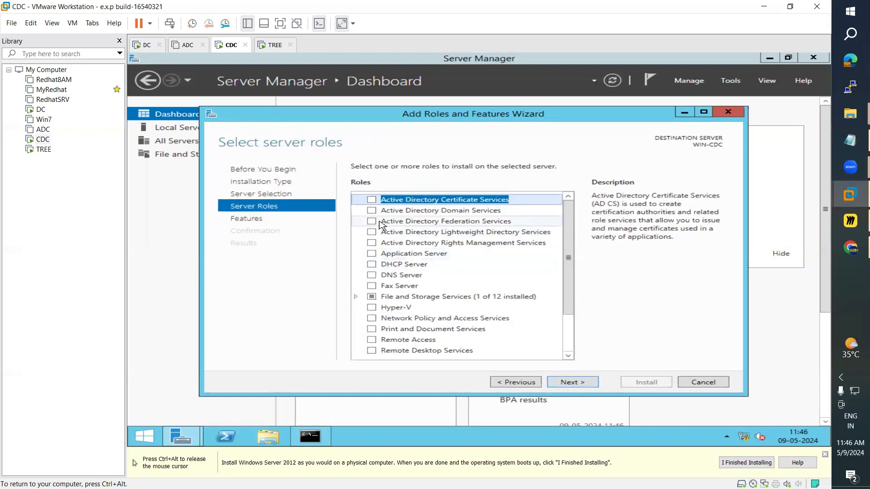
Step: Select Active Directory Domain Services with its required management features and continue to confirmation
left_click(372, 211)
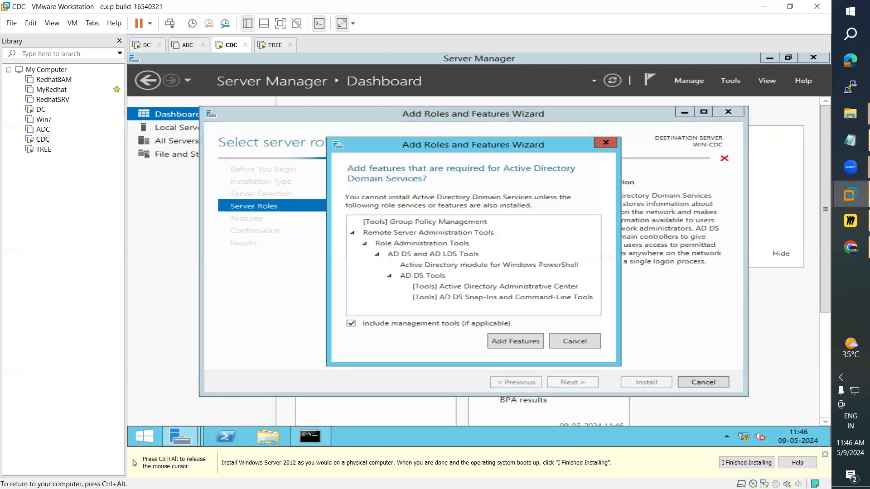
left_click(528, 345)
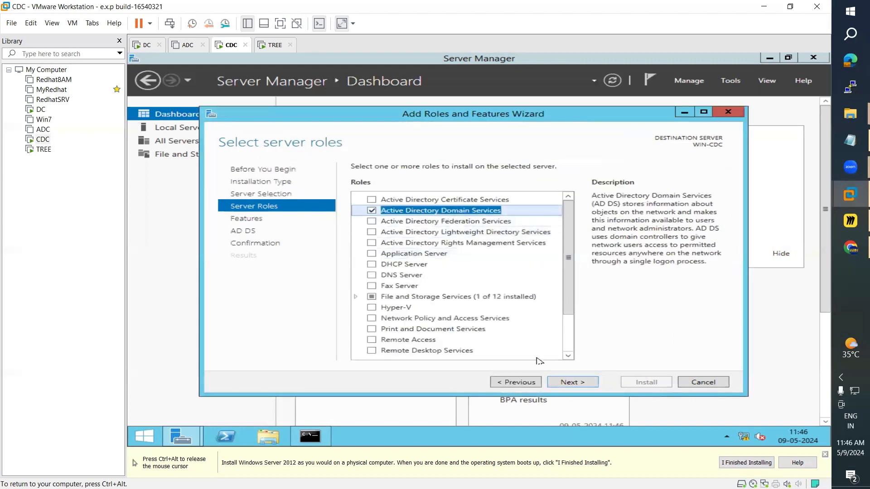
left_click(571, 388)
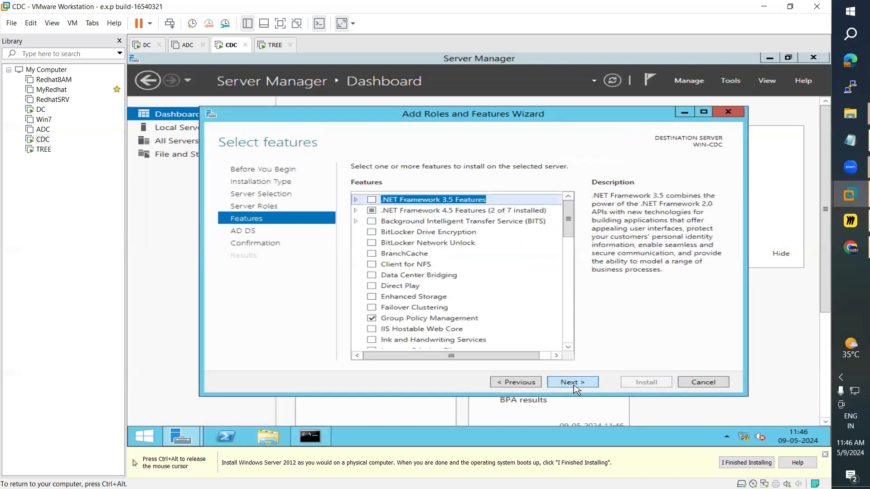
left_click(574, 386)
left_click(573, 383)
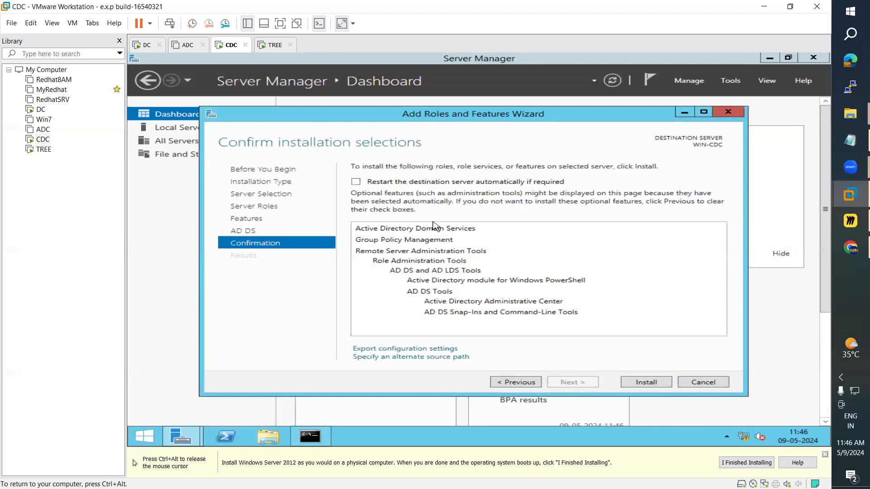
Step: Allow automatic restarts and begin the AD DS installation
left_click(356, 182)
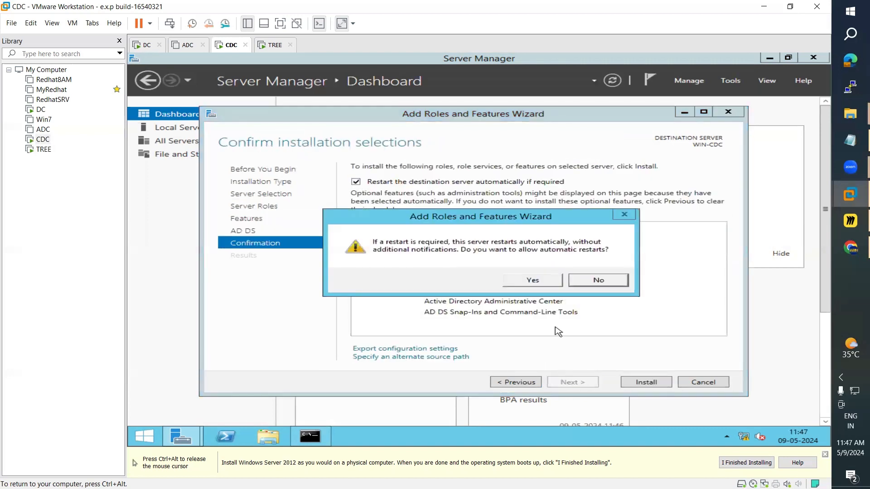
left_click(533, 280)
left_click(646, 383)
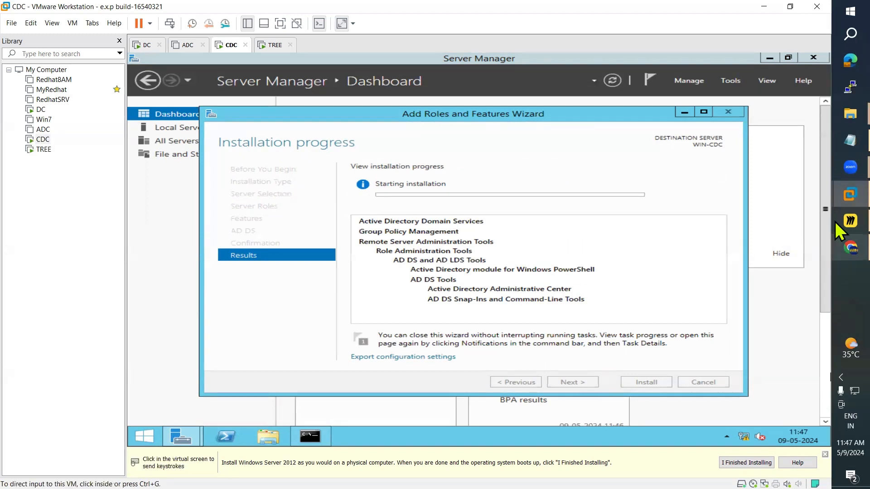
left_click(848, 221)
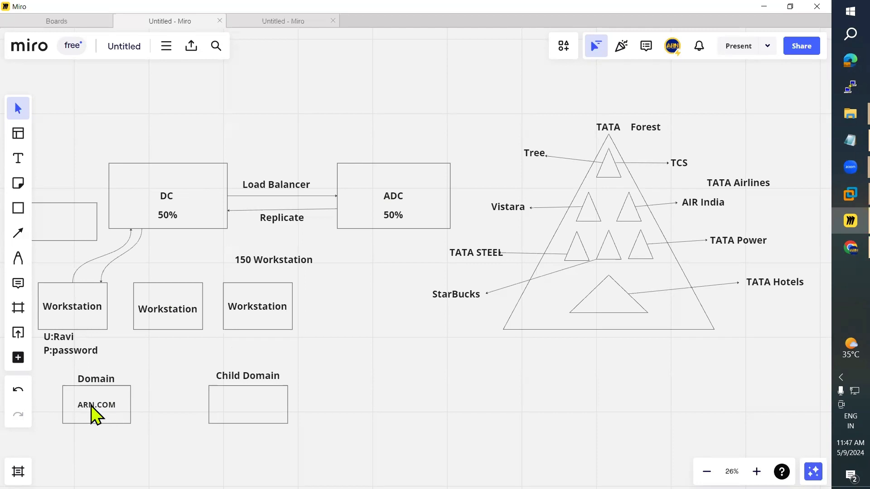
Step: Add a 'Server' text label above the DC box
left_click(19, 159)
left_click(158, 154)
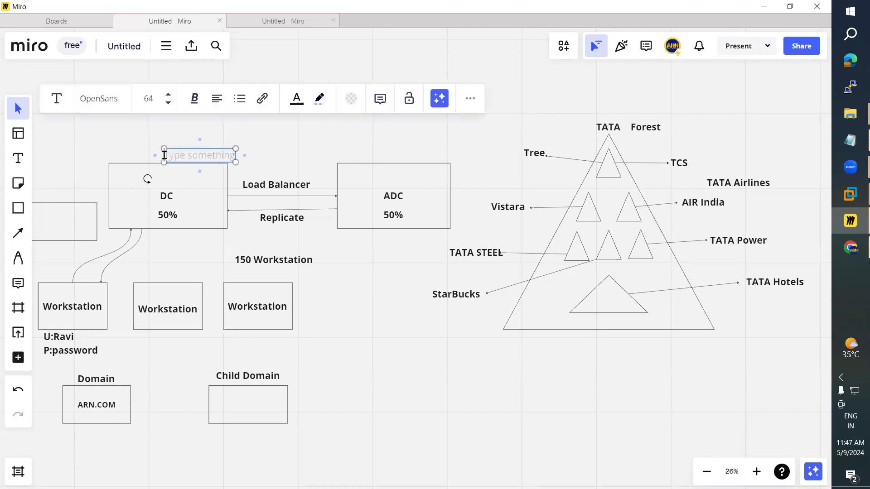
type("Servers")
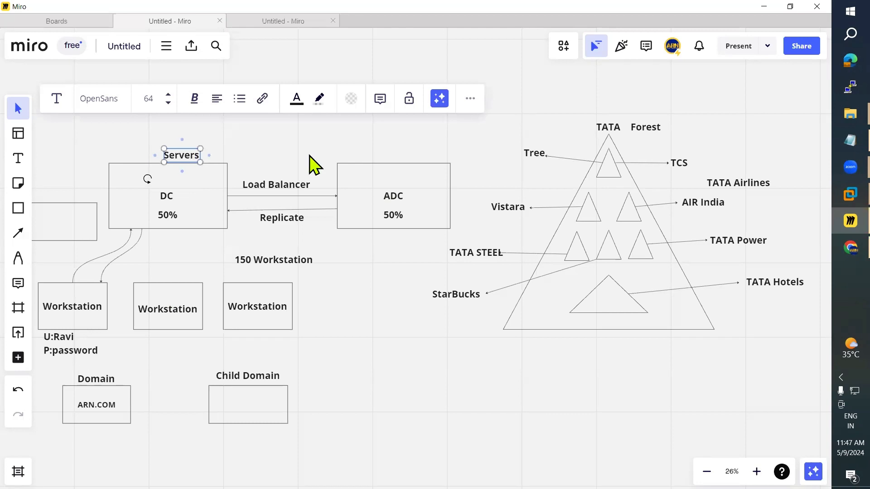
key("BackSpace")
key("Escape")
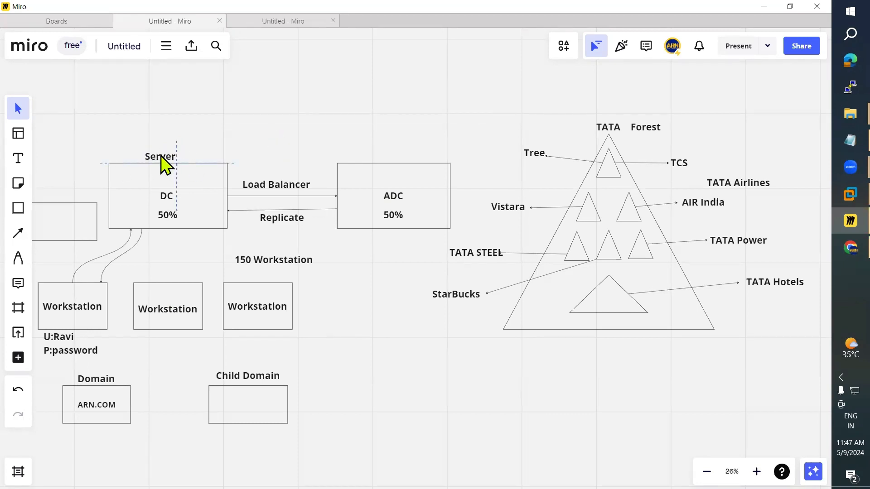
Step: Paste a copy of the Server label and position it above the ADC box
left_click(161, 160)
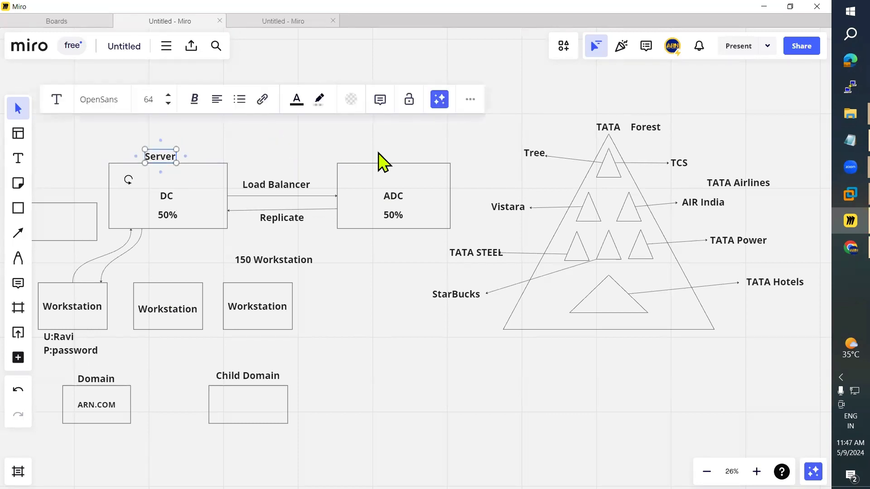
key("ctrl+v")
left_click_drag(381, 153, 395, 154)
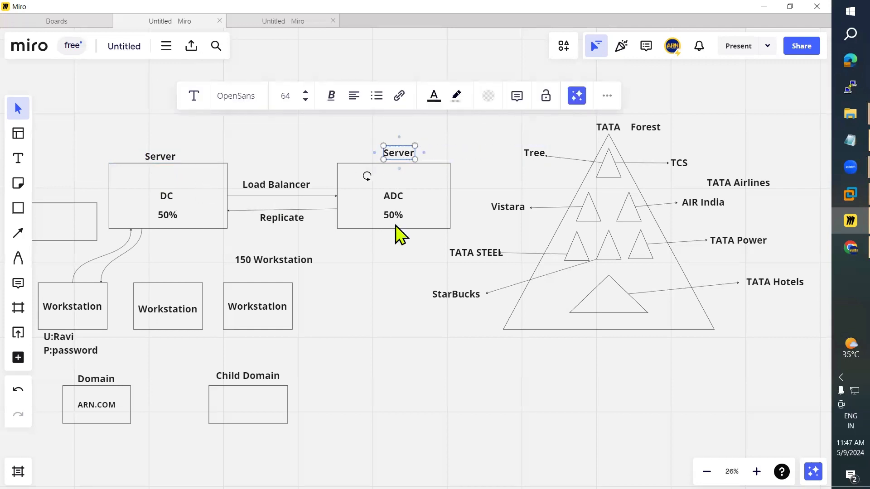
key("Escape")
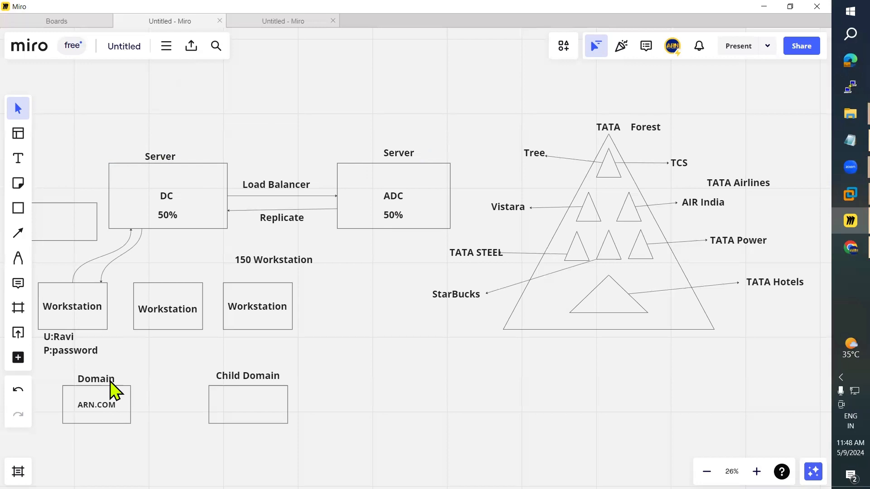
left_click(834, 214)
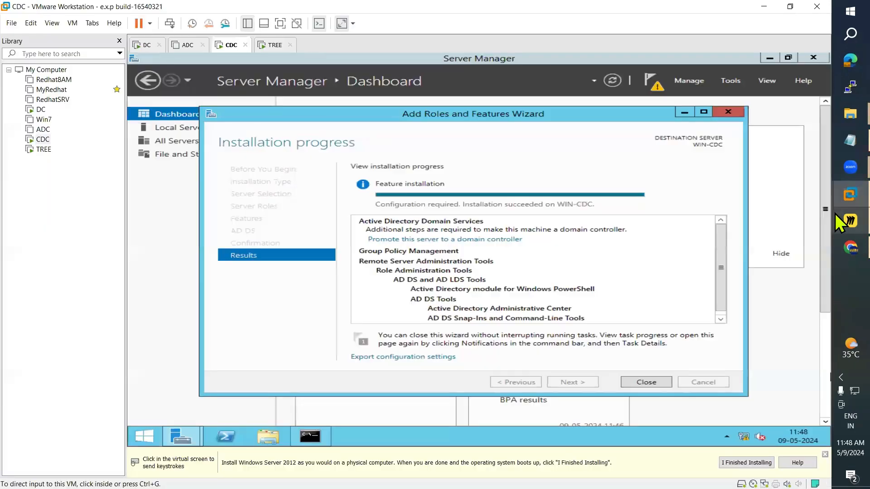
key("alt+Tab")
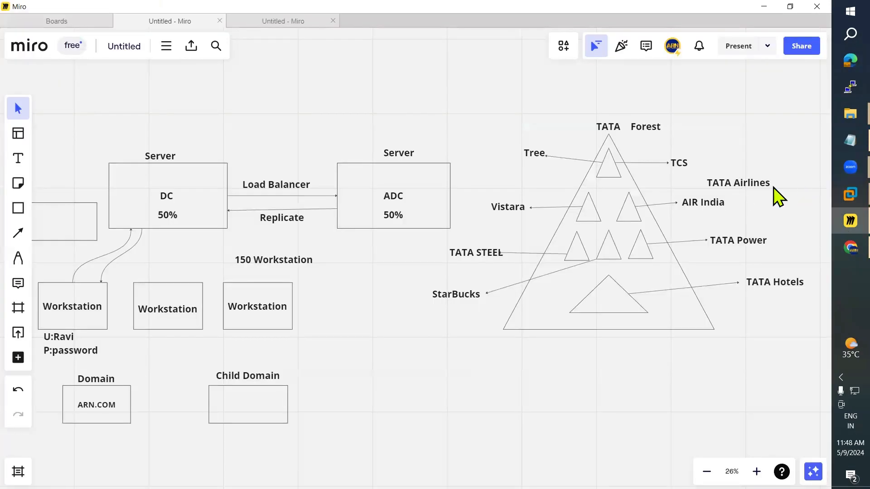
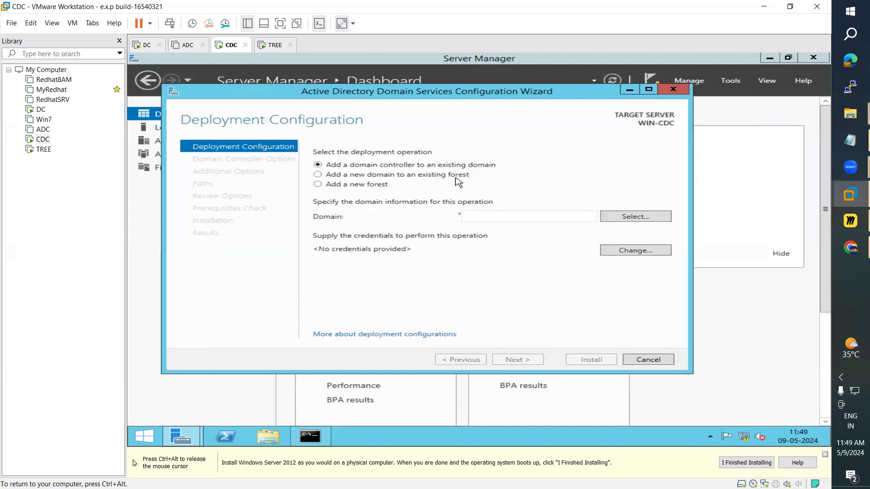
Step: After checking DC's local server details, set CDC's deployment to add a new domain to an existing forest
left_click(144, 45)
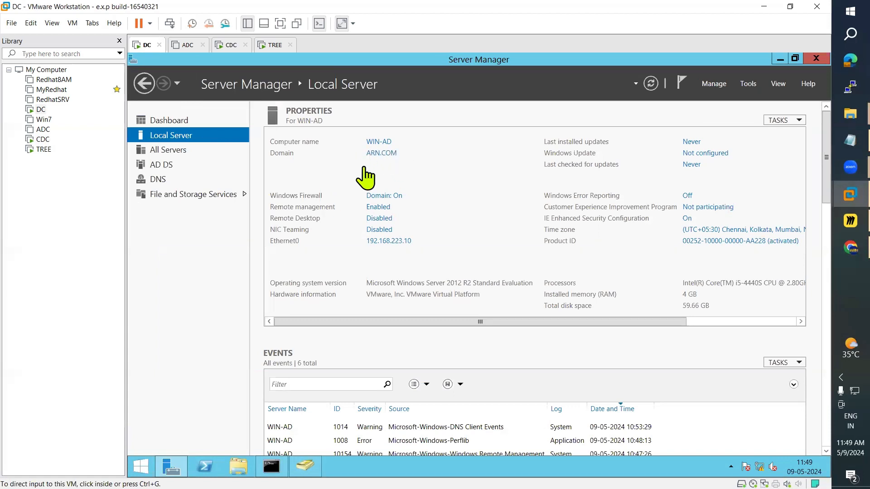
left_click(230, 45)
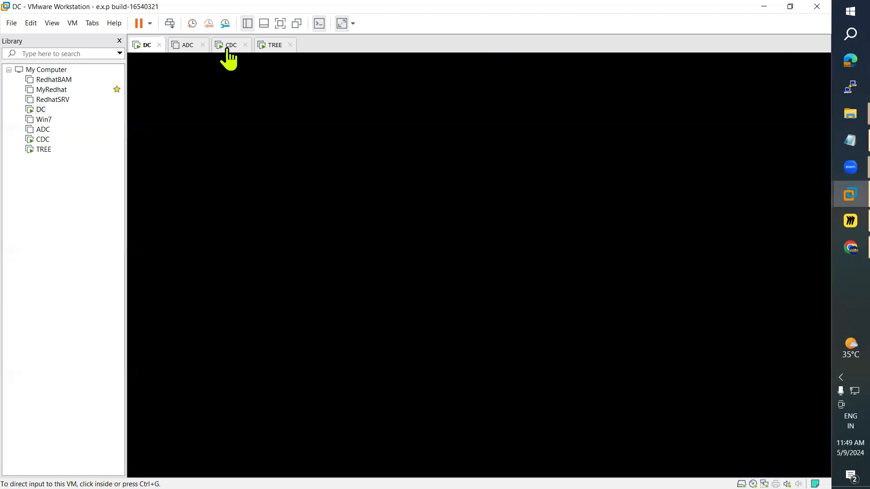
left_click(325, 177)
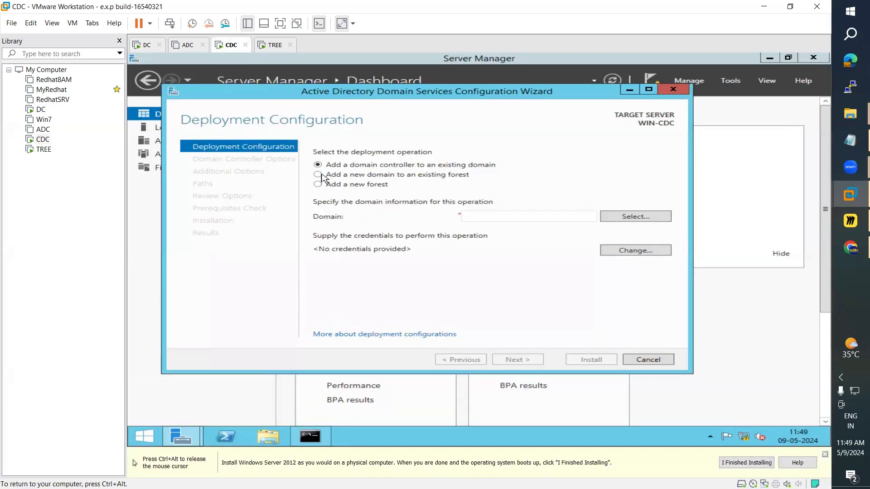
left_click(318, 174)
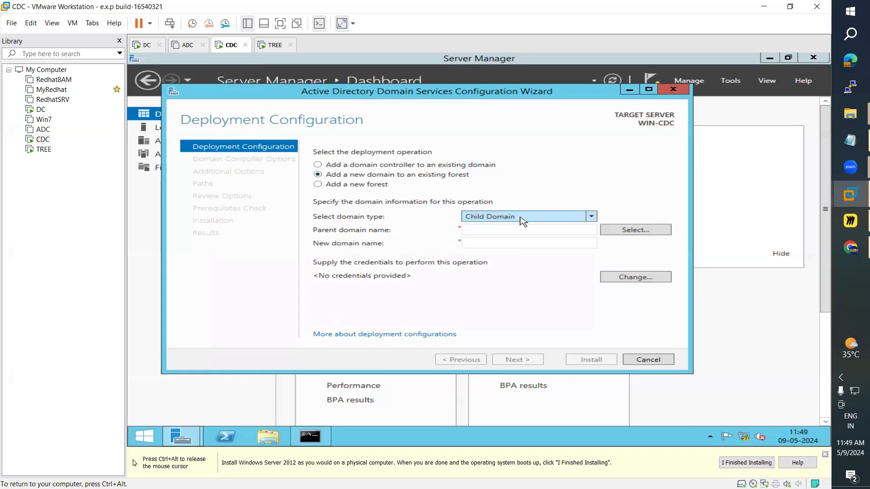
Step: Enter ARN.COM as the parent domain and trainings as the new child domain name
left_click(482, 232)
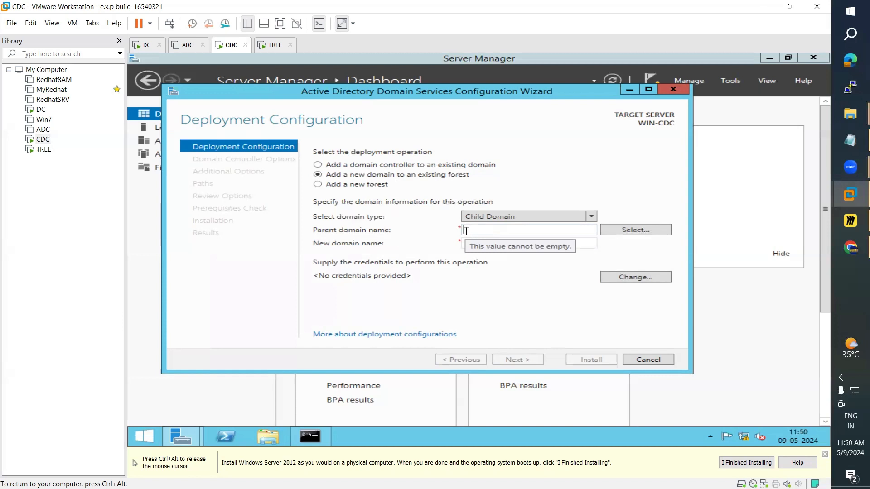
type("AR")
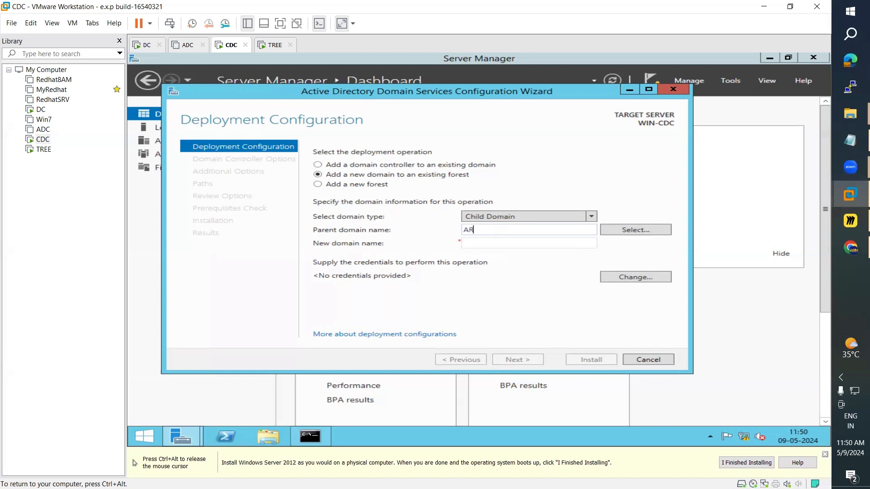
type("N.COM")
left_click(483, 242)
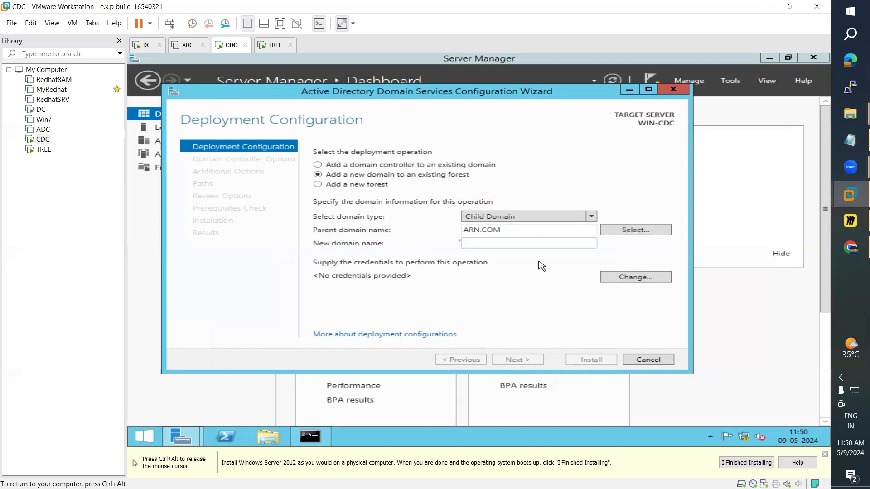
type("training")
type("s")
Step: Supply the ARN\administrator user name and password as deployment credentials
left_click(632, 280)
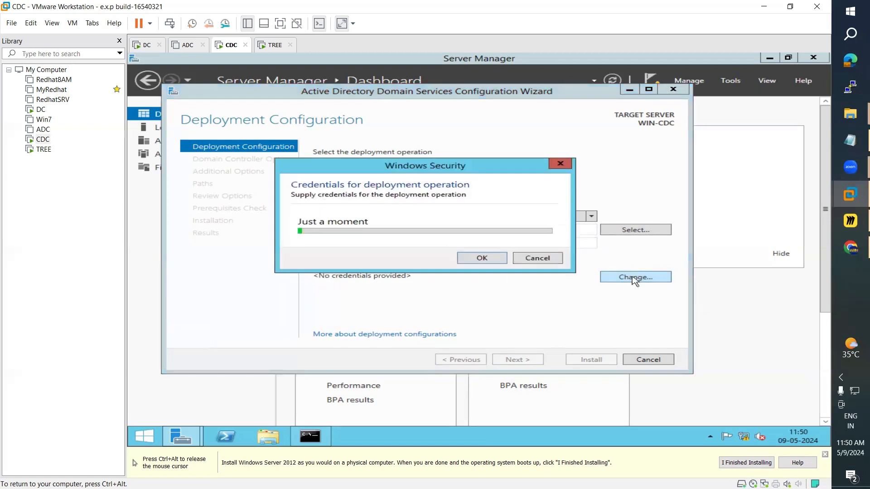
left_click(405, 223)
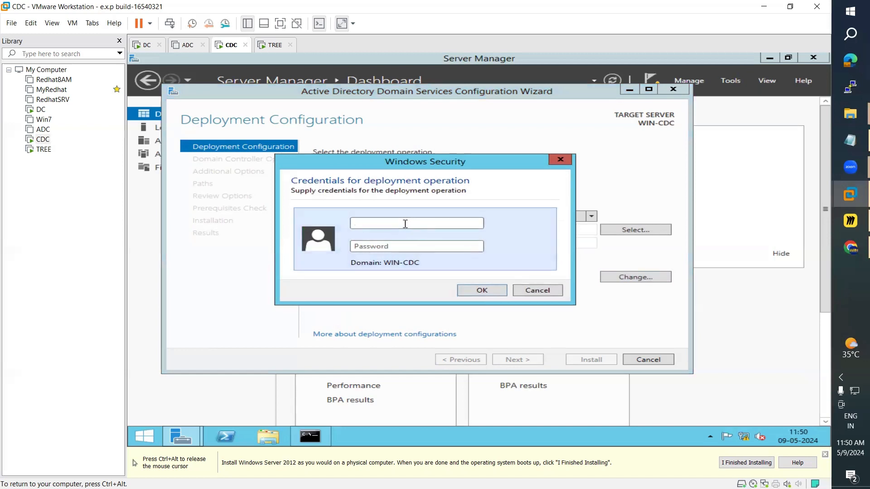
type("ARN\\administra")
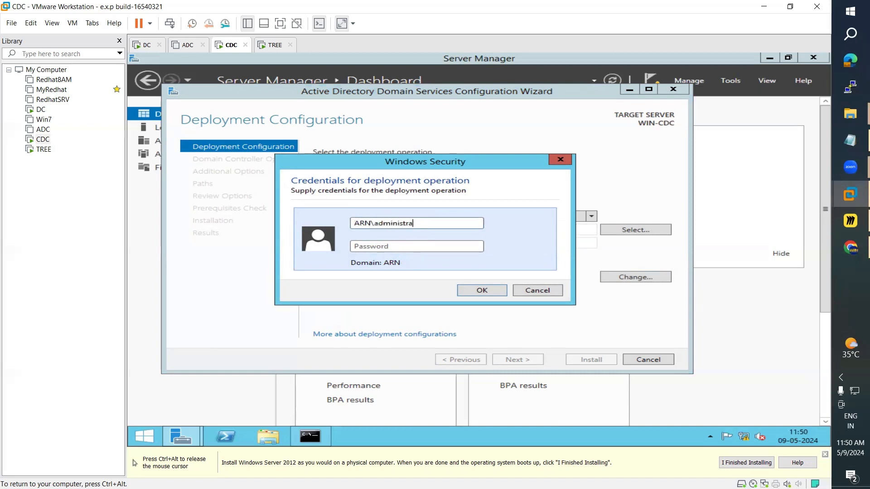
type("tor•••••••••")
Step: Accept the ARN administrator credentials, verify the trainings domain name, and continue to Domain Controller Options
left_click(481, 290)
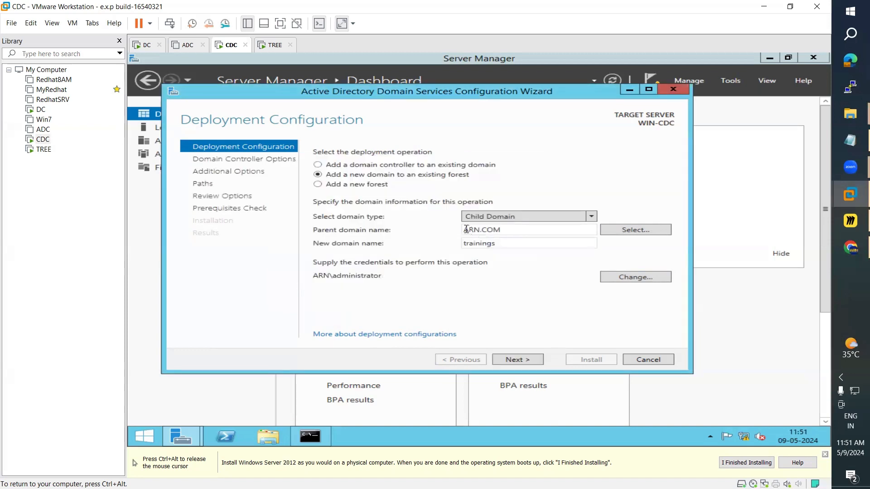
left_click_drag(466, 230, 502, 230)
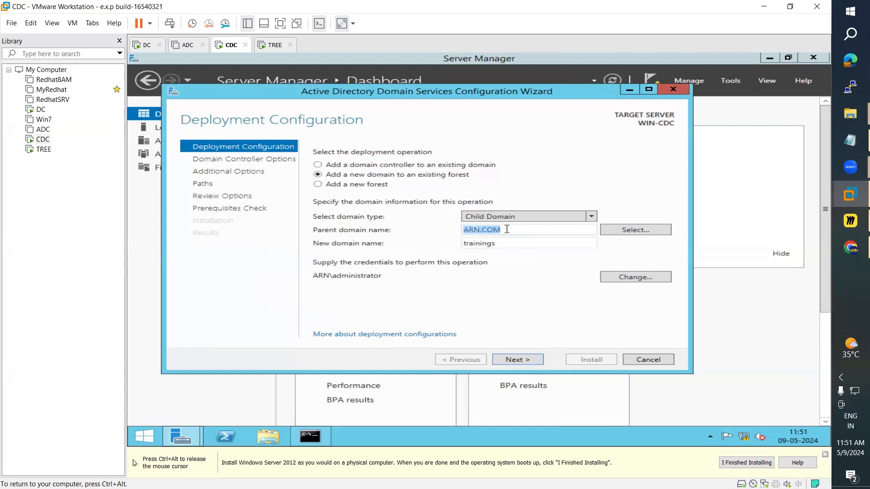
double_click(468, 243)
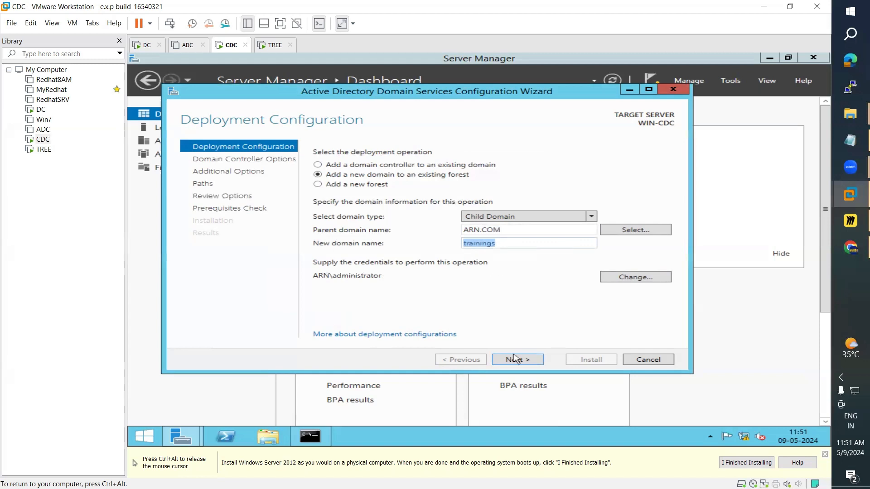
left_click(502, 246)
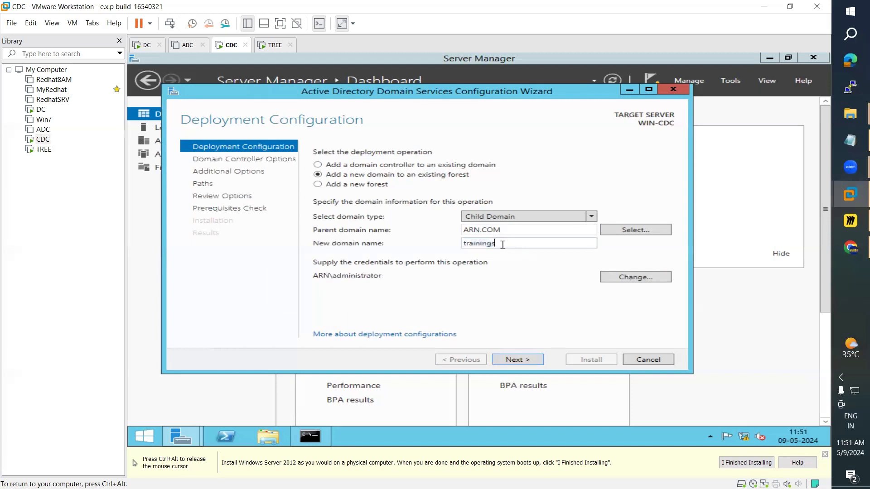
left_click(523, 366)
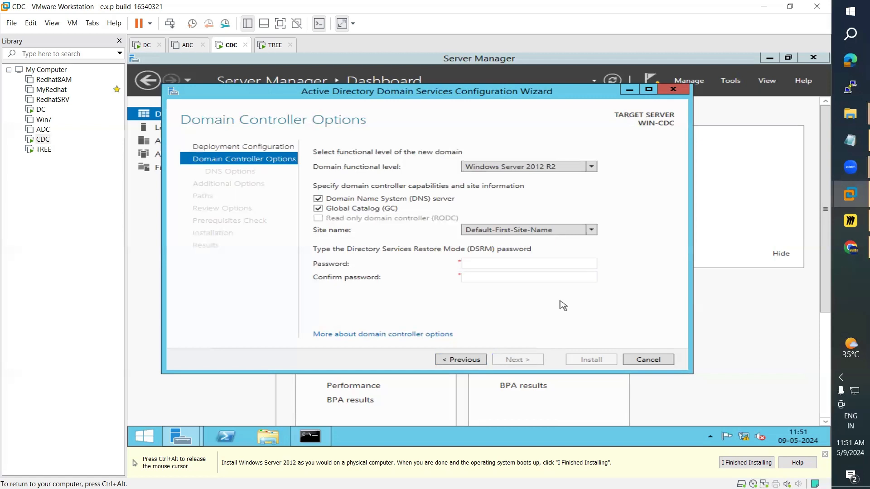
Step: Enter and confirm the DSRM password, then advance past Domain Controller Options and DNS Options
left_click(492, 264)
key("Tab")
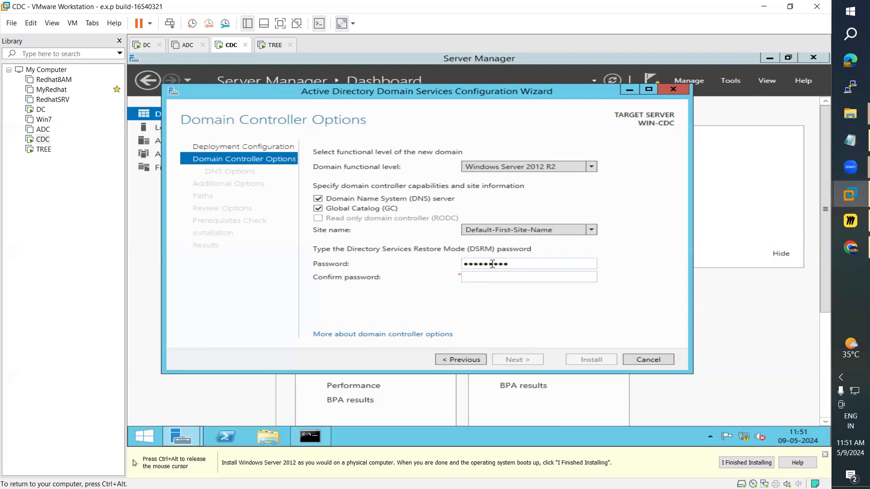
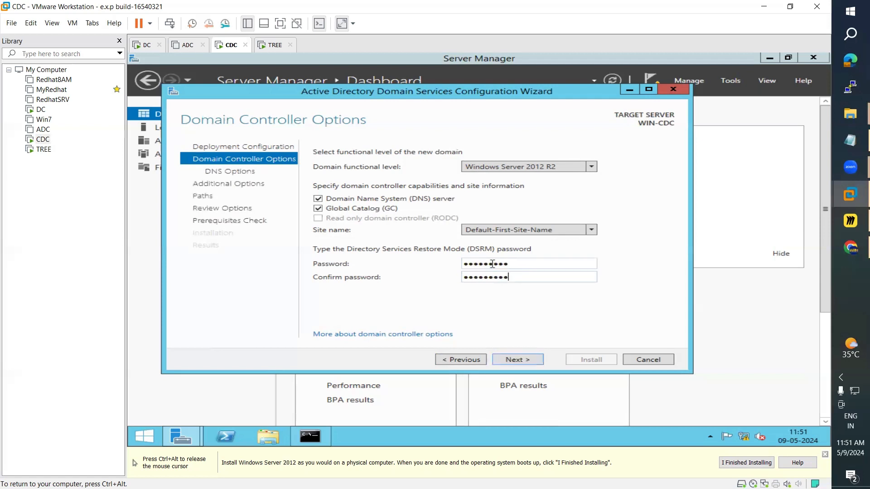
left_click(517, 360)
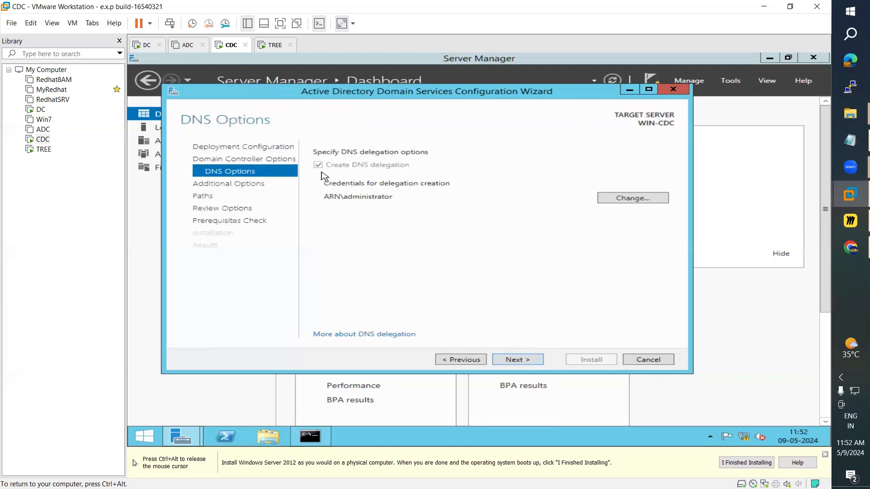
left_click(528, 365)
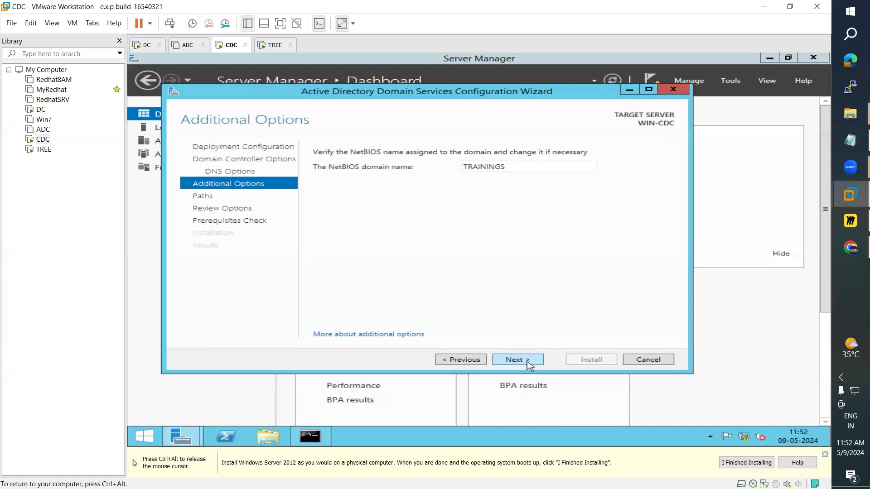
Step: Verify the NetBIOS domain name TRAININGS and accept it
double_click(504, 168)
left_click_drag(462, 171, 541, 166)
left_click(517, 166)
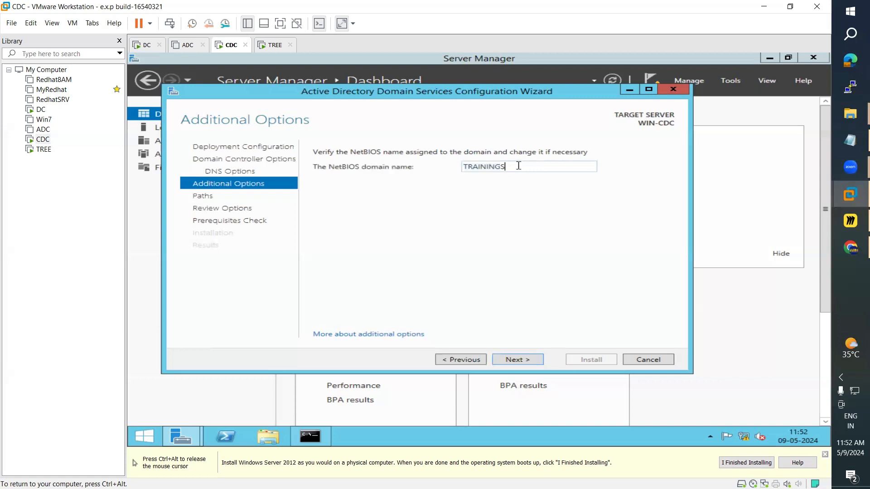
double_click(493, 166)
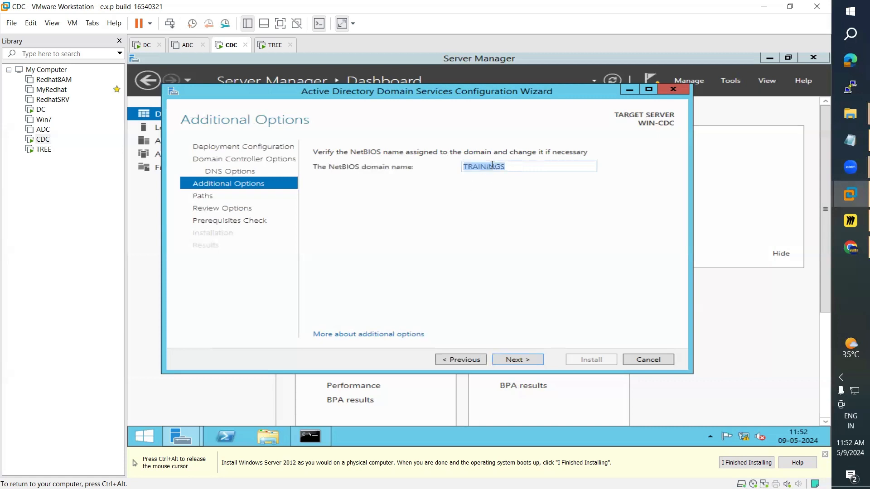
left_click(534, 360)
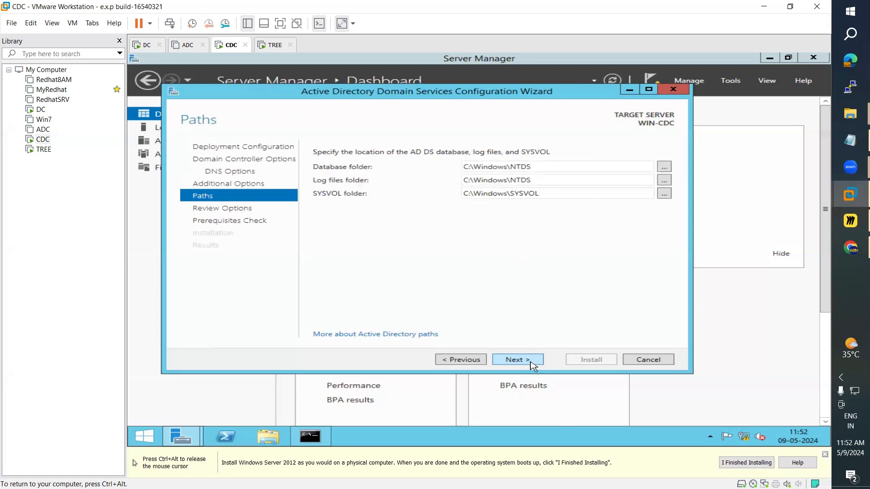
Step: Accept the default database and log folders and the review summary to start the prerequisites check
key("ctrl+alt")
left_click(545, 401)
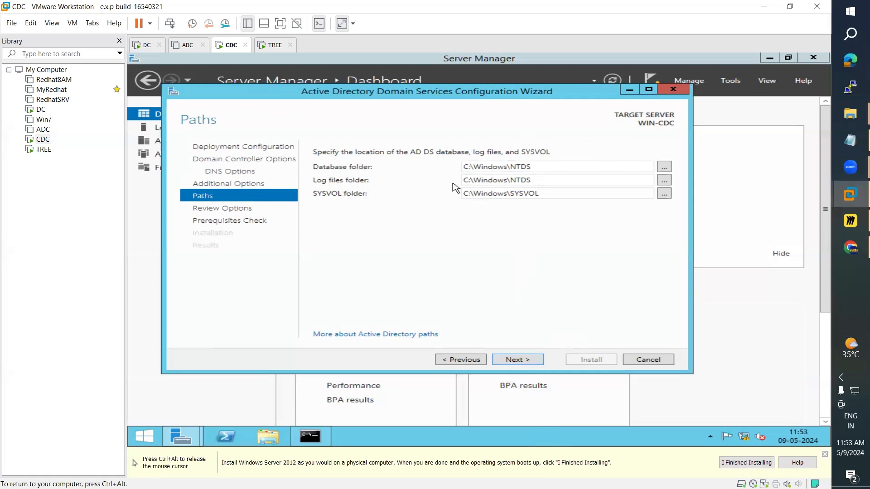
left_click(520, 361)
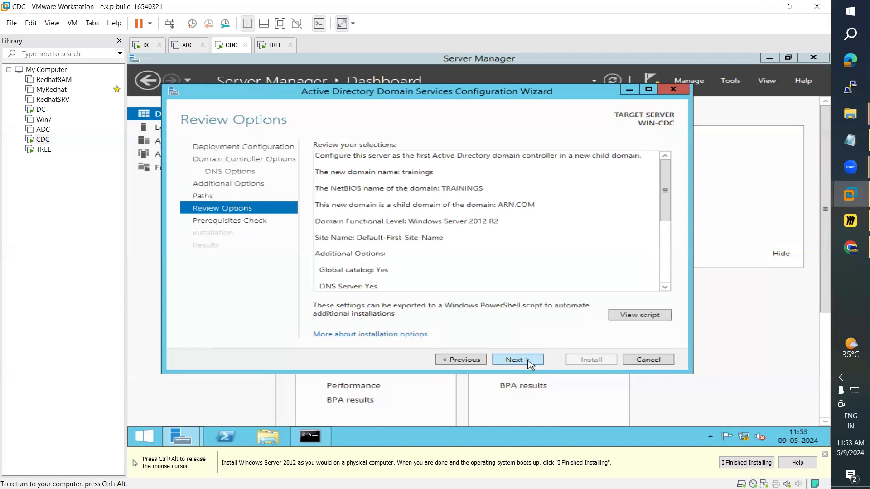
left_click(529, 362)
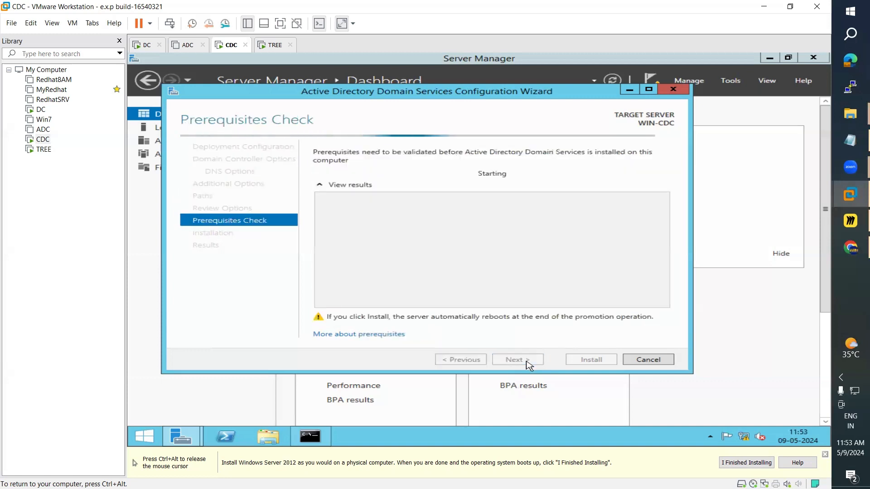
Step: Compare the net accounts password policy output, then install the trainings child domain controller
left_click(317, 437)
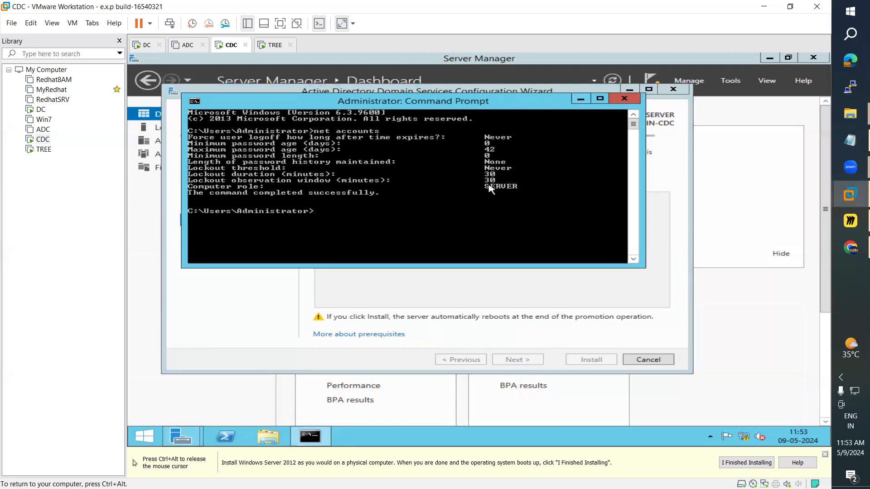
left_click(581, 99)
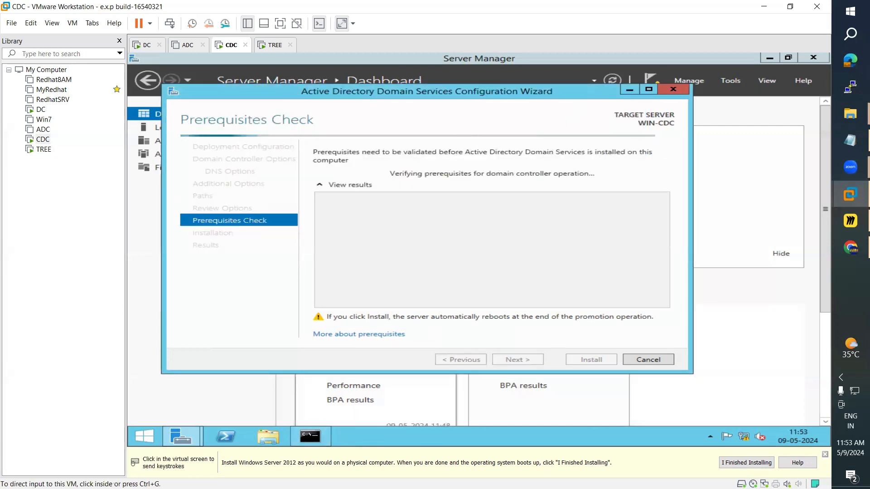
left_click(311, 436)
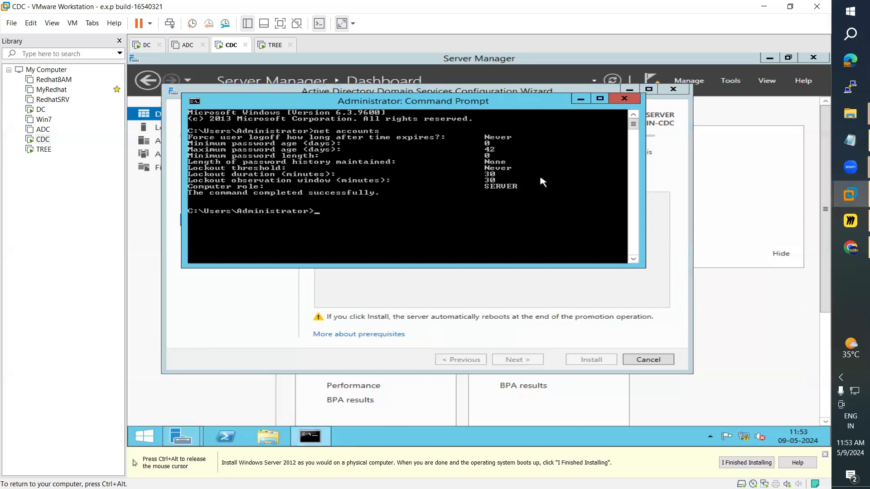
left_click(581, 98)
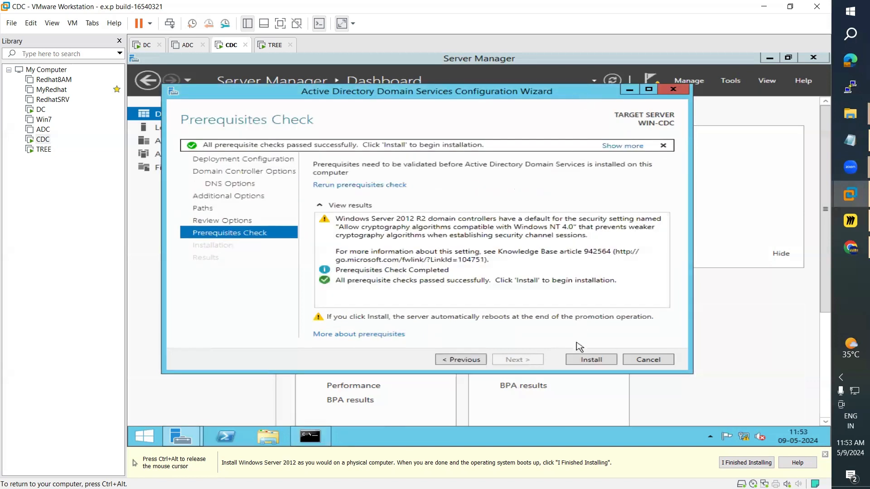
left_click(594, 361)
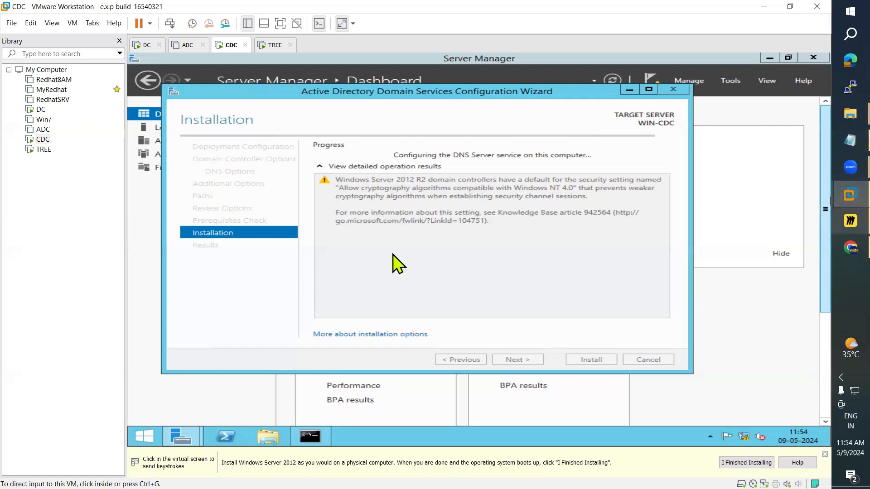
Step: Switch to the Miro board showing the TATA Forest domain diagram
key("alt+Tab")
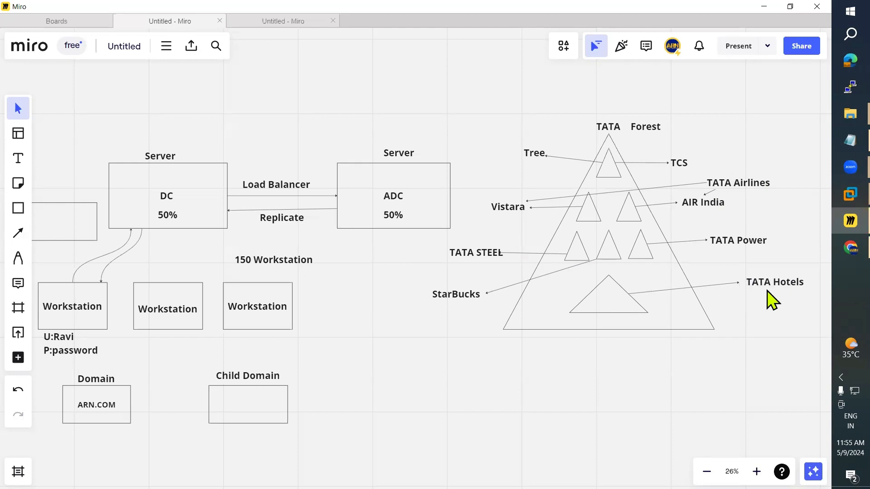
left_click(609, 300)
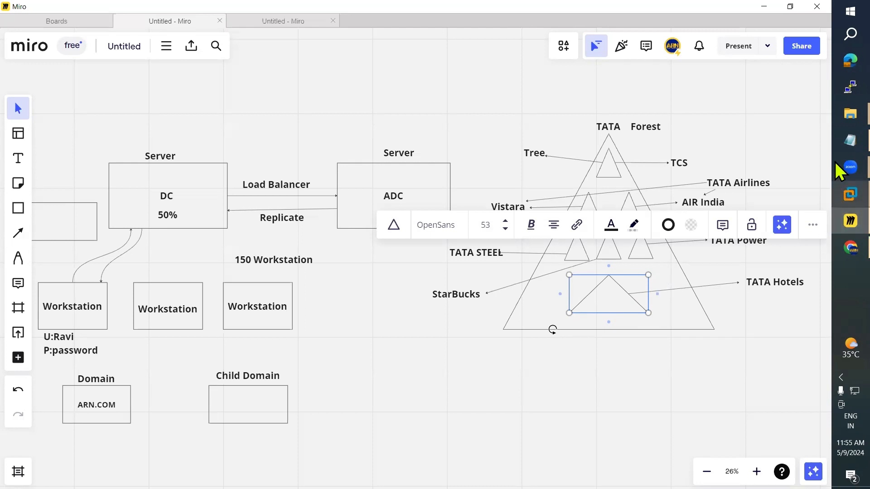
left_click(836, 186)
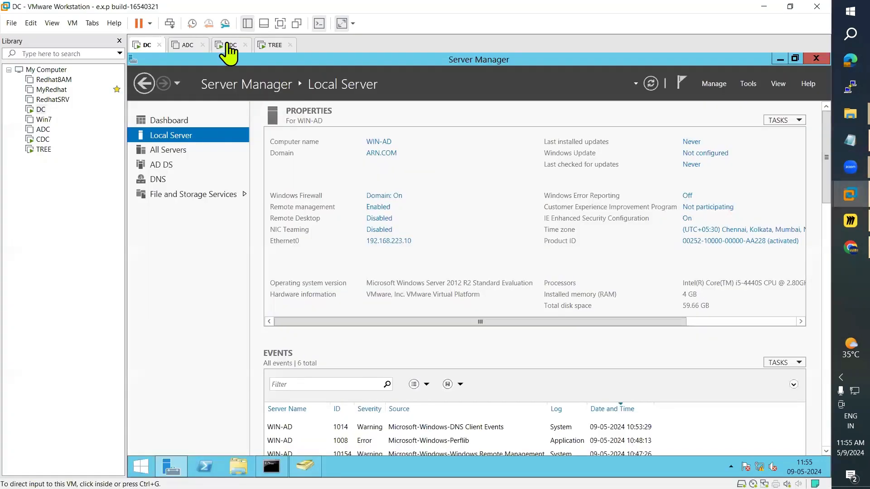
Step: Dismiss CDC's sign-out notice and close the configuration results so the machine restarts
left_click(228, 46)
left_click(687, 271)
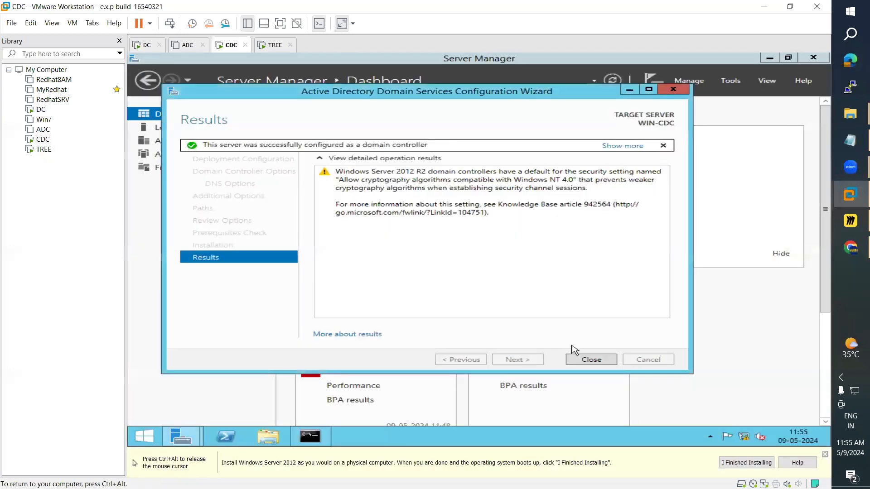
left_click(593, 360)
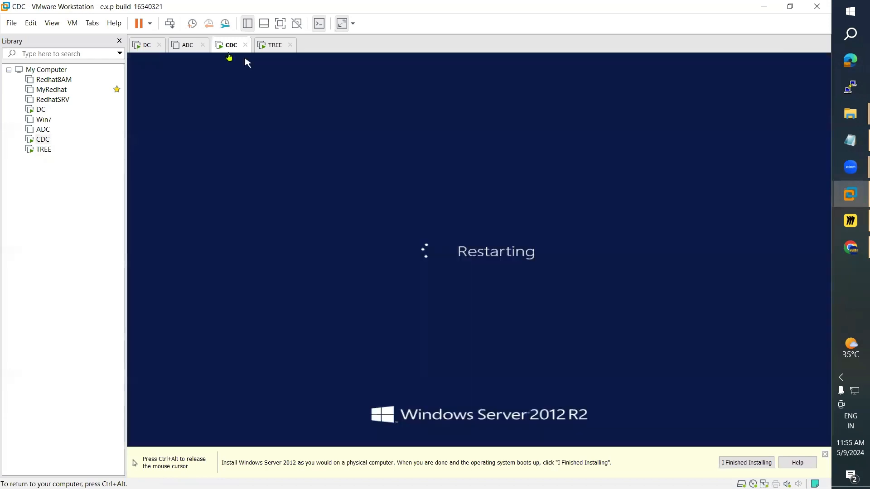
key("ctrl+alt")
Step: Sign in to TREE as Administrator via Send Ctrl+Alt+Del, then check on the booting CDC machine
left_click(265, 46)
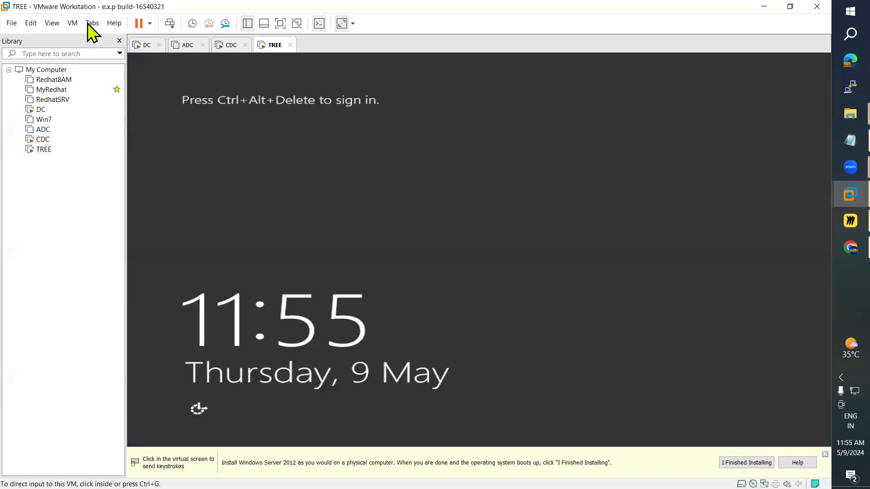
left_click(72, 23)
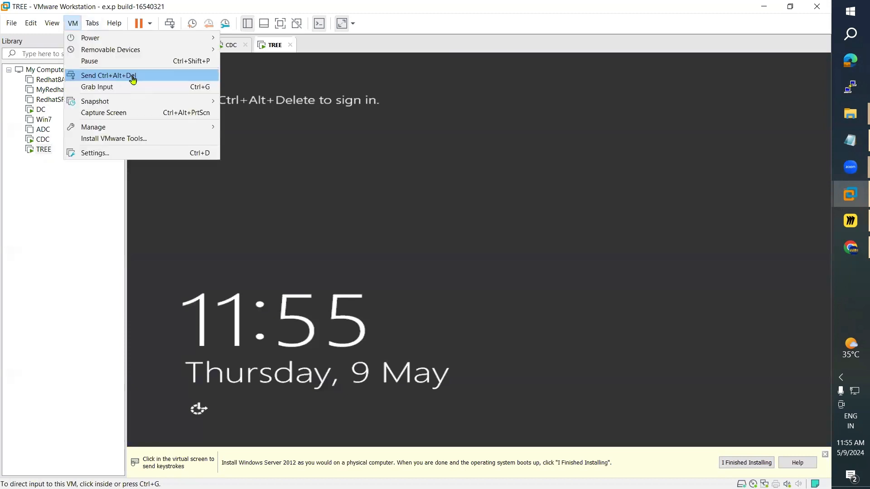
left_click(132, 80)
left_click(479, 179)
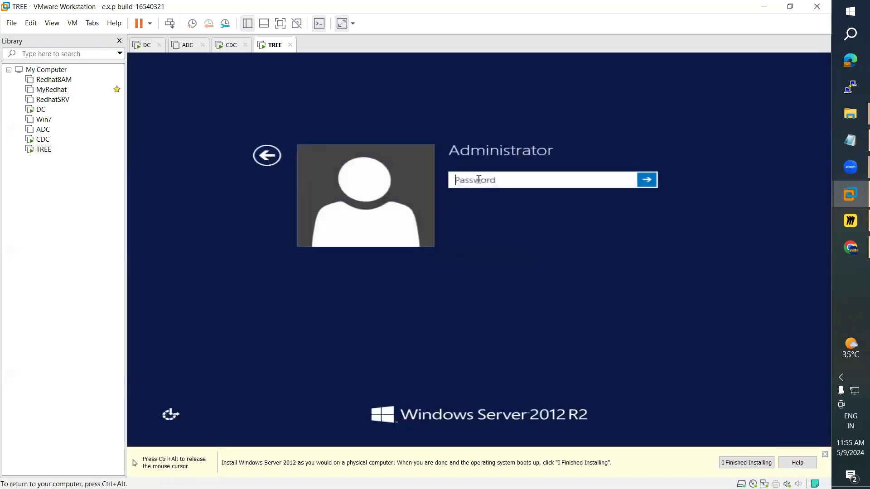
type("••••••")
key("BackSpace")
key("BackSpace")
key("BackSpace")
key("BackSpace")
key("BackSpace")
key("BackSpace")
type("•••••")
key("Return")
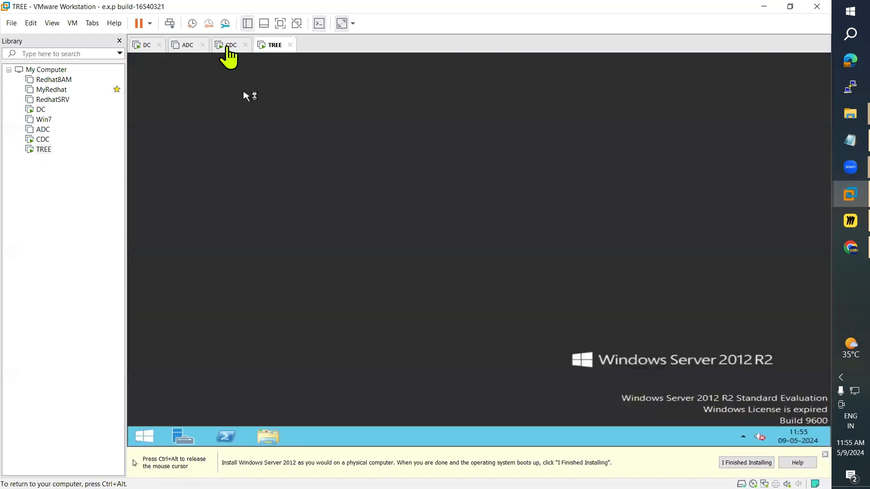
left_click(228, 48)
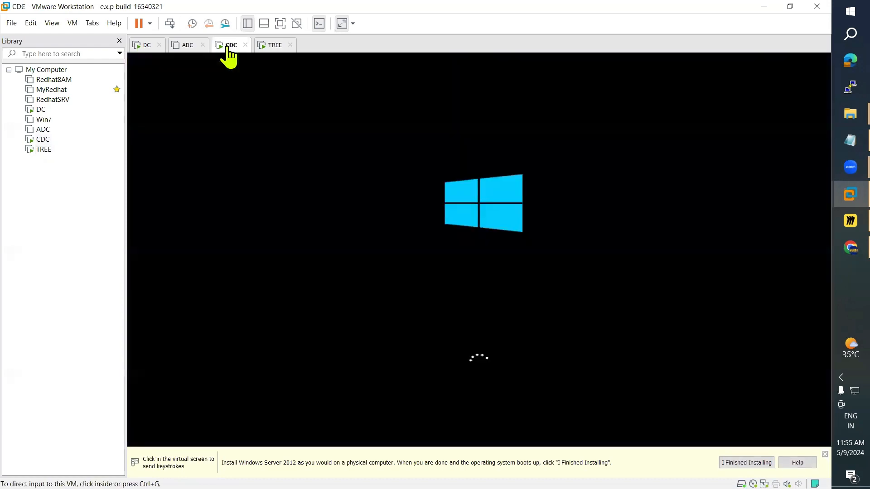
Step: Check the TREE, CDC and DC machines and close the powered-off ADC tab
left_click(267, 47)
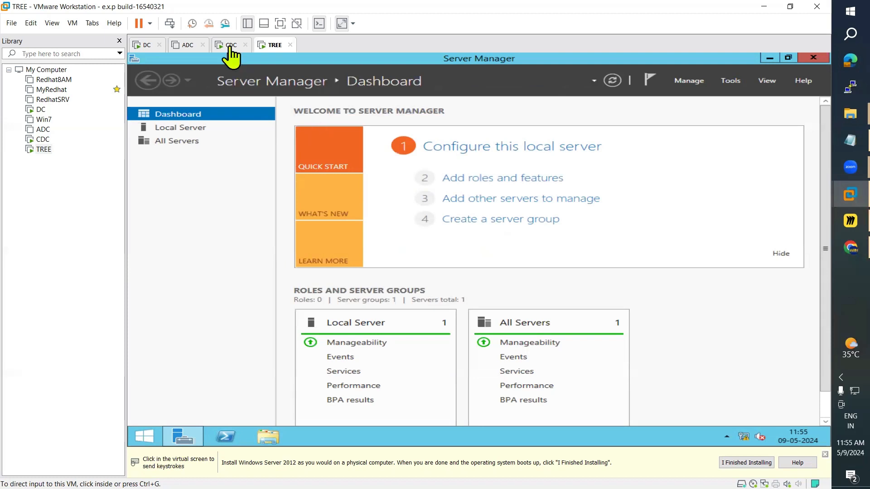
left_click(231, 45)
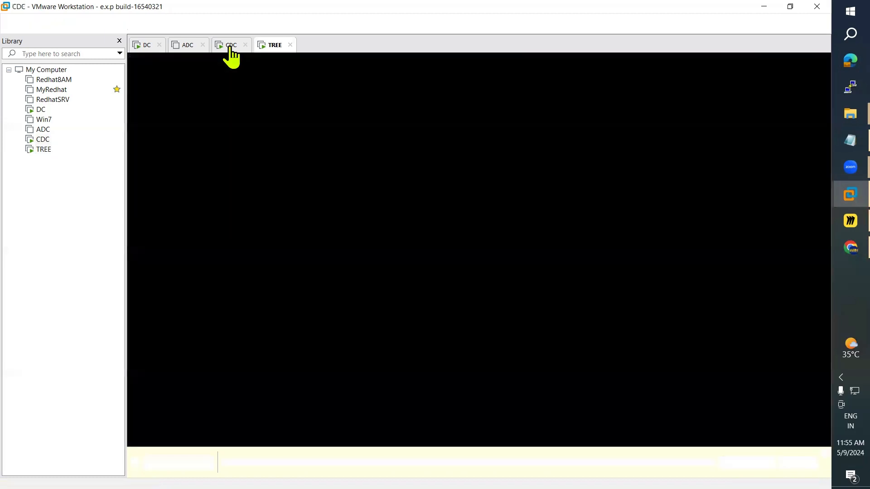
left_click(202, 44)
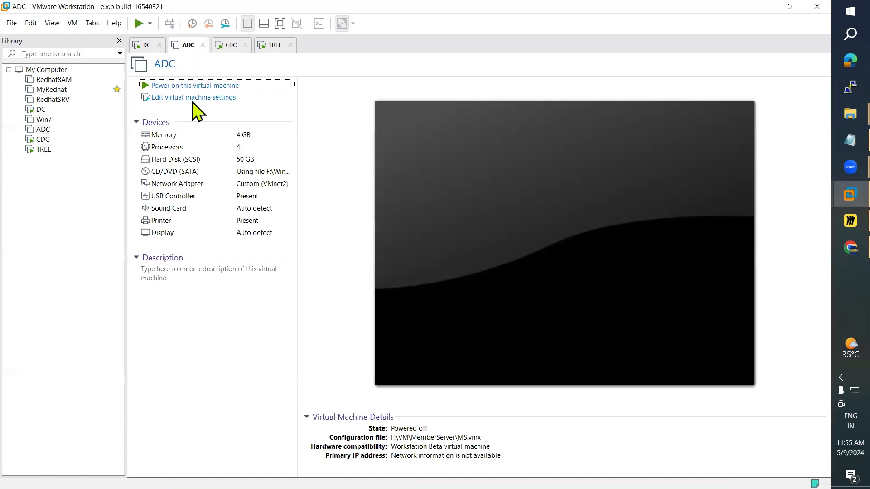
left_click(145, 46)
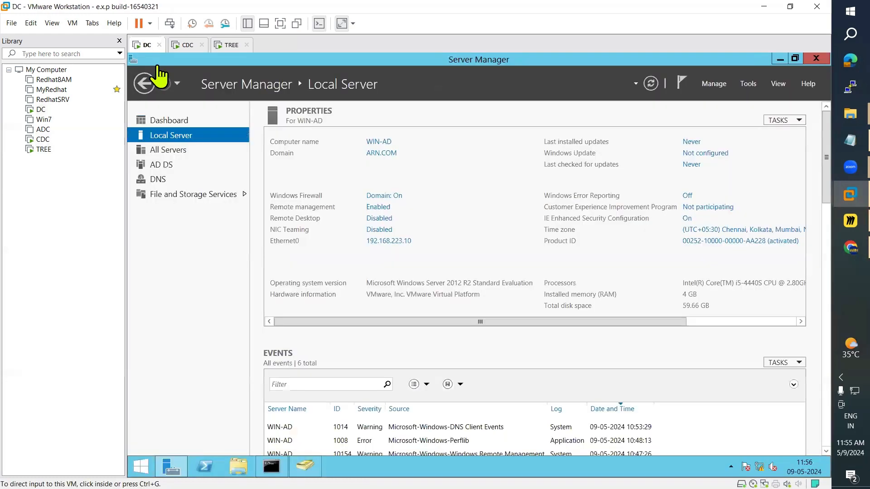
left_click(181, 47)
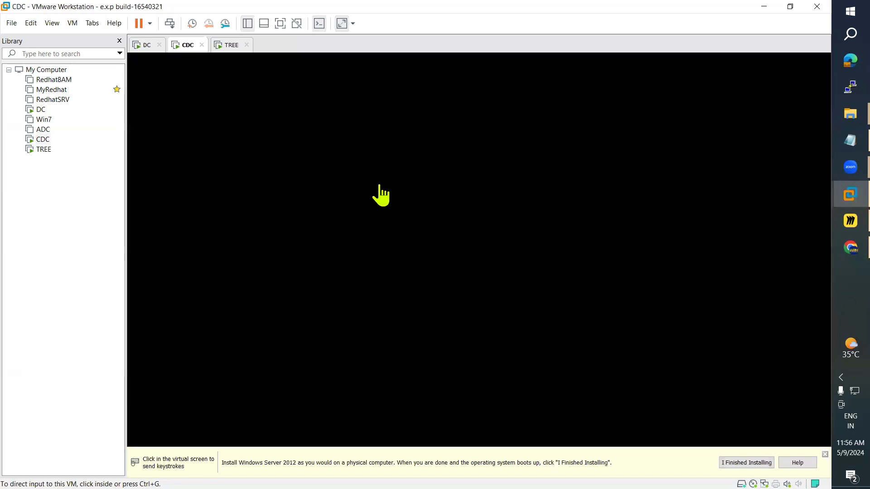
Step: Show TREE's Local Server properties: WIN-TREE in WORKGROUP at 192.168.223.15
left_click(223, 46)
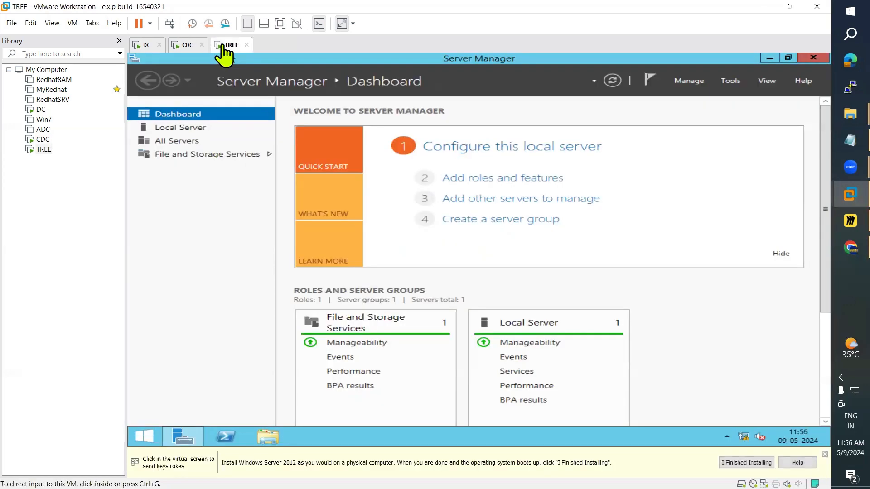
left_click(190, 132)
left_click(192, 130)
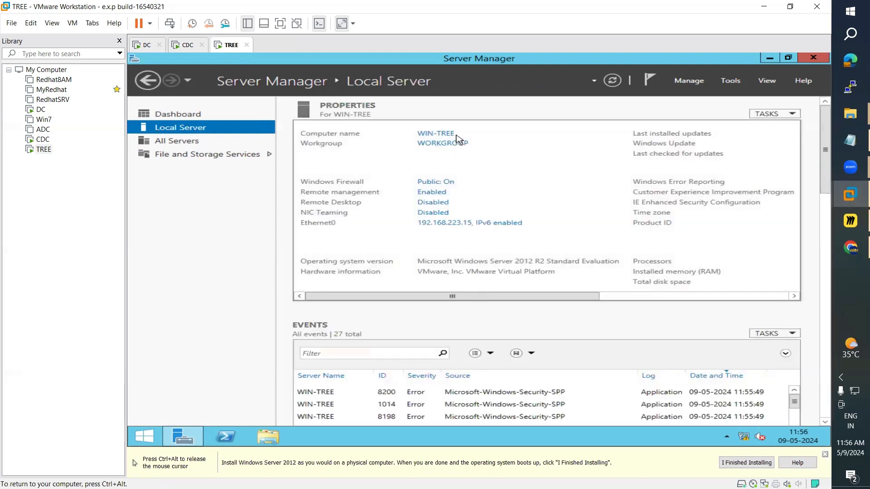
Step: Run net accounts in TREE's Command Prompt to list its password policy (maximum age 42 days, lockout Never)
left_click(144, 436)
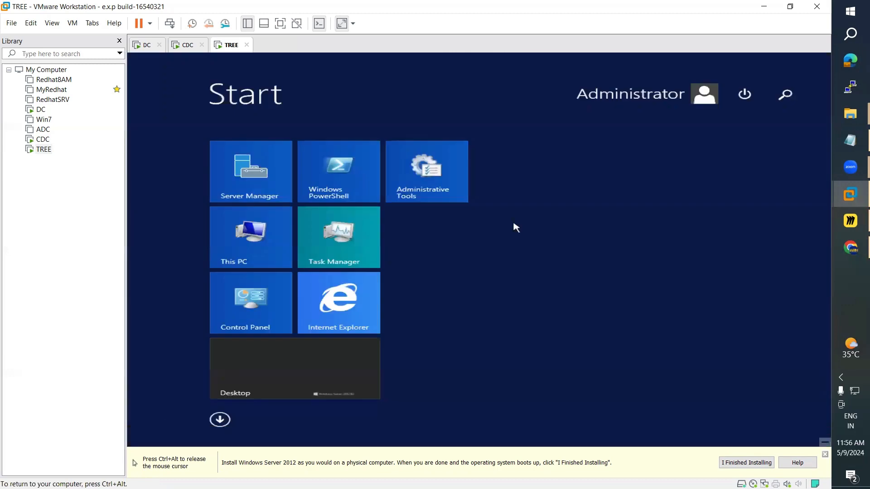
left_click(785, 94)
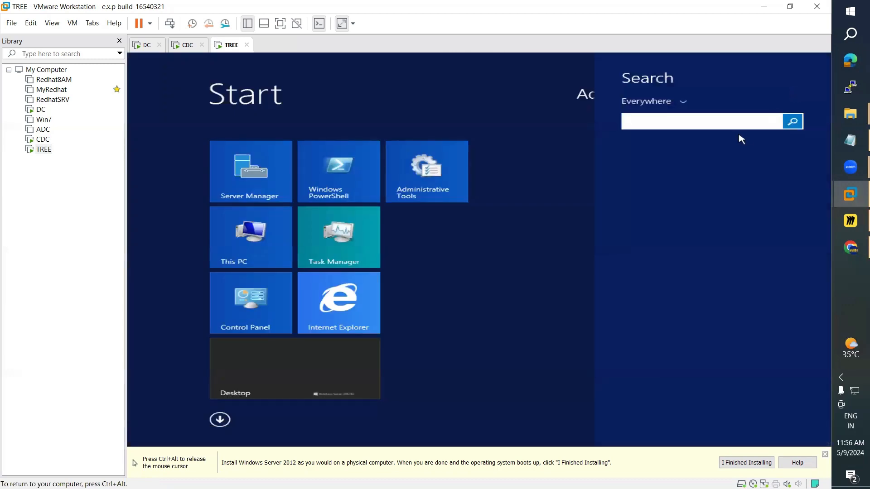
type("command Prompt")
key("Return")
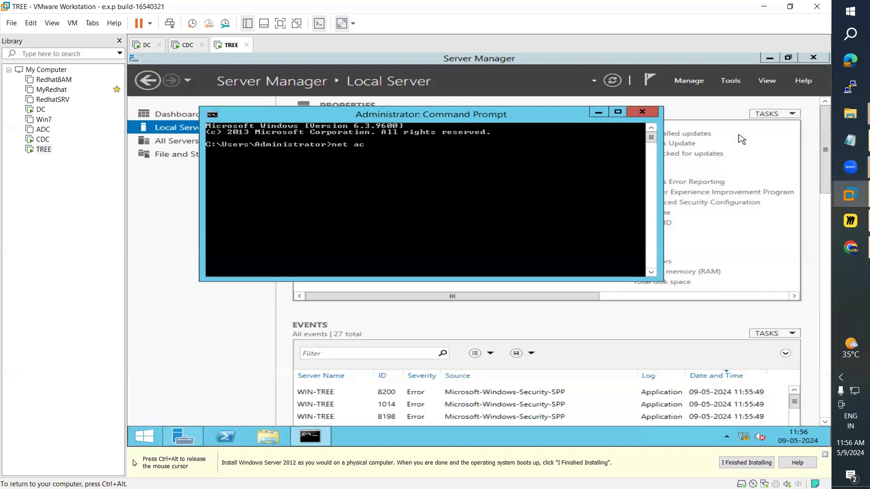
type("net accounts")
key("Return")
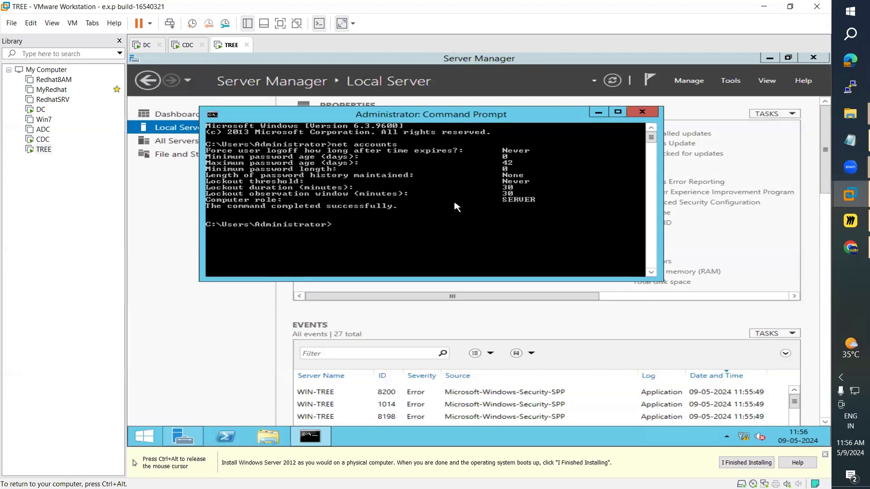
Step: Glance at the CDC machine, move the command window aside, and minimise it on TREE
left_click(189, 47)
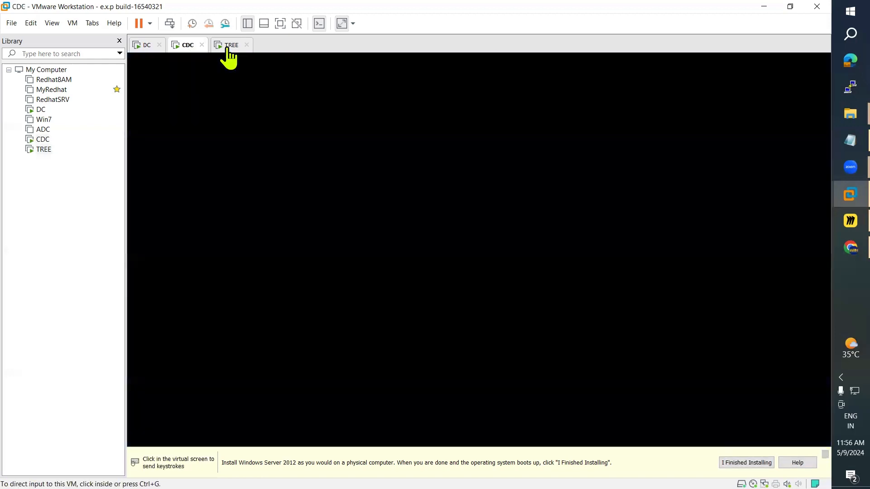
left_click(228, 49)
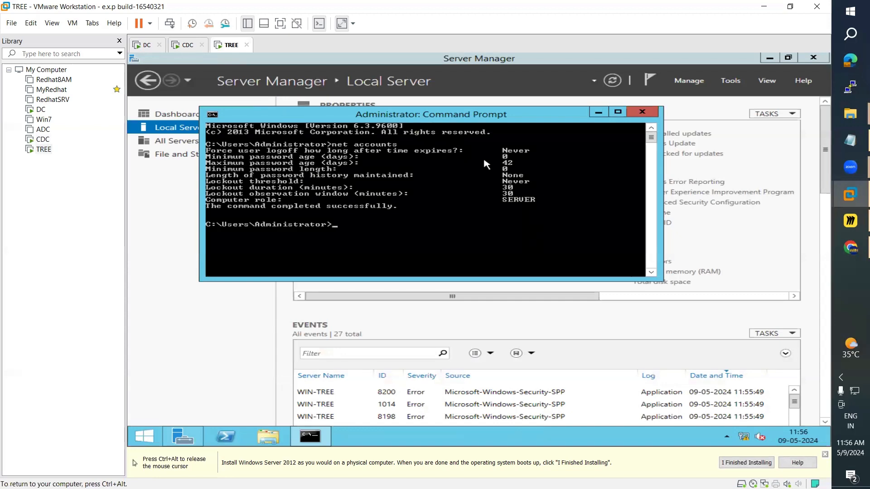
left_click_drag(509, 117, 545, 161)
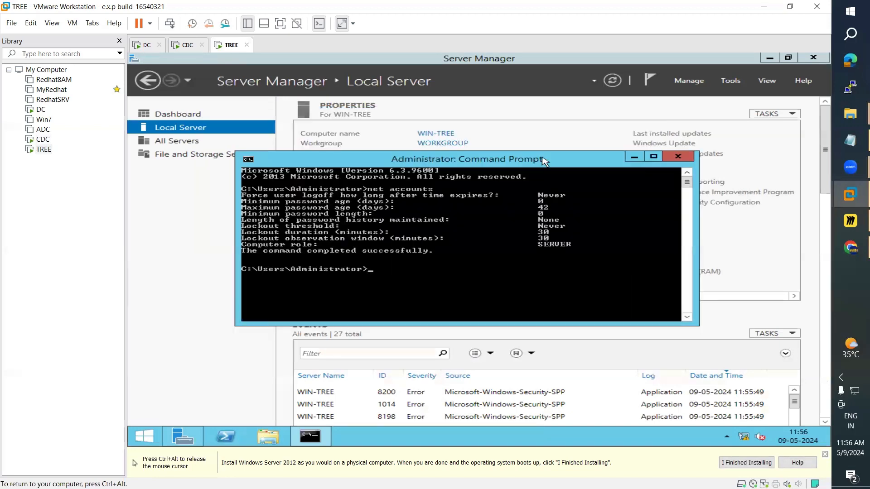
left_click(186, 47)
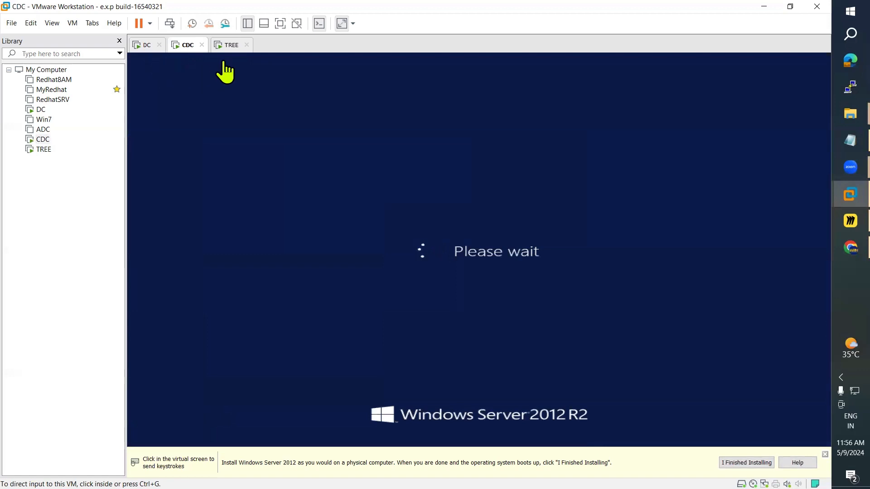
left_click(231, 48)
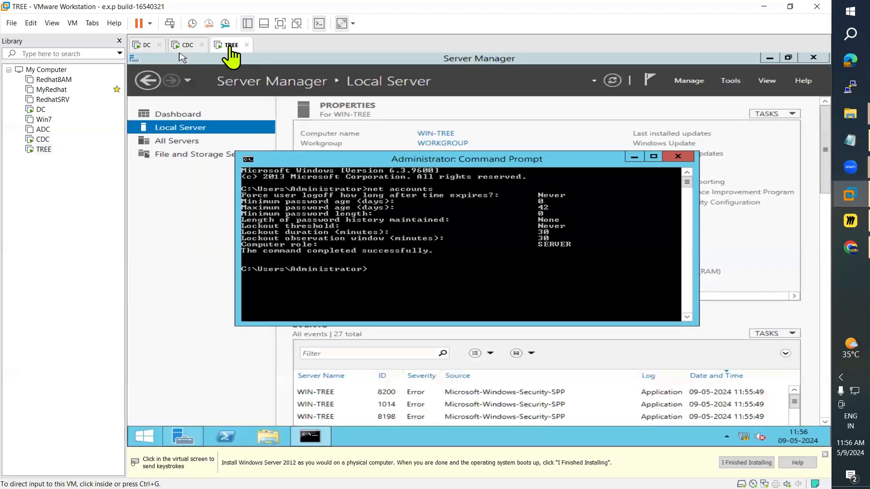
left_click(635, 157)
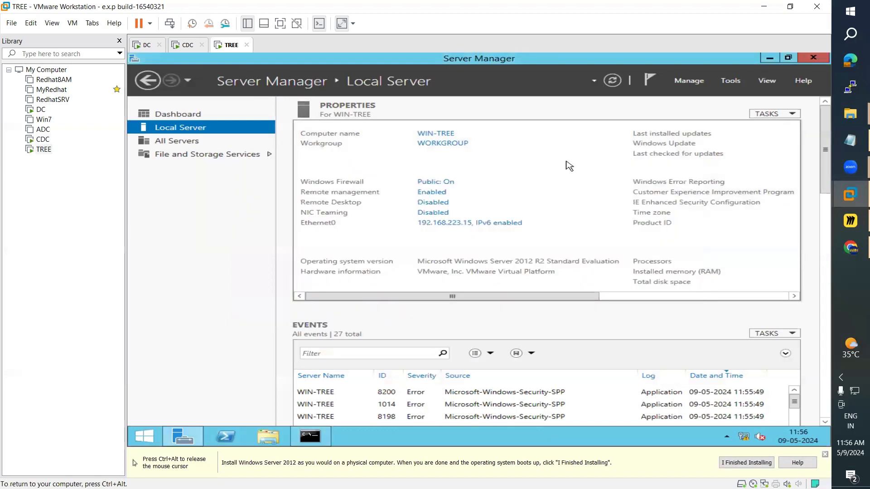
Step: Compare with DC's ARN.COM Local Server page, then show TREE's Server Manager Dashboard
key("ctrl+alt")
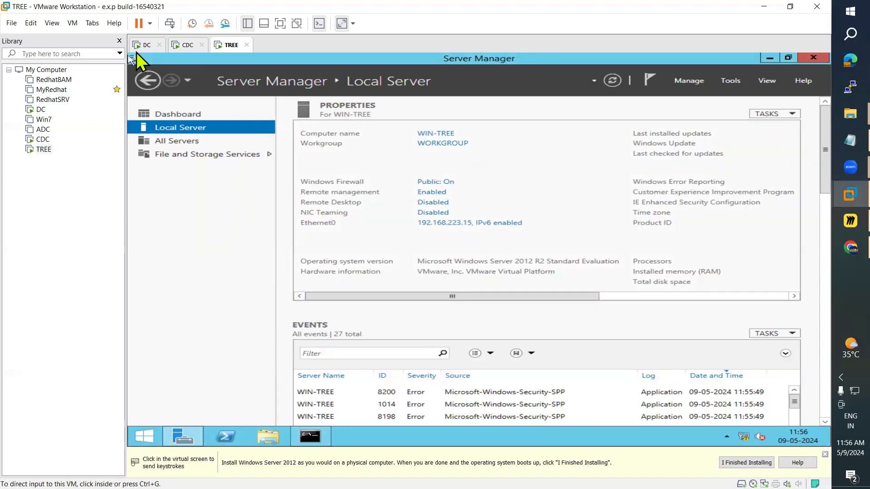
left_click(141, 45)
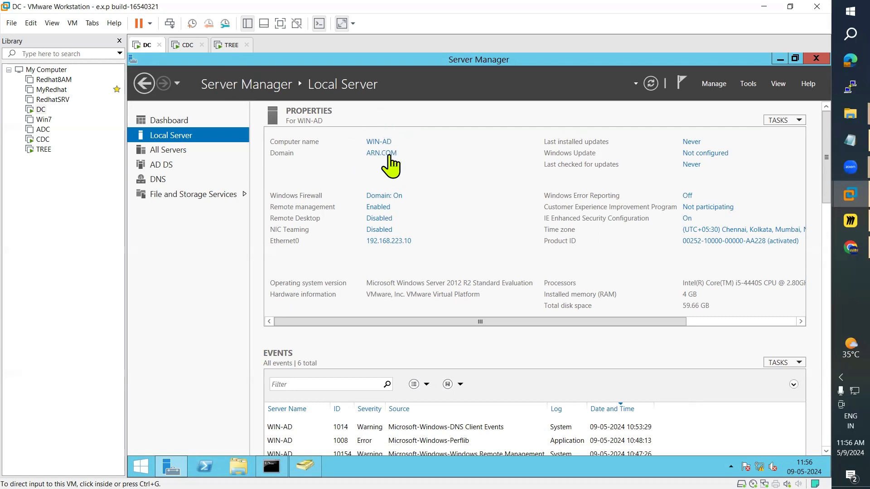
left_click(230, 45)
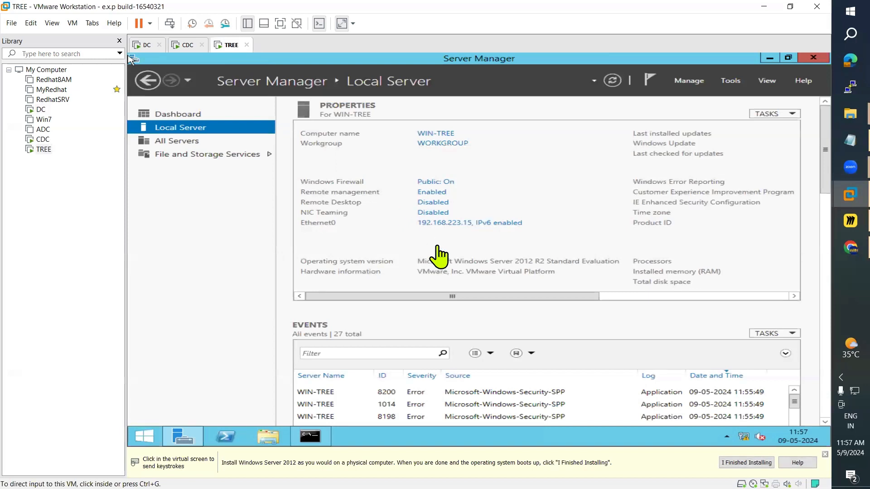
left_click(183, 116)
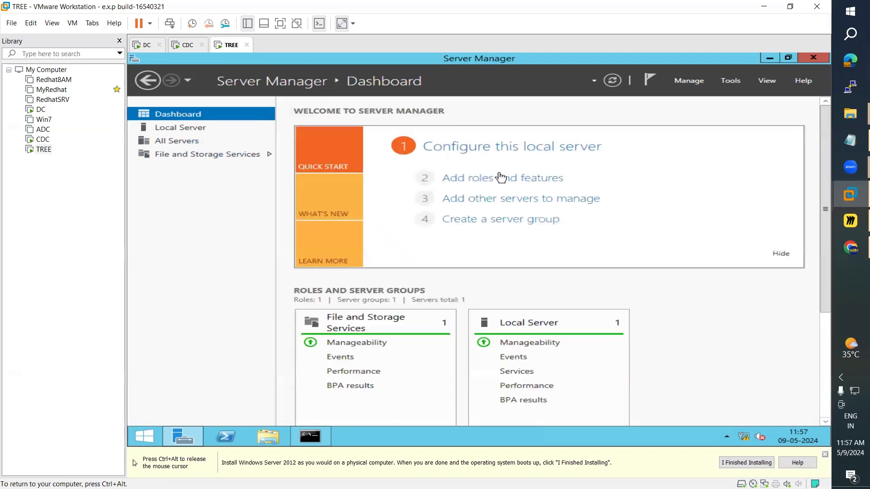
Step: Start the Add Roles and Features wizard for a role-based installation on WIN-TREE
left_click(497, 186)
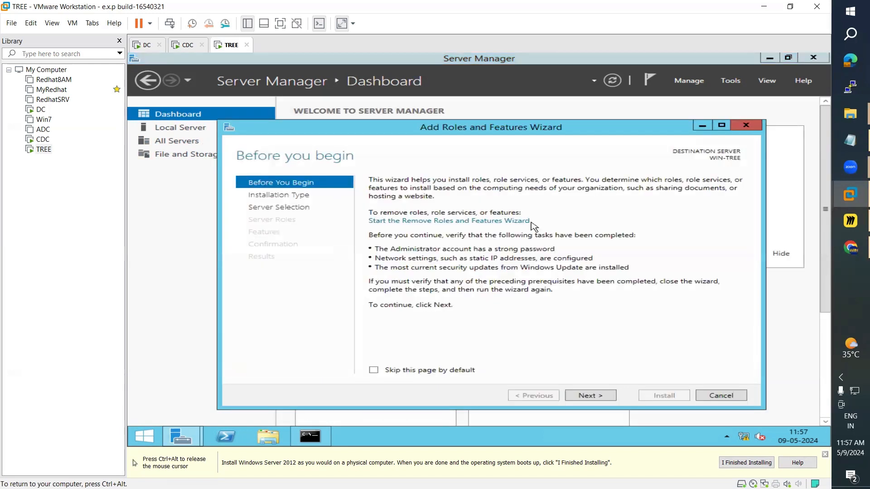
left_click_drag(552, 134, 514, 133)
left_click(577, 398)
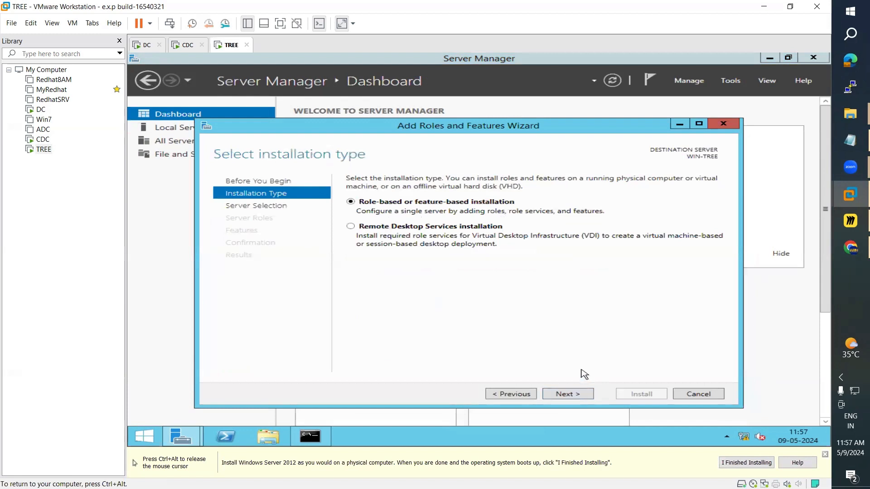
left_click(577, 398)
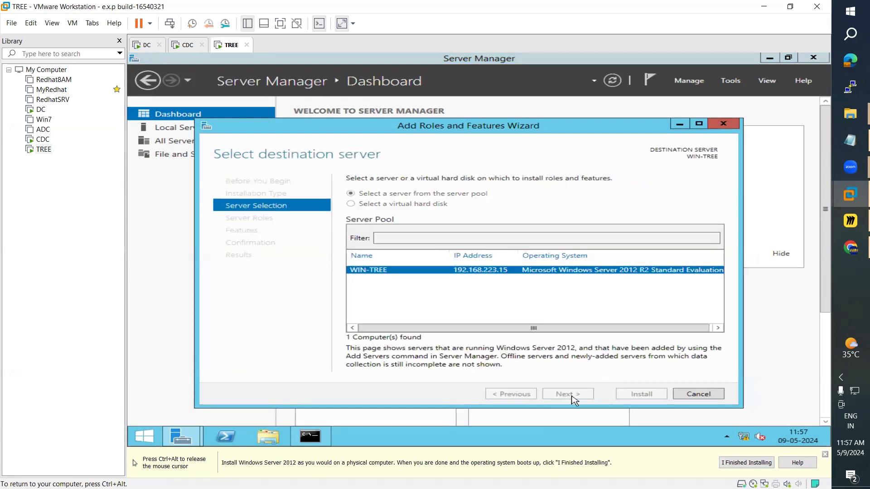
left_click(572, 396)
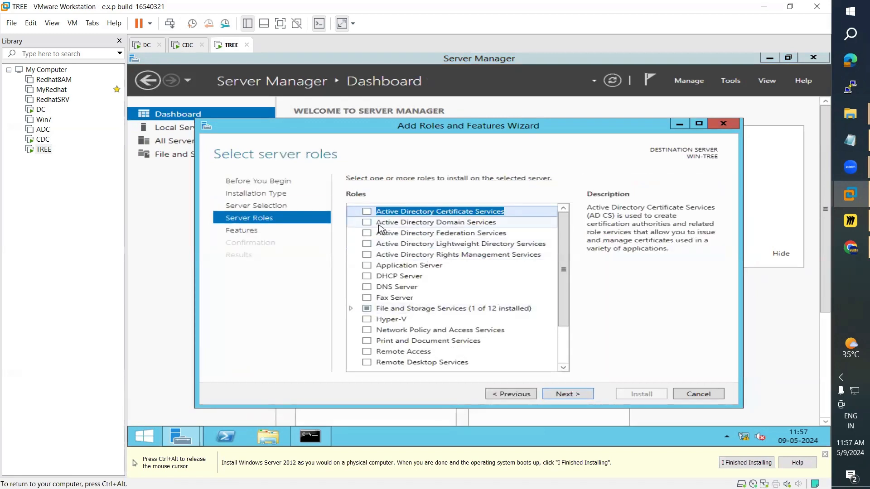
Step: Select Active Directory Domain Services with its required features, allow automatic restart, and install
left_click(366, 223)
left_click(519, 353)
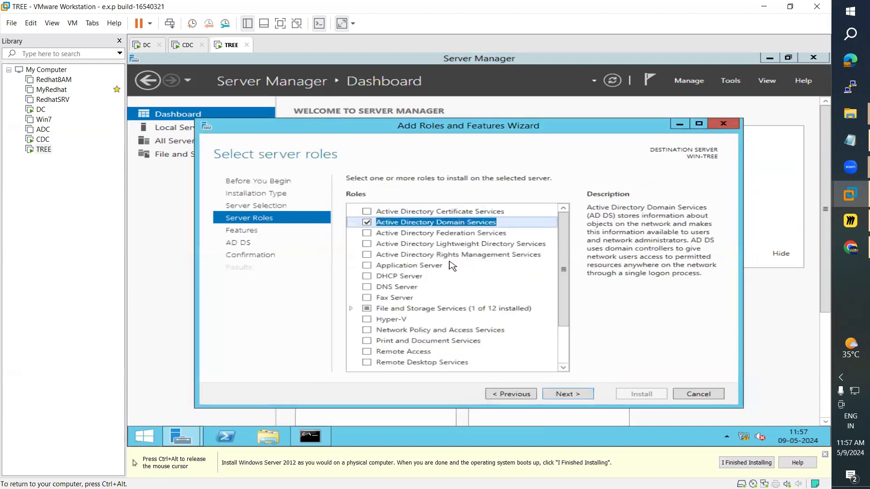
left_click(578, 397)
left_click(580, 397)
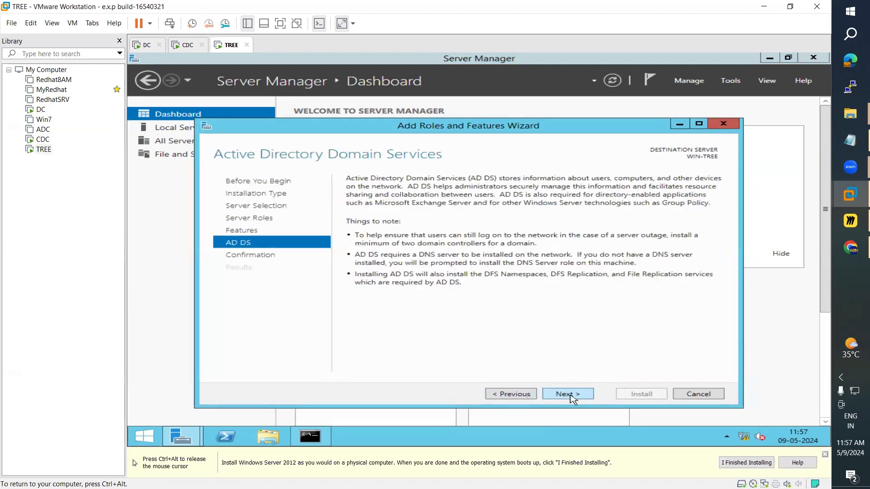
left_click(573, 399)
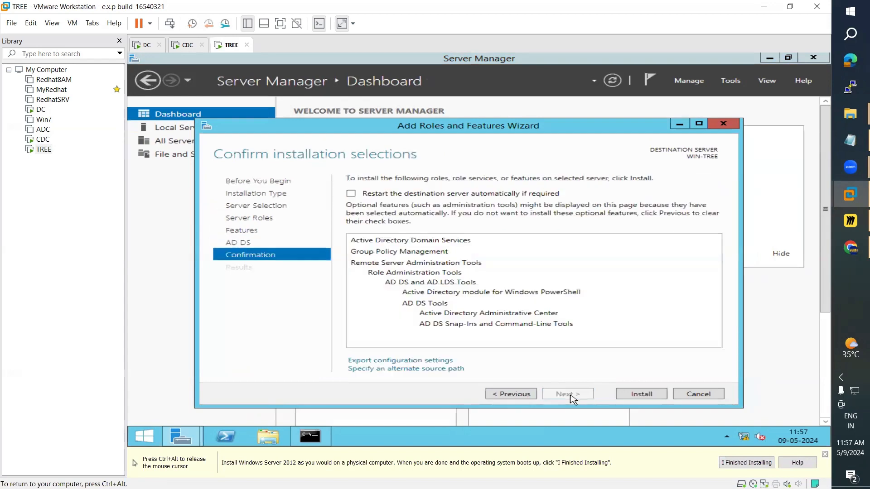
left_click(393, 195)
left_click(542, 282)
left_click(641, 394)
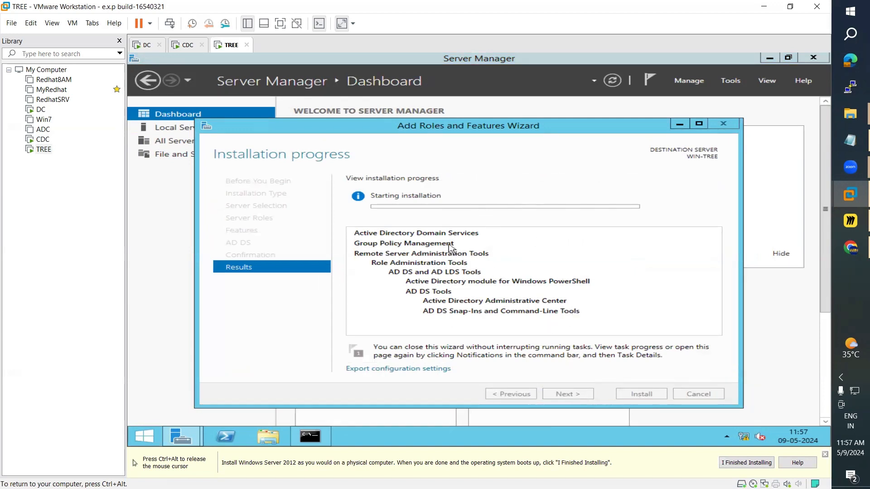
Step: Alternate between CDC and TREE to follow WIN-TREE's AD DS installation progress
left_click(189, 46)
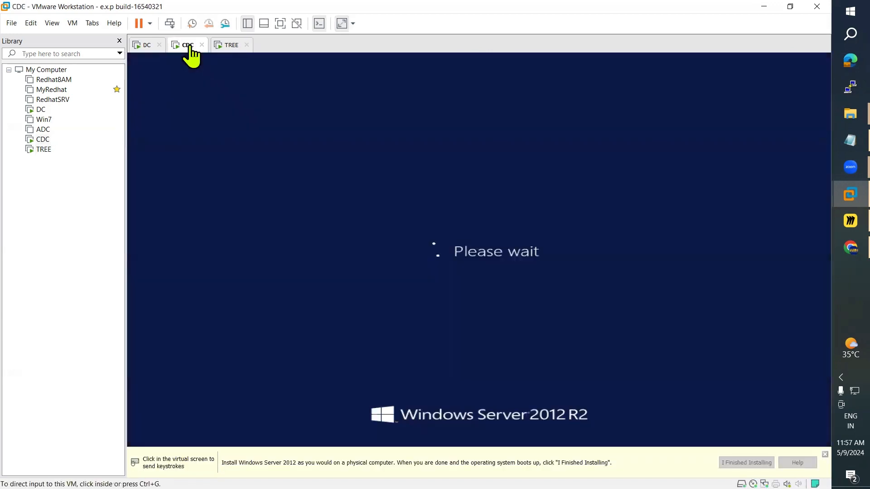
left_click(226, 48)
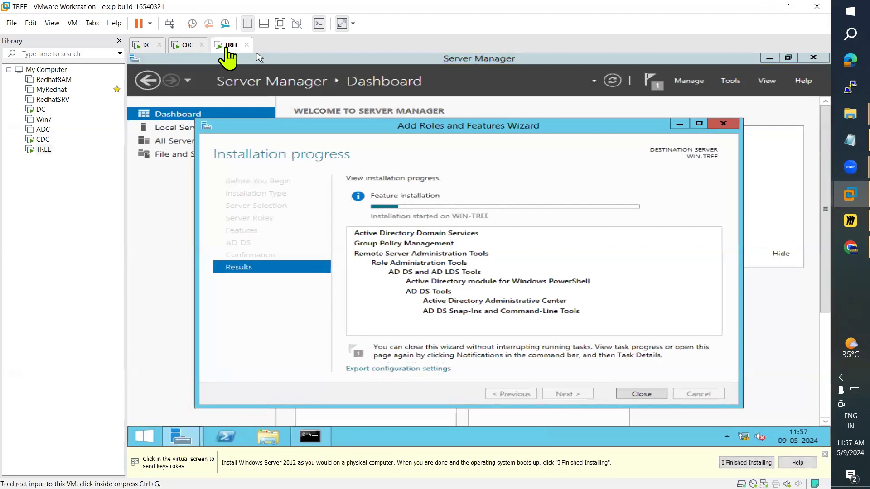
left_click(186, 56)
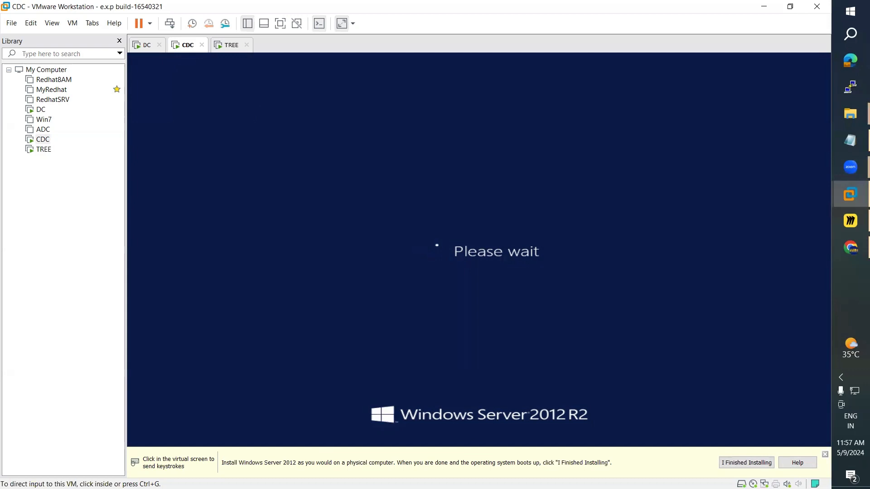
left_click(226, 47)
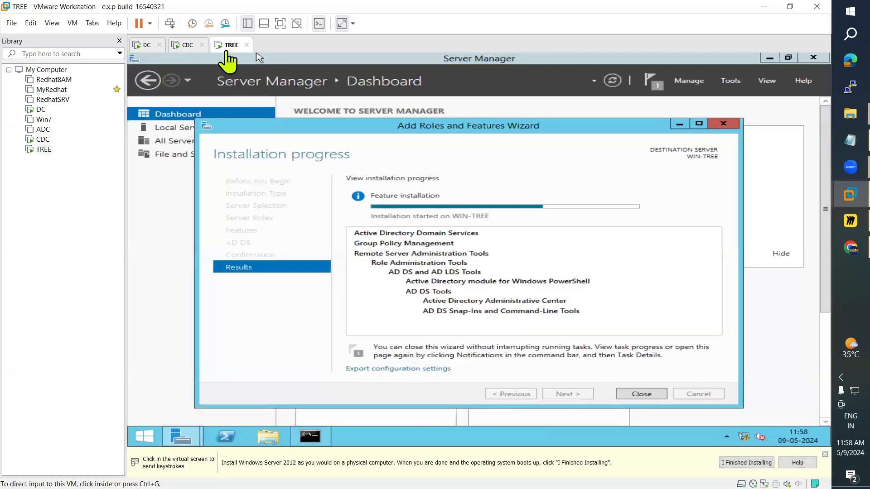
Step: Send Ctrl+Alt+Del to the CDC machine to bring up its sign-in screen
left_click(187, 45)
left_click(73, 22)
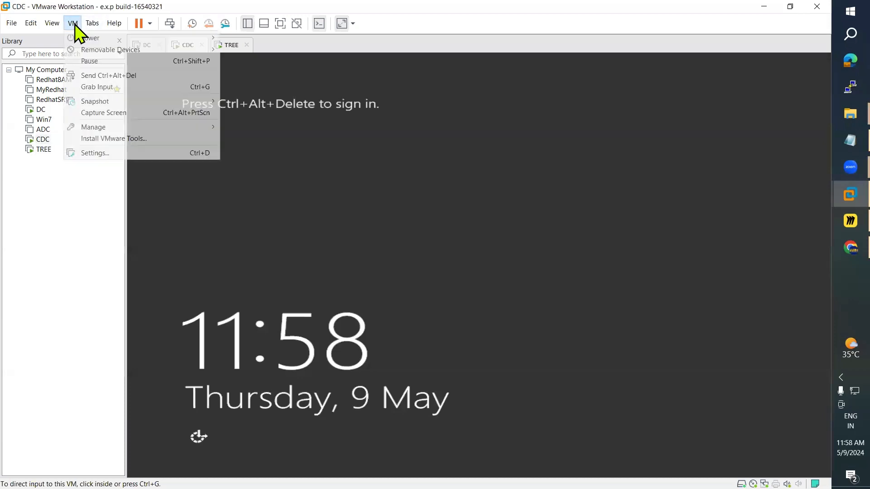
left_click(109, 75)
left_click(467, 192)
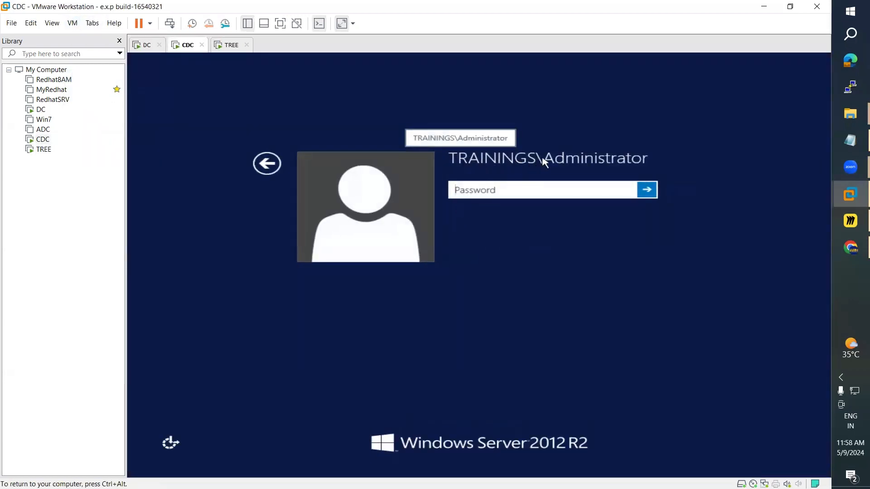
key("ctrl+alt")
Step: After a quick look at DC, enter the administrator password to sign in to CDC
left_click(141, 45)
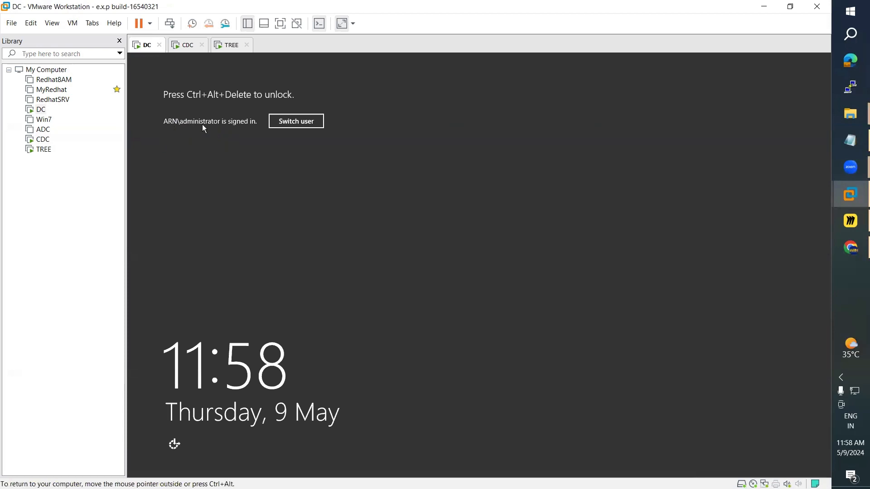
left_click(182, 45)
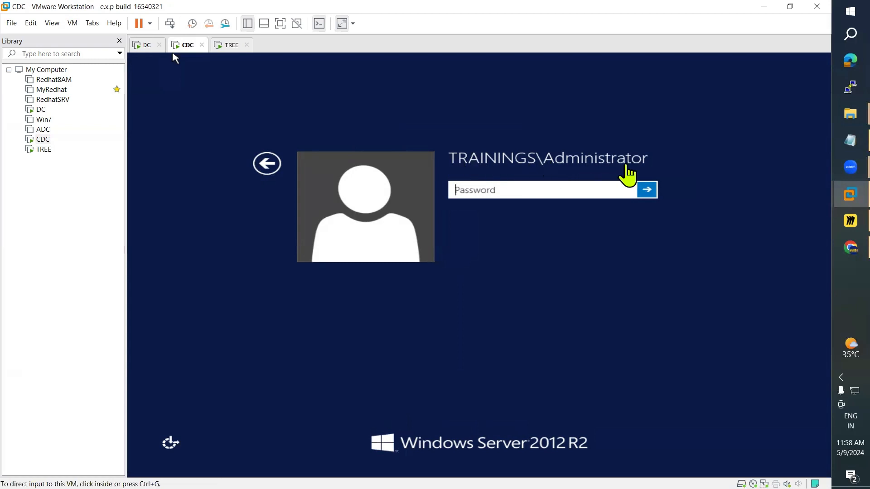
left_click(529, 187)
type("••")
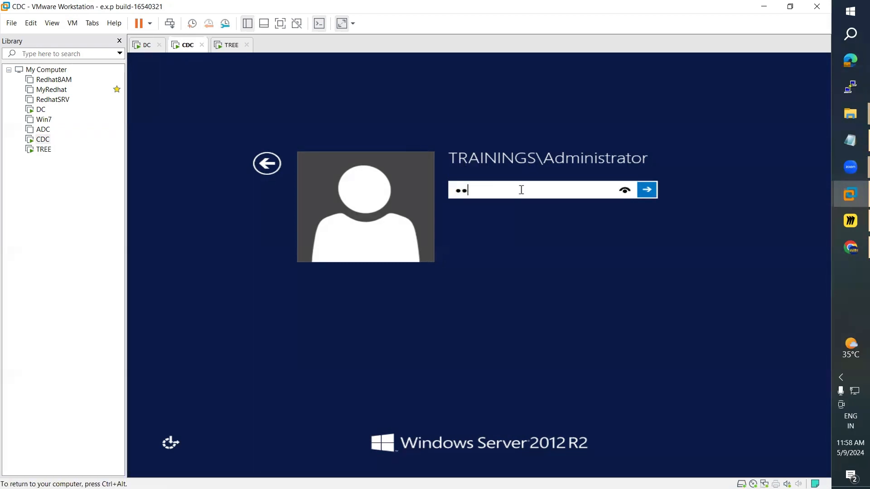
key("Return")
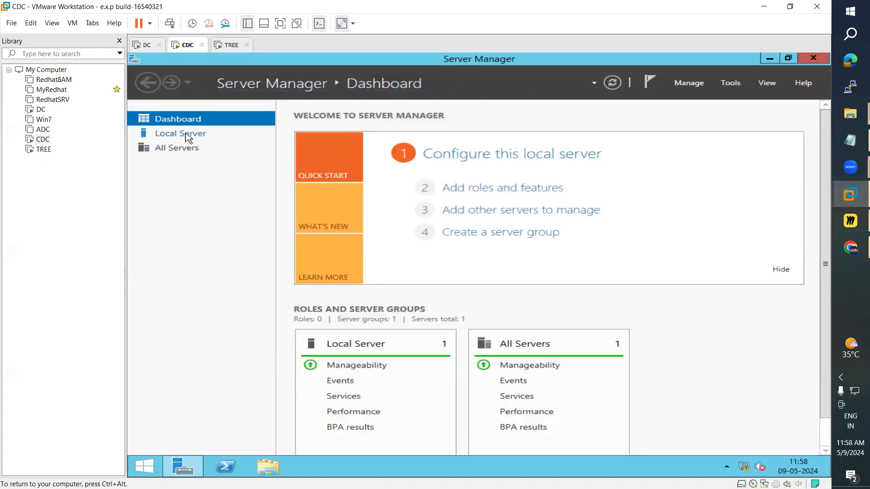
Step: Review CDC's Local Server properties in trainings.ARN.COM, then switch to the DC machine
left_click(188, 135)
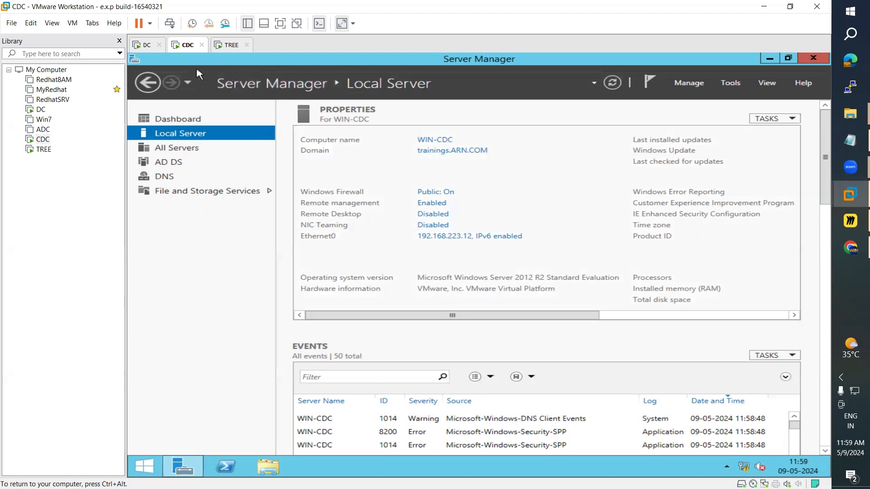
left_click(145, 45)
Step: Unlock DC with Ctrl+Alt+Del and its password, confirm WIN-AD is in ARN.COM, then return to CDC
left_click(73, 23)
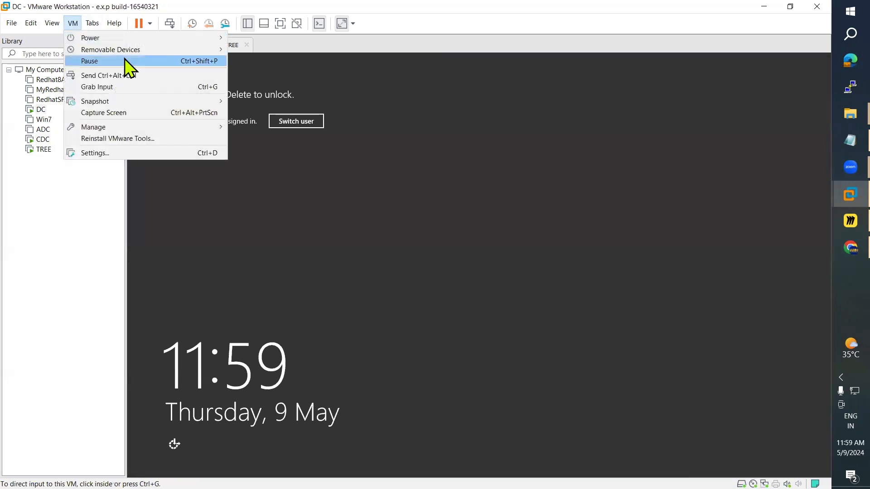
left_click(125, 74)
left_click(477, 214)
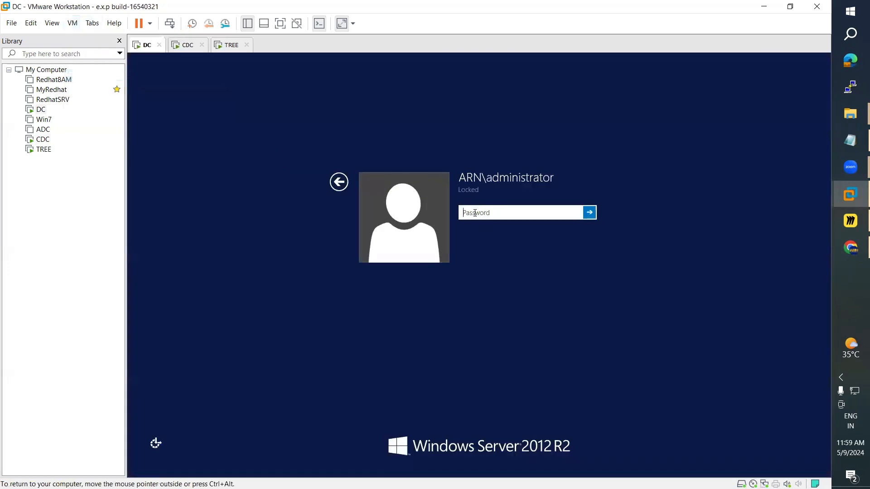
type("*********")
key("Return")
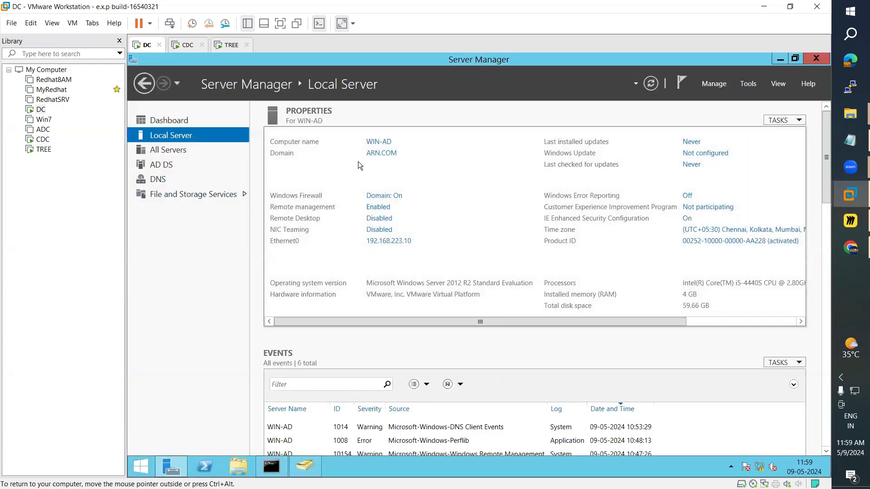
left_click(188, 45)
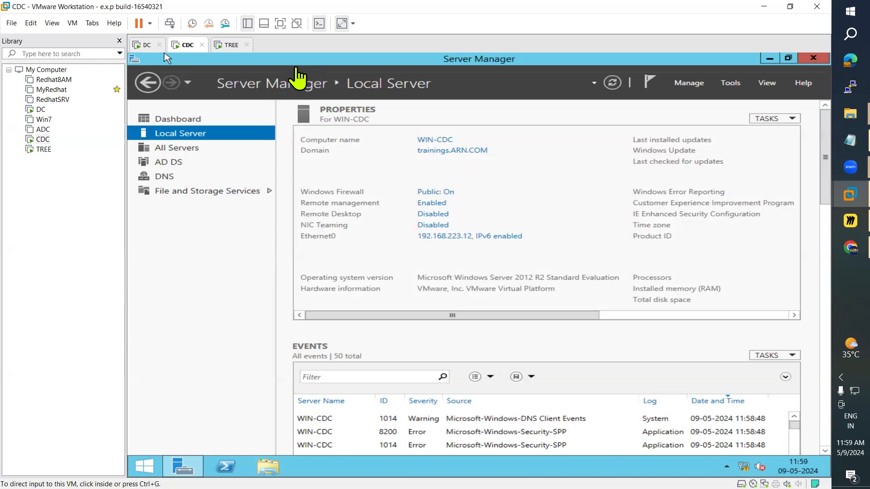
Step: Close TREE's finished AD DS installation and launch 'Promote this server to a domain controller'
left_click(235, 45)
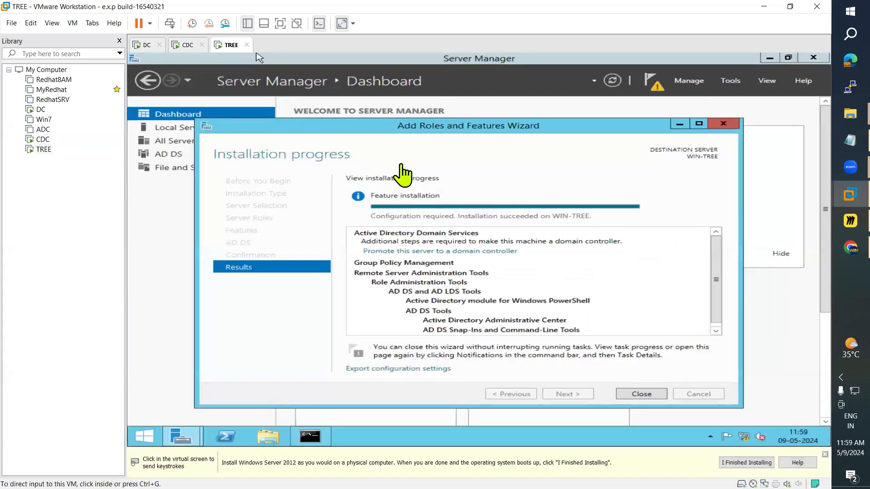
left_click(652, 397)
left_click(653, 396)
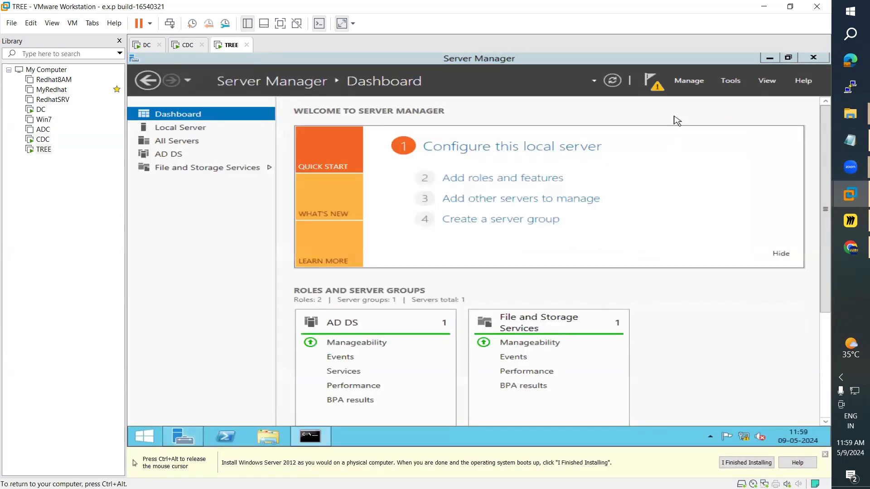
left_click(647, 84)
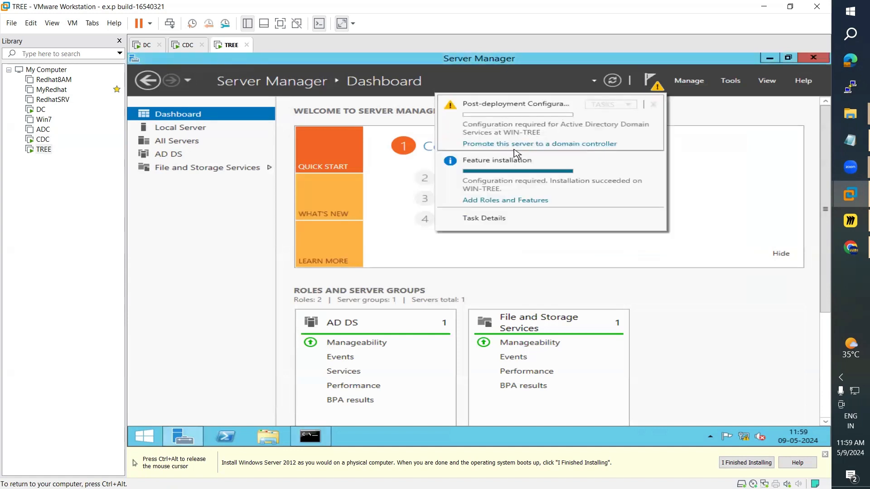
left_click(542, 146)
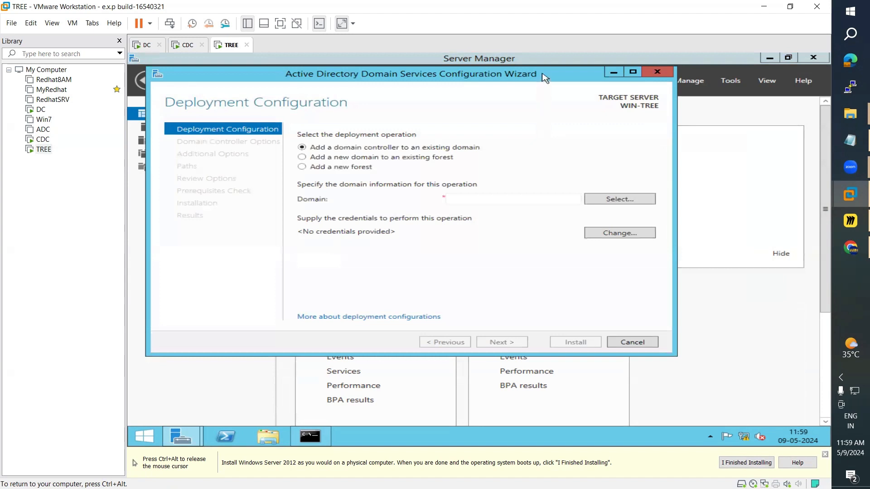
left_click_drag(545, 77, 582, 114)
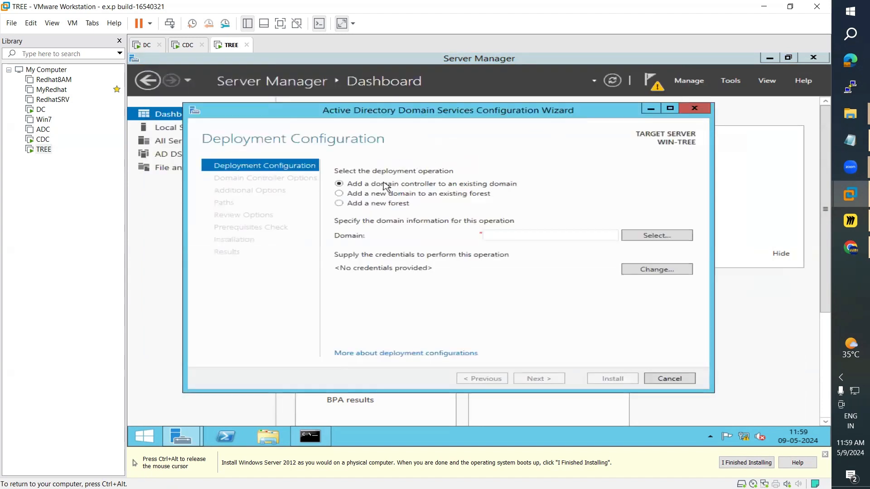
Step: Choose 'Add a new forest' in TREE's Deployment Configuration, comparing against DC's ARN.COM domain
left_click(340, 207)
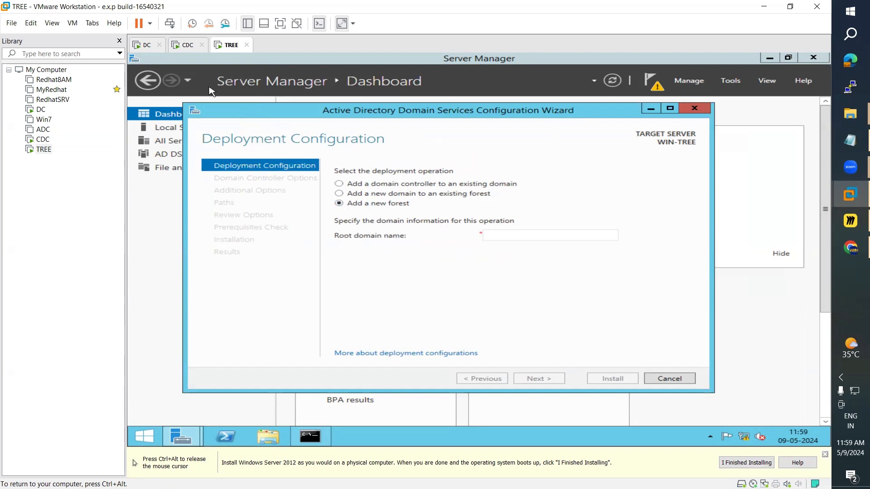
left_click(144, 46)
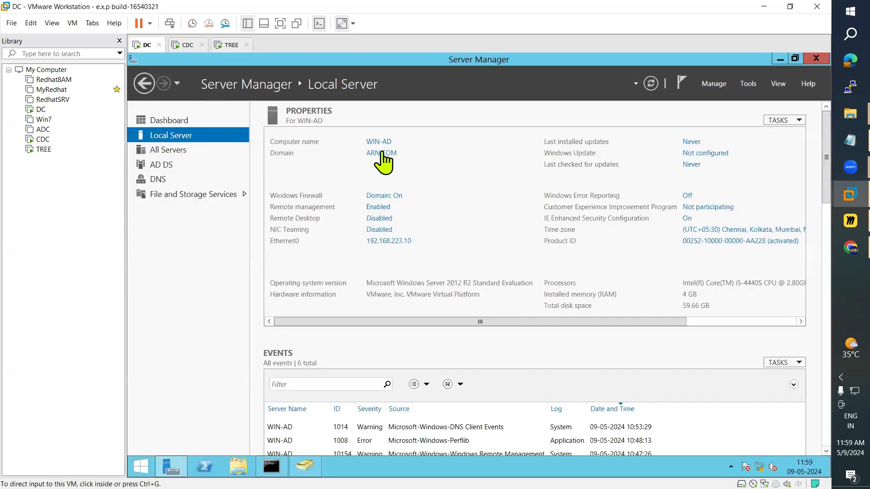
left_click(232, 45)
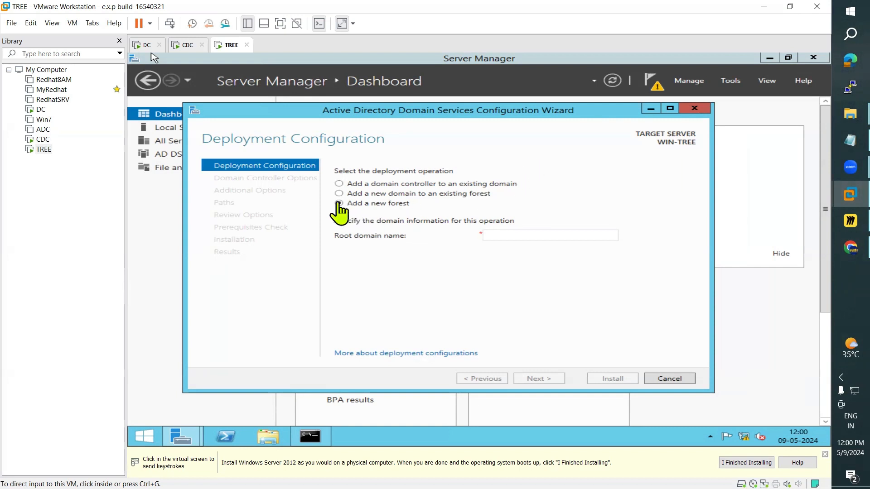
left_click(146, 45)
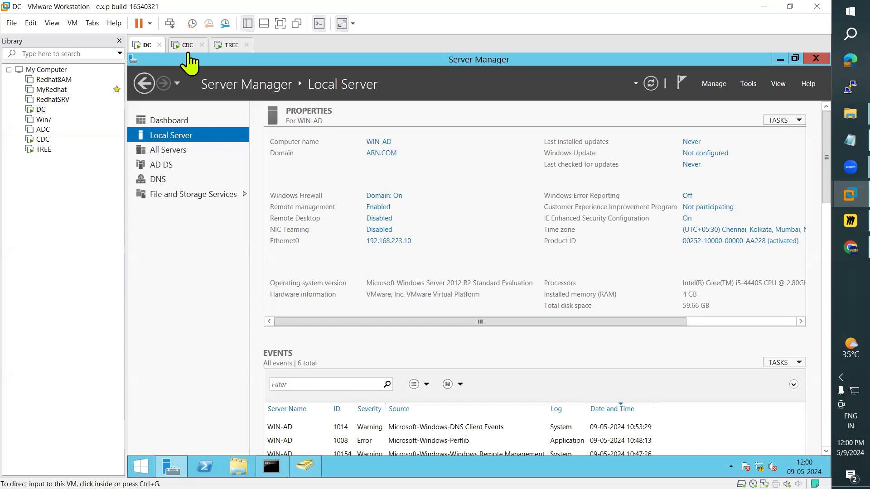
left_click(232, 45)
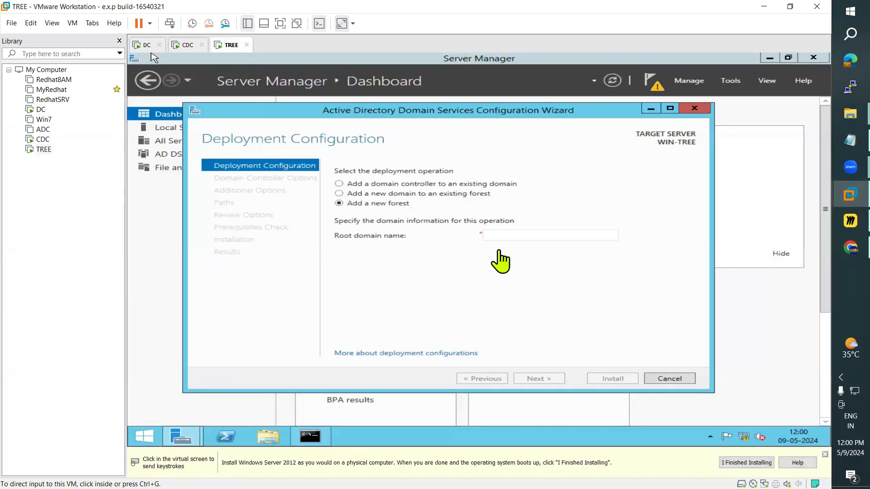
Step: Switch TREE's deployment to 'Add a new domain to an existing forest' (Child Domain)
left_click(849, 221)
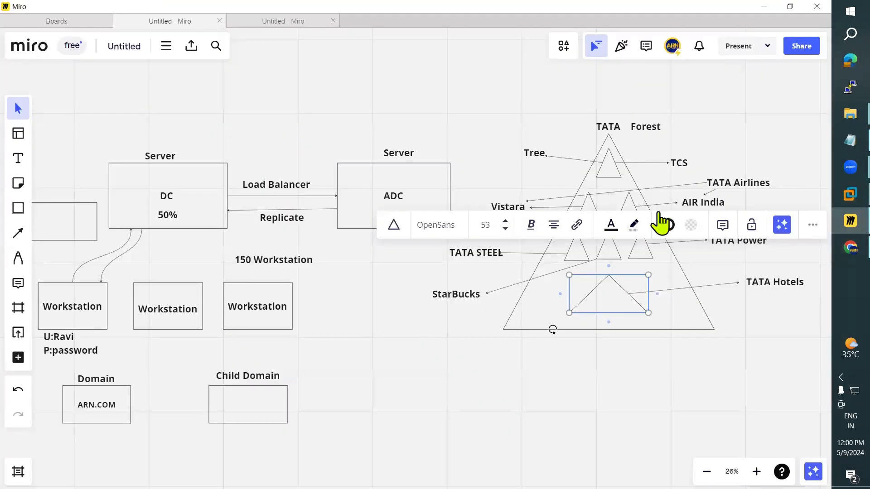
left_click(838, 233)
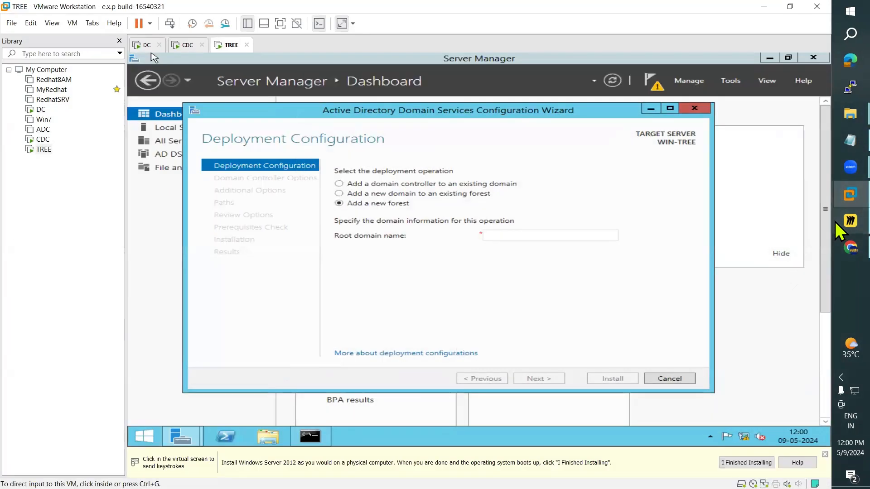
left_click(339, 205)
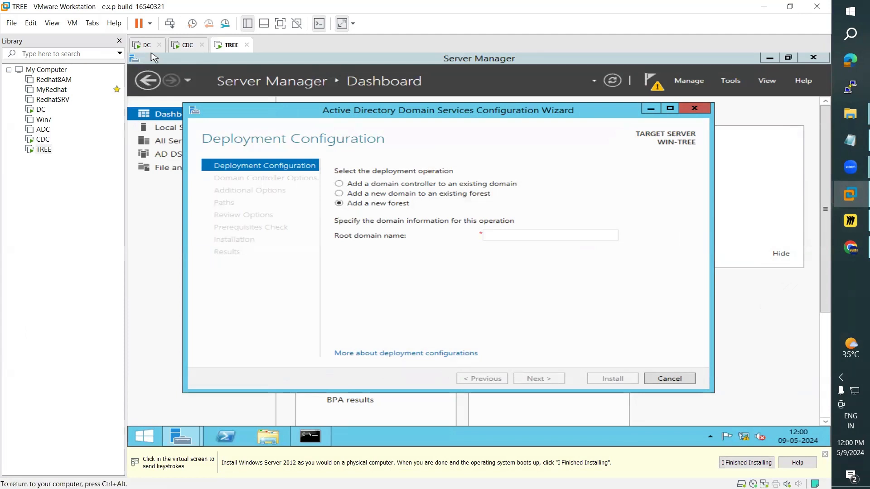
left_click(339, 194)
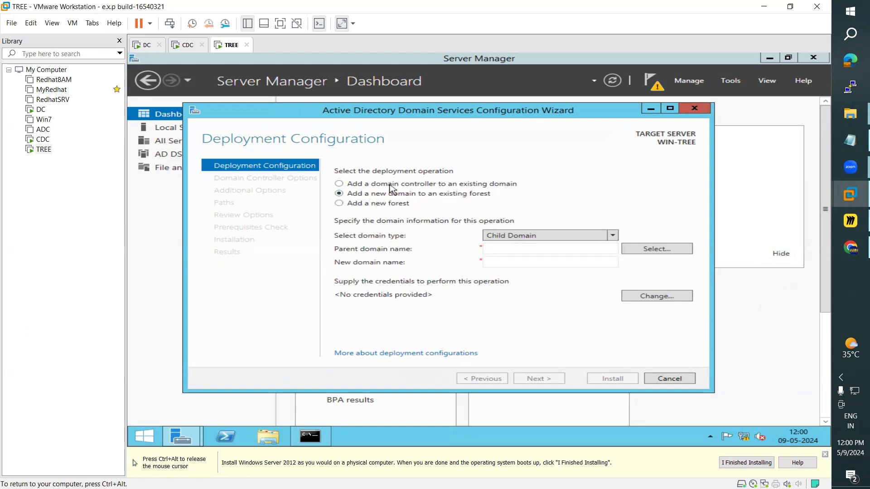
key("ctrl+alt")
Step: Deselect the small triangle on the Miro forest diagram and minimise Miro
left_click(836, 218)
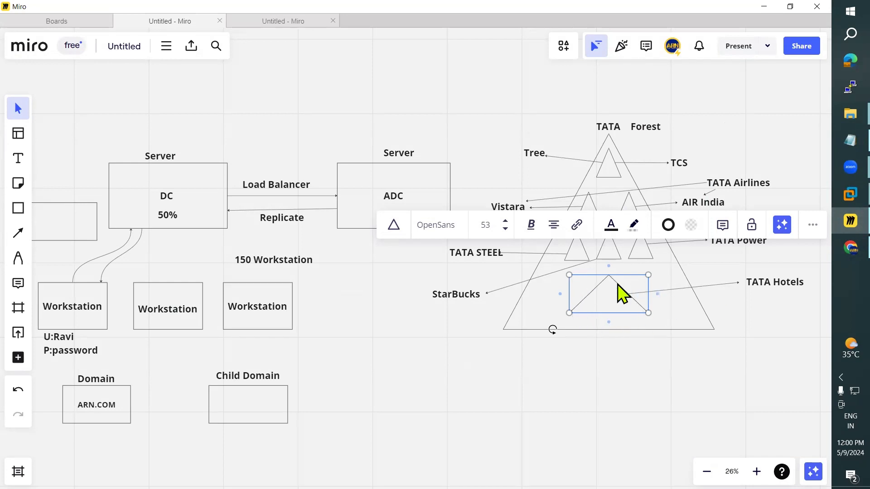
left_click(642, 356)
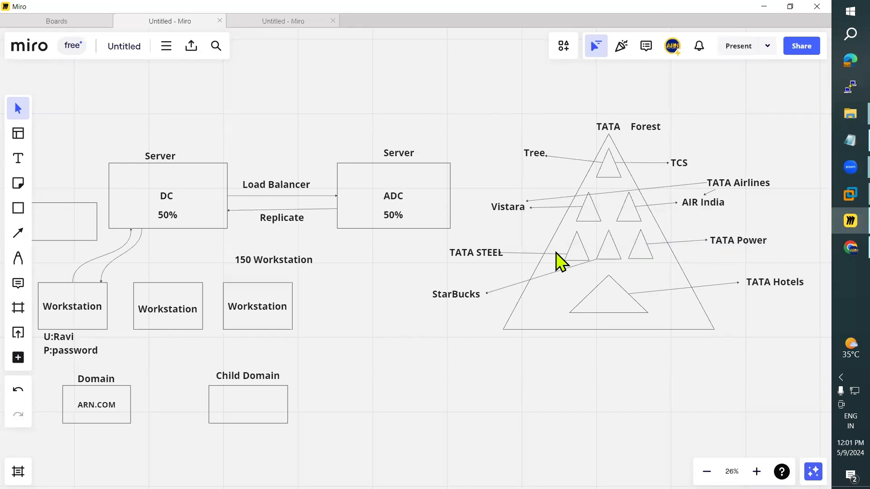
left_click(763, 6)
Step: Choose Tree Domain as the deployment type, glancing at the DC machine's domain
left_click(328, 183)
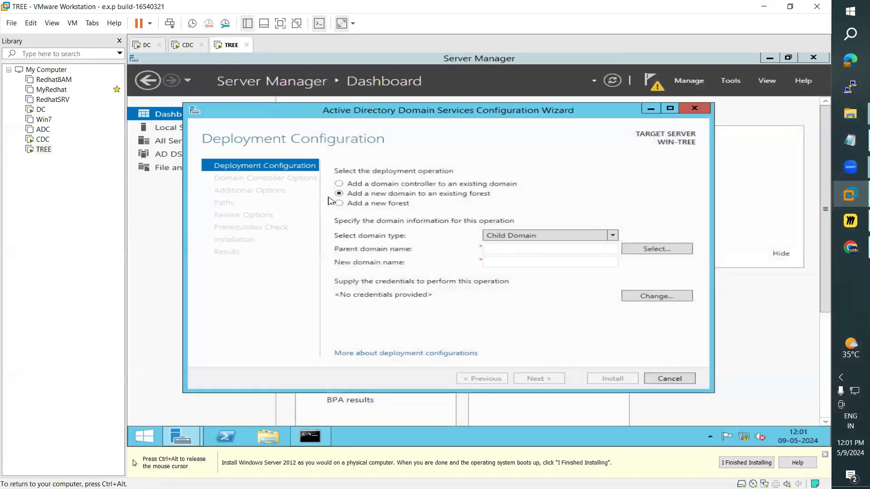
left_click(550, 237)
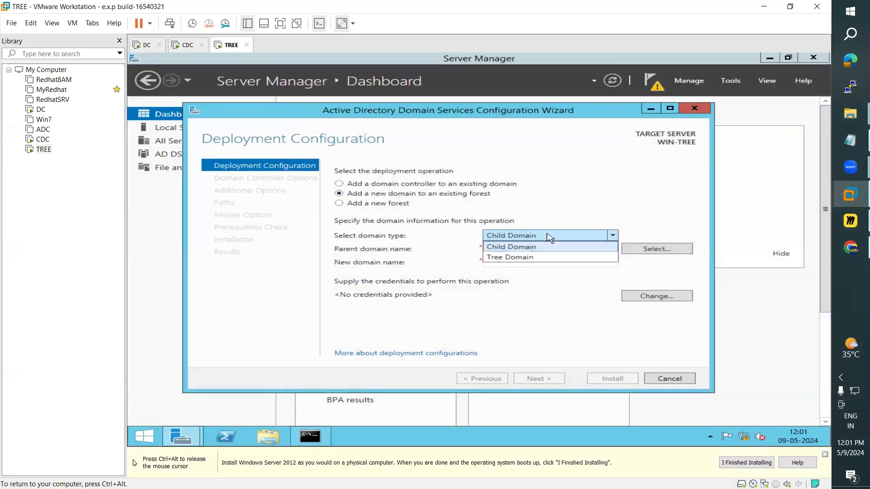
left_click(520, 256)
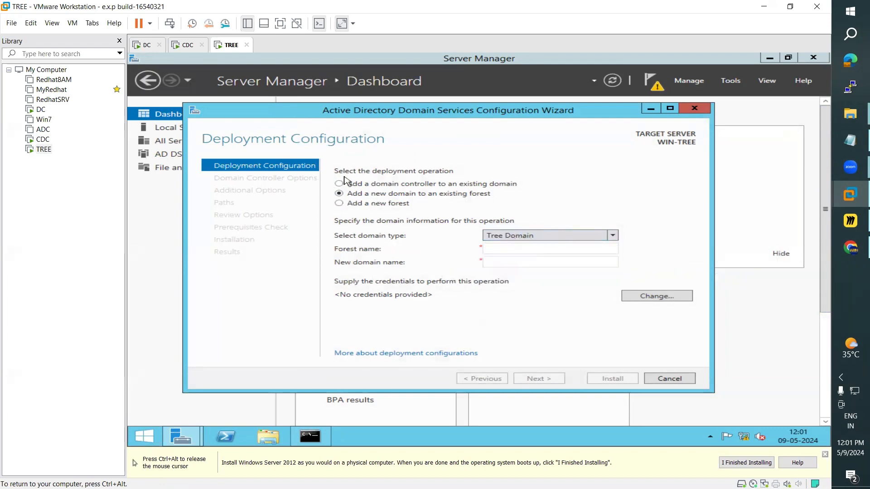
key("ctrl+alt")
left_click(142, 45)
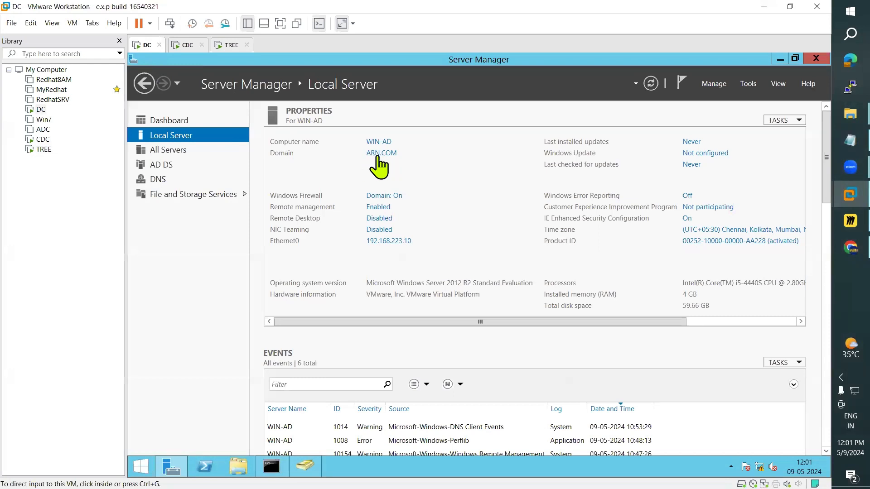
left_click(230, 45)
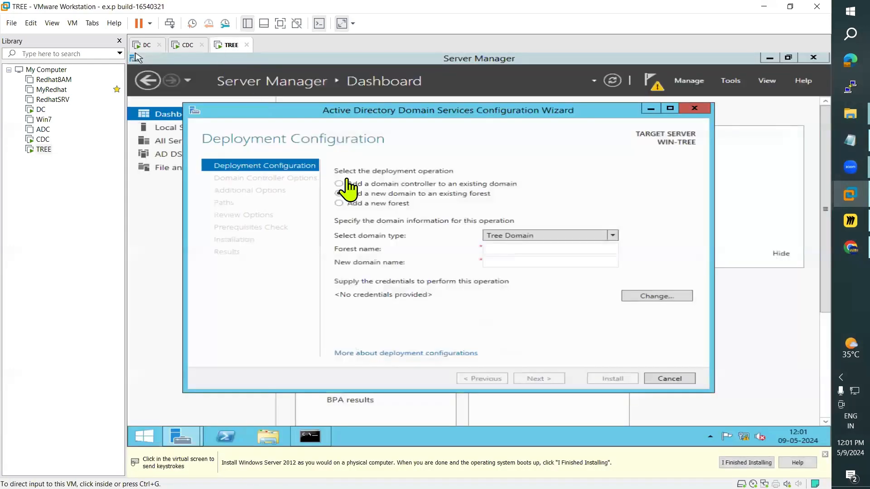
Step: Enter ARN.COM as the Forest name and TechSolutions as the New domain name
left_click(498, 248)
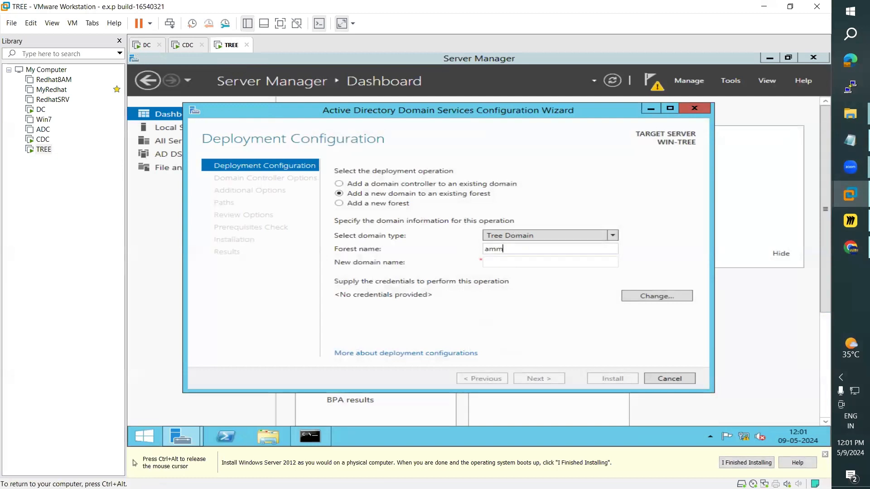
key("Tab")
double_click(498, 248)
key("BackSpace")
type("ARN.COM")
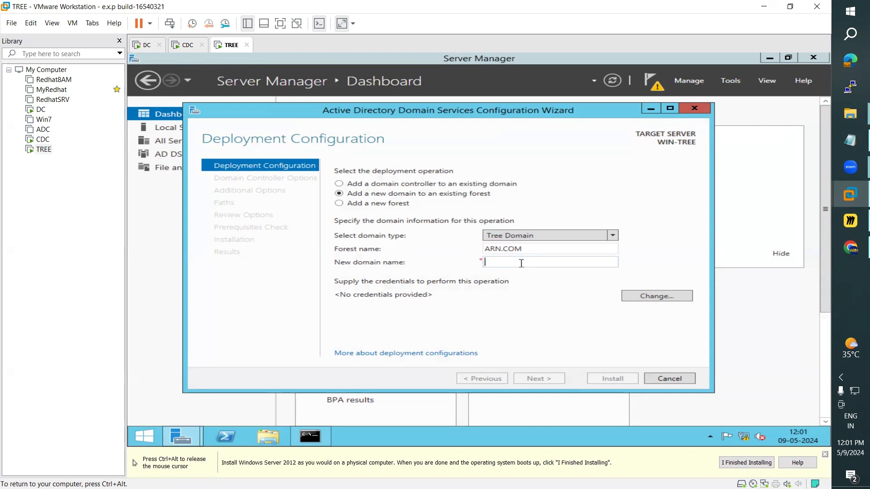
type("TechSolutions")
left_click_drag(536, 261, 459, 267)
type("TechSolutions")
Step: Supply the ARN\administrator account and password as the deployment credentials
left_click(652, 299)
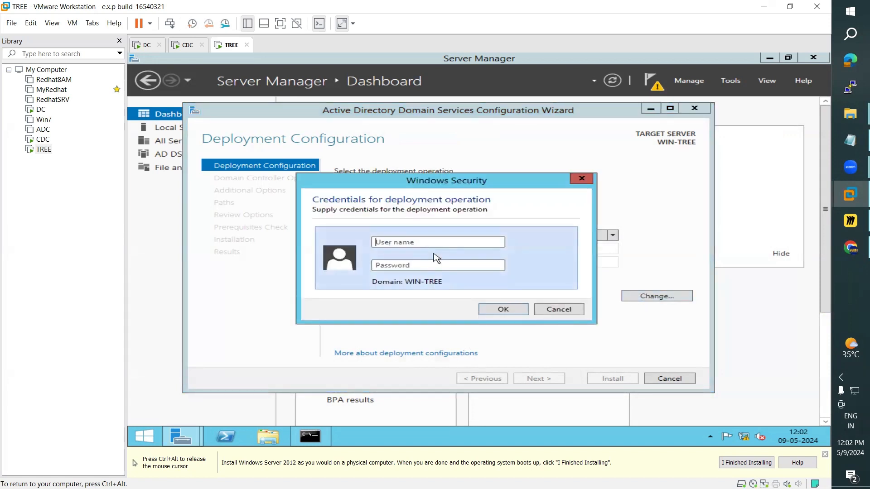
type("ARN\\")
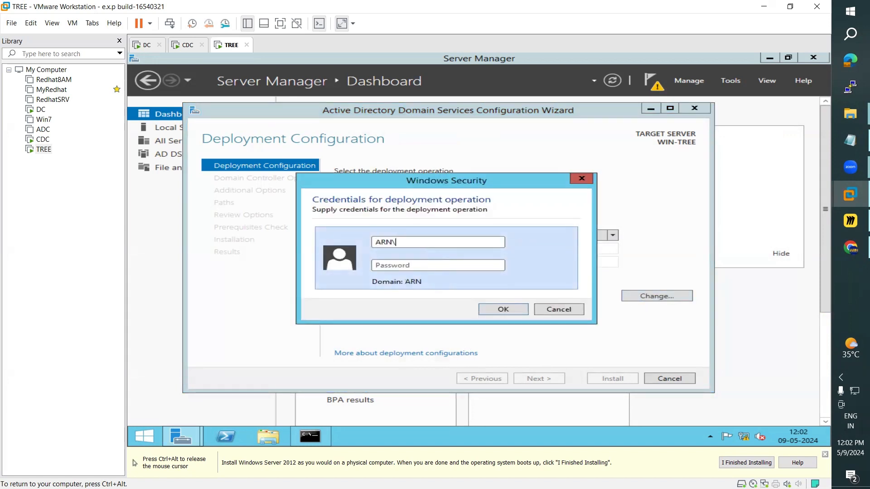
type("admini")
type("••••••••••")
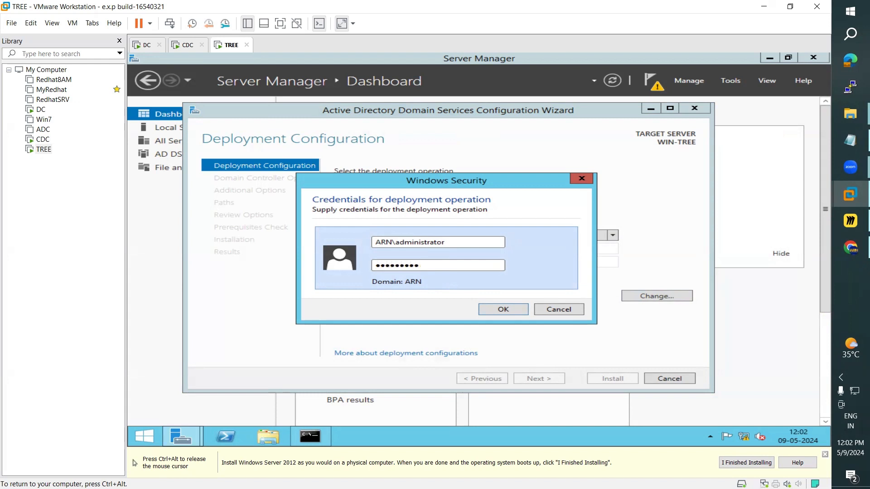
left_click(507, 313)
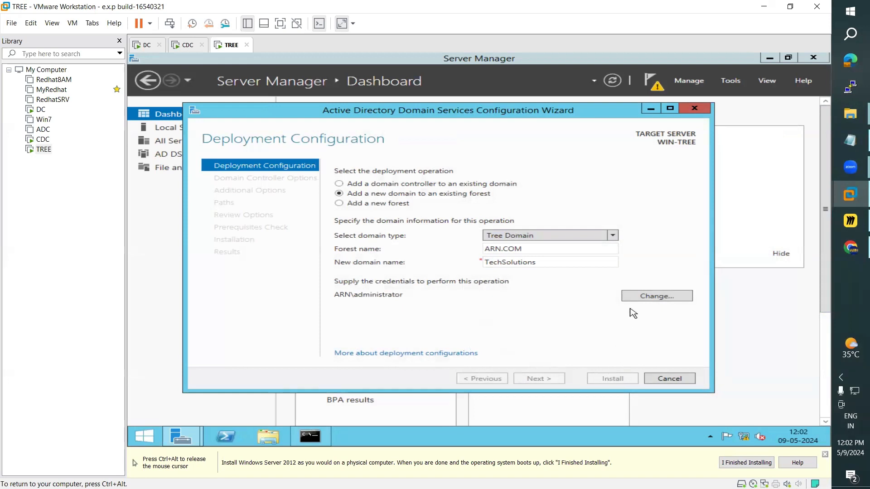
Step: Append .COM so the new domain name reads TechSolutions.COM
double_click(553, 264)
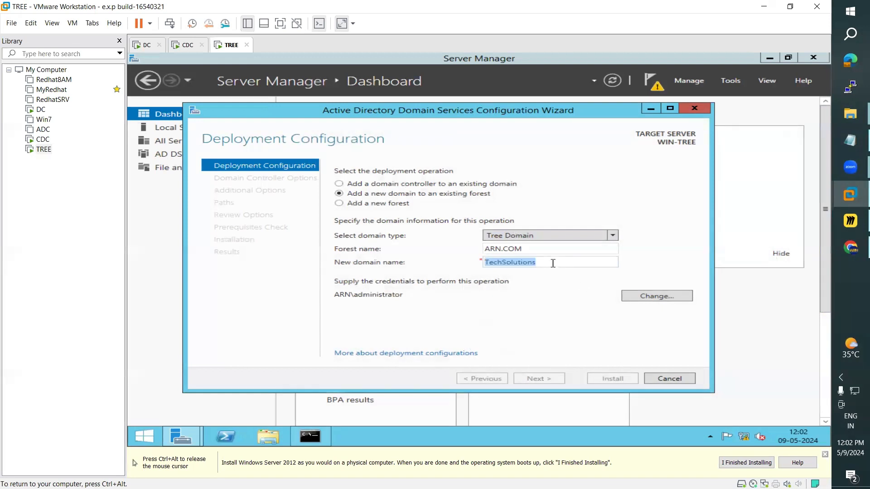
left_click(553, 263)
type(".COM")
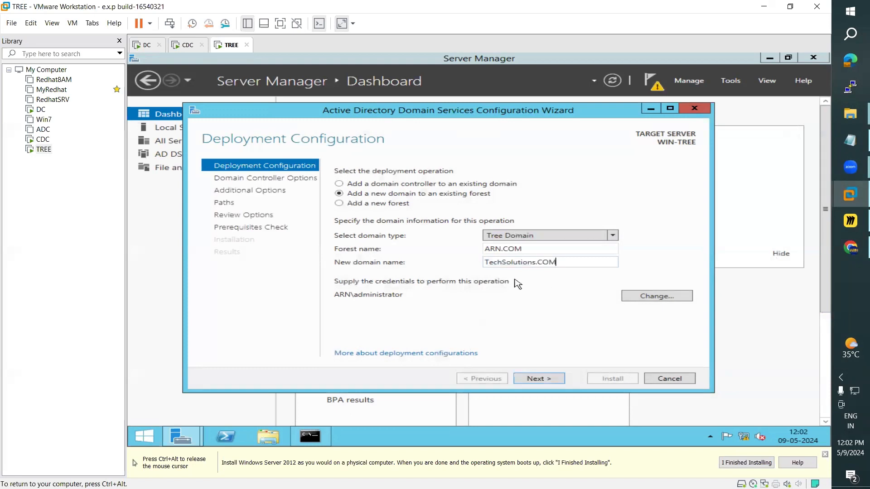
double_click(501, 246)
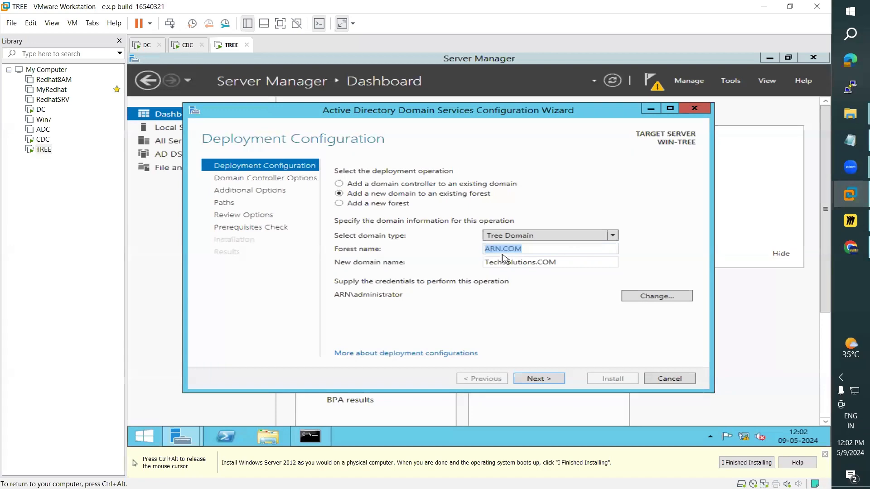
left_click(850, 221)
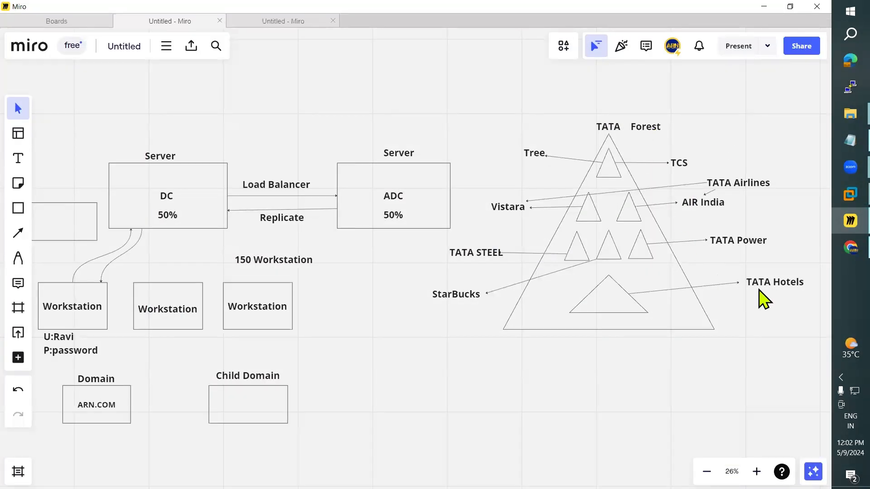
left_click(763, 7)
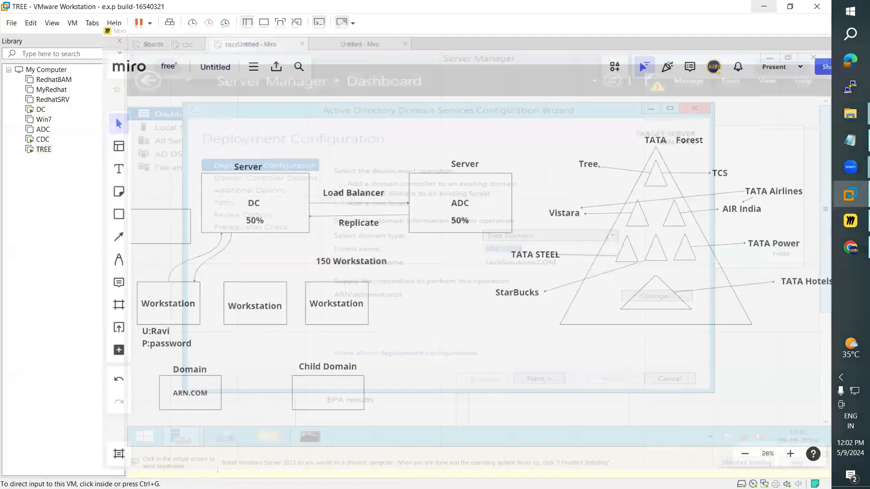
triple_click(487, 262)
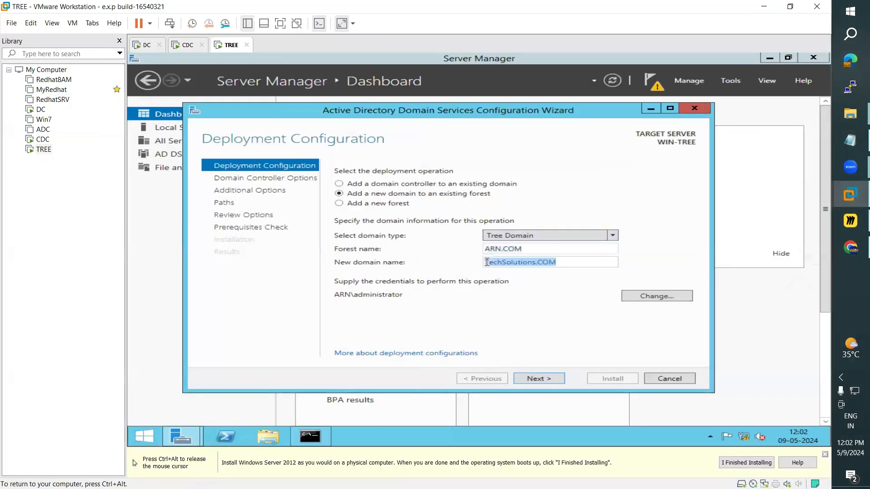
left_click(597, 261)
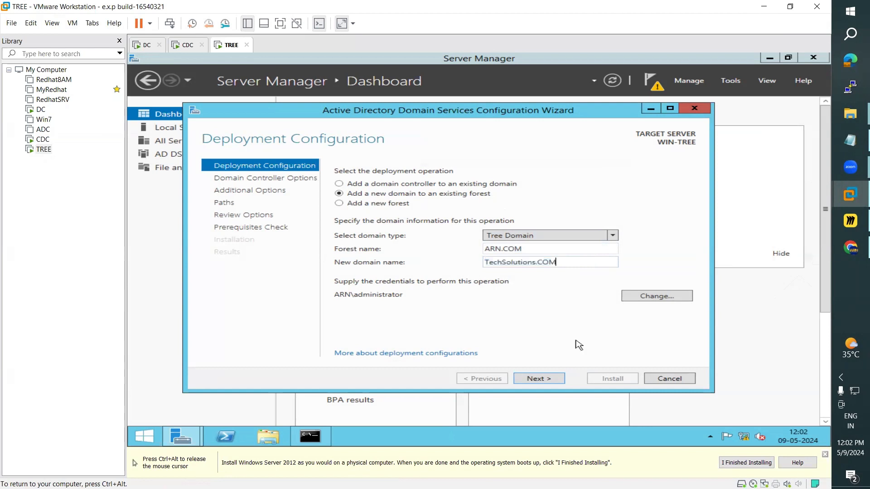
Step: Validate the deployment settings and glance at the command prompt's password policy output
left_click(552, 383)
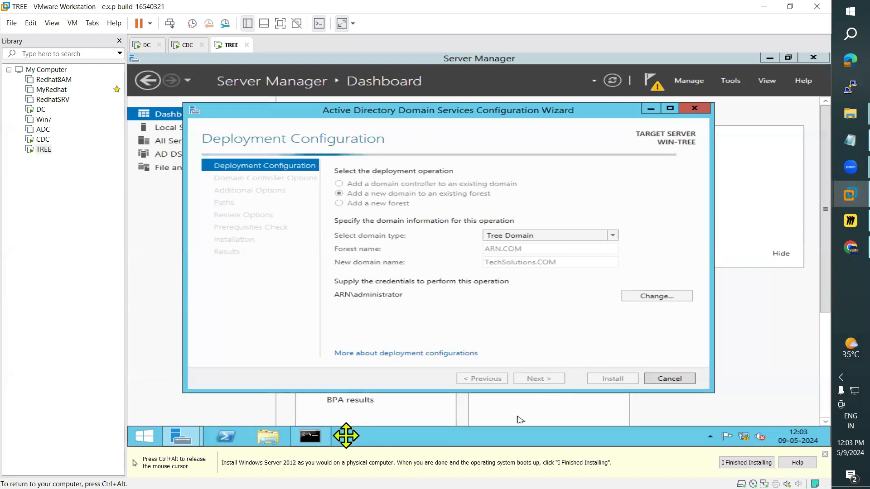
left_click(310, 436)
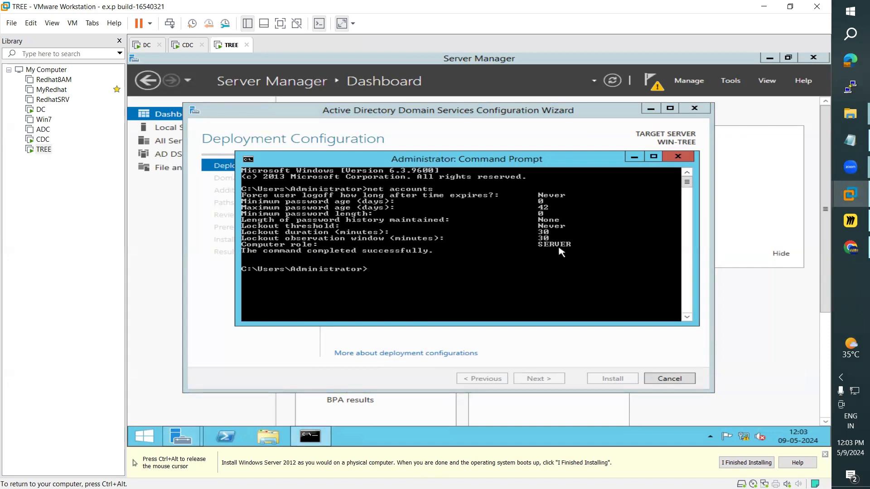
left_click(643, 157)
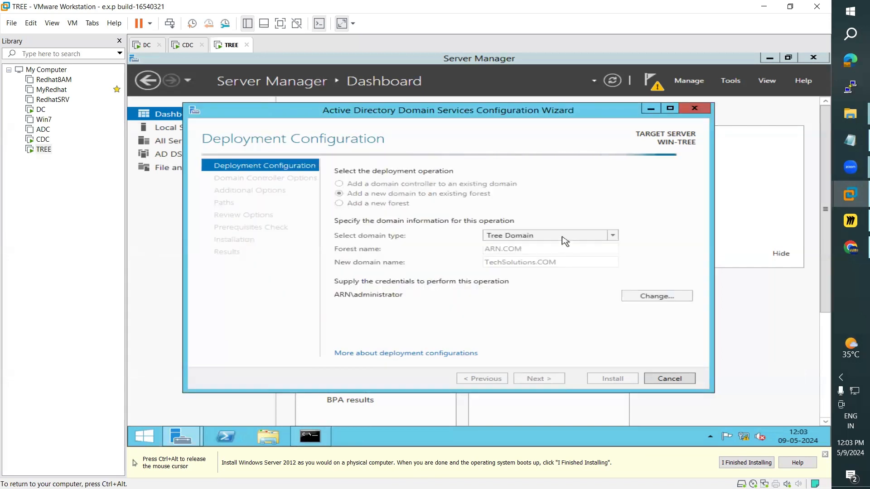
Step: On CDC, open Command Prompt and run net accounts to list its password policy
left_click(185, 46)
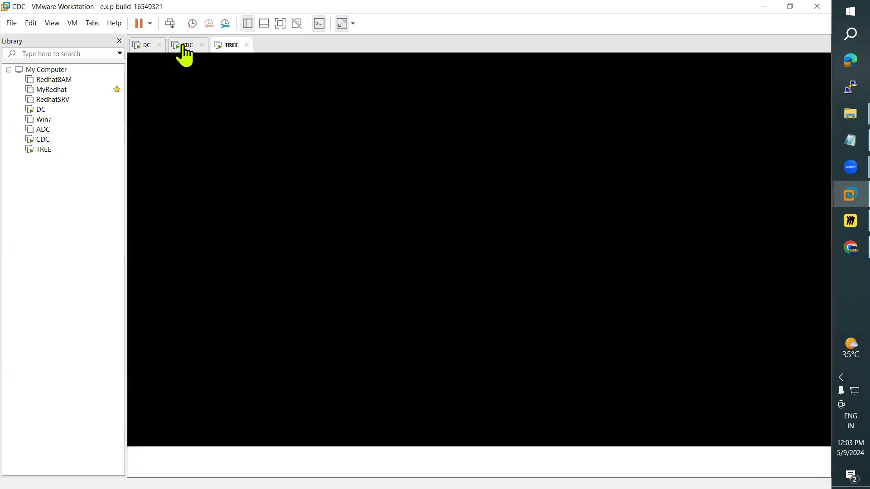
left_click(146, 471)
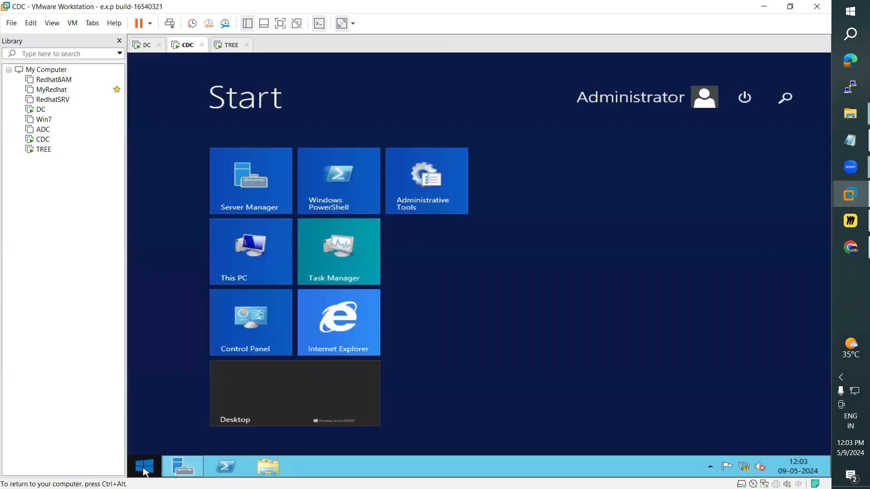
left_click(785, 97)
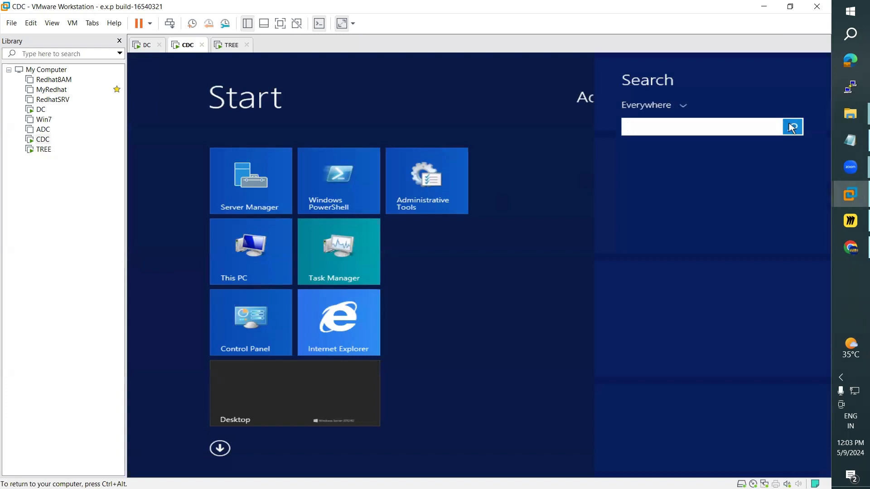
type("command Prompt")
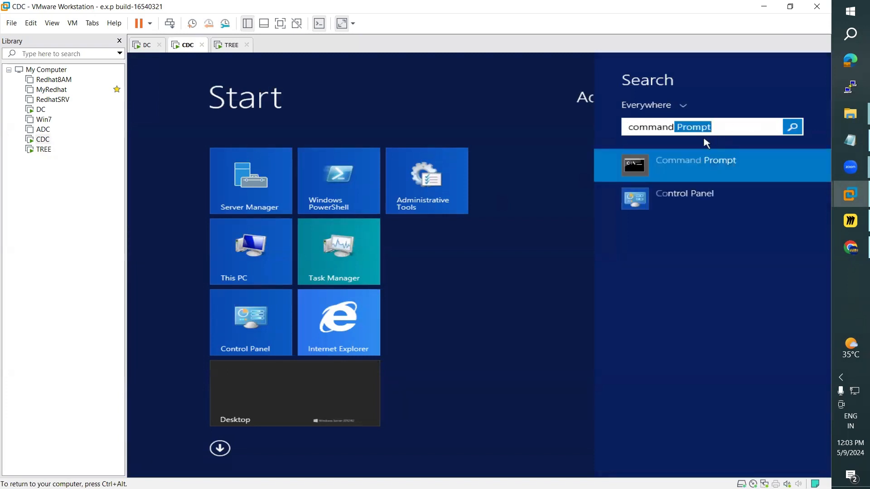
left_click(683, 171)
type("n")
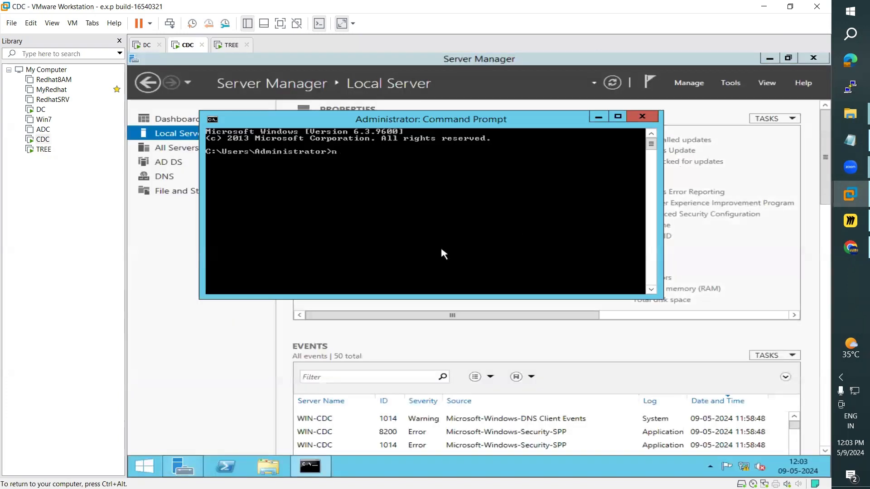
type("et accounts")
key("Return")
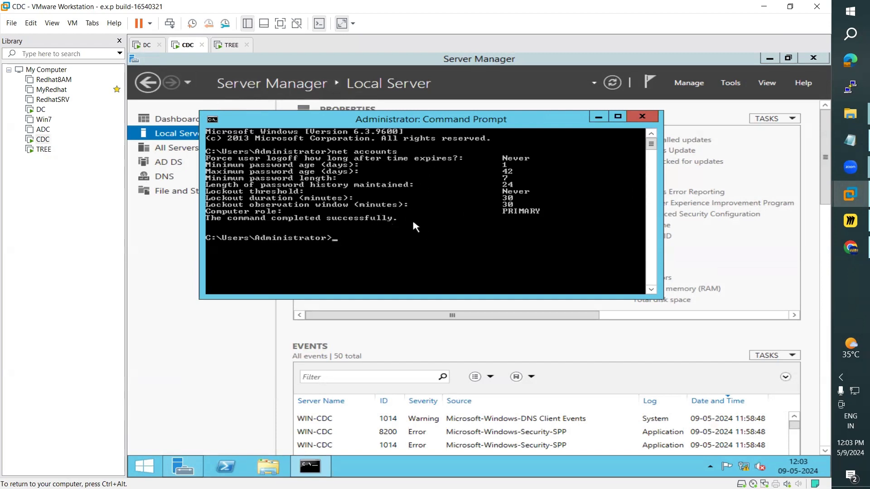
left_click(227, 46)
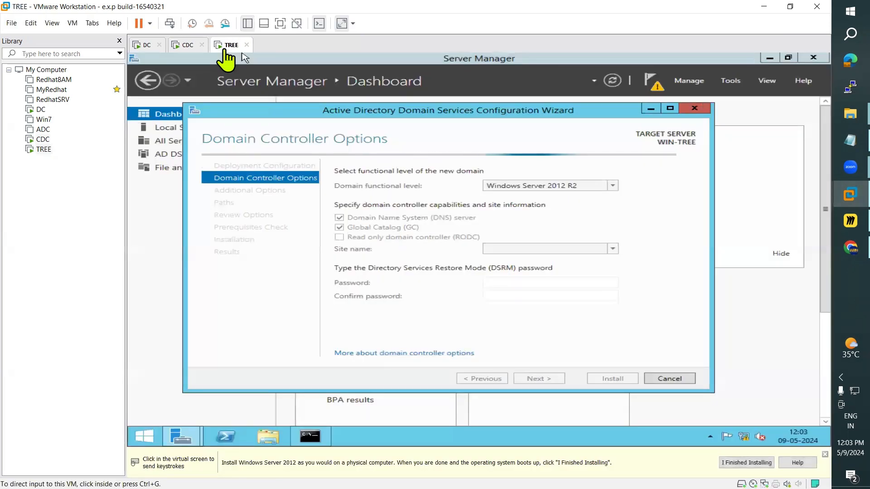
Step: Enter and confirm the DSRM restore mode password for TREE, then continue
left_click(187, 45)
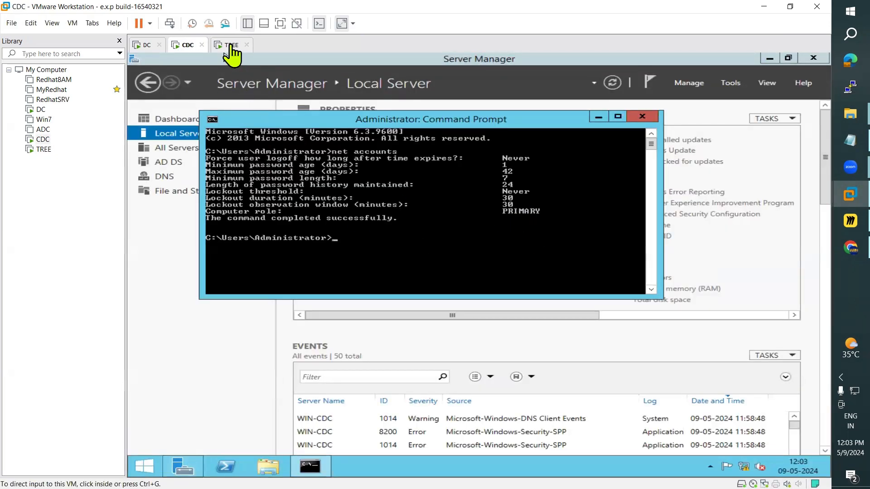
left_click(231, 46)
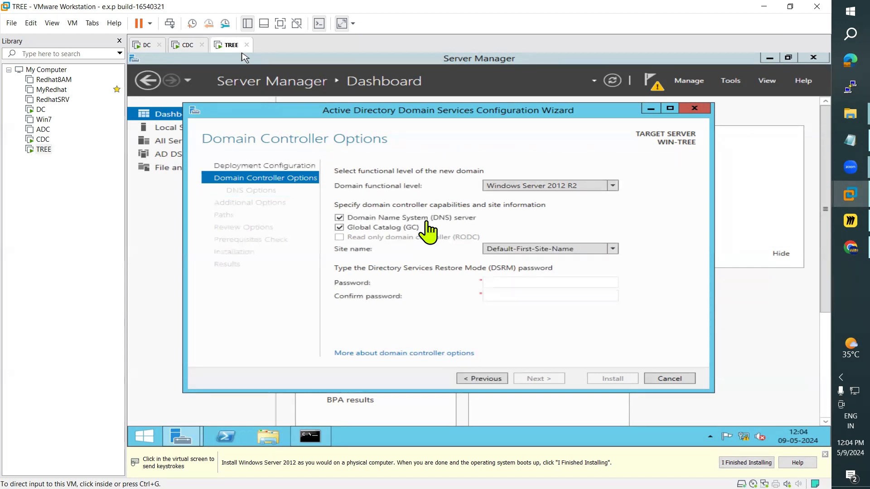
left_click(502, 283)
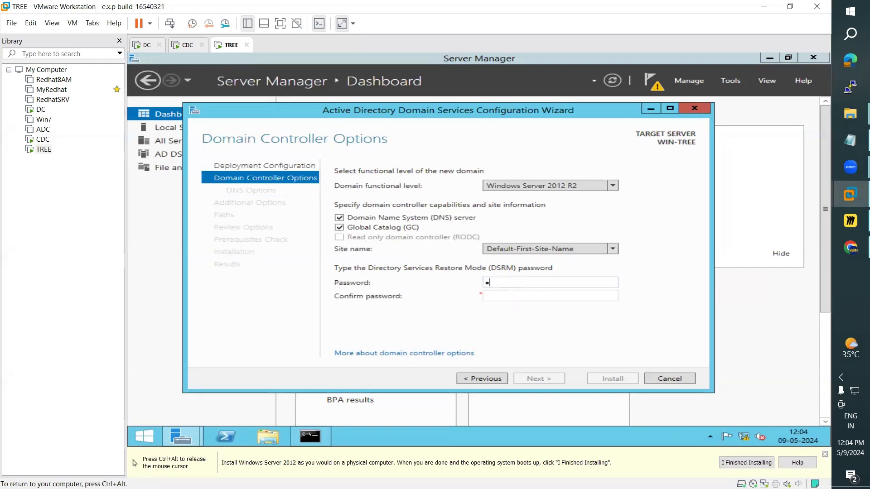
type("••••••")
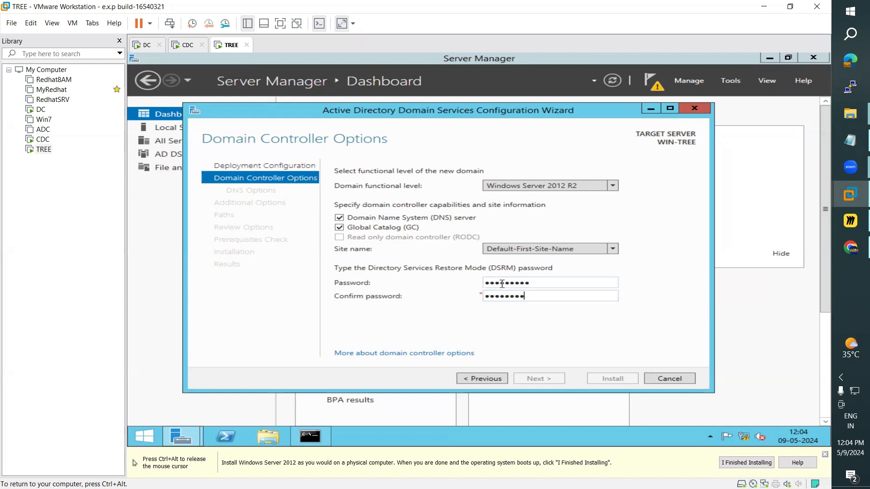
type("•")
key("Return")
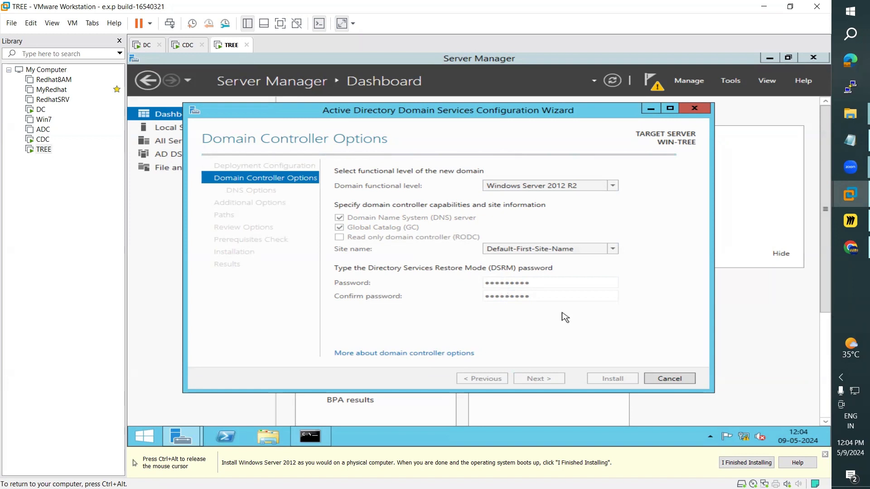
left_click(539, 380)
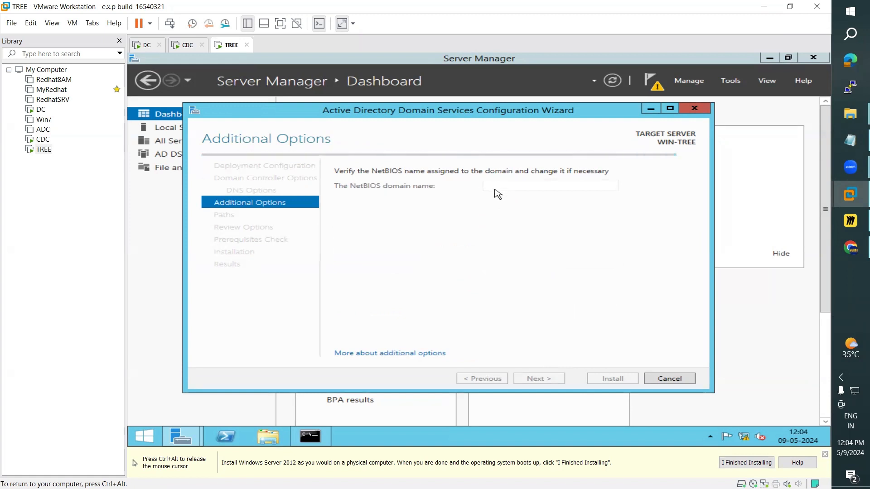
Step: Accept NetBIOS name TECHSOLUTIONS and the default database and SYSVOL paths, then run prerequisites
double_click(557, 183)
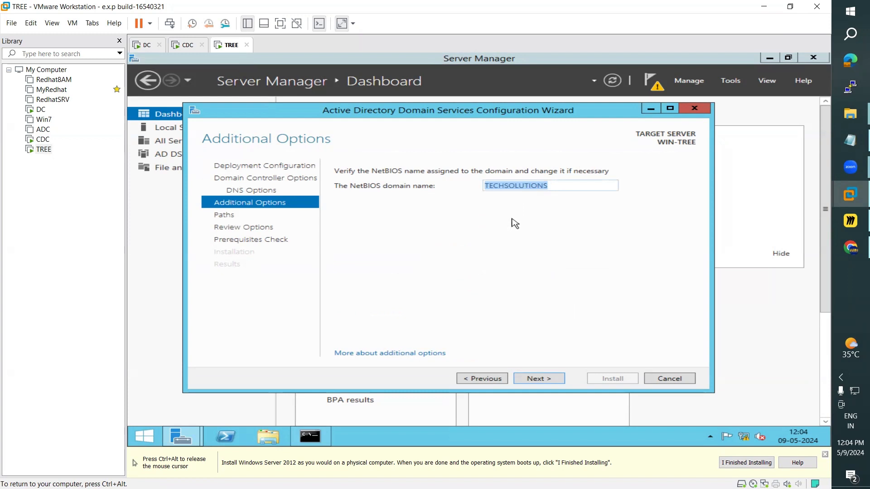
left_click(536, 380)
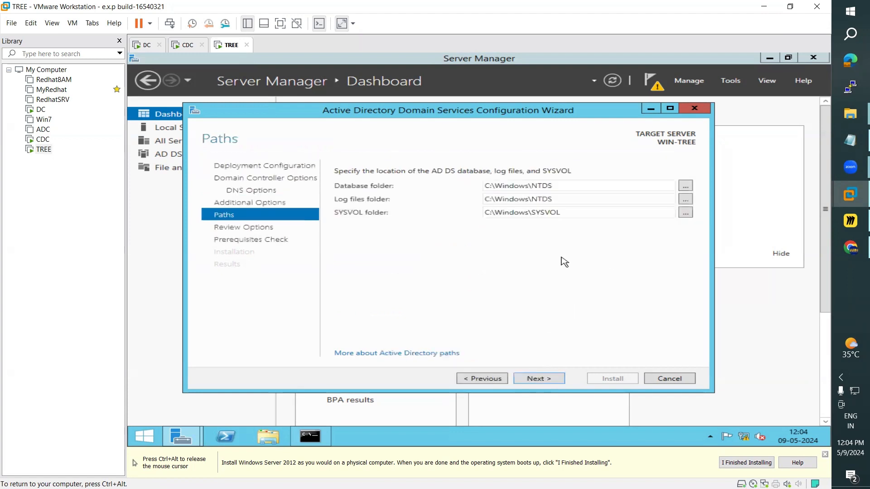
left_click(541, 383)
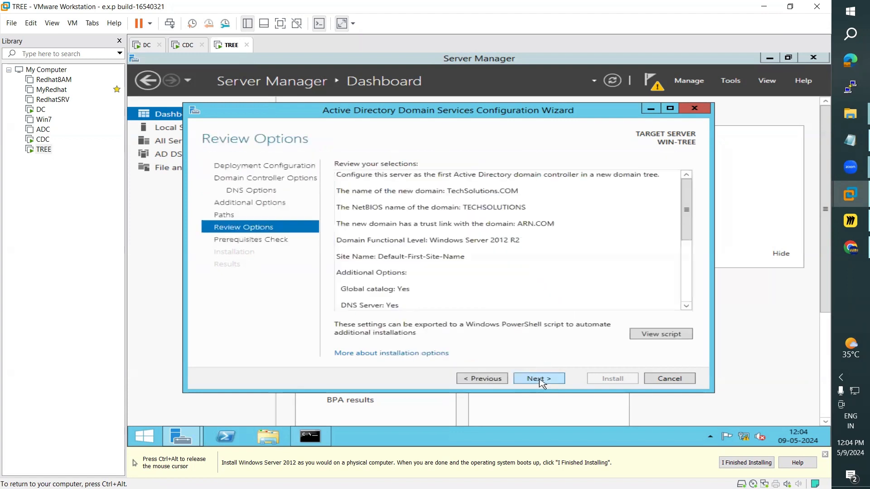
left_click(542, 383)
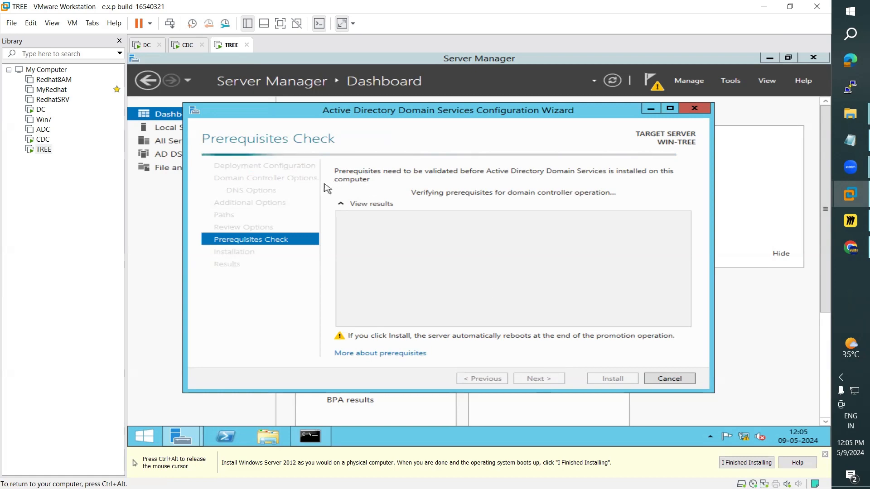
Step: Shut down the CDC server with reason Hardware: Installation (Planned)
left_click(186, 46)
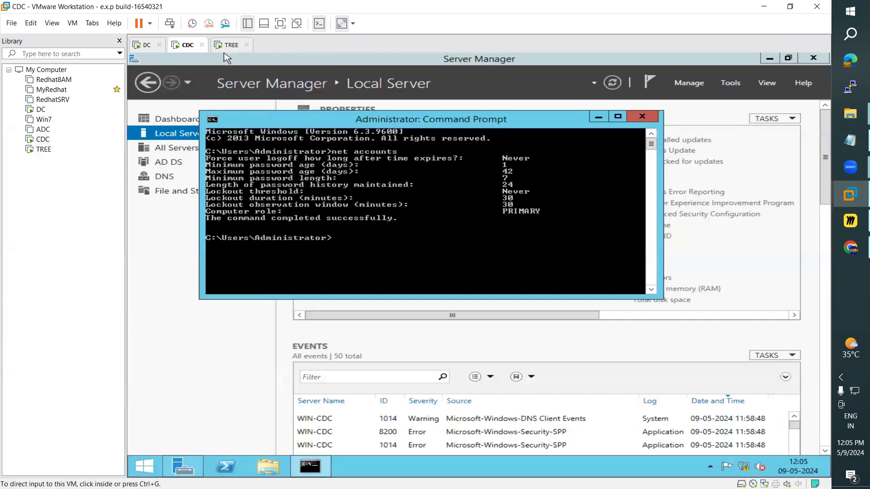
left_click(144, 466)
left_click(144, 466)
left_click(745, 98)
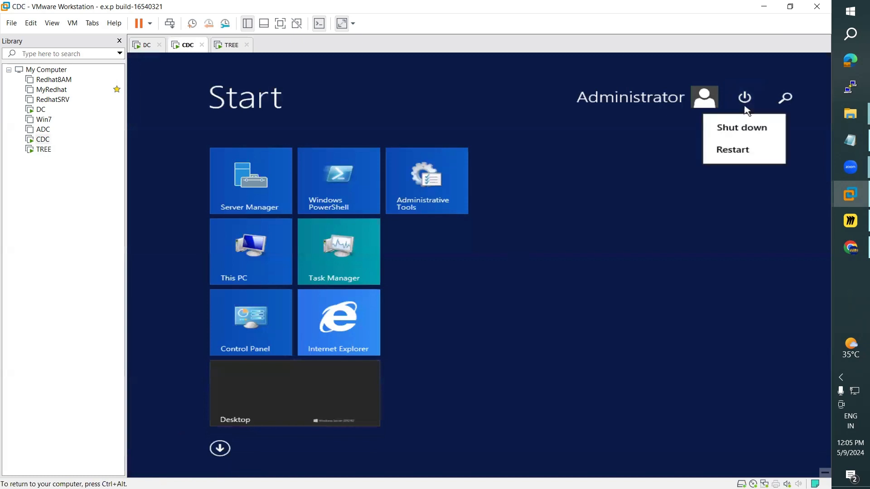
left_click(740, 127)
left_click(685, 167)
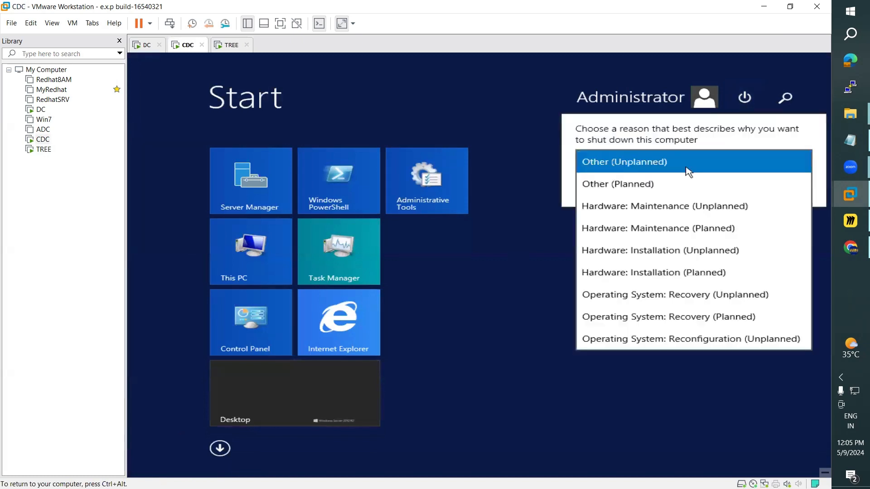
left_click(684, 273)
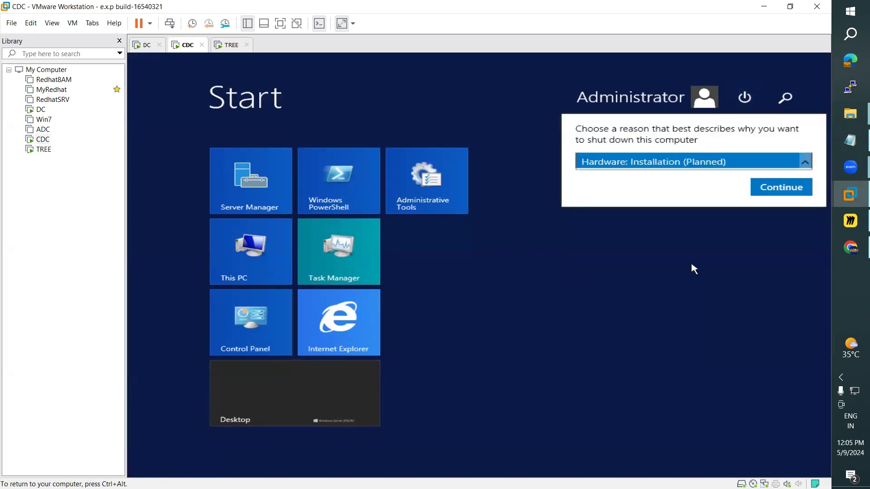
left_click(774, 186)
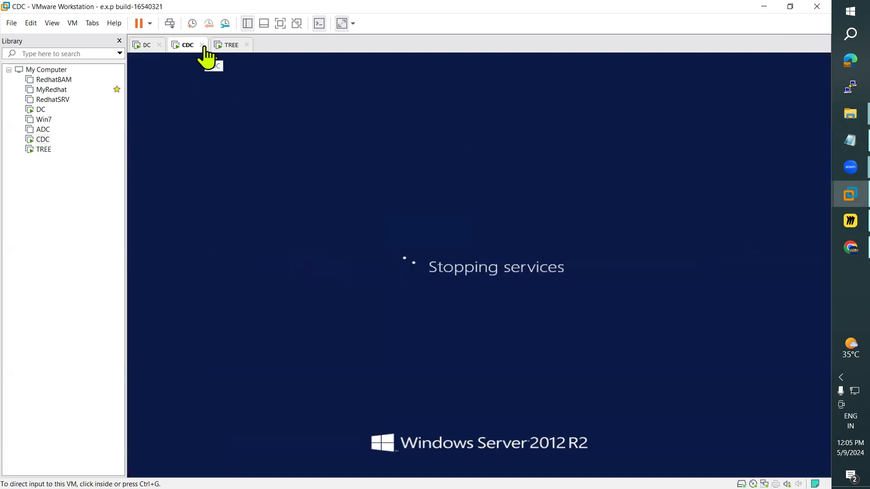
left_click(224, 47)
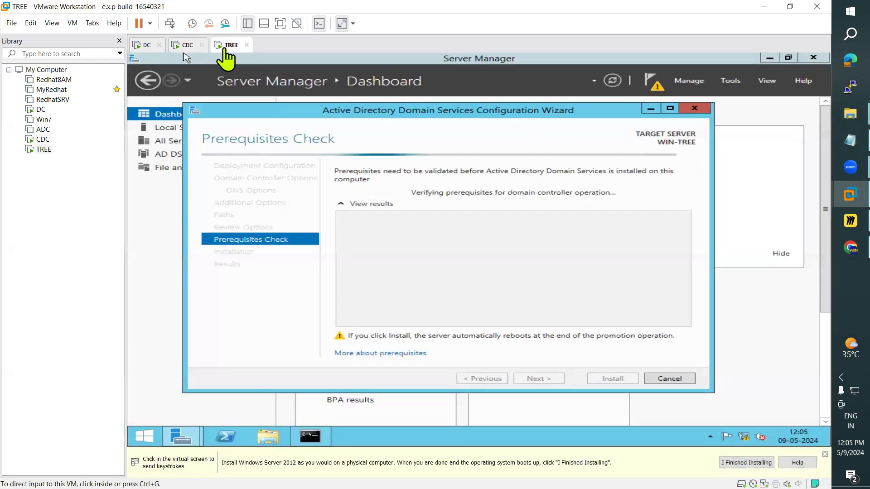
left_click(183, 46)
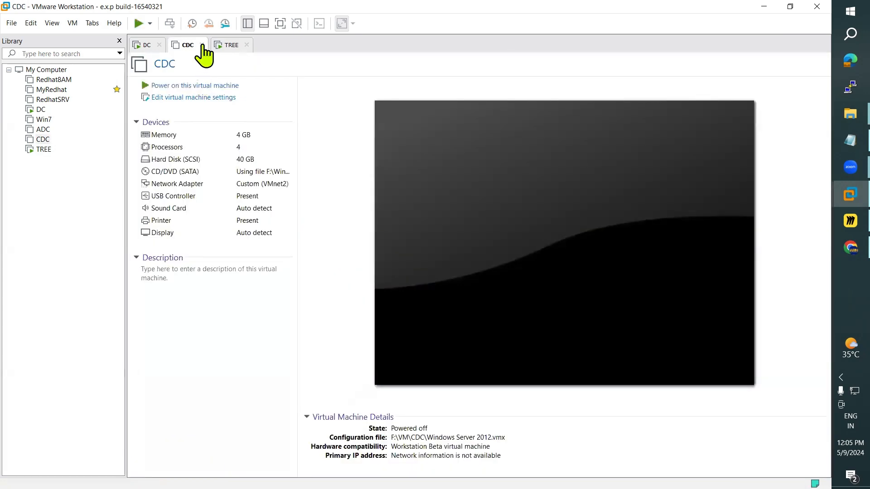
Step: Close the powered-off CDC tab and install TREE as a domain controller
left_click(202, 45)
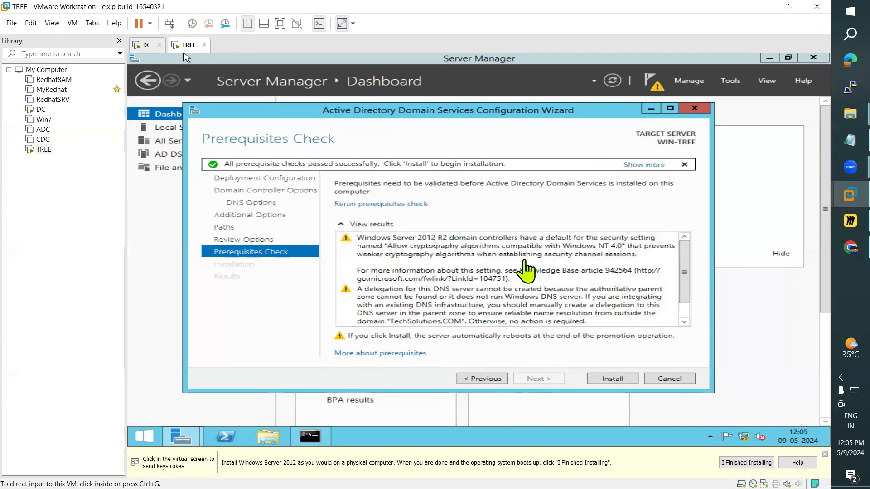
left_click(617, 379)
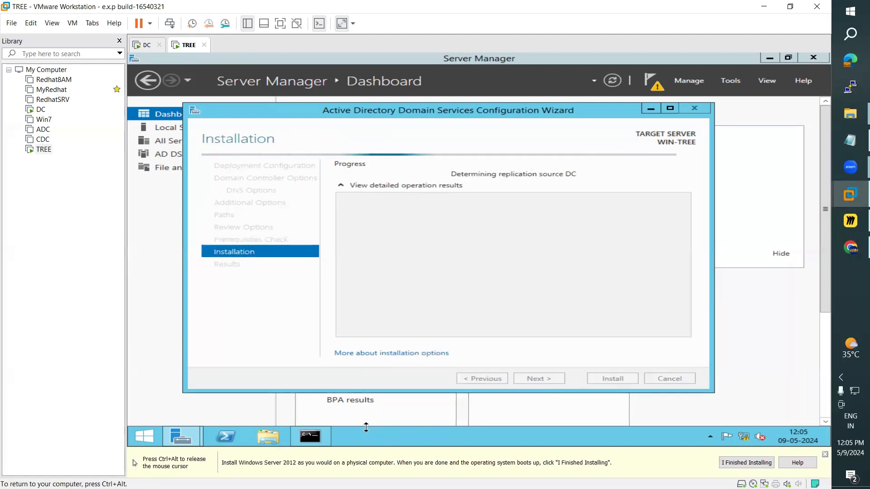
left_click(318, 442)
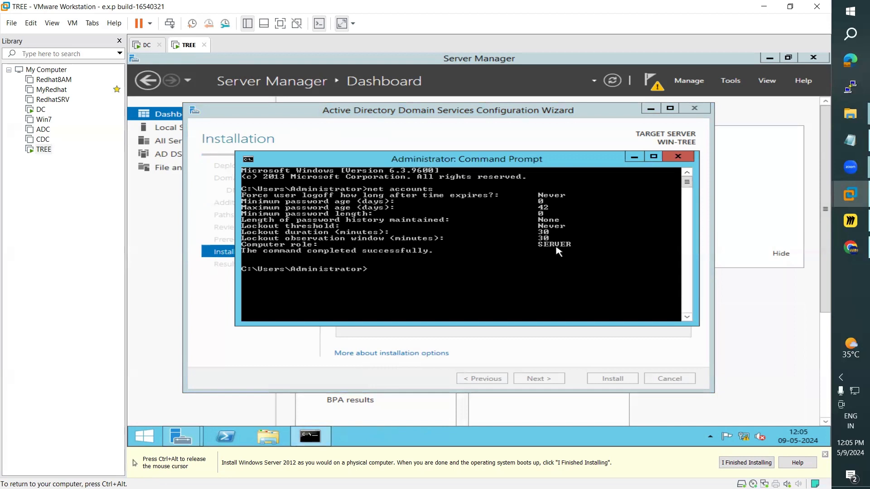
left_click(634, 157)
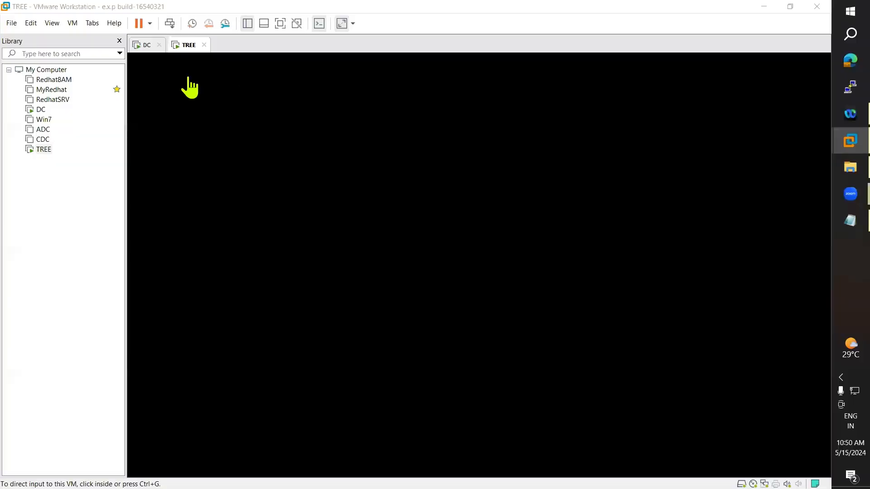
Step: Send Ctrl+Alt+Del to TREE and sign in with the TECHSOLUTIONS administrator password
left_click(192, 106)
key("ctrl+alt")
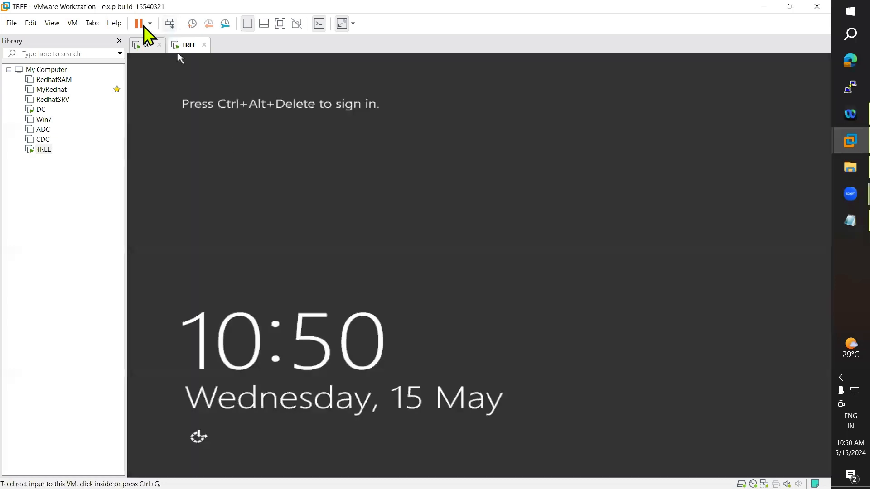
left_click(71, 24)
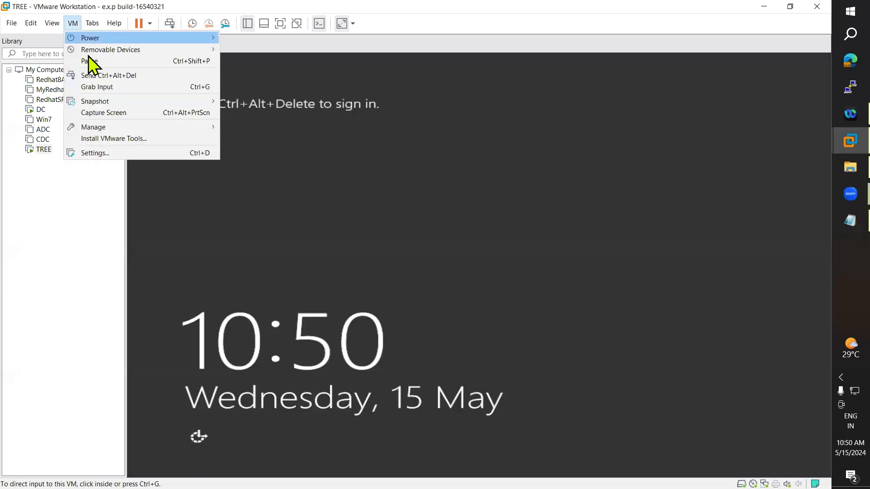
left_click(107, 76)
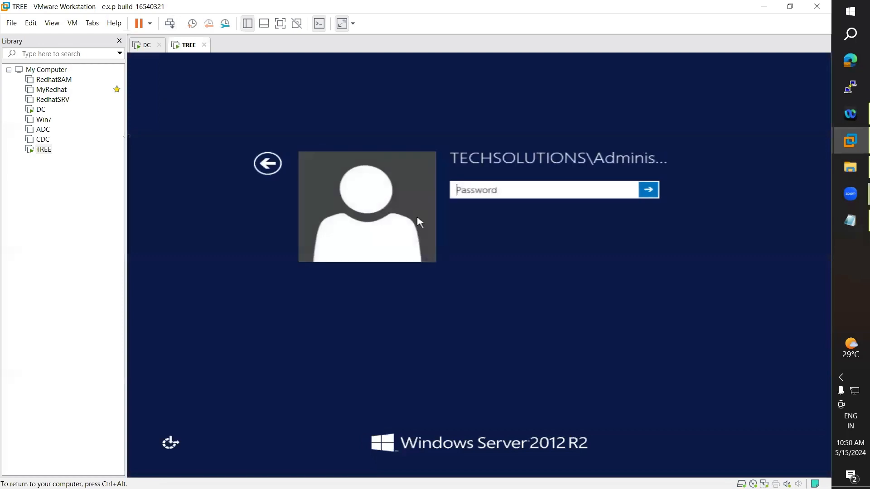
type("*******")
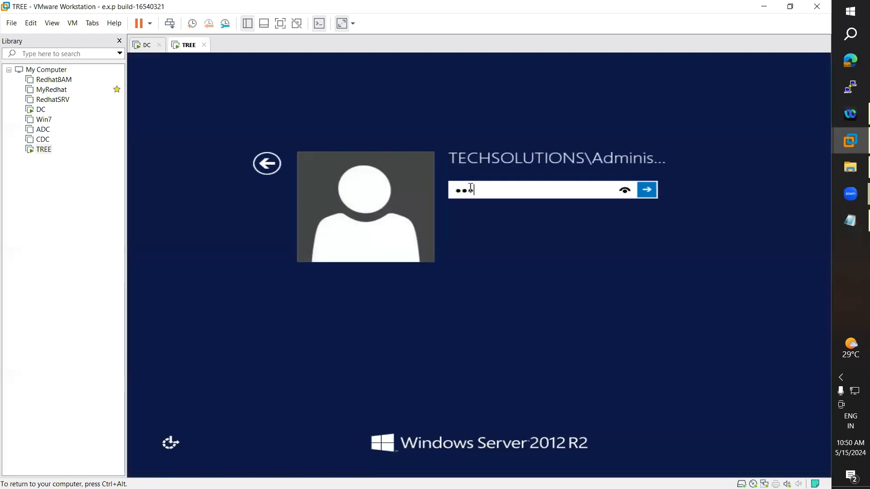
type("*")
key("Return")
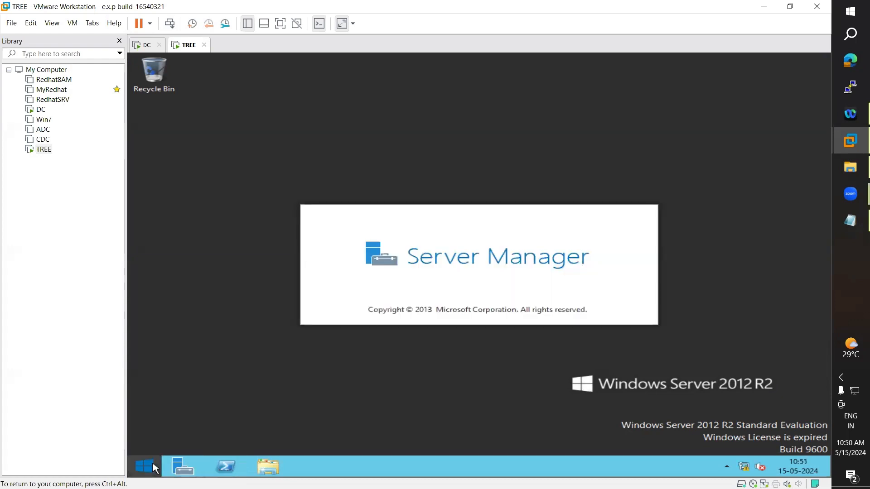
Step: Run net accounts in TREE's Command Prompt, showing 42-day max age and 7-character minimum
left_click(154, 469)
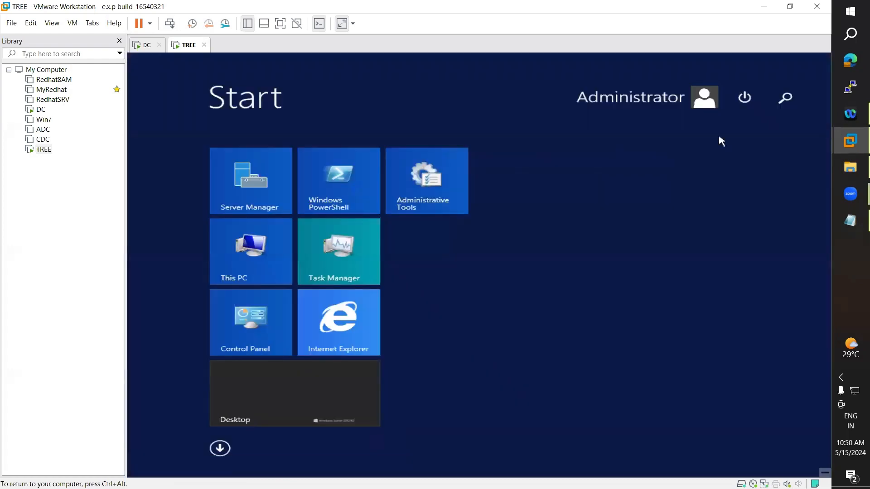
left_click(786, 107)
type("co")
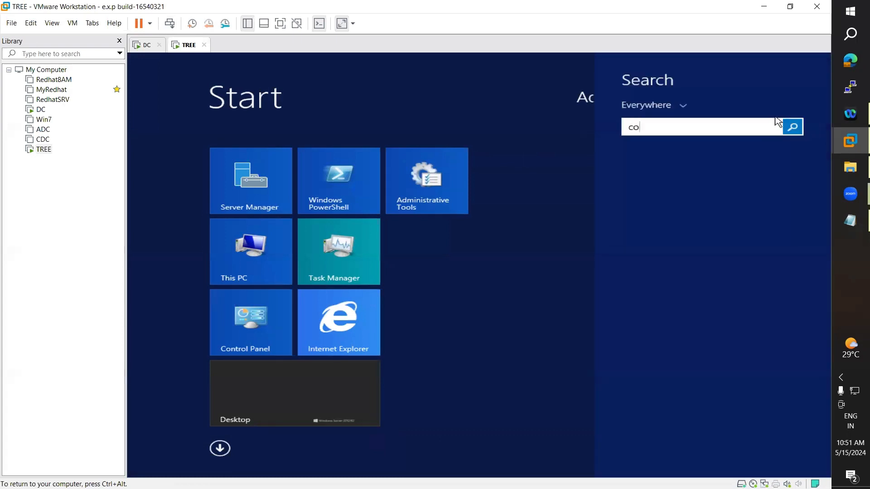
key("BackSpace")
type("command Prompt")
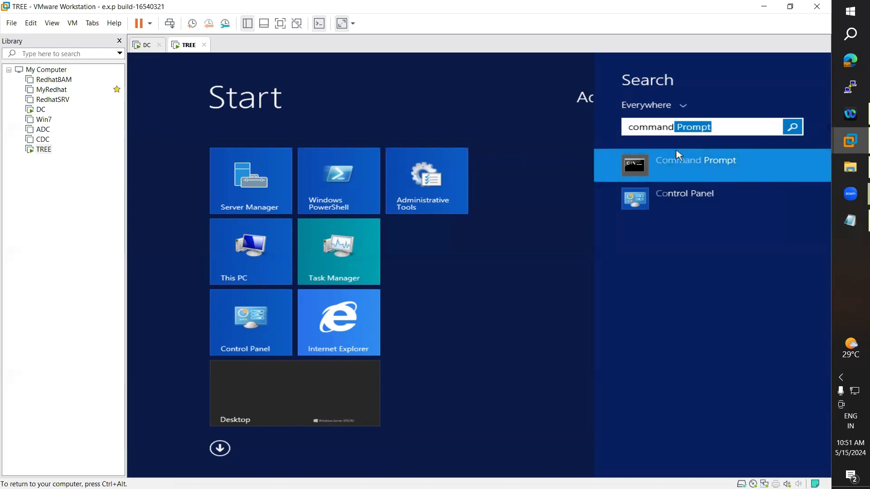
left_click(676, 158)
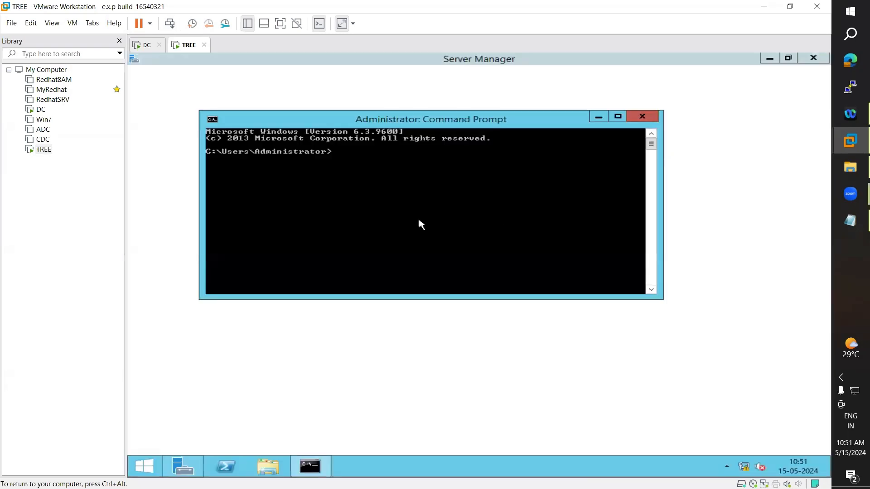
type("net acc")
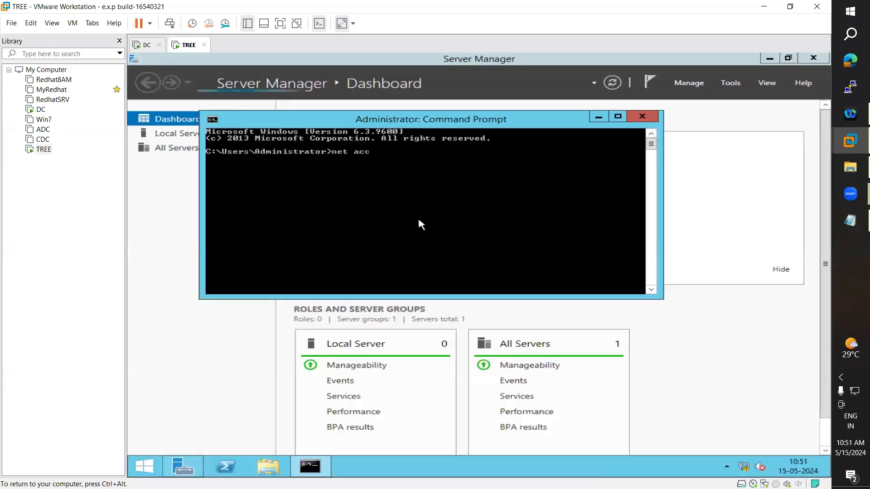
type("ount")
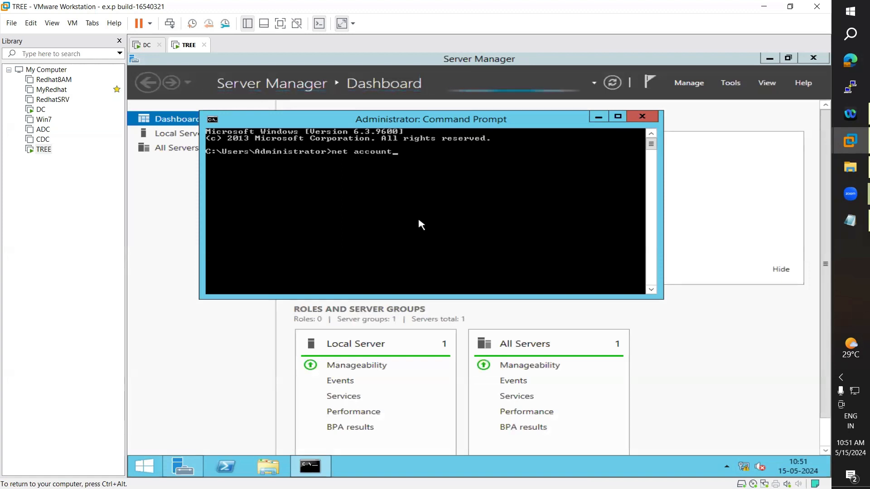
type("s")
key("Return")
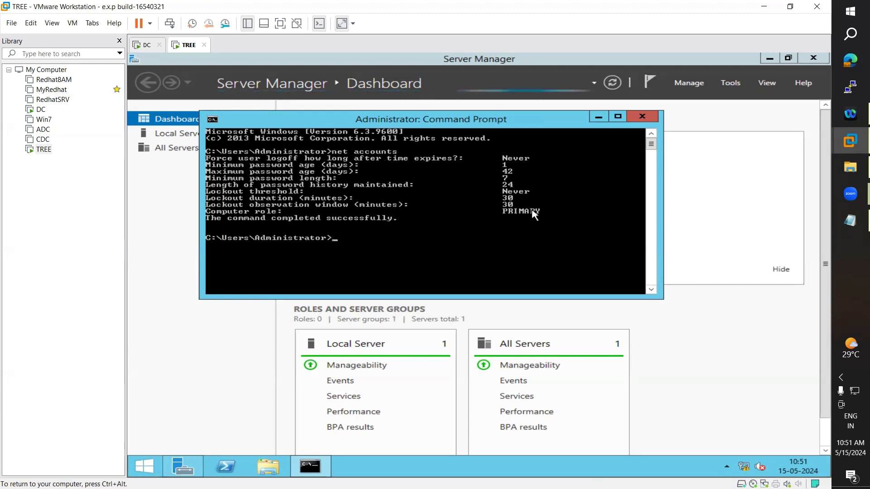
left_click(598, 117)
Step: View TREE's Local Server page showing TechSolutions.COM membership, then switch to DC
left_click(195, 140)
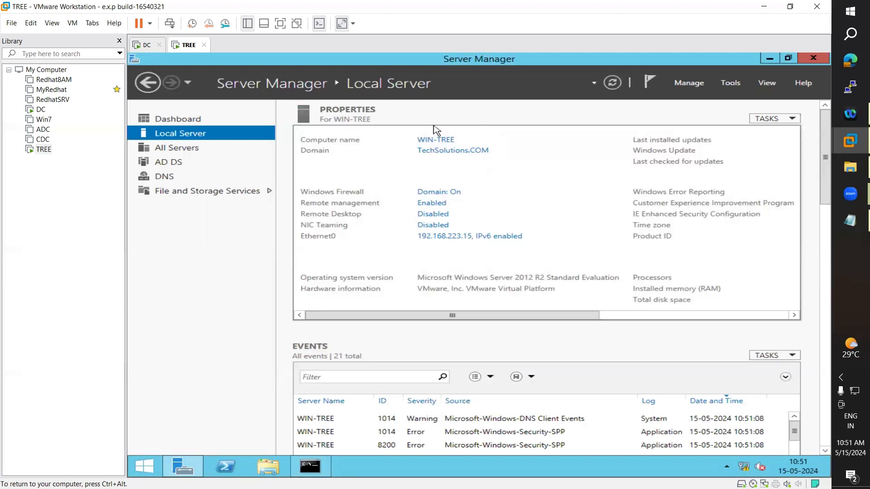
left_click(40, 110)
left_click(173, 135)
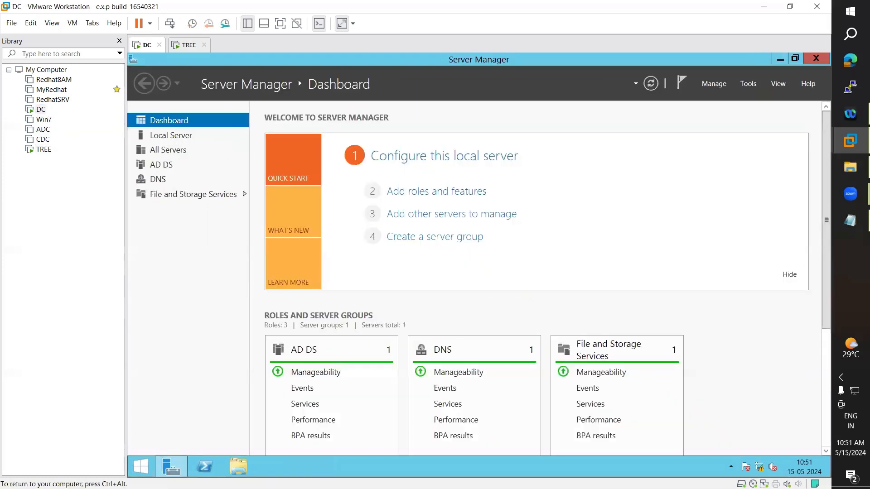
Step: Unlock DC with Ctrl+Alt+Del and its password, confirming WIN-AD in ARN.COM
left_click(92, 24)
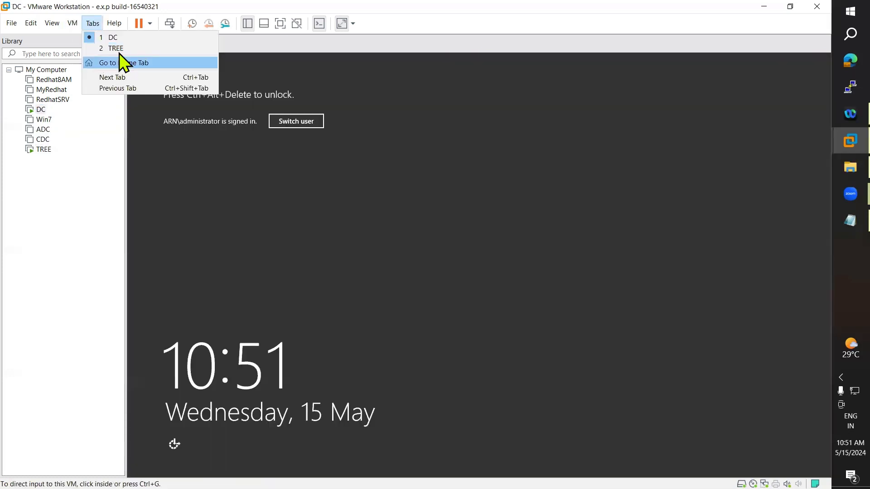
mouse_move(73, 23)
left_click(109, 75)
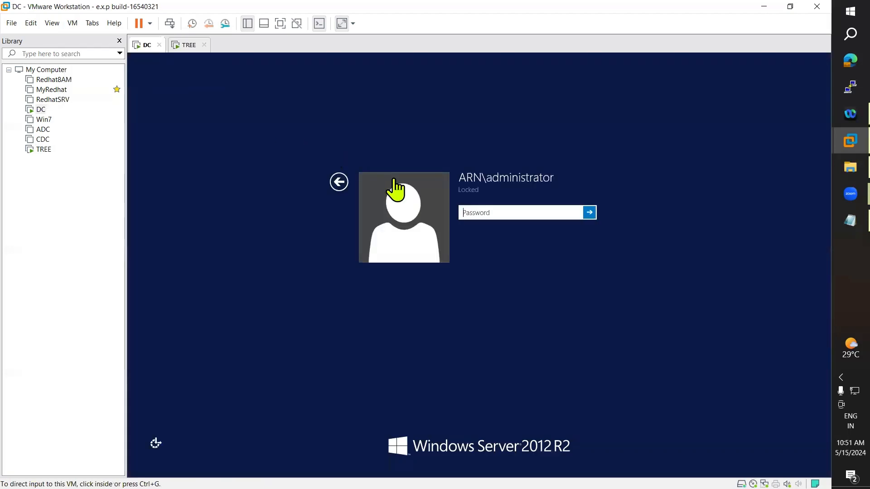
left_click(475, 213)
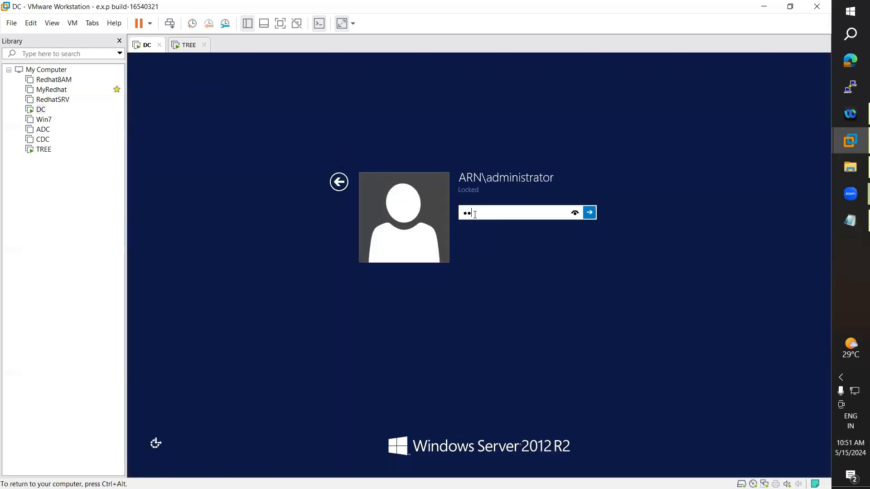
key("Return")
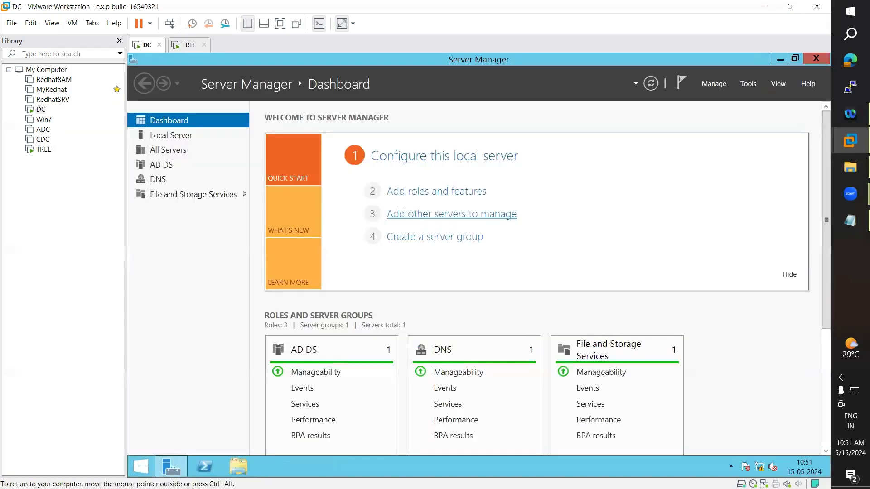
left_click(160, 134)
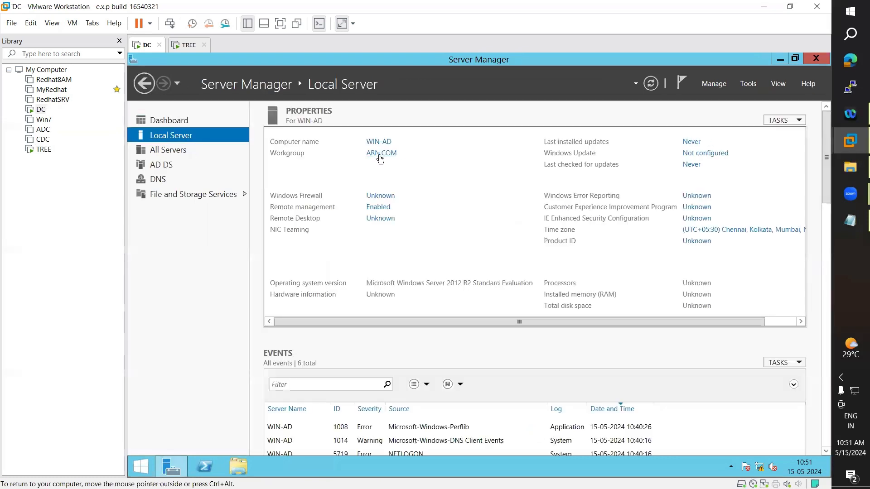
left_click(189, 45)
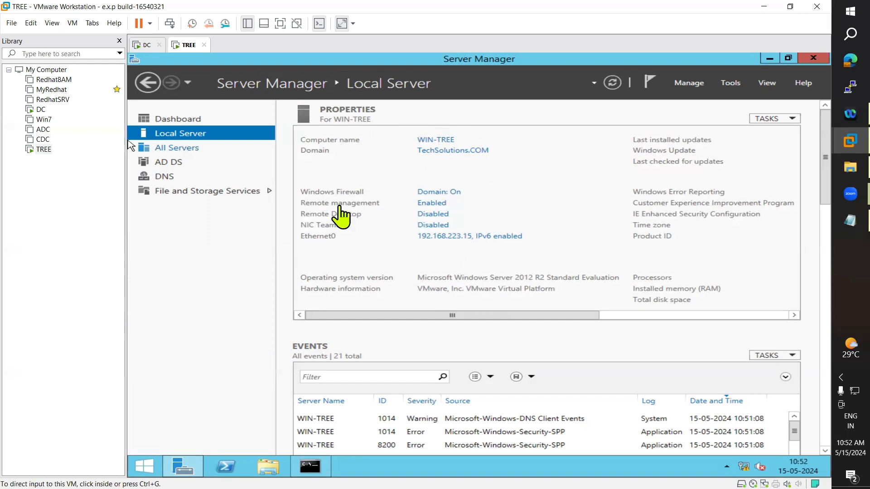
Step: Bring TREE's Command Prompt back into view, then return to DC and open its Start screen
left_click(143, 46)
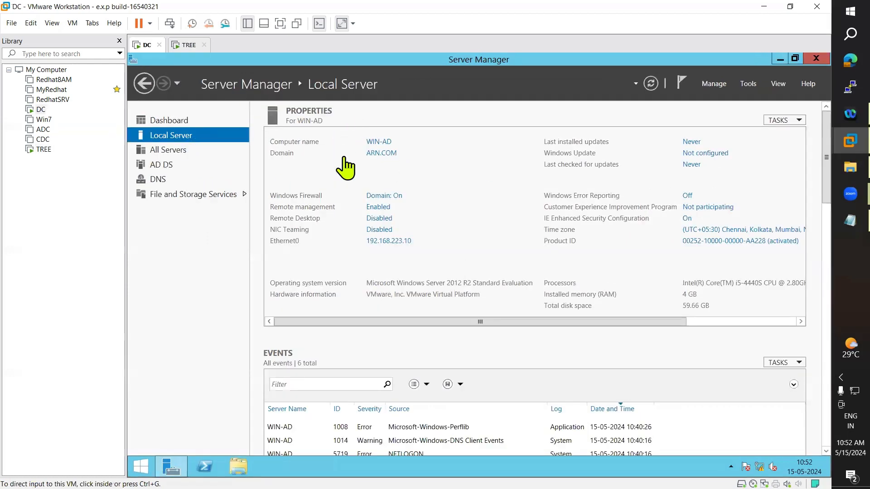
left_click(186, 45)
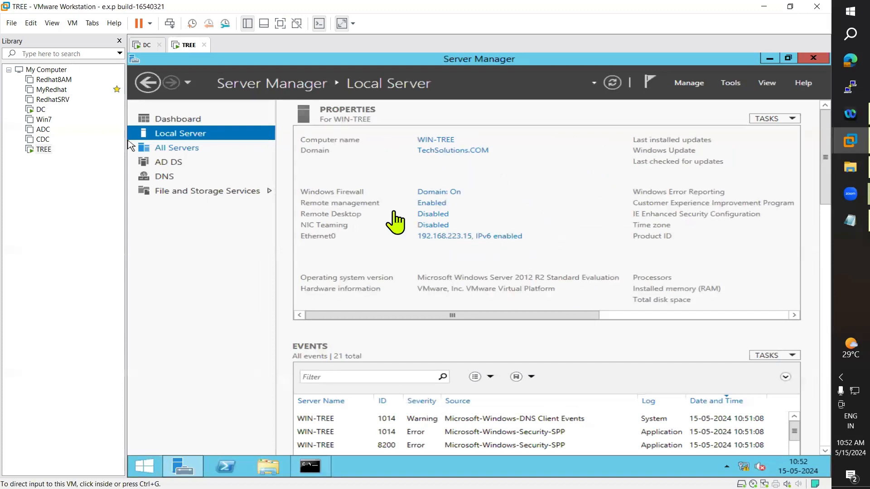
left_click(320, 468)
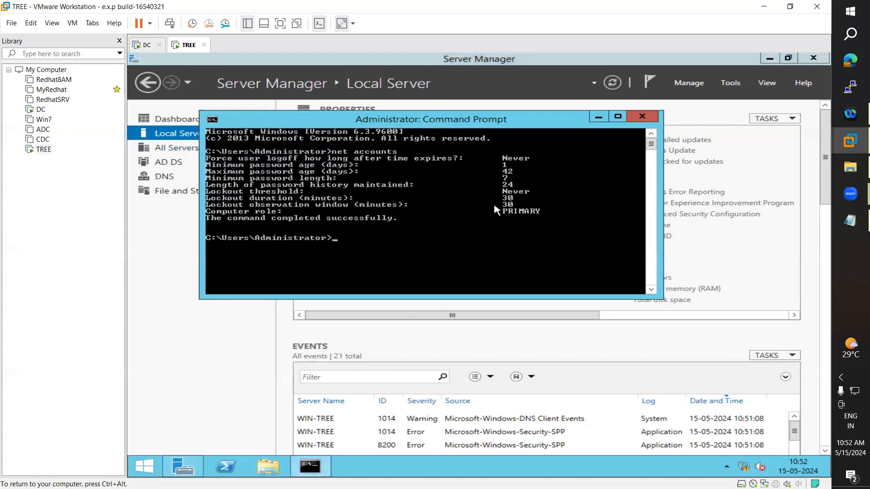
left_click(149, 44)
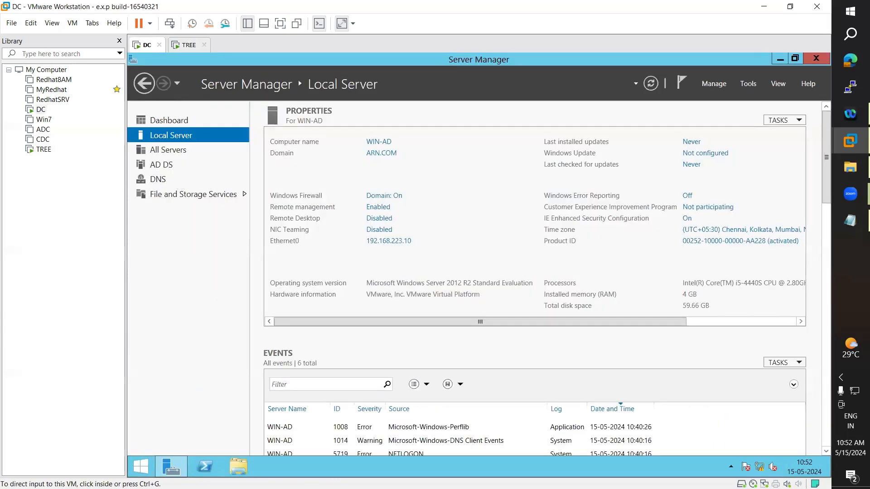
left_click(138, 471)
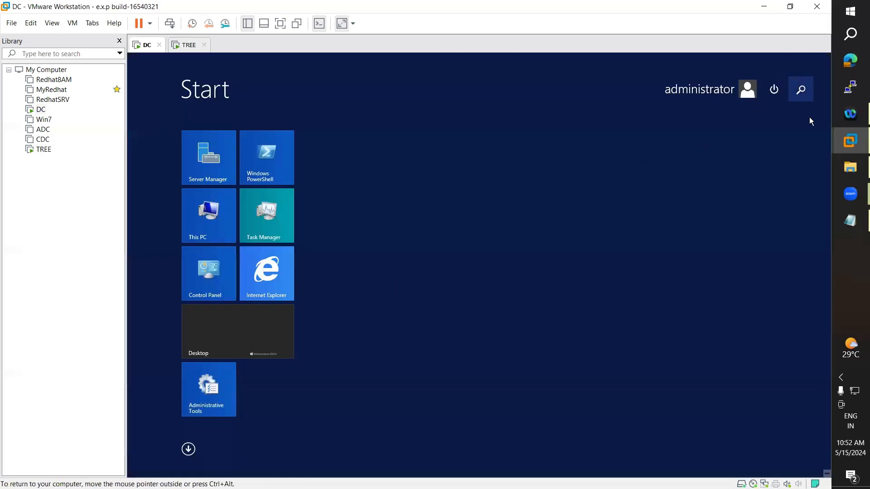
Step: Launch Command Prompt on DC via search and run net accounts
left_click(799, 91)
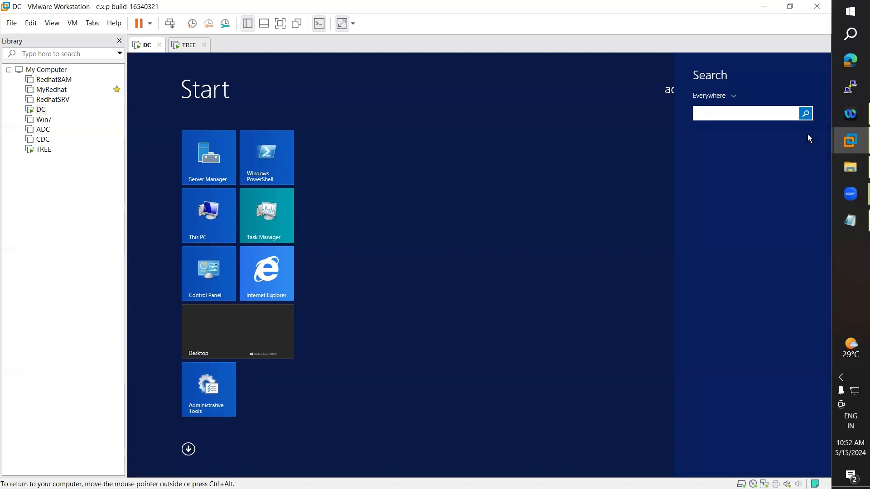
type("command Prompt")
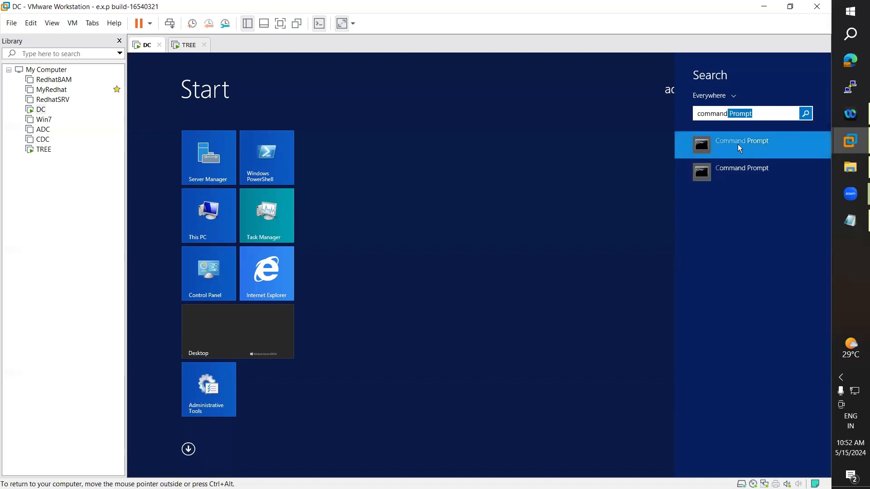
left_click(736, 145)
type("ne")
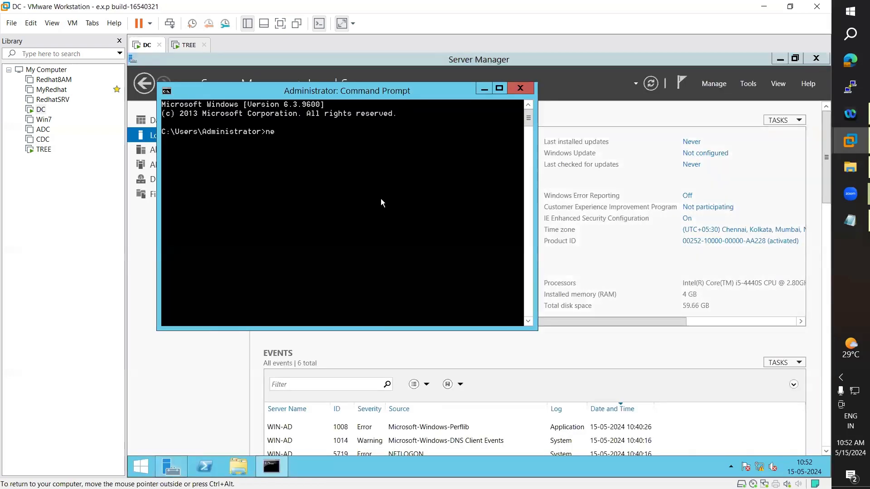
type("t accounts")
key("Return")
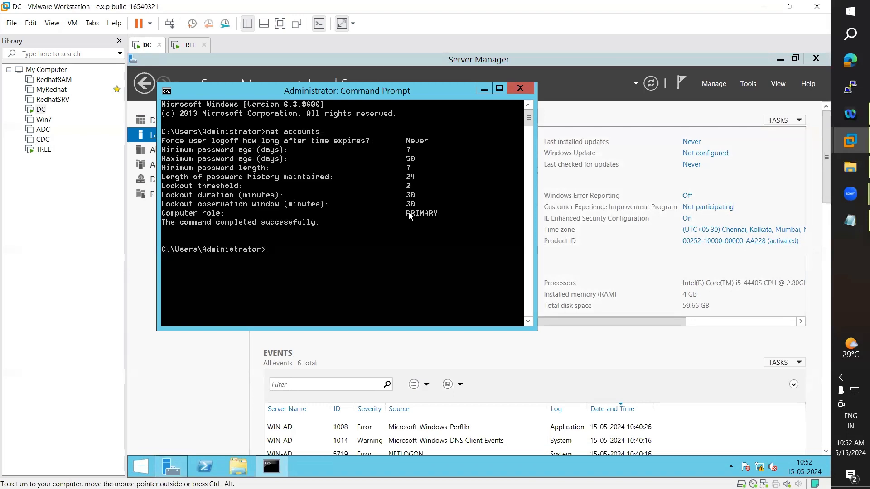
Step: Compare DC's policy (50-day maximum age, lockout 2) with TREE's, then minimize both Command Prompt windows
left_click(187, 44)
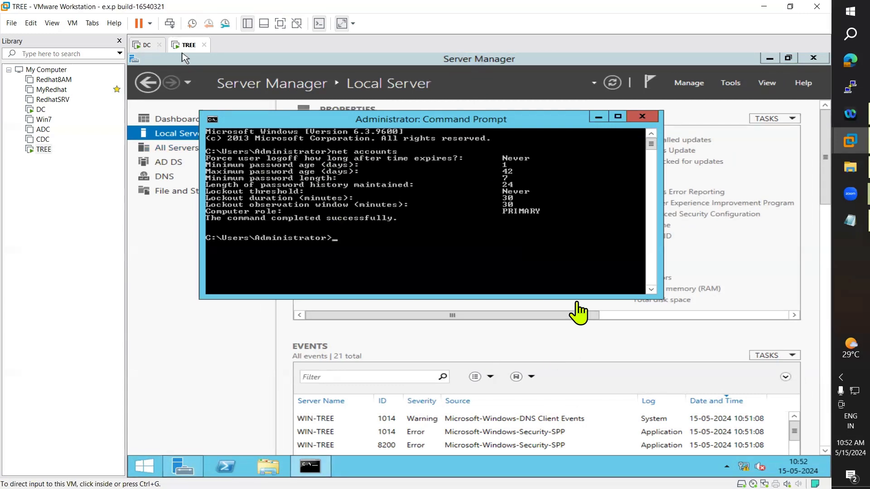
left_click(148, 47)
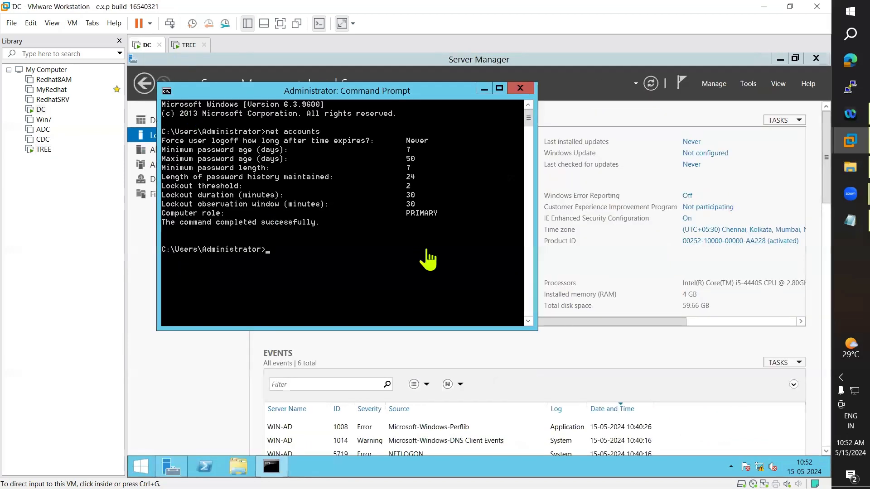
left_click(479, 92)
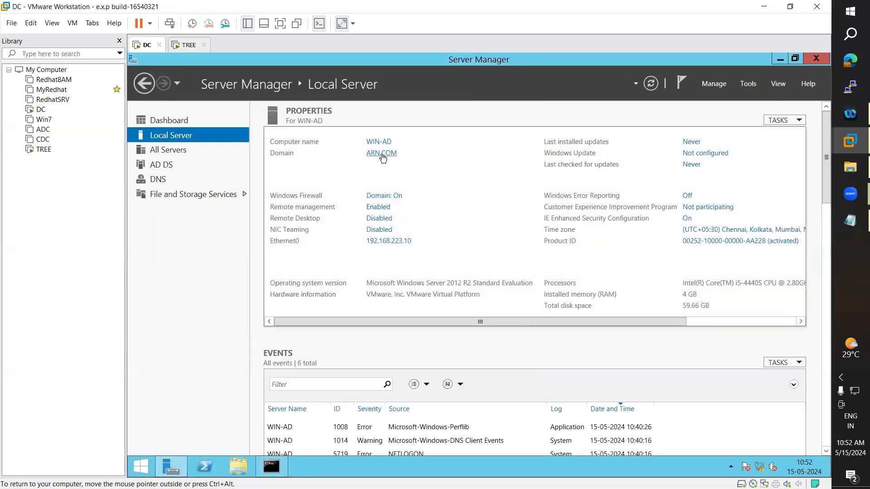
left_click(186, 45)
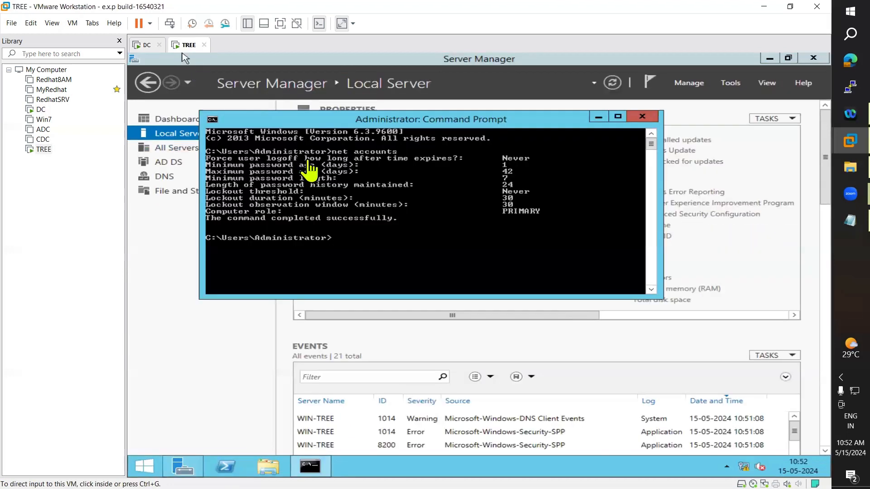
left_click(596, 119)
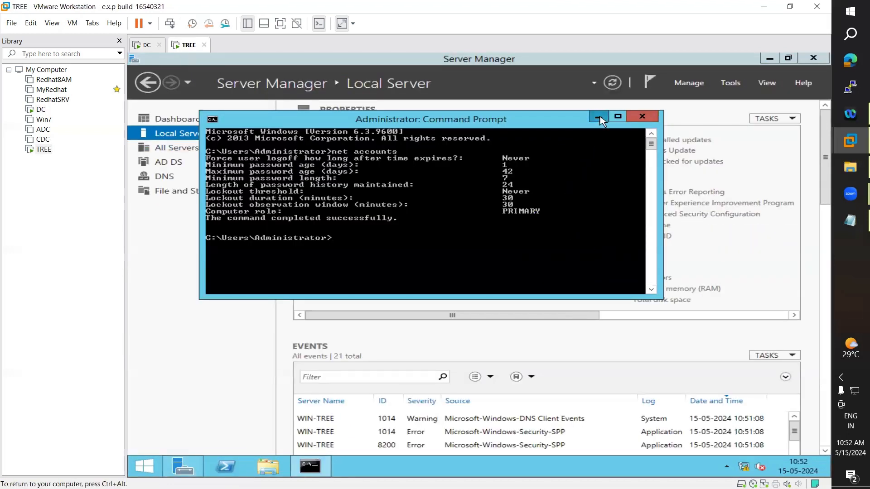